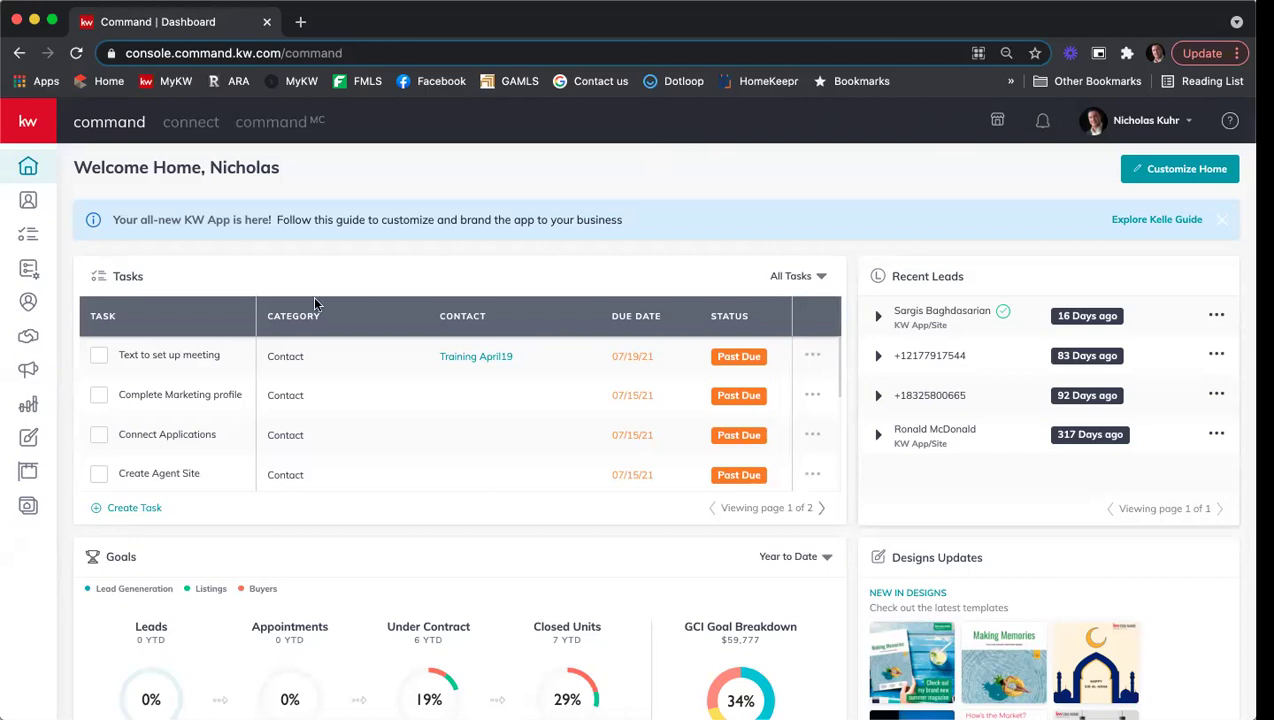
Step: Show the All Opportunities list in KW Command's opportunities pipeline
click(29, 340)
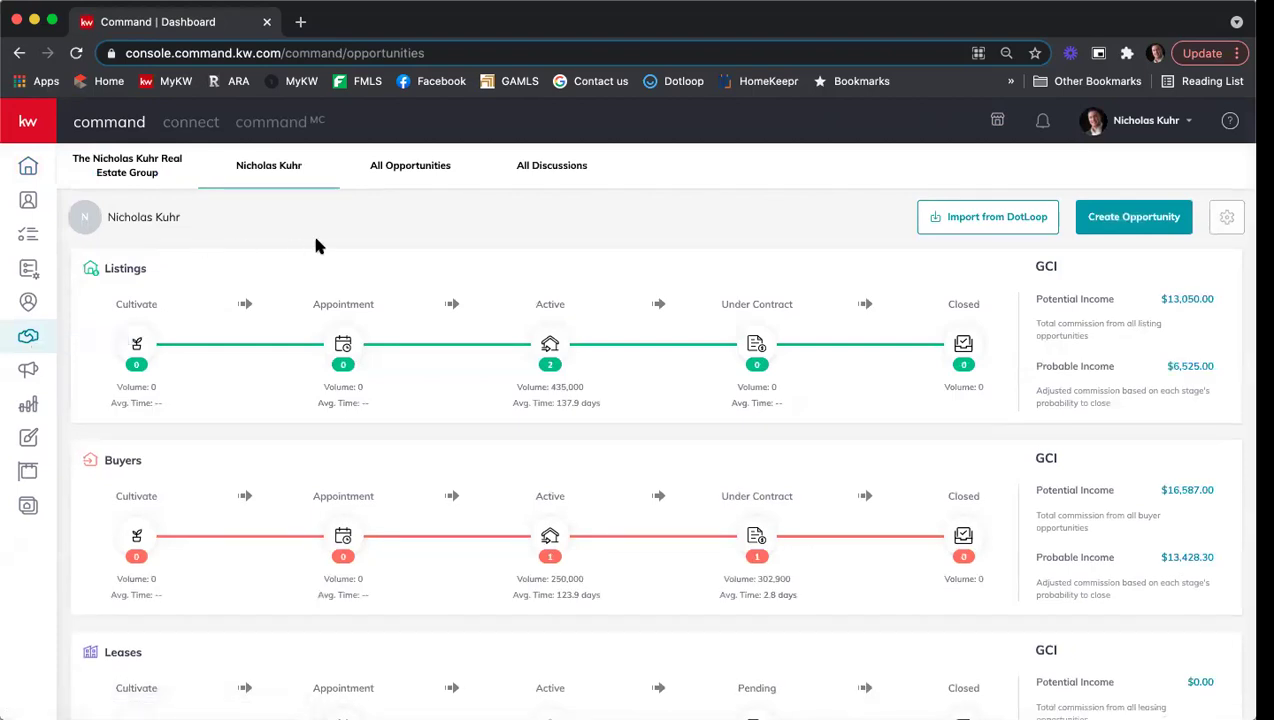
click(418, 177)
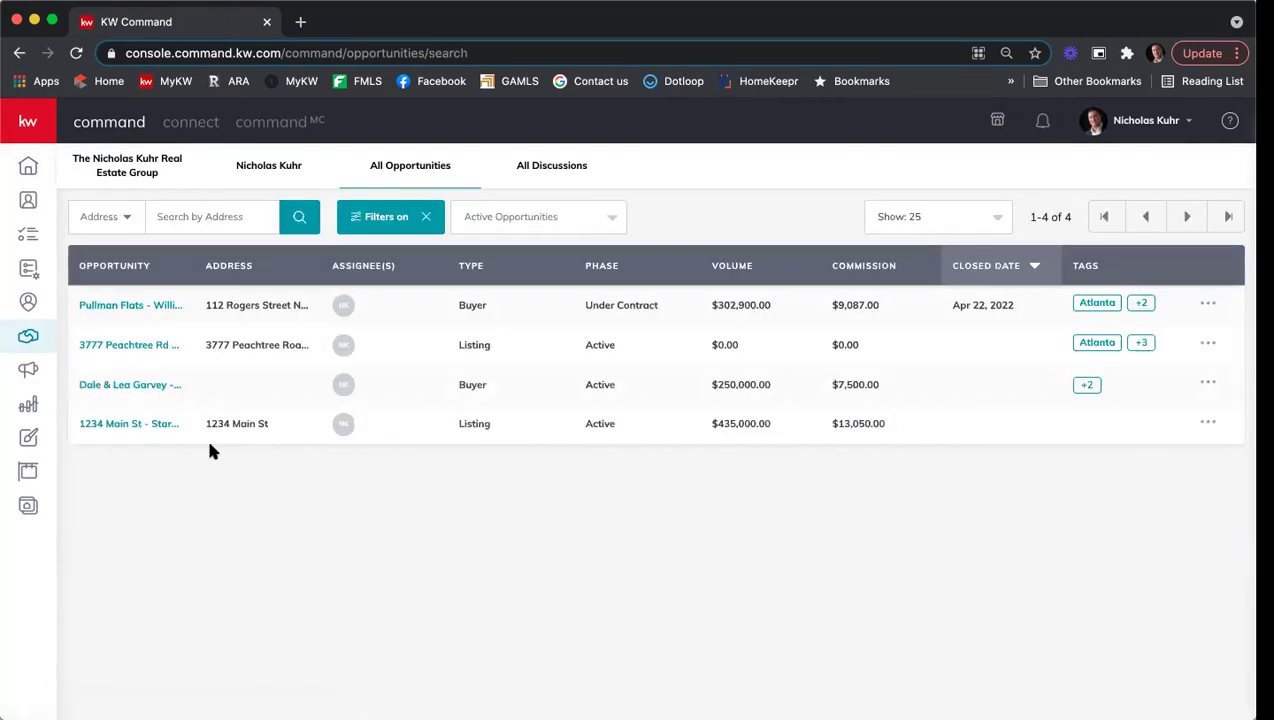
Step: Open the 1234 Main St listing and scroll through its property and seller worksheet details
click(105, 425)
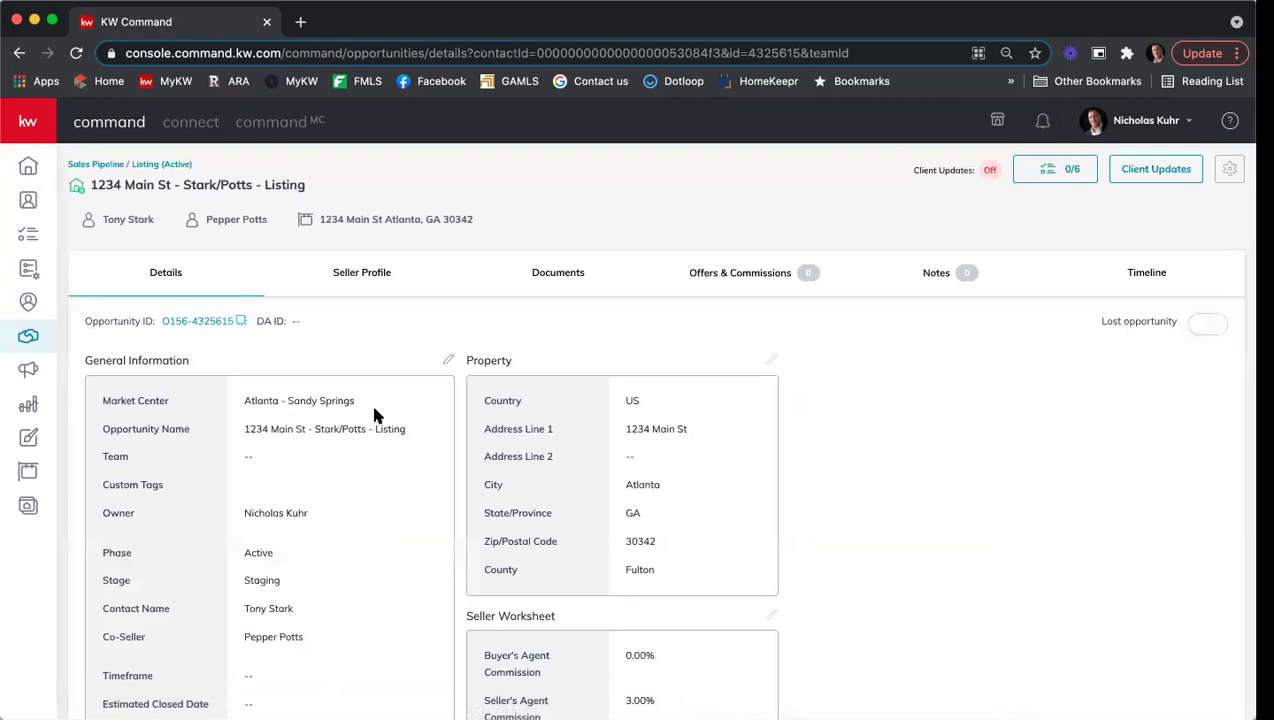
scroll(375, 414, down, 1)
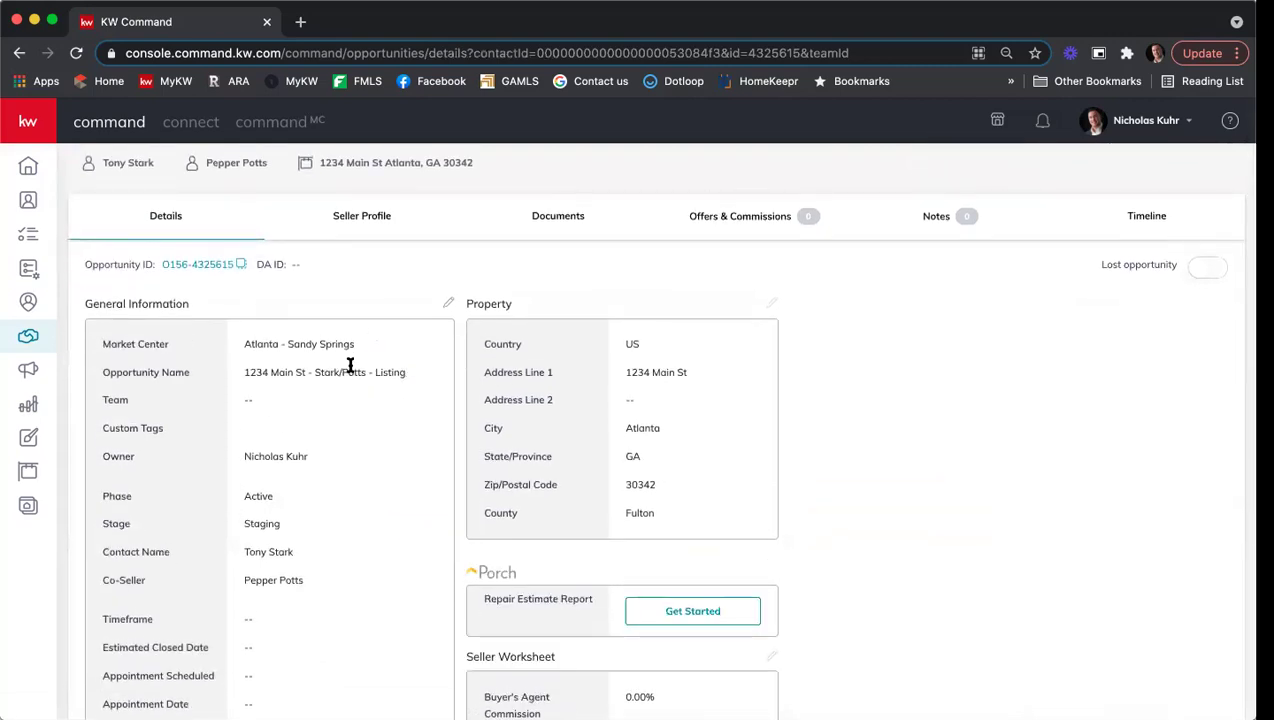
scroll(350, 365, down, 1)
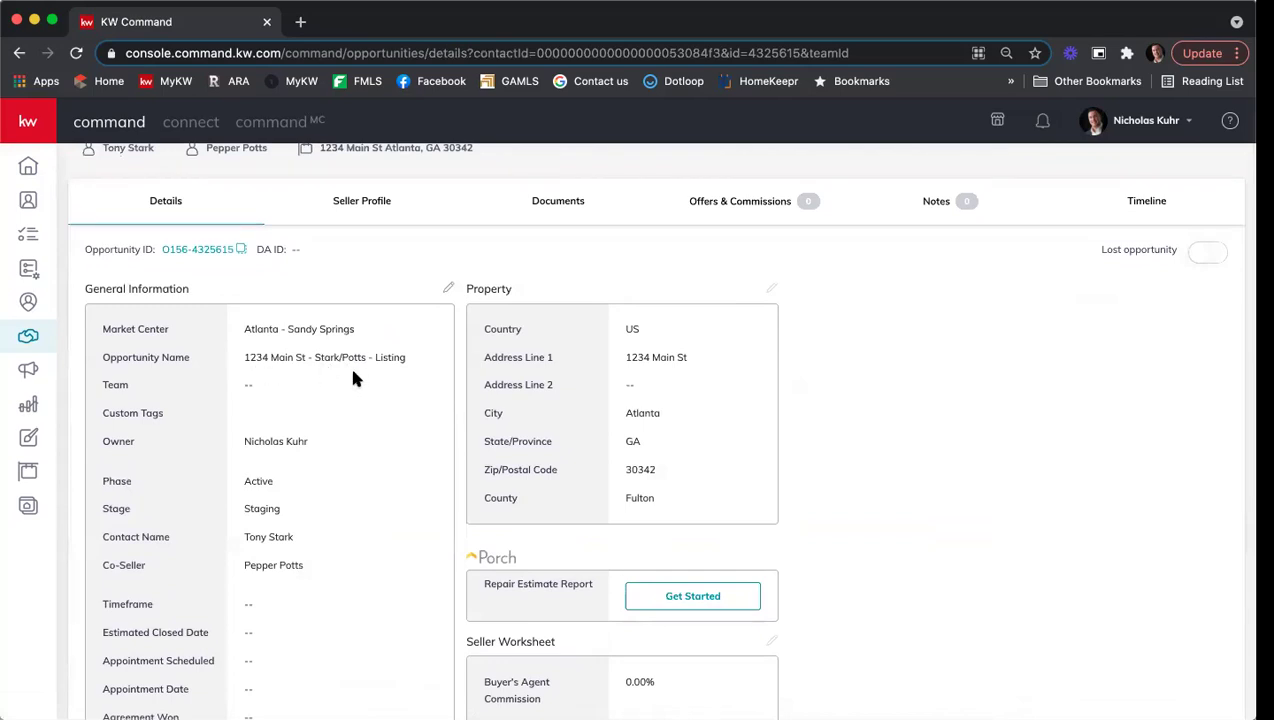
scroll(290, 445, down, 2)
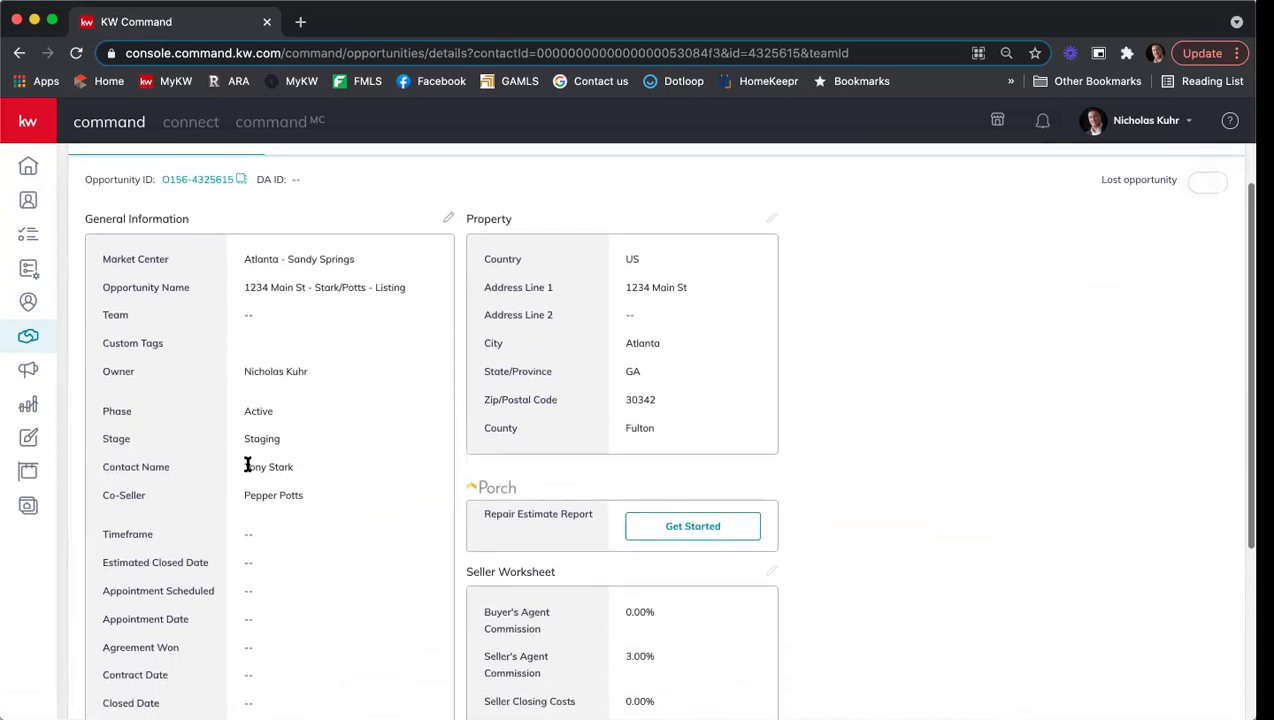
scroll(304, 478, down, 1)
scroll(306, 480, down, 2)
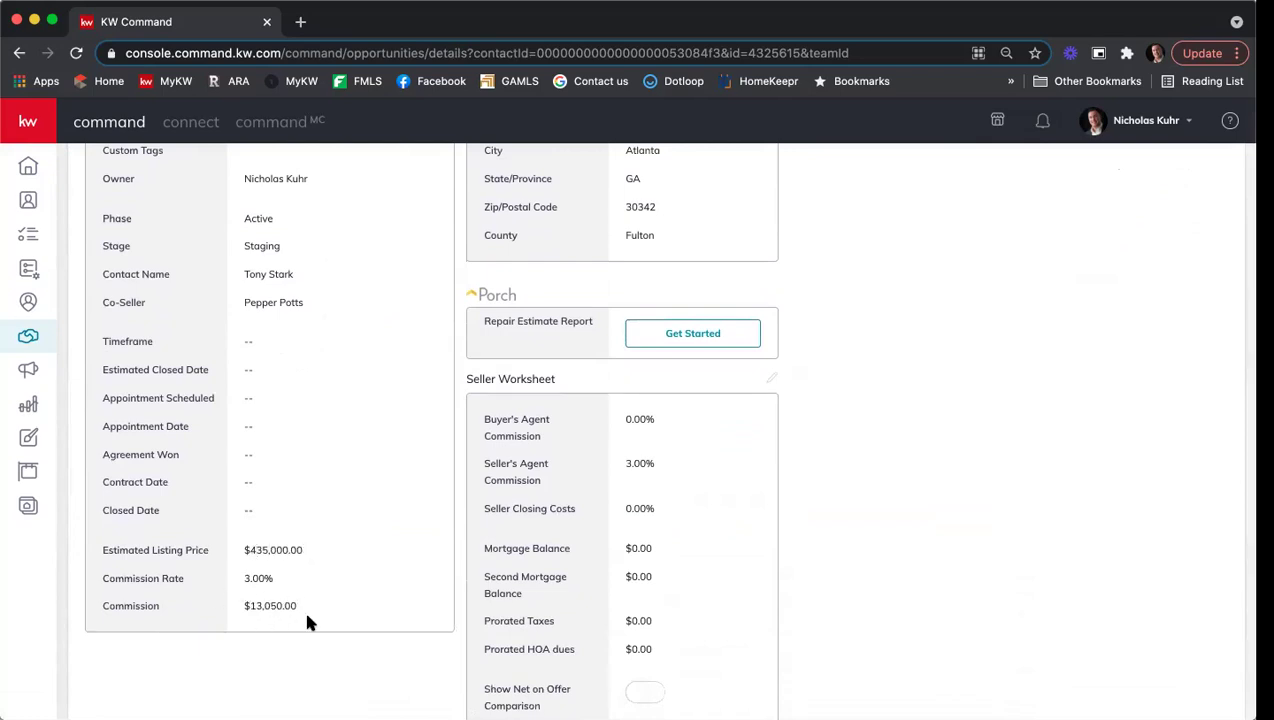
scroll(377, 575, up, 3)
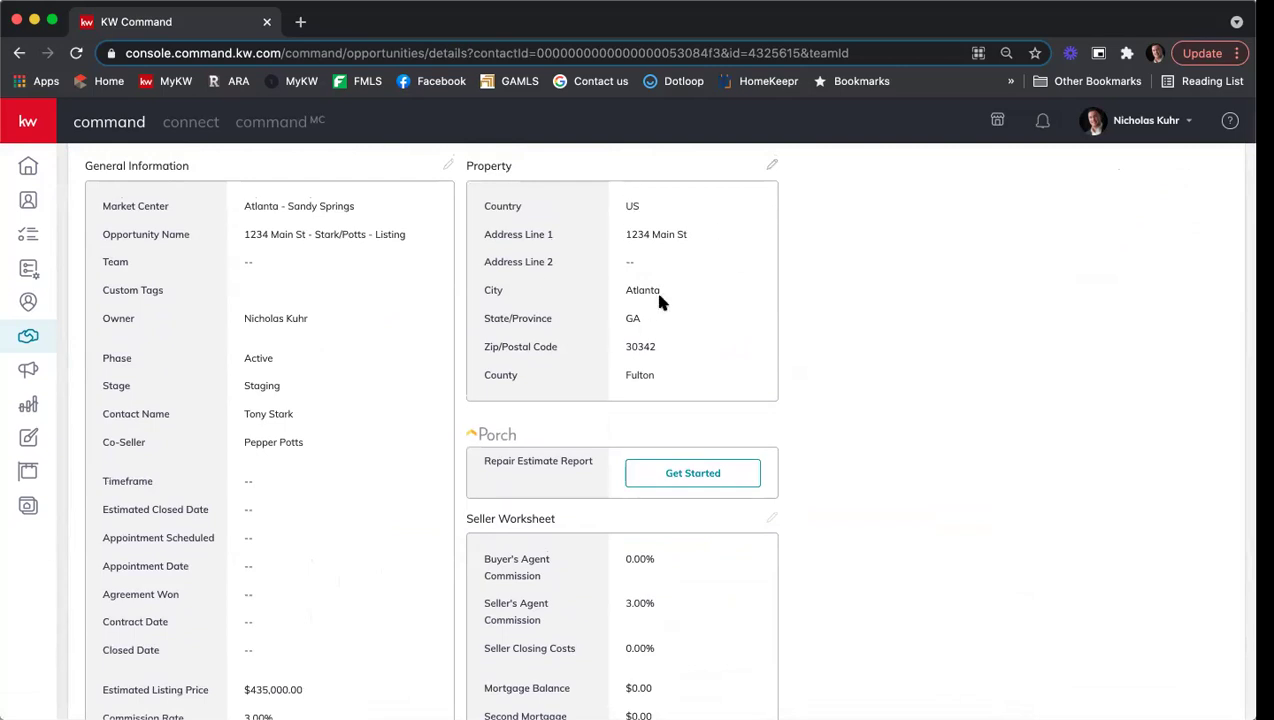
scroll(656, 300, up, 3)
scroll(659, 310, up, 1)
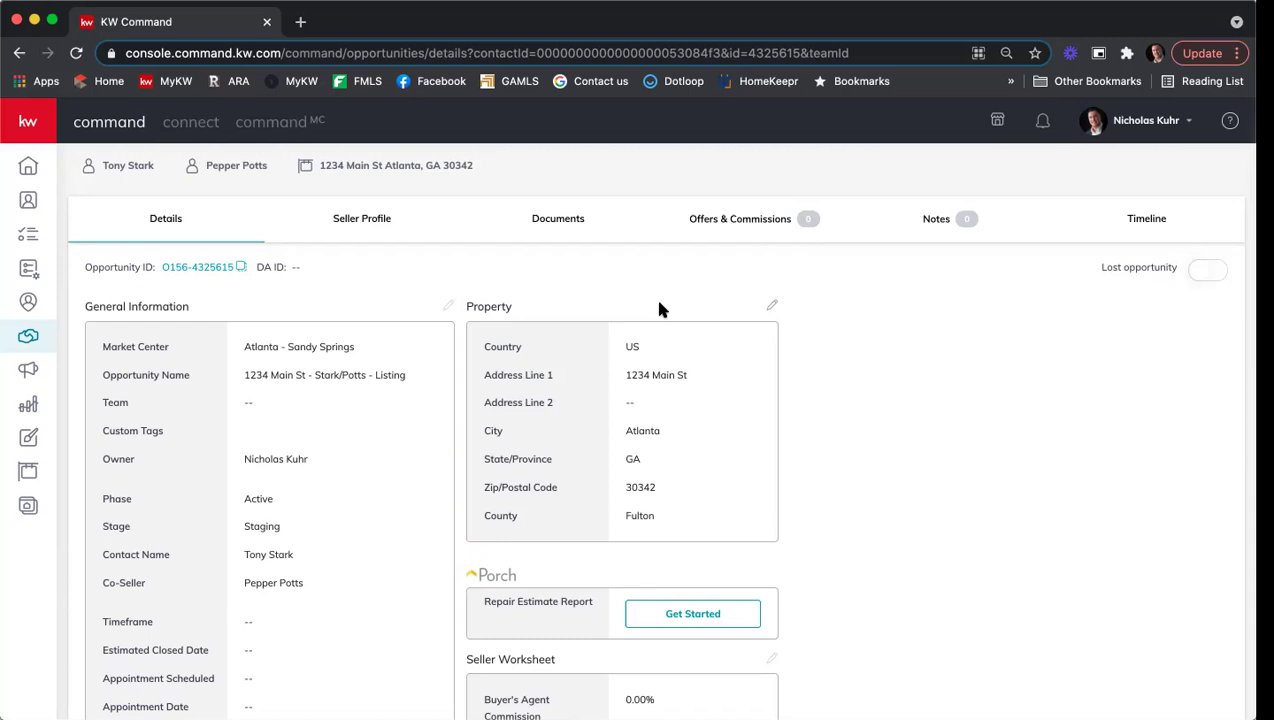
Step: Review the listing's Documents checklist, then start a DocuSign transaction for it
click(548, 222)
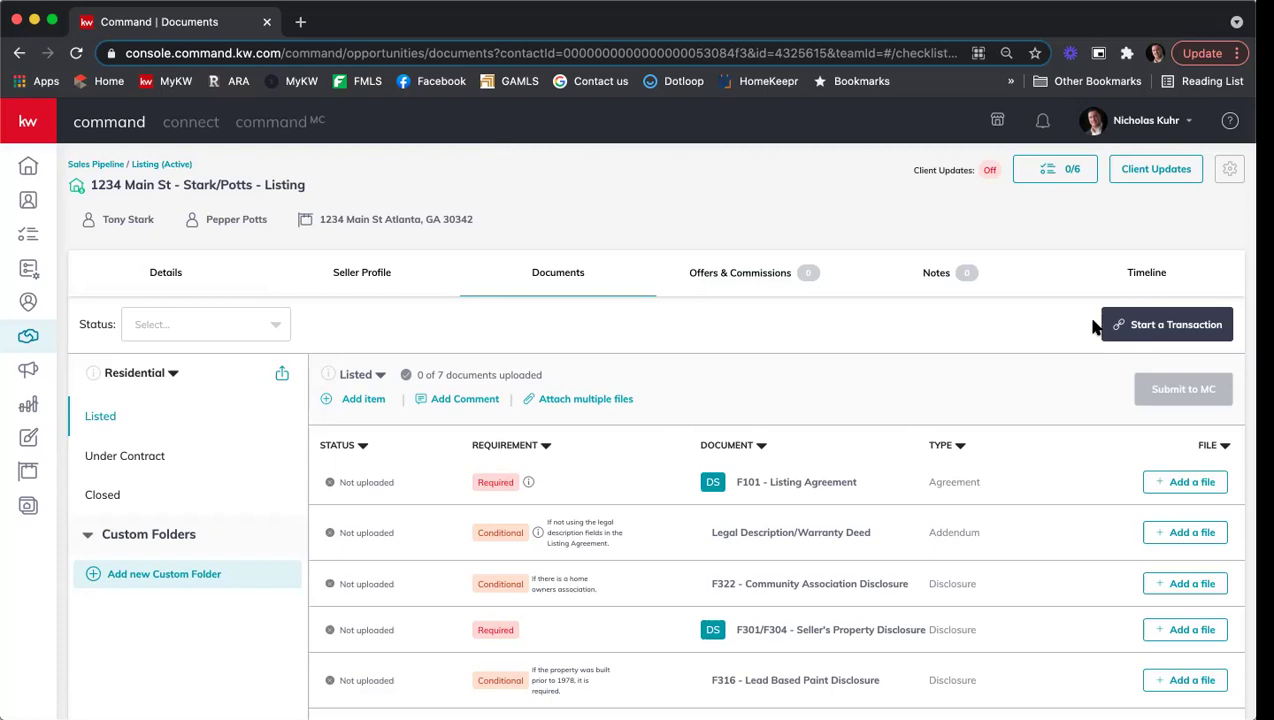
click(1161, 328)
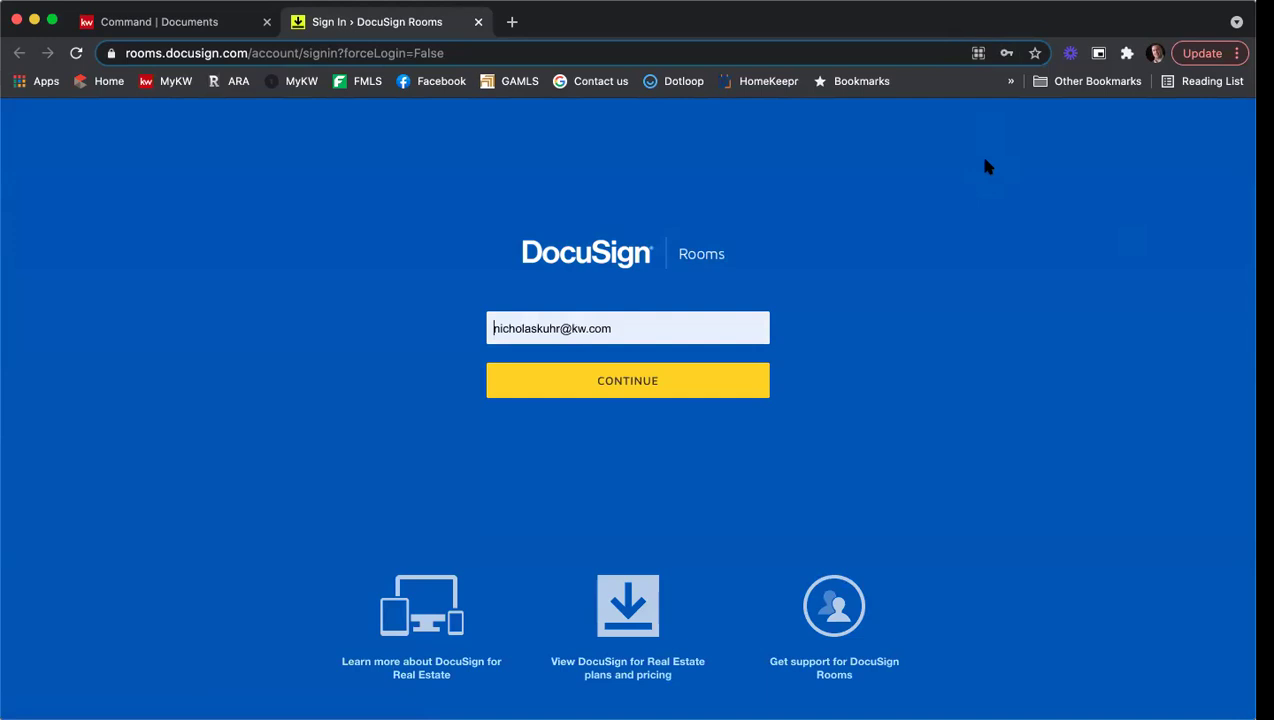
Step: Sign in to DocuSign Rooms with the saved account e-mail and password
click(667, 381)
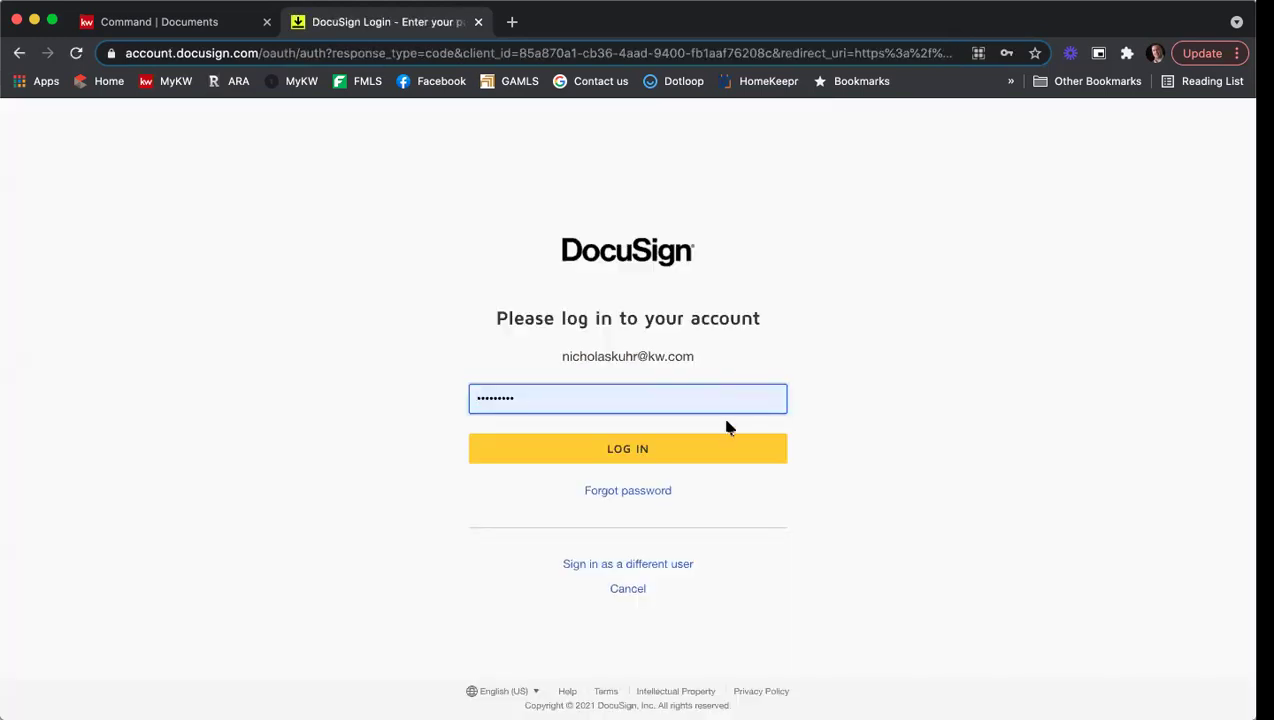
click(705, 448)
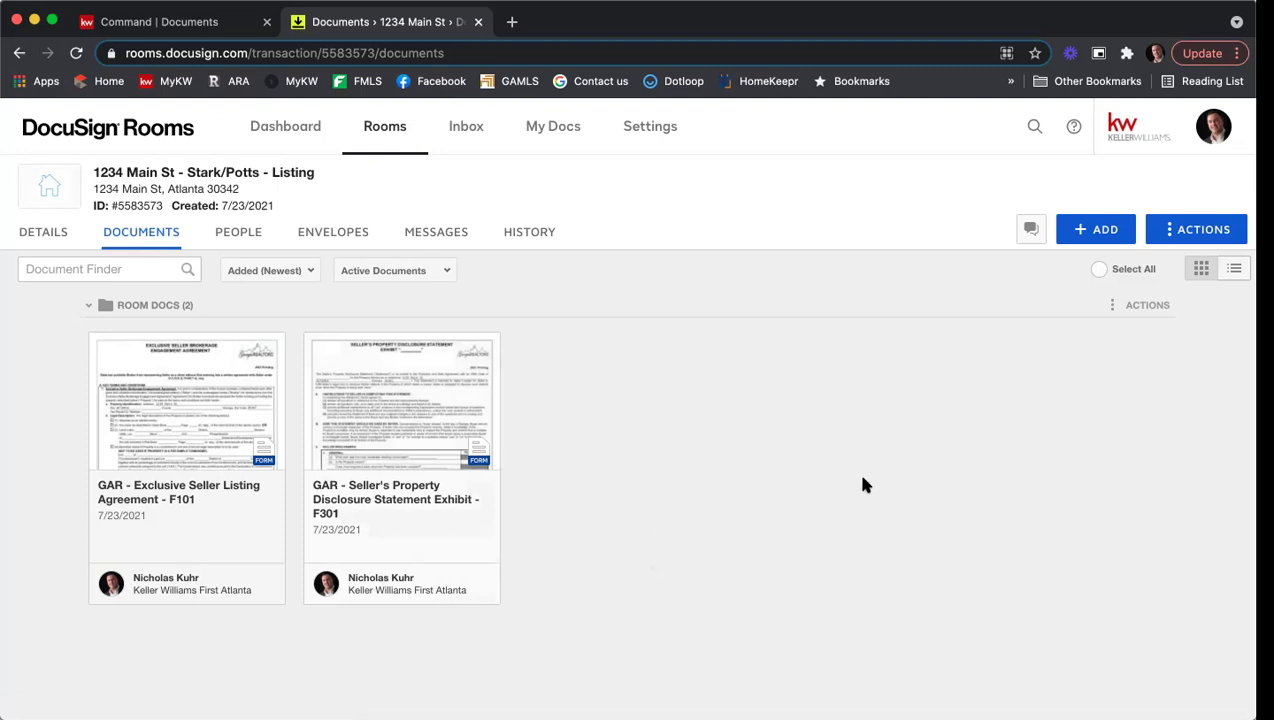
Step: Add DocuSign Forms from the REALTOR provider and open the Find your NRDS ID page
click(1101, 232)
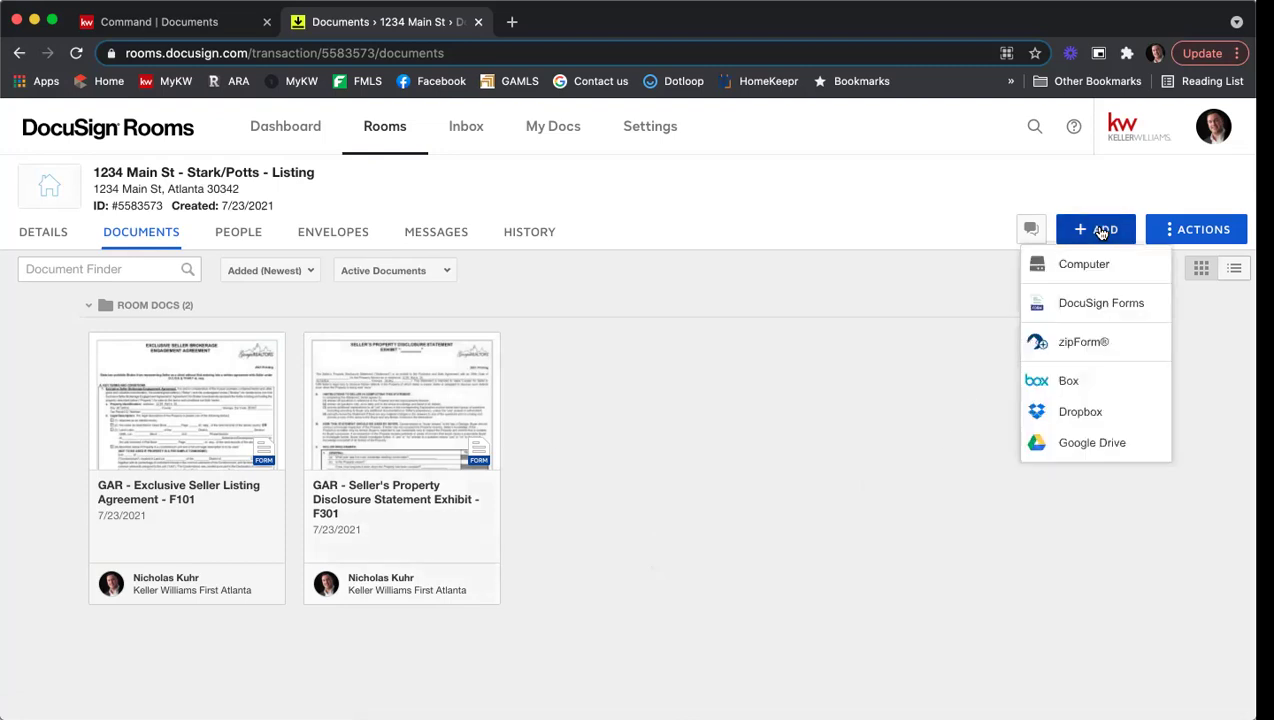
click(1097, 301)
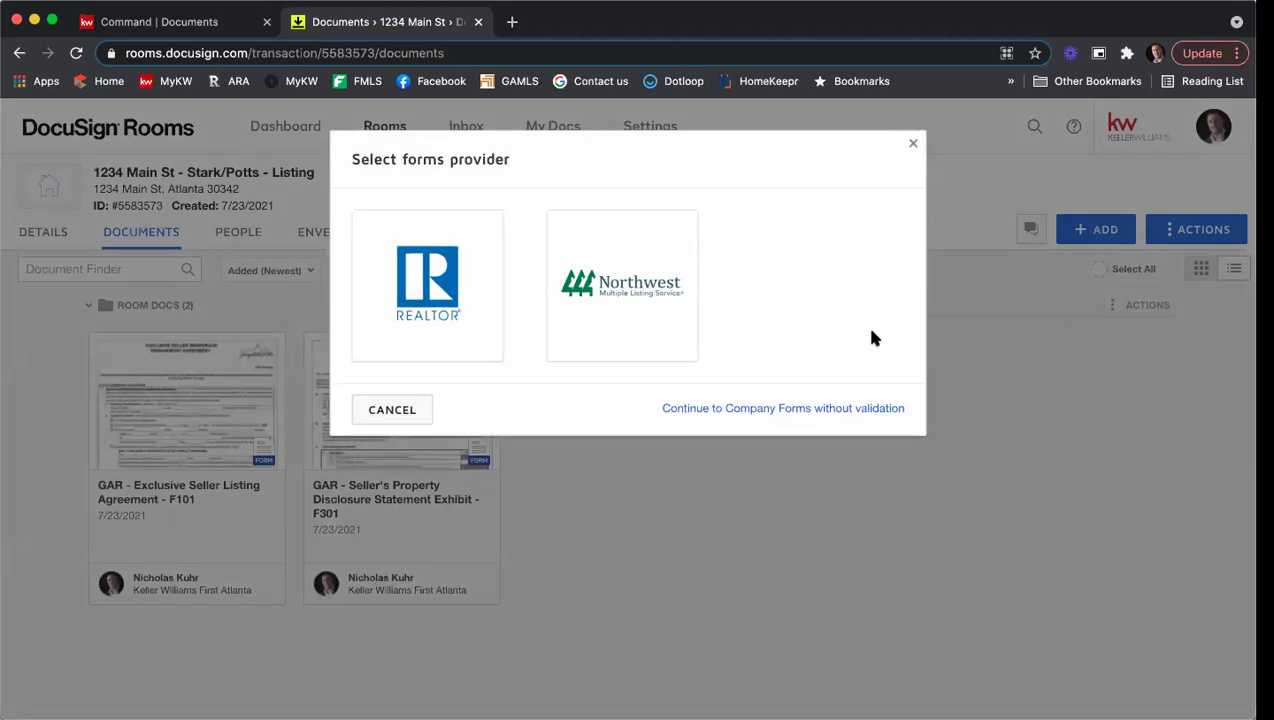
click(448, 300)
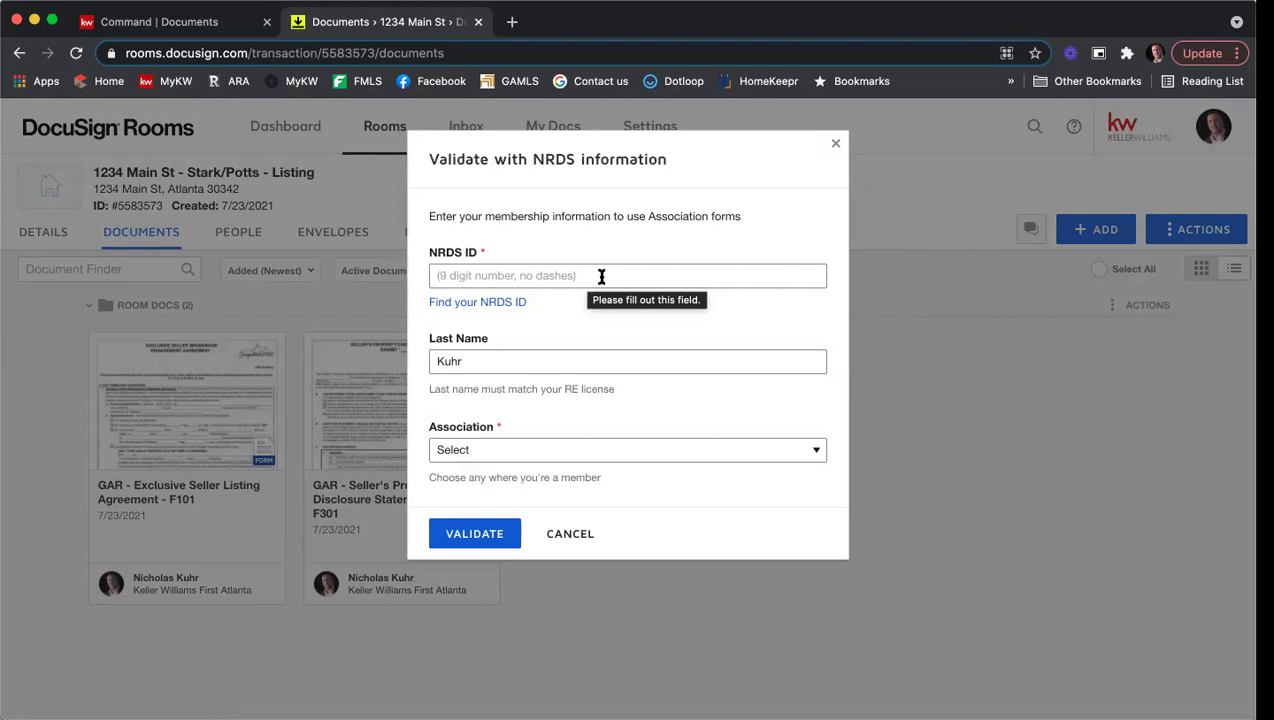
click(466, 303)
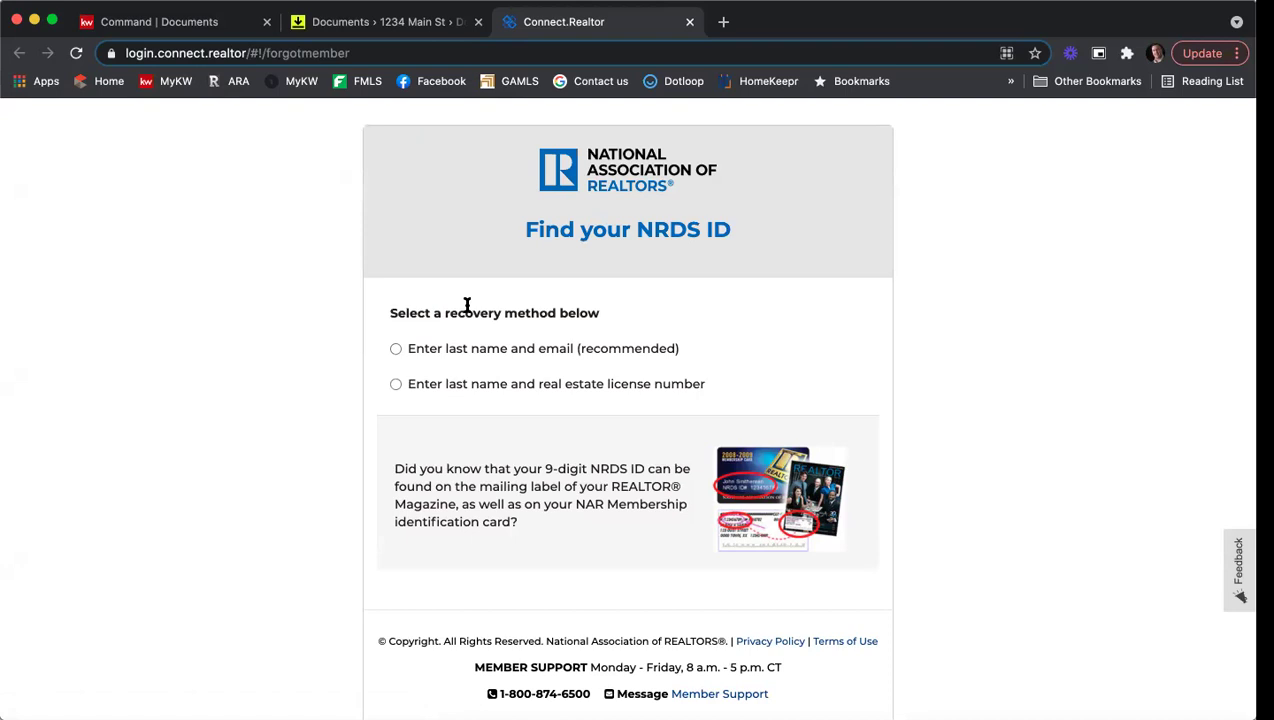
Step: Look up the NRDS ID using the member's last name and licence number
click(396, 388)
click(518, 418)
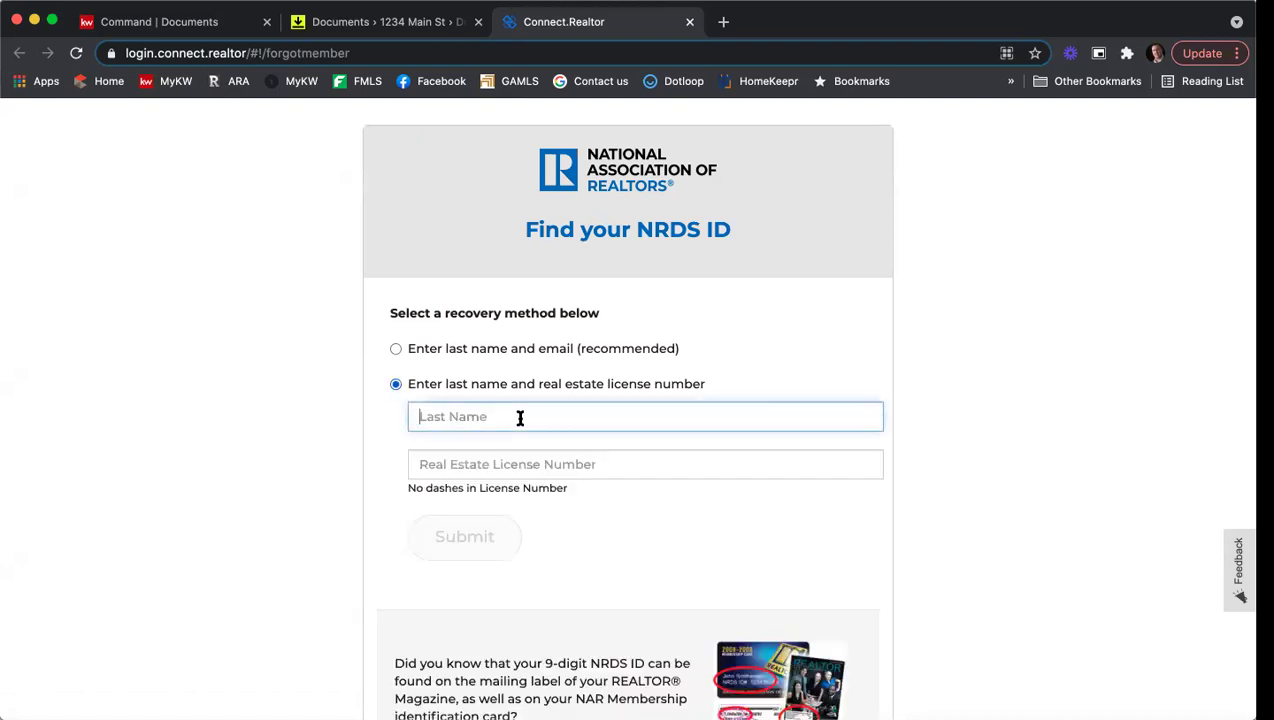
text(Kuhr)
click(518, 464)
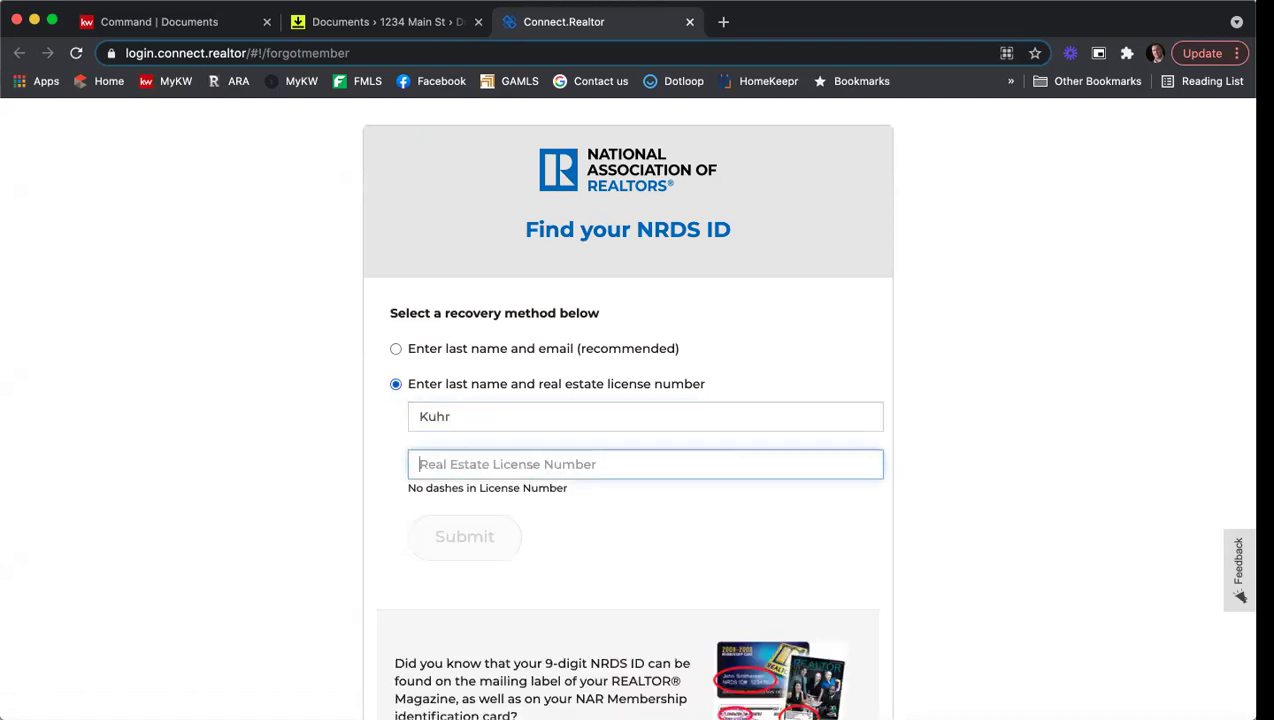
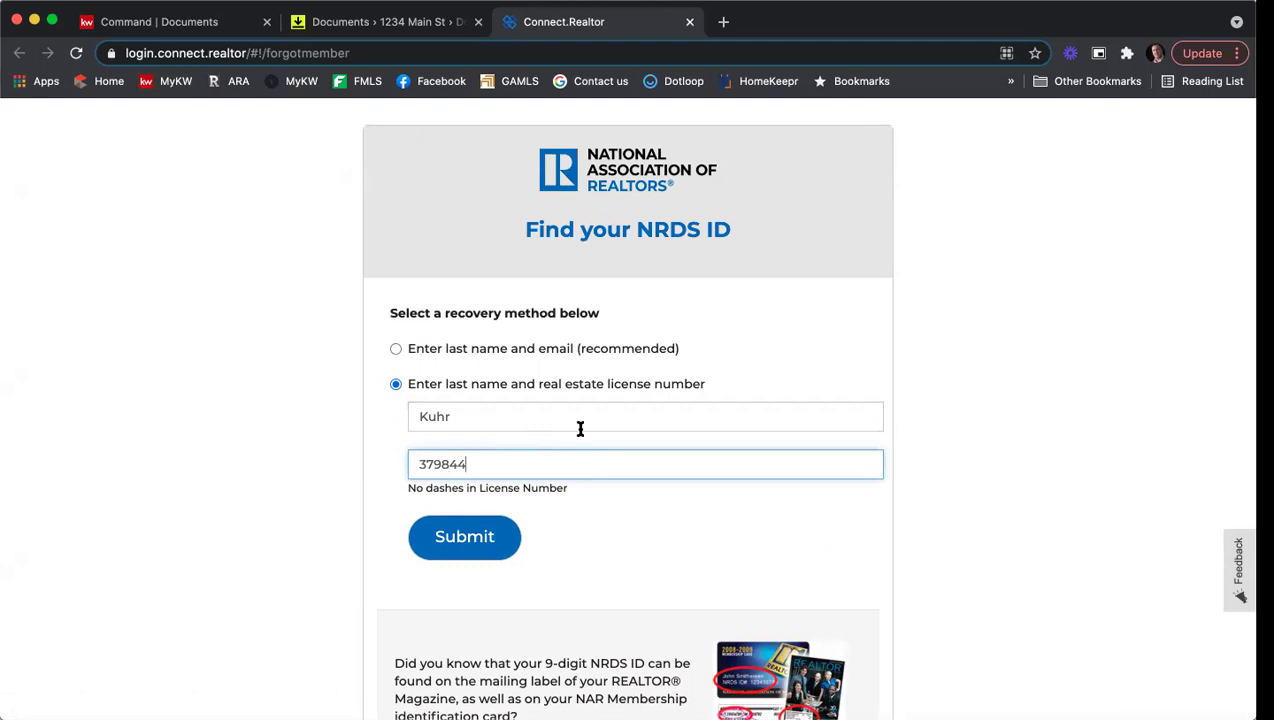
click(489, 535)
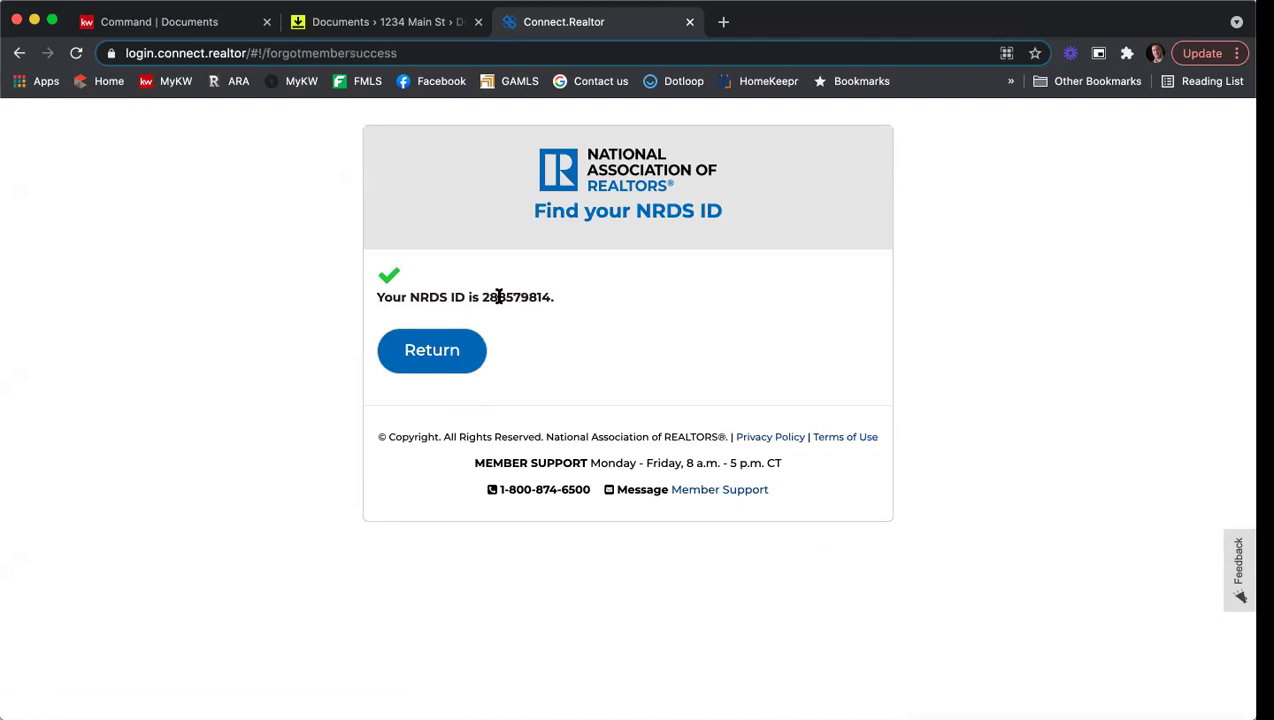
Step: Copy the retrieved NRDS ID and close the lookup tab, returning to DocuSign's NRDS field
drag(484, 297, 549, 294)
right_click(536, 294)
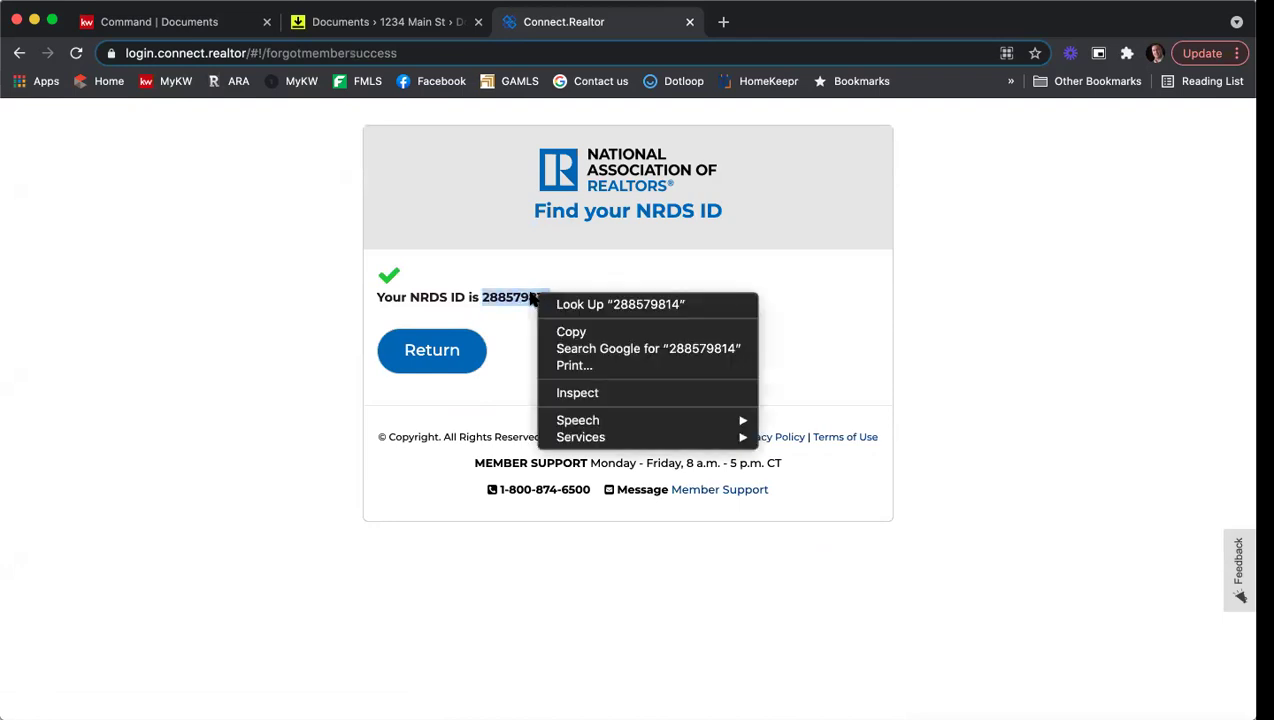
click(567, 335)
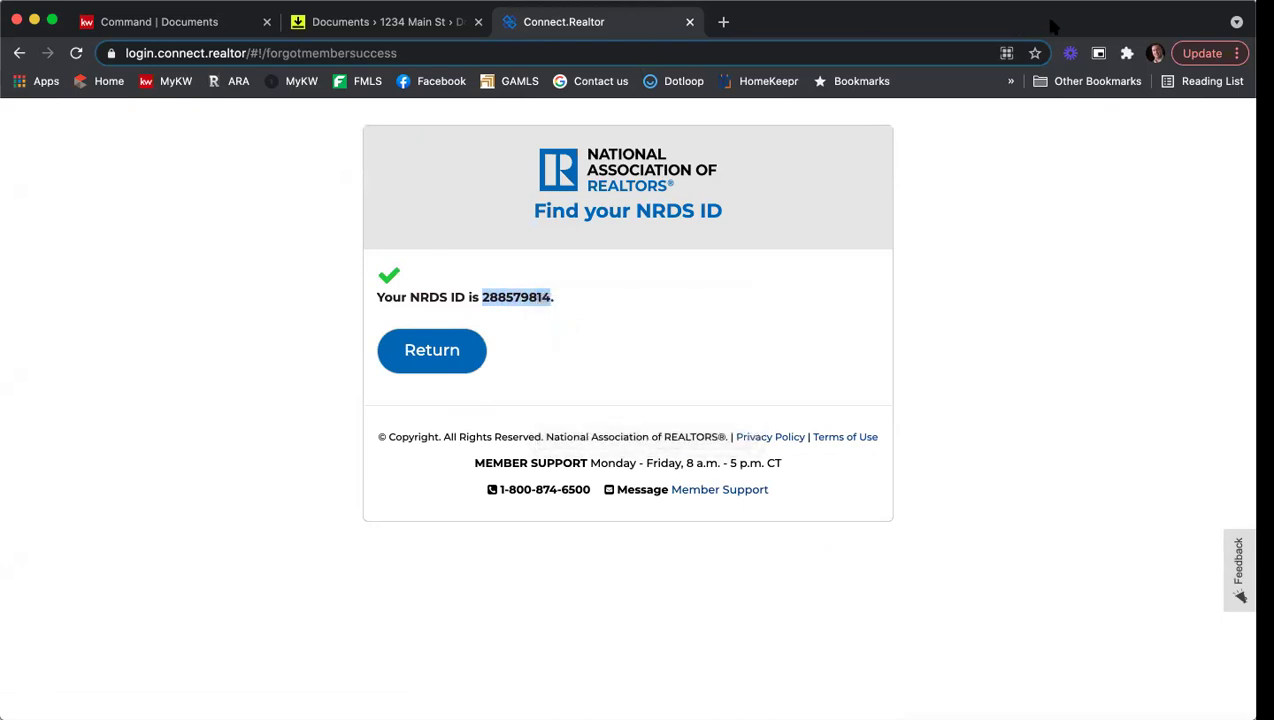
click(689, 21)
click(498, 275)
Step: Paste the NRDS ID, choose Georgia Association of Realtors, and validate the membership
right_click(502, 274)
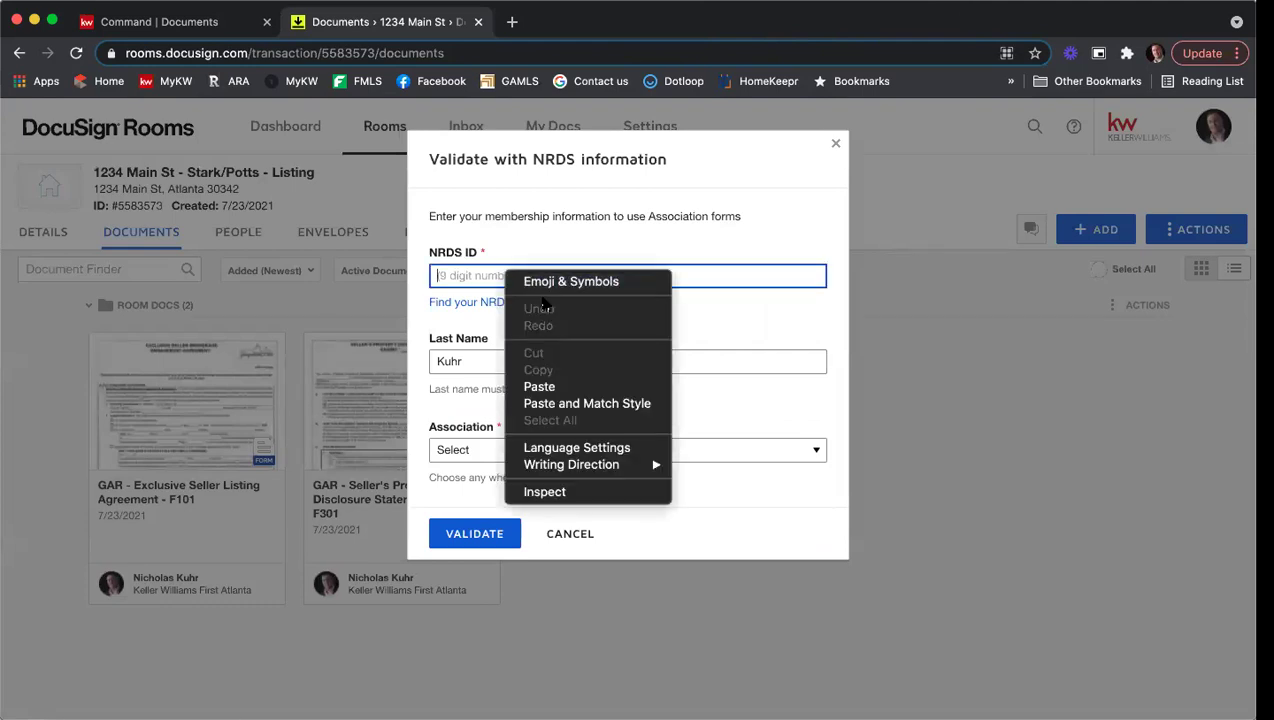
click(563, 386)
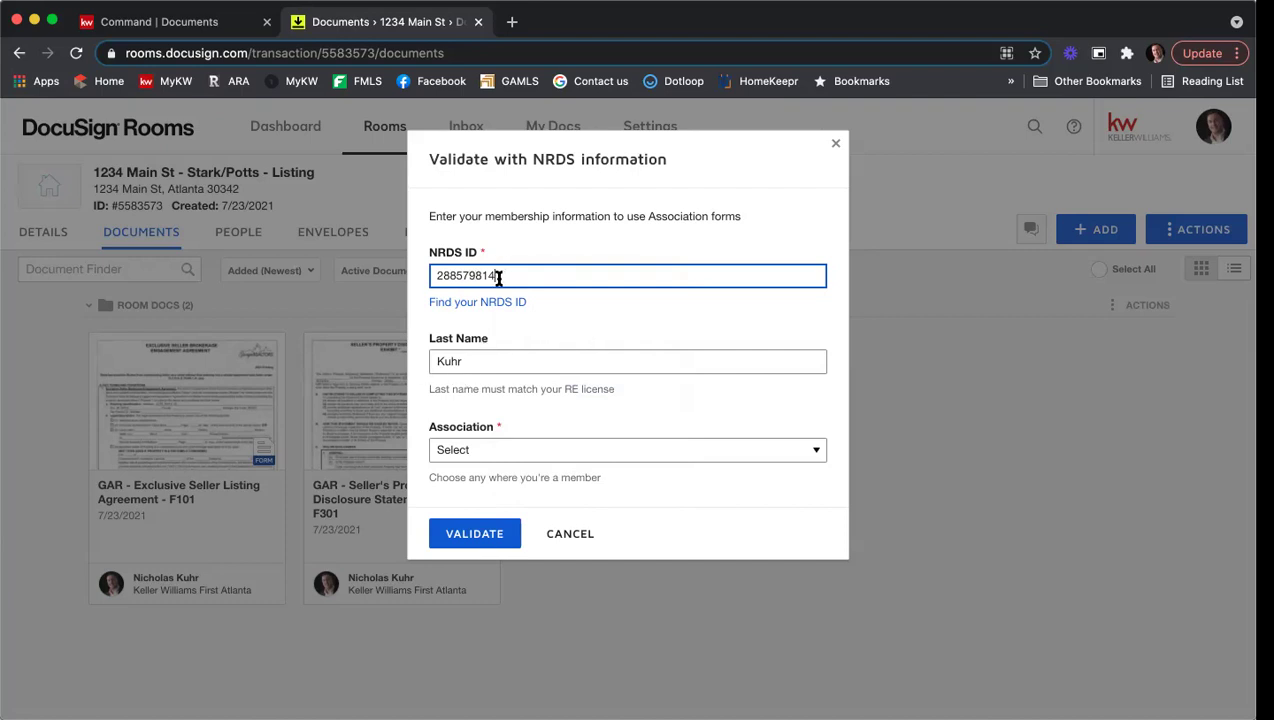
click(533, 451)
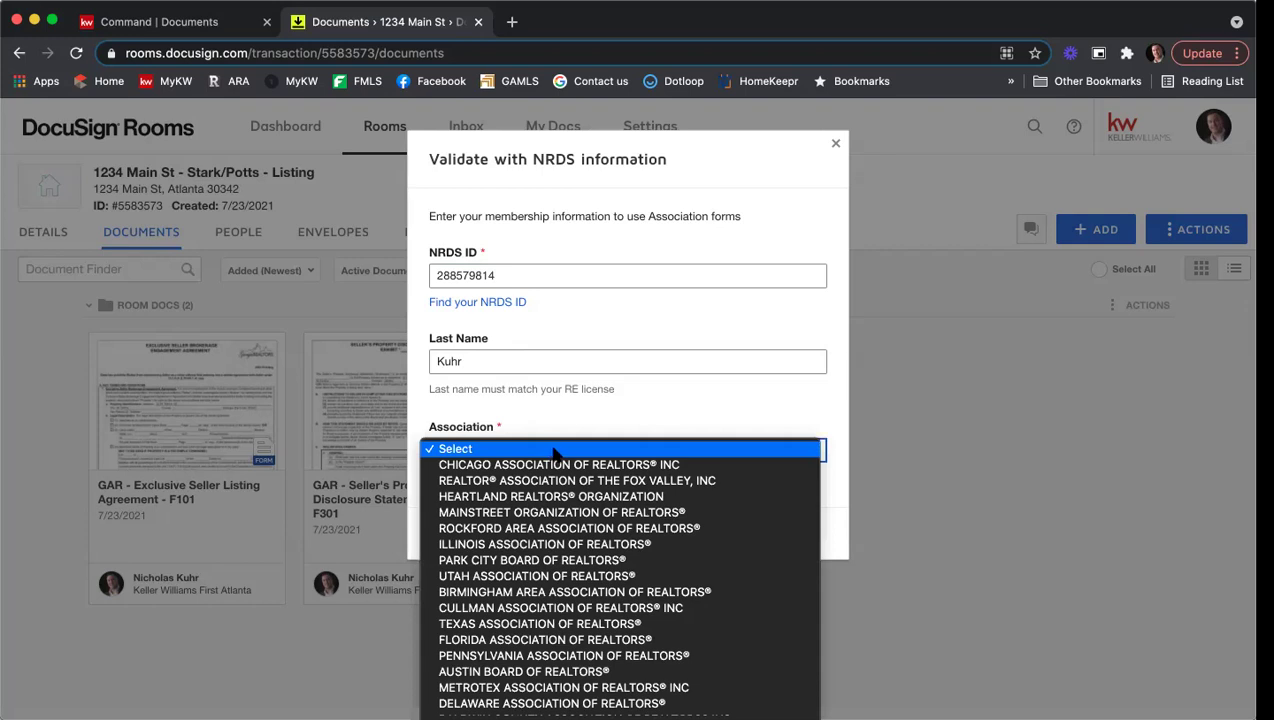
scroll(552, 458, down, 10)
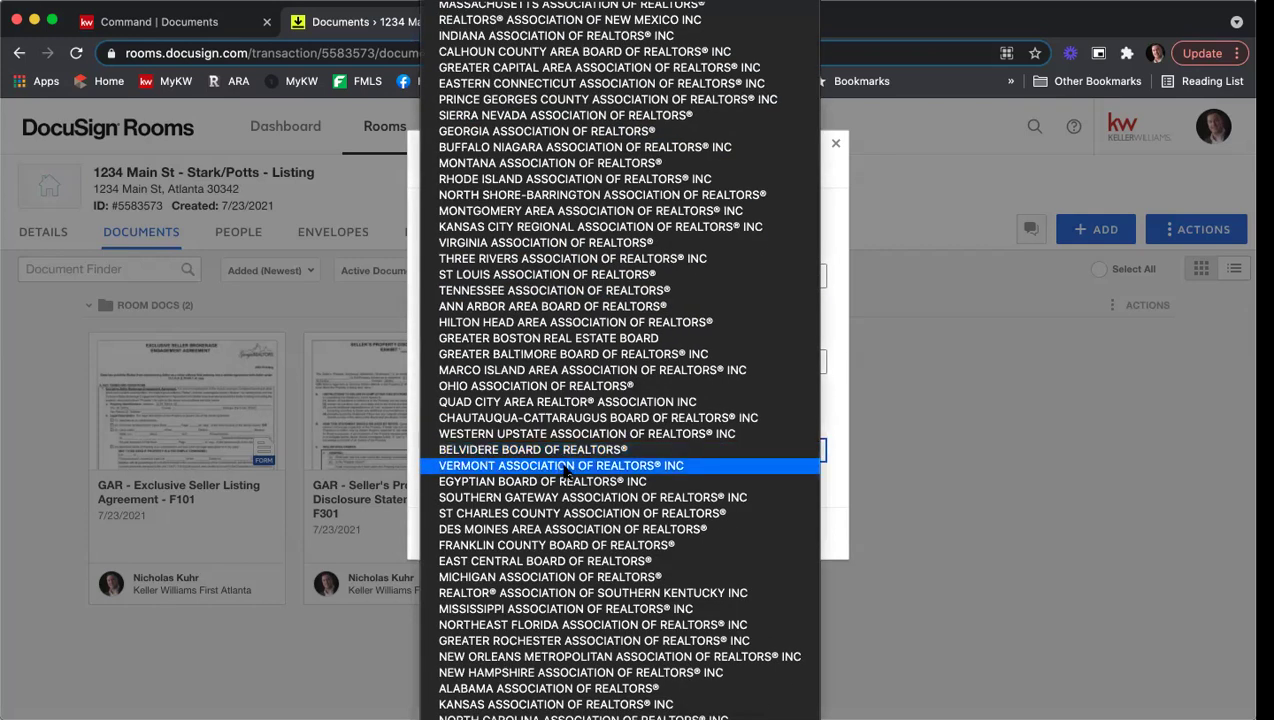
scroll(524, 346, up, 5)
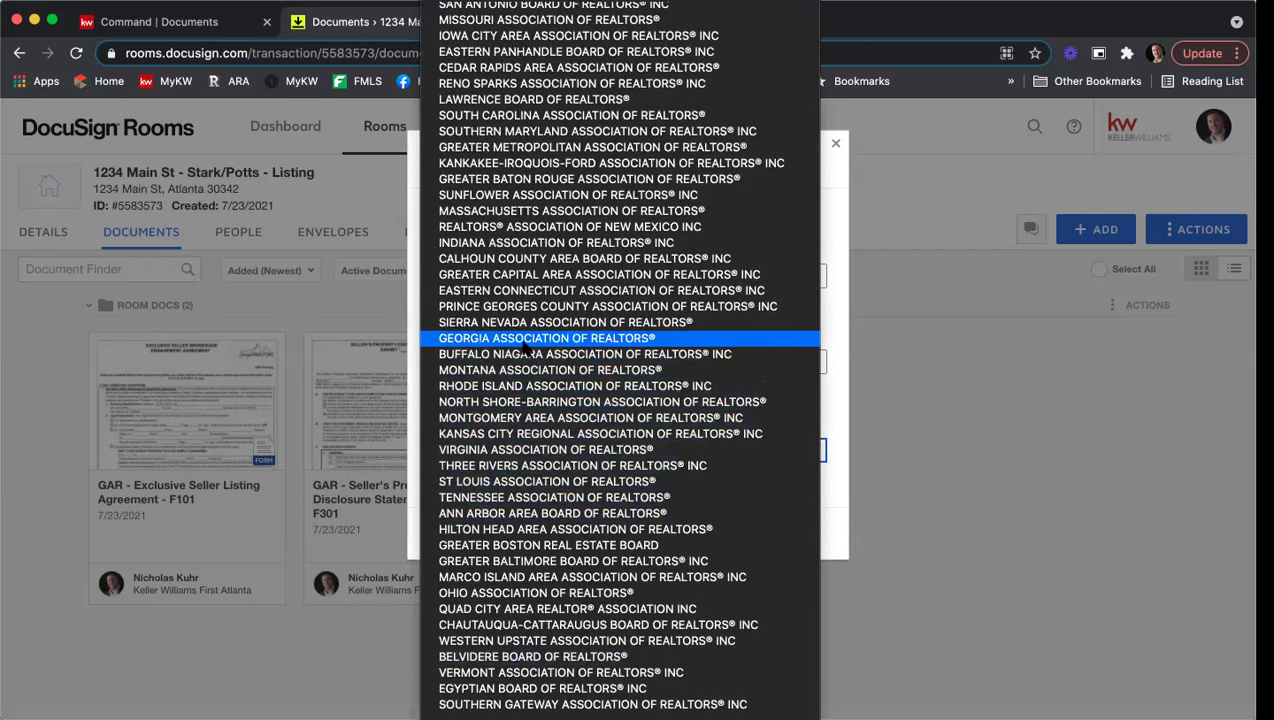
scroll(524, 346, up, 3)
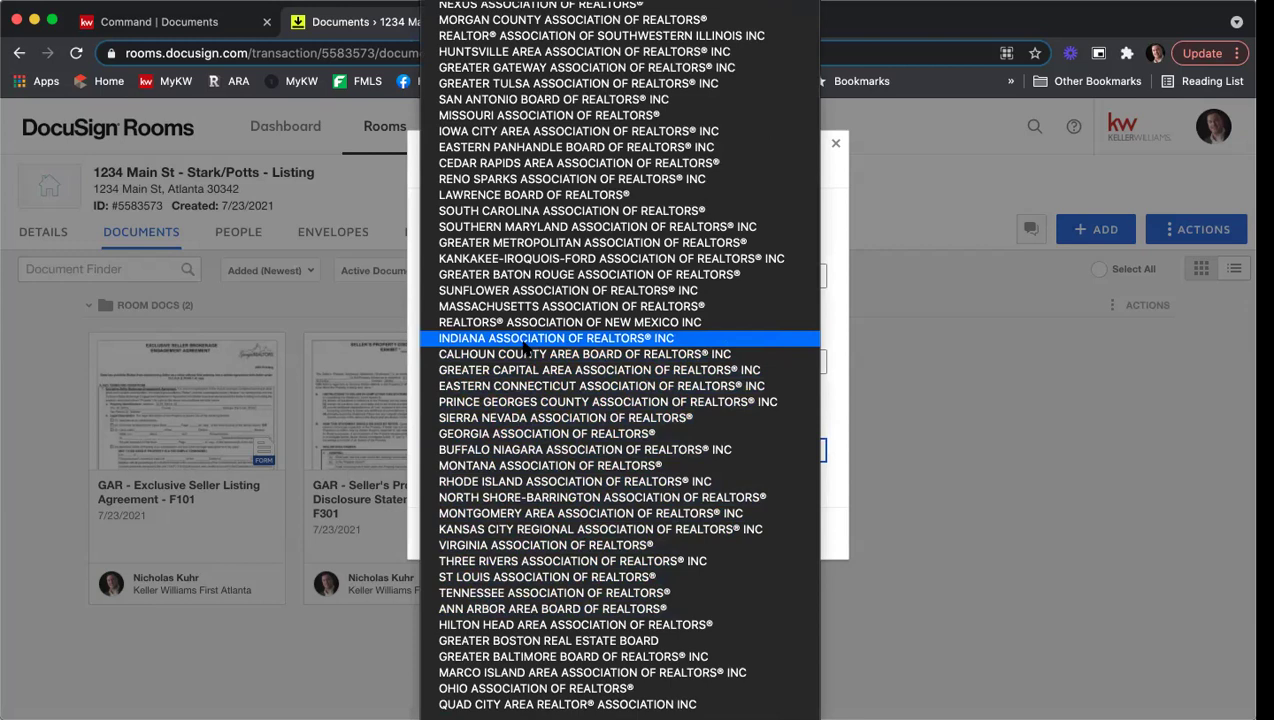
scroll(524, 346, up, 4)
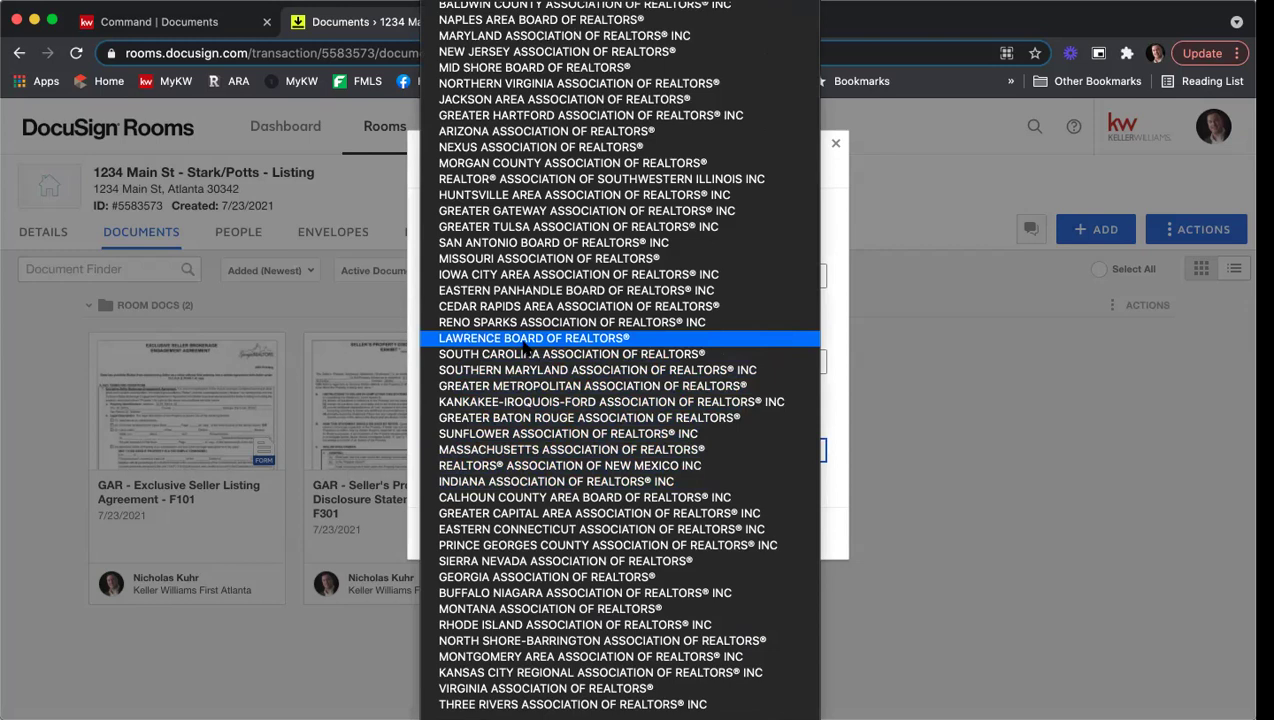
scroll(524, 346, up, 4)
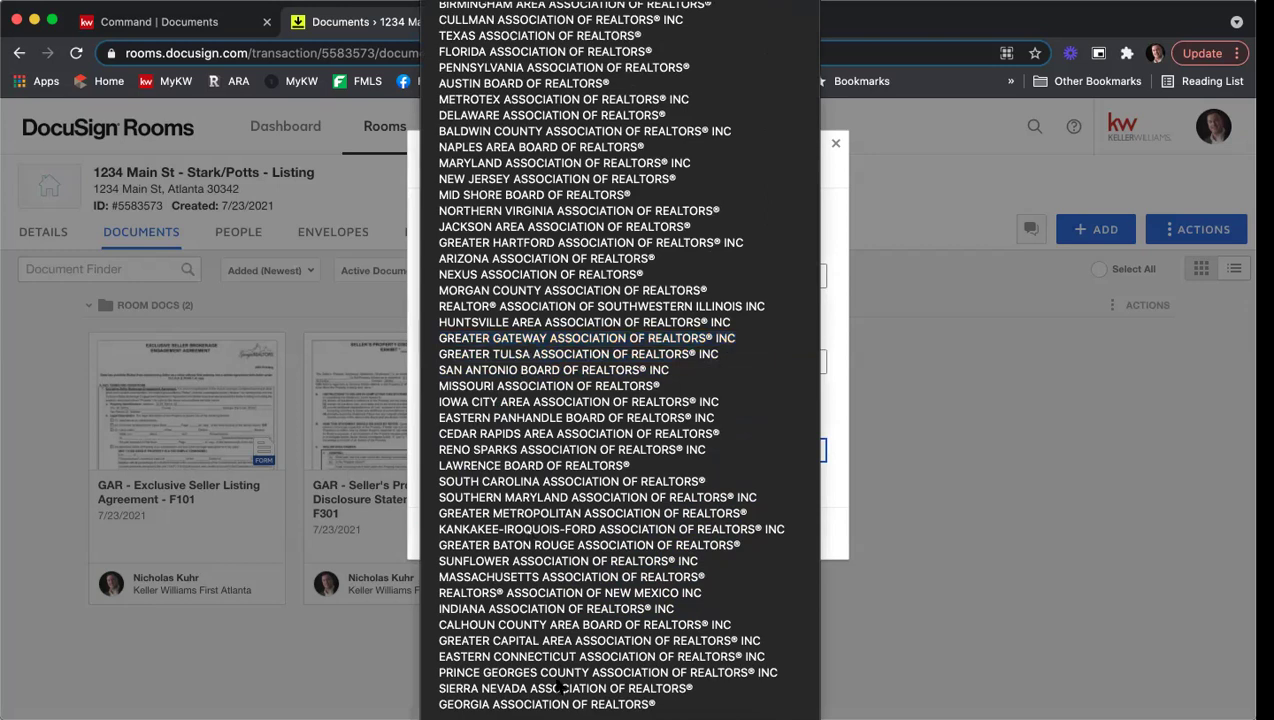
scroll(558, 680, down, 4)
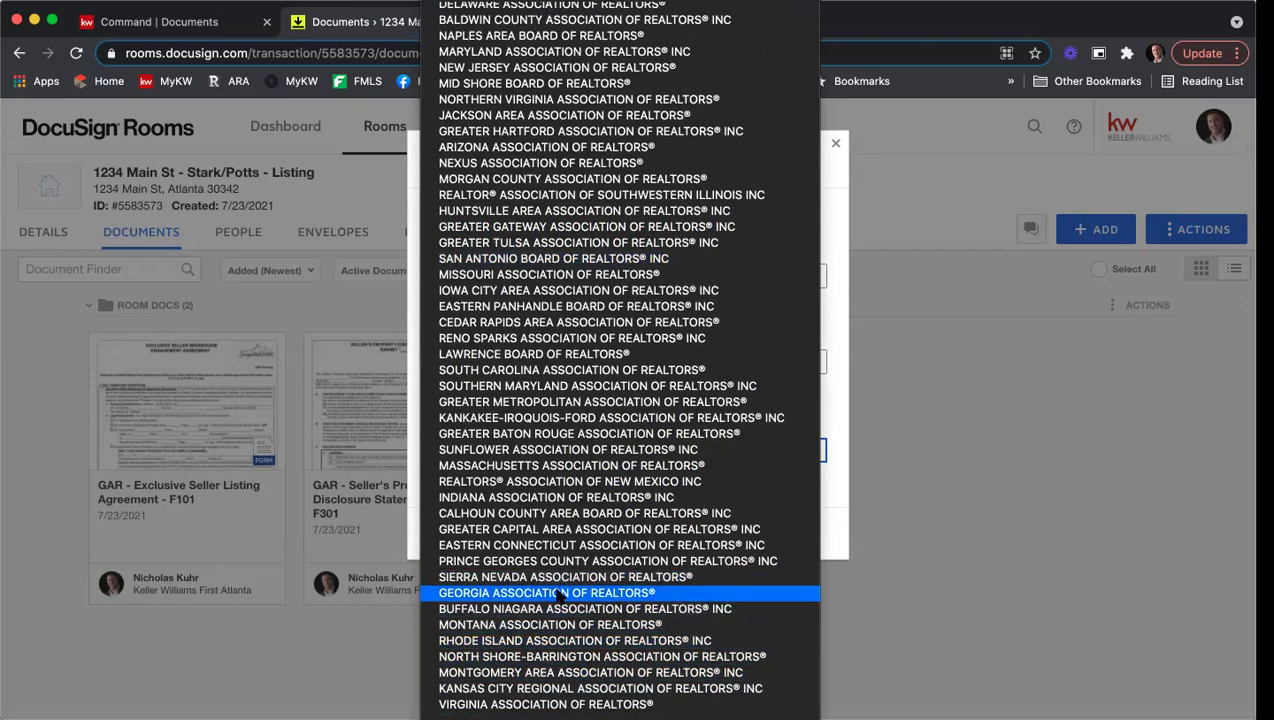
click(558, 593)
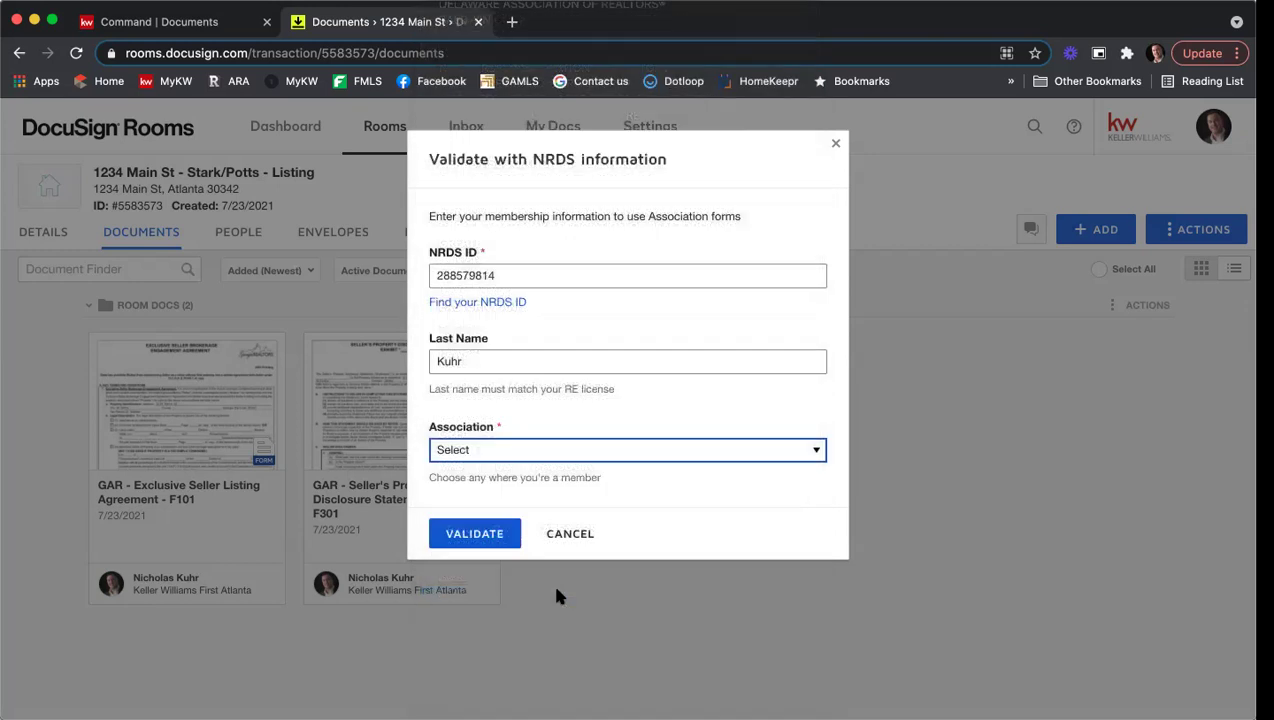
click(490, 536)
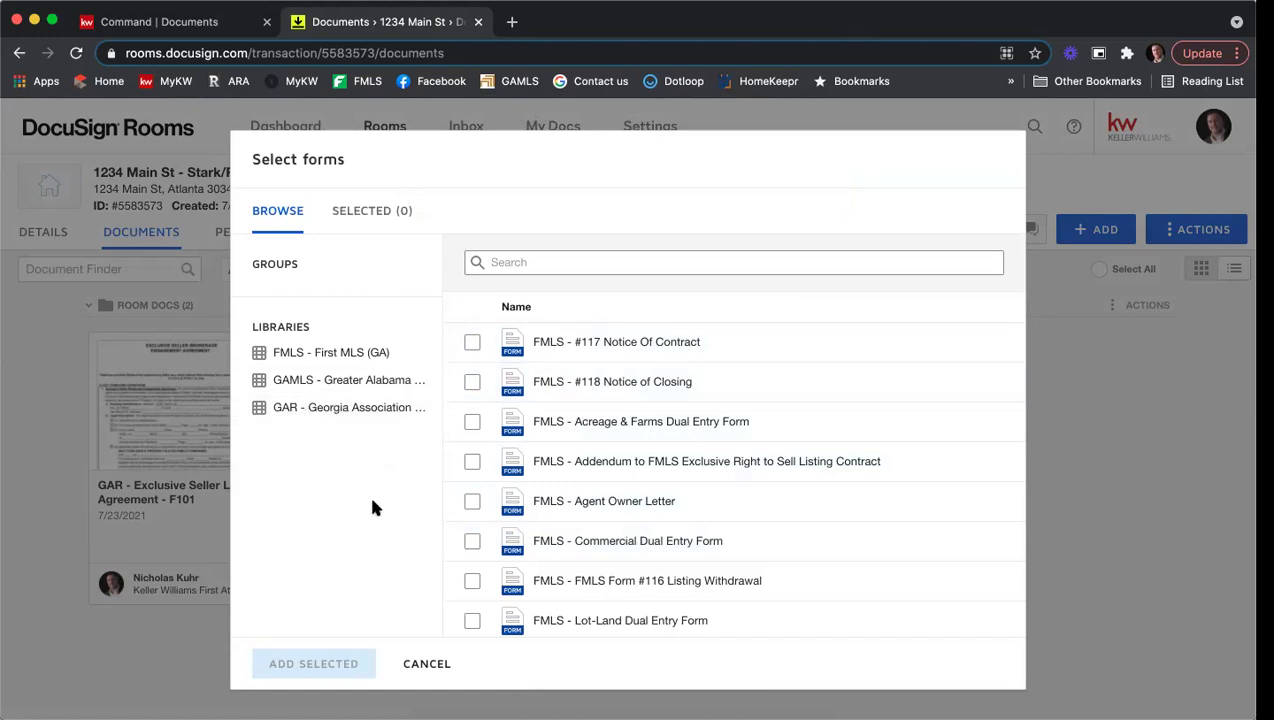
Step: Cancel the Select forms dialog without adding forms and open the account menu
click(422, 665)
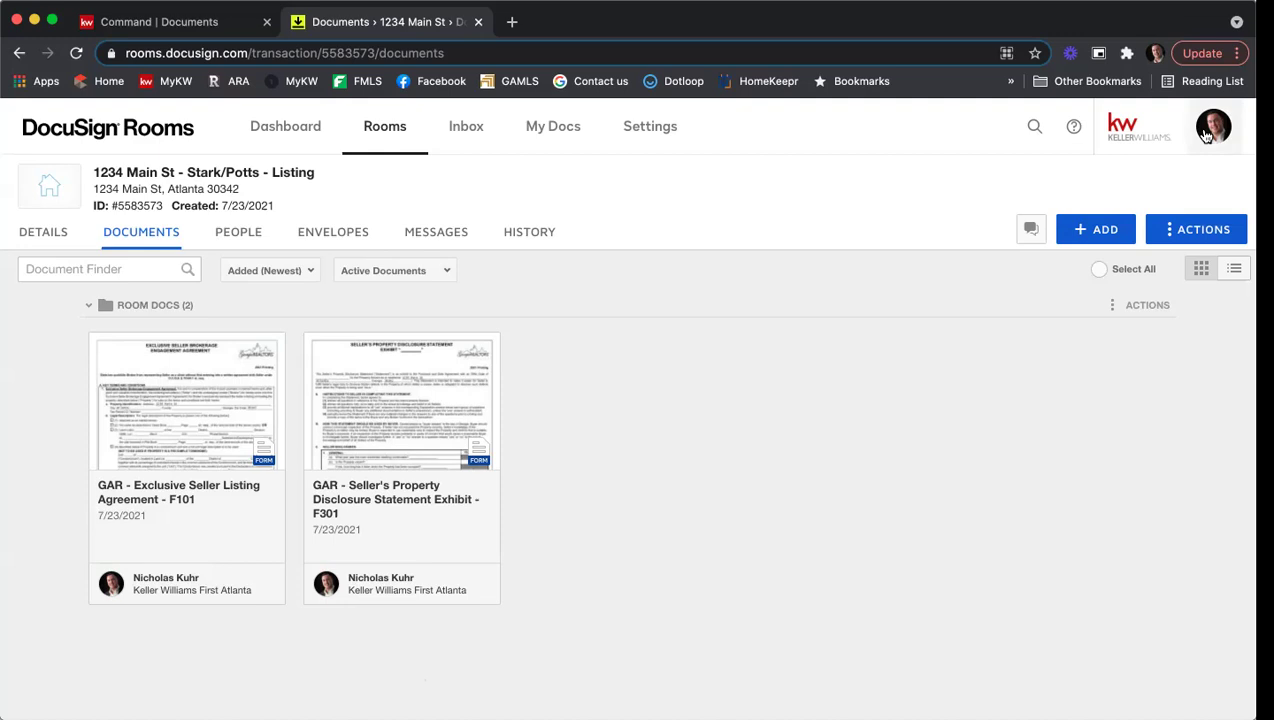
click(1207, 135)
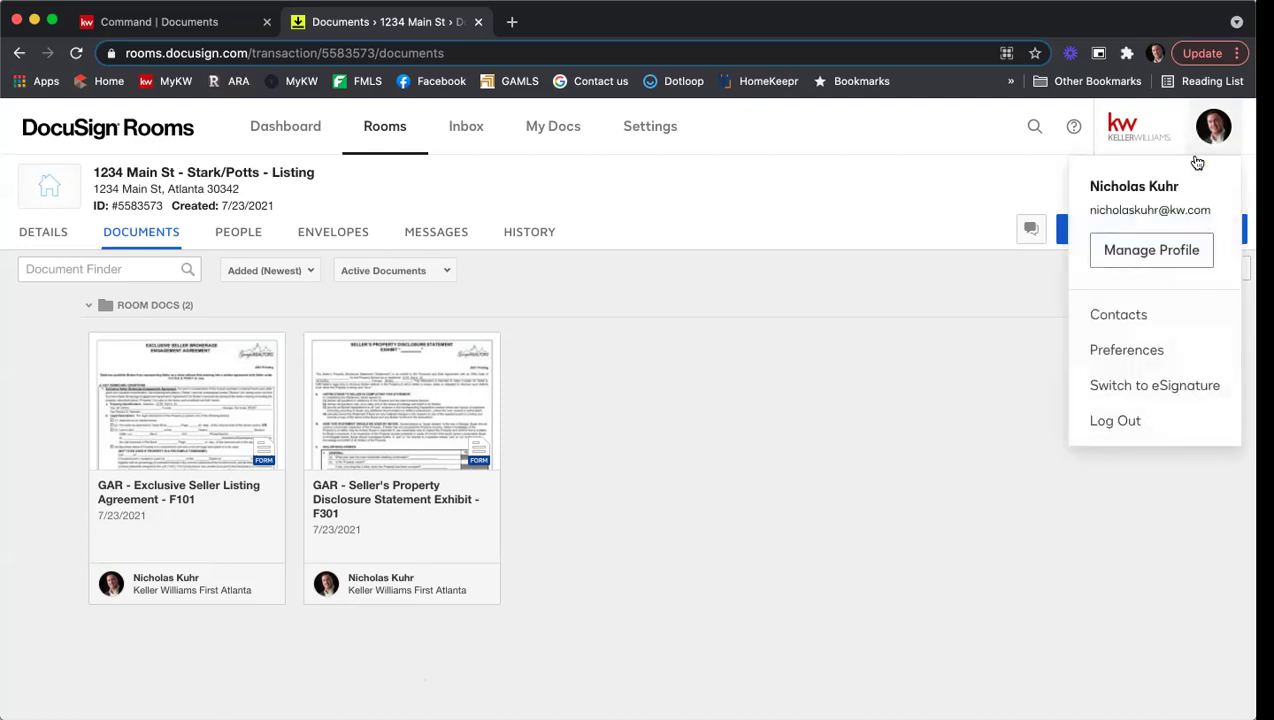
Step: Remove the National Association of Realtors credentials under Preferences > Integrations
click(1140, 348)
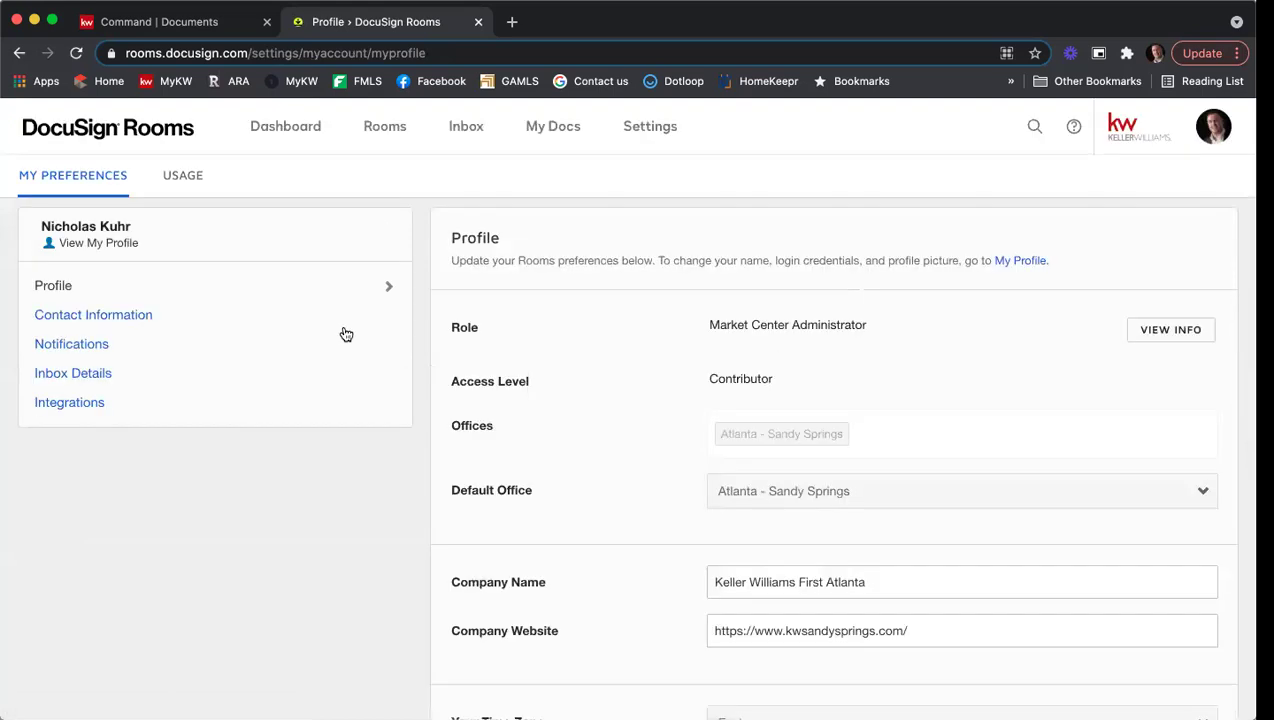
click(237, 406)
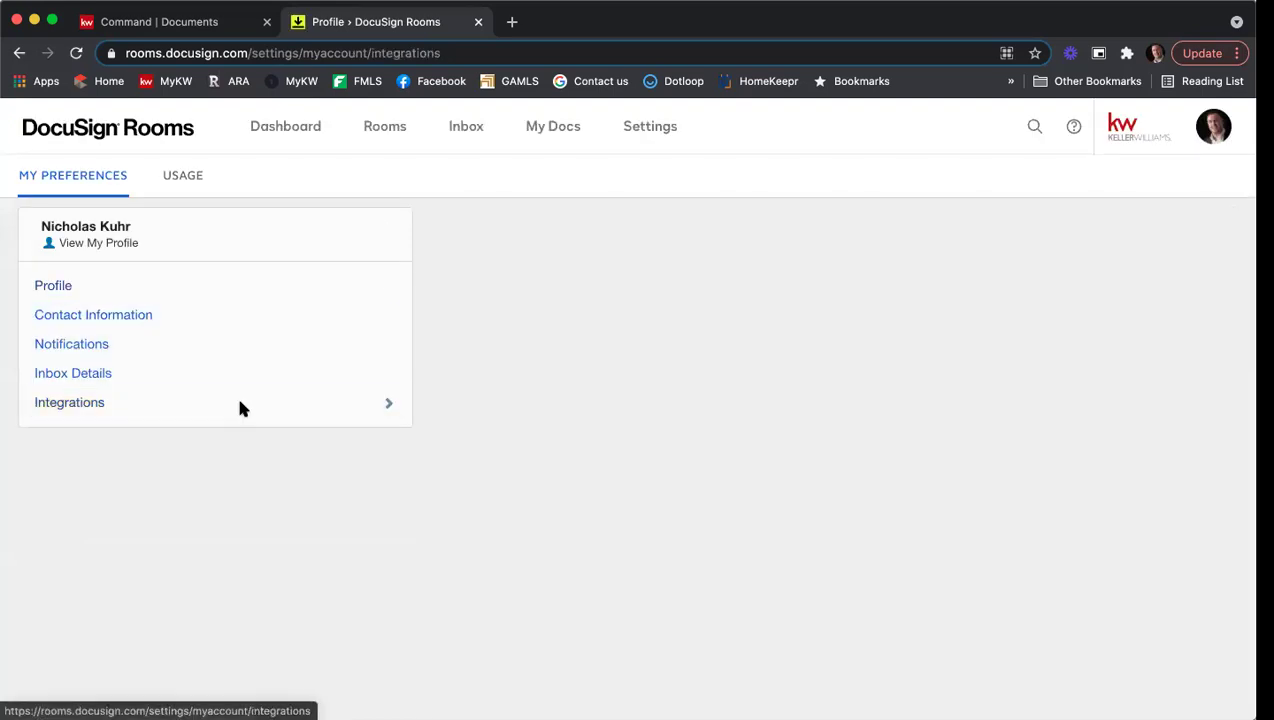
scroll(637, 334, down, 1)
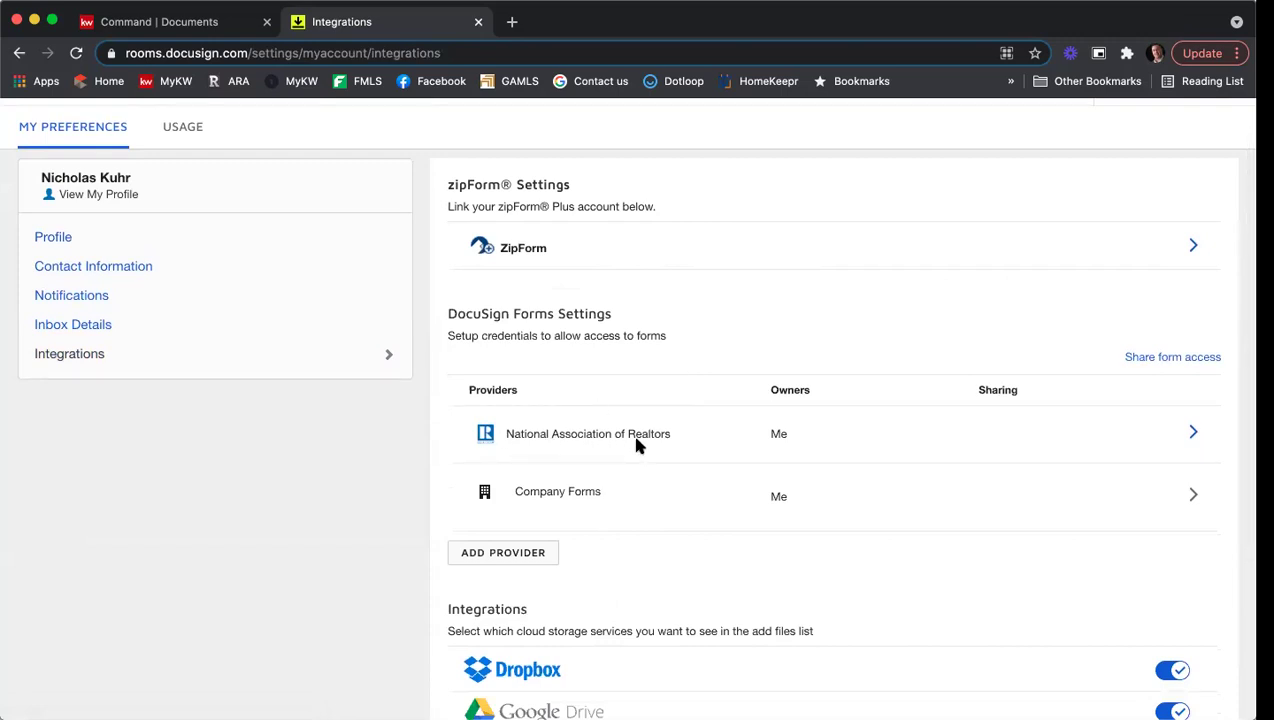
click(1195, 433)
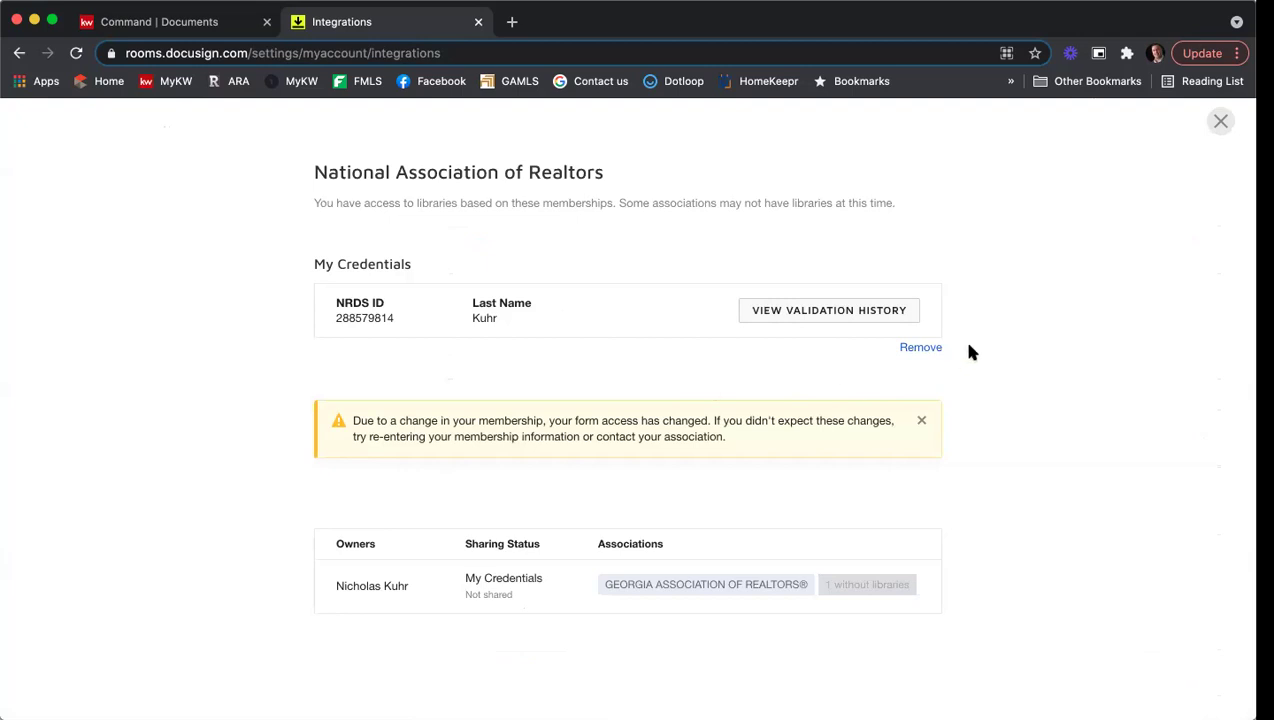
click(930, 348)
click(530, 290)
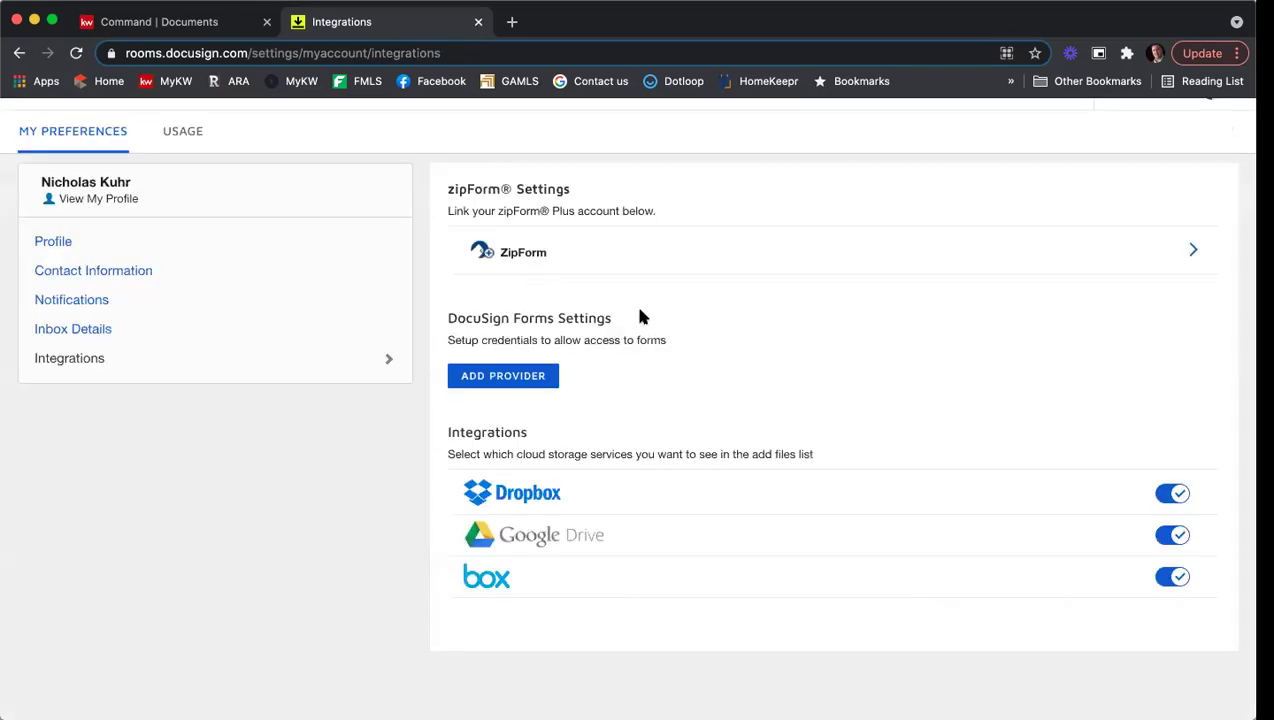
Step: Add a new REALTOR forms provider and enter the member's NRDS ID
click(205, 360)
click(517, 378)
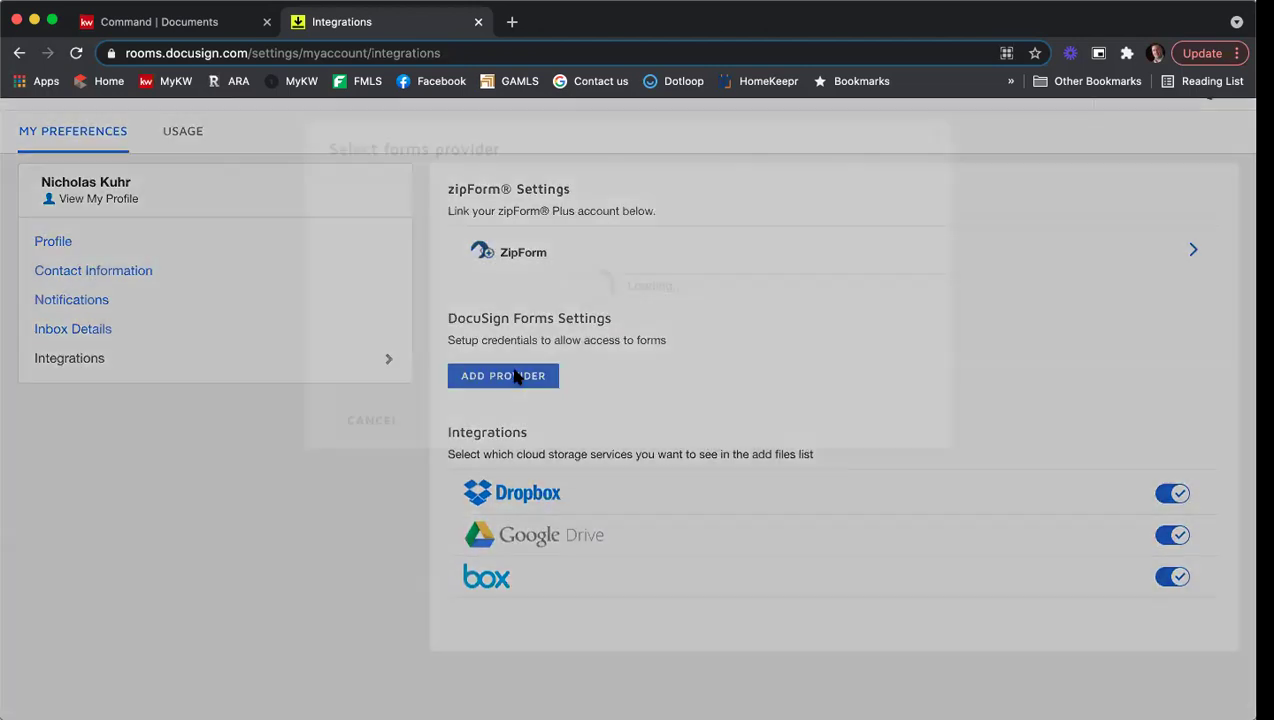
click(414, 291)
click(493, 276)
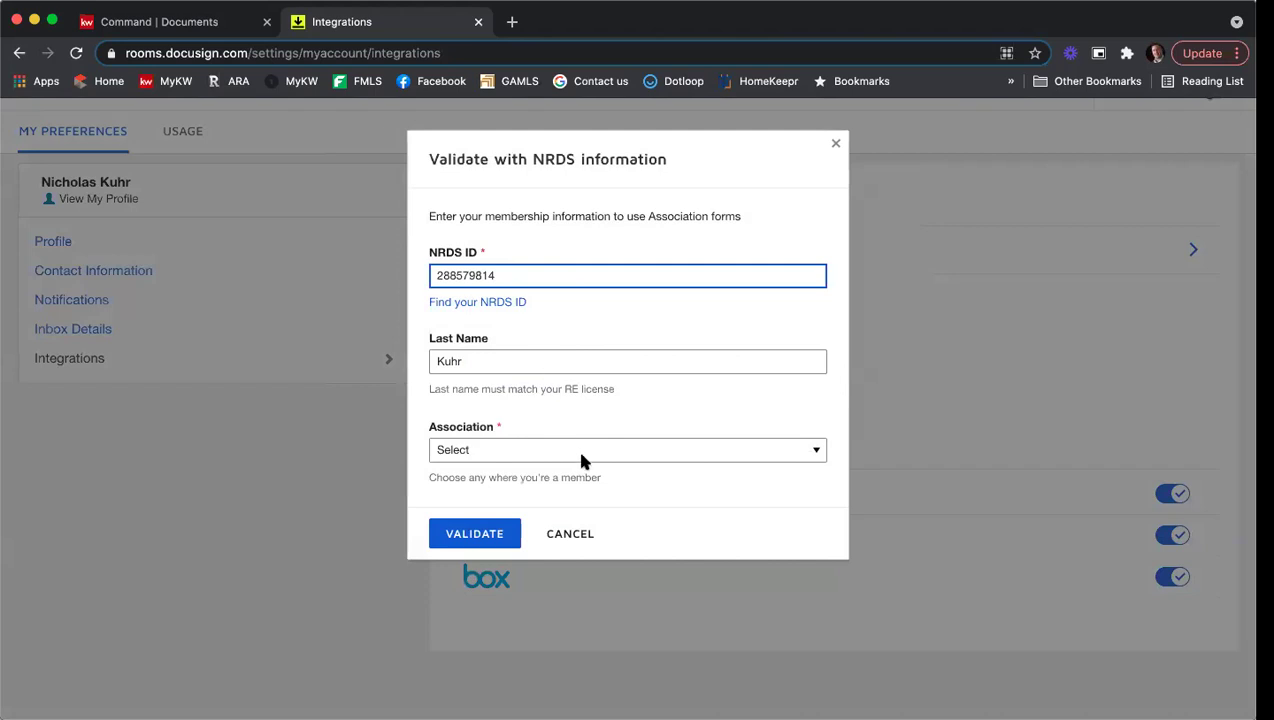
Step: Choose Georgia Association of Realtors, validate the membership, and return to the dashboard
click(578, 450)
scroll(647, 468, down, 10)
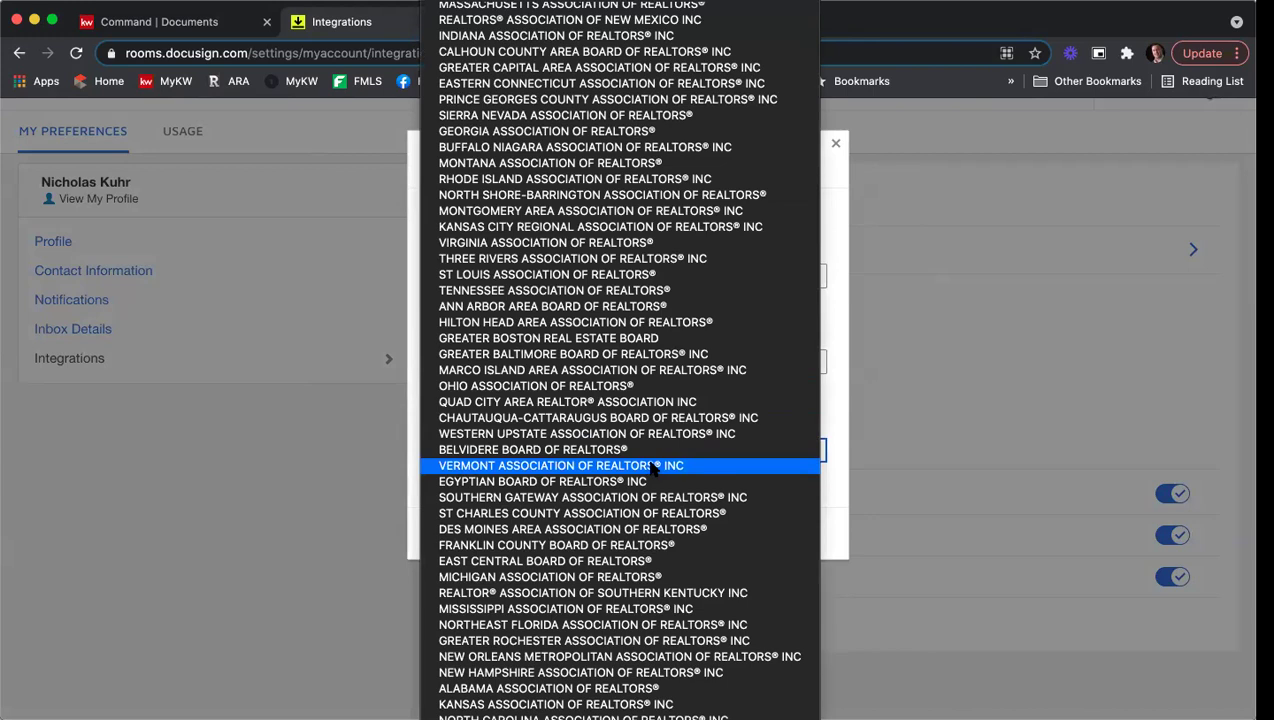
click(567, 138)
click(470, 532)
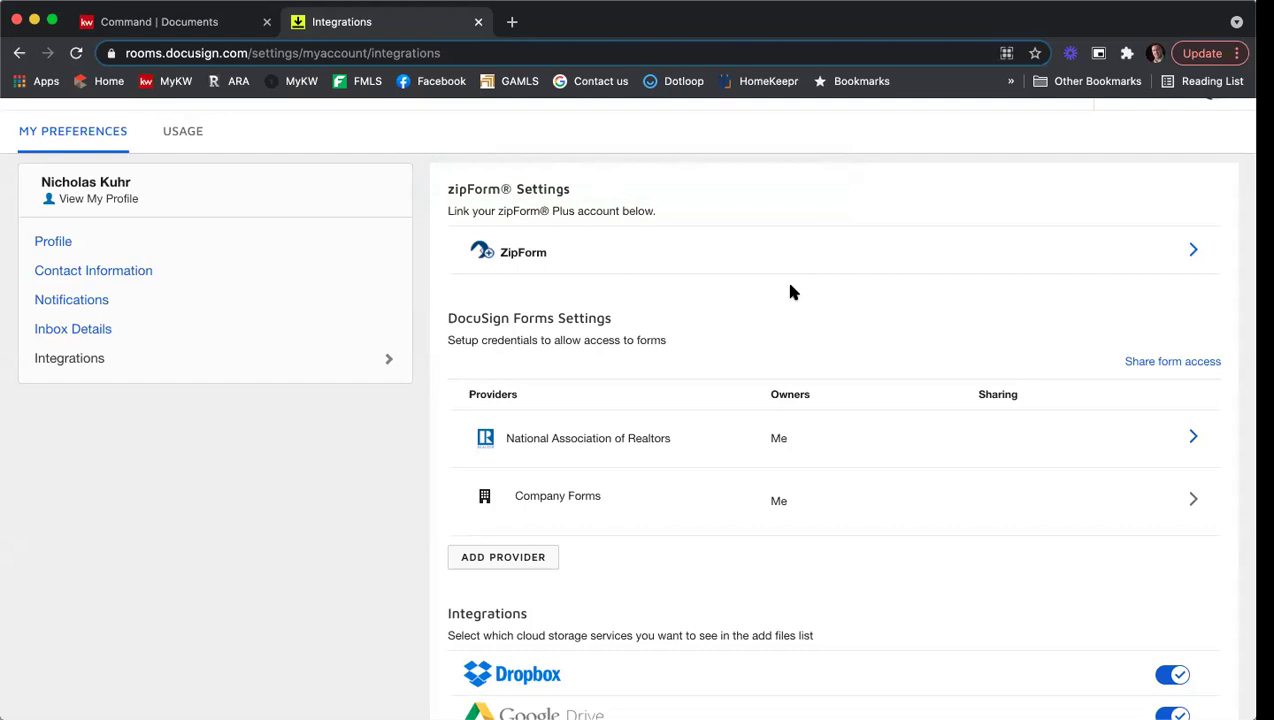
scroll(790, 291, up, 2)
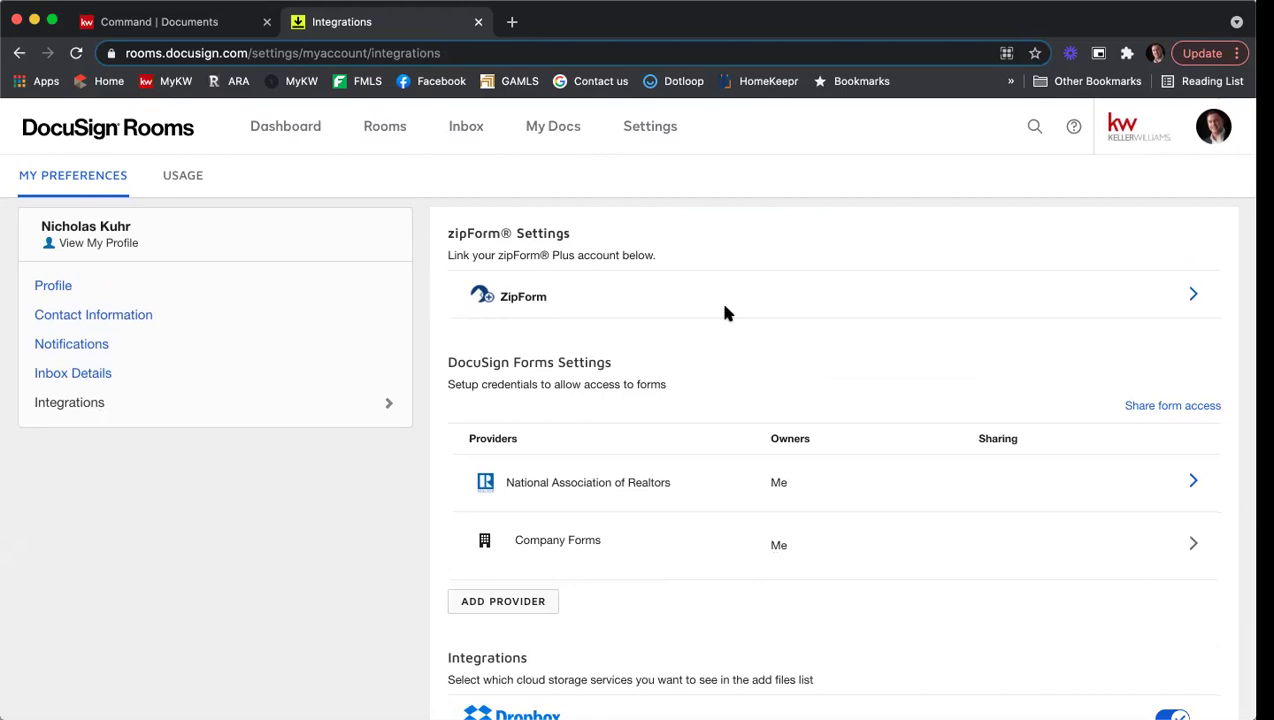
click(294, 130)
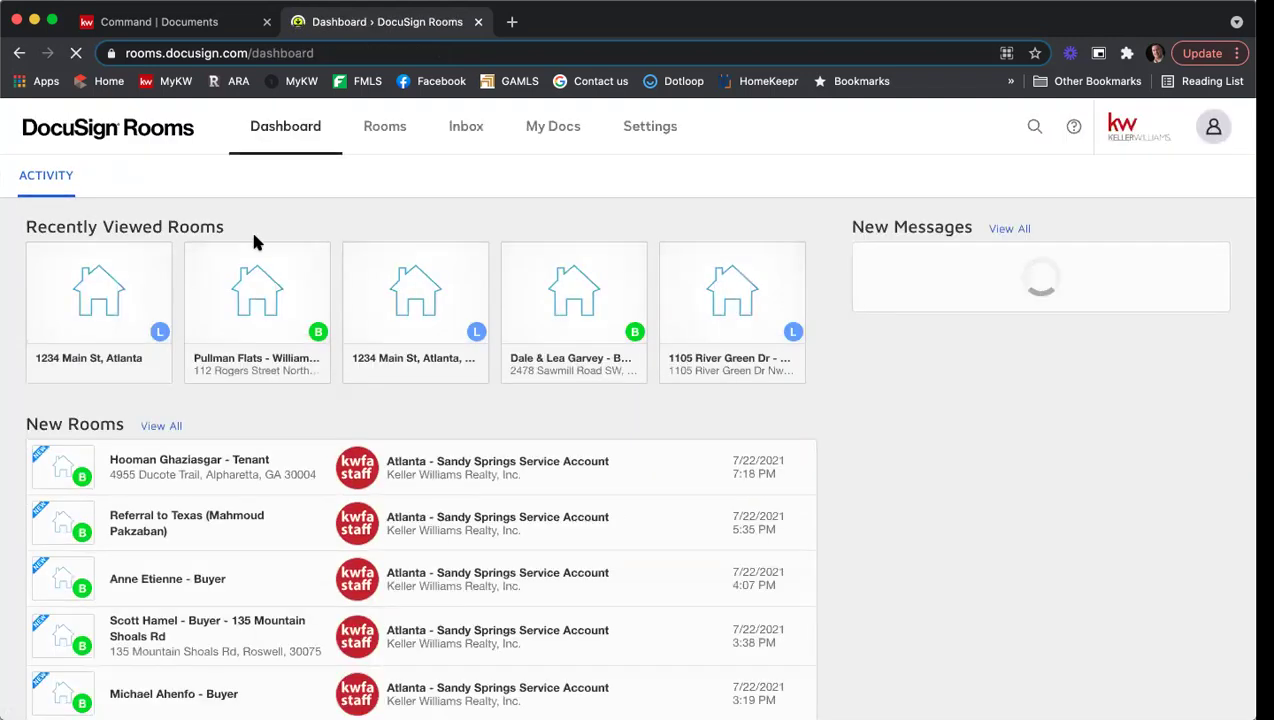
Step: Reopen the 1234 Main St - Stark/Potts - Listing room from Recently Viewed and show its Details tab
click(104, 302)
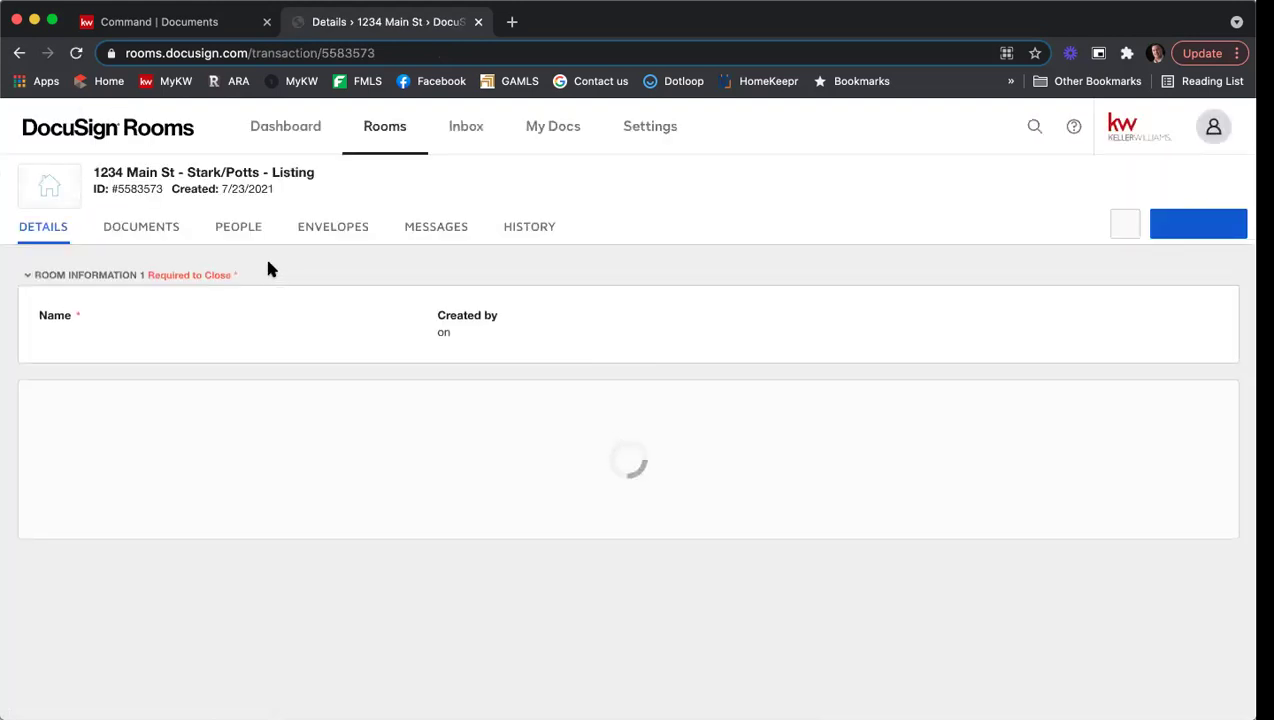
click(150, 247)
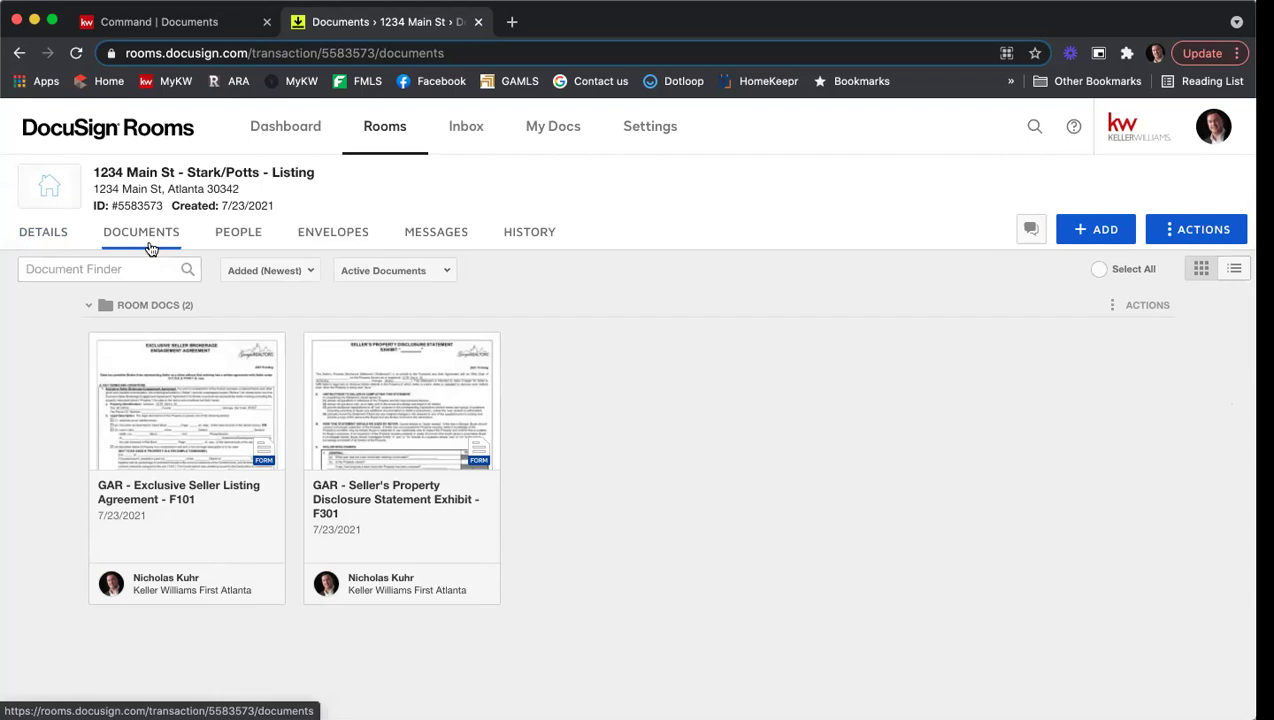
click(44, 246)
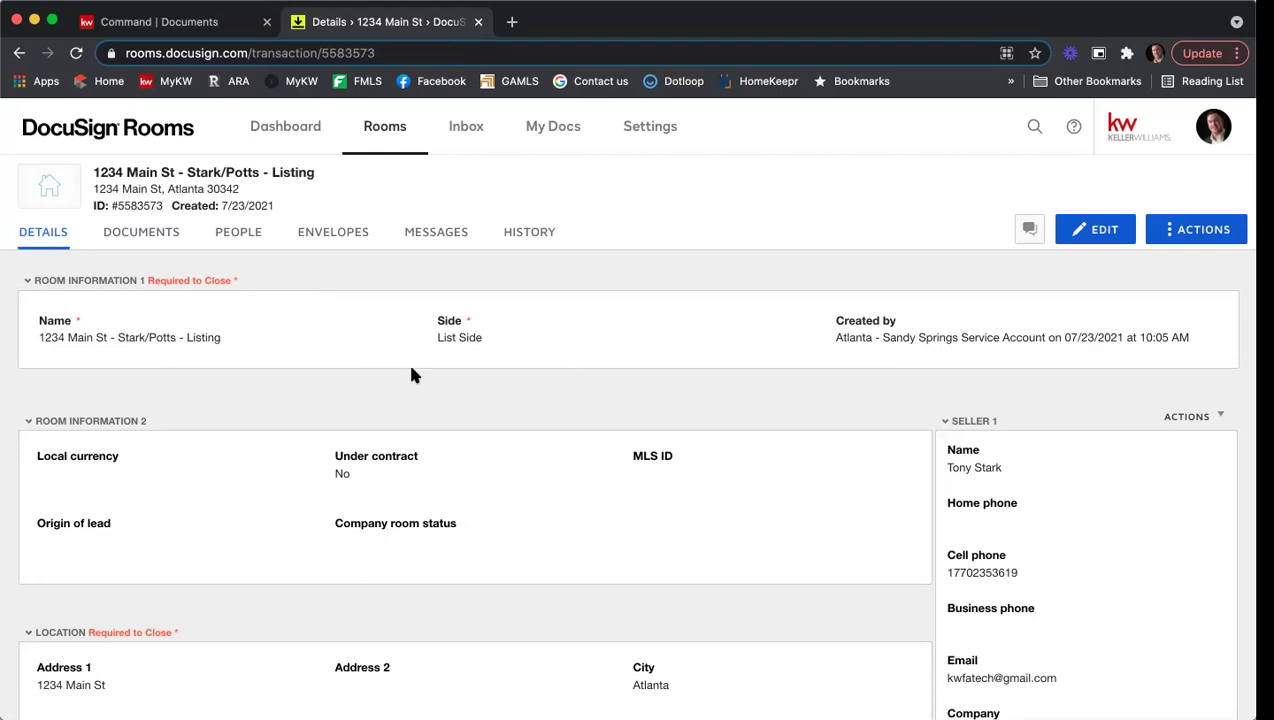
Step: Scroll through the room, seller and location information on the Details tab
scroll(558, 414, down, 5)
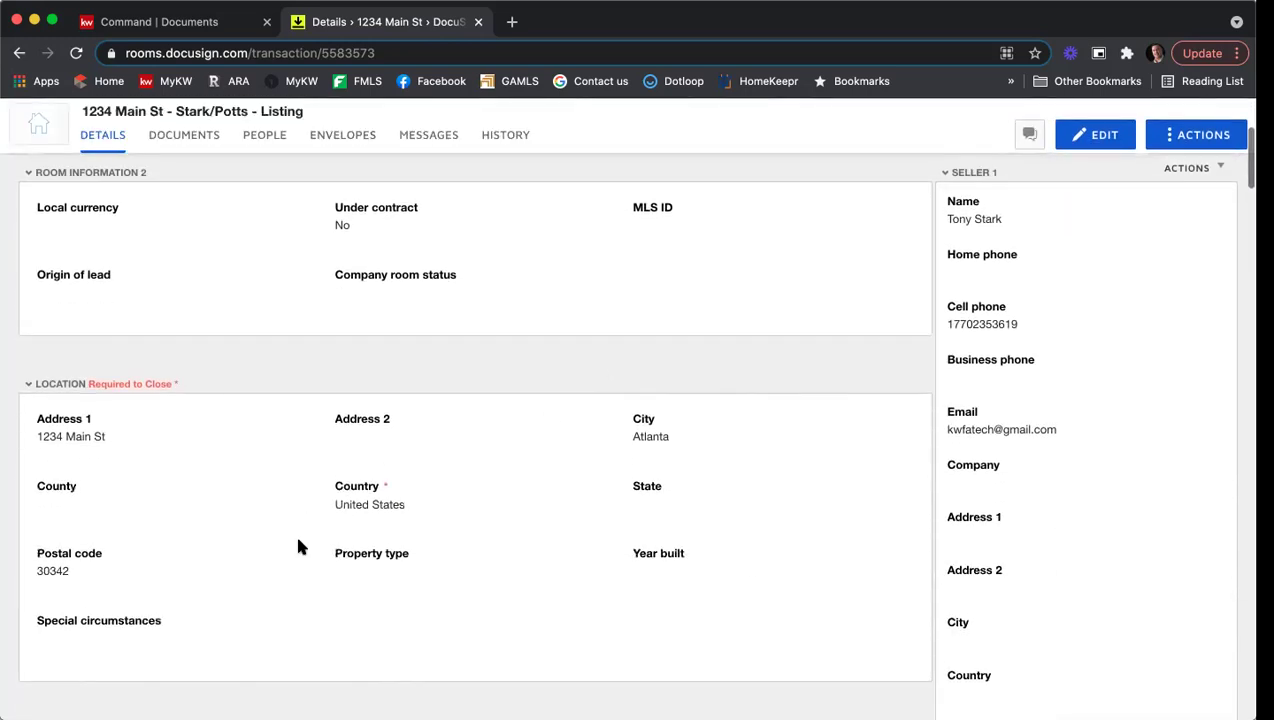
scroll(324, 398, down, 2)
scroll(525, 533, up, 5)
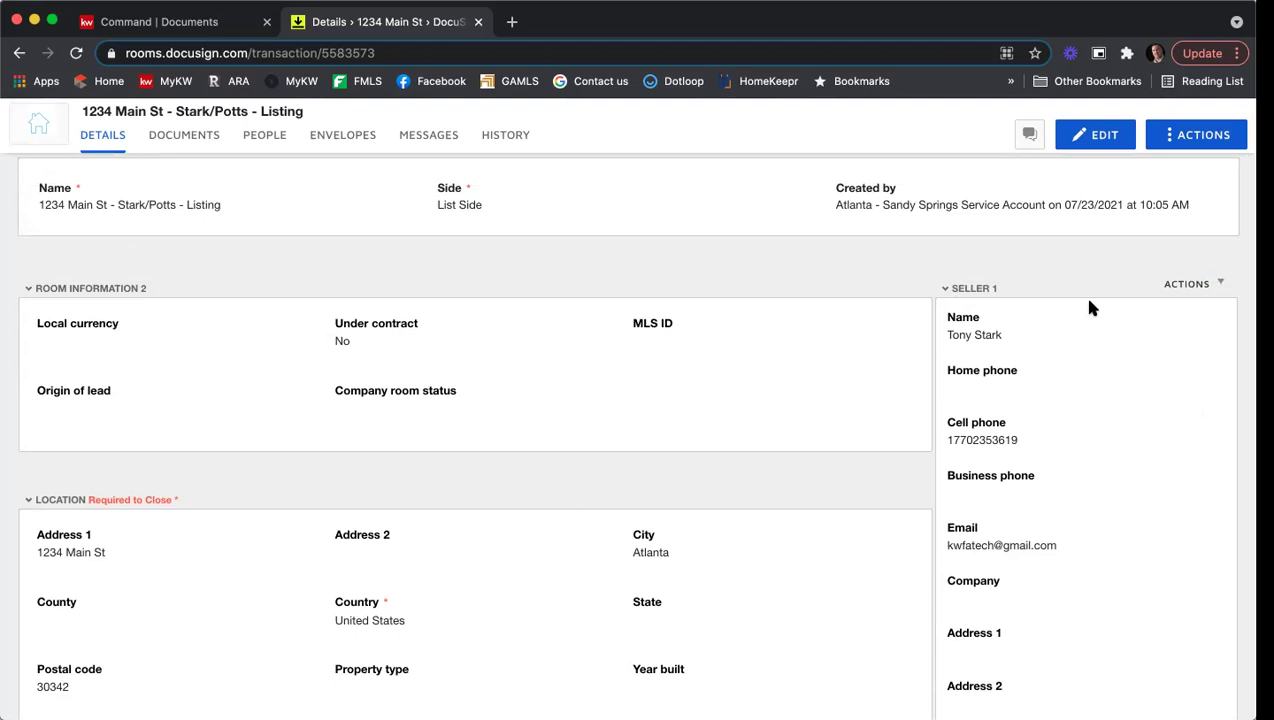
scroll(1015, 330, down, 15)
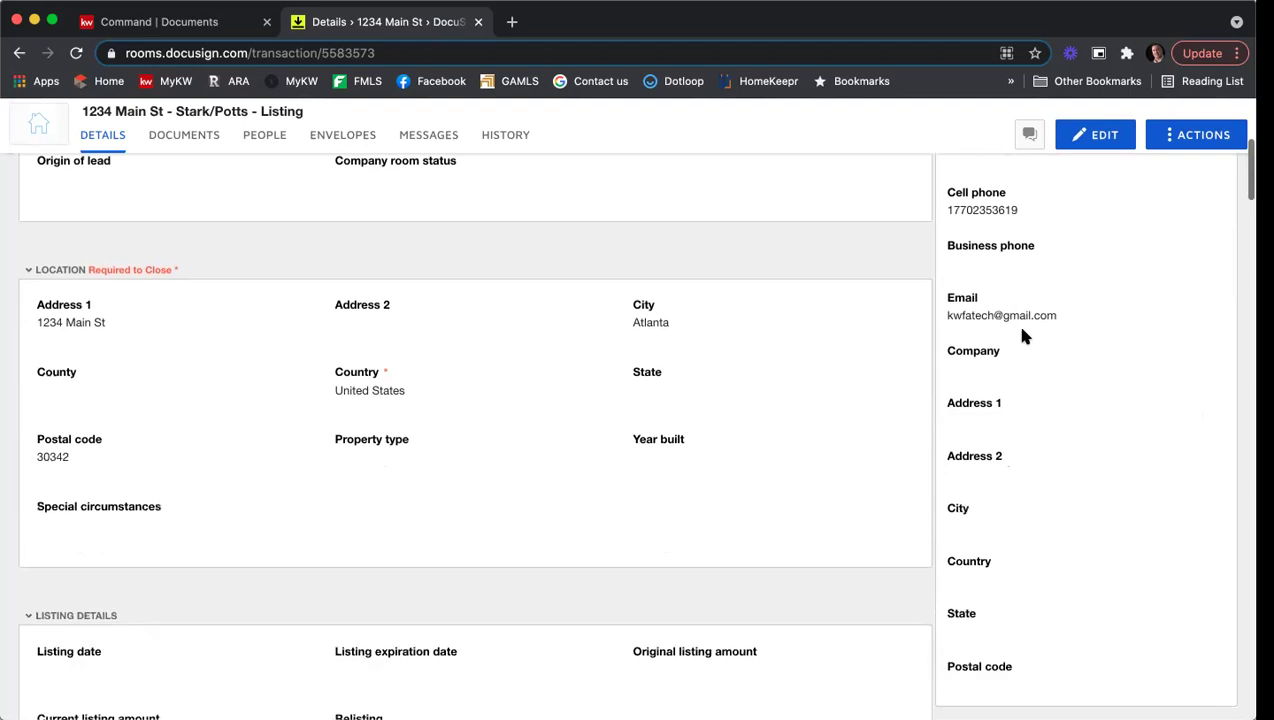
scroll(1040, 320, down, 10)
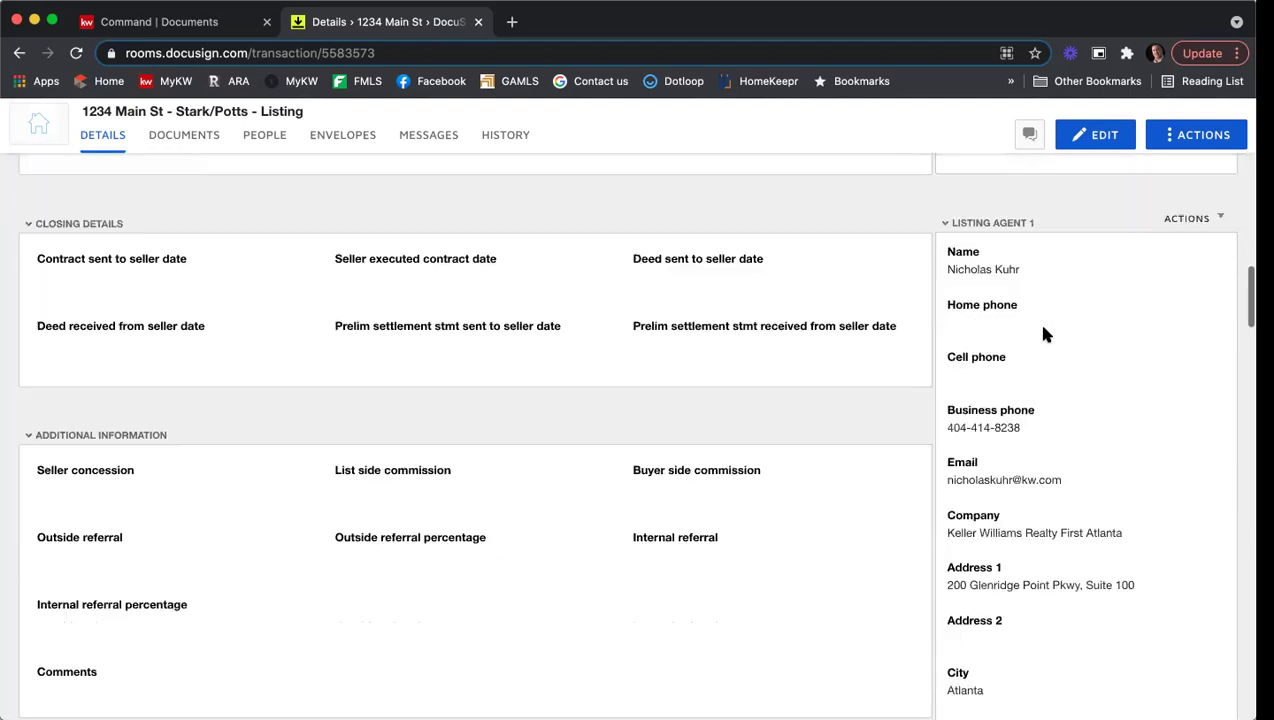
scroll(1022, 305, down, 2)
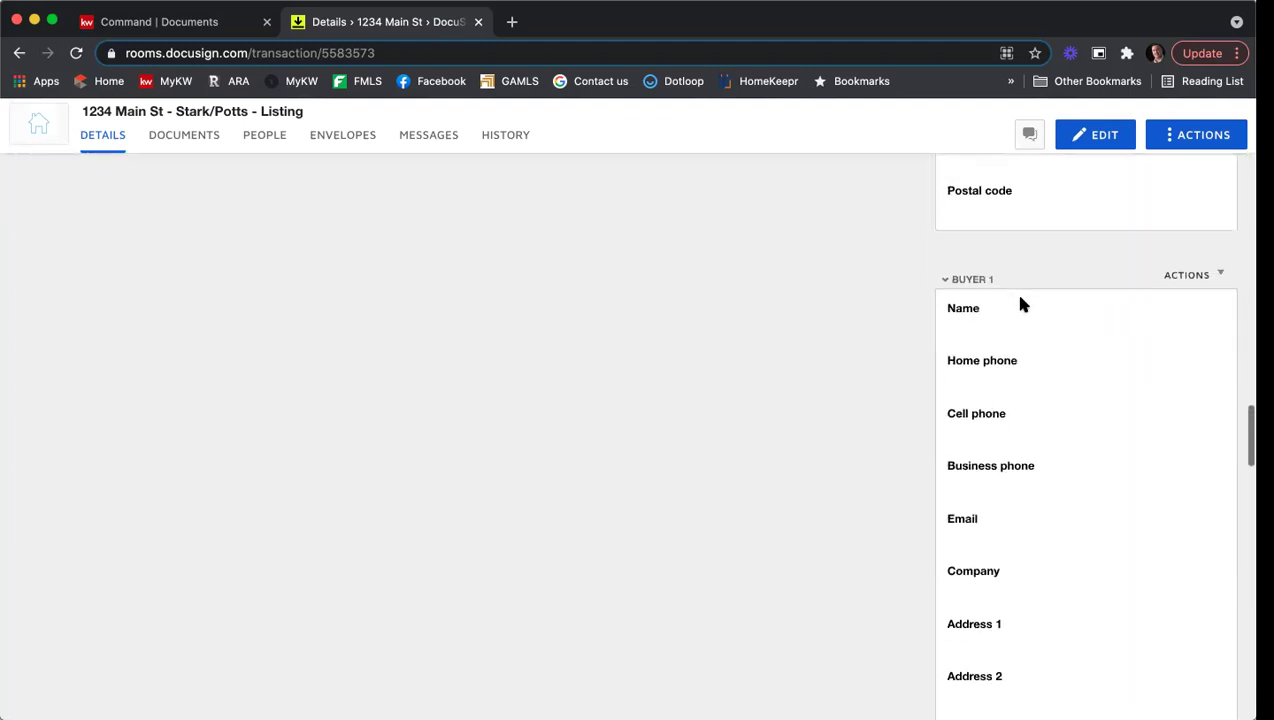
scroll(1040, 436, down, 3)
scroll(1038, 436, up, 20)
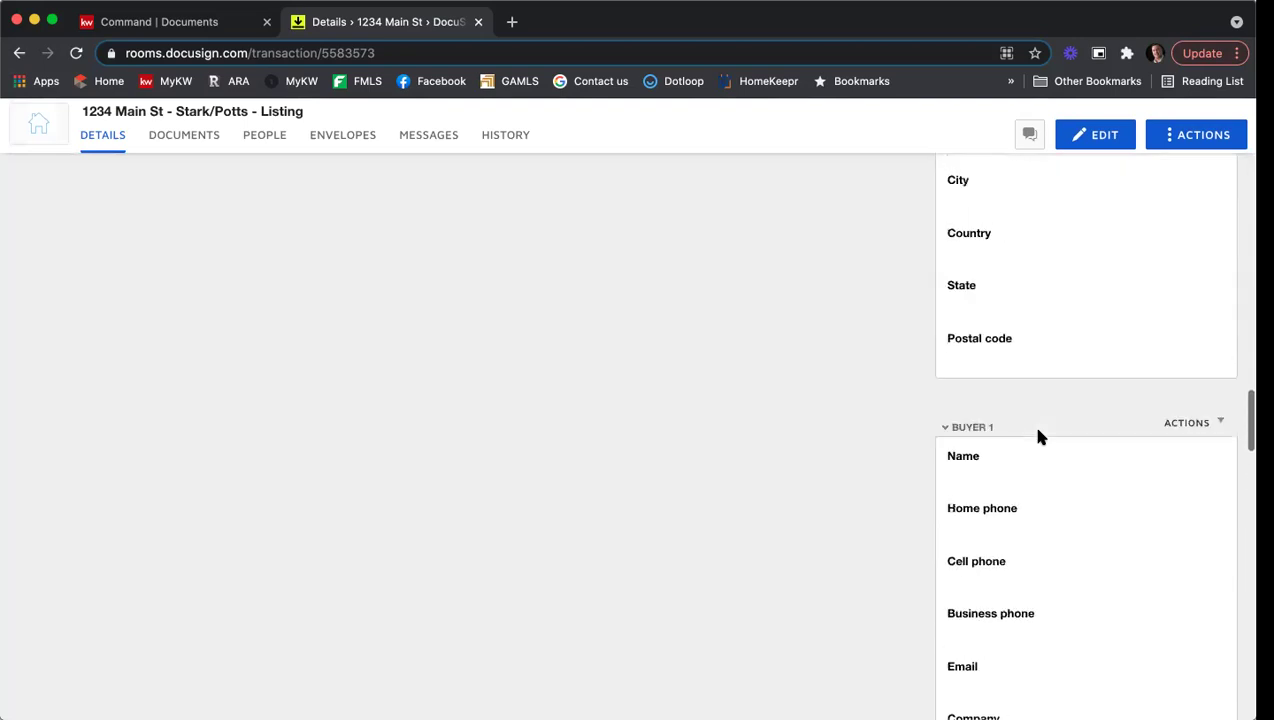
scroll(1038, 436, down, 1)
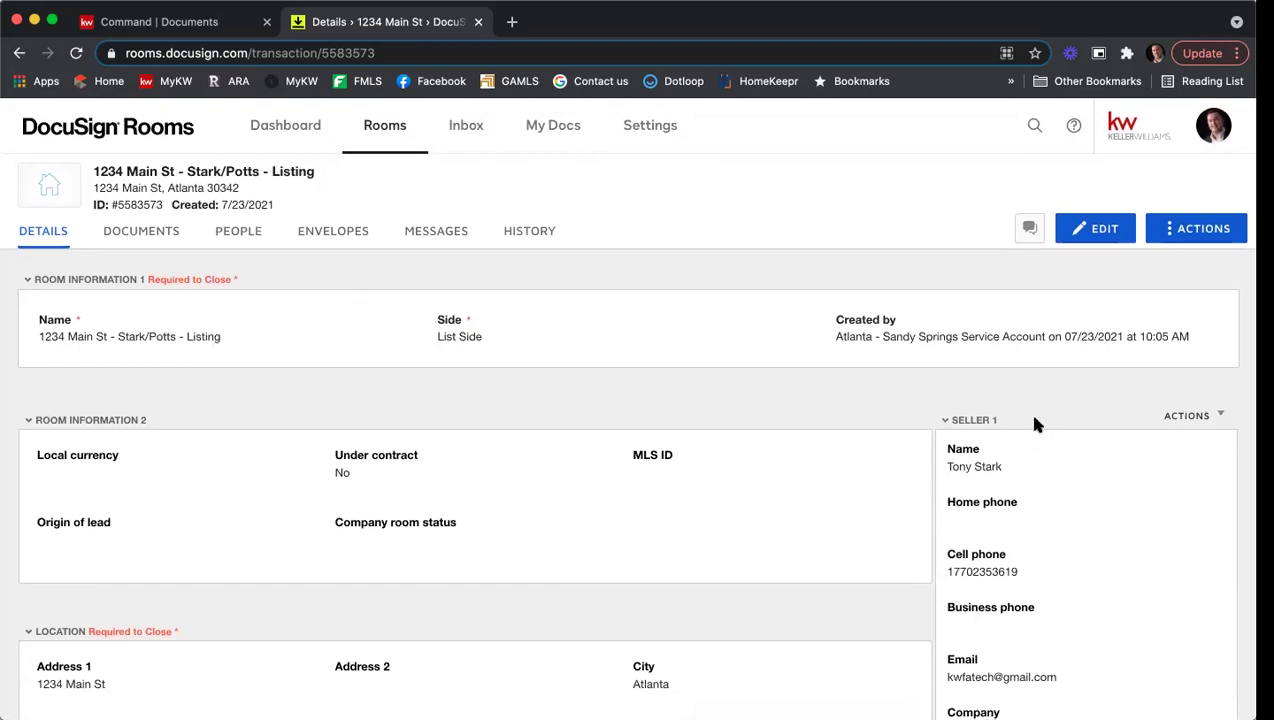
scroll(1032, 421, down, 3)
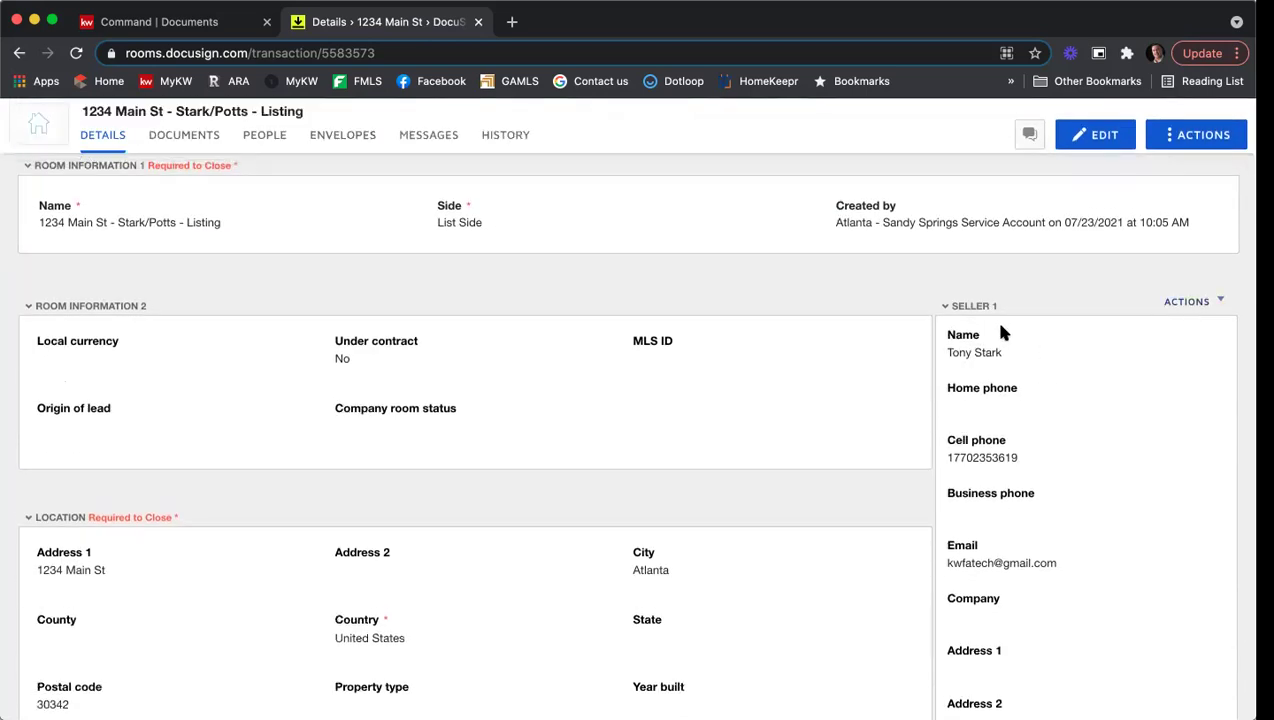
scroll(1011, 330, down, 15)
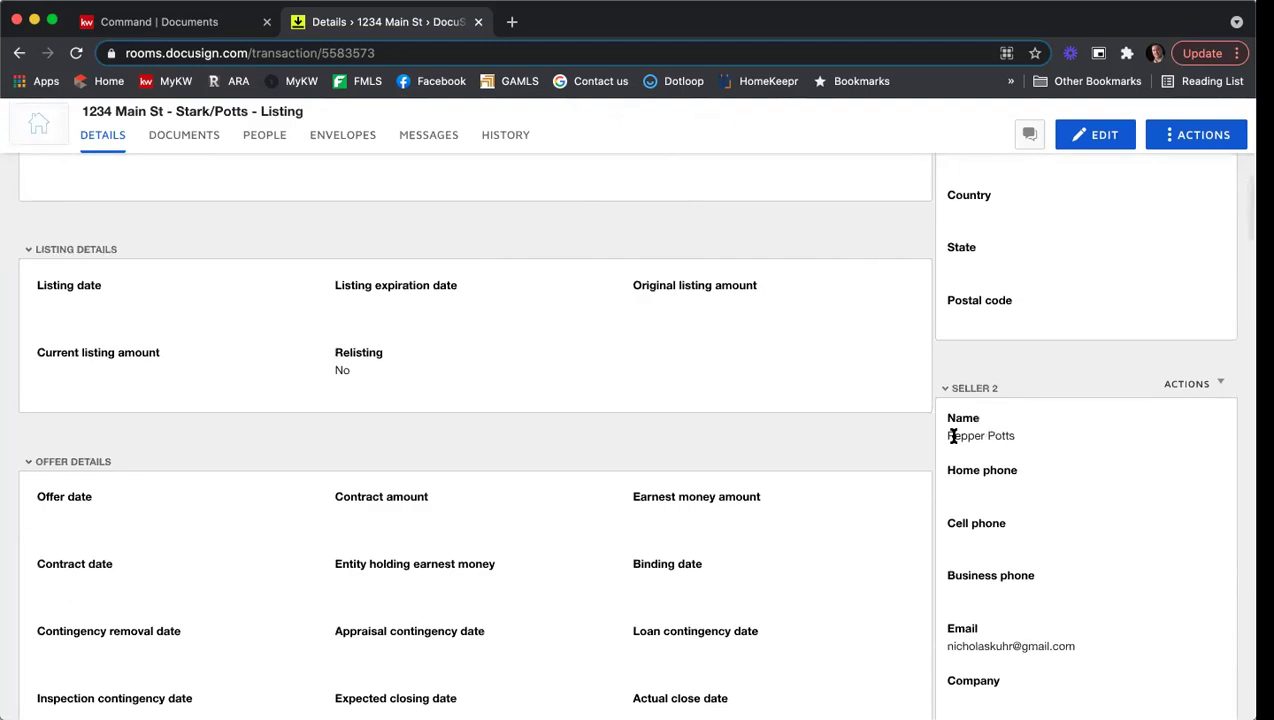
scroll(1001, 552, down, 14)
scroll(1012, 540, down, 4)
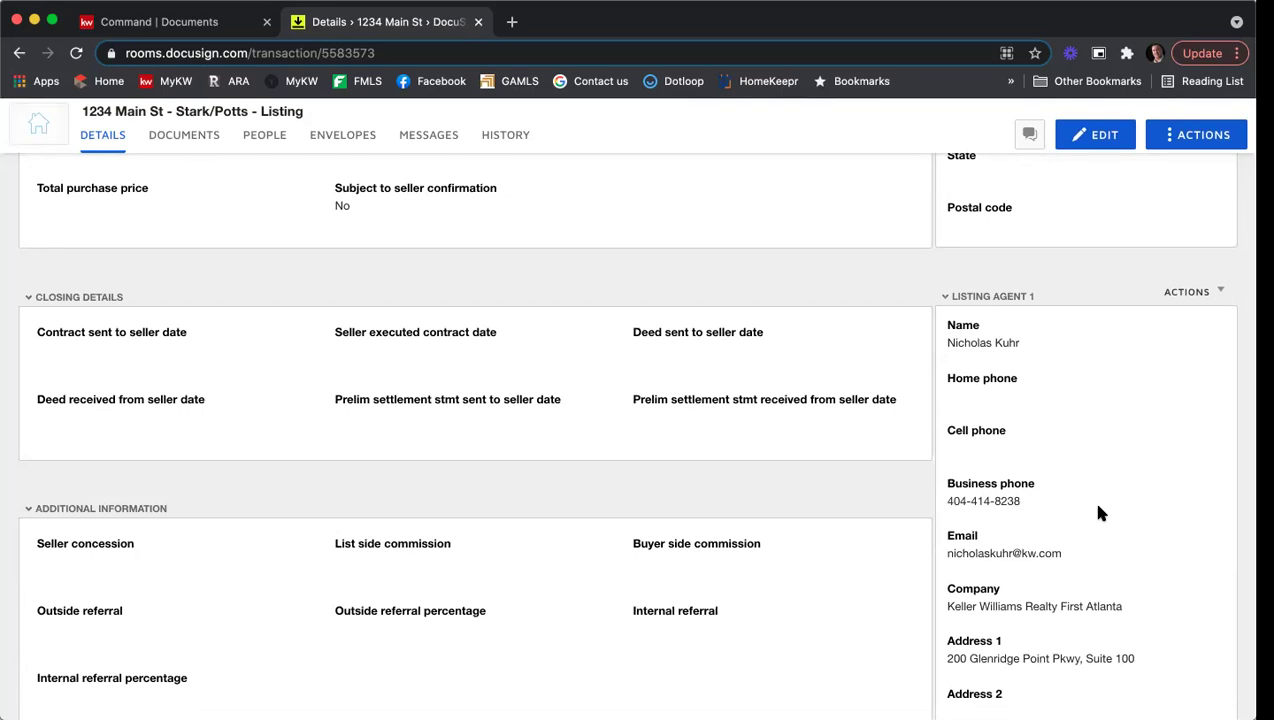
scroll(1091, 500, up, 5)
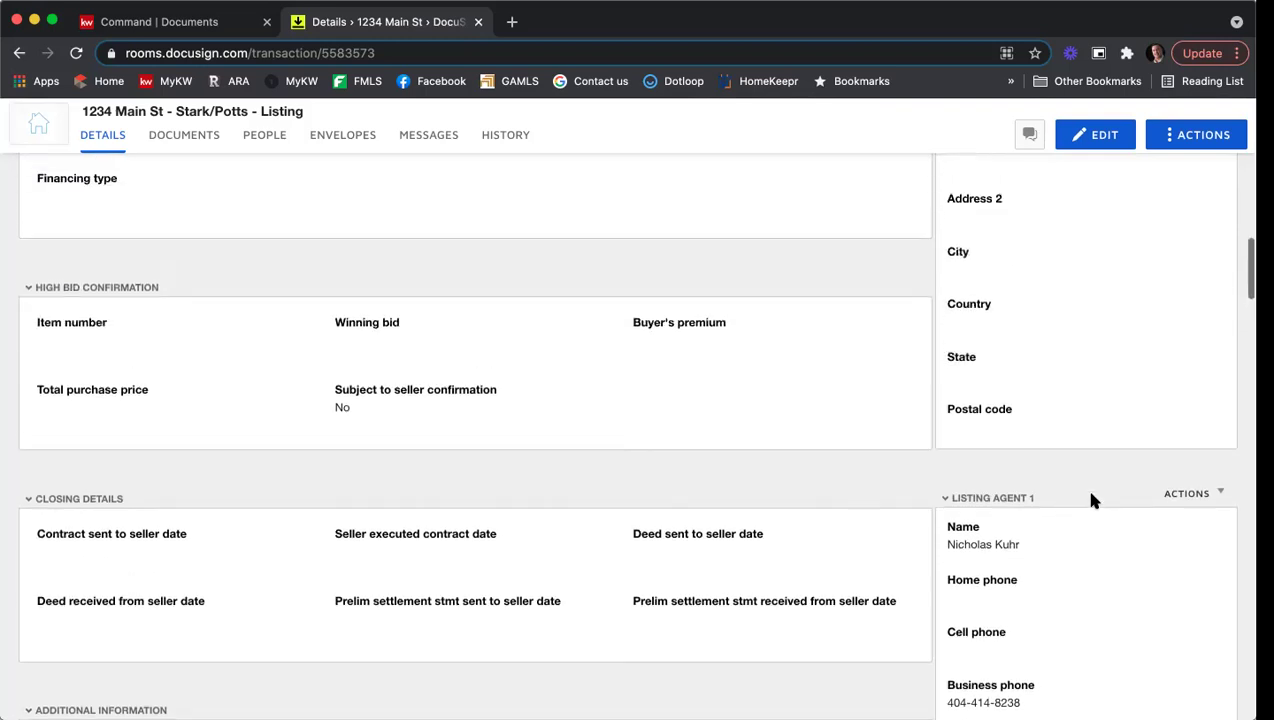
scroll(1091, 507, up, 10)
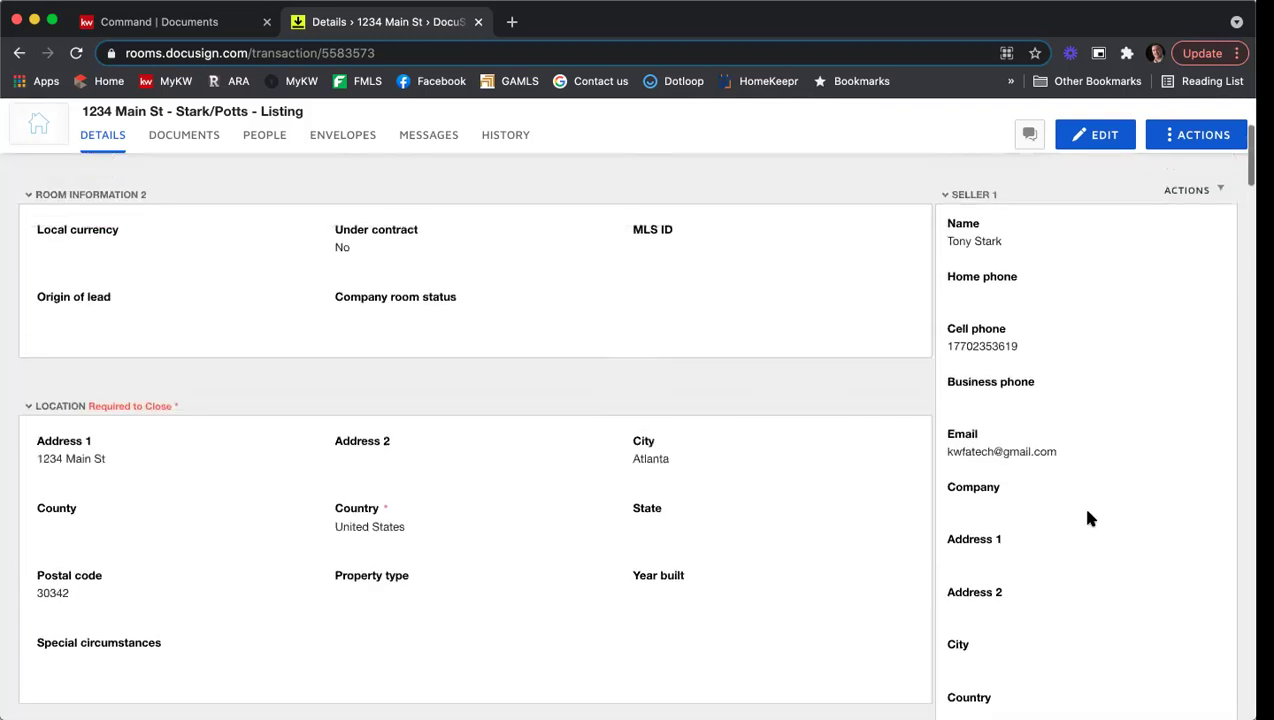
scroll(1089, 513, up, 2)
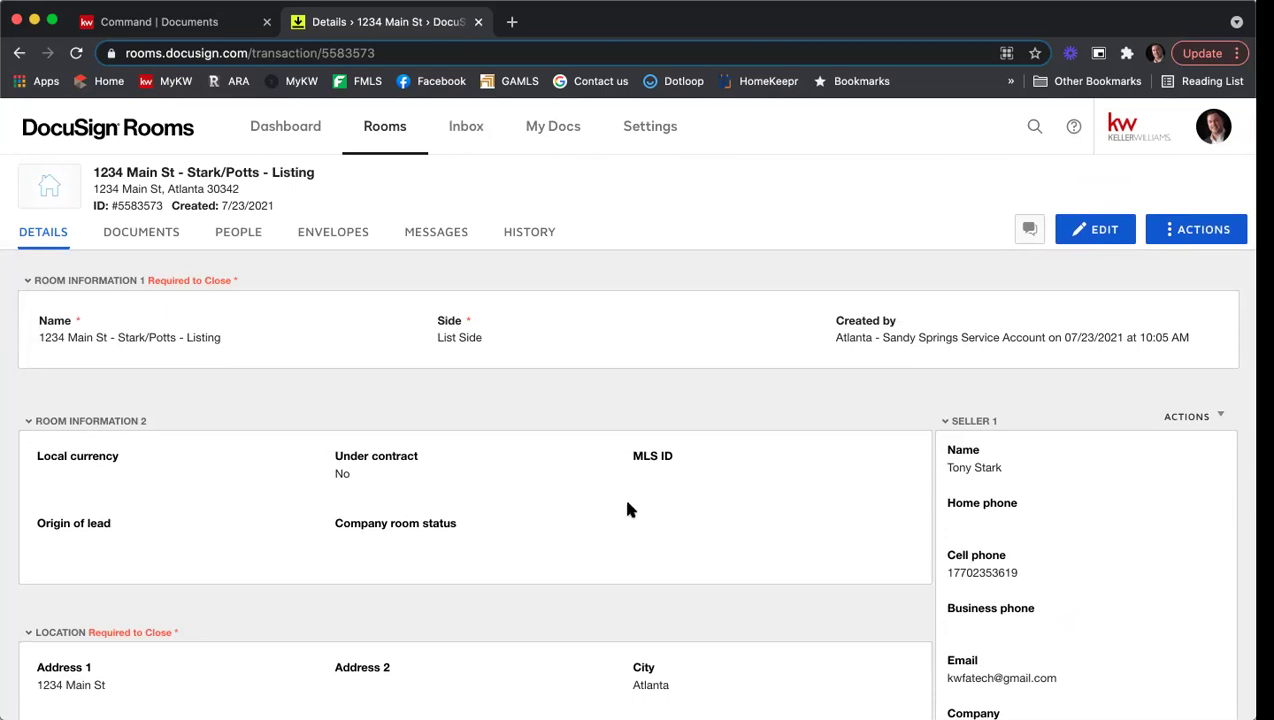
Step: Put the room details into edit mode and look over the editable form
click(1100, 232)
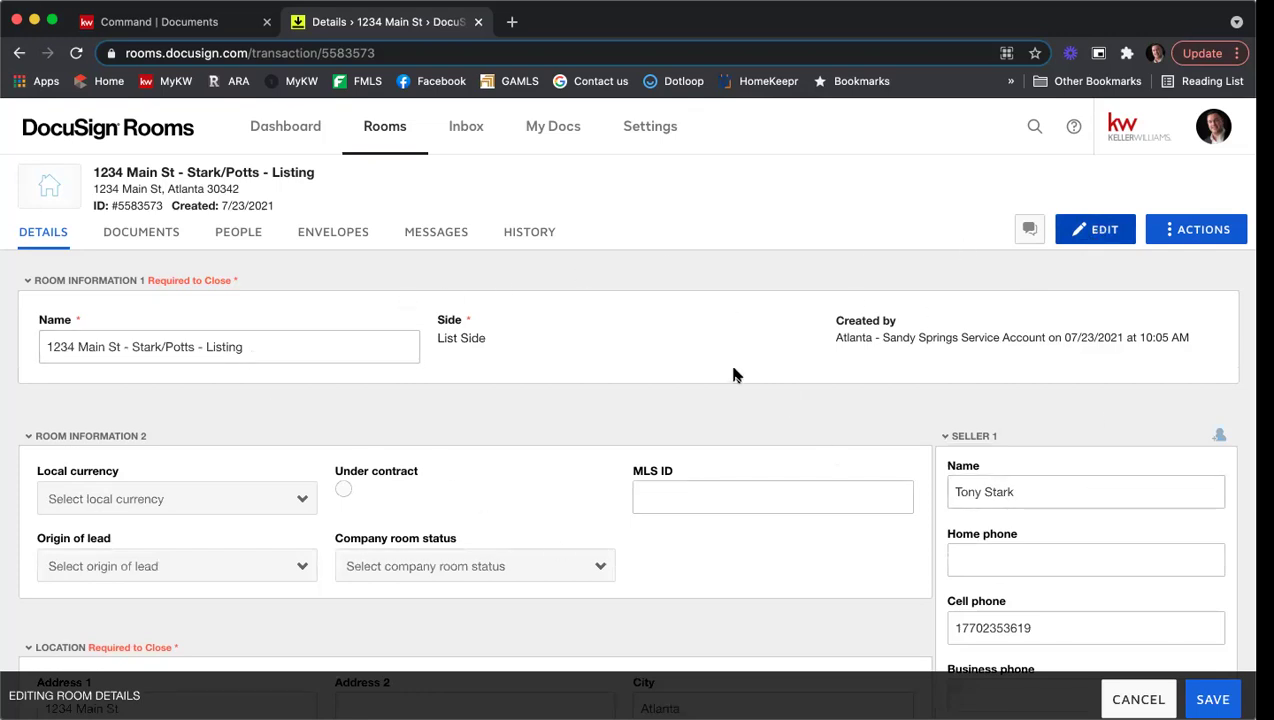
scroll(733, 375, down, 1)
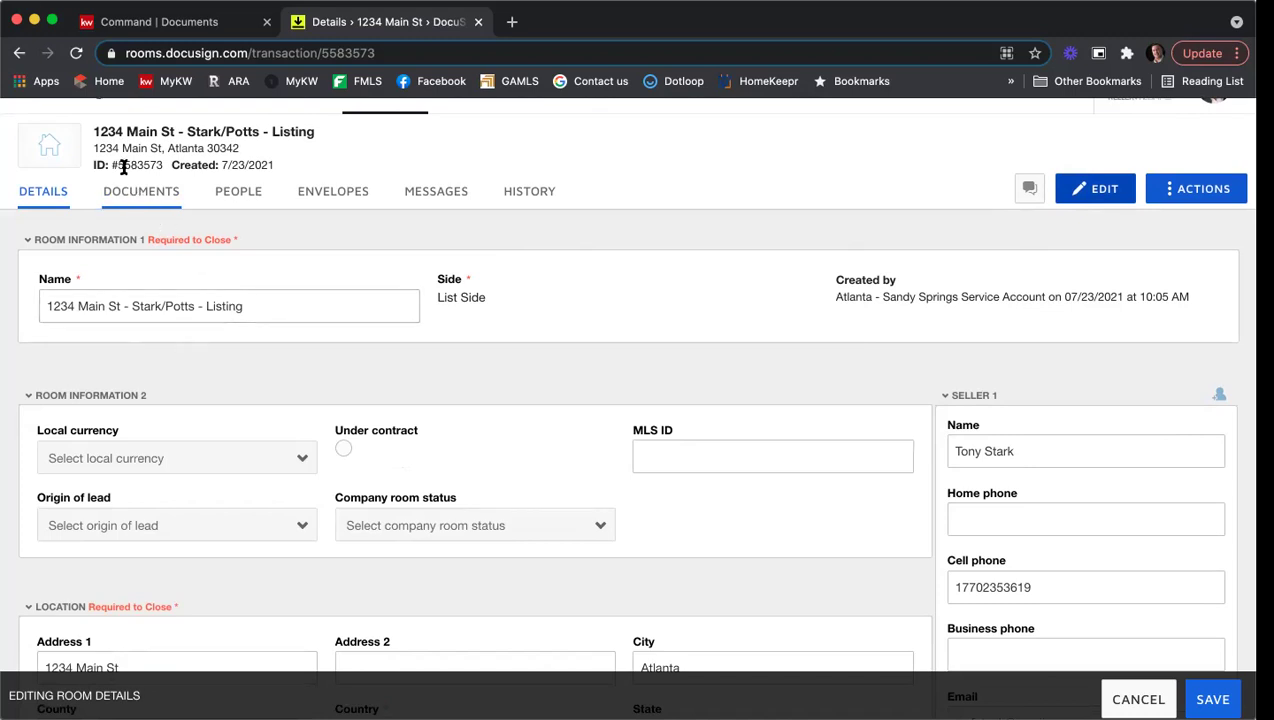
scroll(229, 145, up, 1)
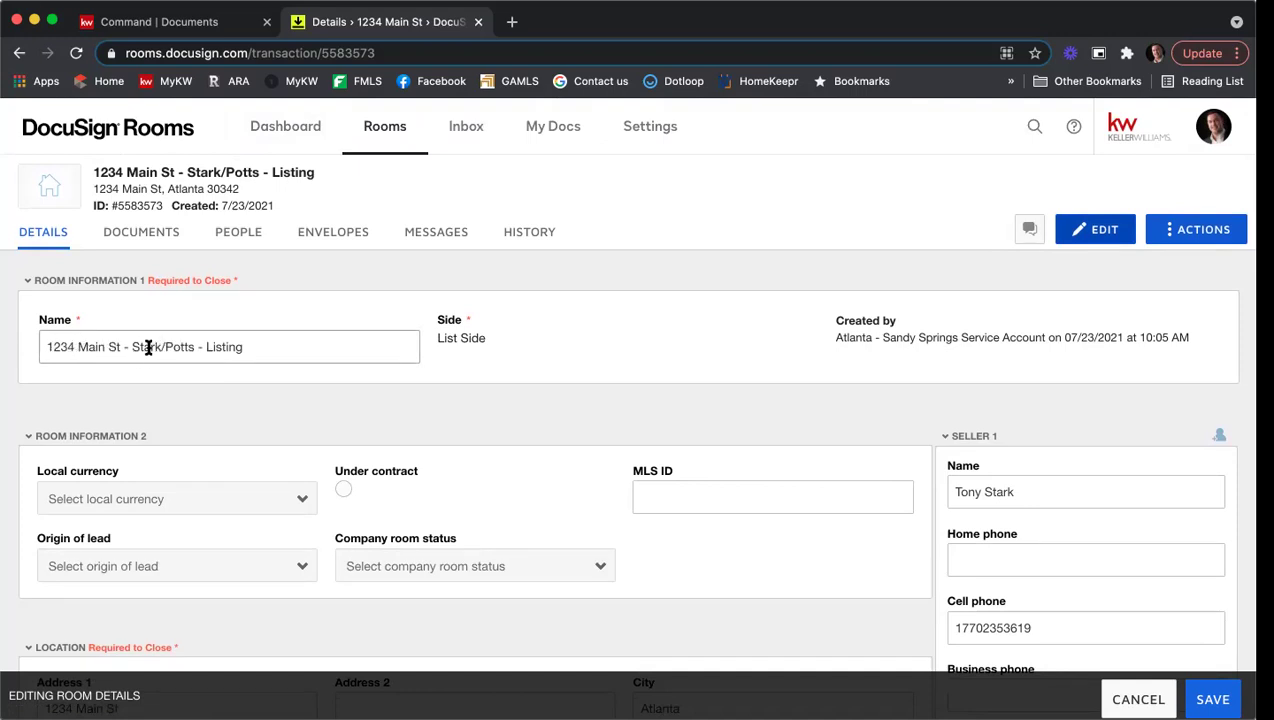
scroll(530, 316, down, 3)
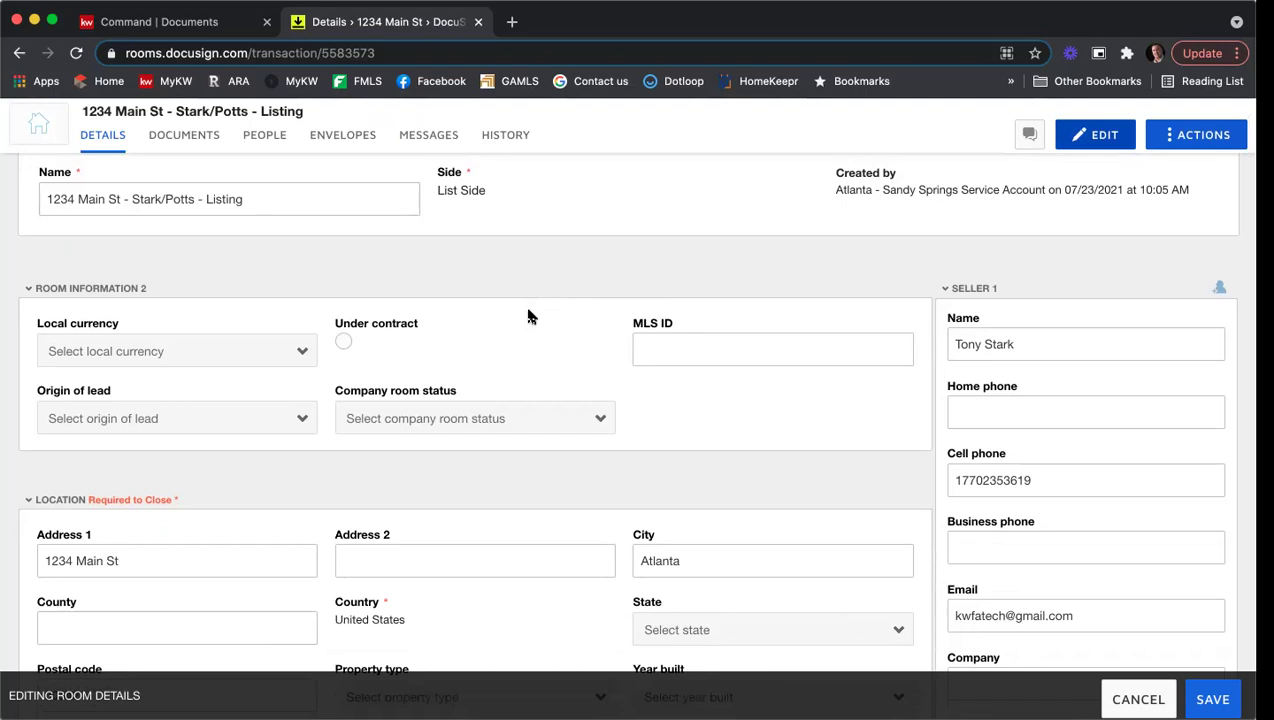
Step: Choose USD - United States Dollar as local currency and enter MLS ID 123456789
scroll(525, 312, down, 1)
click(105, 298)
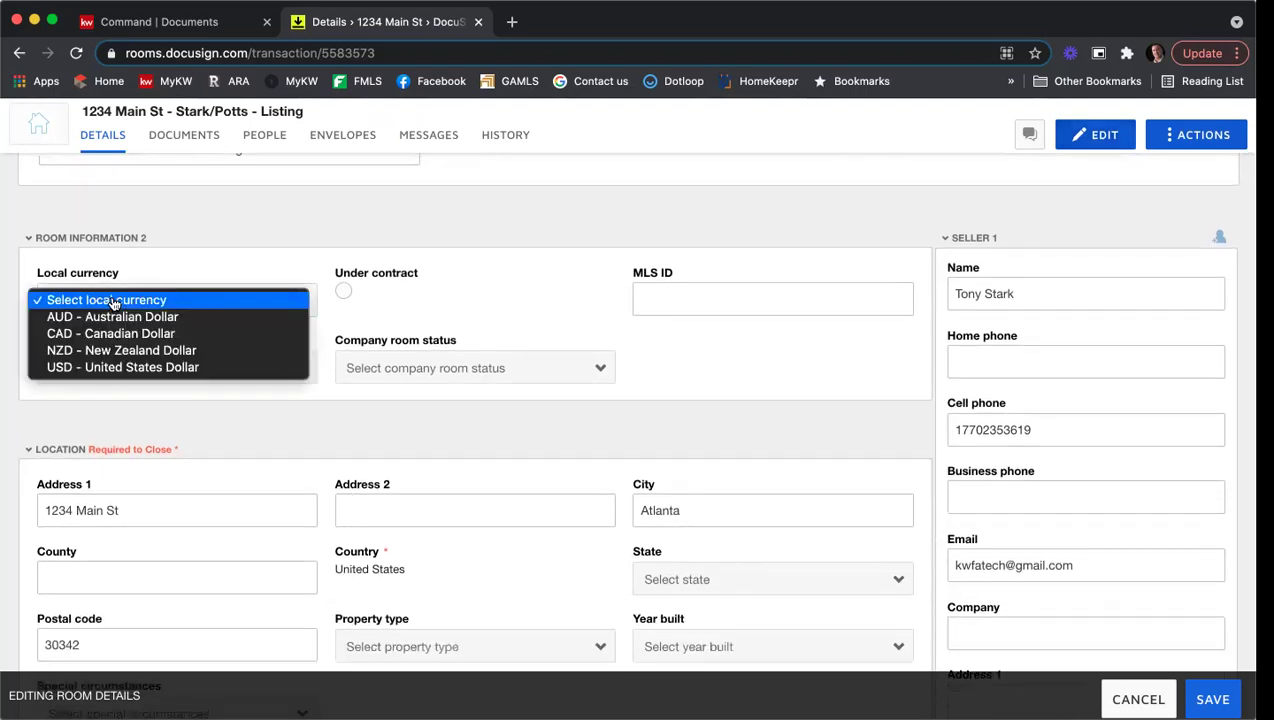
click(145, 368)
click(743, 296)
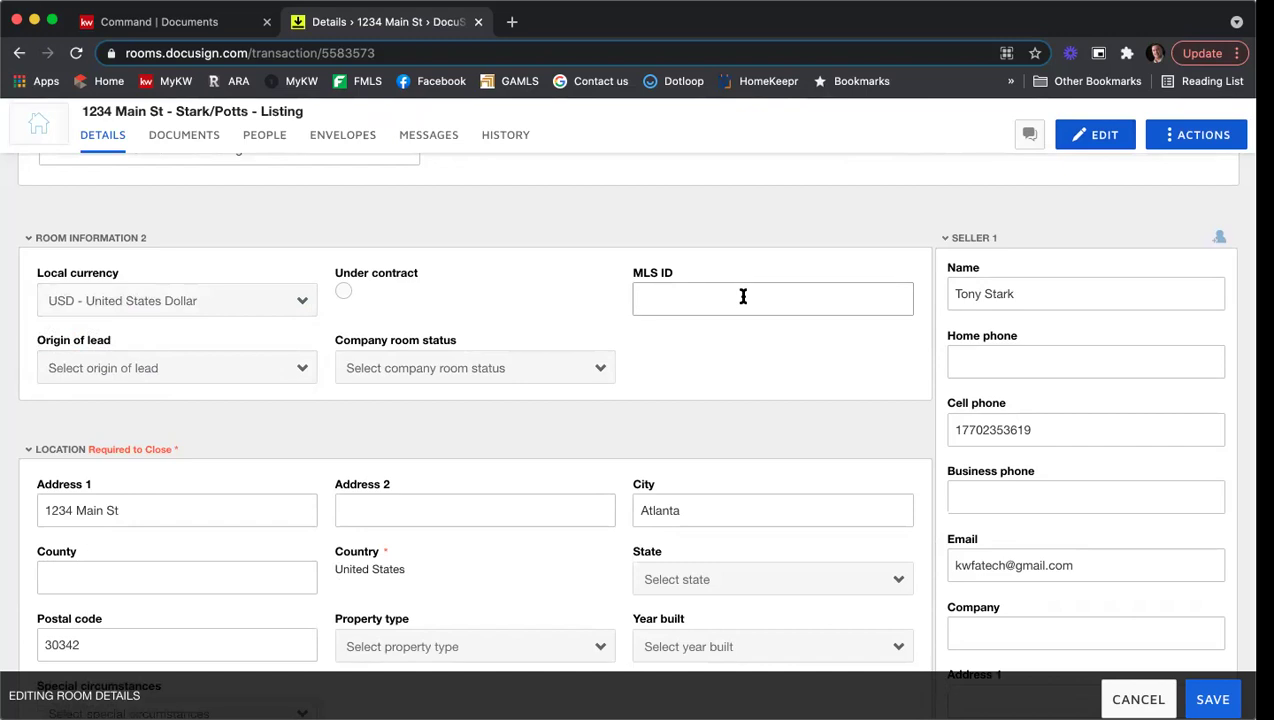
text(123456789)
scroll(765, 370, down, 2)
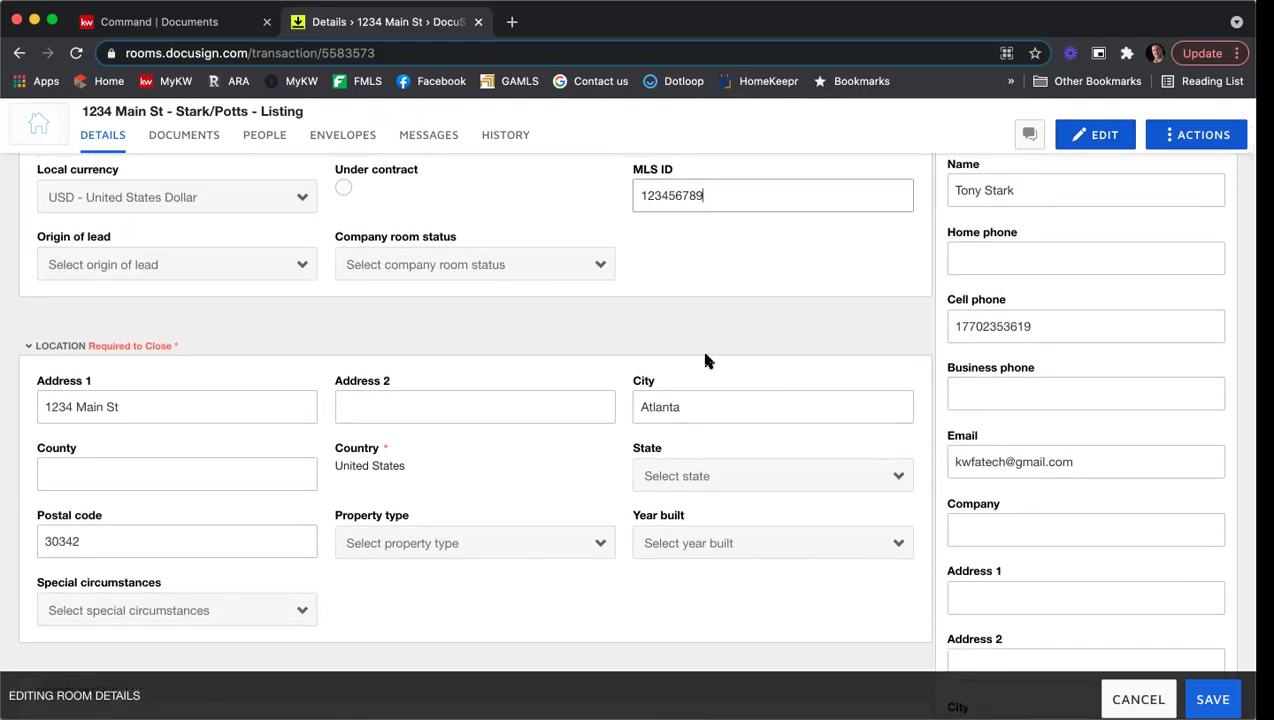
scroll(594, 350, down, 3)
Step: Enter Fulton as the county and Georgia as the state
scroll(395, 375, up, 1)
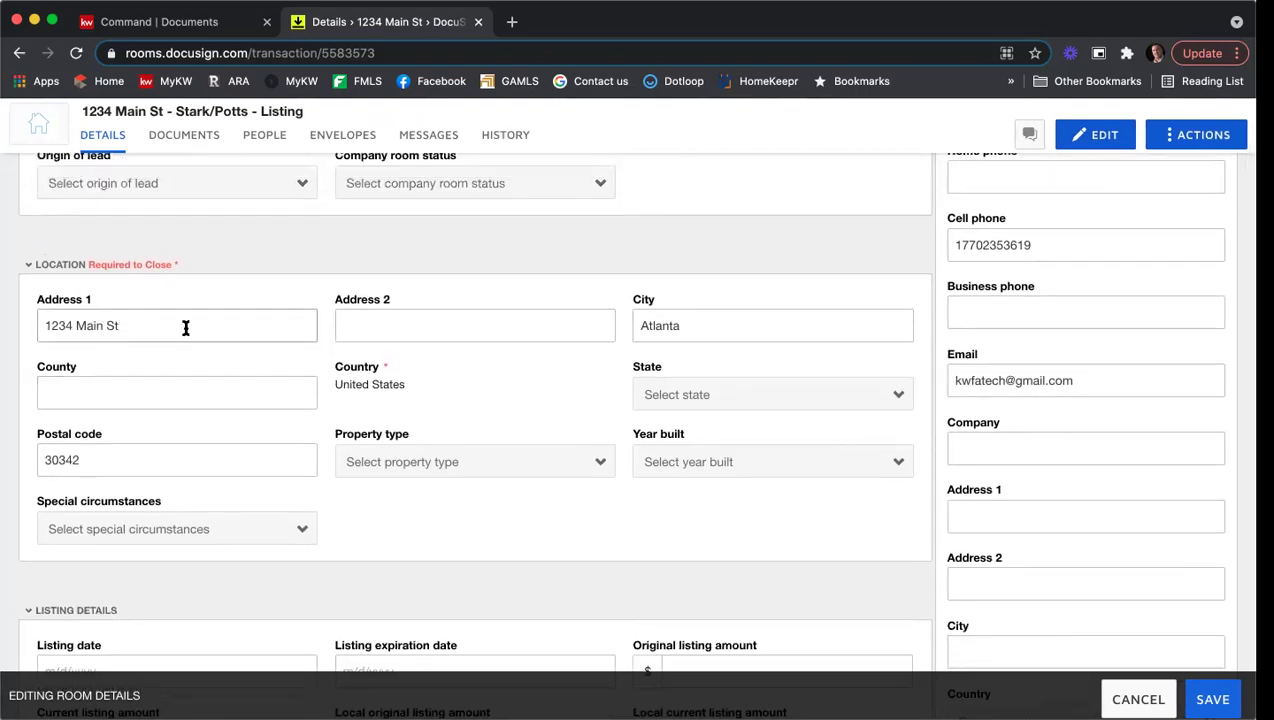
click(263, 390)
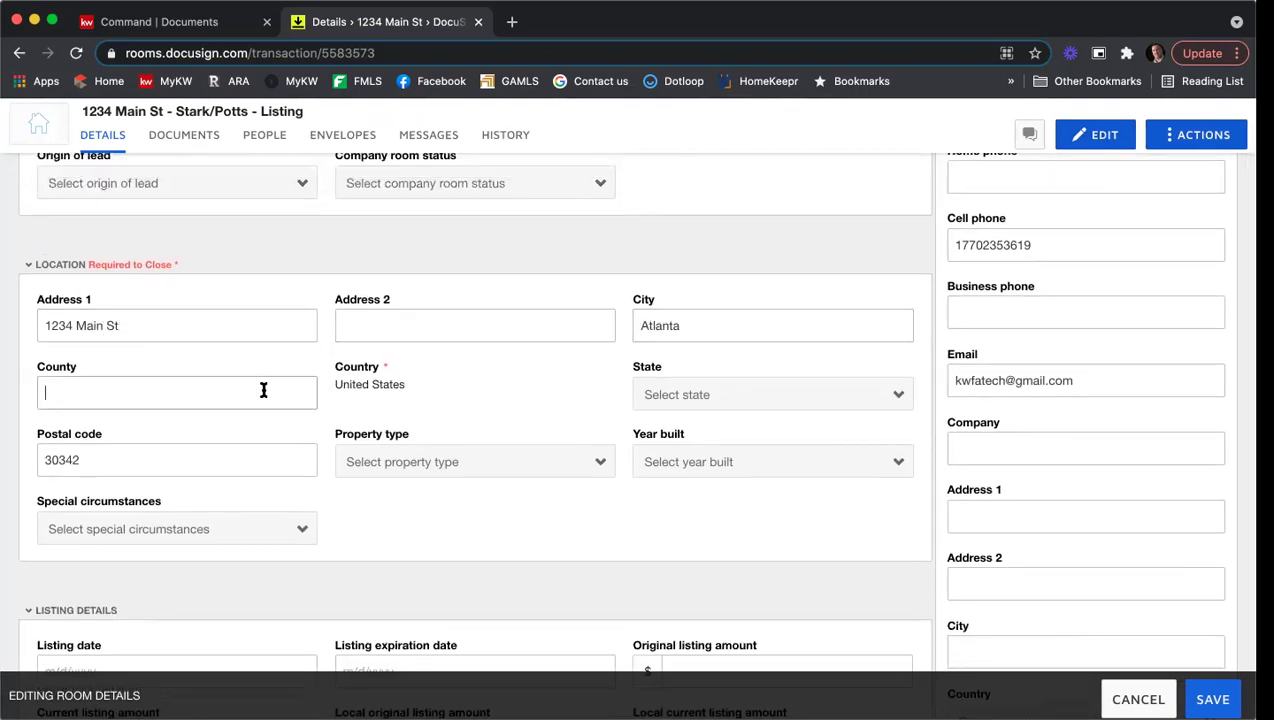
text(Fulton)
click(668, 396)
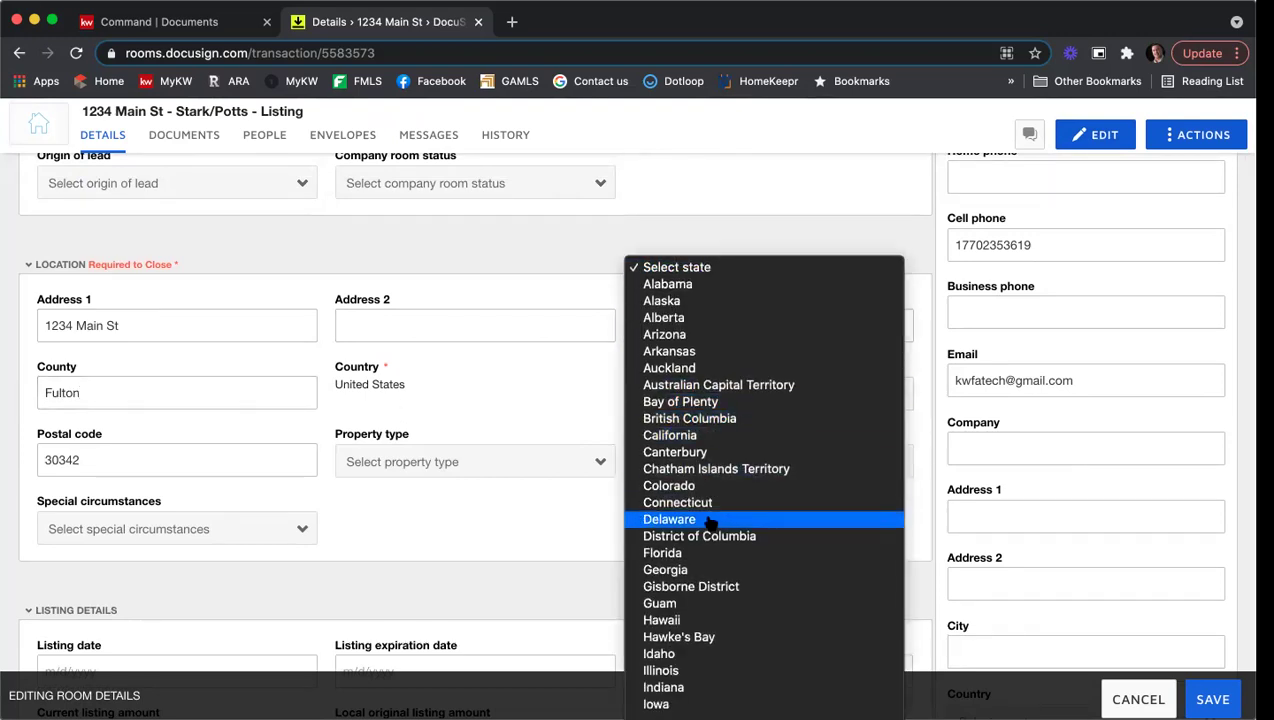
click(716, 569)
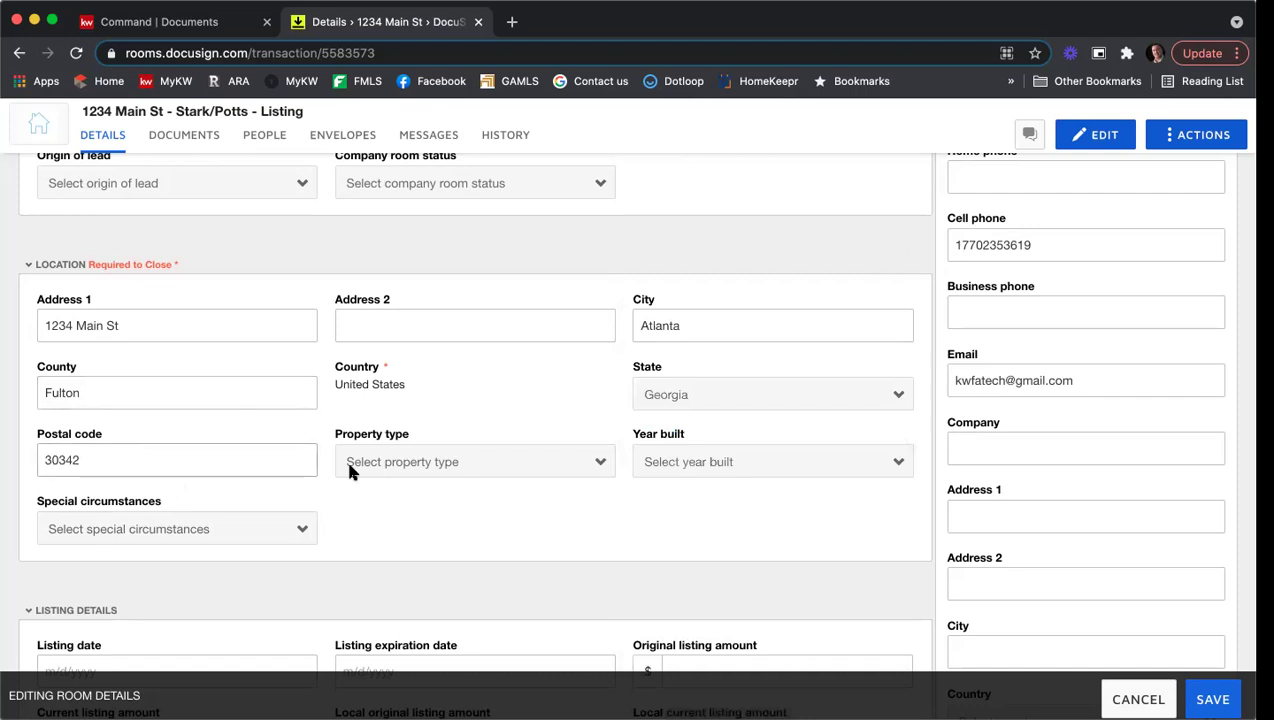
Step: Set property type Residential Detached and year built 2010, leaving special circumstances empty
click(350, 468)
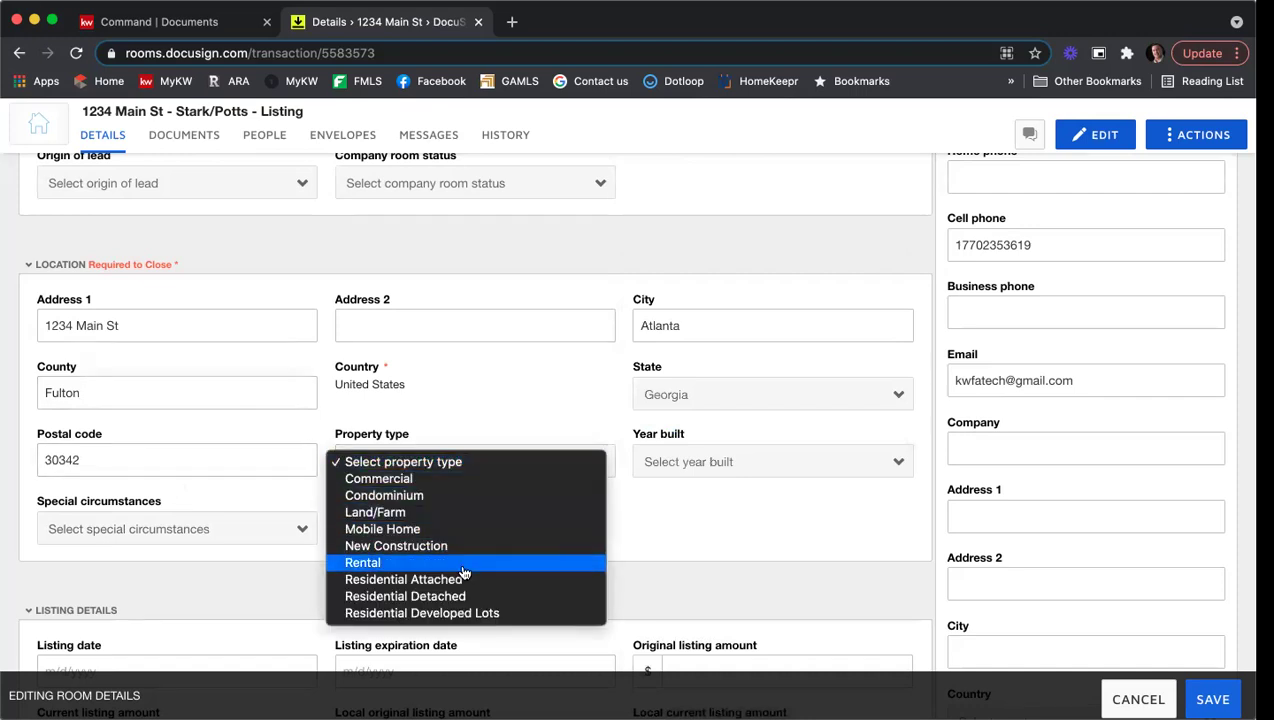
click(466, 598)
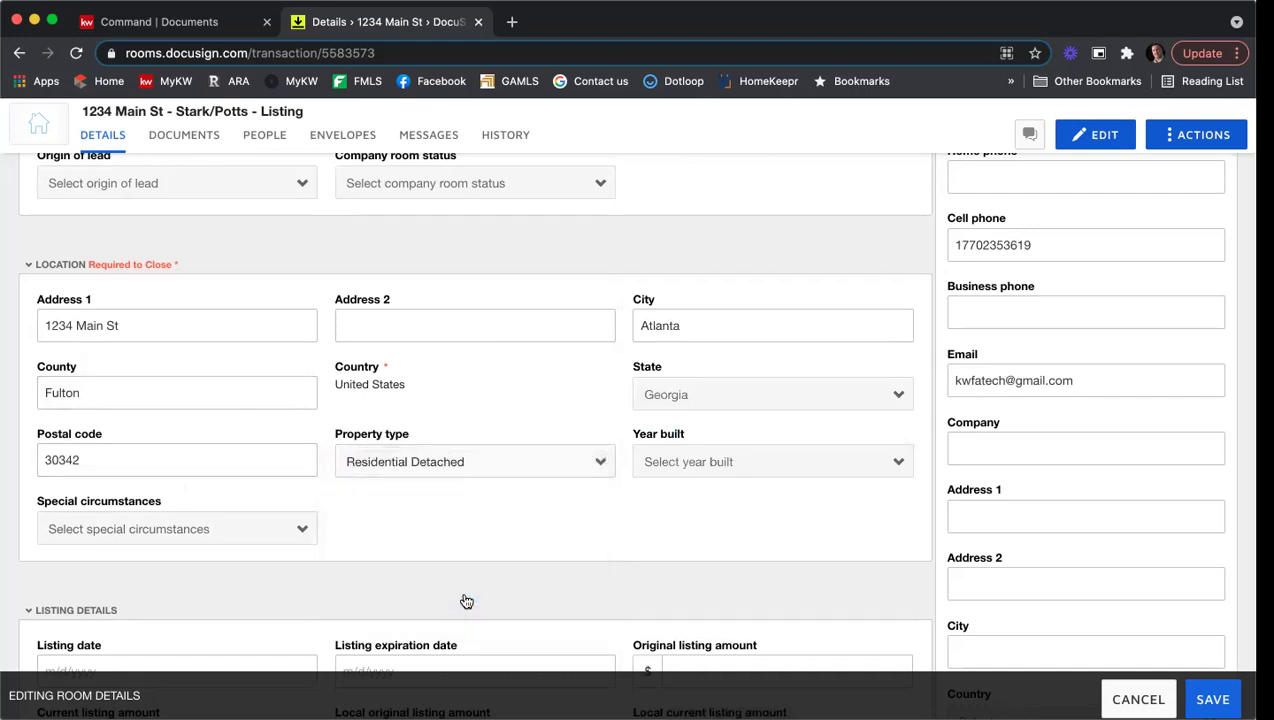
click(664, 470)
scroll(709, 524, down, 5)
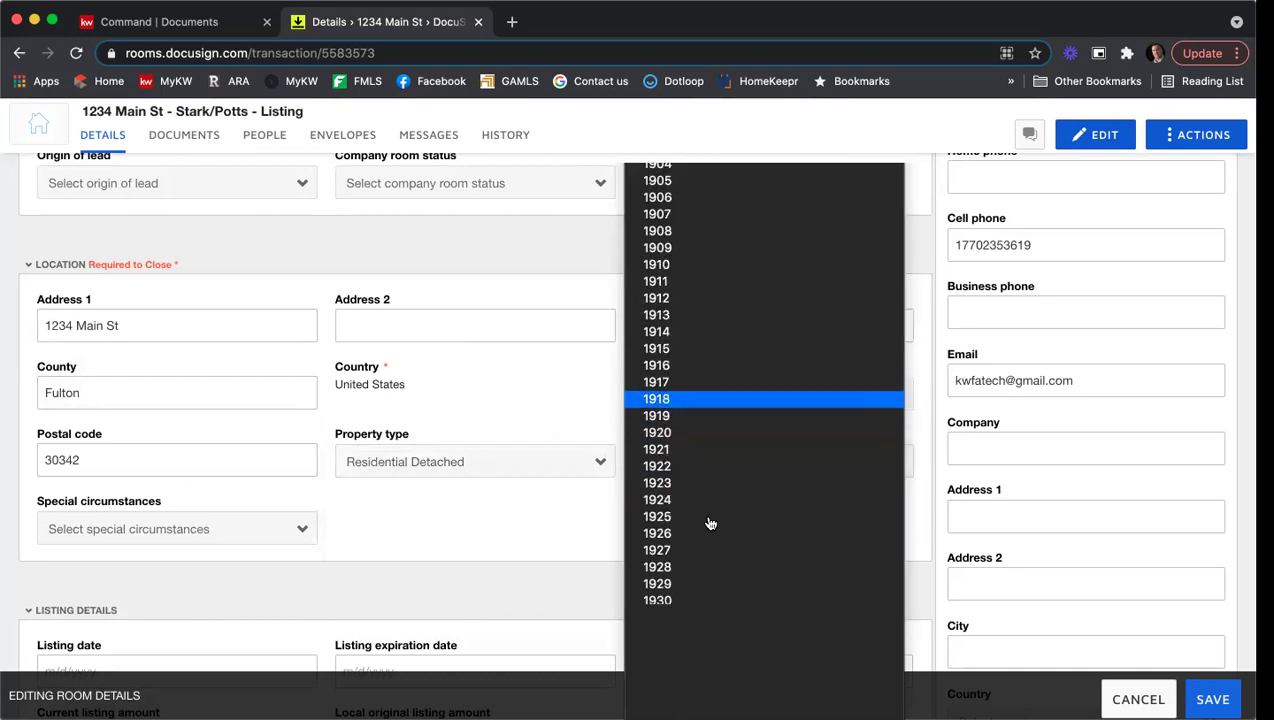
scroll(709, 524, down, 10)
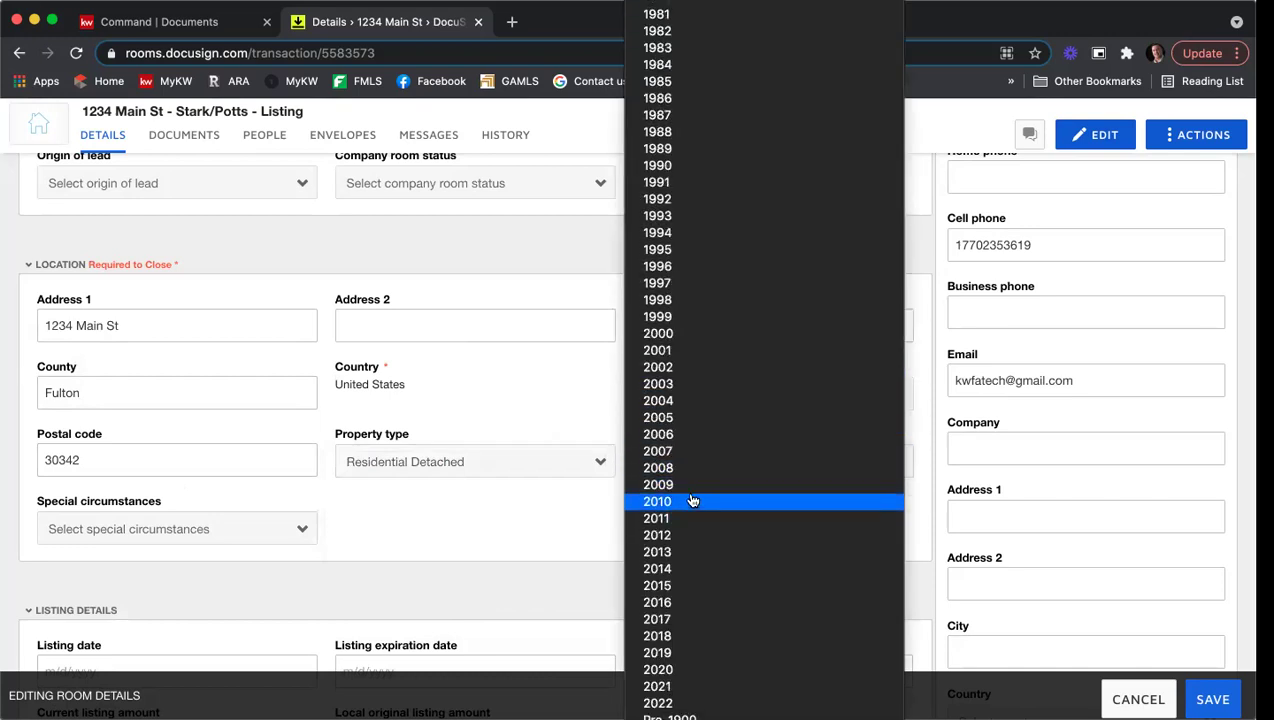
click(692, 501)
scroll(626, 500, down, 3)
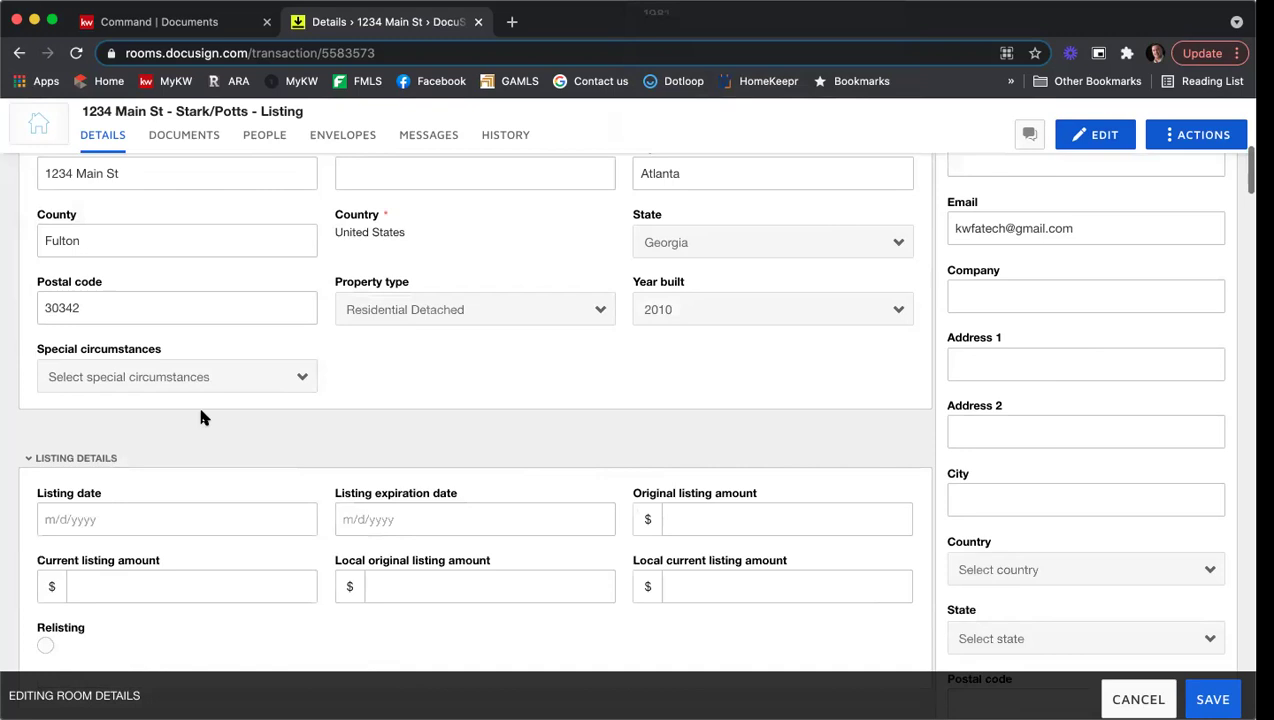
click(170, 376)
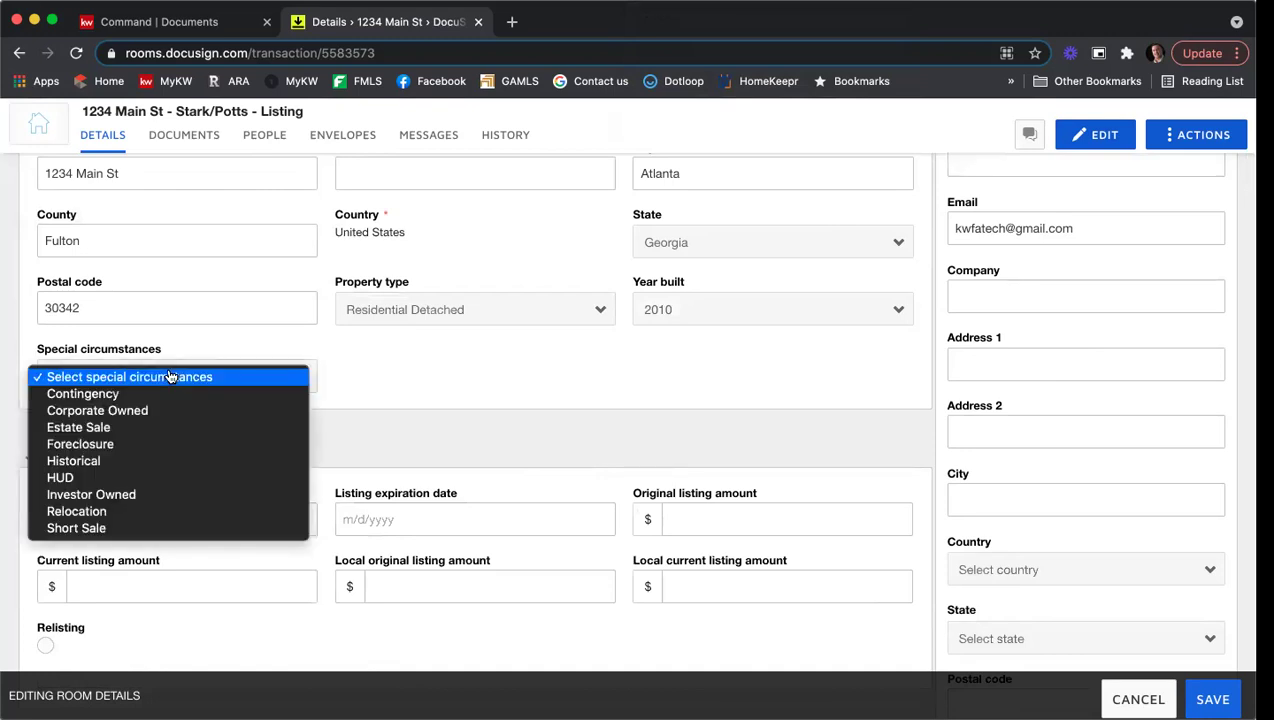
click(387, 389)
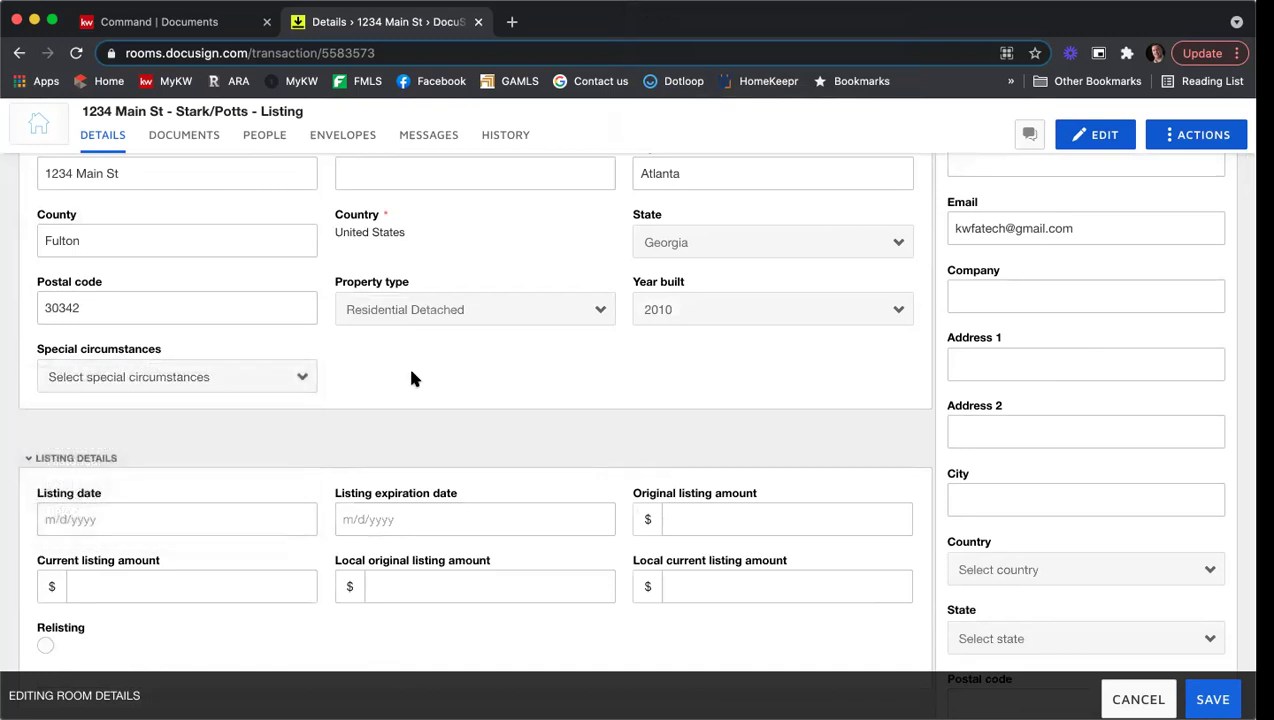
scroll(171, 392, down, 3)
Step: Set listing dates 7/23/2021 to 8/23/2021 and original listing amount 435000
click(120, 393)
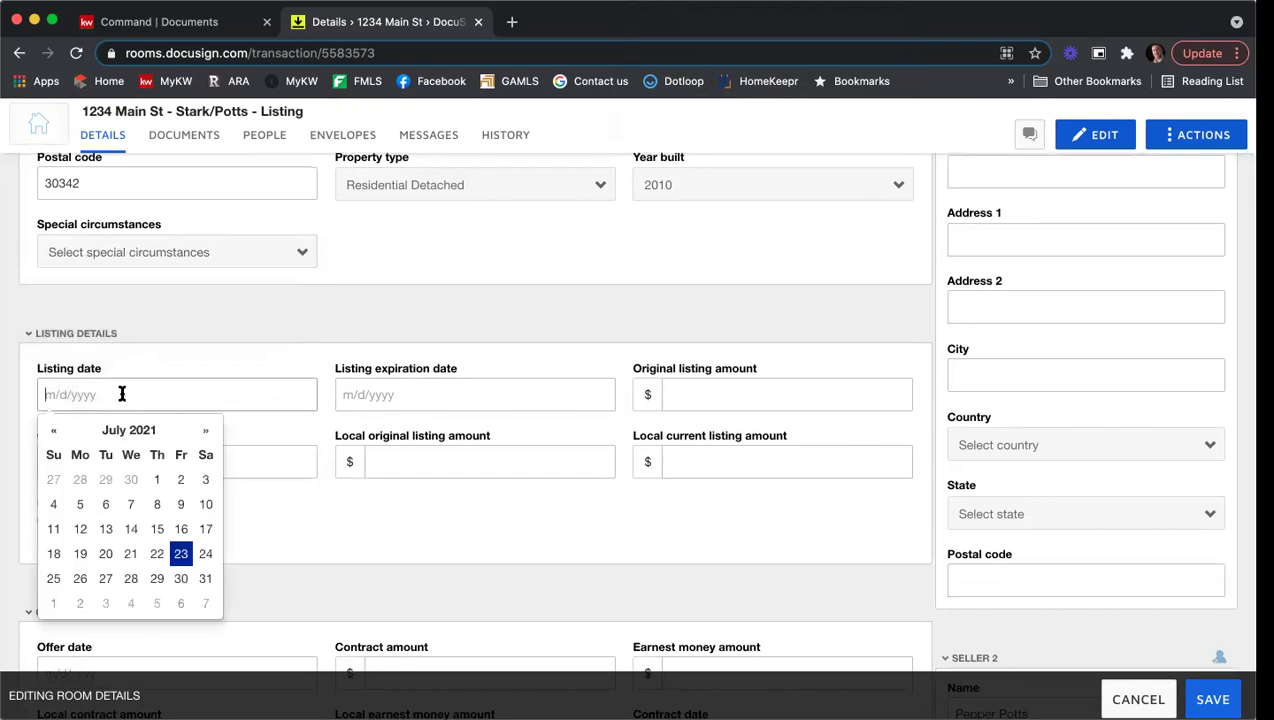
click(180, 553)
click(356, 389)
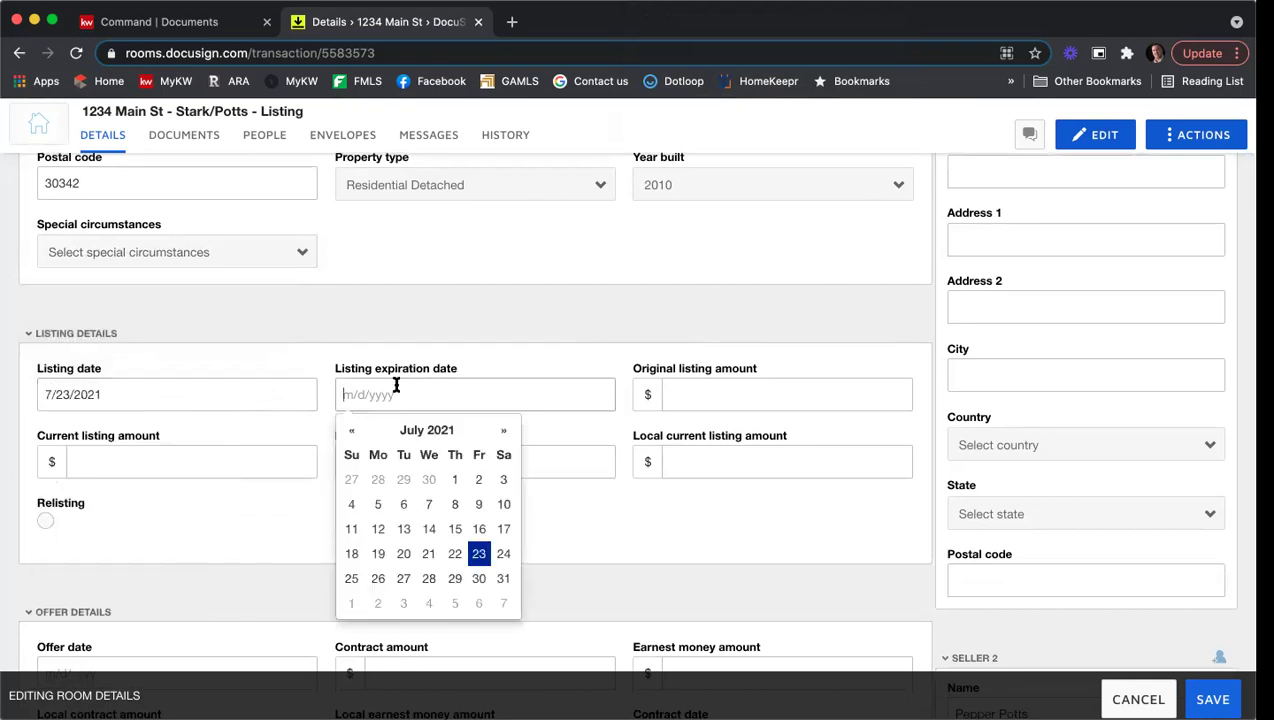
click(501, 431)
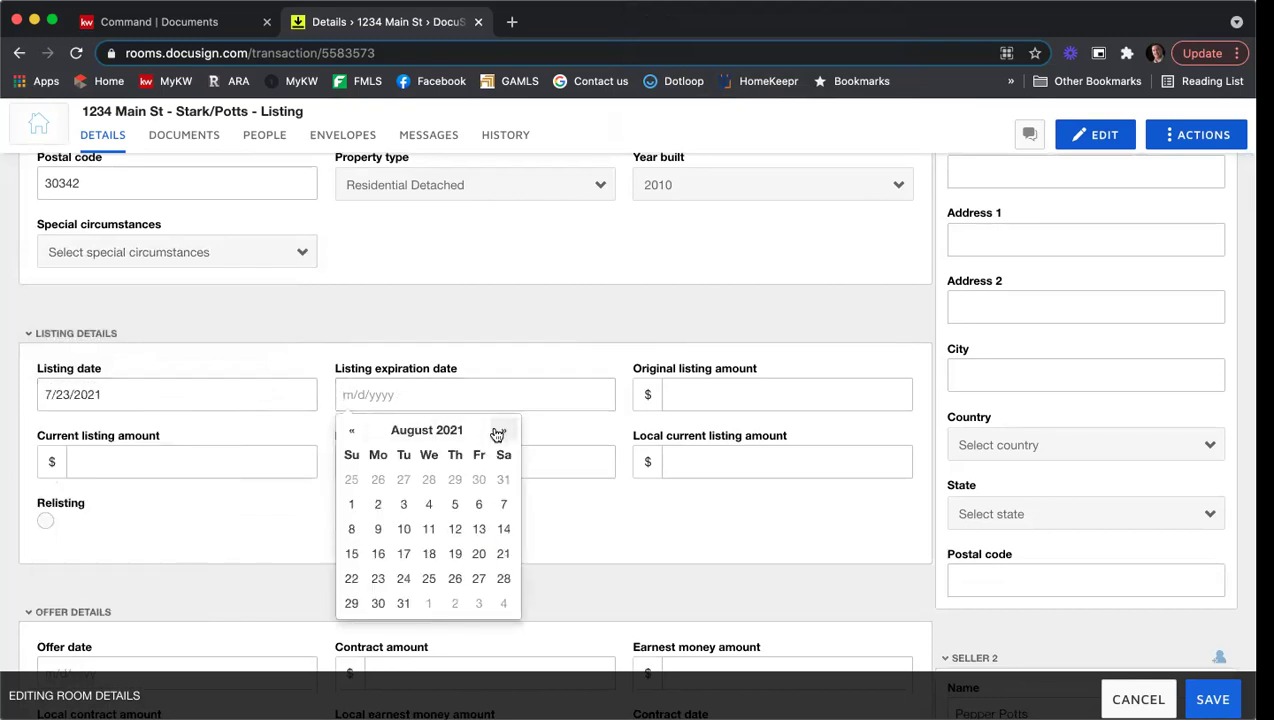
click(779, 393)
text(435000)
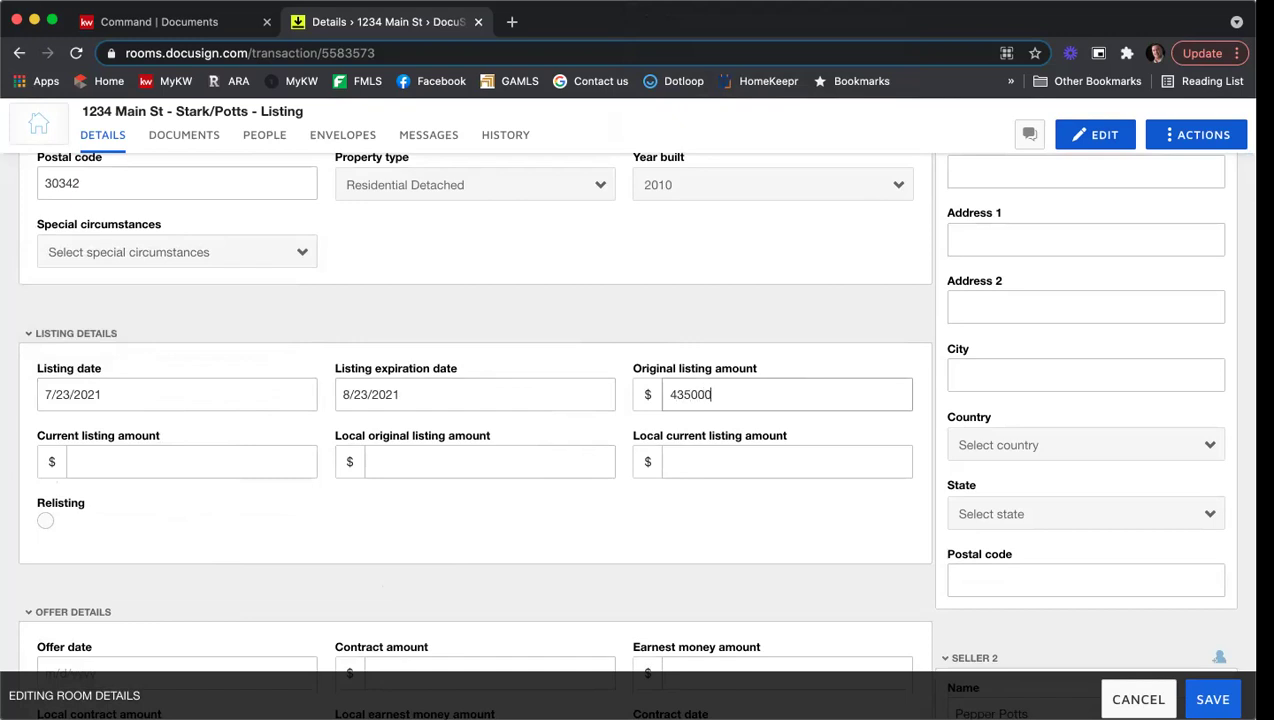
Step: Copy 435000 into the current, local original and local current listing amounts
double_click(658, 396)
right_click(675, 398)
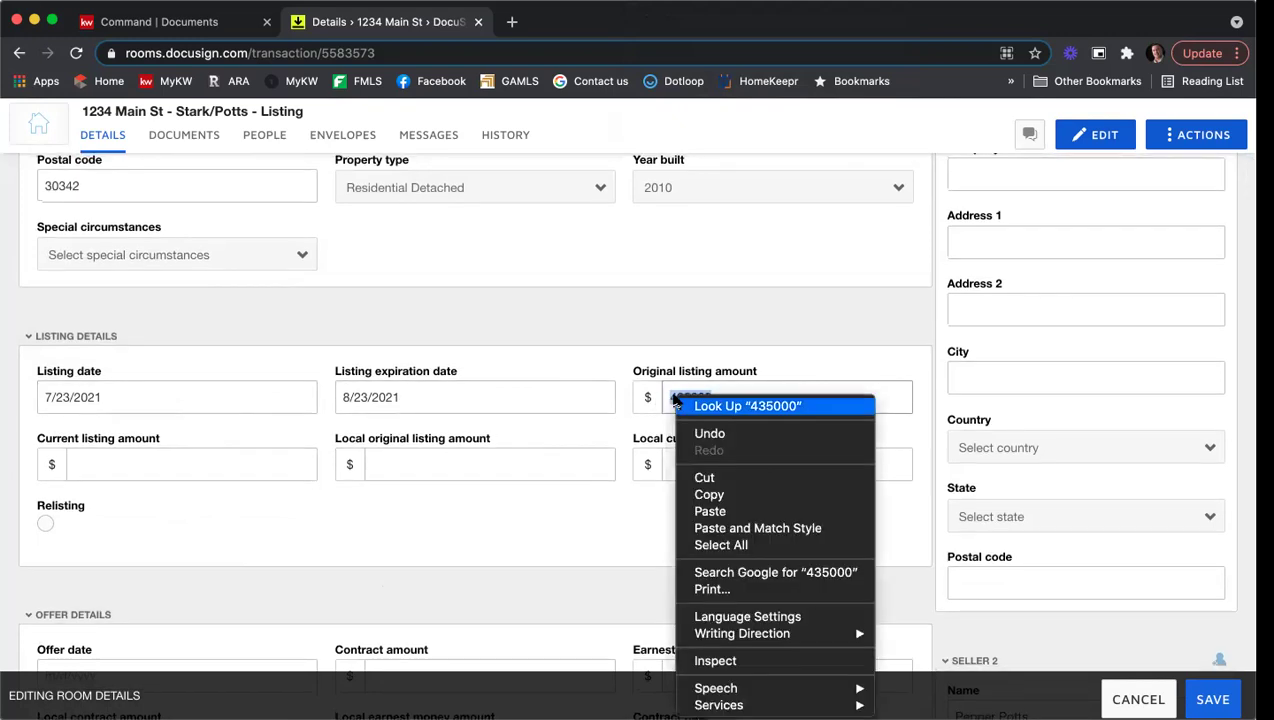
click(709, 494)
click(292, 469)
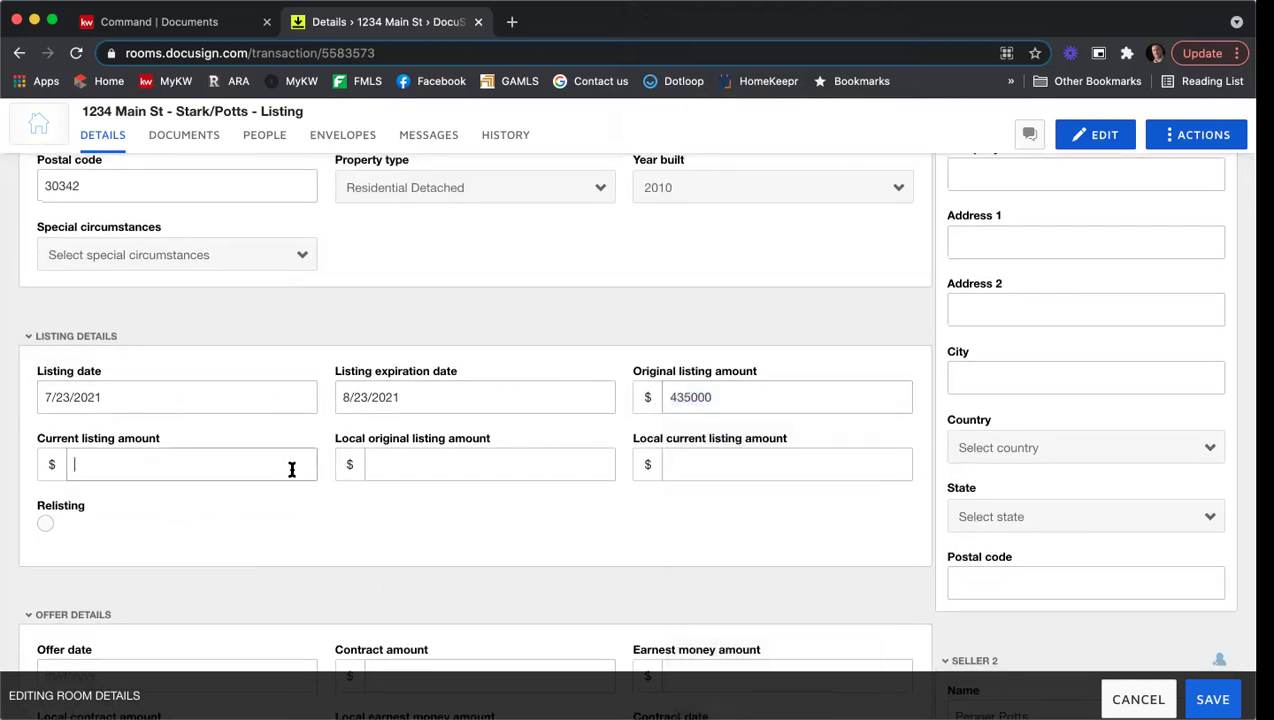
right_click(292, 469)
click(330, 543)
click(390, 463)
right_click(390, 463)
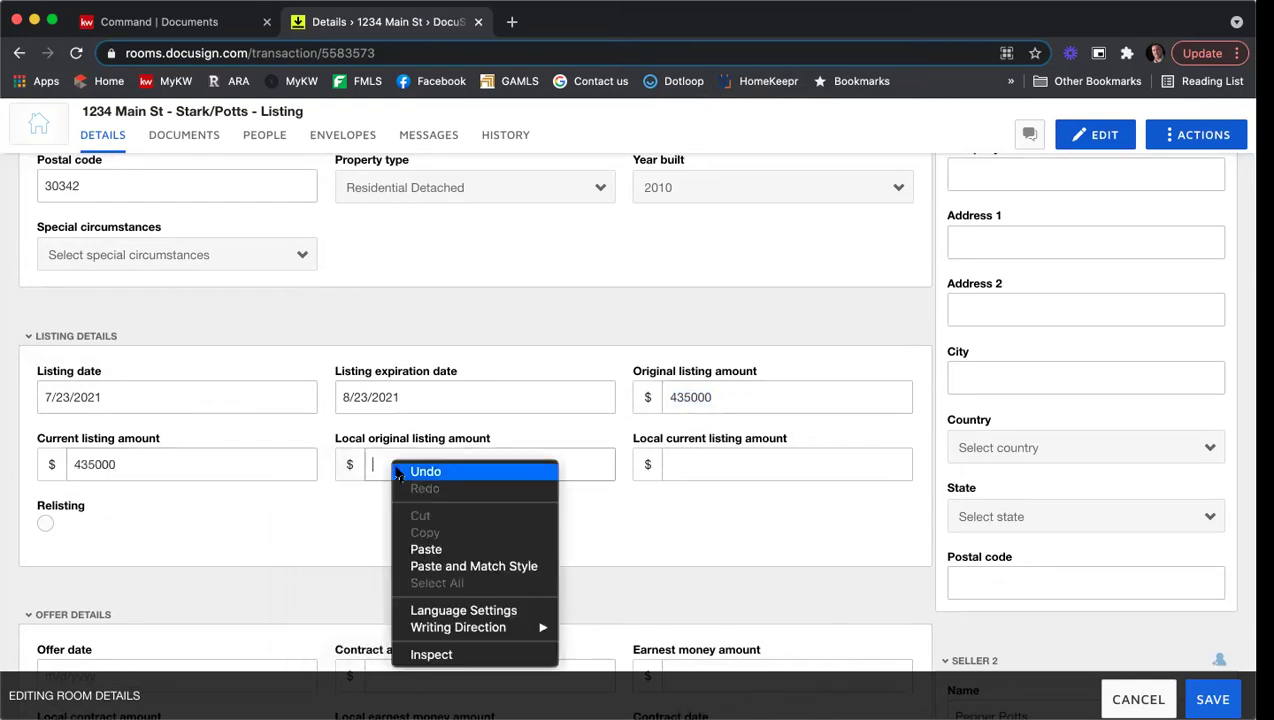
click(438, 552)
click(702, 464)
right_click(702, 464)
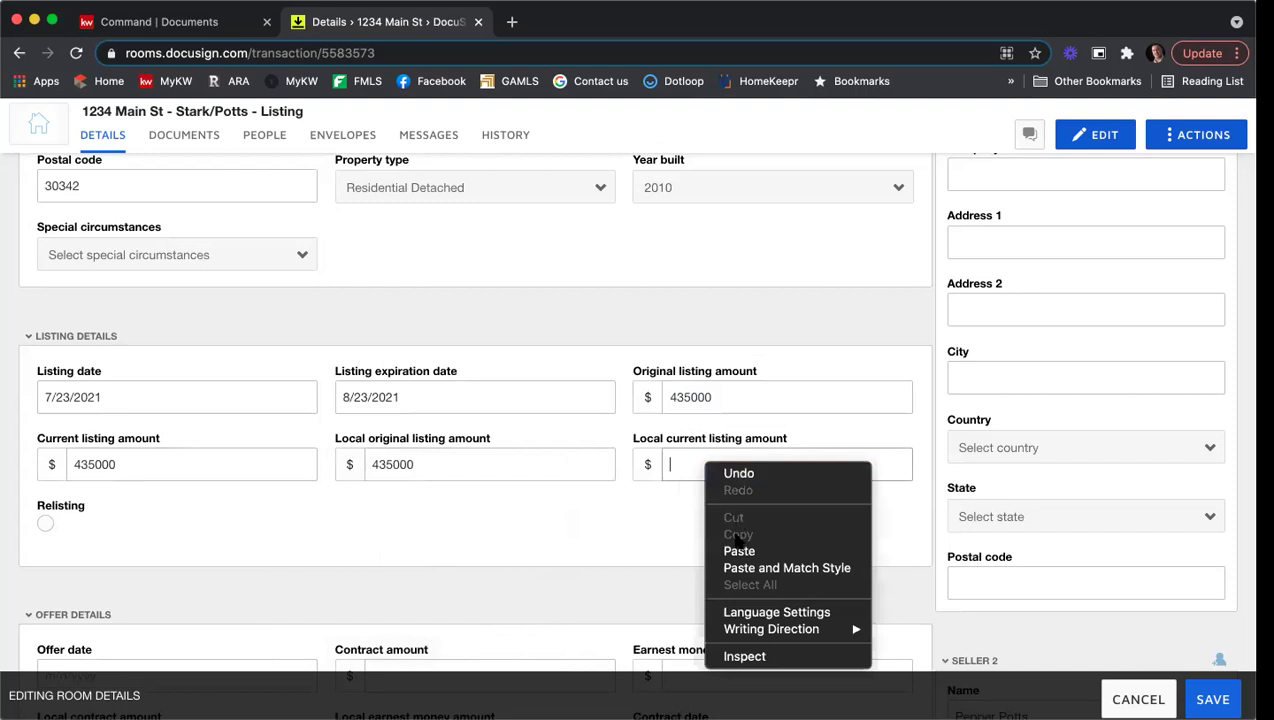
click(738, 551)
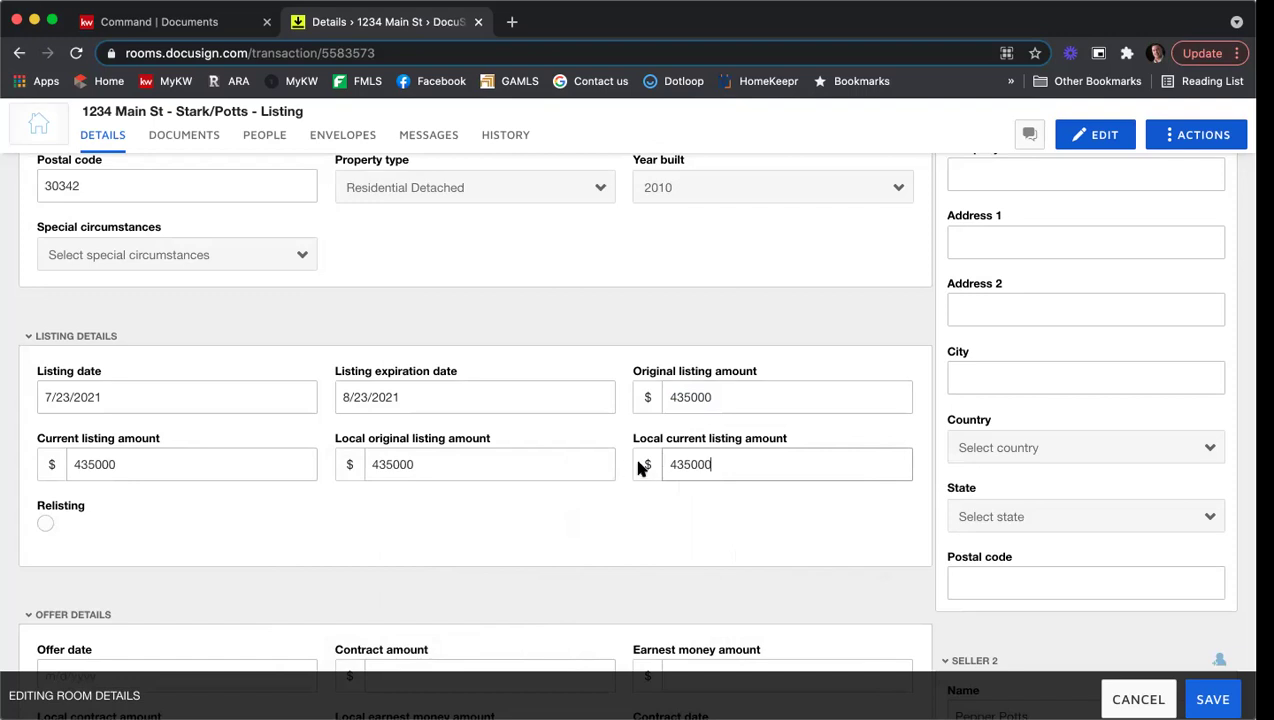
scroll(632, 464, down, 5)
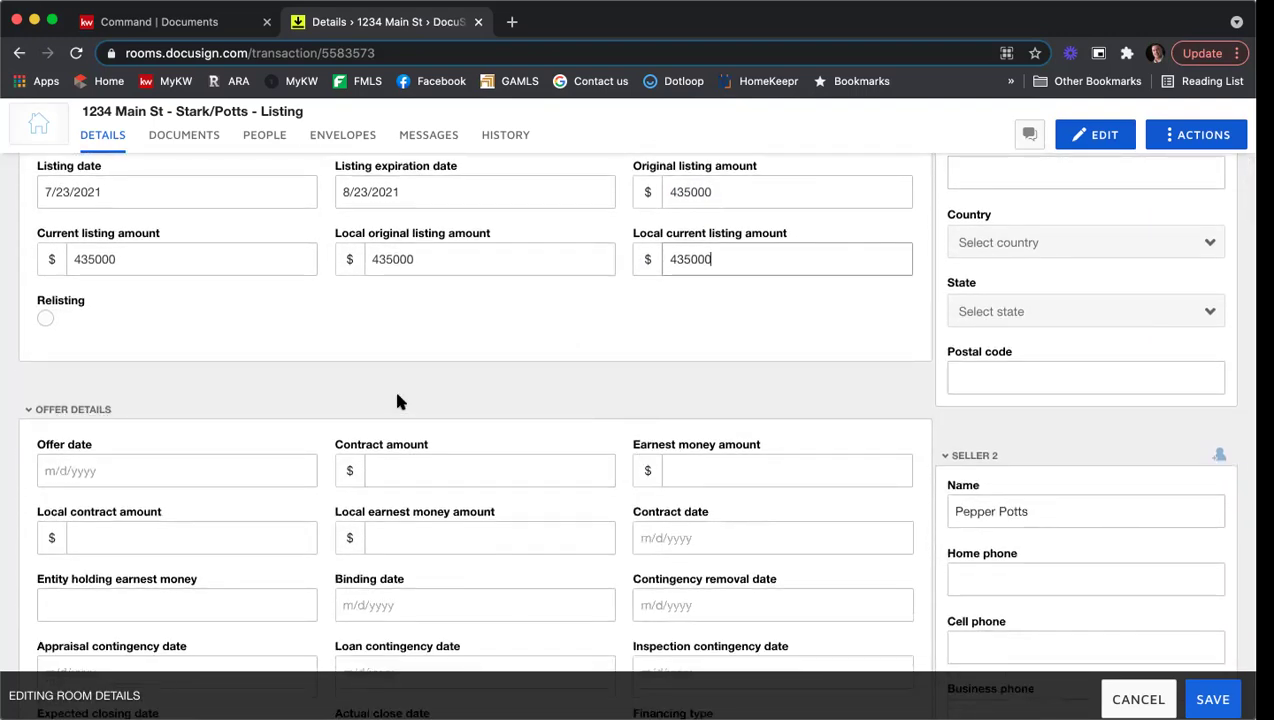
scroll(414, 388, down, 5)
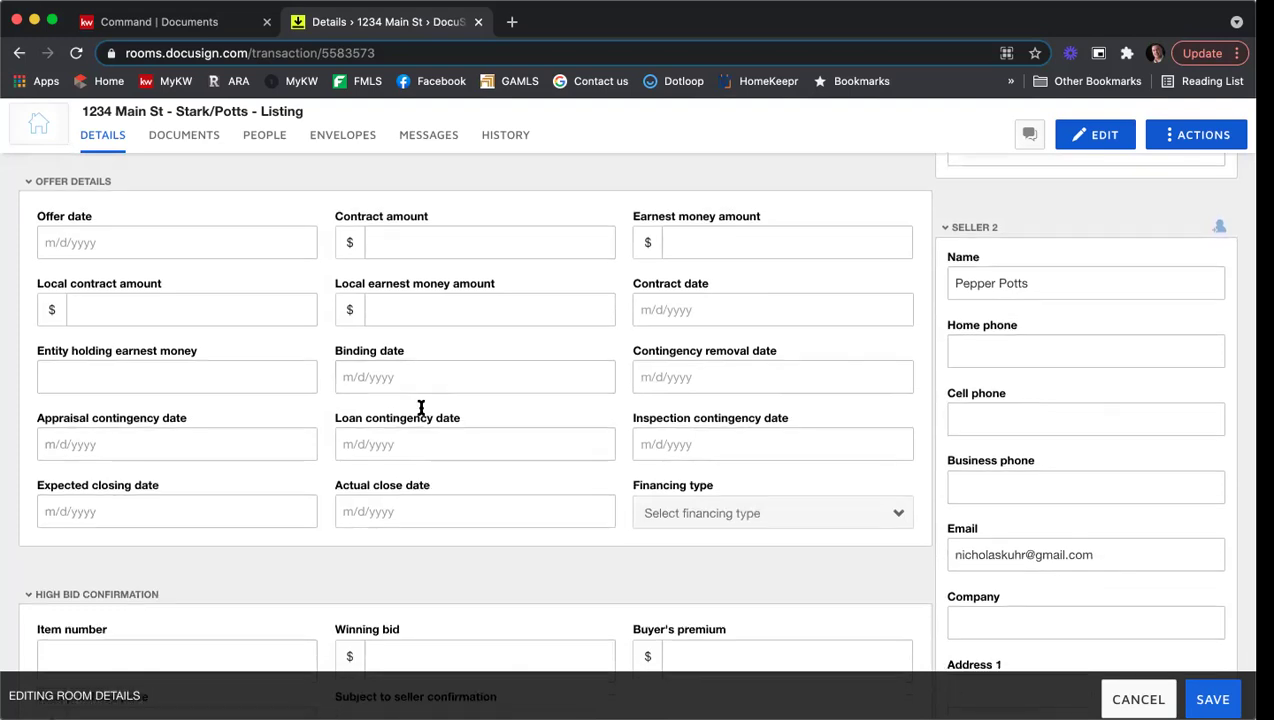
scroll(420, 400, down, 6)
scroll(333, 405, down, 9)
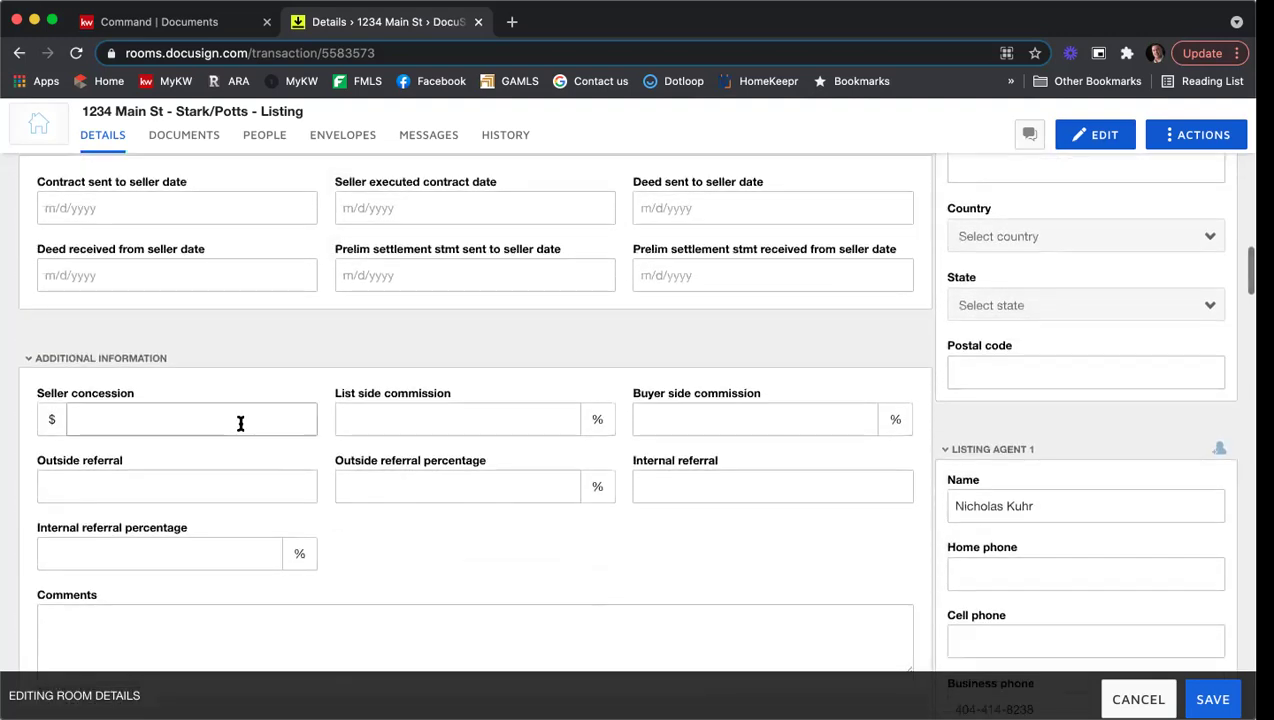
scroll(240, 428, down, 7)
scroll(240, 428, down, 2)
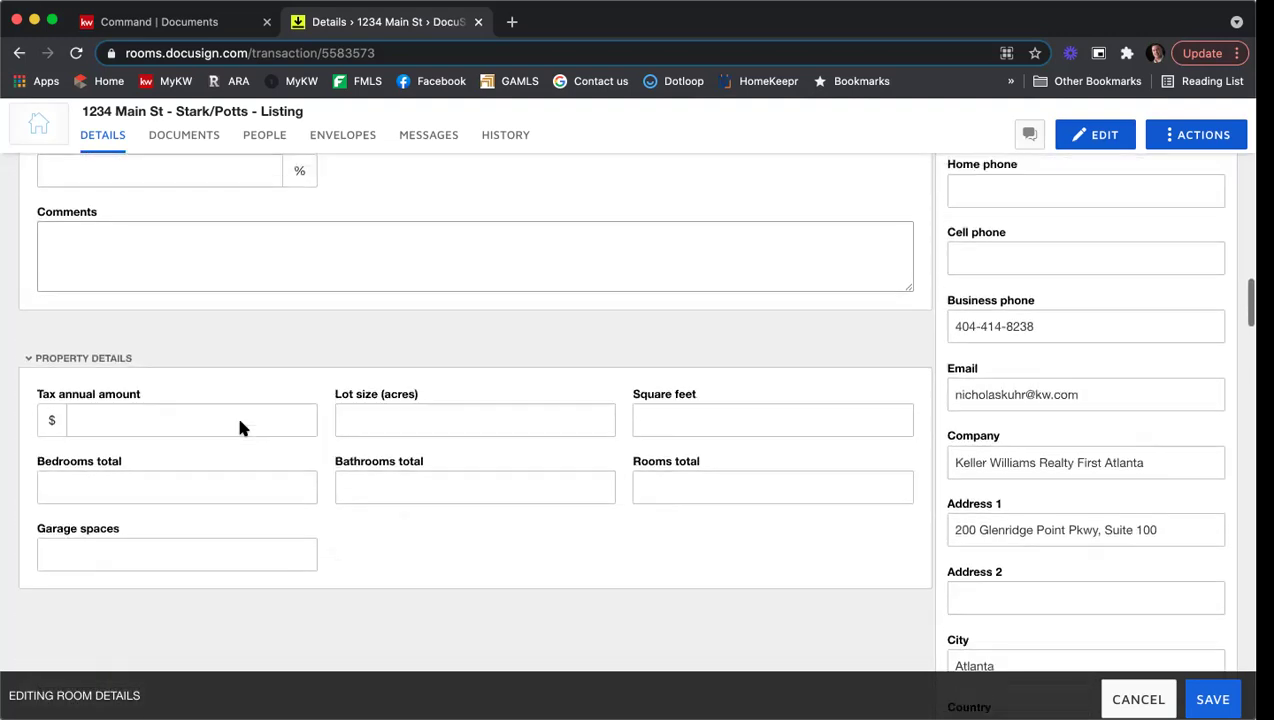
scroll(242, 427, up, 4)
scroll(210, 430, down, 3)
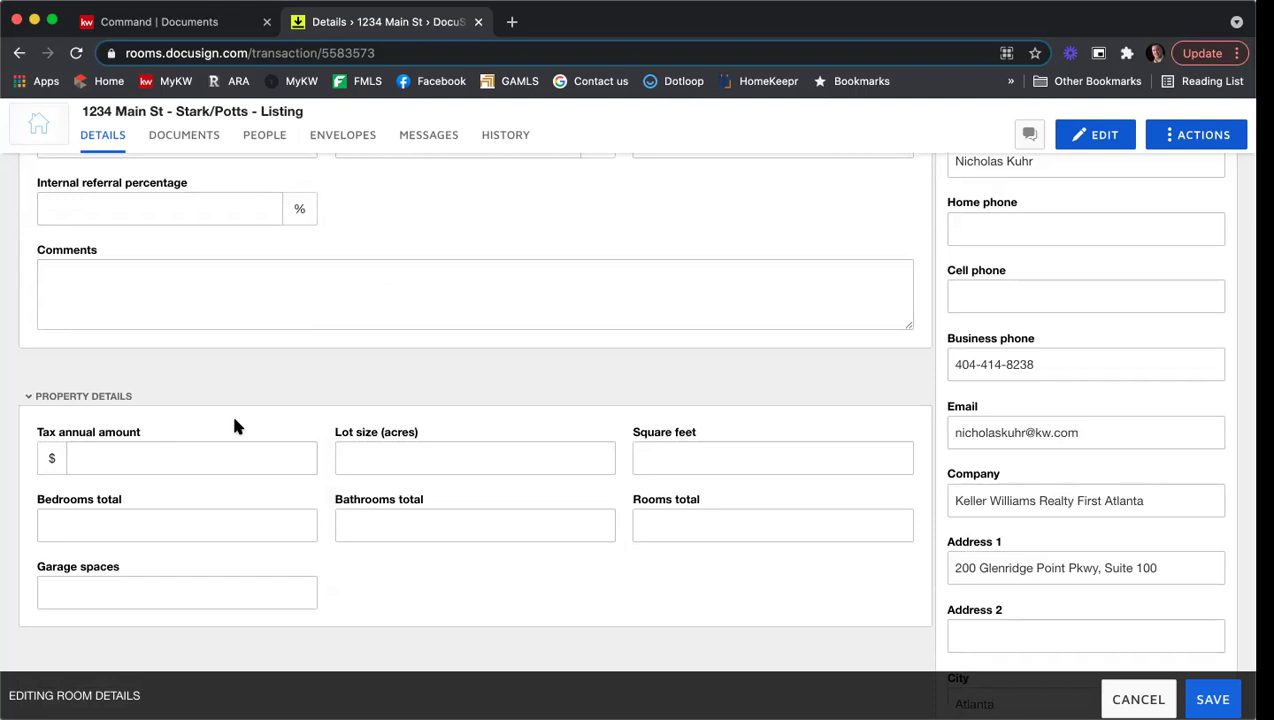
scroll(229, 425, down, 4)
scroll(424, 504, up, 10)
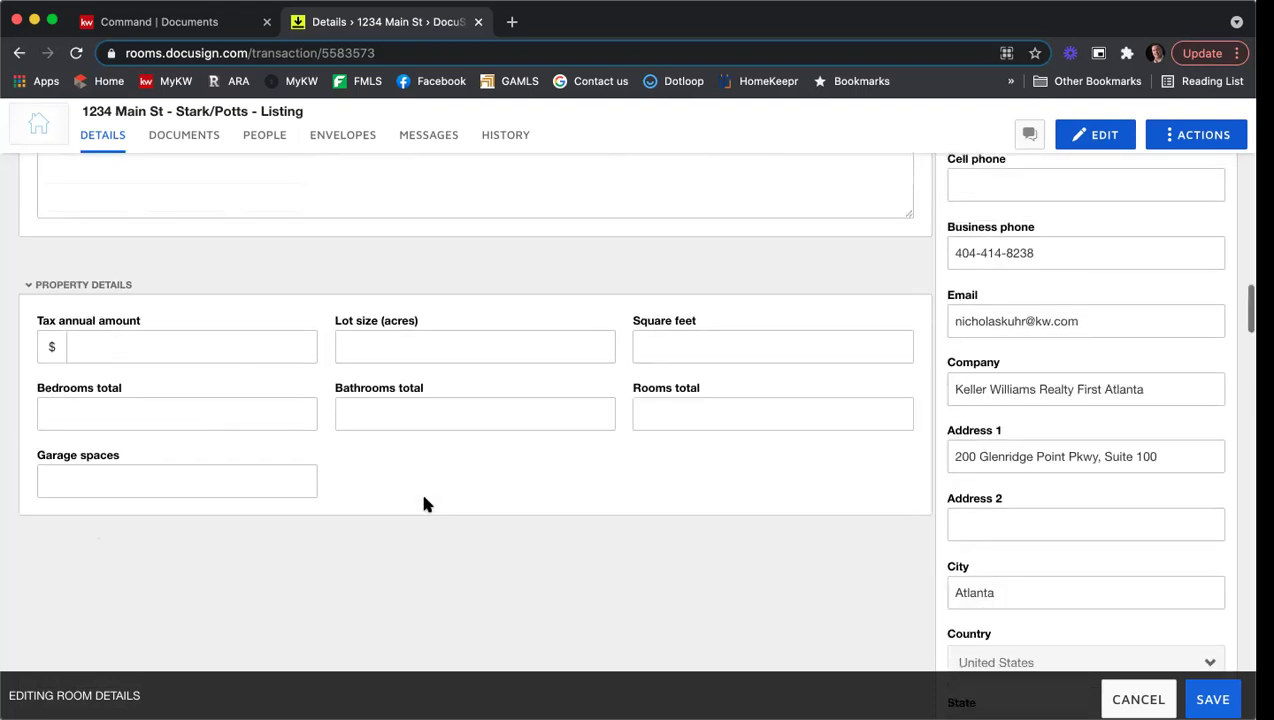
scroll(426, 501, up, 15)
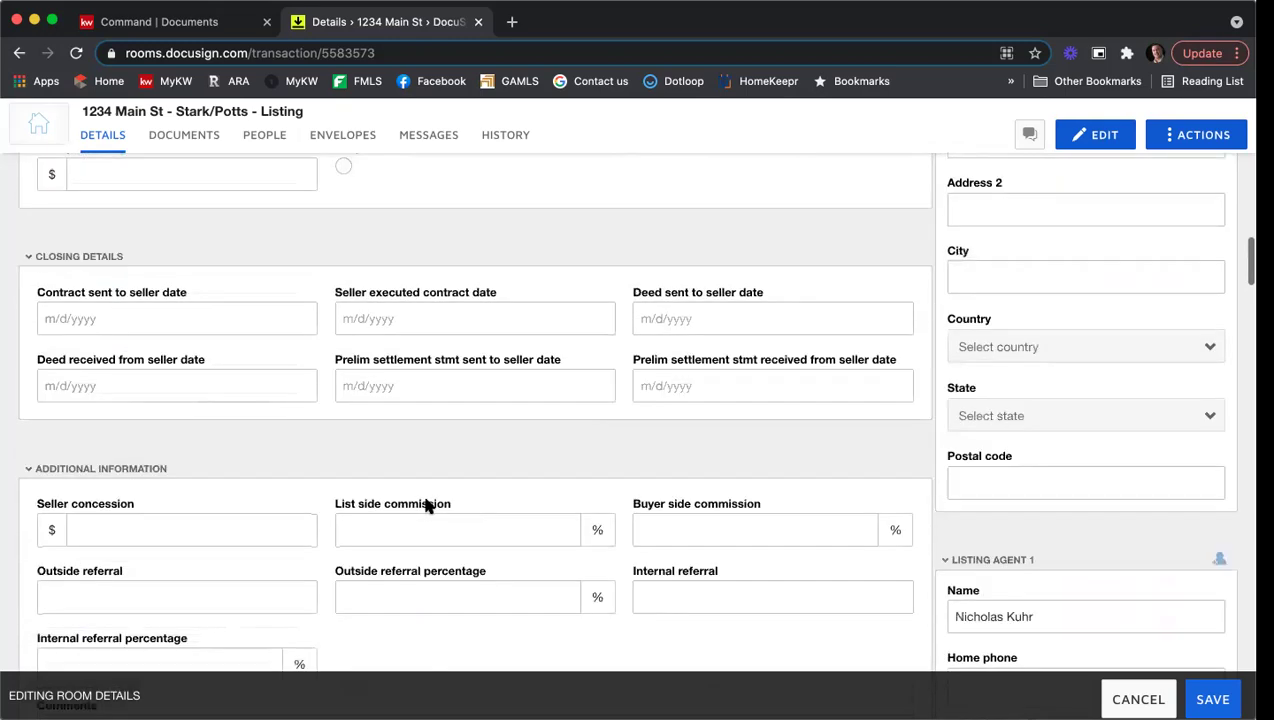
scroll(425, 508, up, 20)
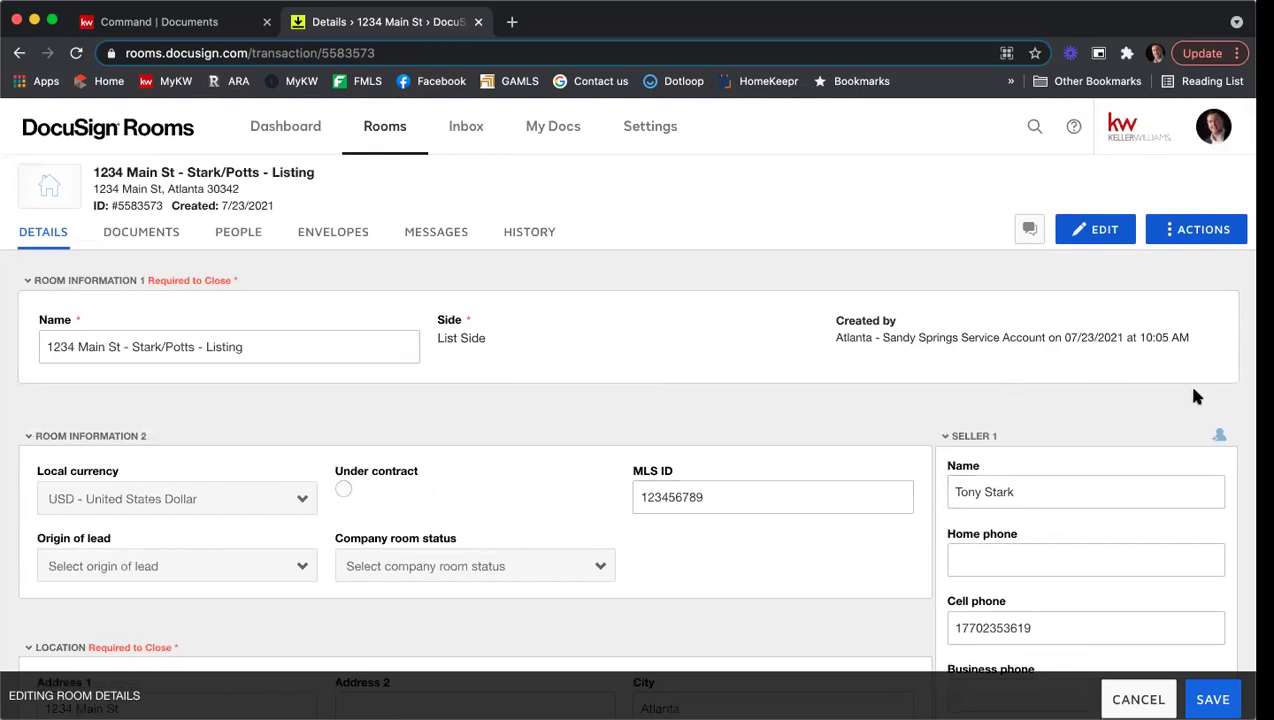
scroll(1190, 385, down, 4)
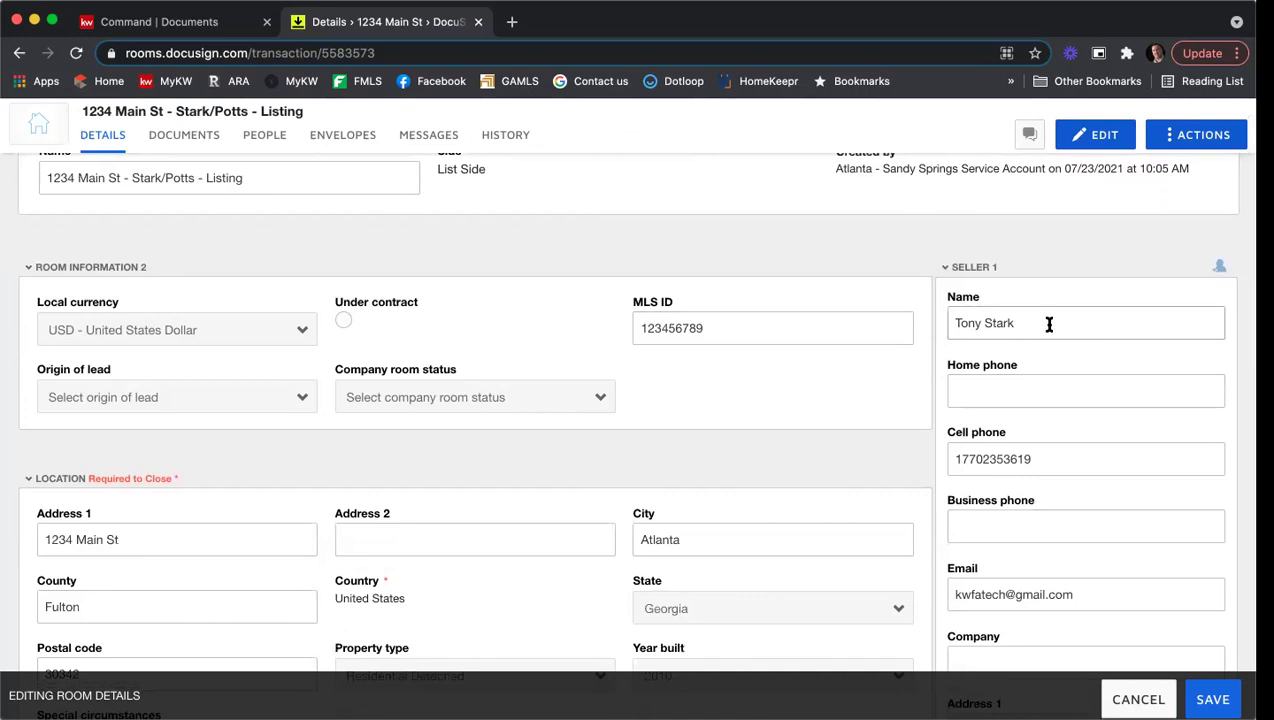
scroll(1063, 340, down, 2)
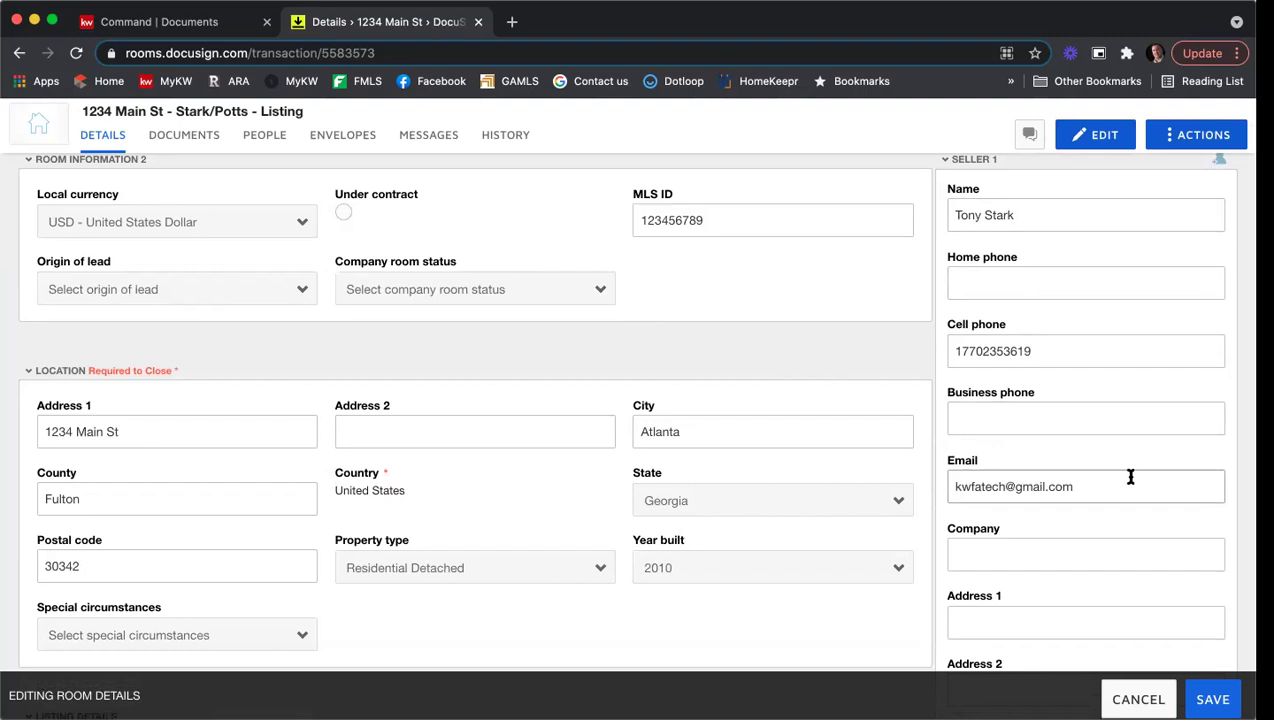
scroll(1115, 480, down, 2)
scroll(1016, 495, down, 5)
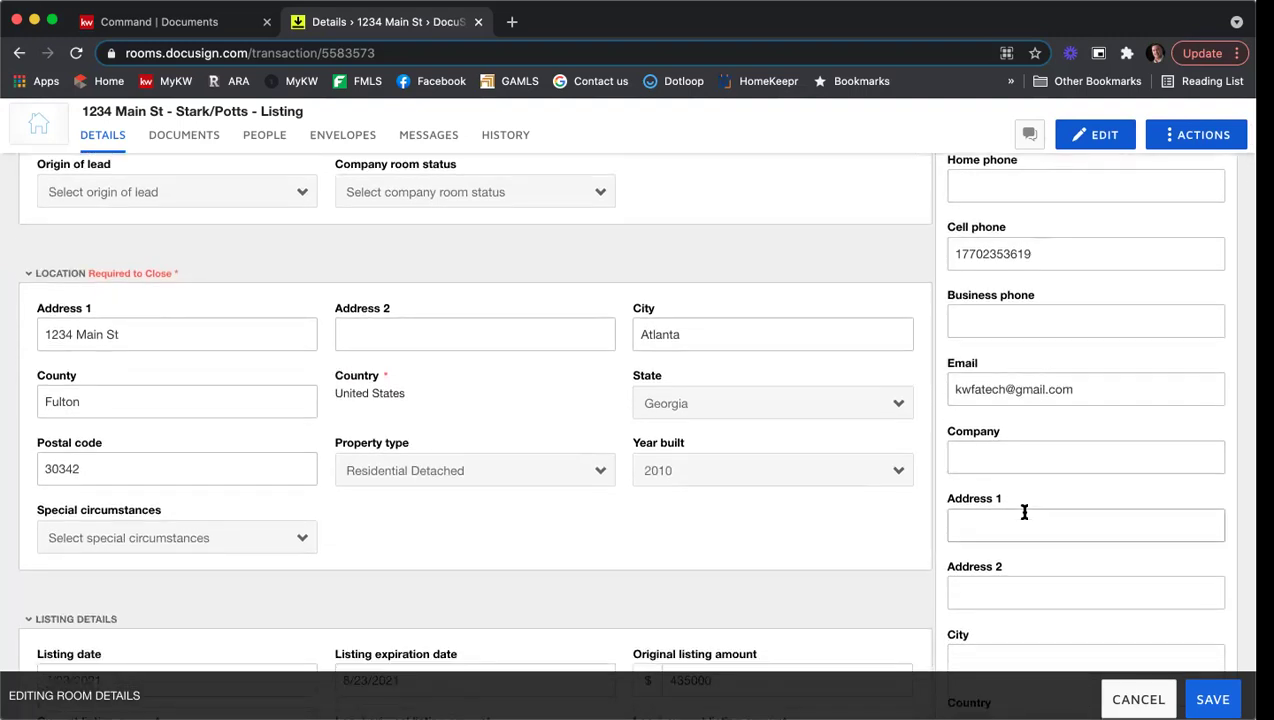
scroll(1034, 530, up, 6)
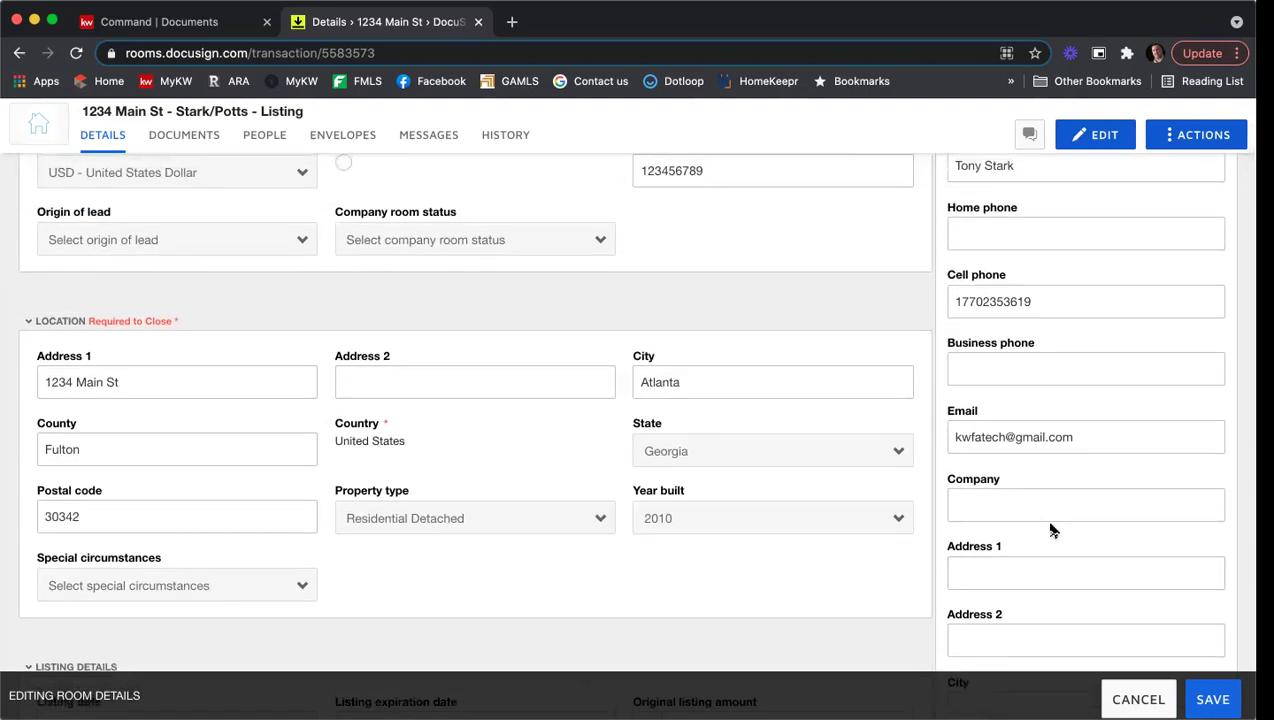
scroll(1050, 530, up, 2)
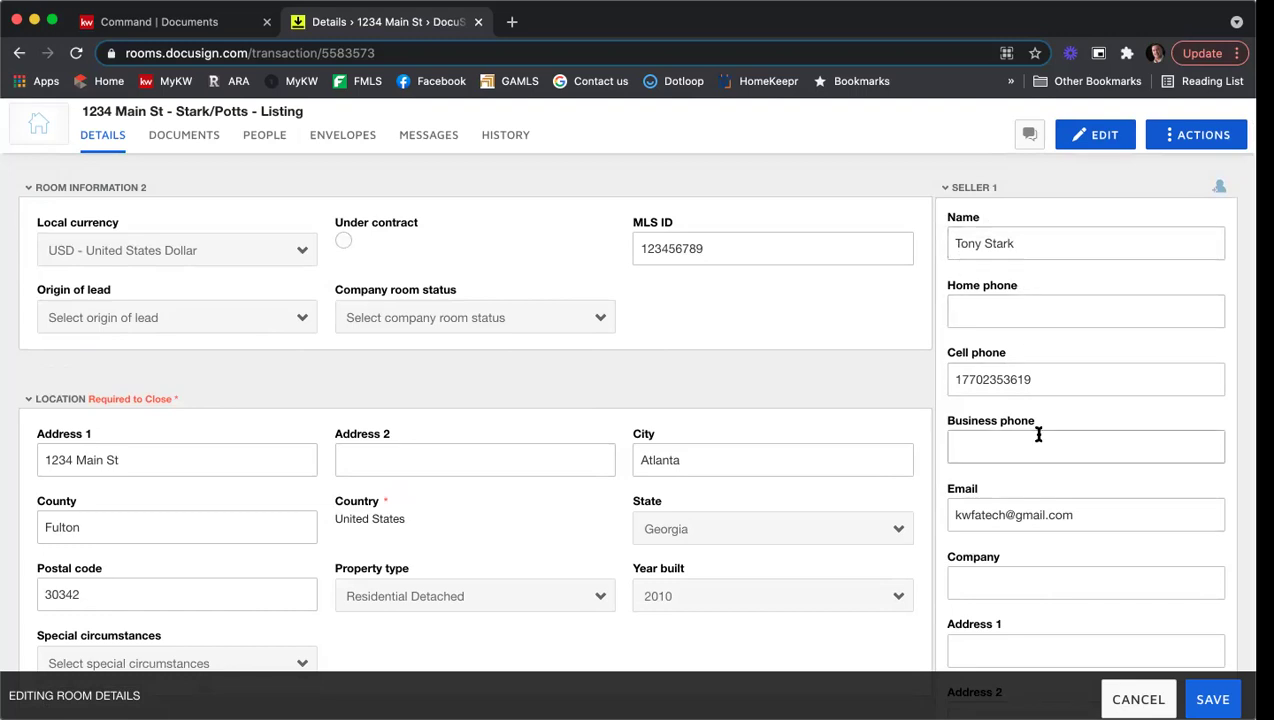
scroll(1010, 518, down, 4)
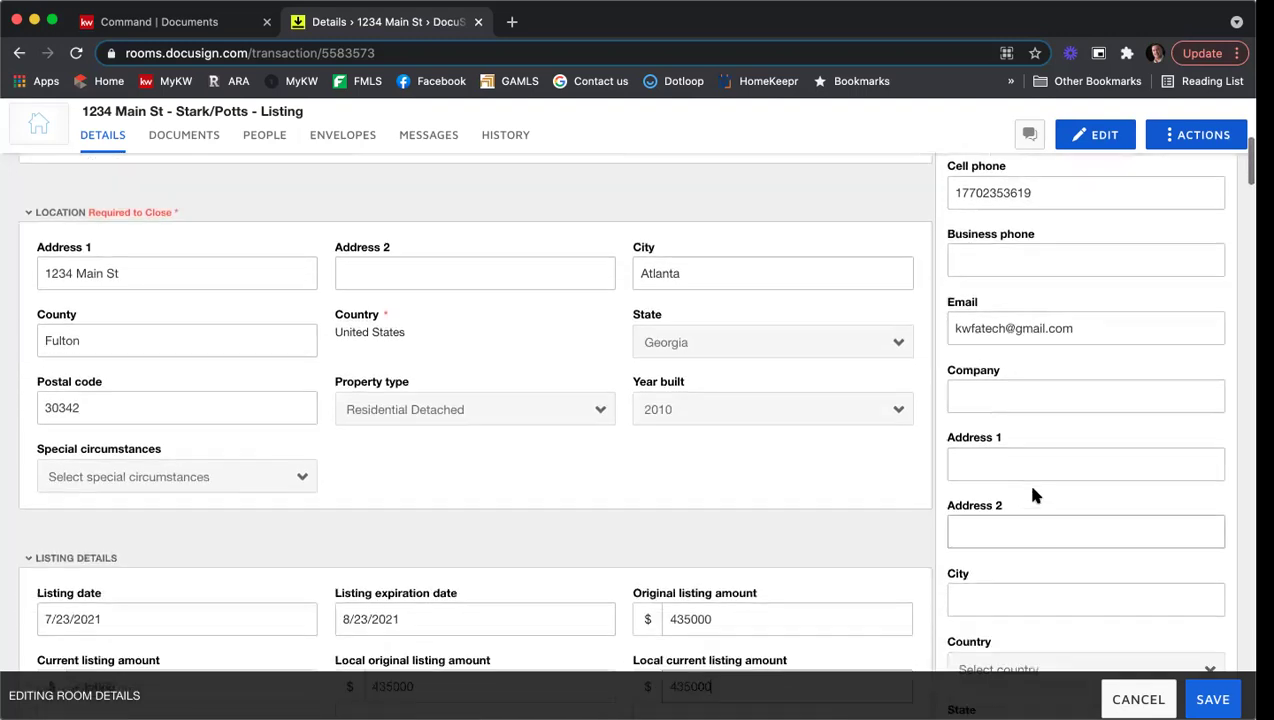
scroll(1034, 495, down, 10)
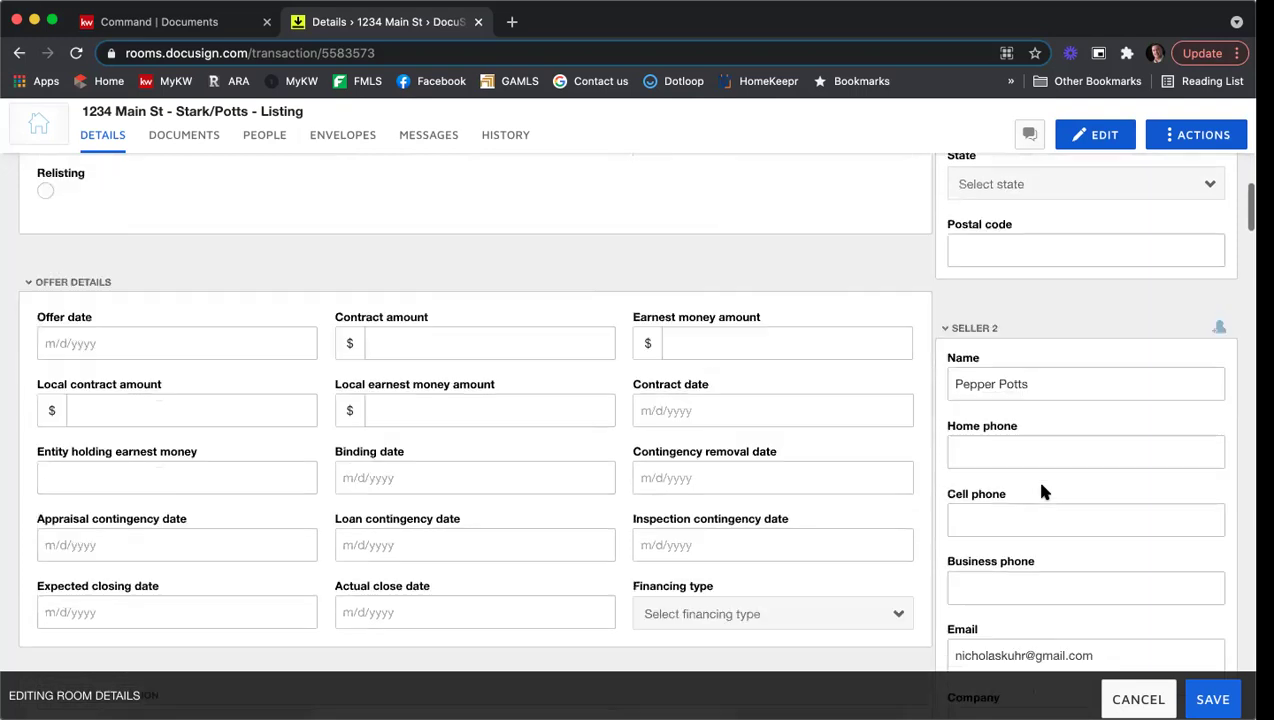
scroll(1042, 490, down, 2)
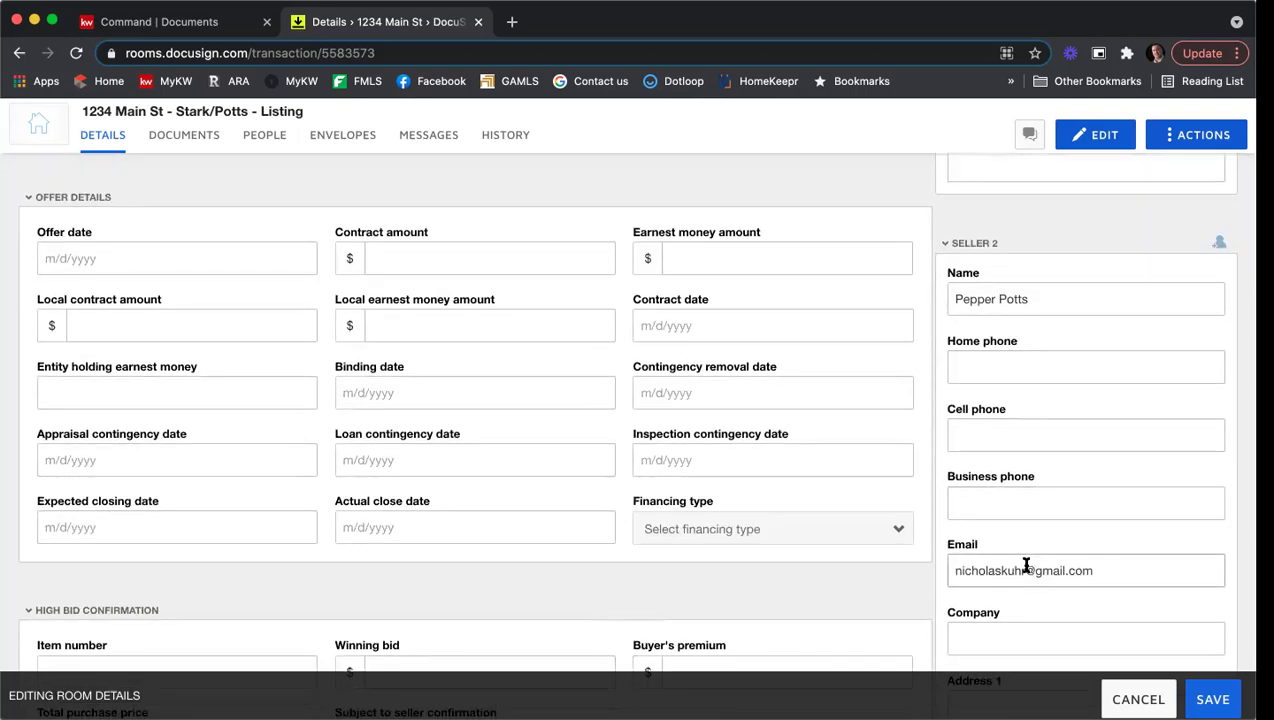
scroll(1025, 566, down, 1)
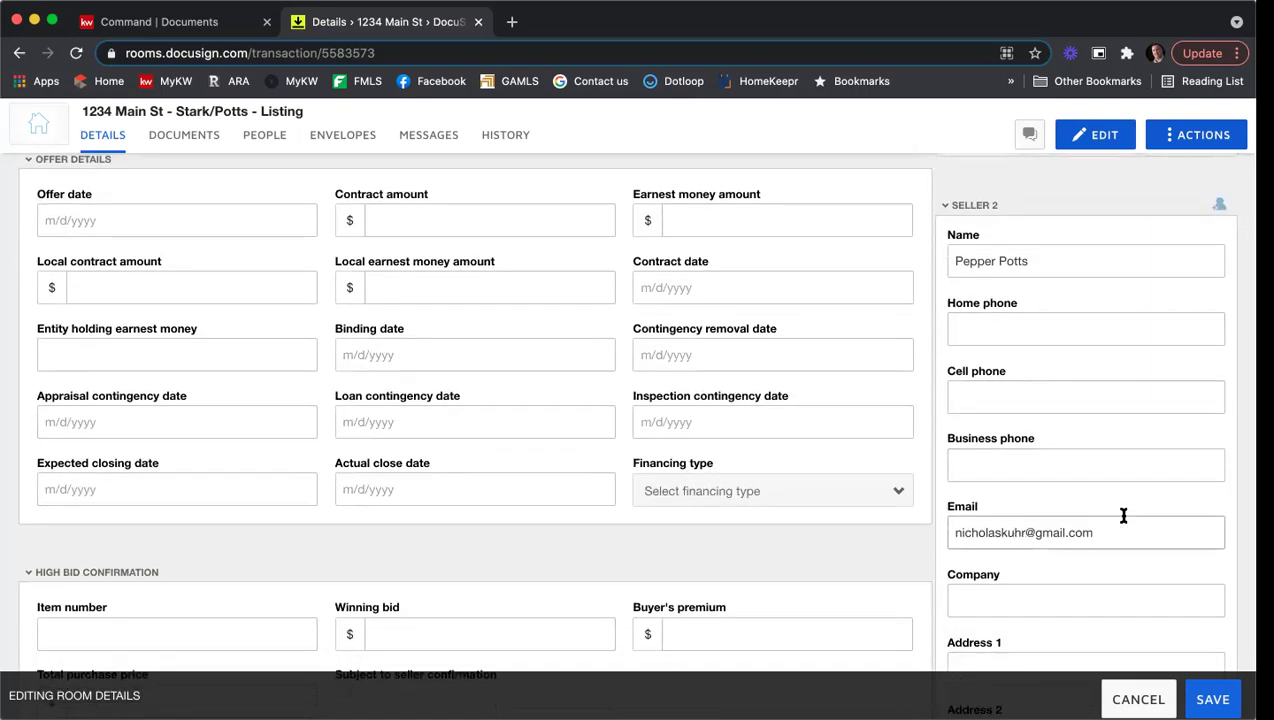
scroll(1123, 515, down, 7)
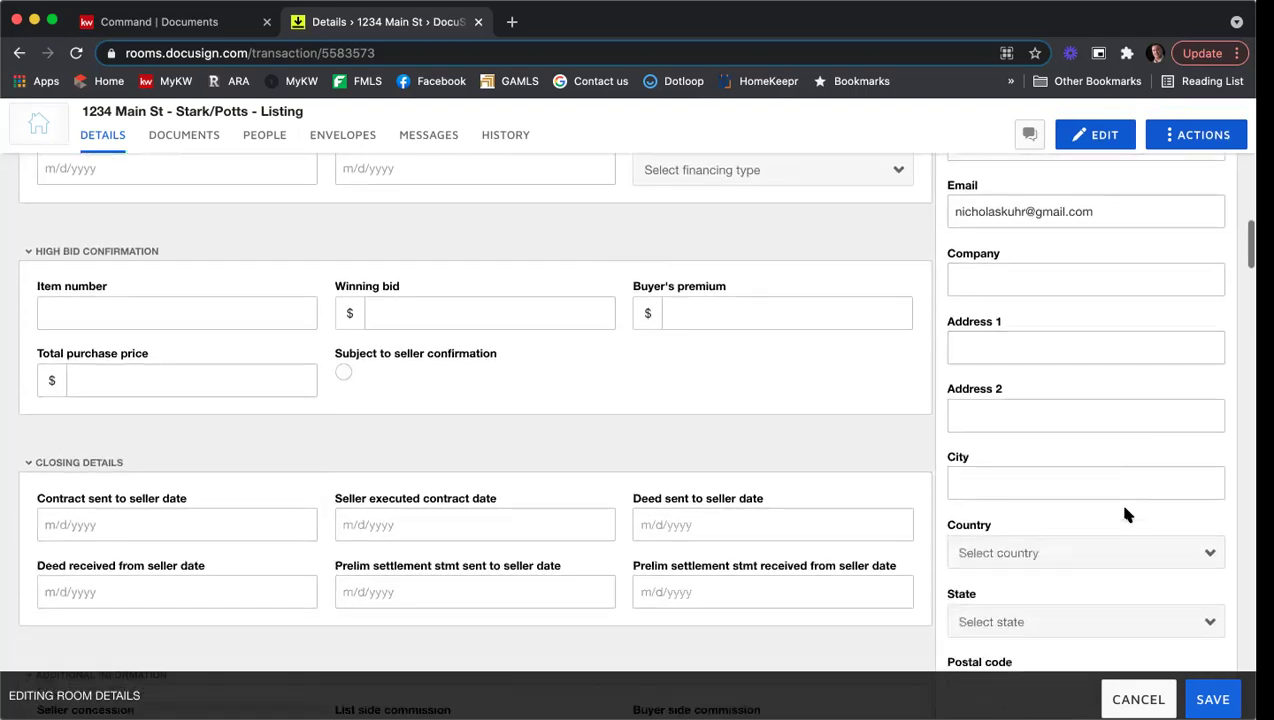
scroll(1124, 514, down, 10)
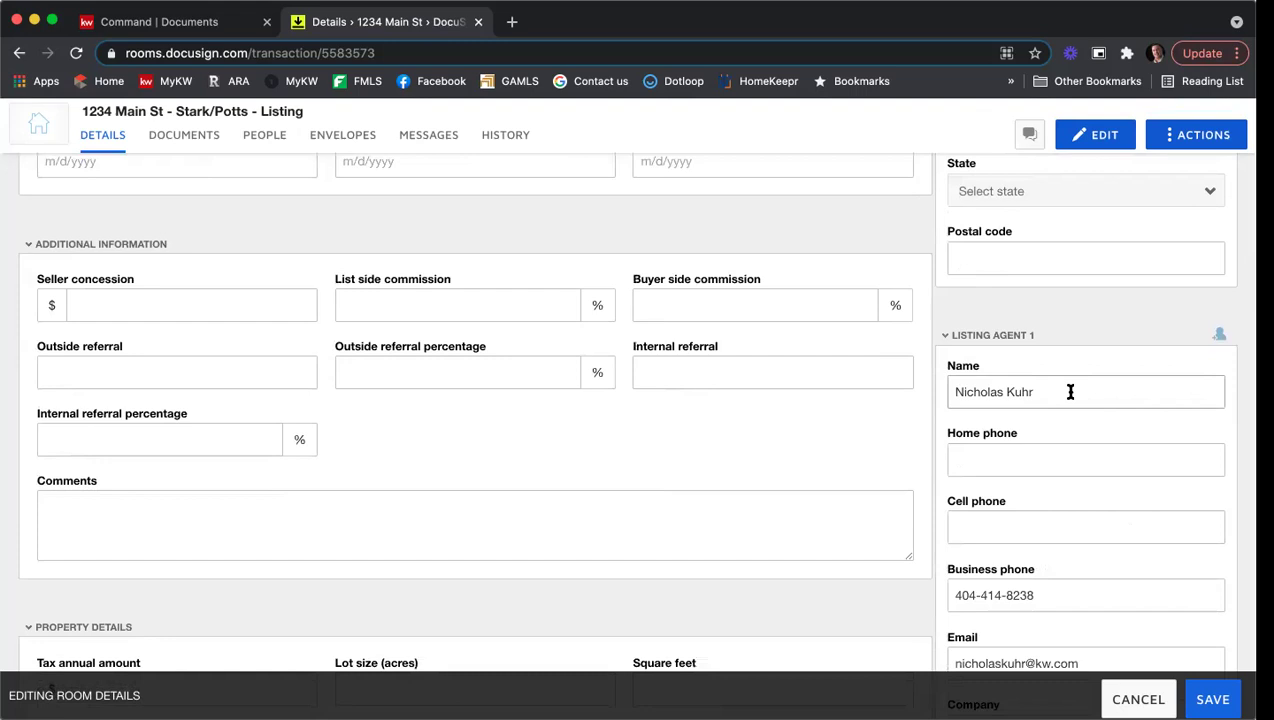
scroll(1070, 392, down, 5)
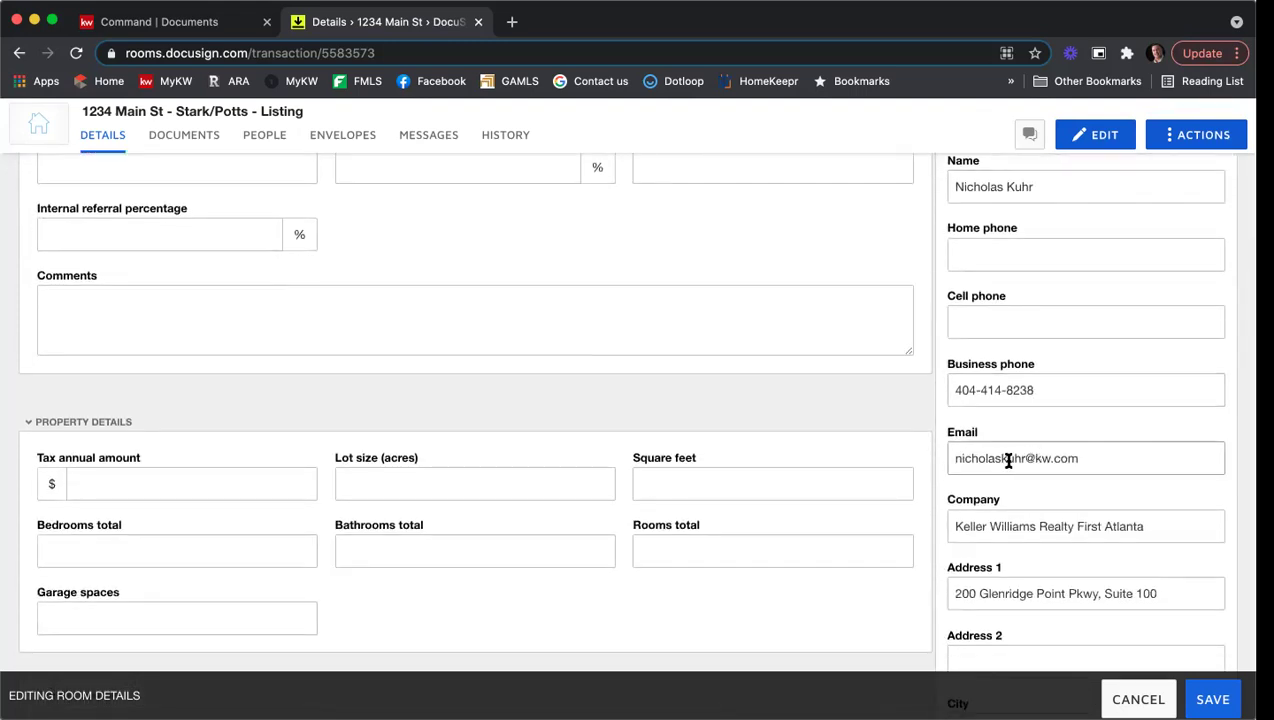
scroll(1008, 460, down, 3)
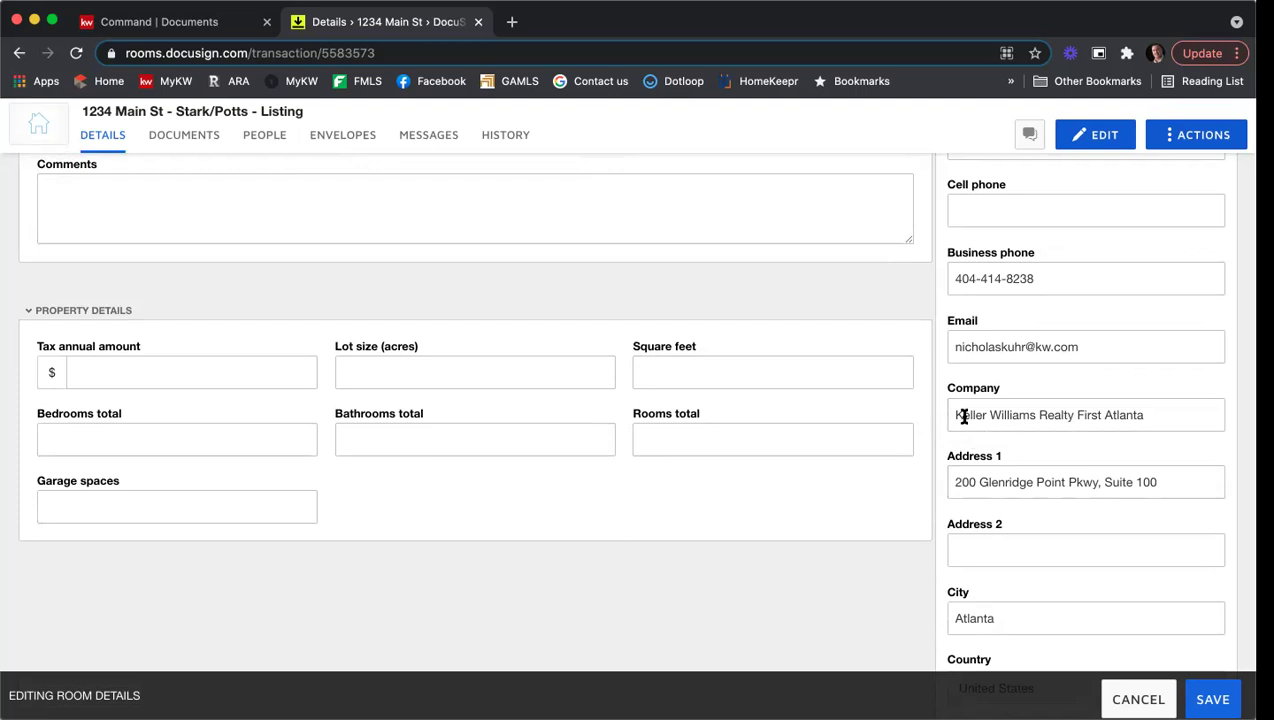
Step: Delete 'Realty' from the Listing Agent 1 company, leaving Keller Williams First Atlanta
double_click(1051, 414)
key(BackSpace)
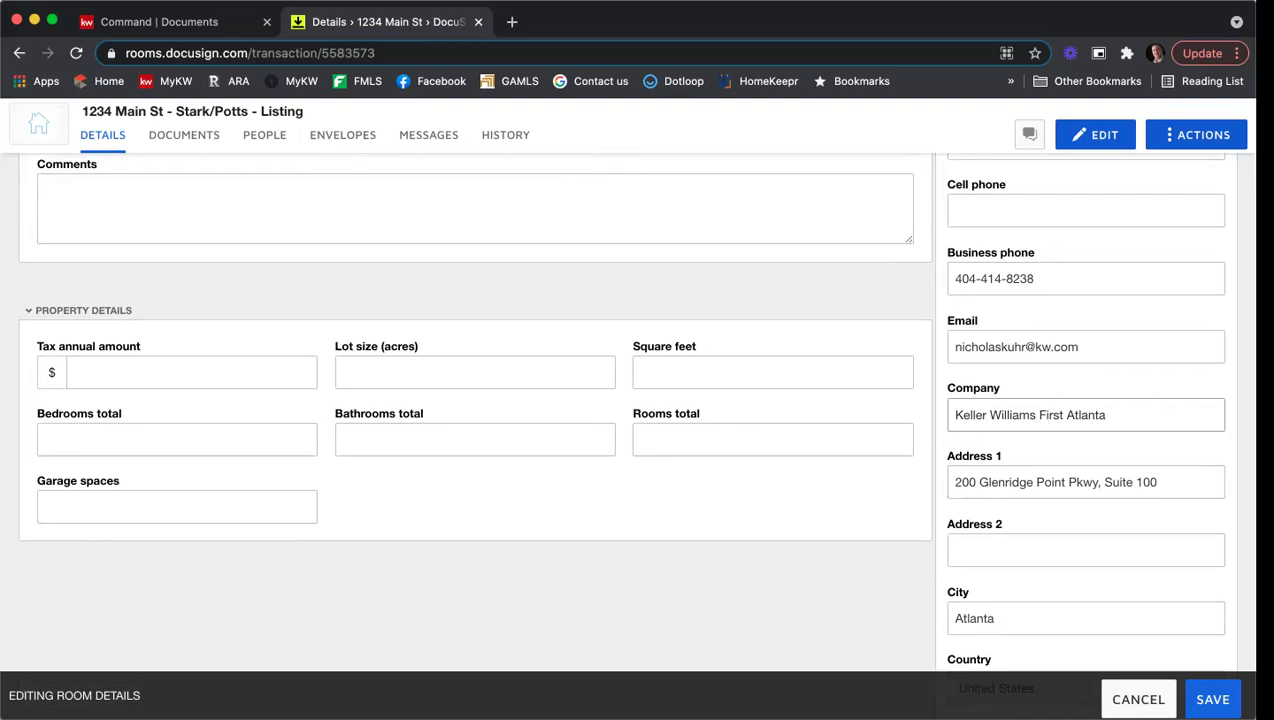
scroll(1100, 461, down, 3)
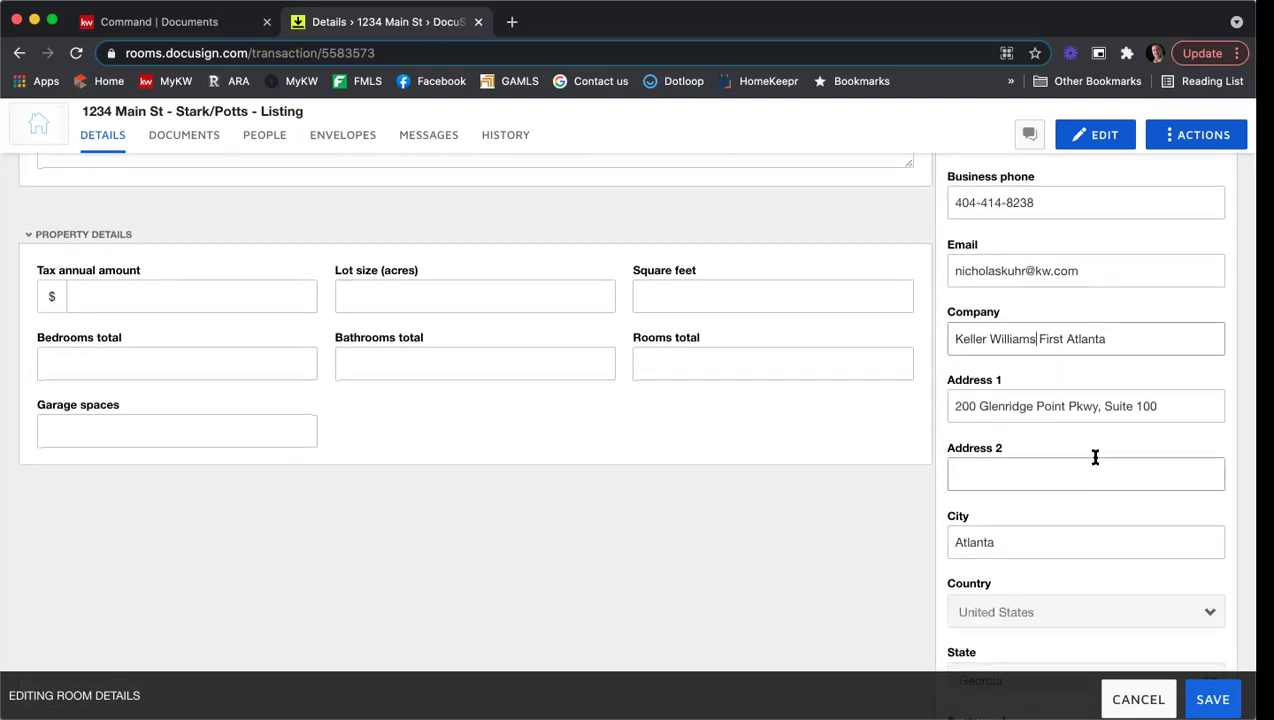
scroll(1081, 344, down, 1)
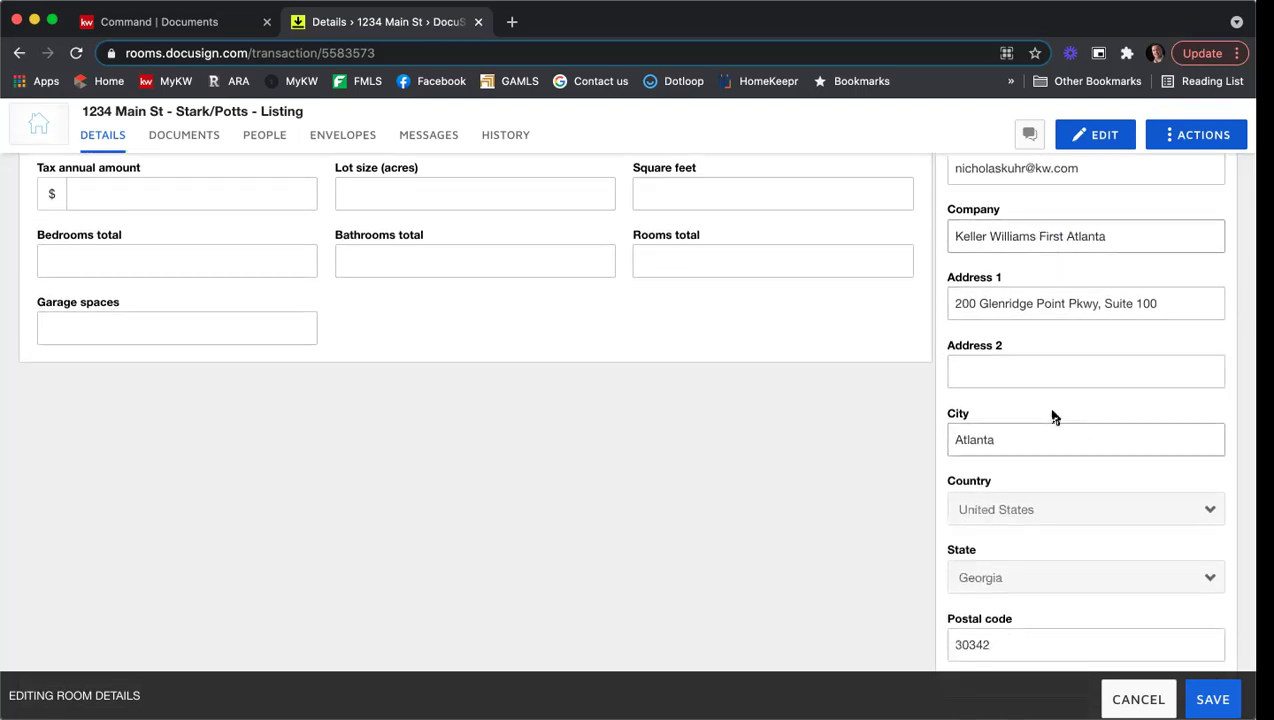
scroll(1052, 415, down, 3)
scroll(1052, 415, down, 1)
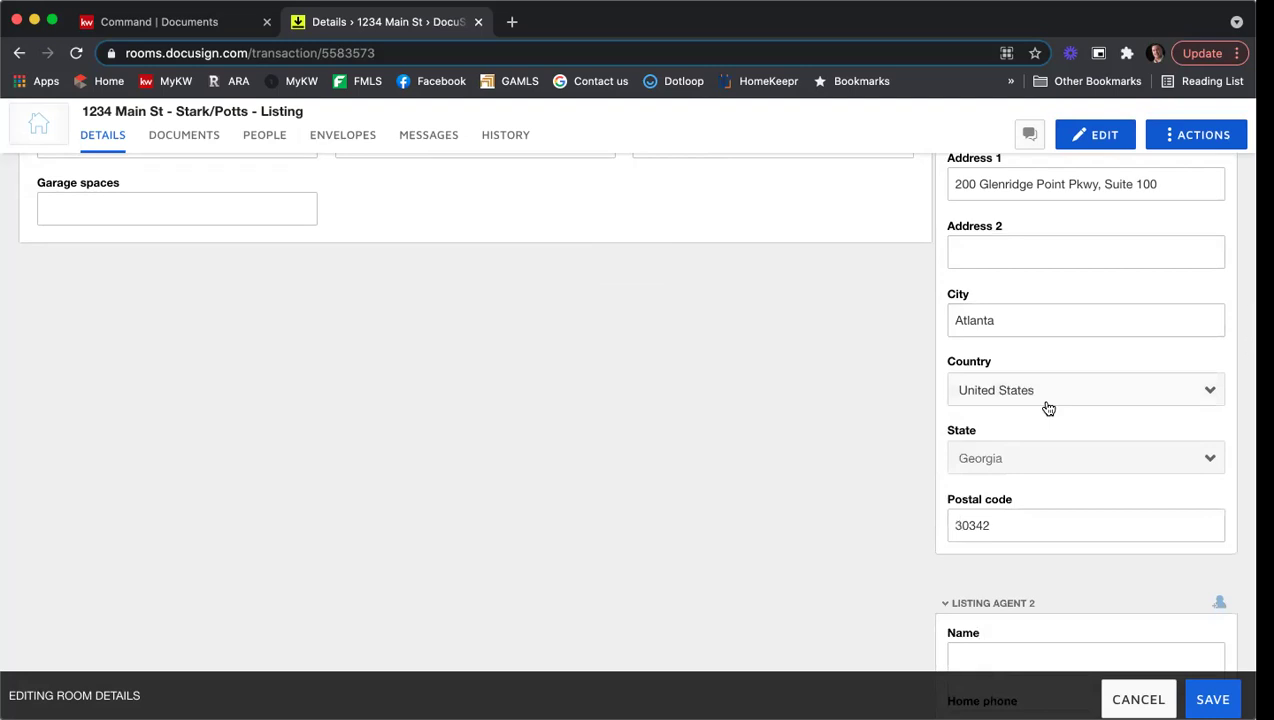
scroll(1048, 408, down, 5)
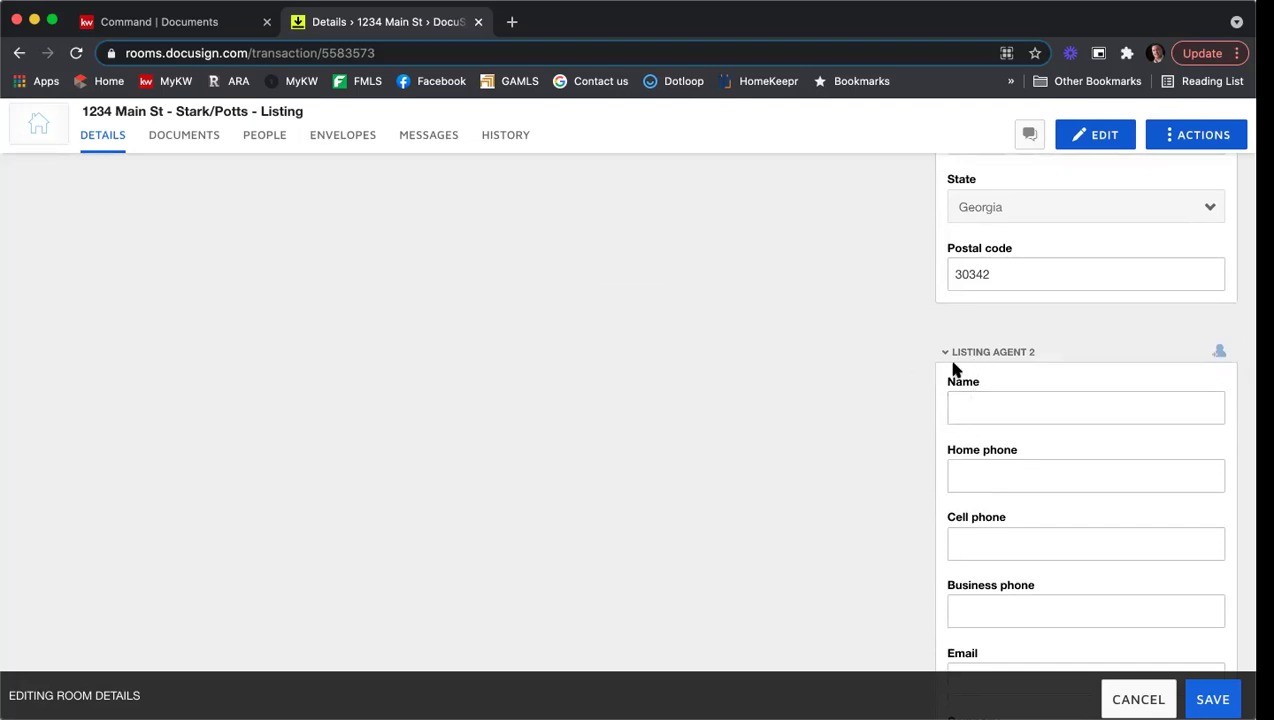
scroll(899, 410, down, 10)
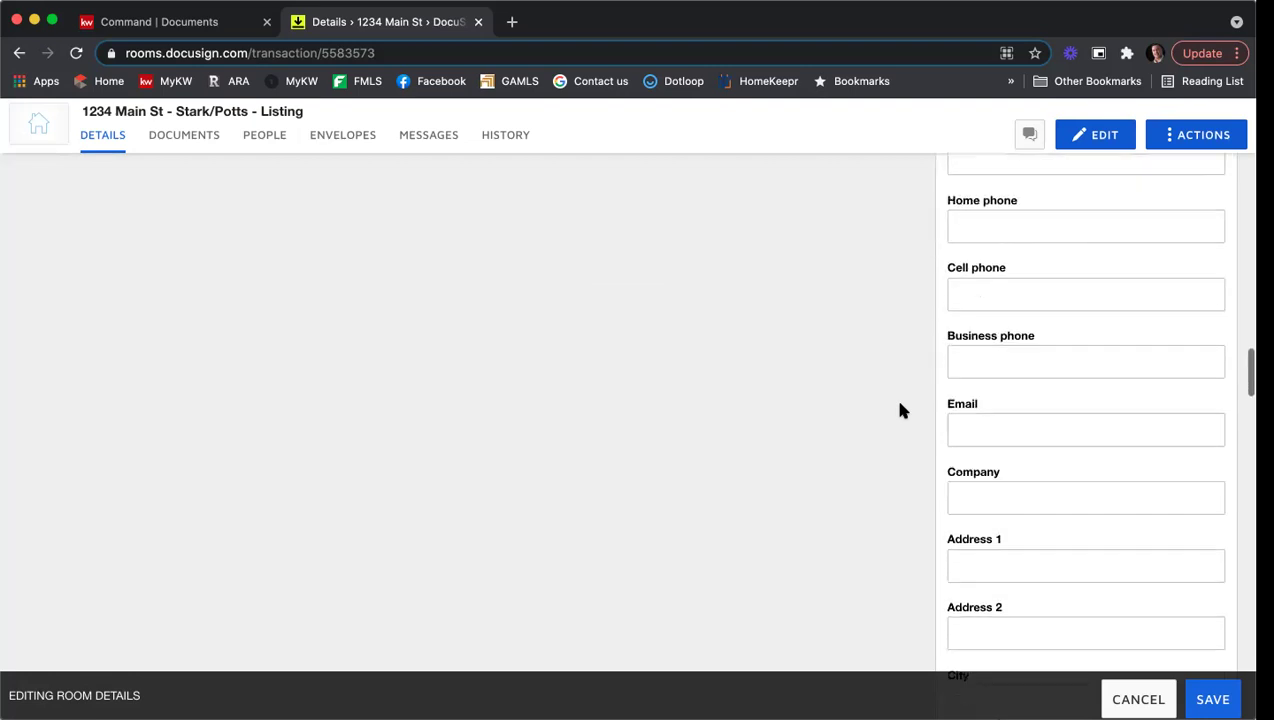
scroll(901, 410, down, 8)
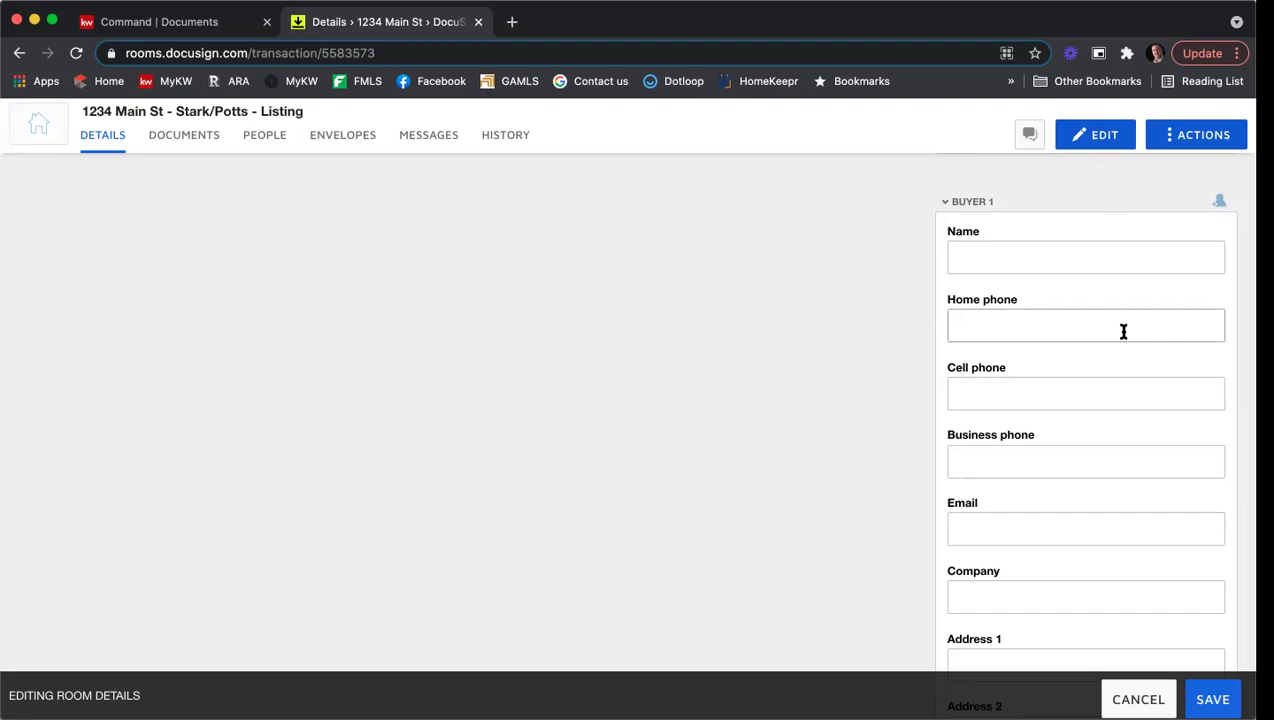
click(1120, 256)
click(1063, 316)
scroll(1063, 314, down, 5)
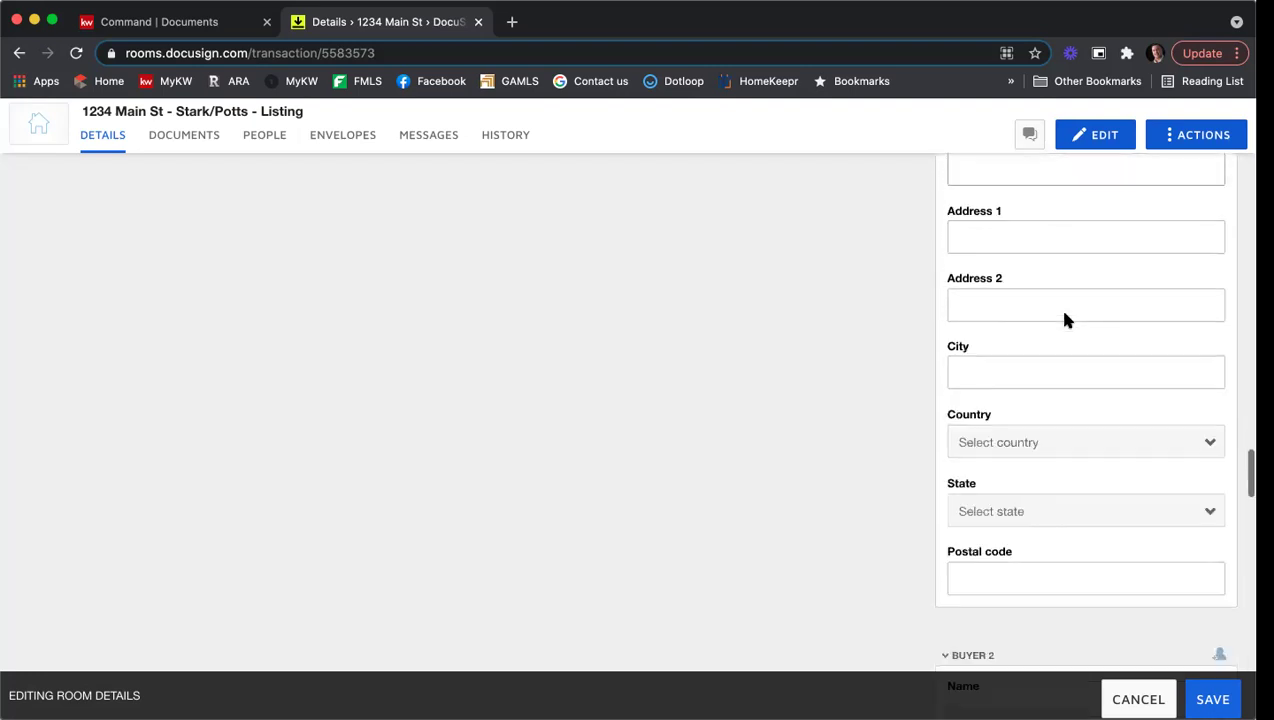
scroll(1067, 314, down, 8)
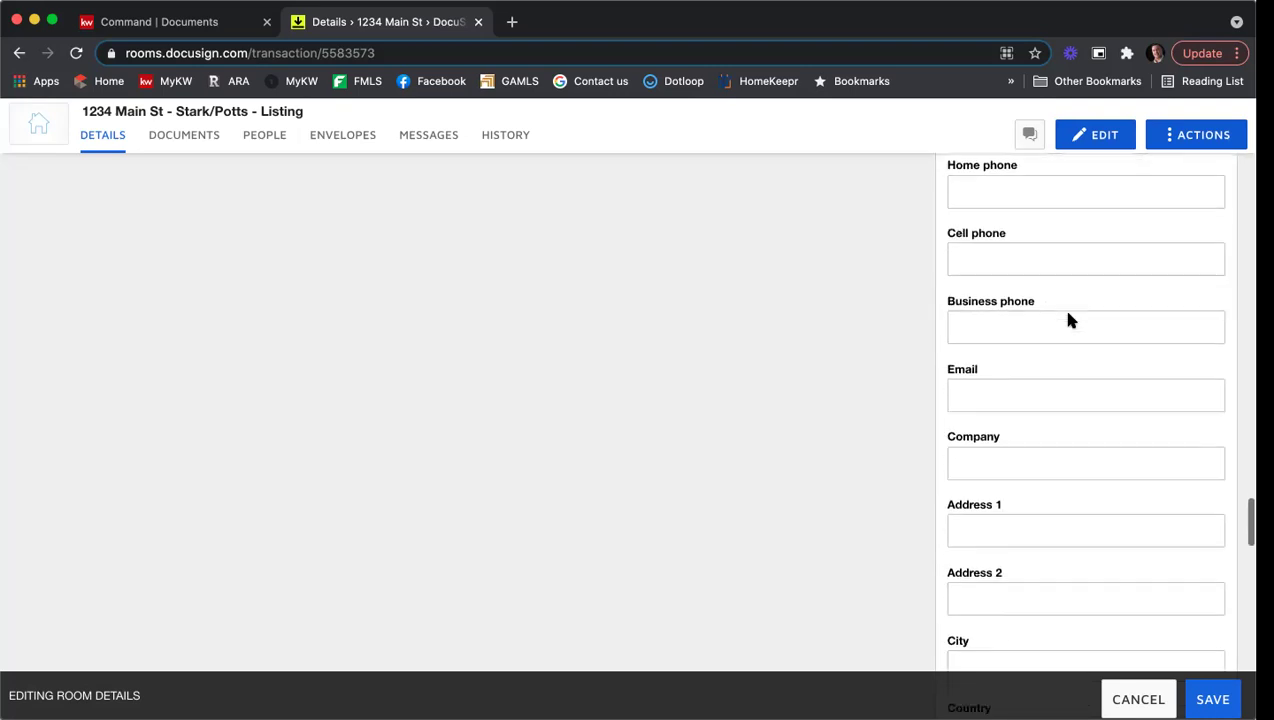
scroll(1067, 318, down, 3)
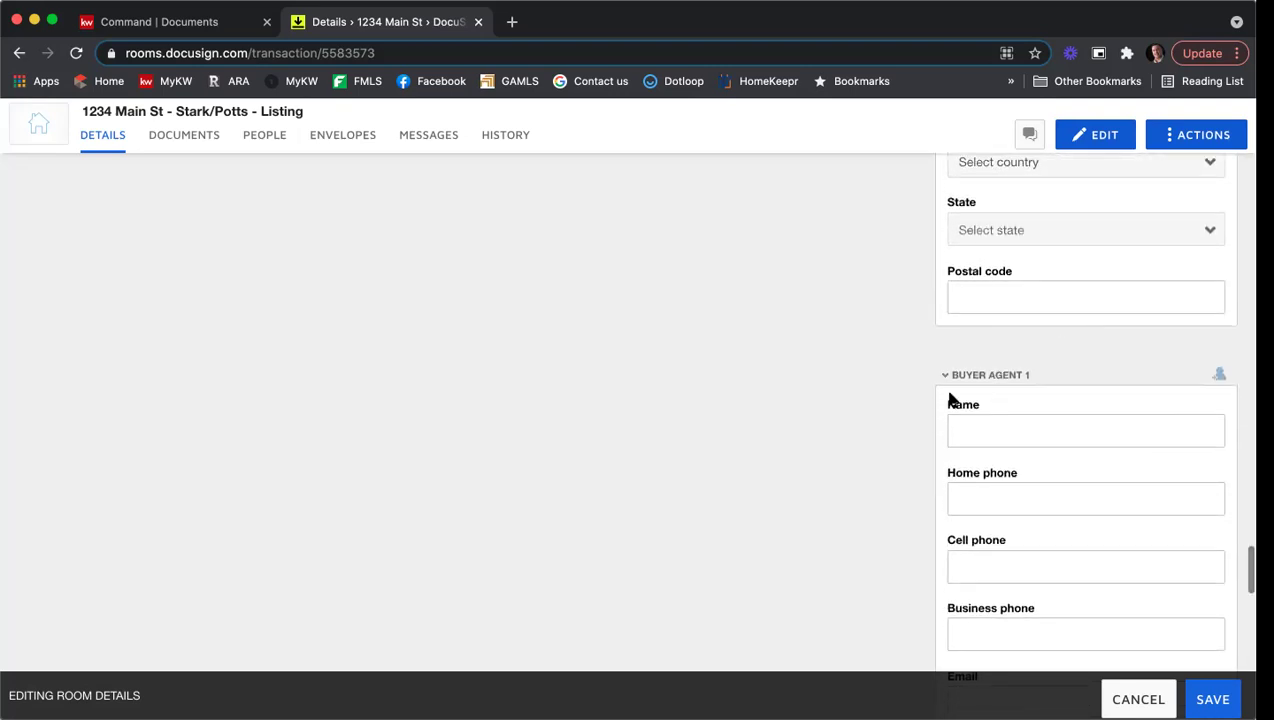
scroll(901, 410, down, 2)
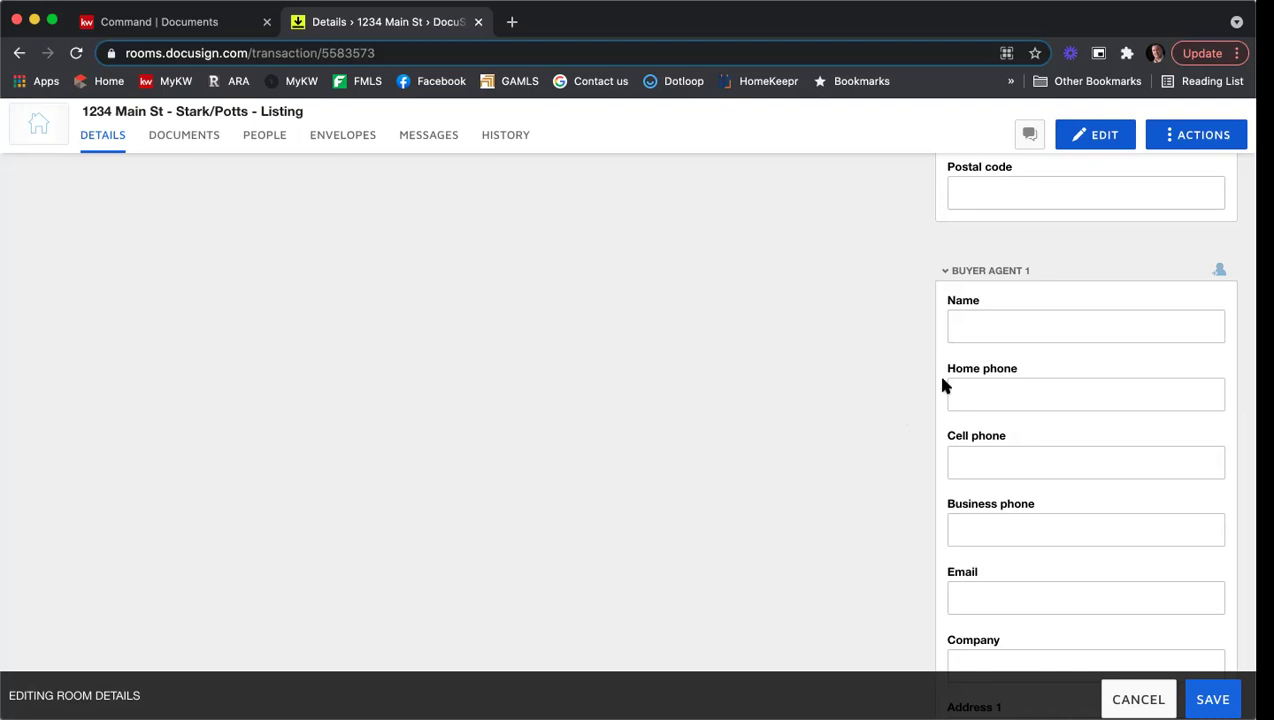
scroll(930, 288, down, 10)
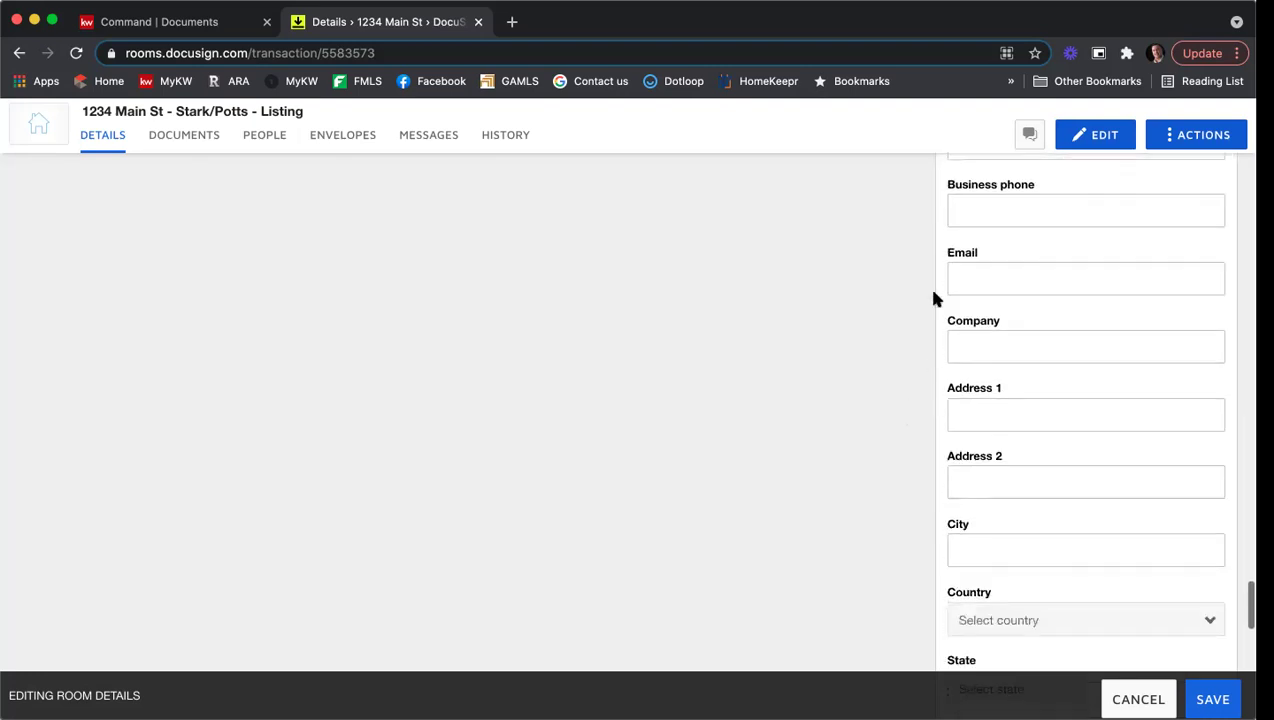
scroll(935, 298, down, 3)
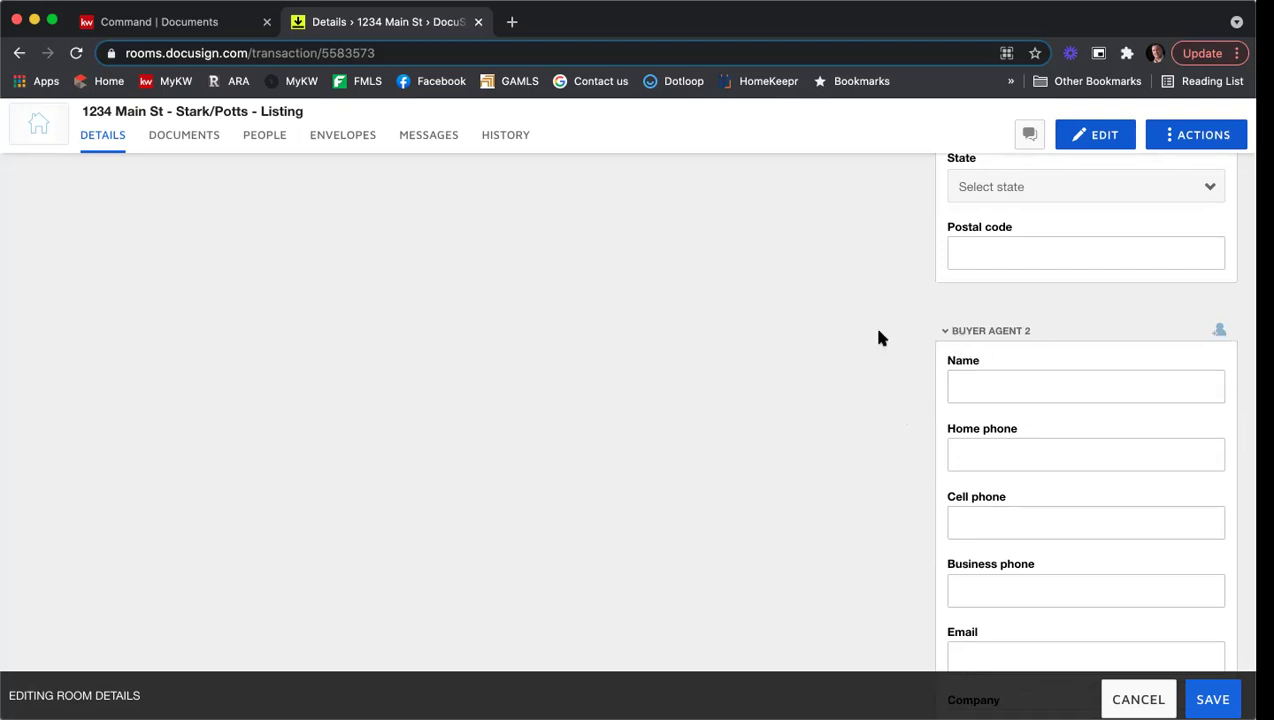
scroll(879, 336, down, 5)
scroll(879, 336, down, 3)
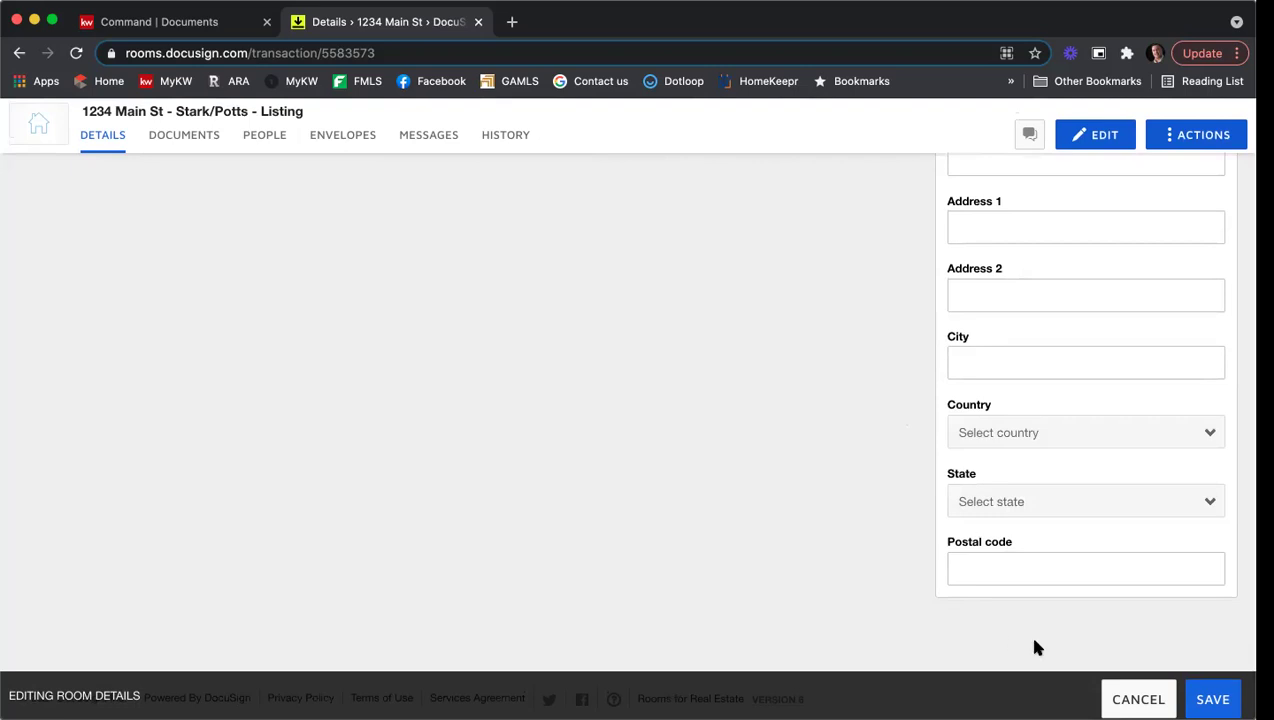
Step: Save the Edit Room Details form so the room shows USD and MLS ID 123456789
click(1212, 699)
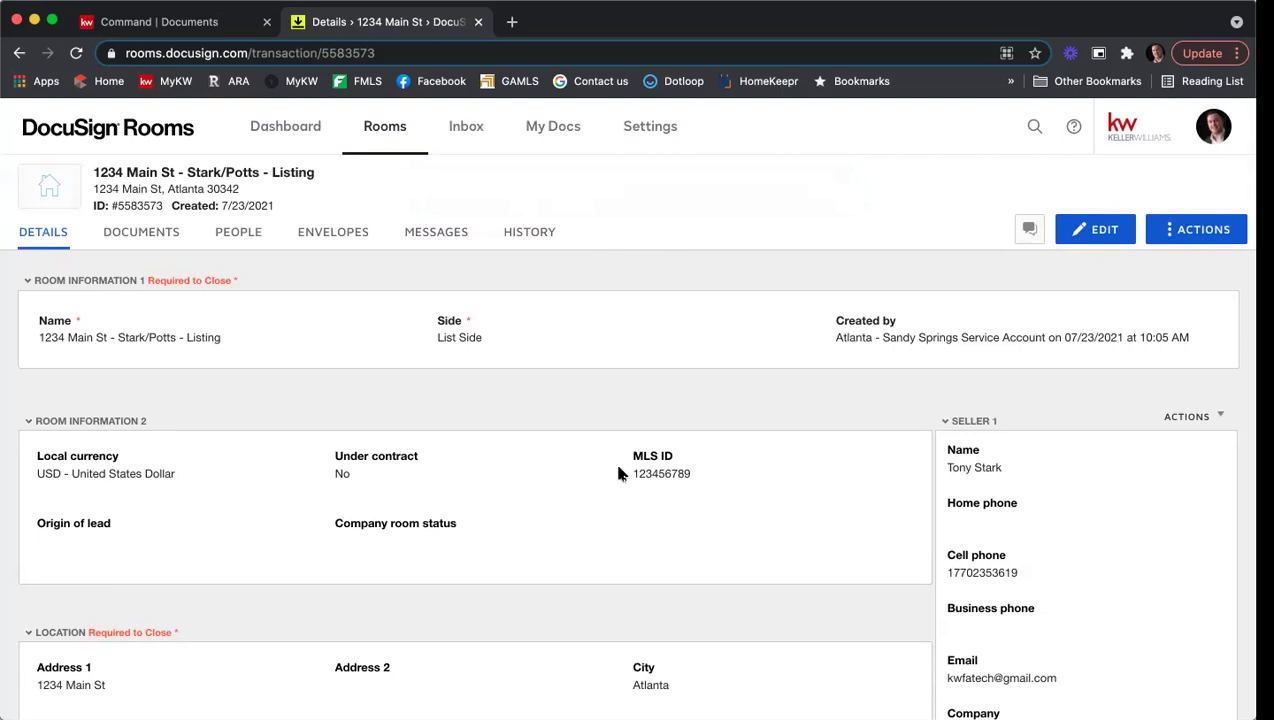
Step: Open the room's Documents tab and show the + ADD document source options
click(128, 240)
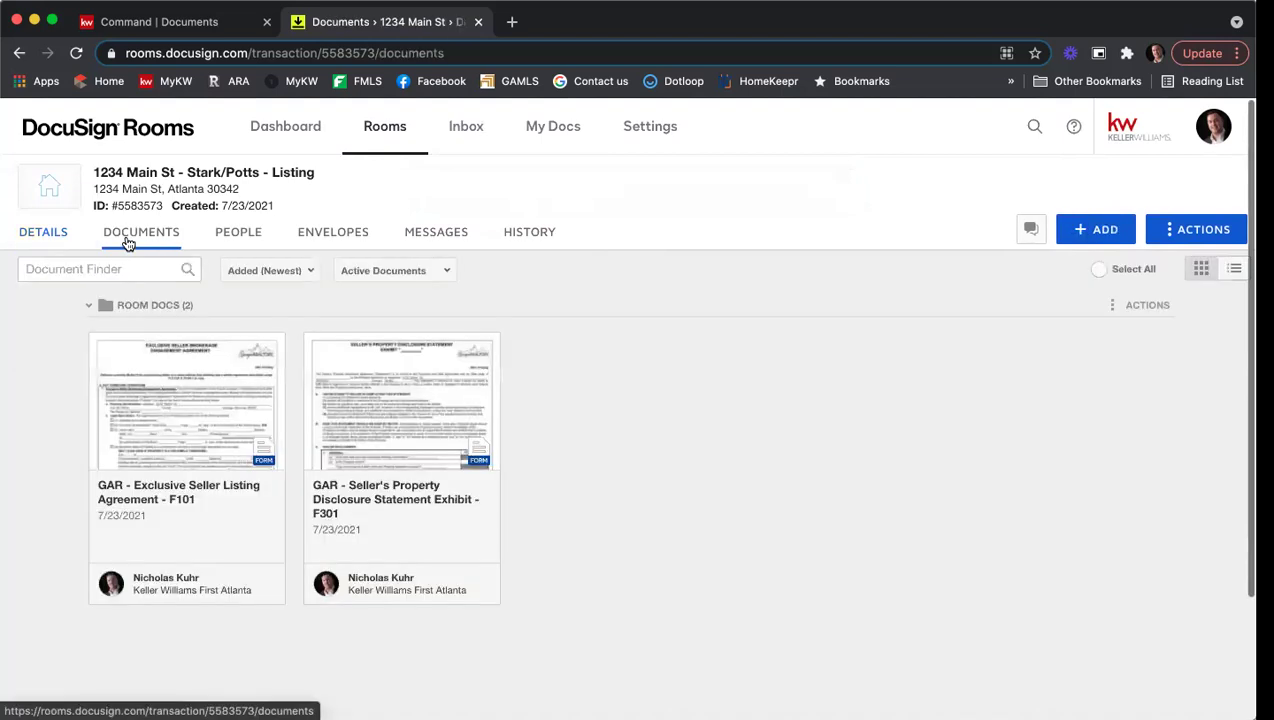
scroll(708, 444, down, 1)
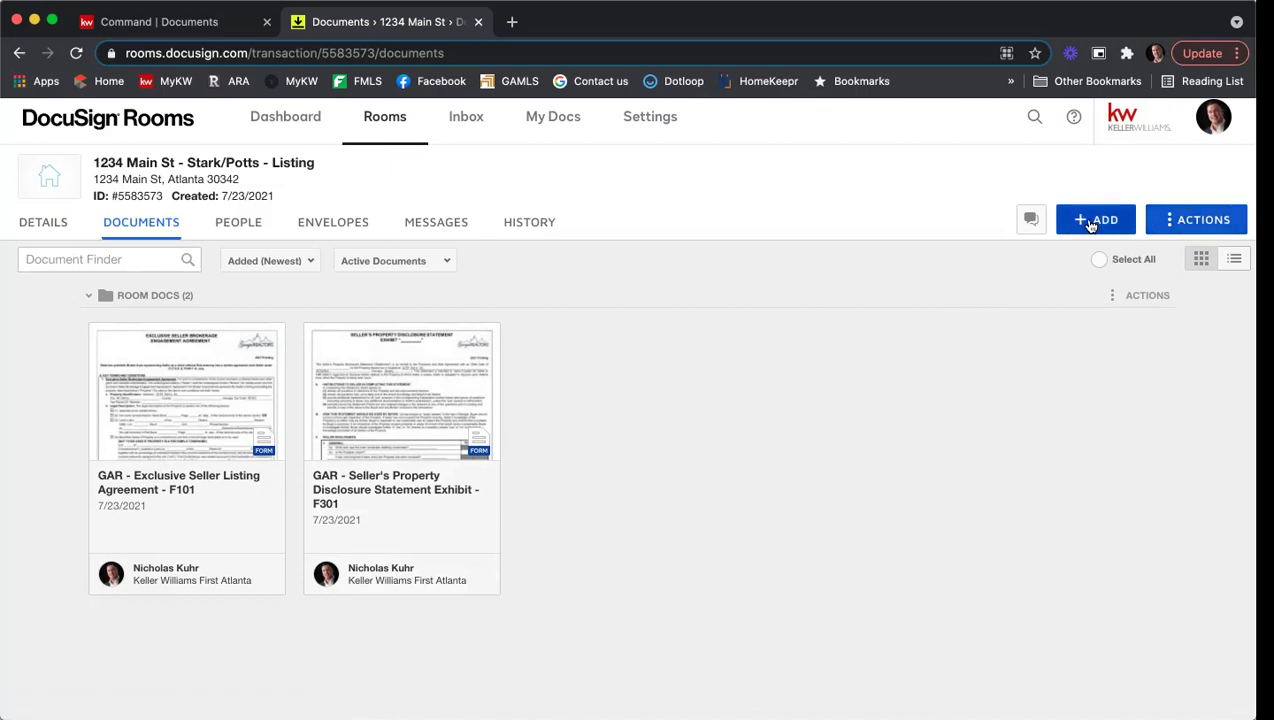
click(1091, 222)
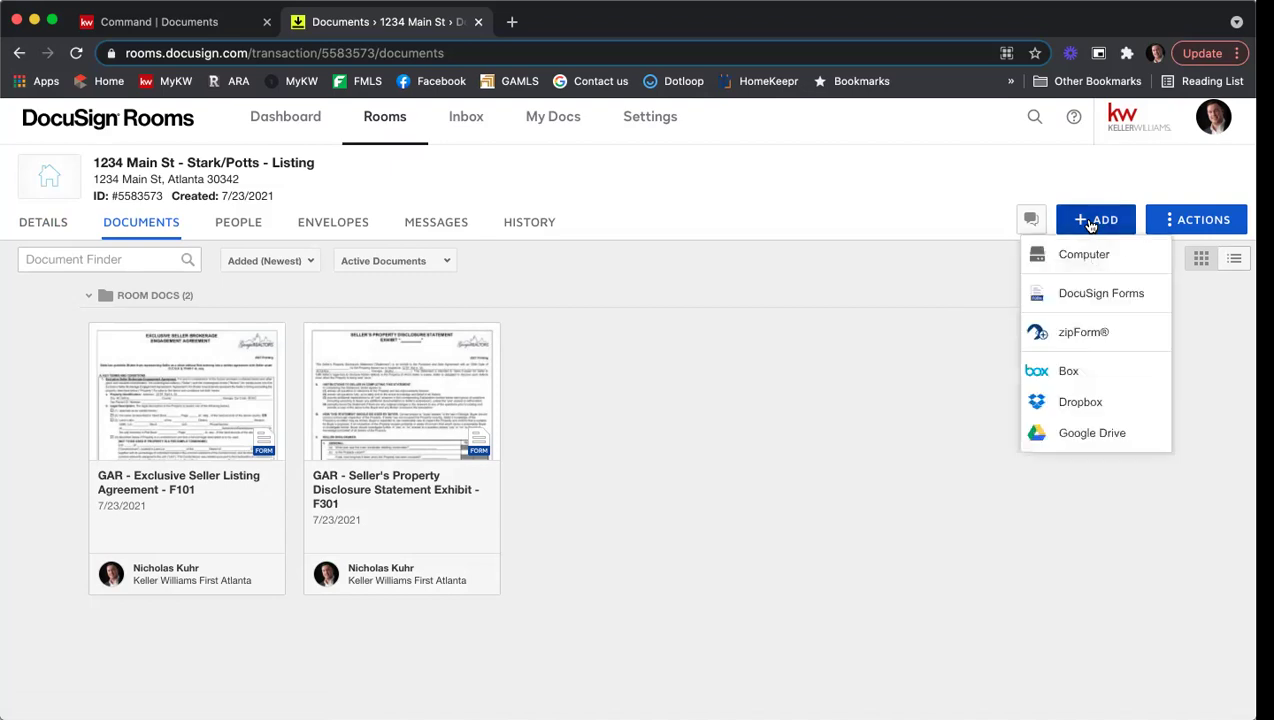
Step: In DocuSign Forms' GAR library, search 'community' and select form F322
click(1085, 292)
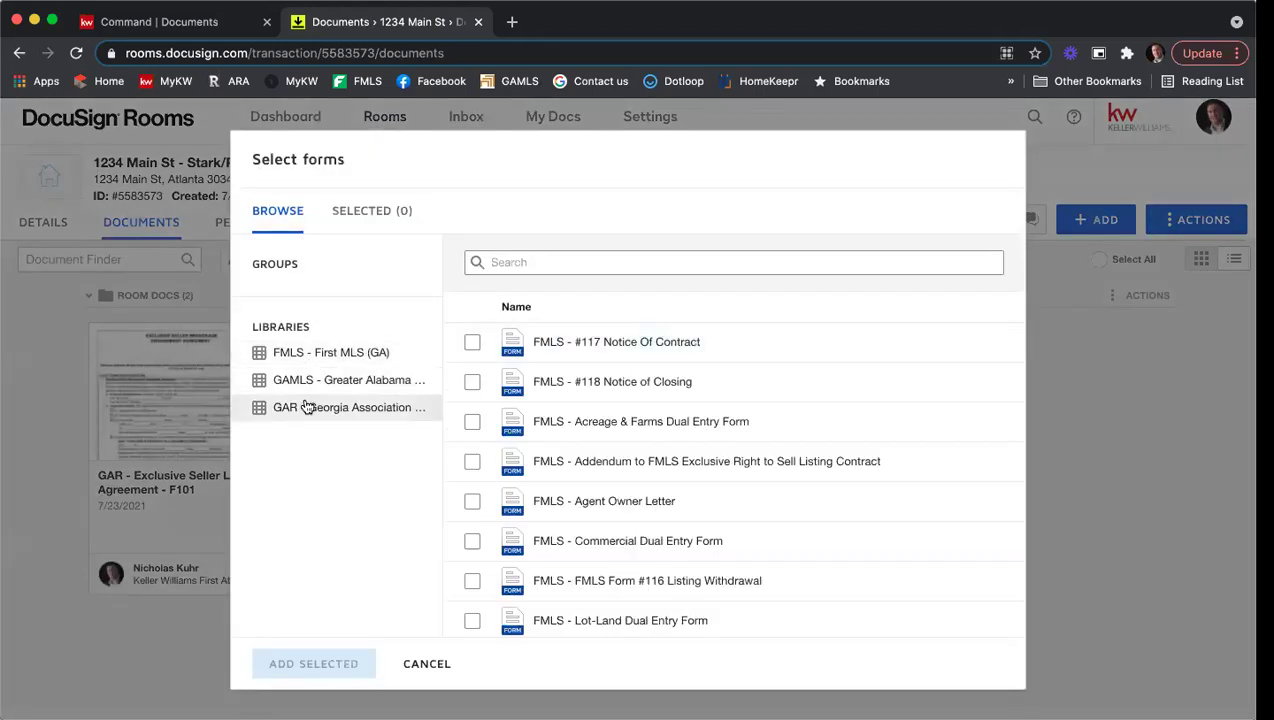
click(312, 410)
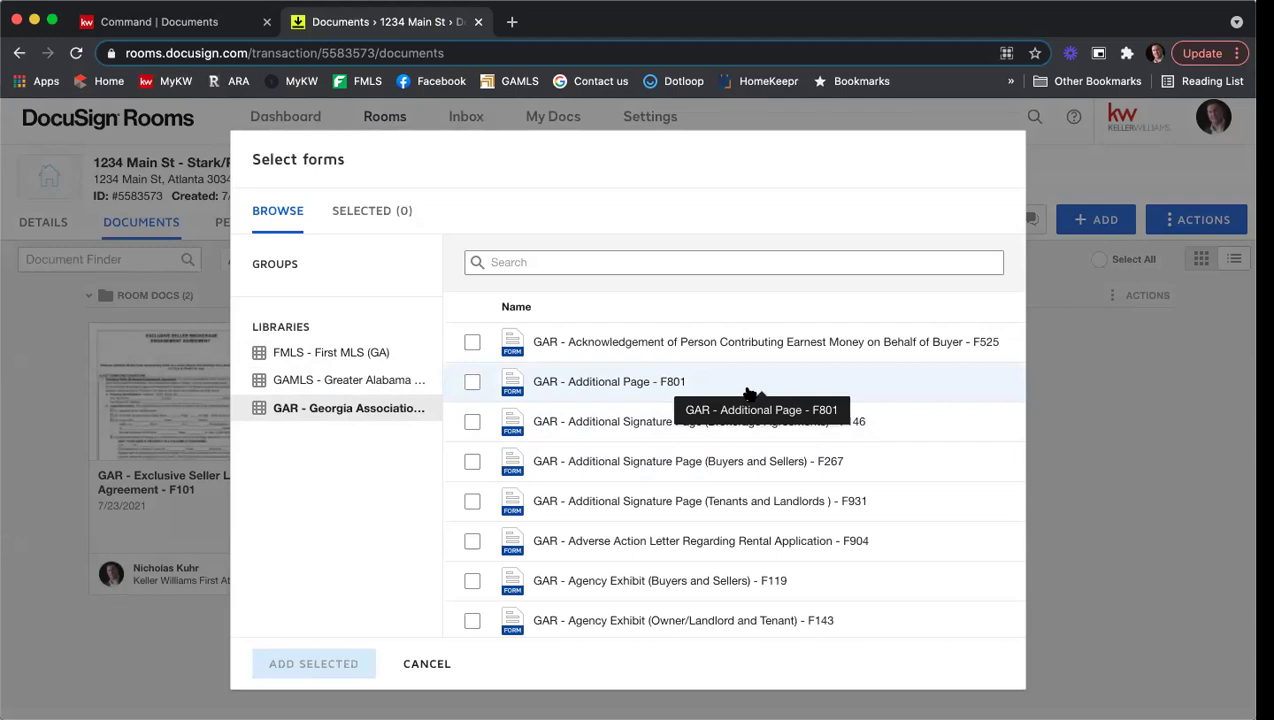
scroll(748, 395, down, 15)
scroll(745, 403, up, 15)
click(582, 258)
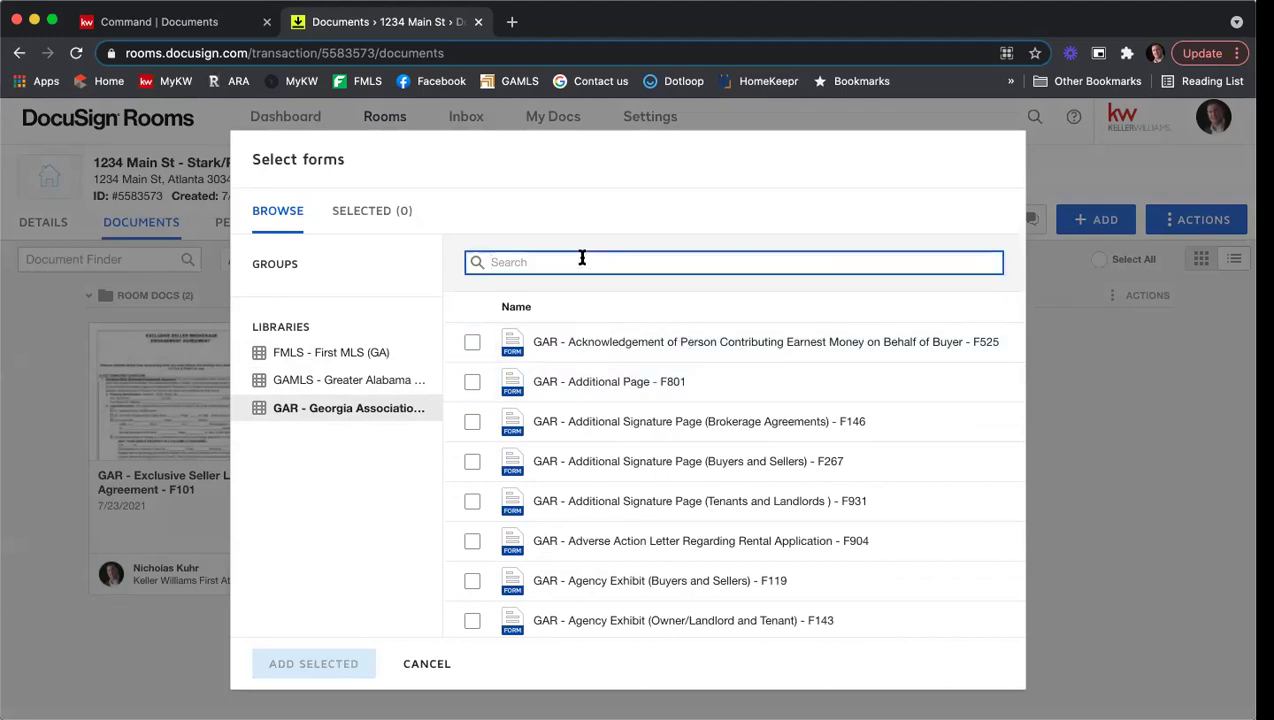
text(community)
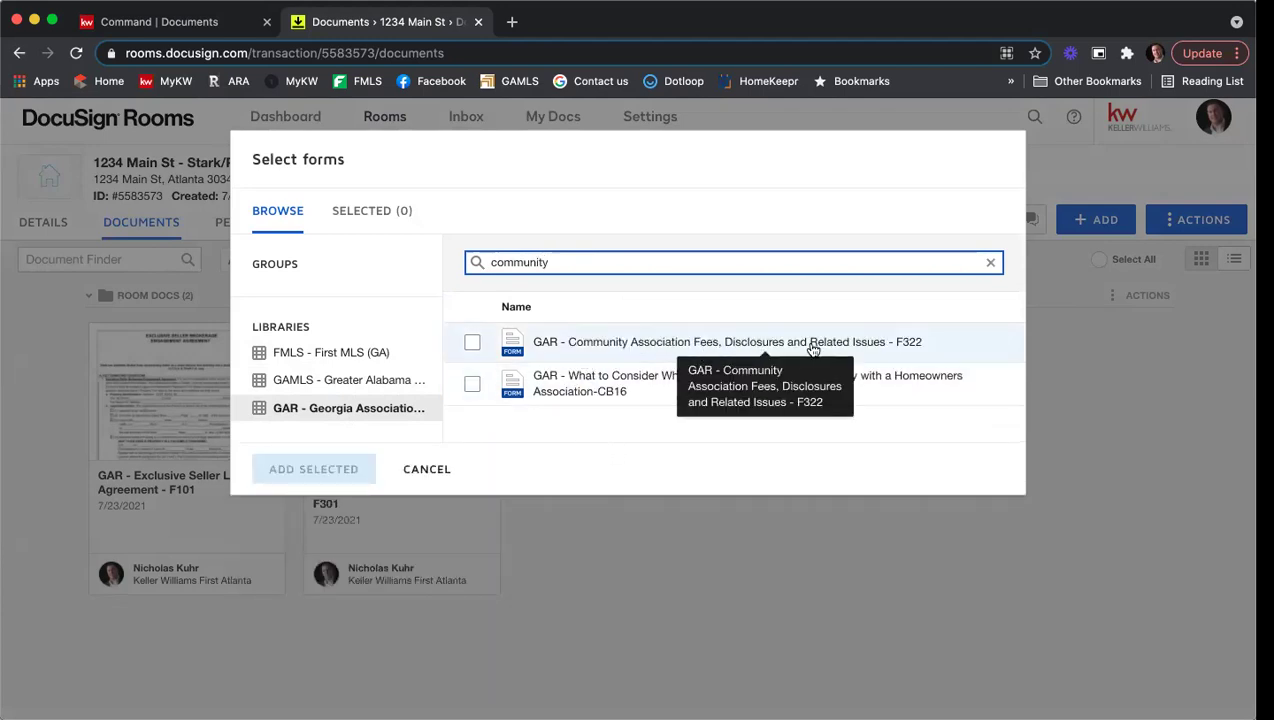
click(473, 343)
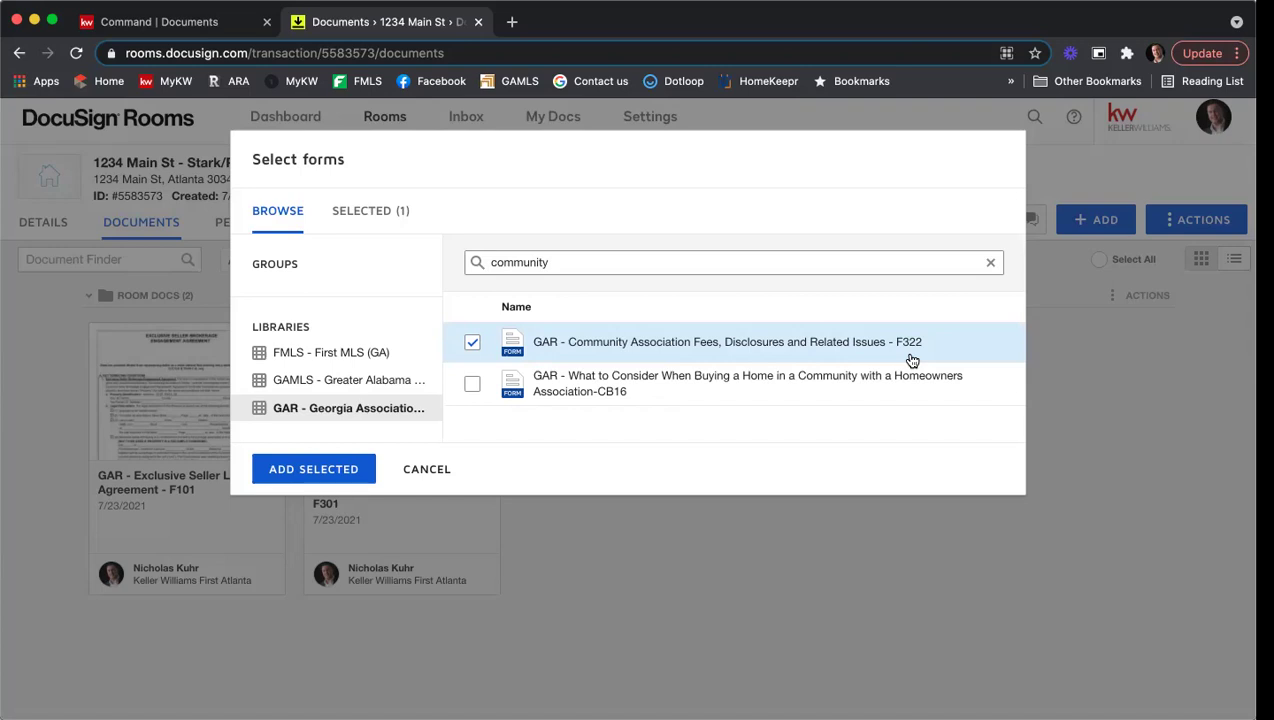
Step: Search GAR forms for 'seller's proper', confirm F301 is in use, then clear the search
double_click(503, 262)
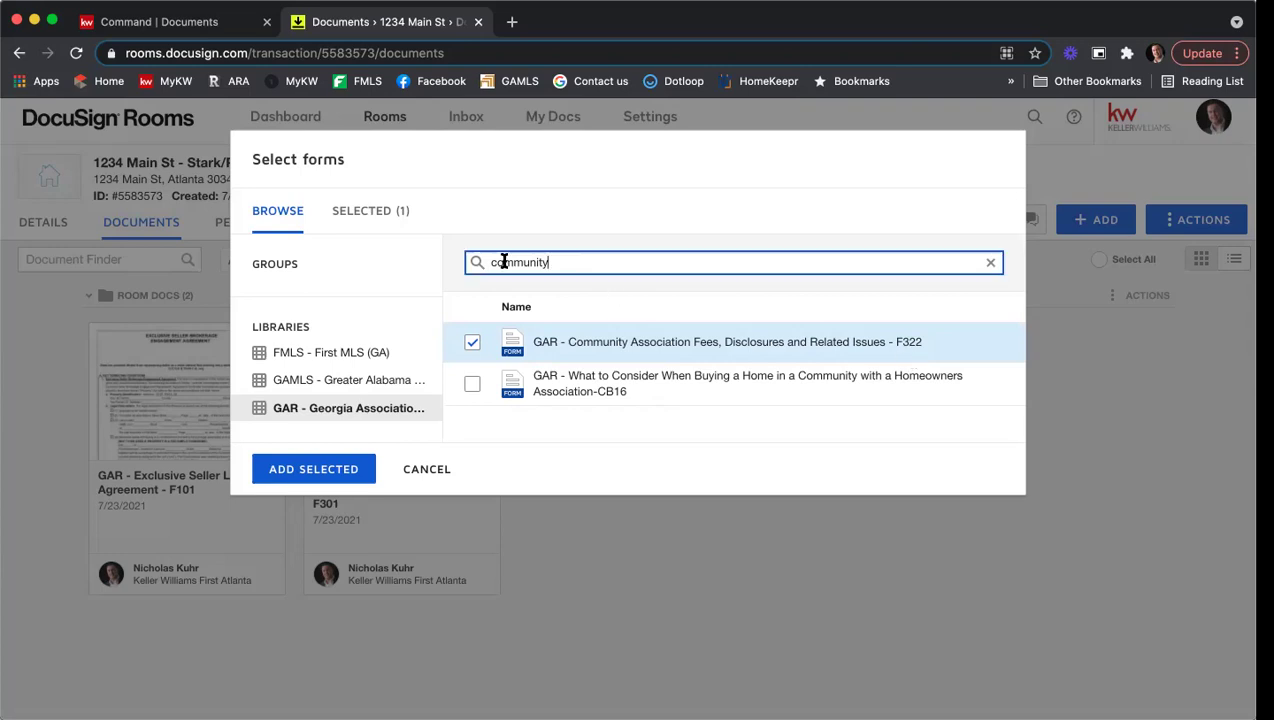
text(seller's proper)
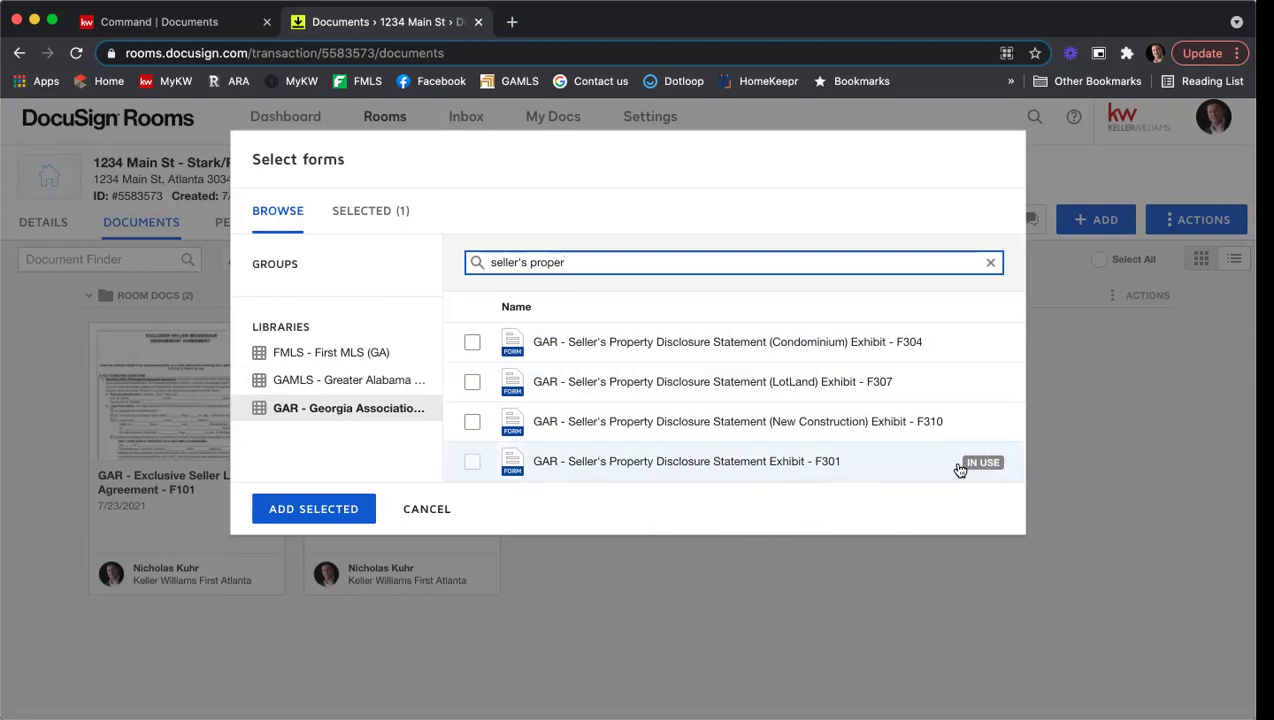
drag(580, 262, 480, 263)
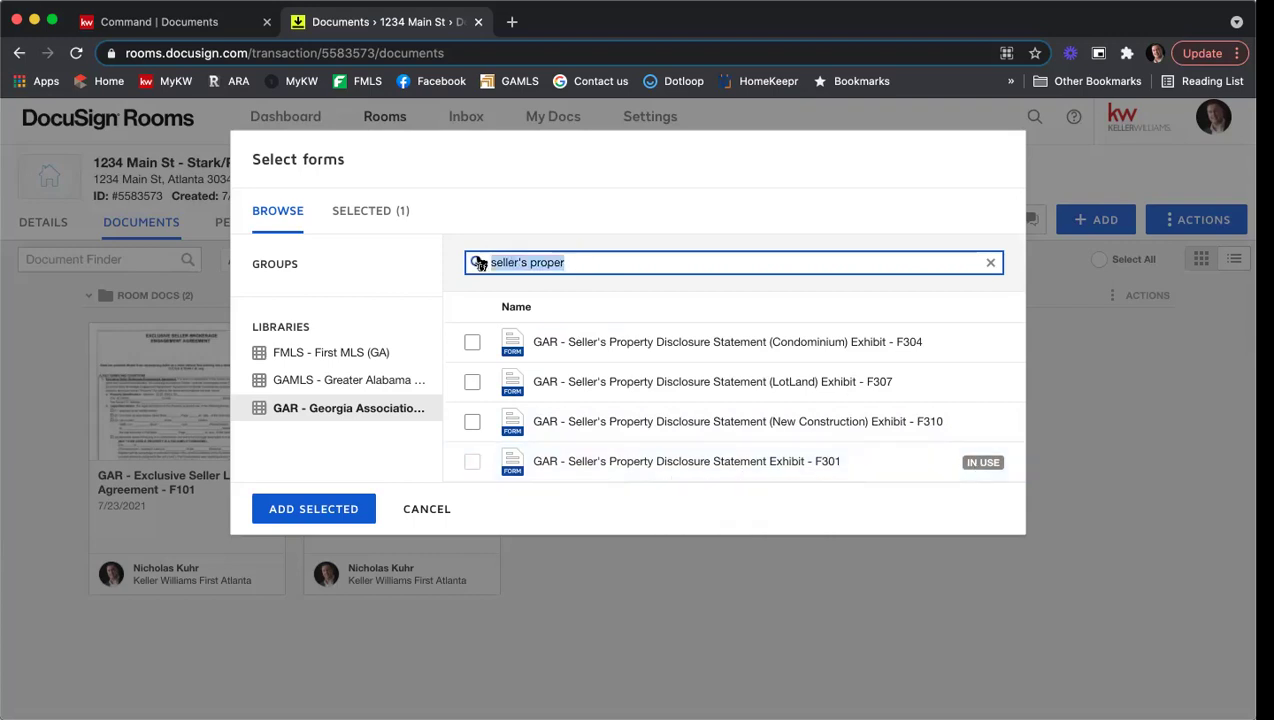
key(BackSpace)
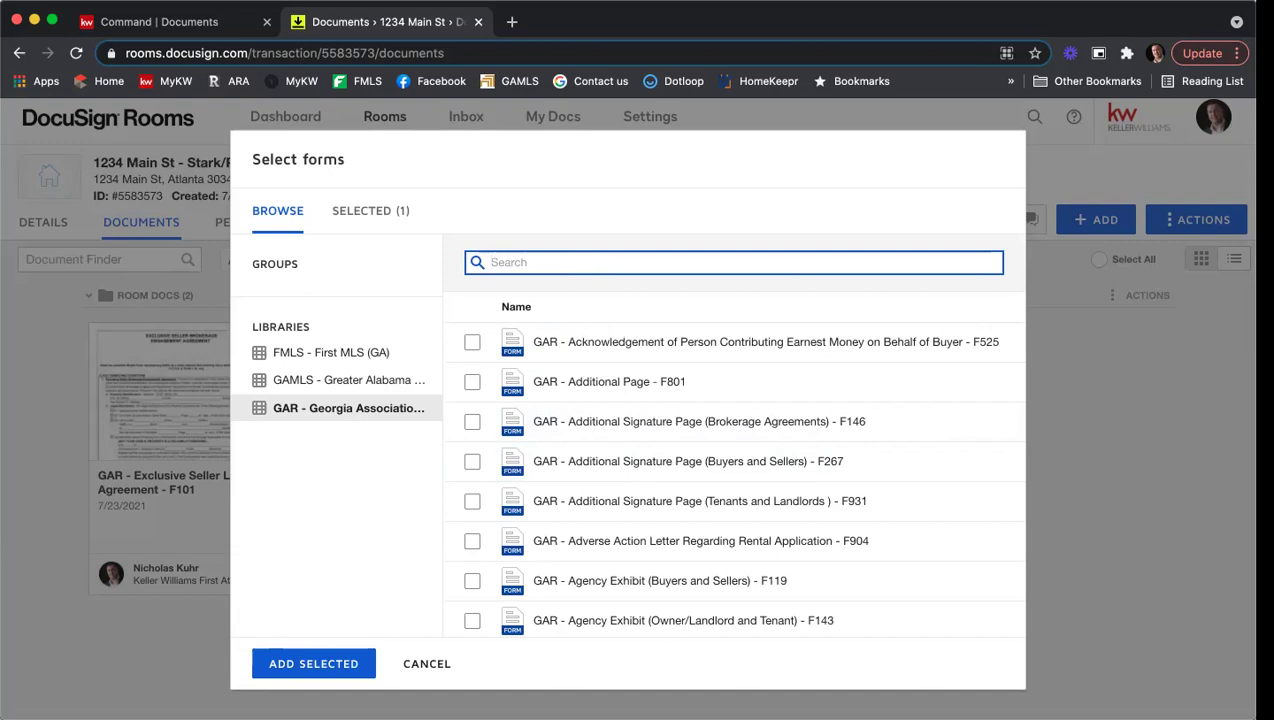
Step: Search 'f201', check the Purchase and Sale Agreement F201, and review both selected forms
text(f201)
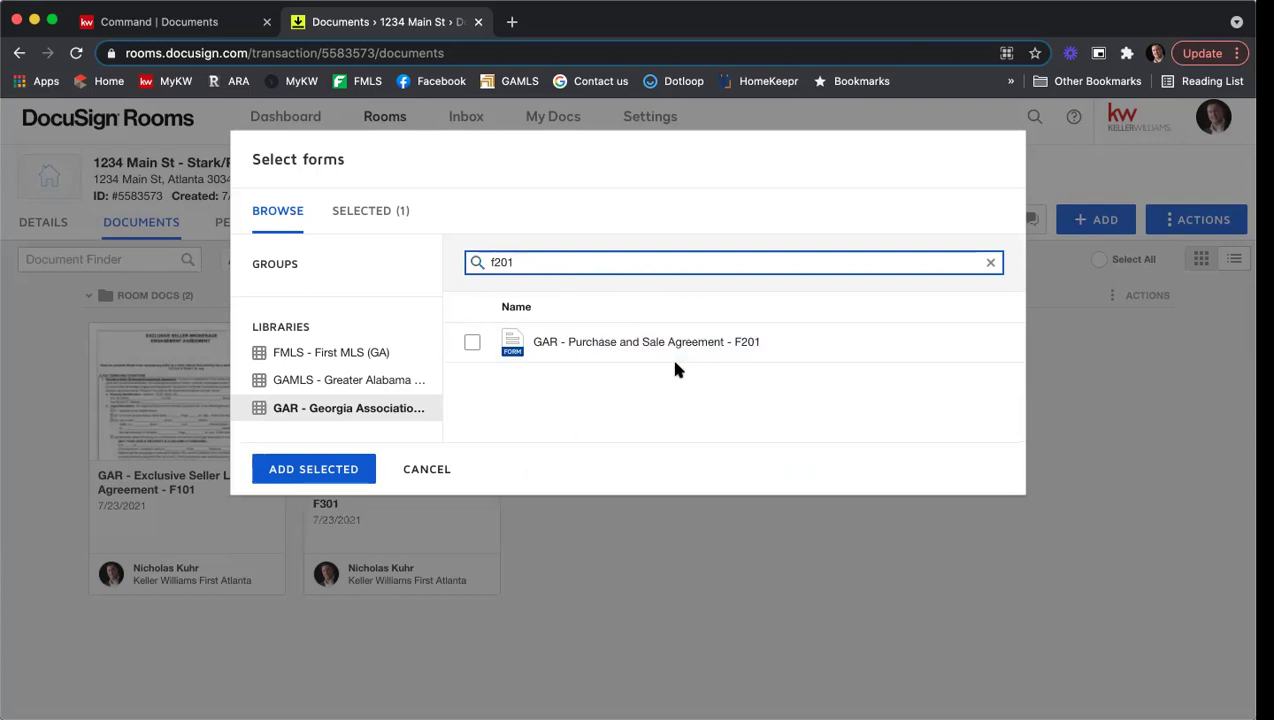
click(475, 345)
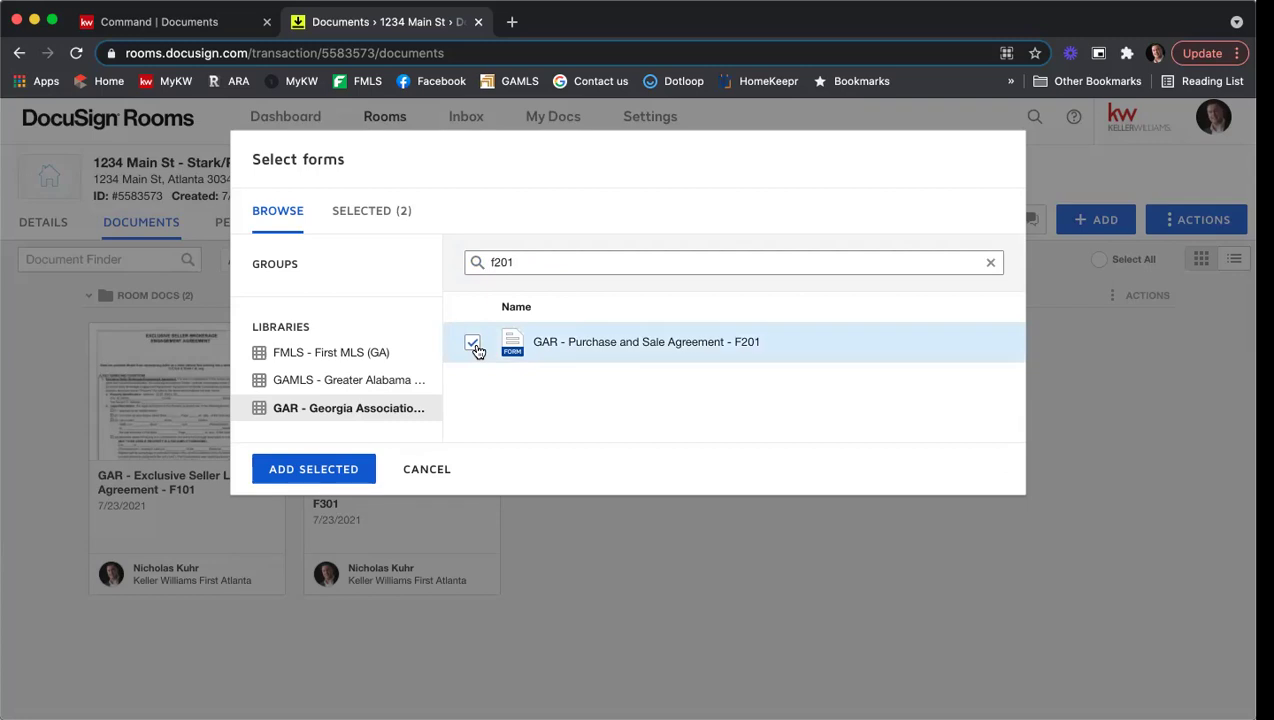
click(386, 214)
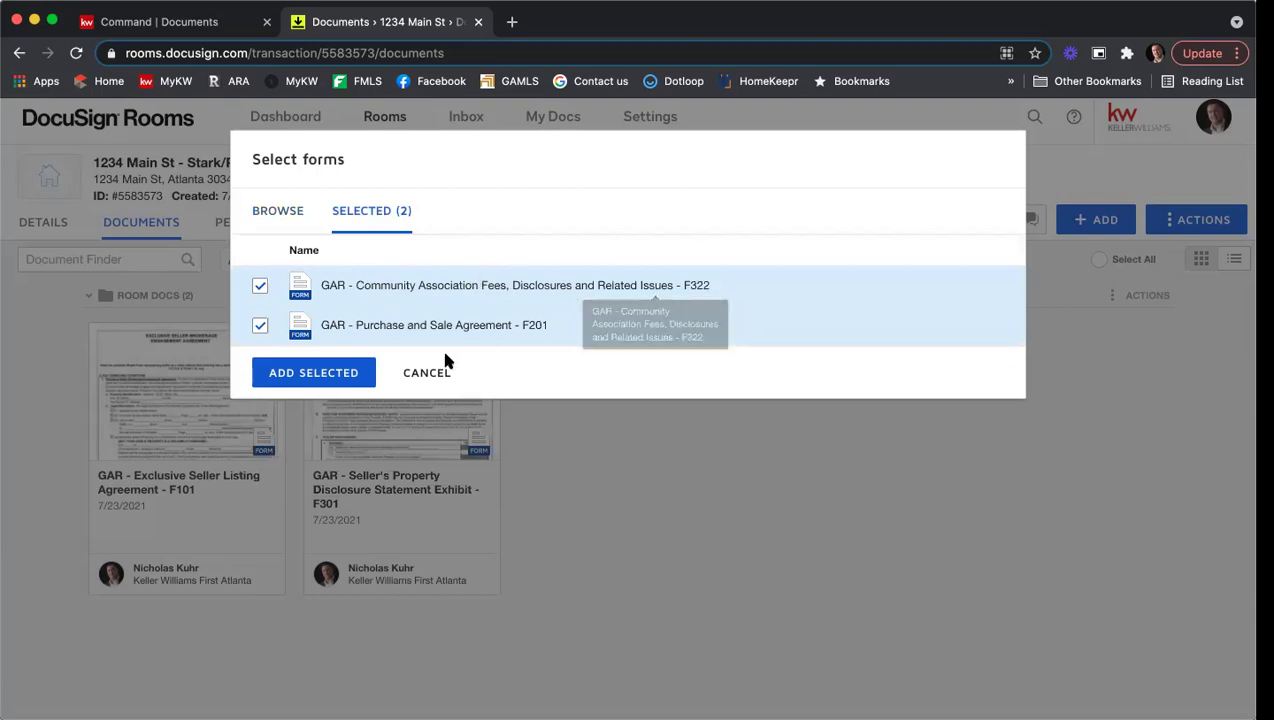
Step: Add the selected F322 and F201 forms to the room's documents
click(327, 380)
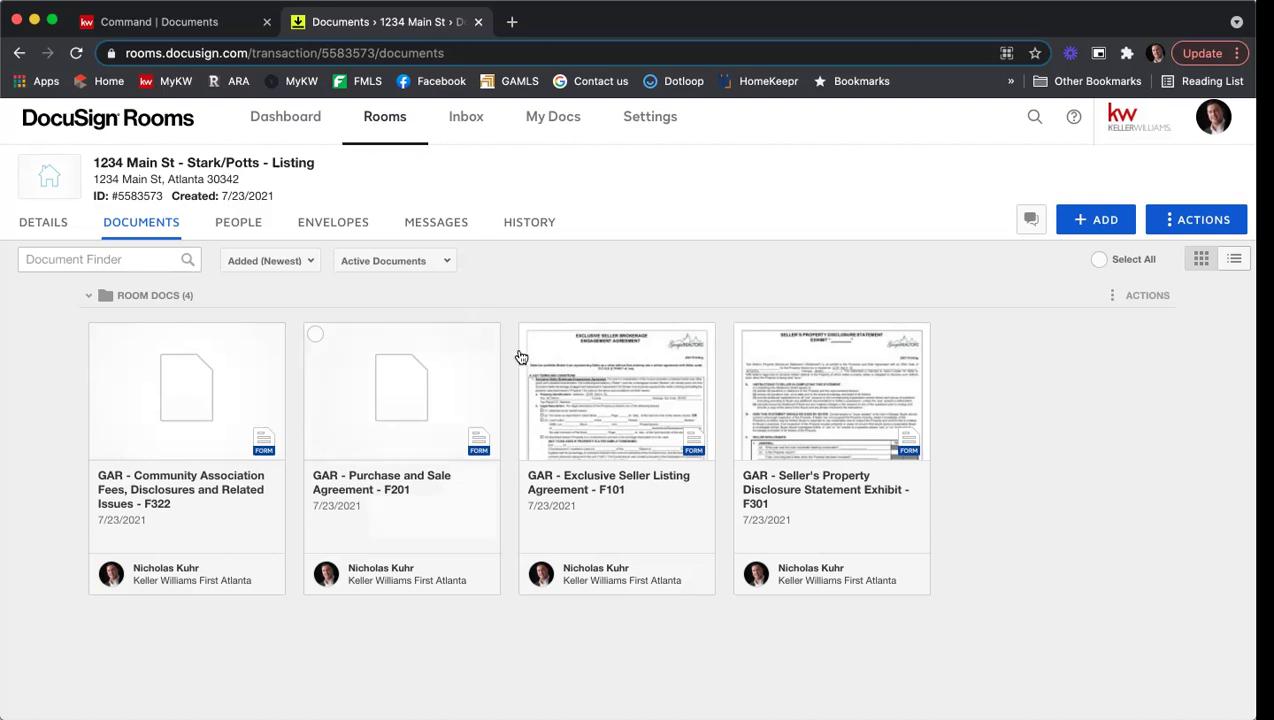
Step: Create a new folder named 'Listing Agreement' from the room's Actions menu
click(1197, 228)
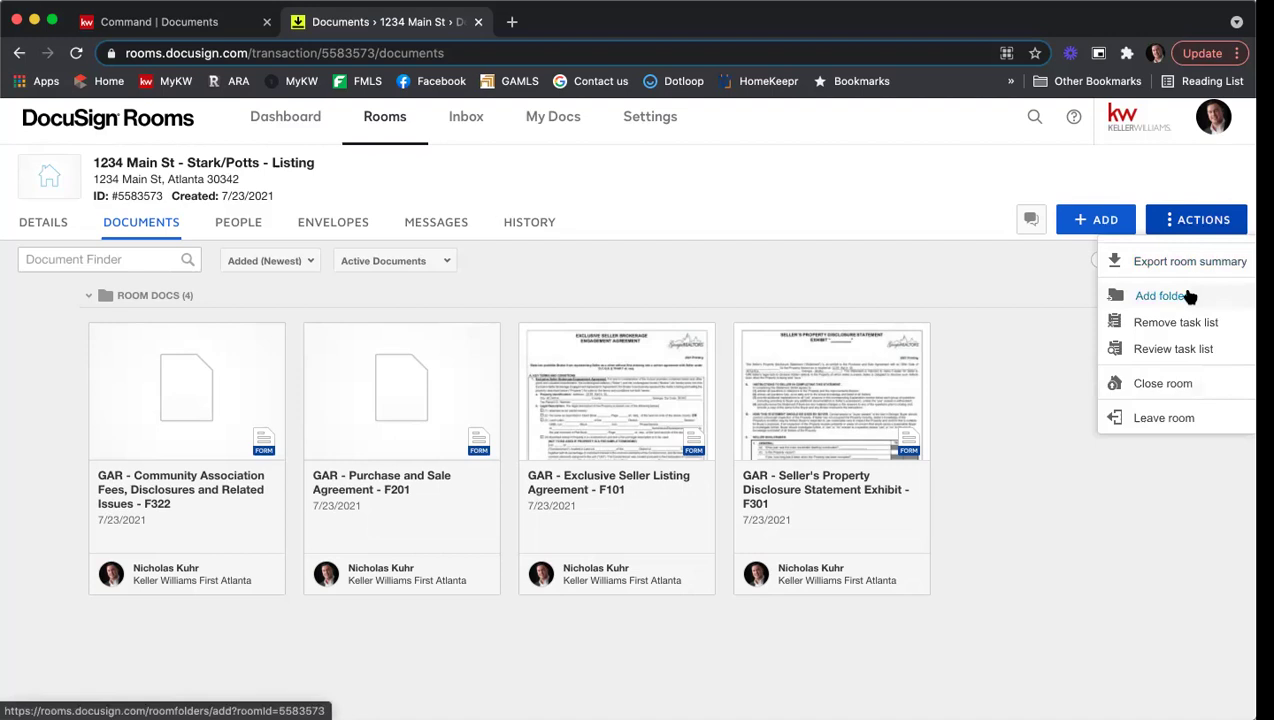
click(1162, 296)
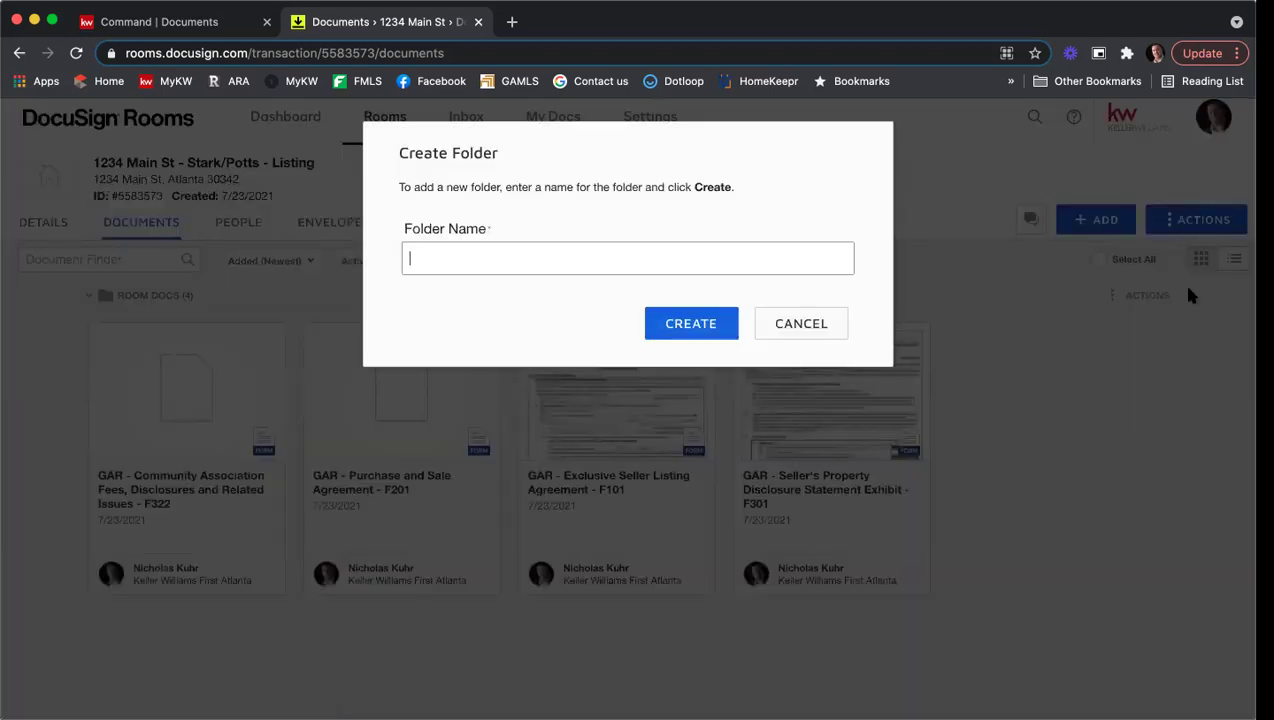
text(Listing Agreement)
click(725, 328)
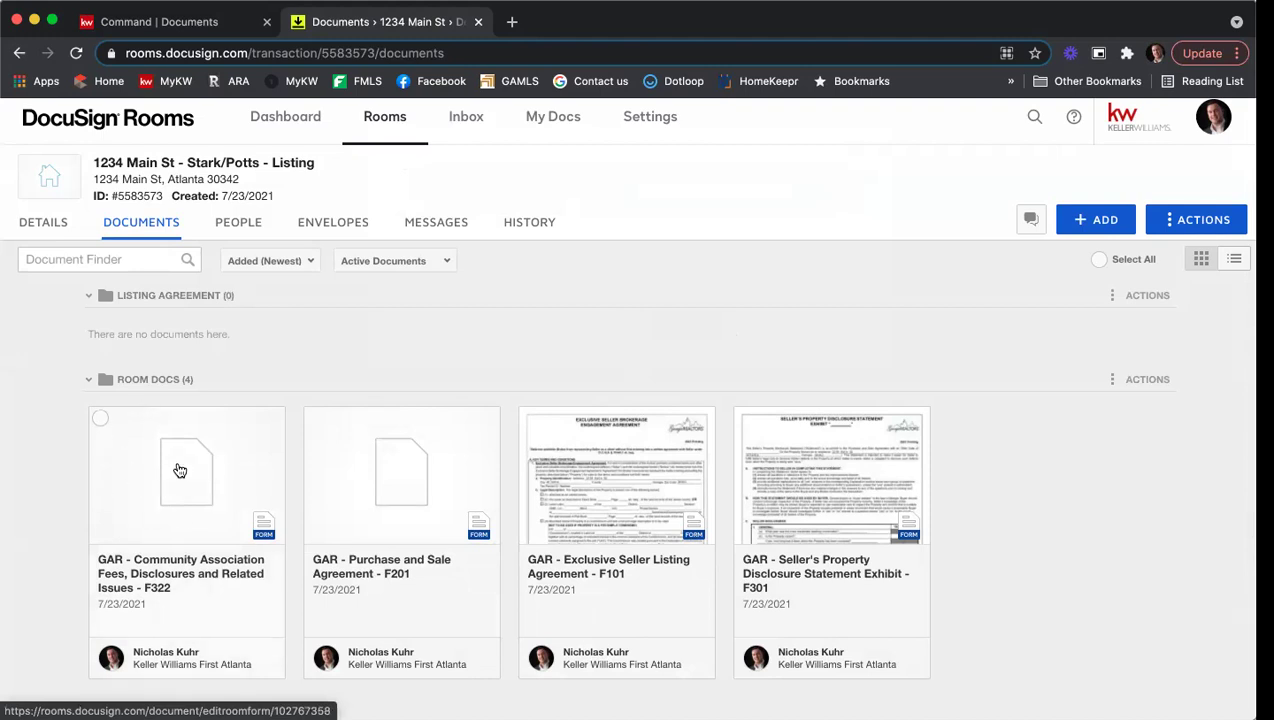
Step: Drag the F322 Community Association Fees form into the Listing Agreement folder
drag(207, 438, 236, 354)
drag(246, 285, 247, 280)
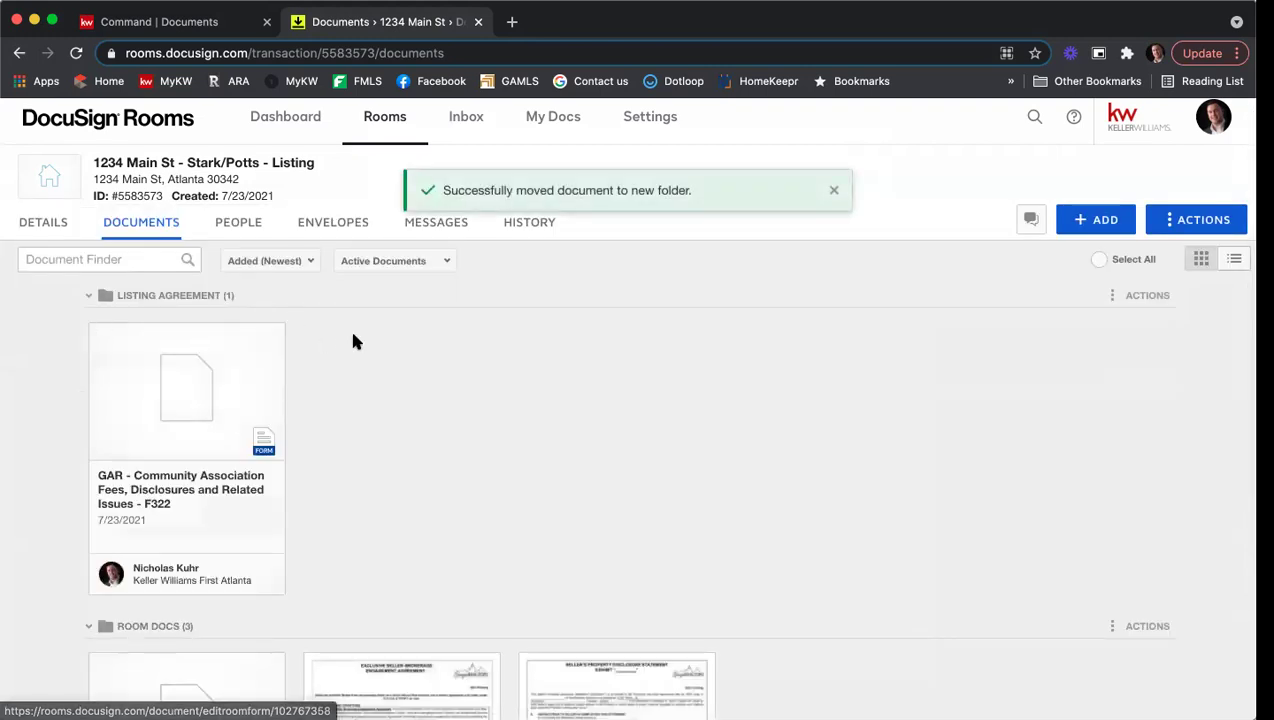
scroll(352, 338, down, 3)
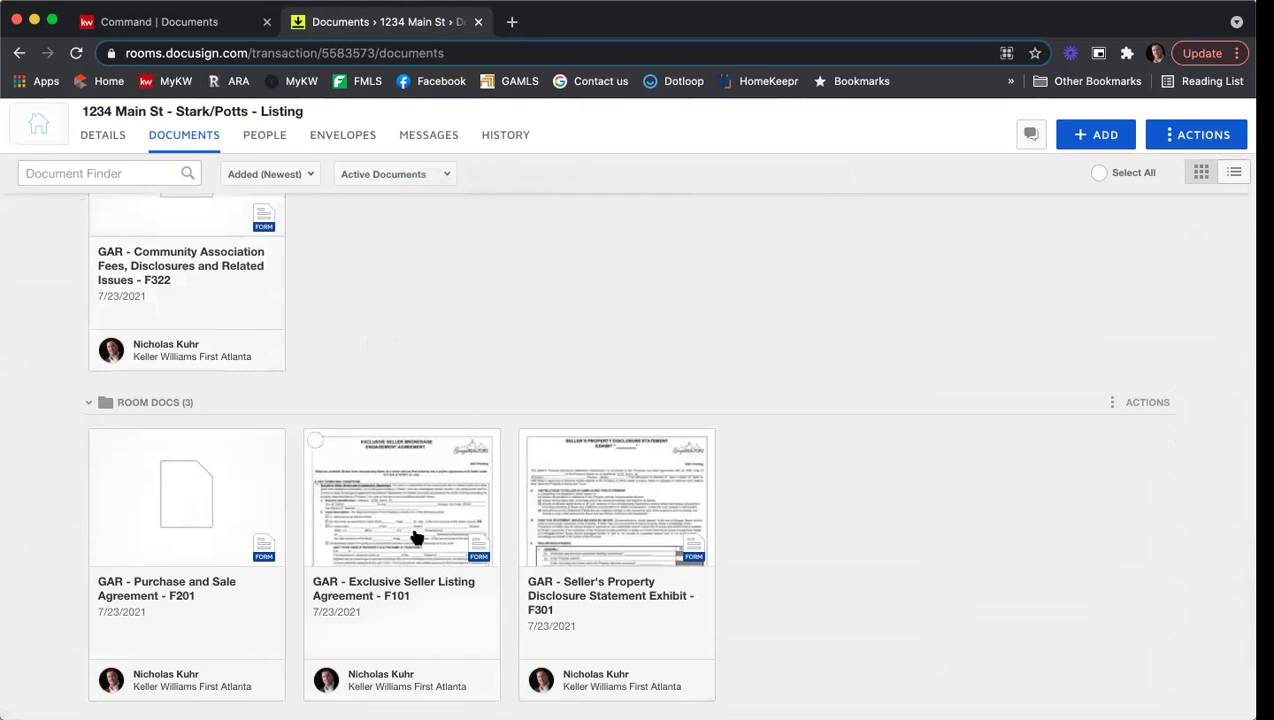
Step: Select the F101 and F301 forms and open the Move Document(s) dialog
click(315, 441)
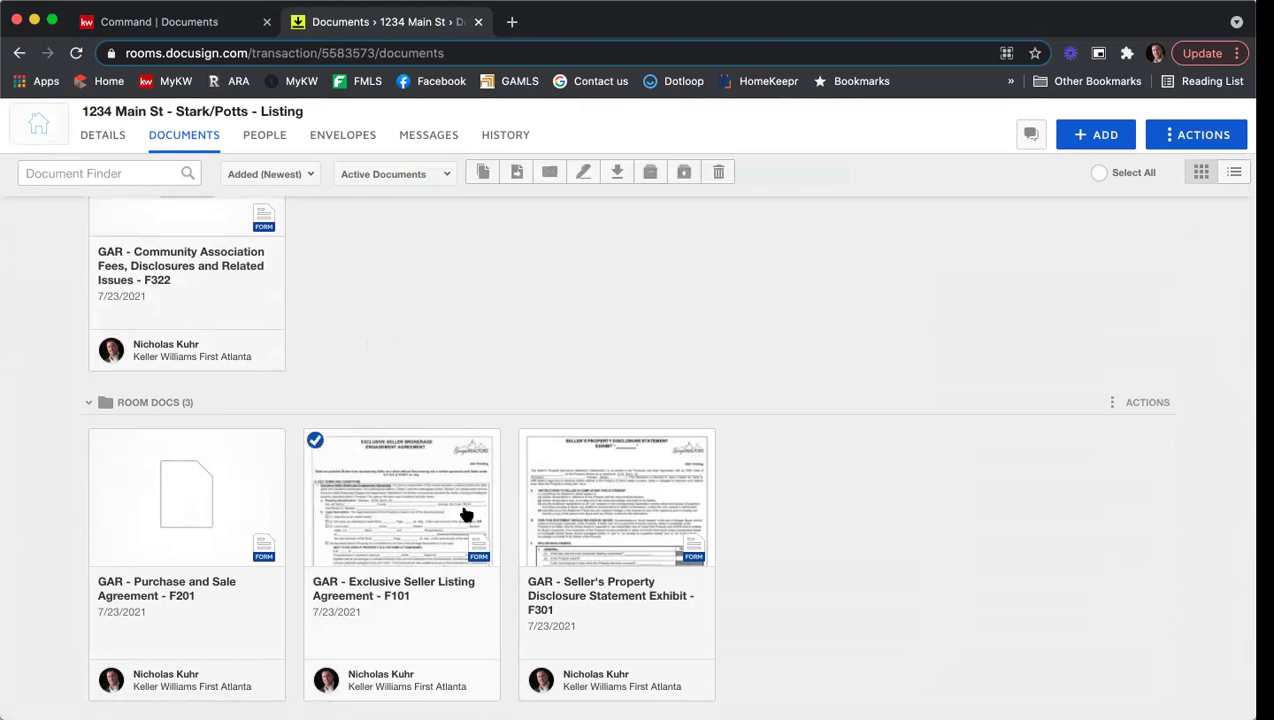
click(530, 440)
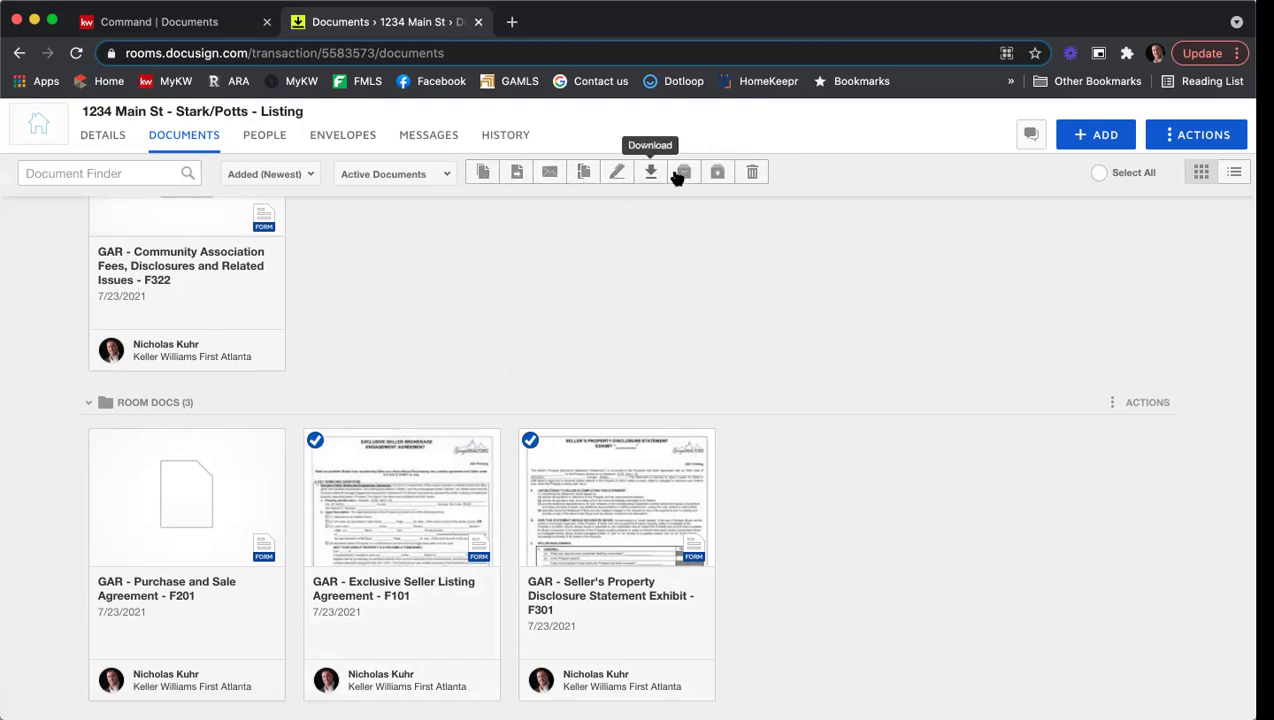
click(517, 176)
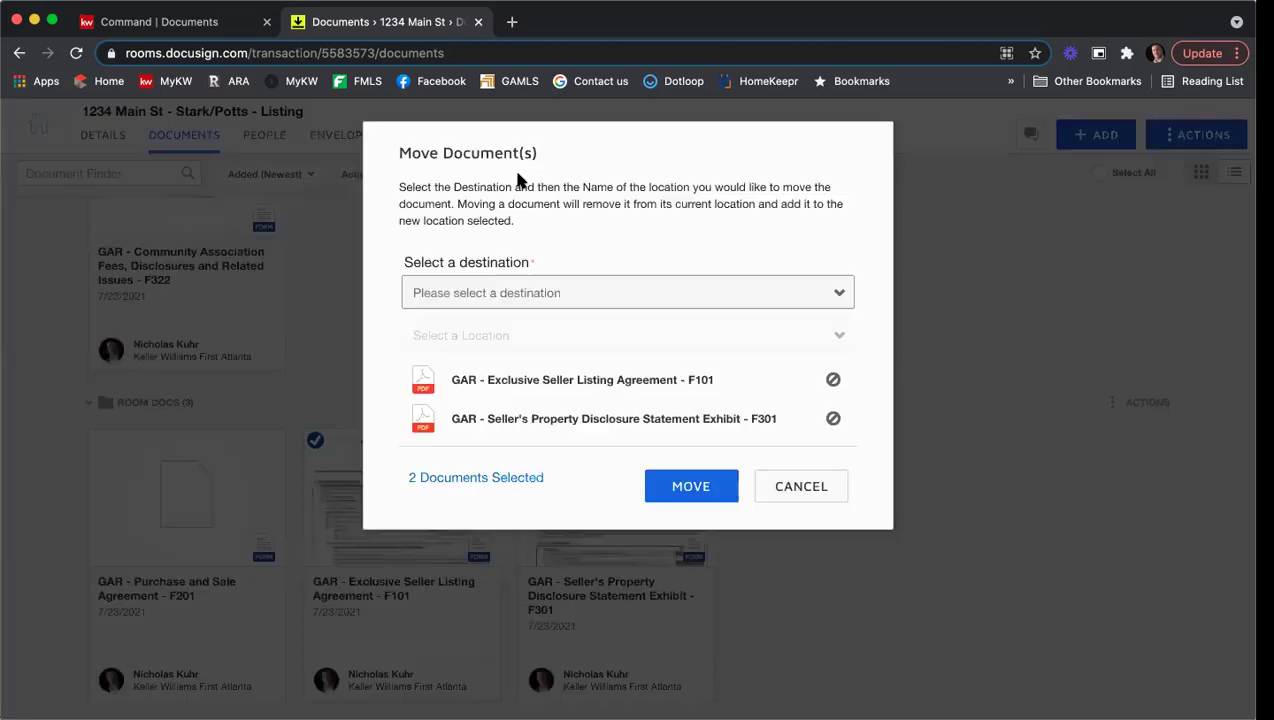
Step: Move F101 and F301 to the Listing Agreement folder in the current room
click(549, 292)
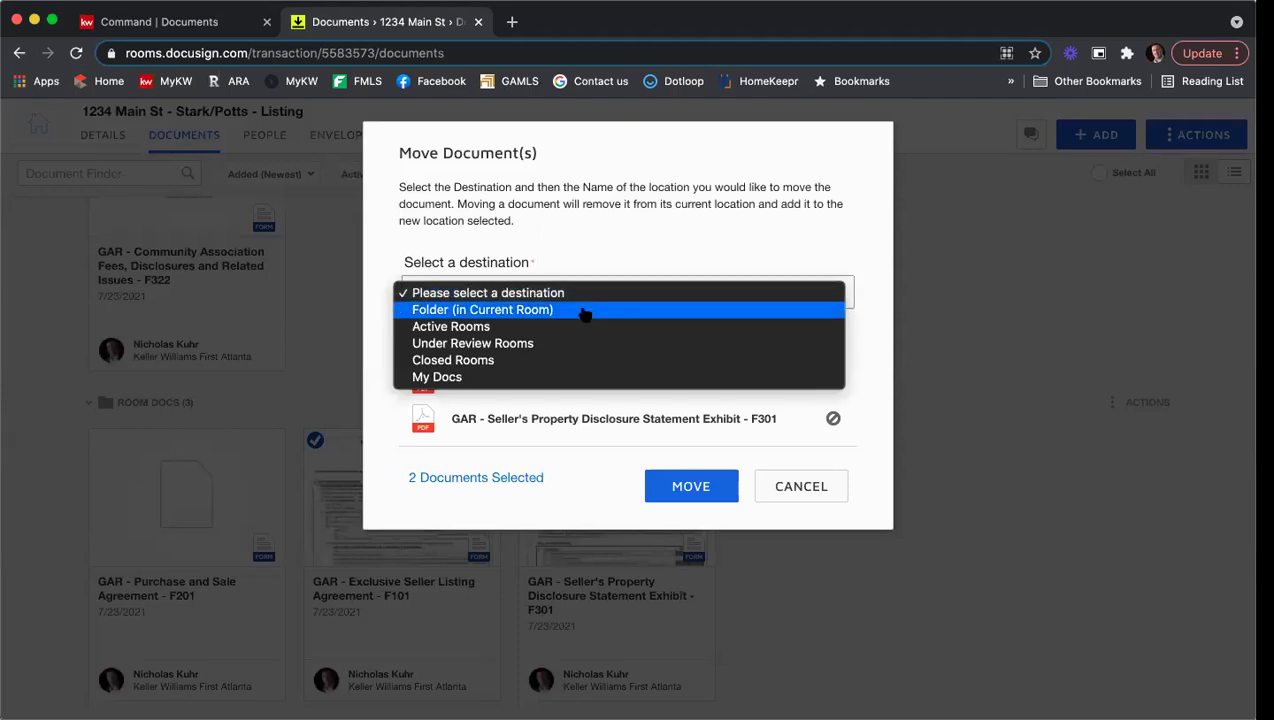
click(580, 311)
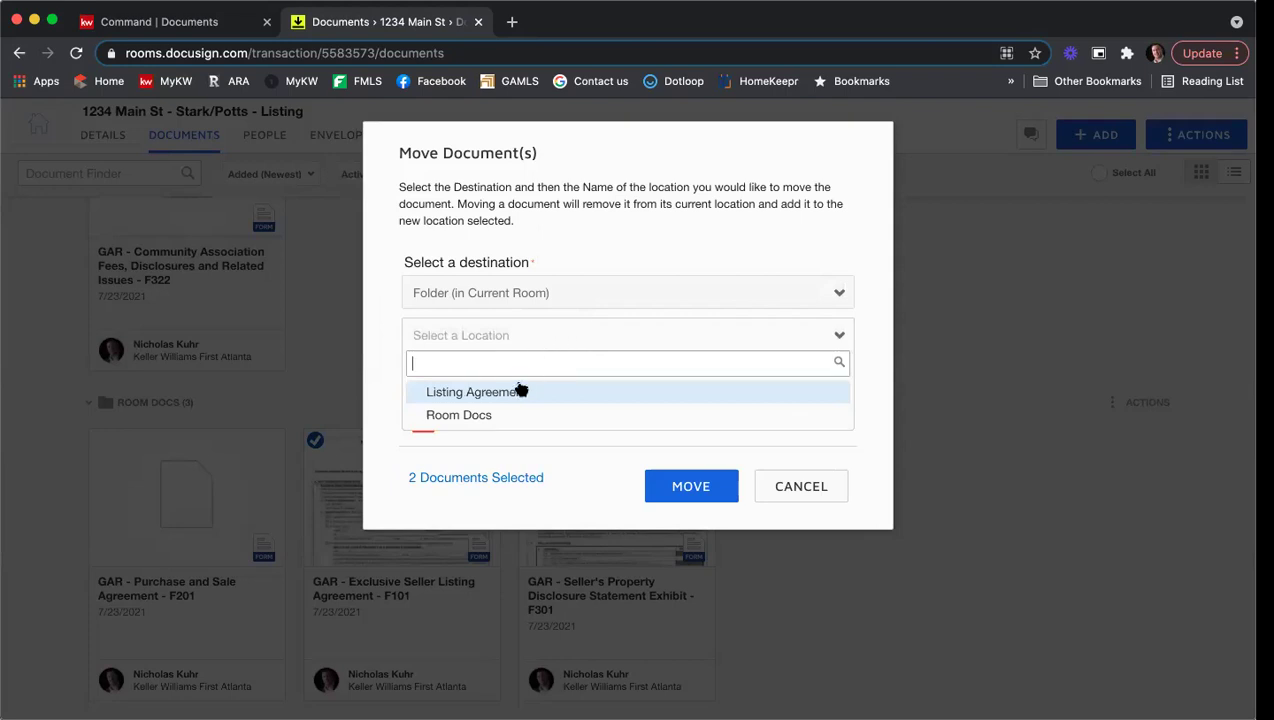
click(506, 396)
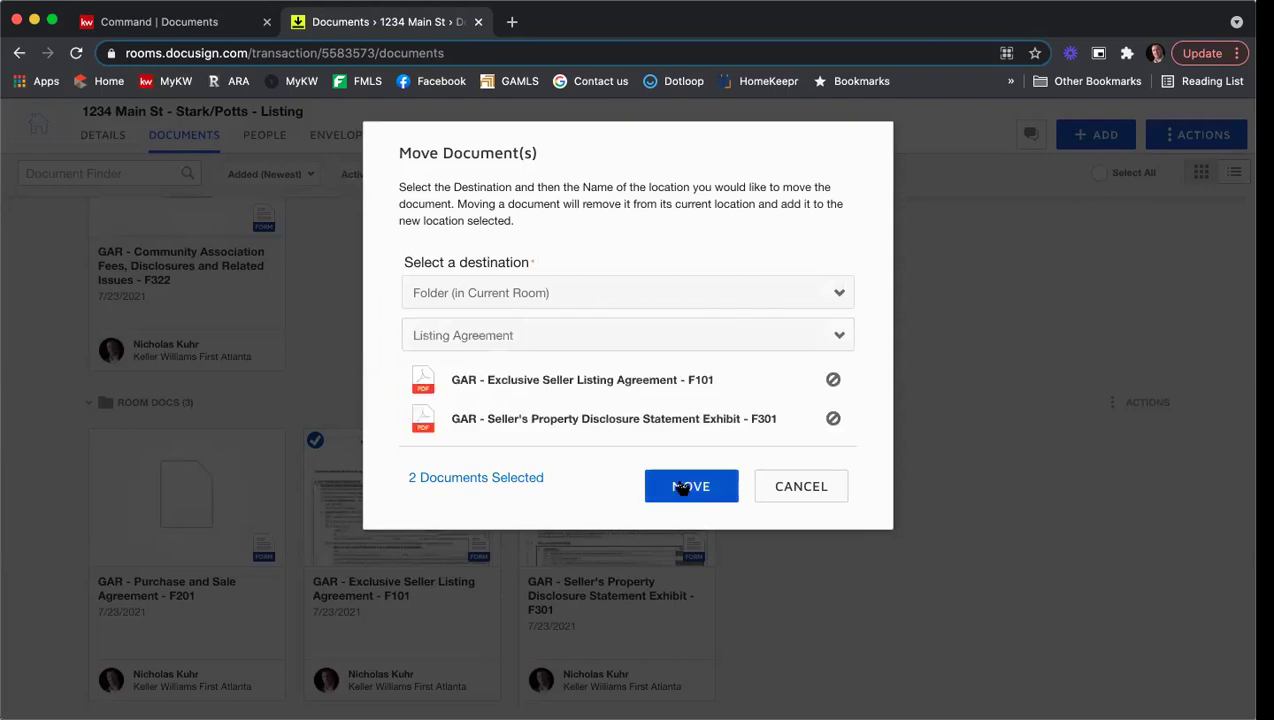
click(680, 487)
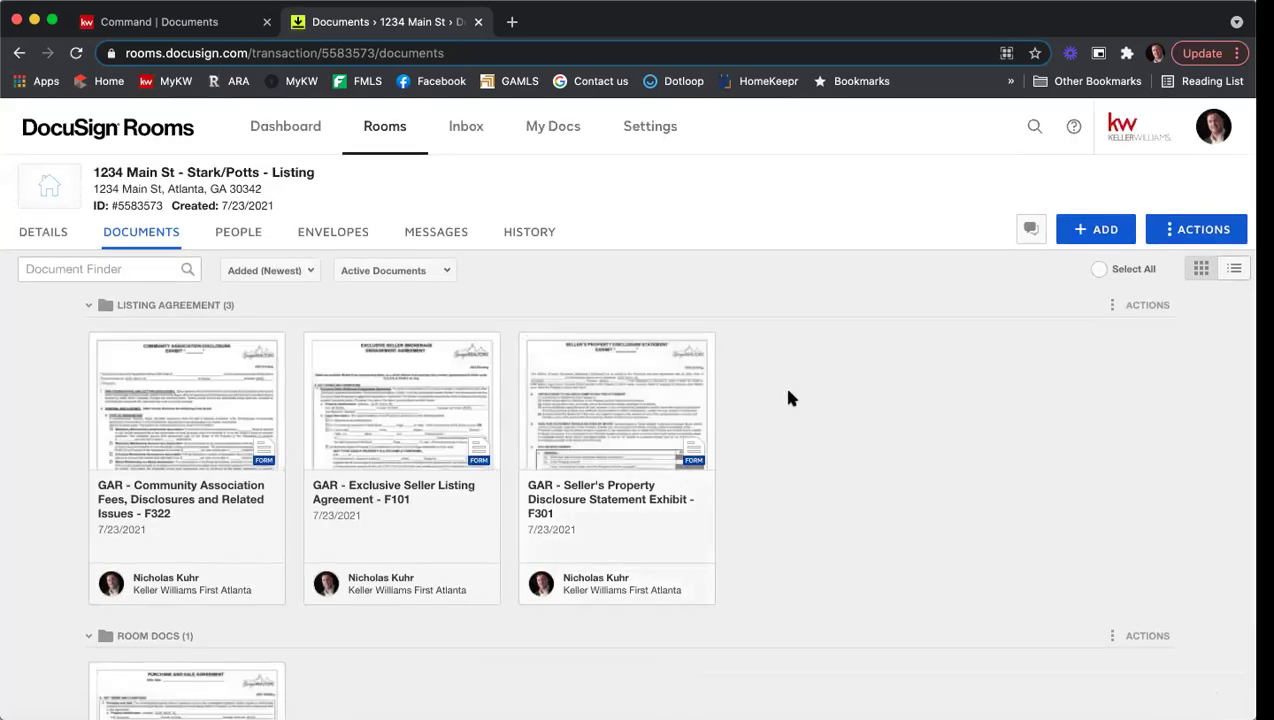
scroll(793, 392, down, 2)
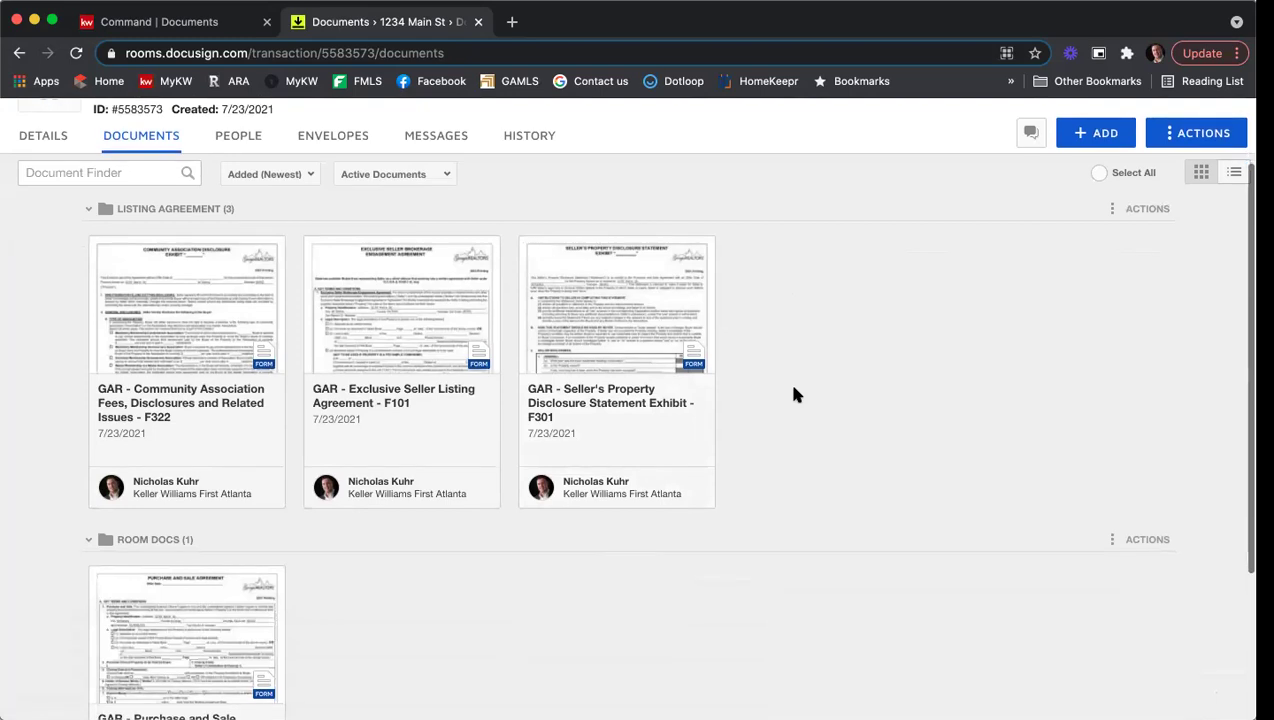
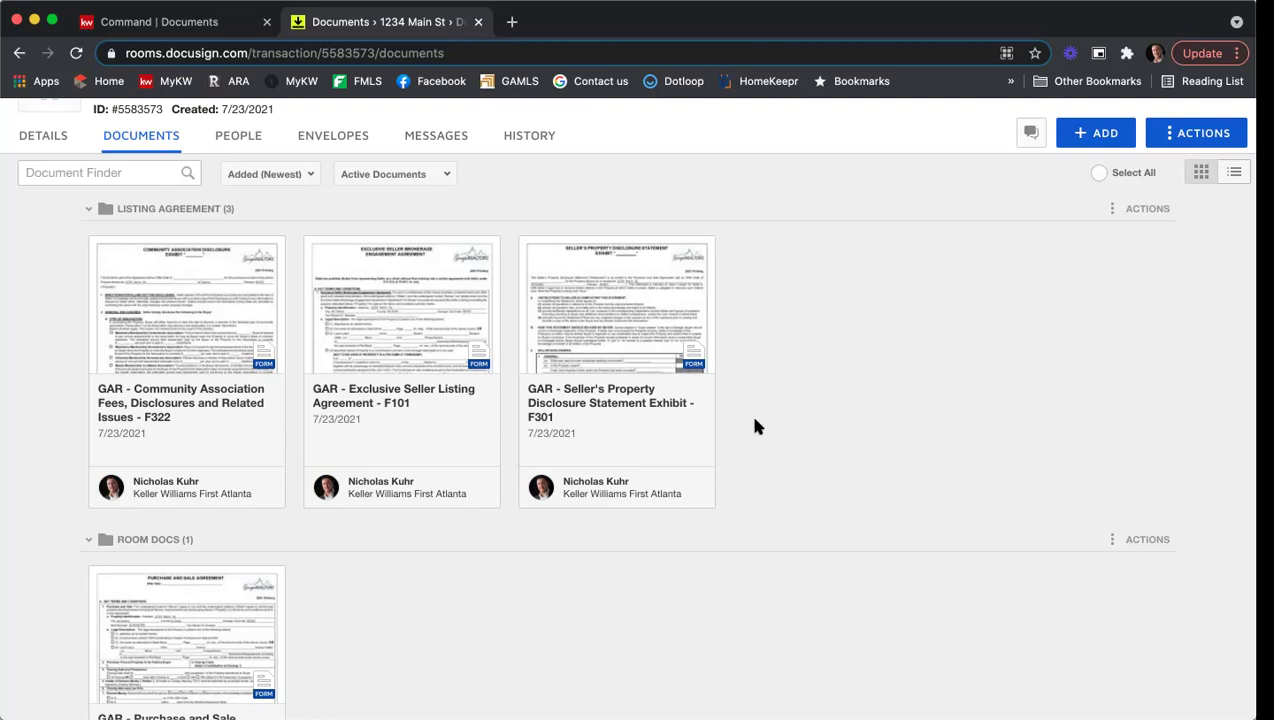
Step: Open the 'GAR - Exclusive Seller Listing Agreement - F101' document from the Listing Agreement folder
click(390, 320)
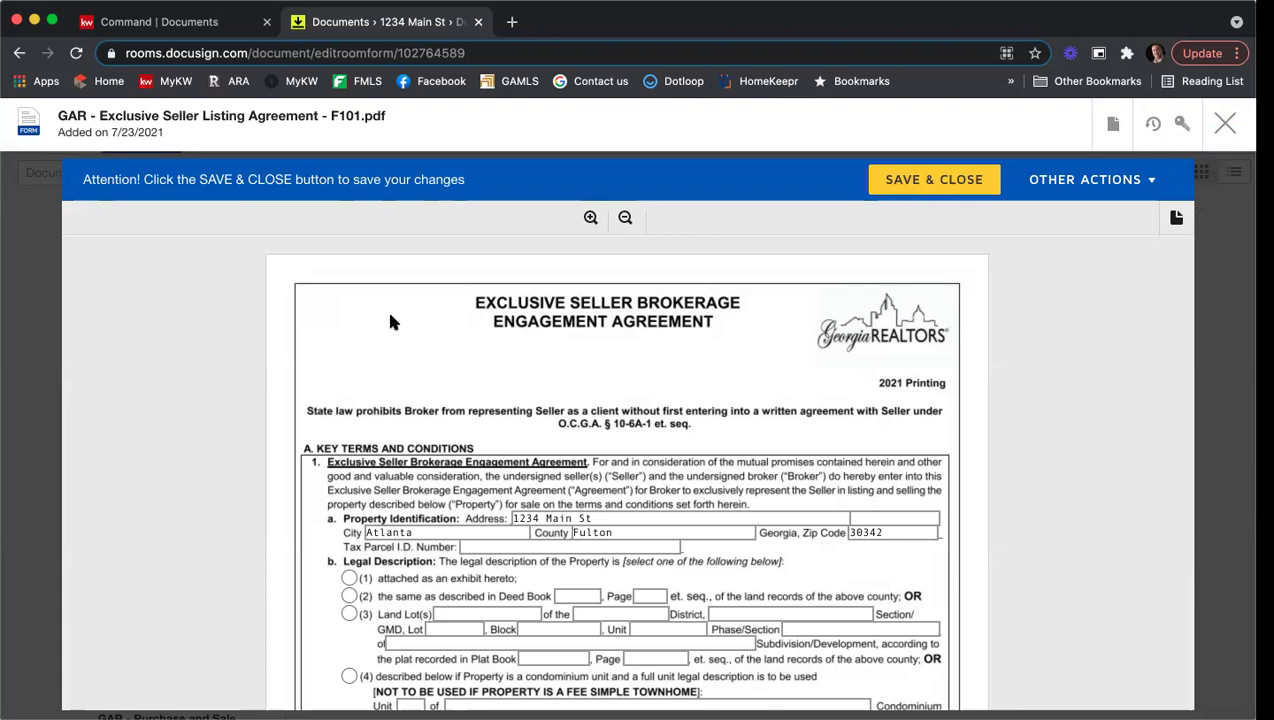
scroll(422, 328, down, 2)
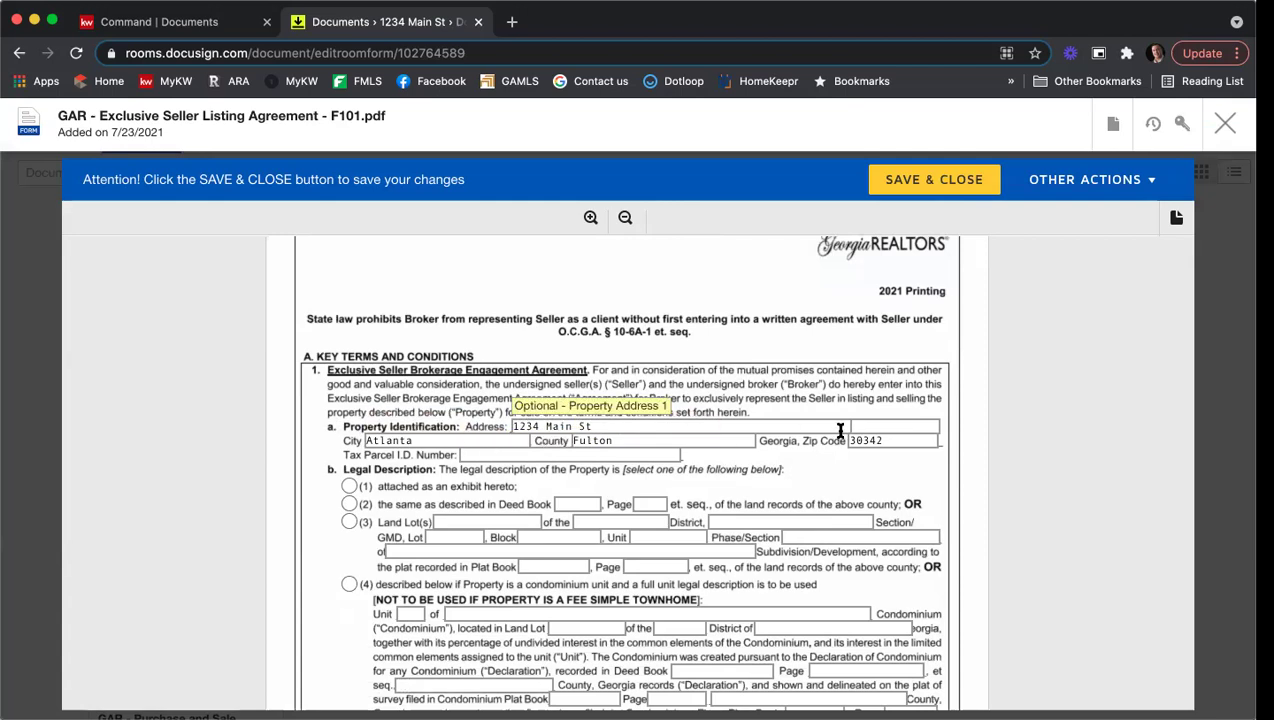
scroll(775, 457, down, 1)
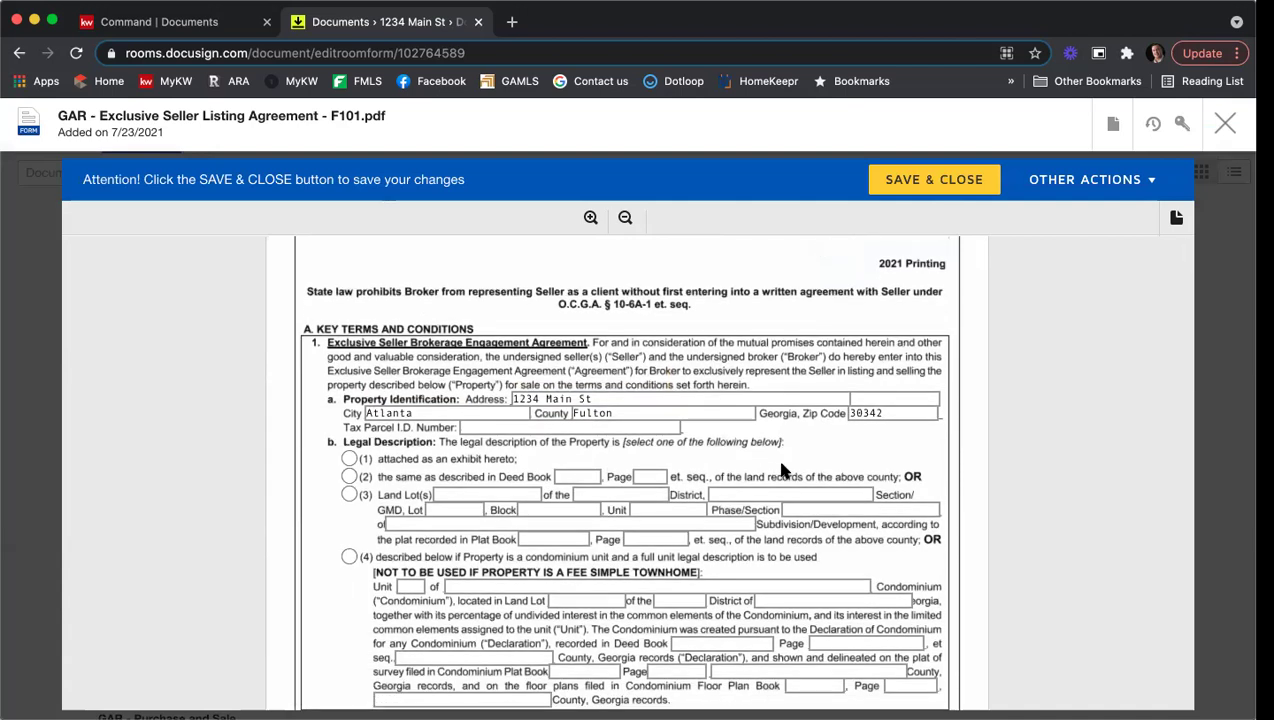
click(475, 429)
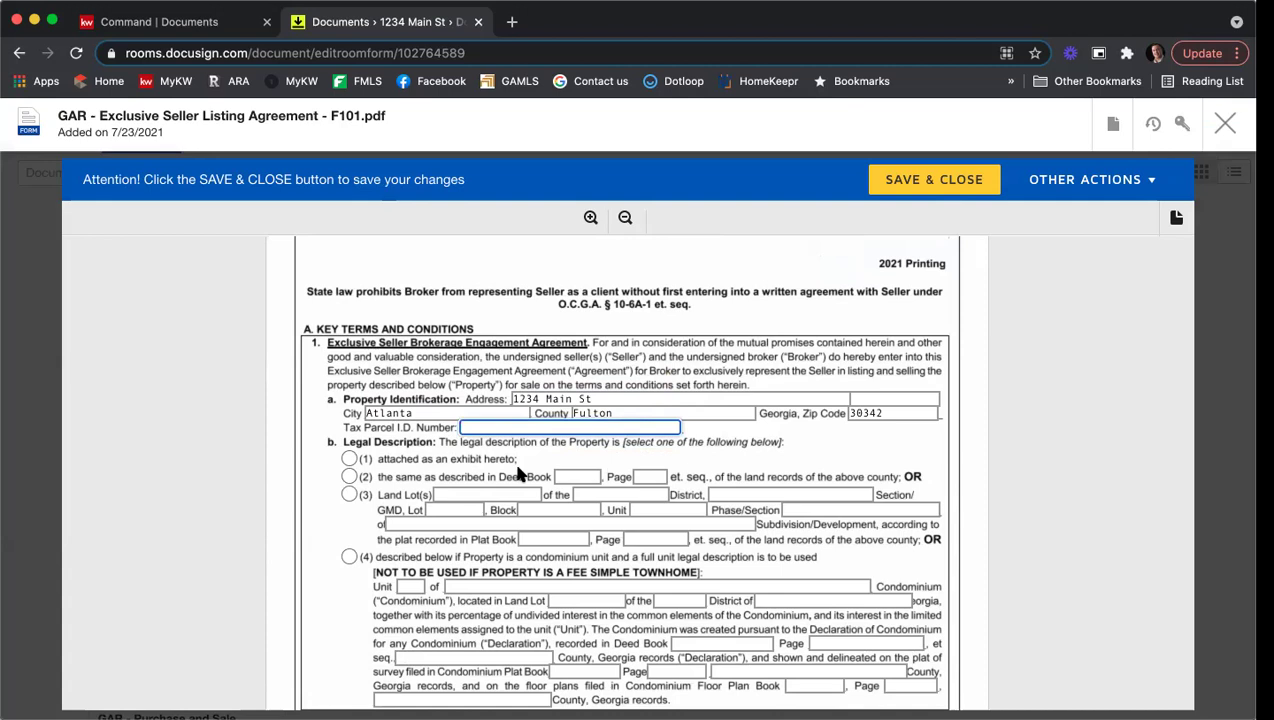
text(65498798456)
scroll(274, 442, down, 3)
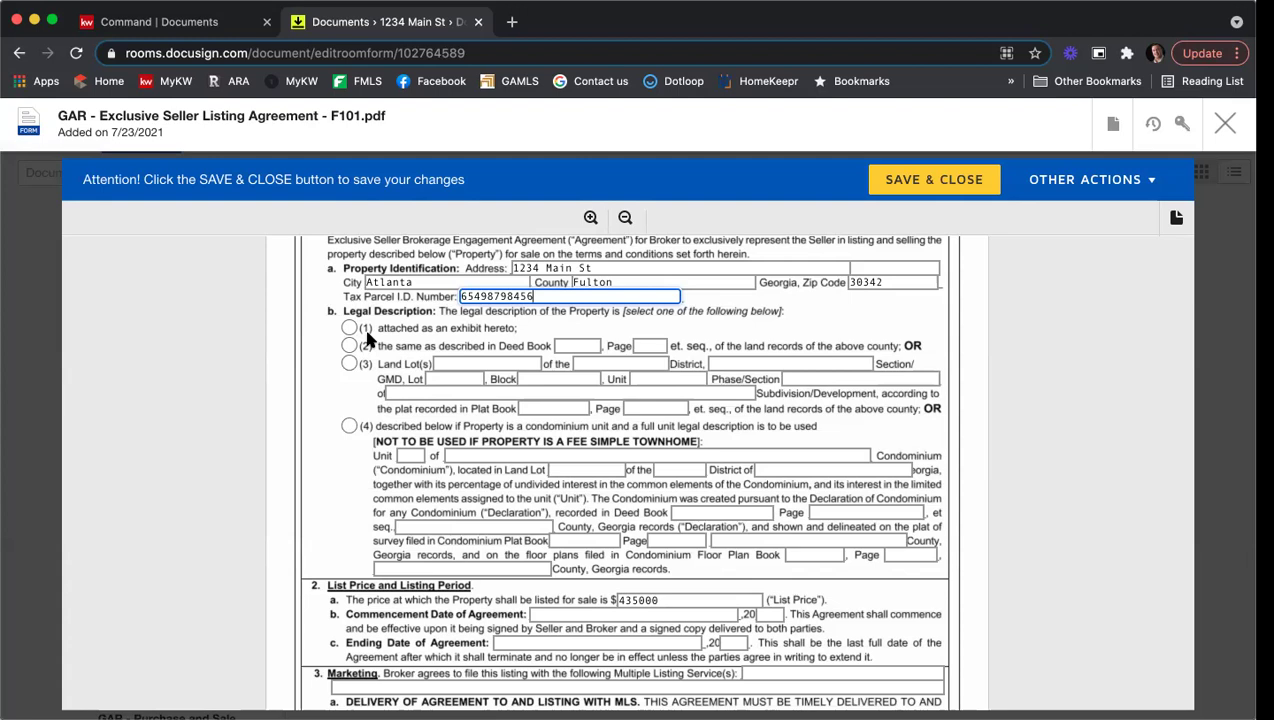
click(349, 328)
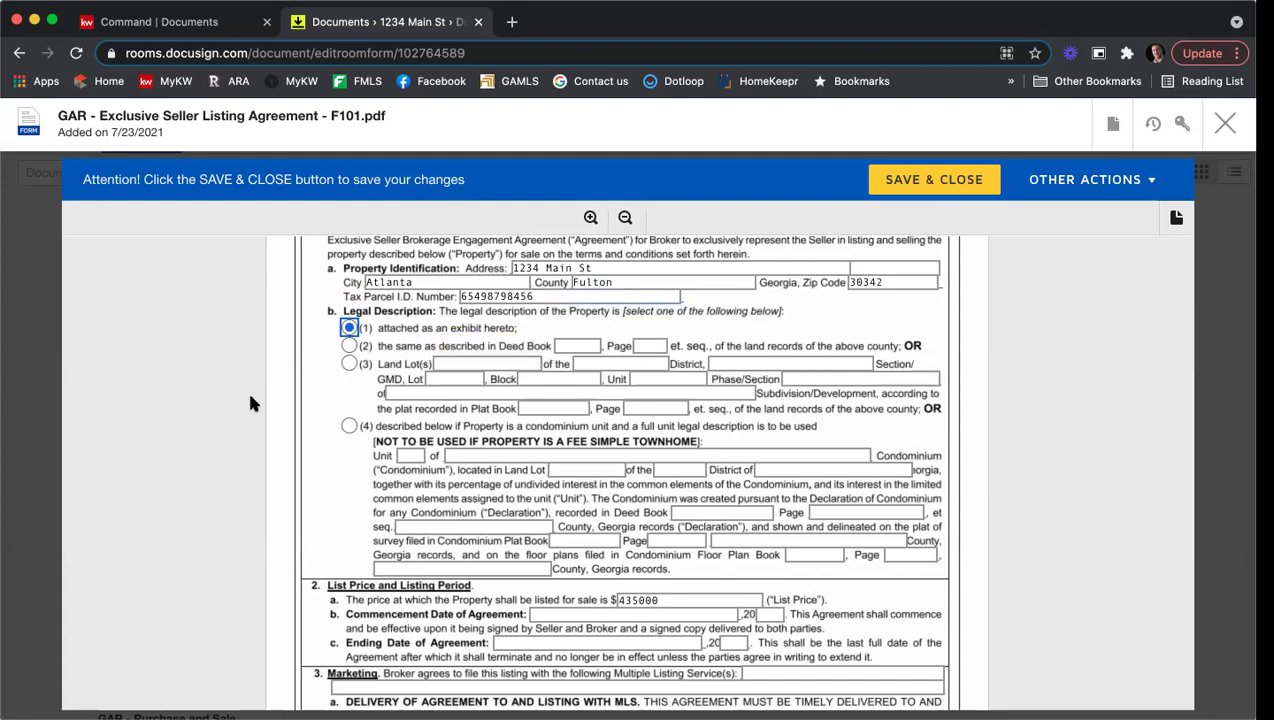
scroll(251, 400, up, 1)
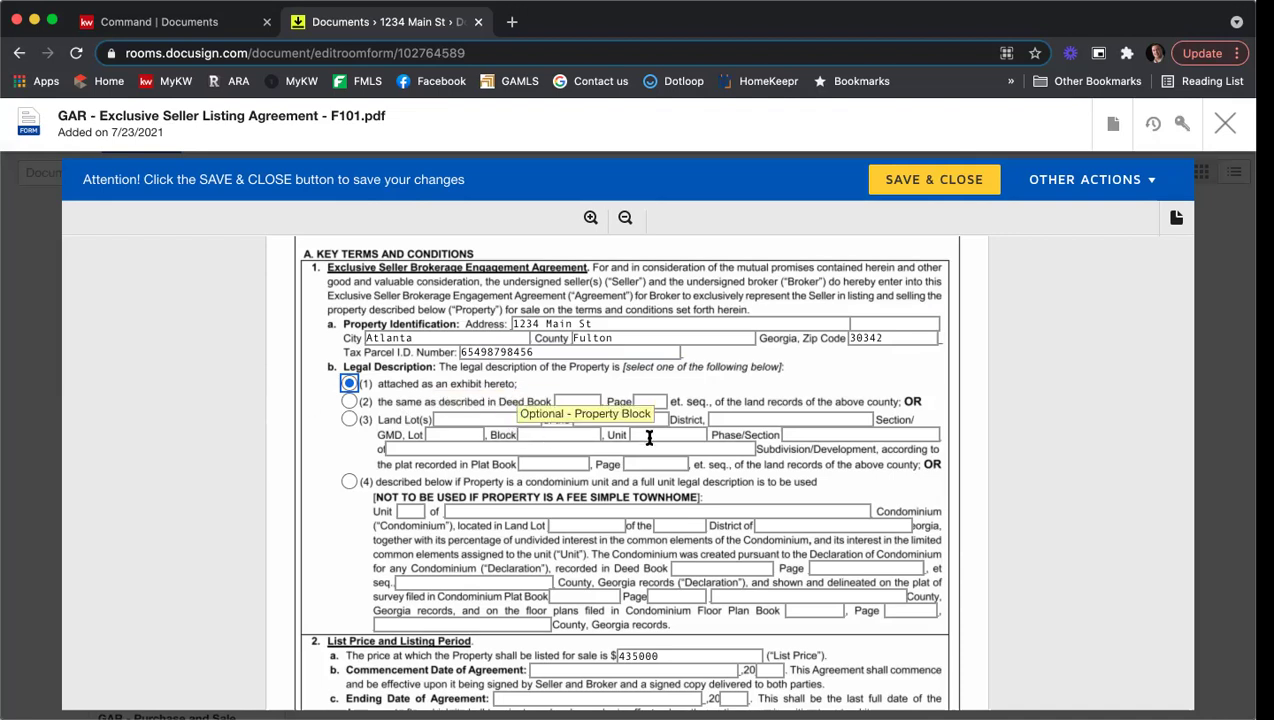
scroll(1037, 393, down, 3)
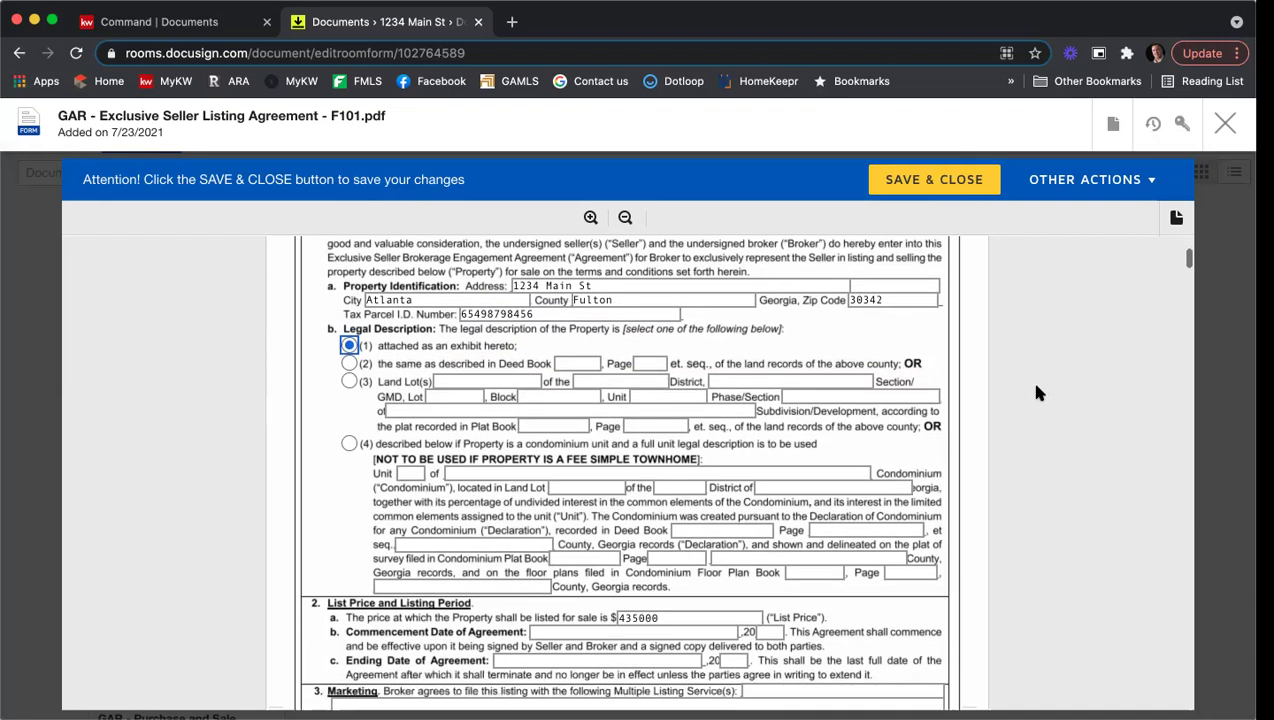
scroll(1037, 393, down, 3)
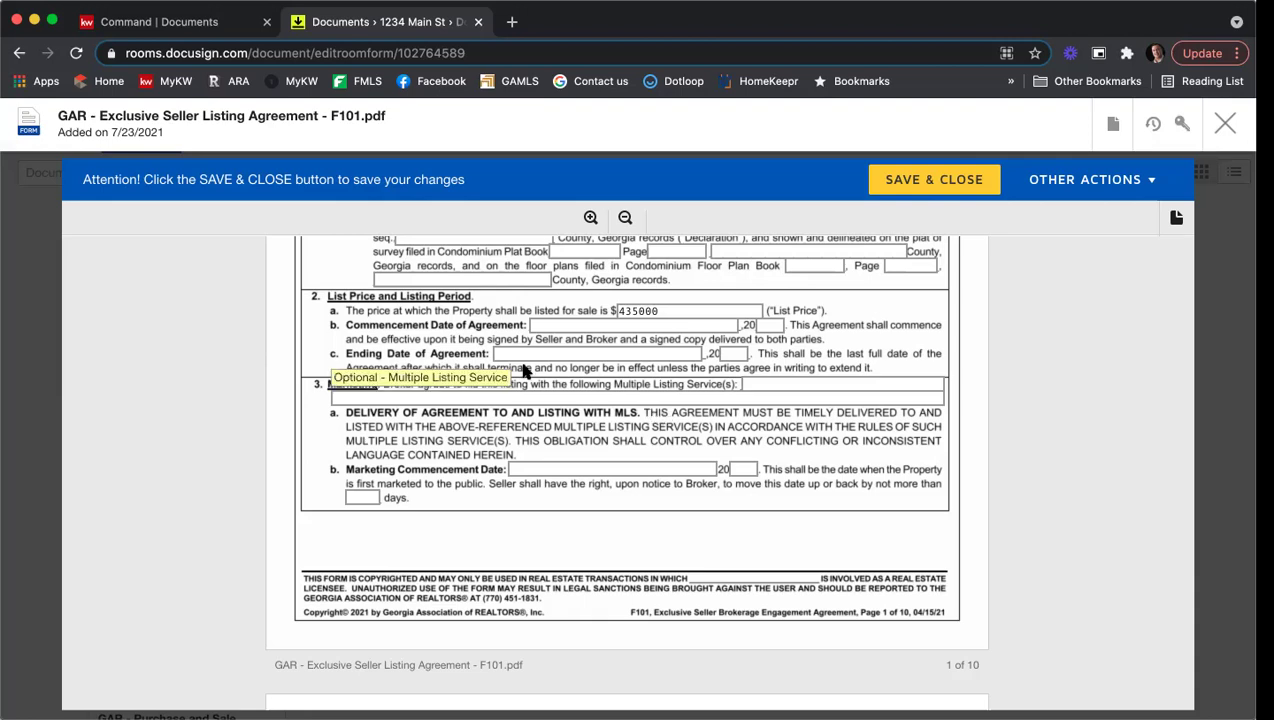
Step: Set the listing period to commence July 23, 2021 and end August 23, 2021
click(539, 328)
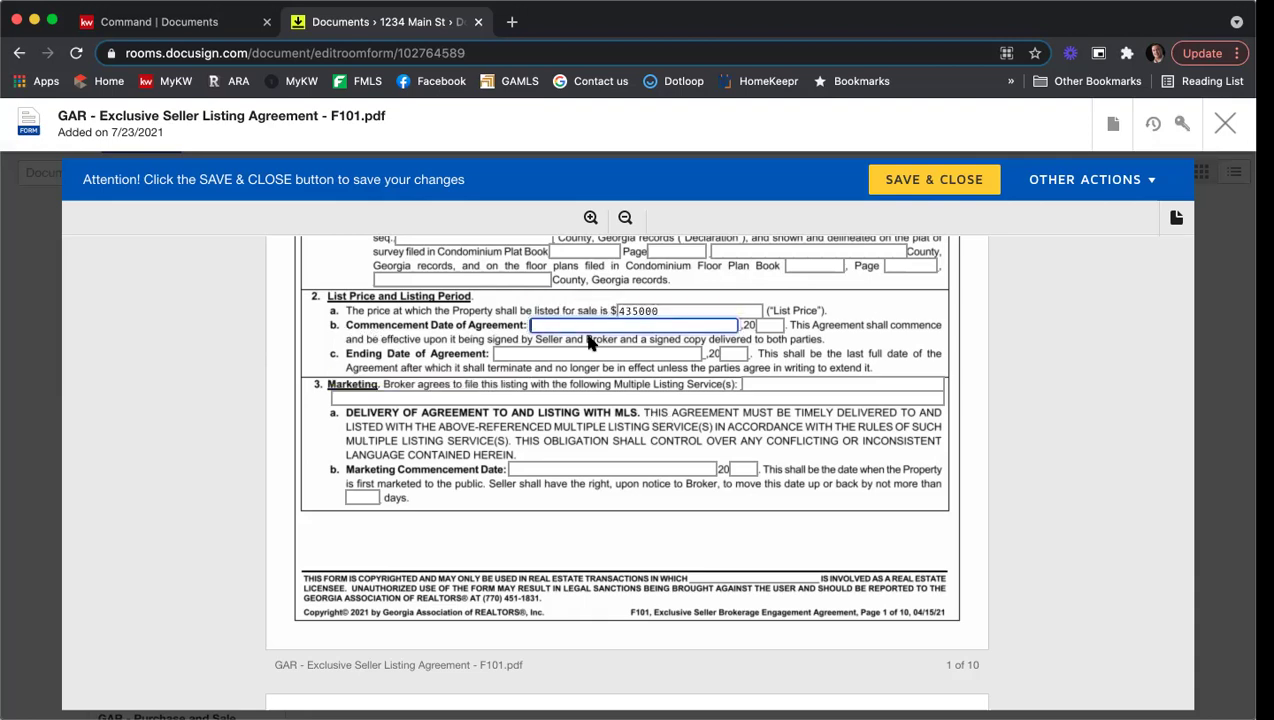
text(July 23)
key(Tab)
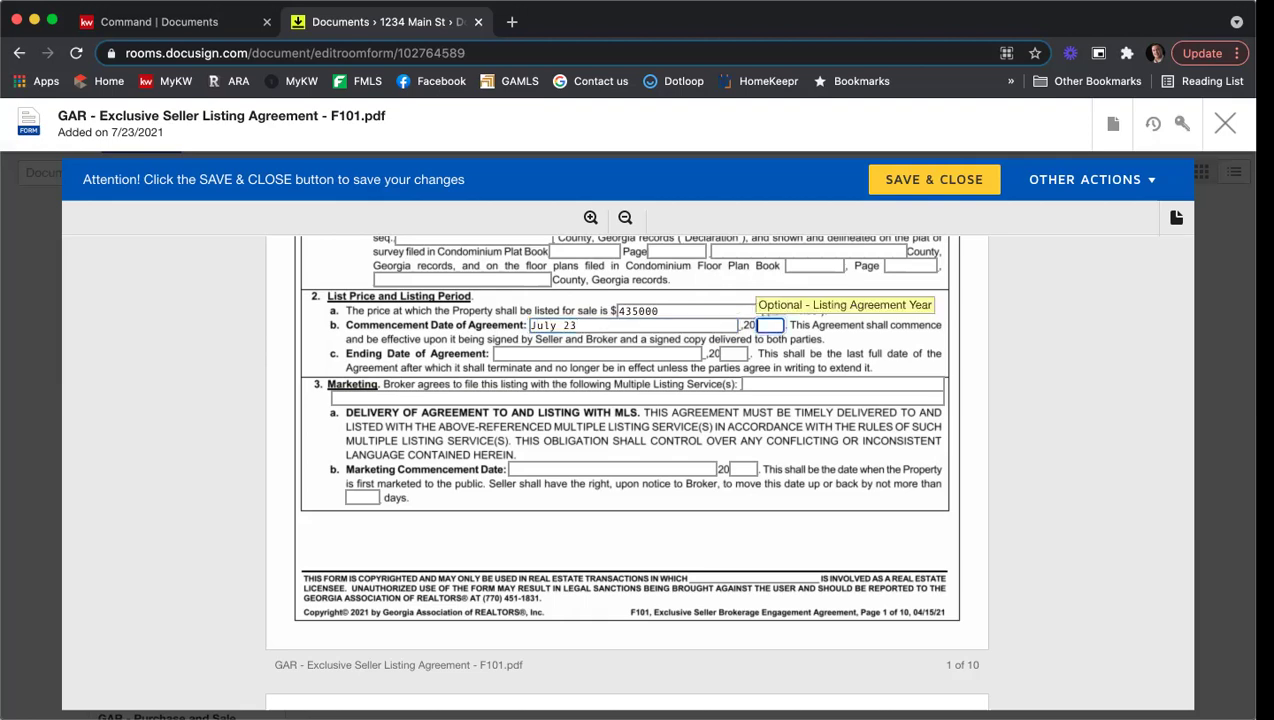
text(21)
click(521, 349)
text(Agust)
key(BackSpace)
key(BackSpace)
key(BackSpace)
key(BackSpace)
key(BackSpace)
text(Aust)
key(BackSpace)
key(BackSpace)
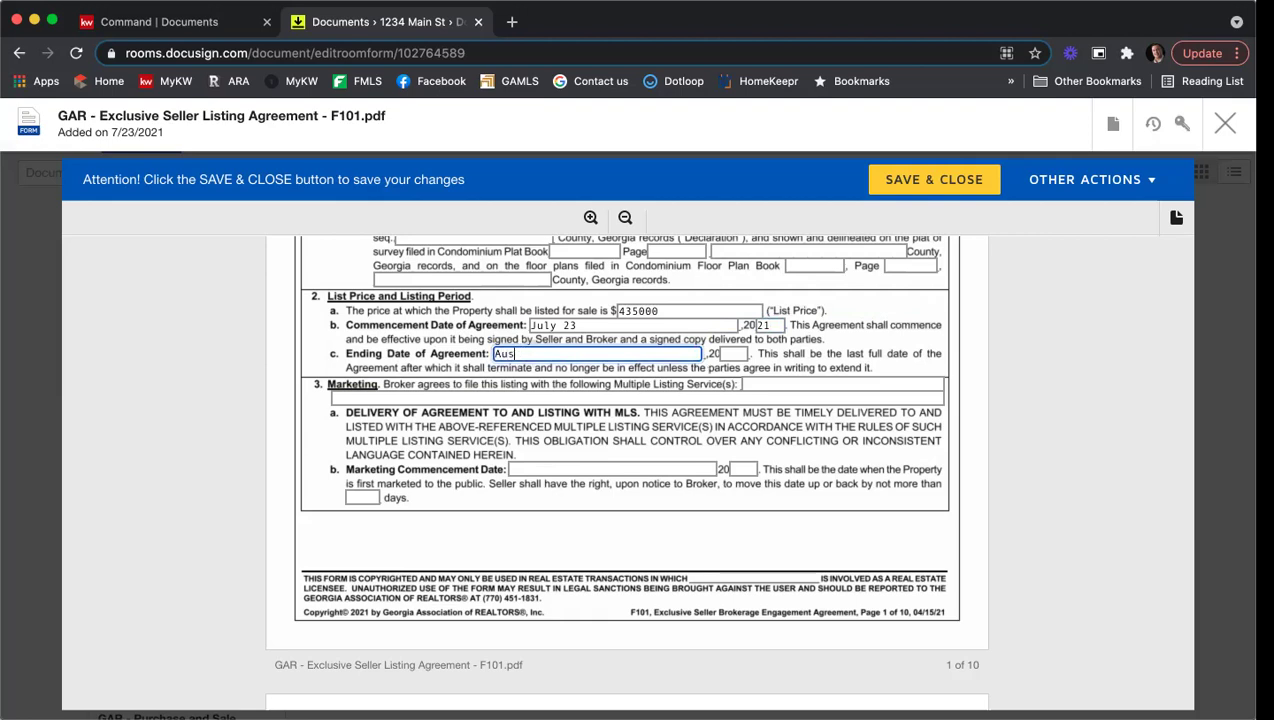
text(gust 23)
key(Tab)
text(21)
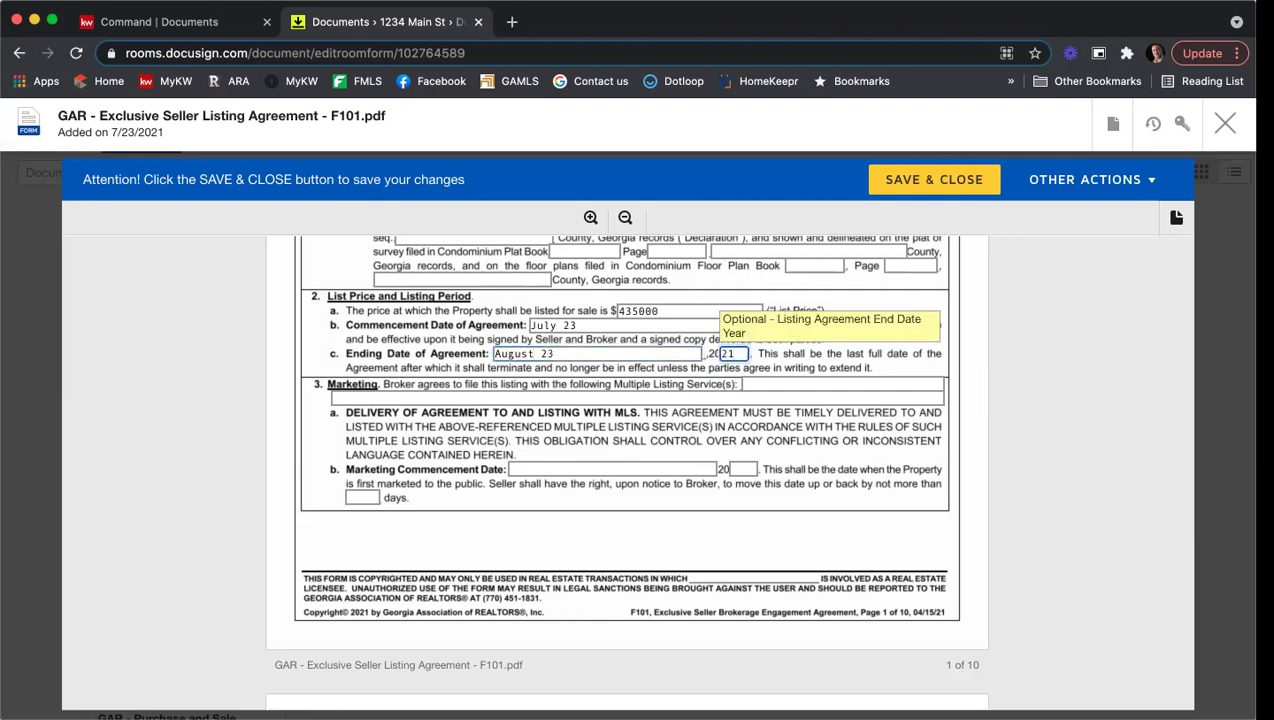
Step: List the multiple listing services as 'FMLS, GAMLS, & KWLS'
click(752, 384)
text(FMLS, GAM)
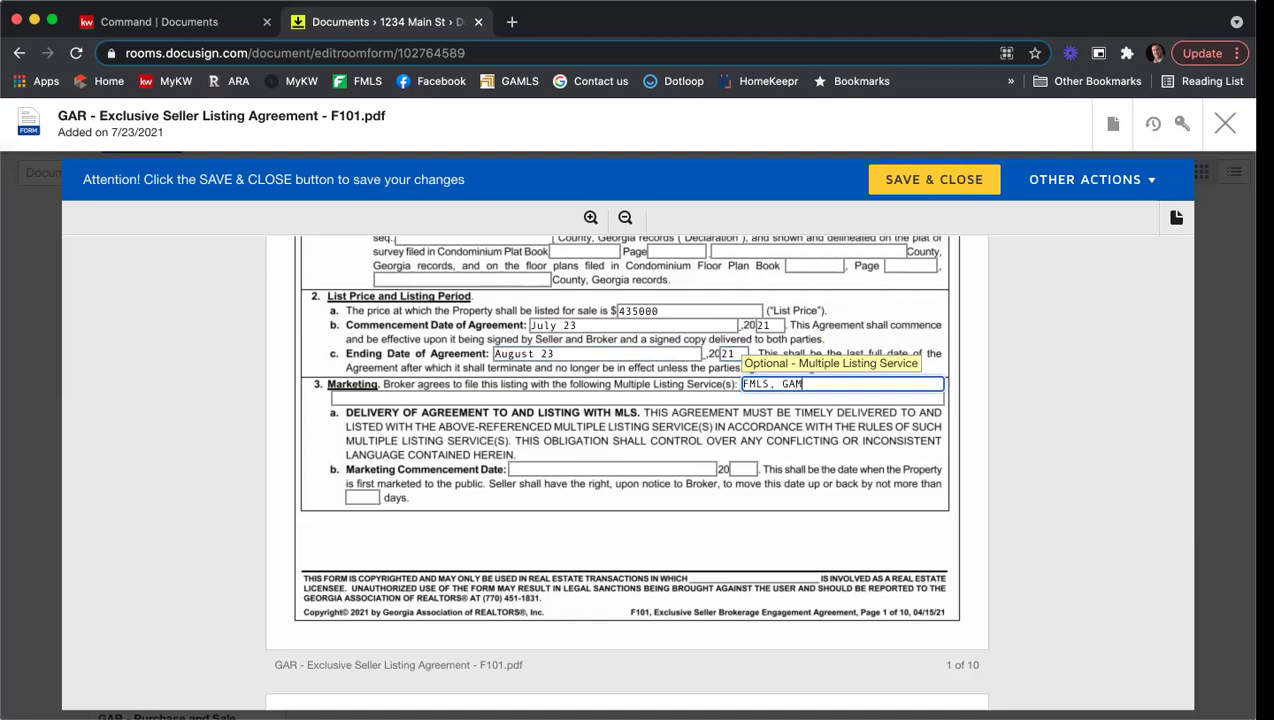
text(LS, & KWLS)
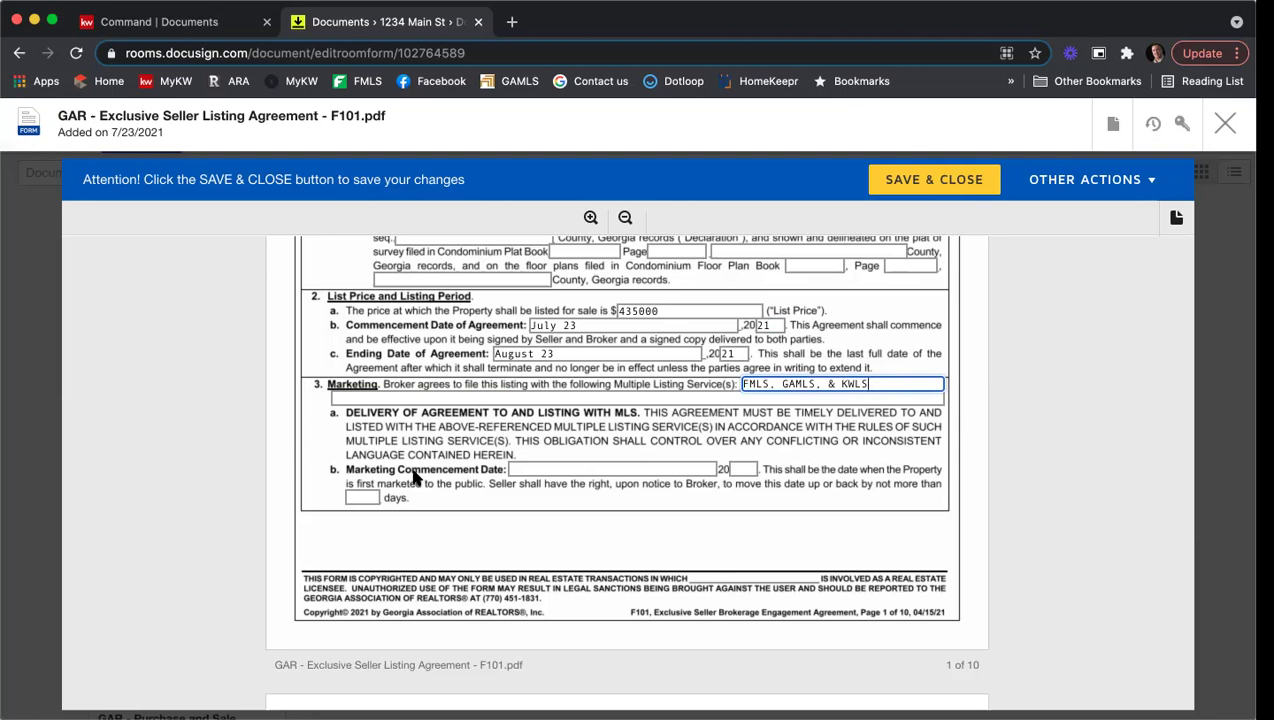
Step: Set marketing to commence July 24, 2021 with a 5-day period
click(545, 468)
text(July 24)
key(Tab)
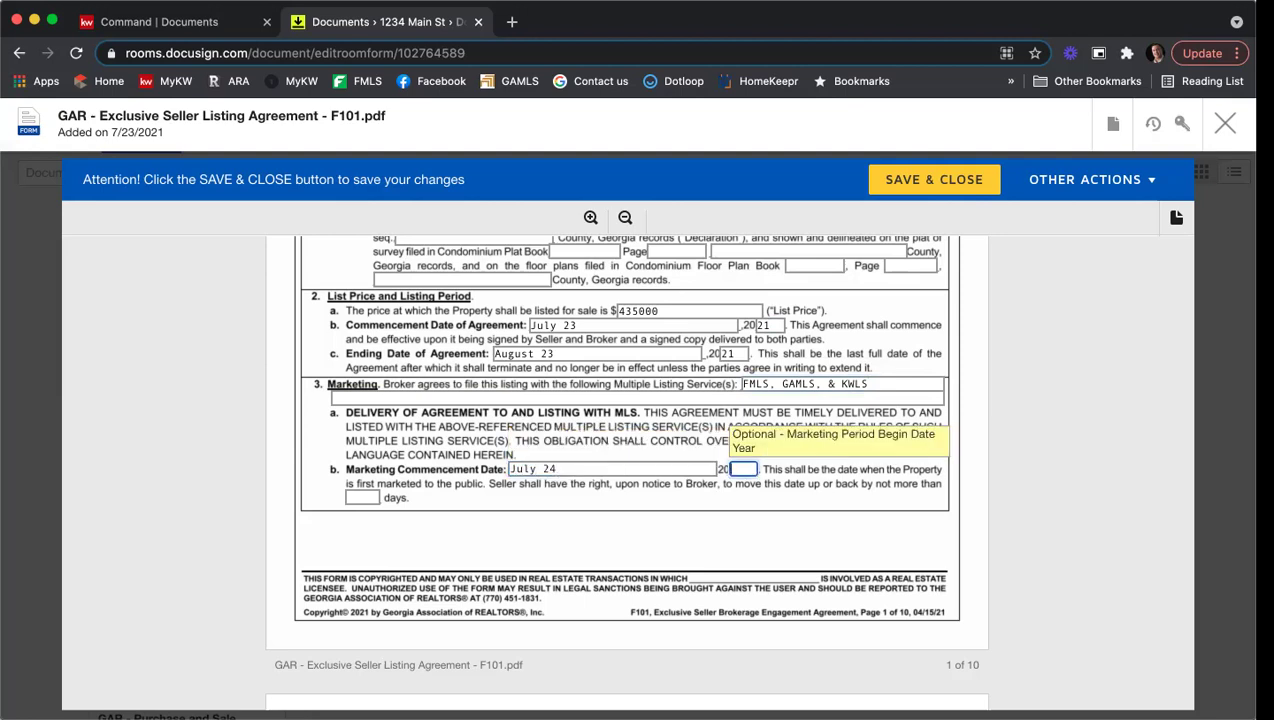
text(21)
key(Tab)
text(5)
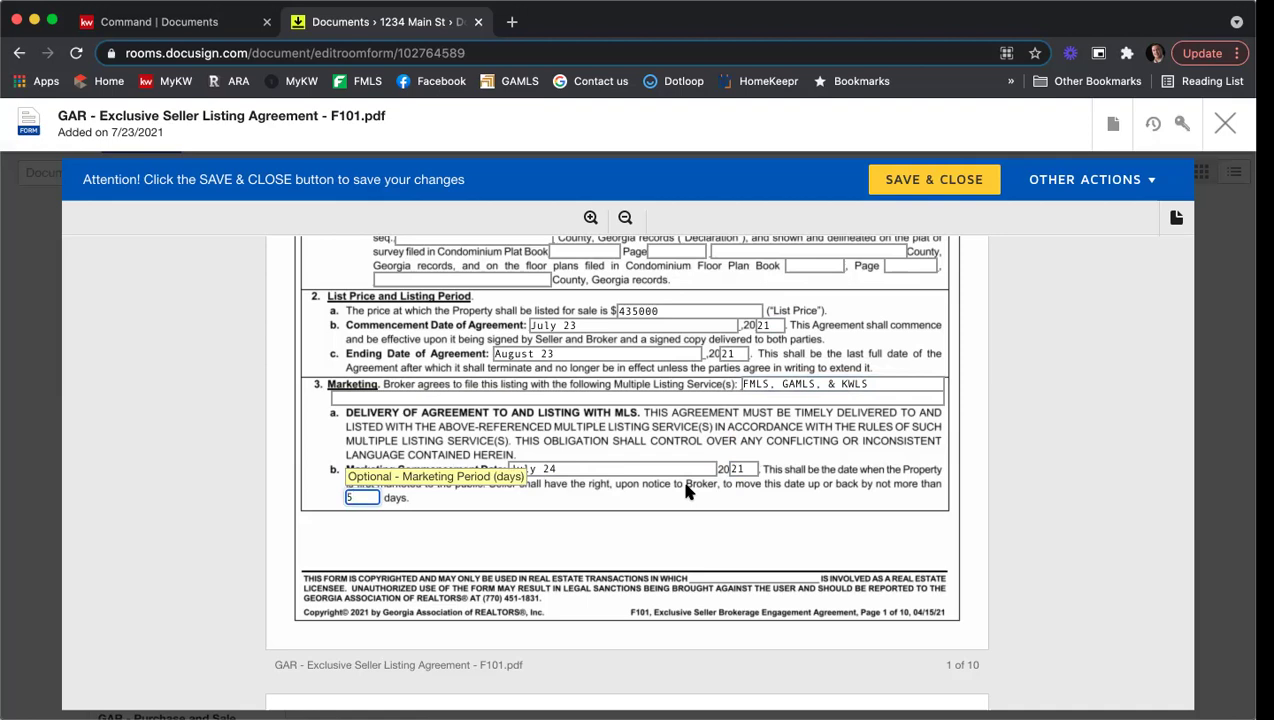
click(808, 487)
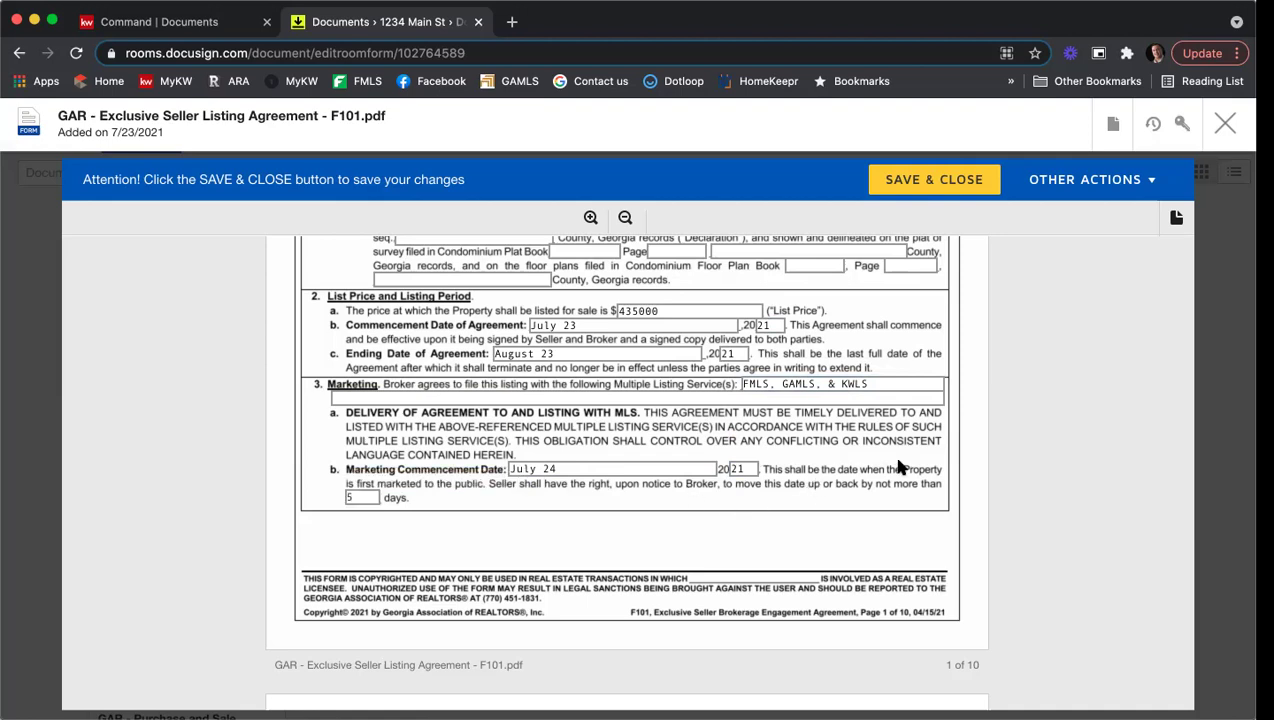
Step: Set listing commission to 6% and cooperating broker pay to 3% of sales price
scroll(912, 445, down, 5)
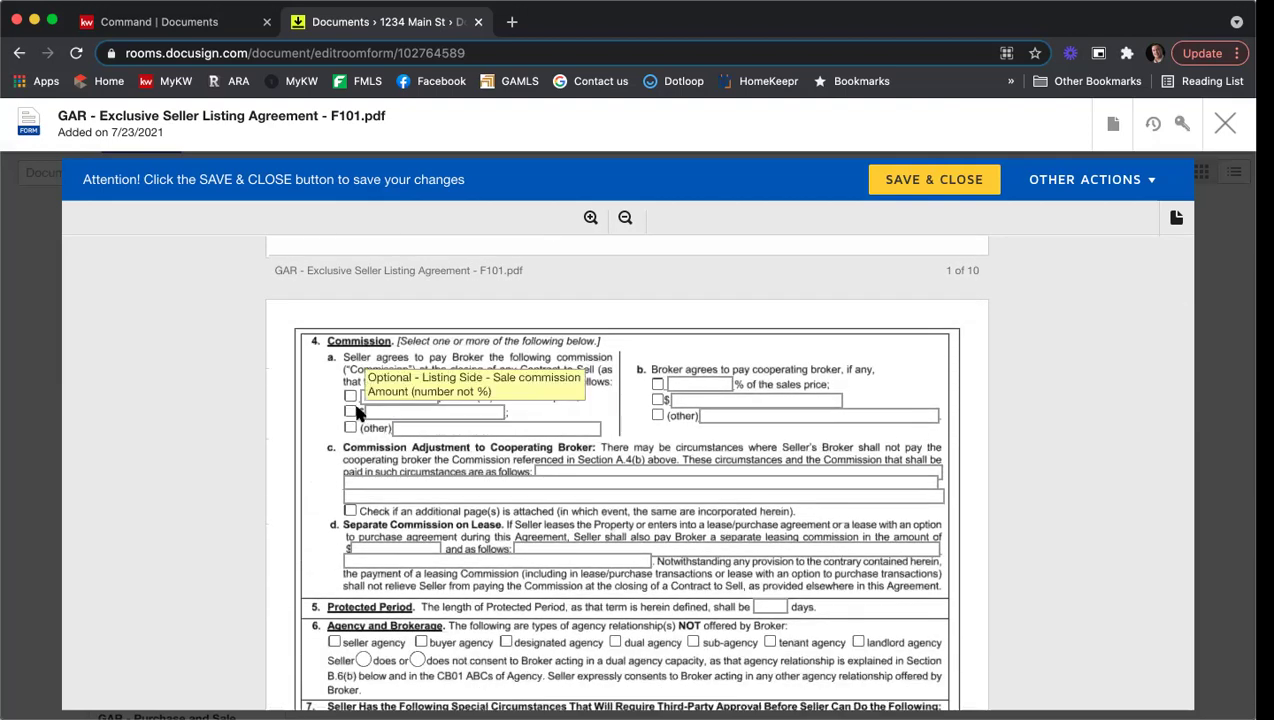
click(350, 398)
click(392, 396)
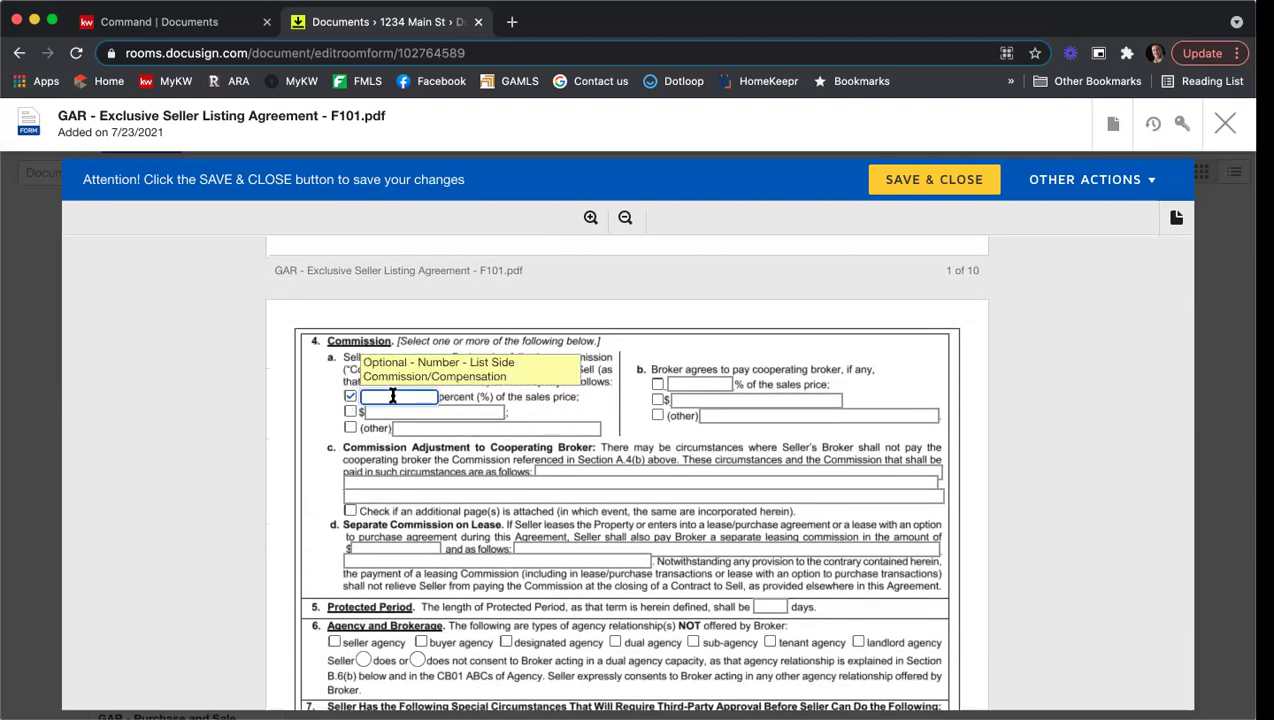
text(6)
click(657, 384)
click(688, 384)
text(3)
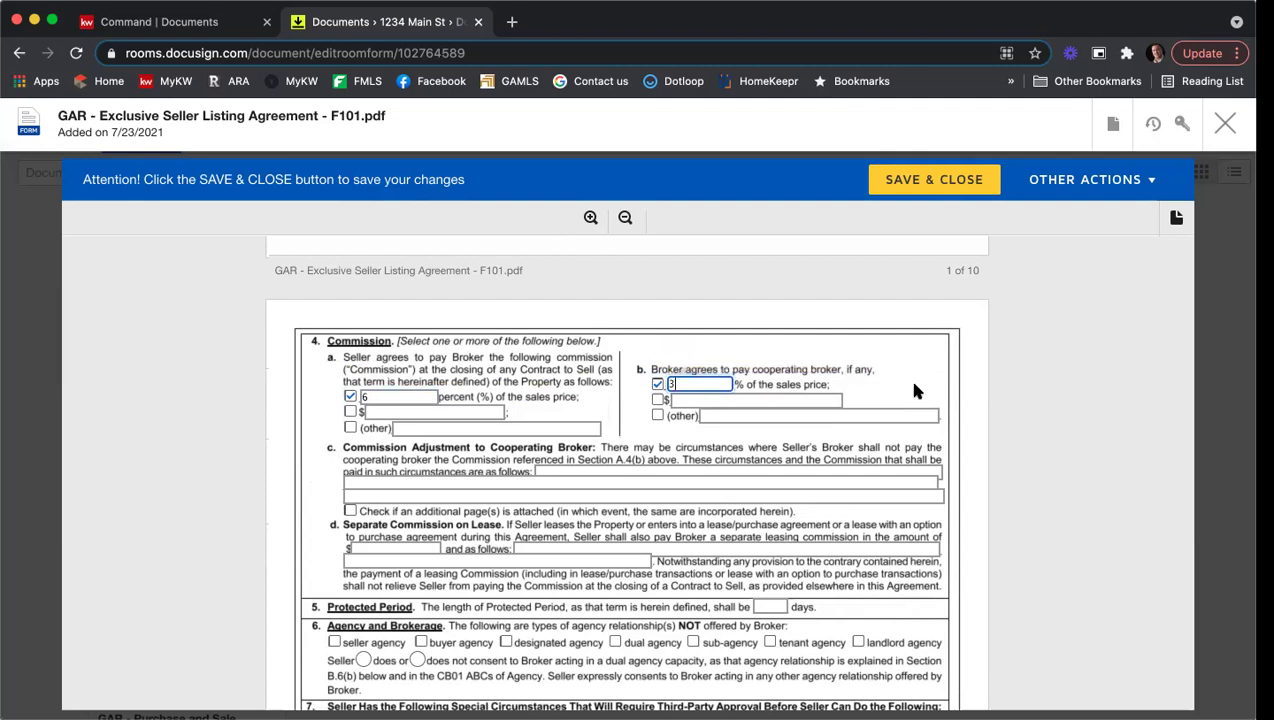
Step: Enter a 90-day protected period
scroll(990, 385, down, 3)
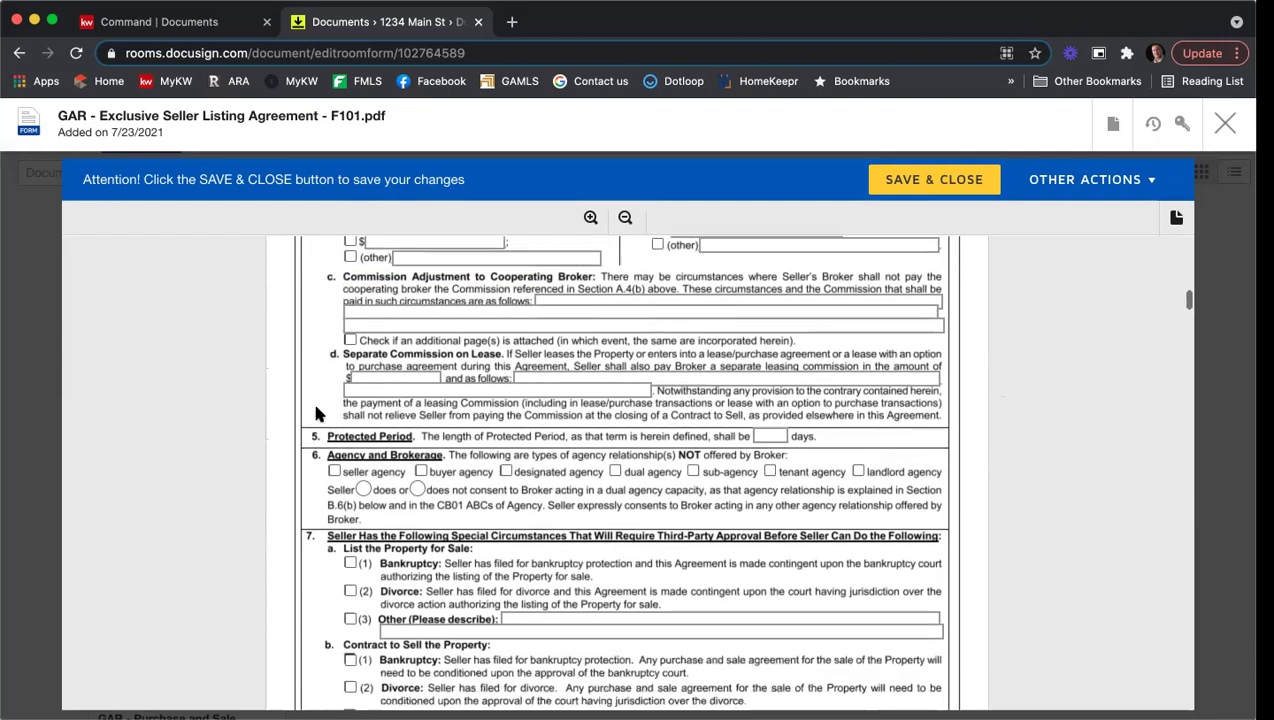
scroll(315, 413, down, 2)
click(757, 440)
text(90)
Step: Mark dual agency and sub-agency as not offered, and set seller 'does' authorize negotiation help
scroll(550, 437, down, 1)
scroll(548, 437, down, 2)
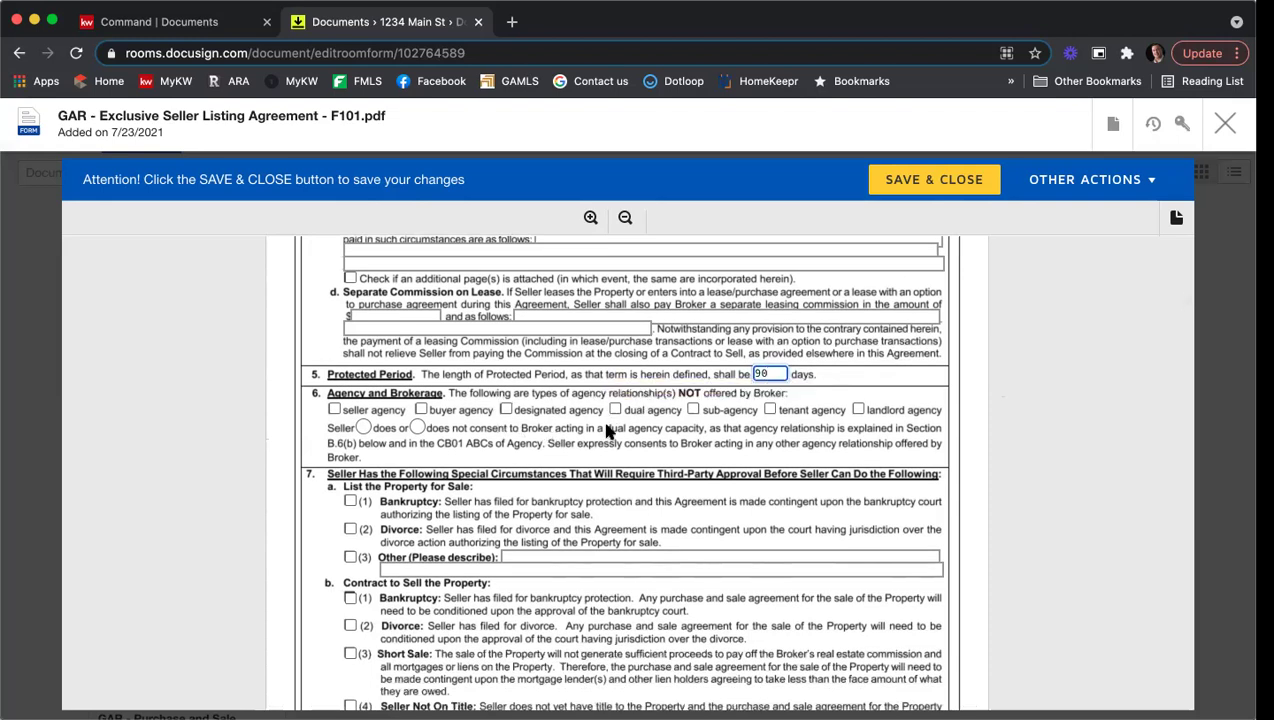
click(615, 410)
click(693, 410)
scroll(623, 463, down, 2)
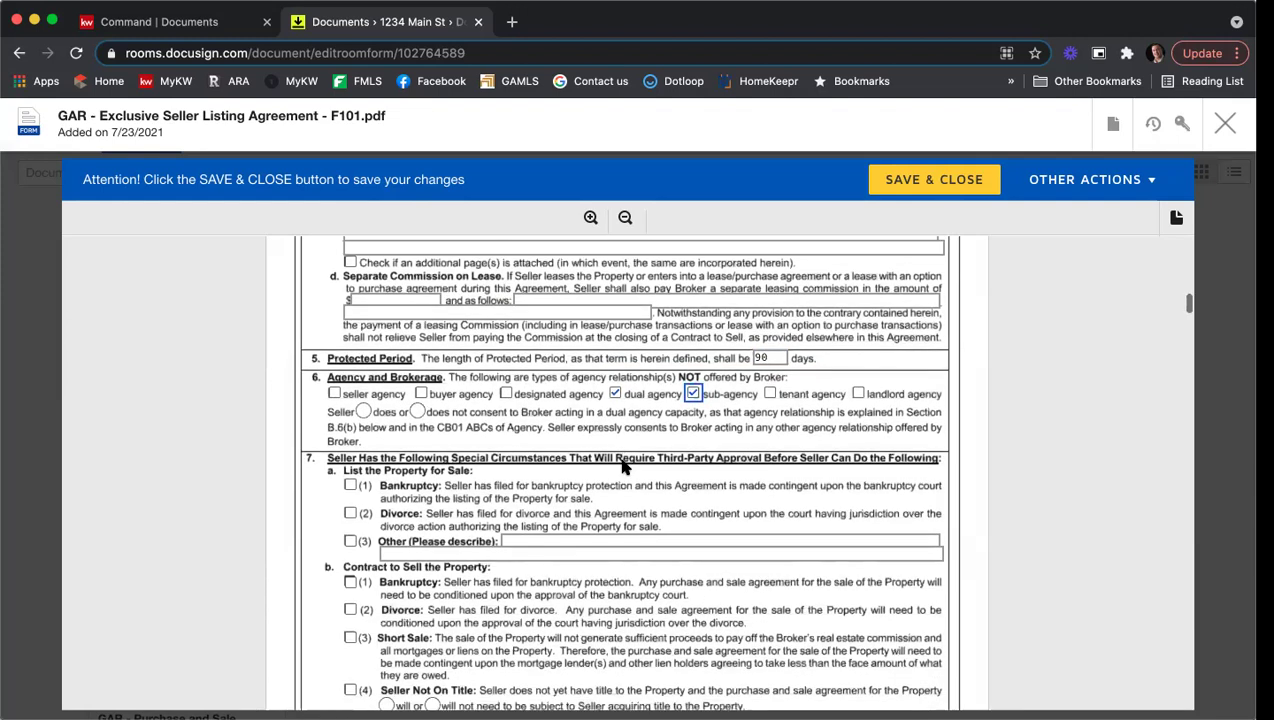
scroll(622, 462, down, 4)
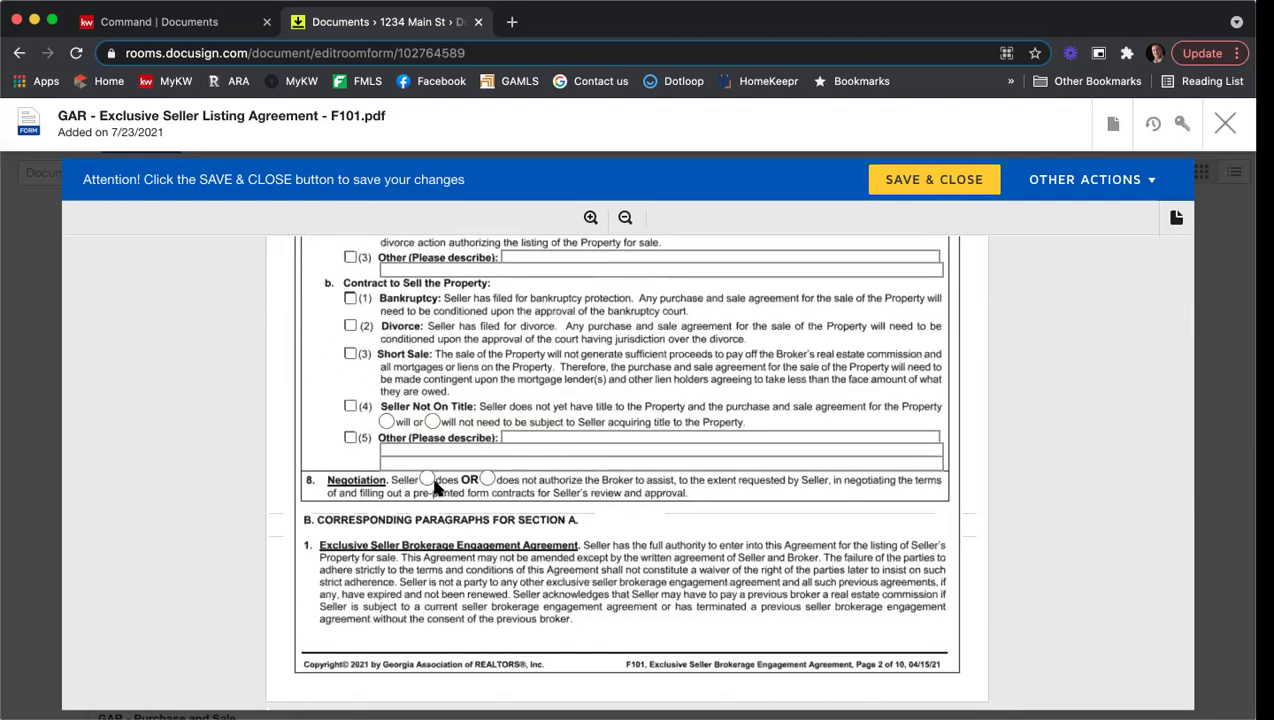
click(426, 479)
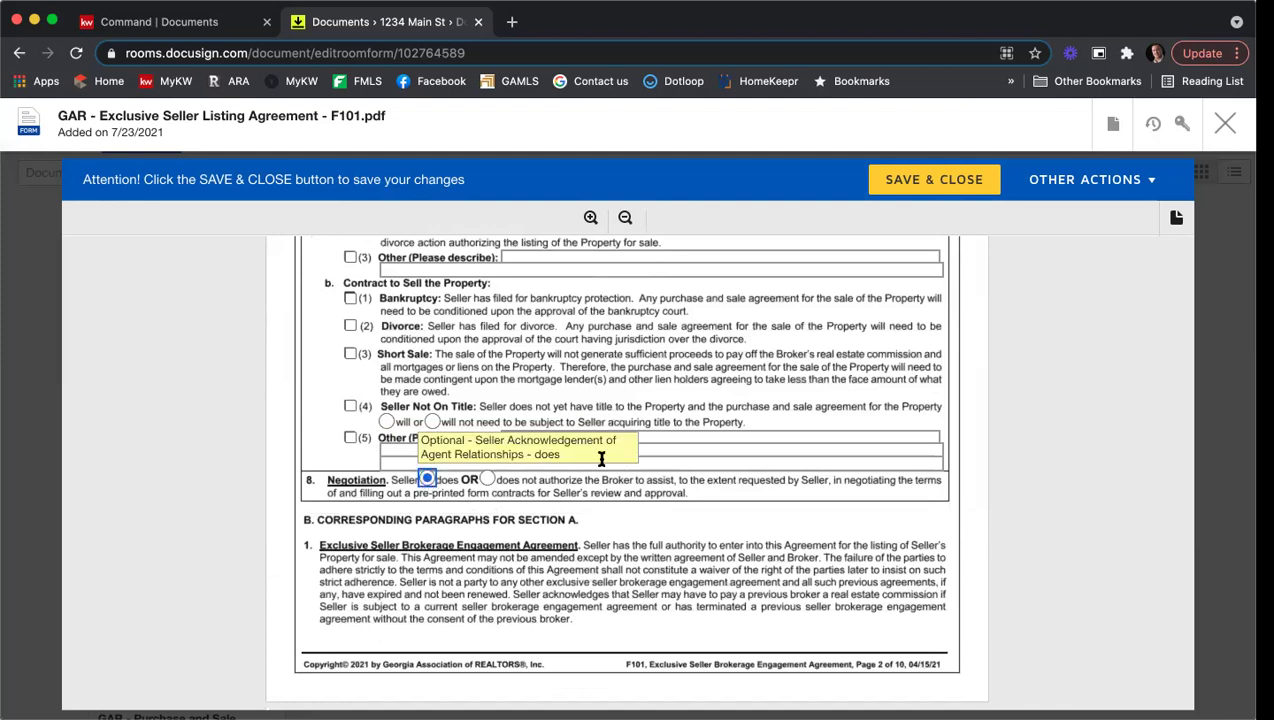
Step: In section 10, tick brochures GAR CB01, GAR CB04 and GAR CB08 Radon Pamphlet as received
scroll(795, 456, down, 2)
scroll(797, 456, down, 9)
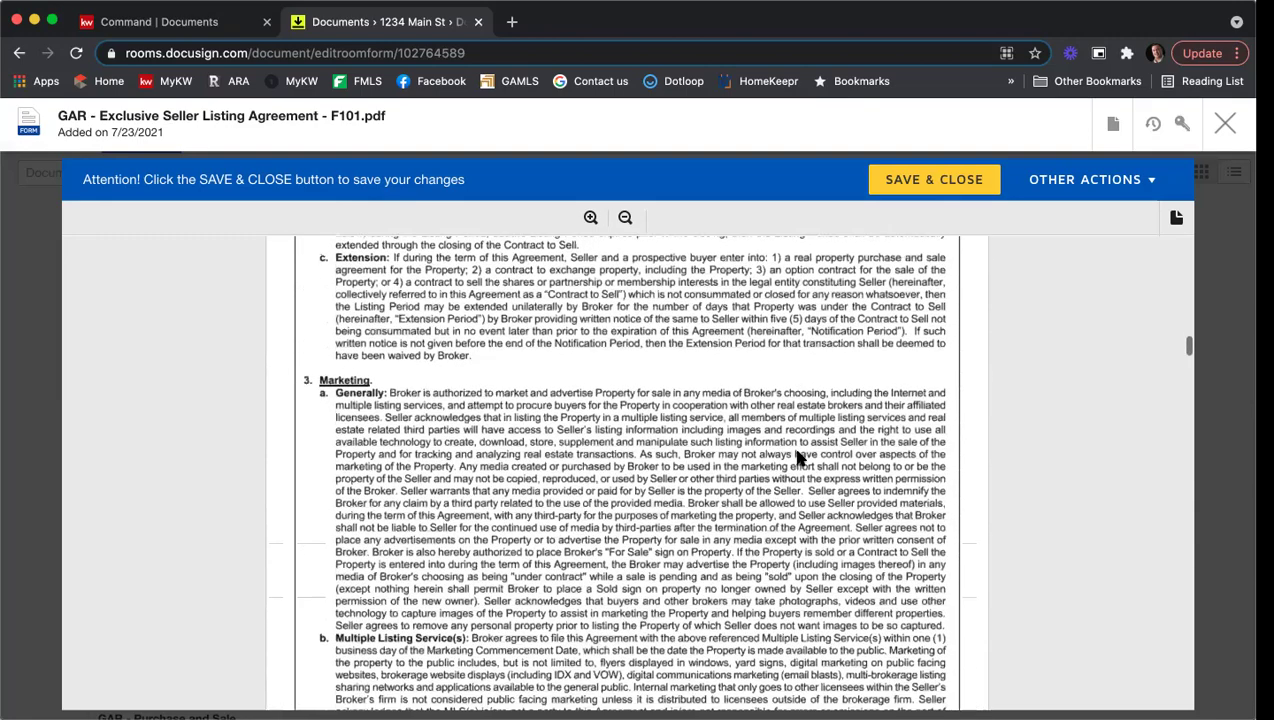
scroll(797, 456, down, 4)
scroll(797, 456, up, 2)
scroll(797, 456, down, 6)
scroll(797, 456, down, 7)
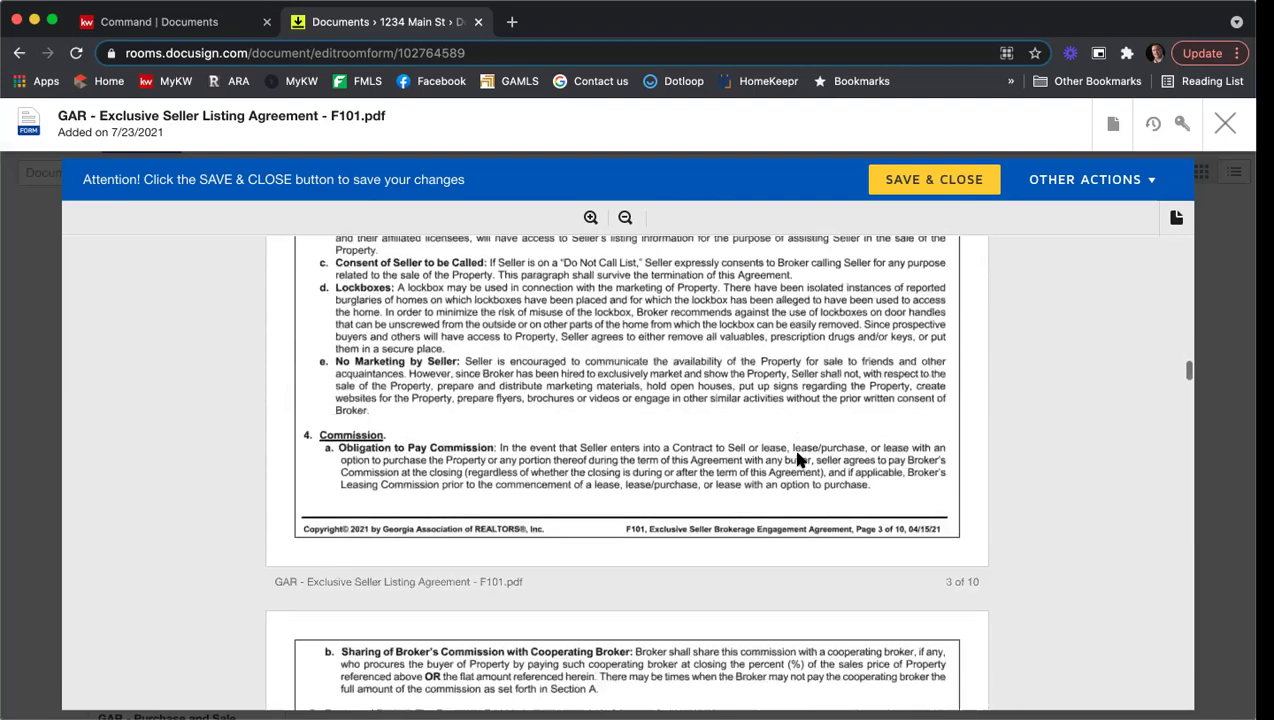
scroll(797, 456, down, 4)
scroll(797, 456, down, 6)
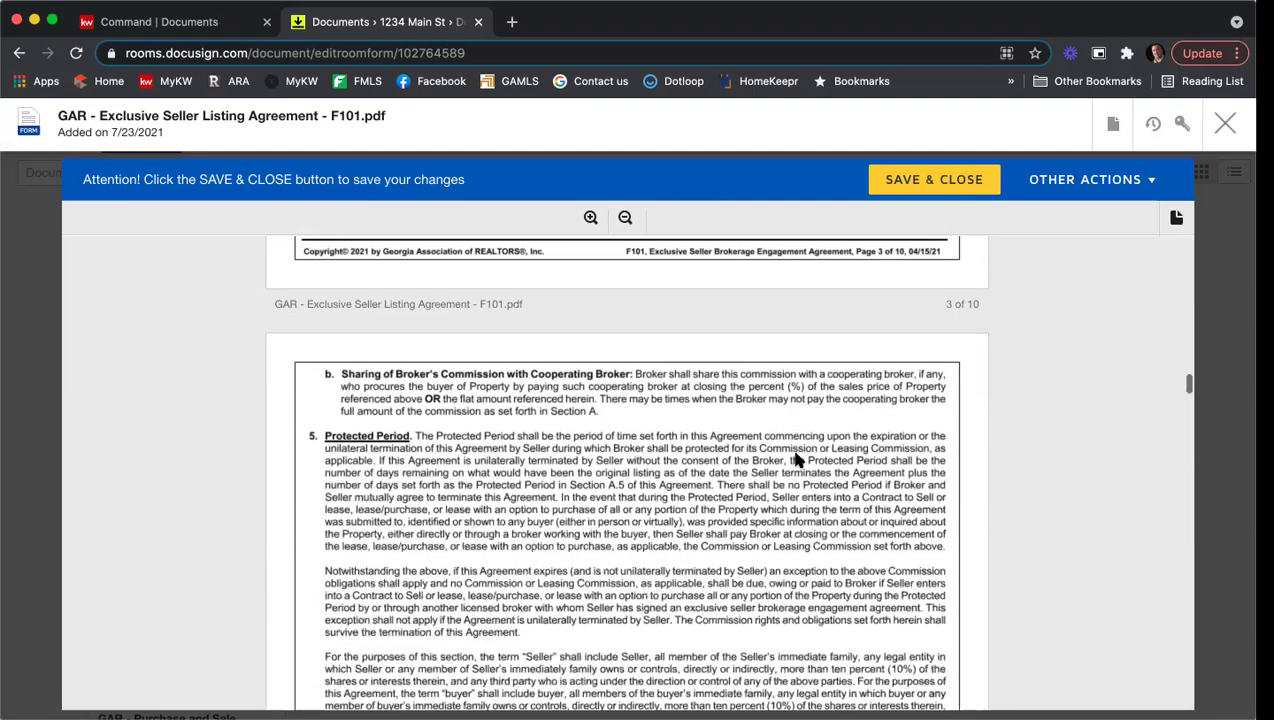
scroll(797, 458, down, 12)
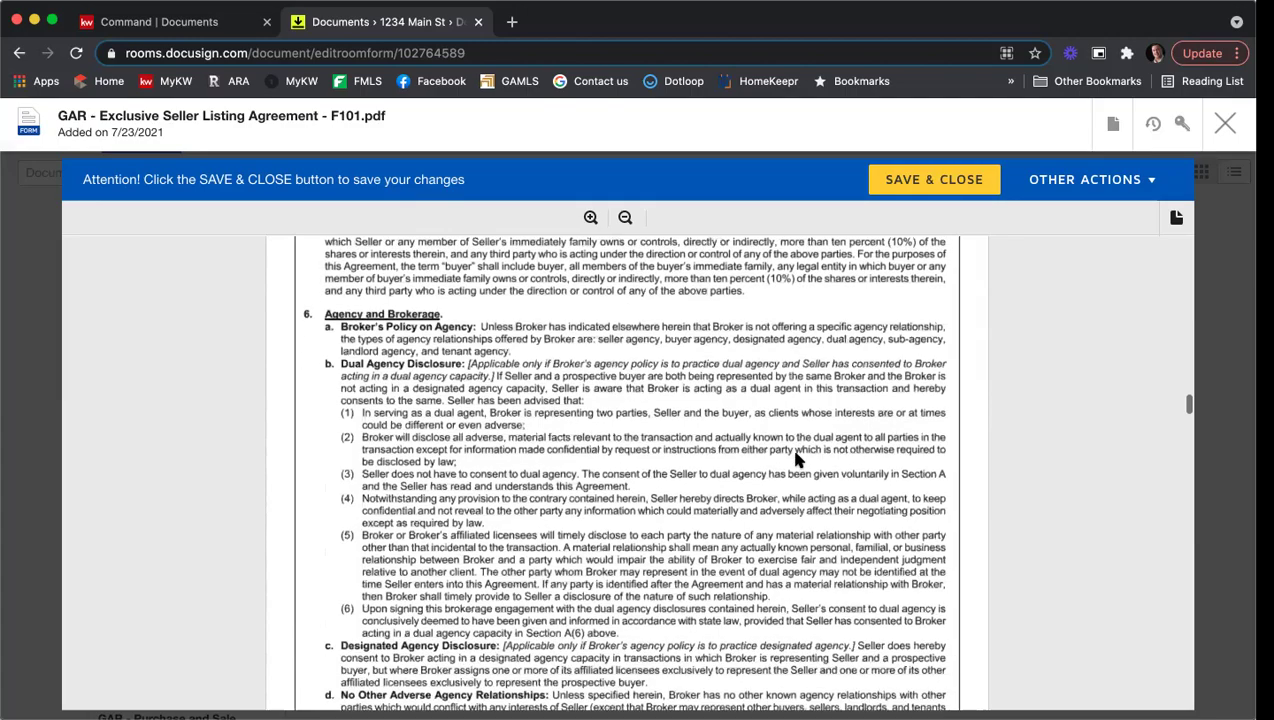
scroll(797, 458, down, 15)
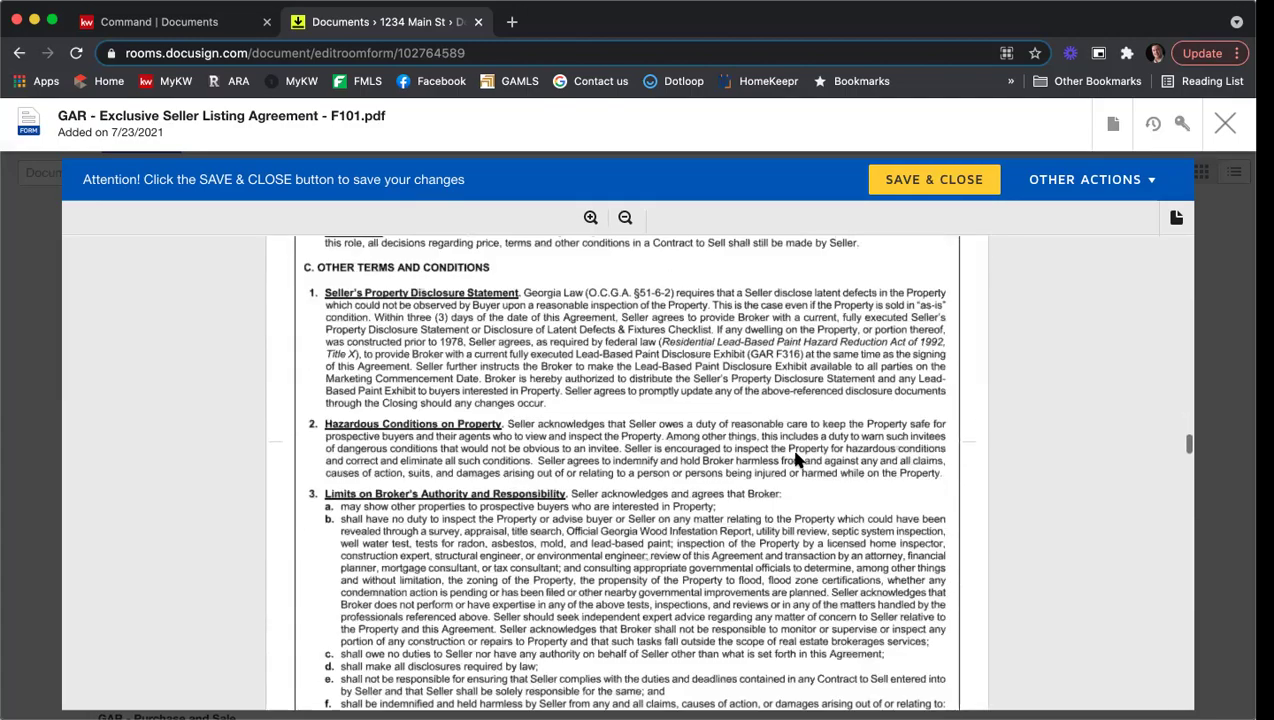
scroll(797, 460, down, 10)
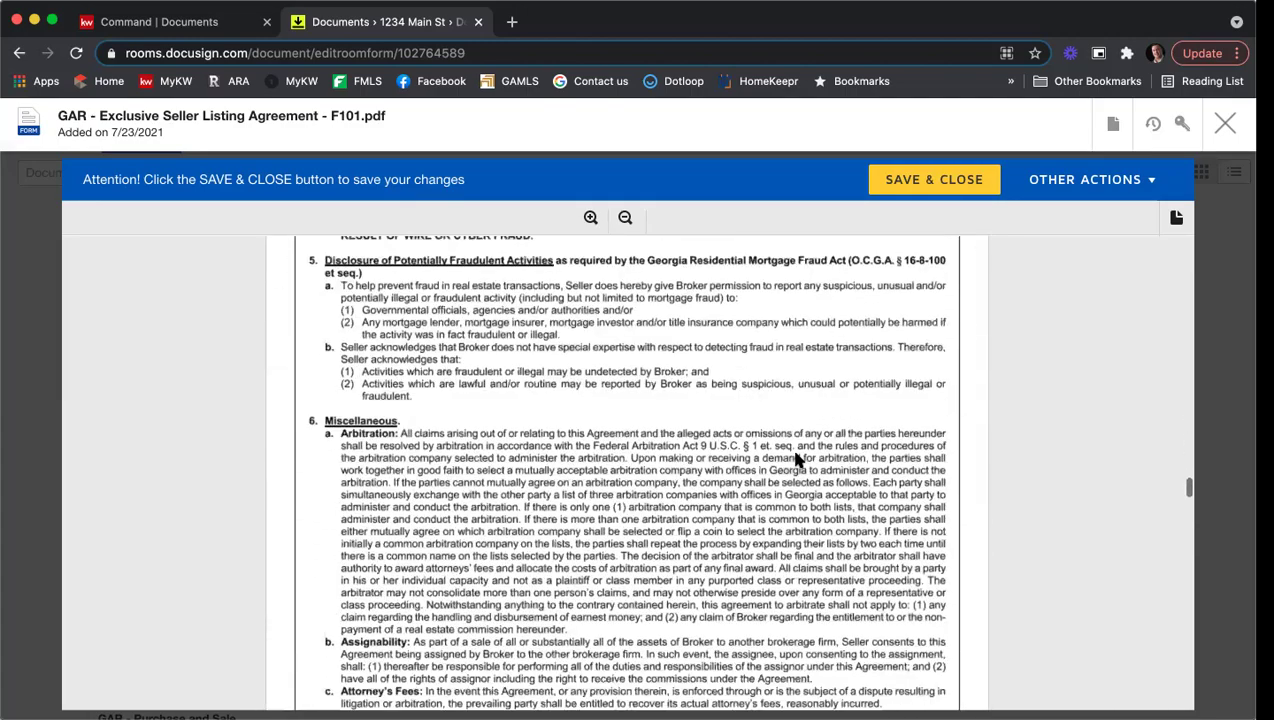
scroll(797, 460, down, 12)
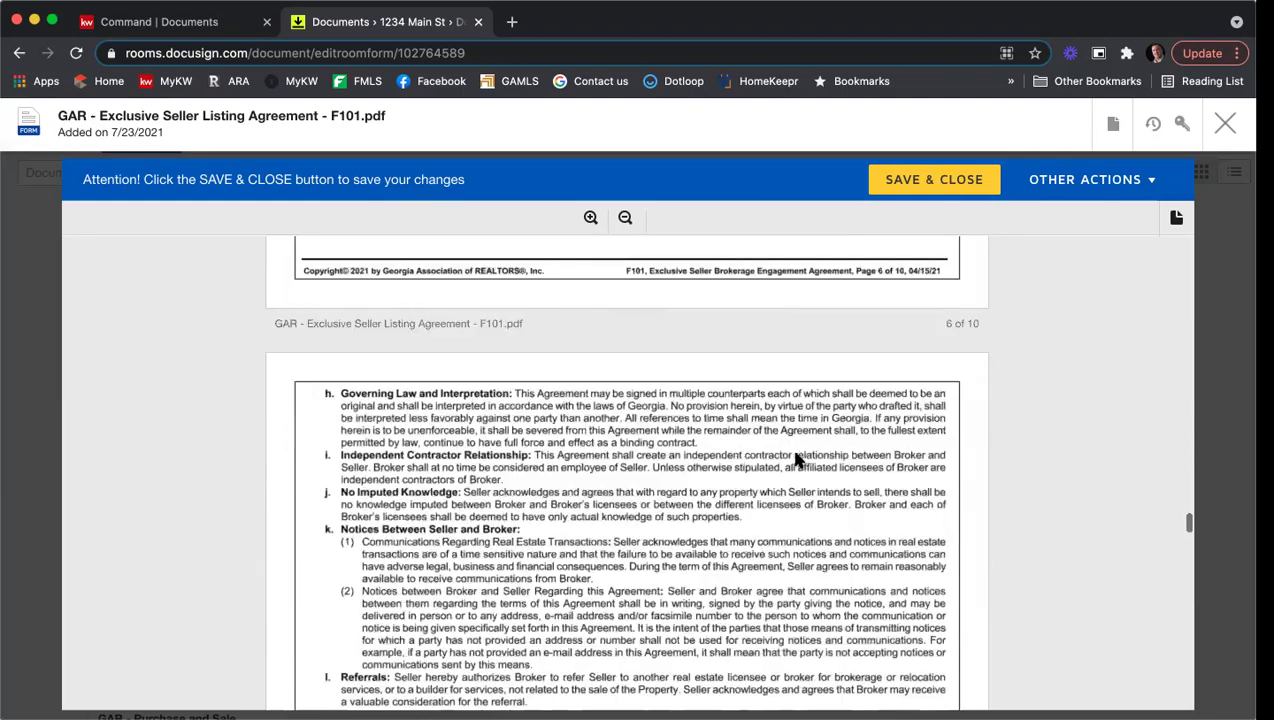
scroll(797, 459, down, 12)
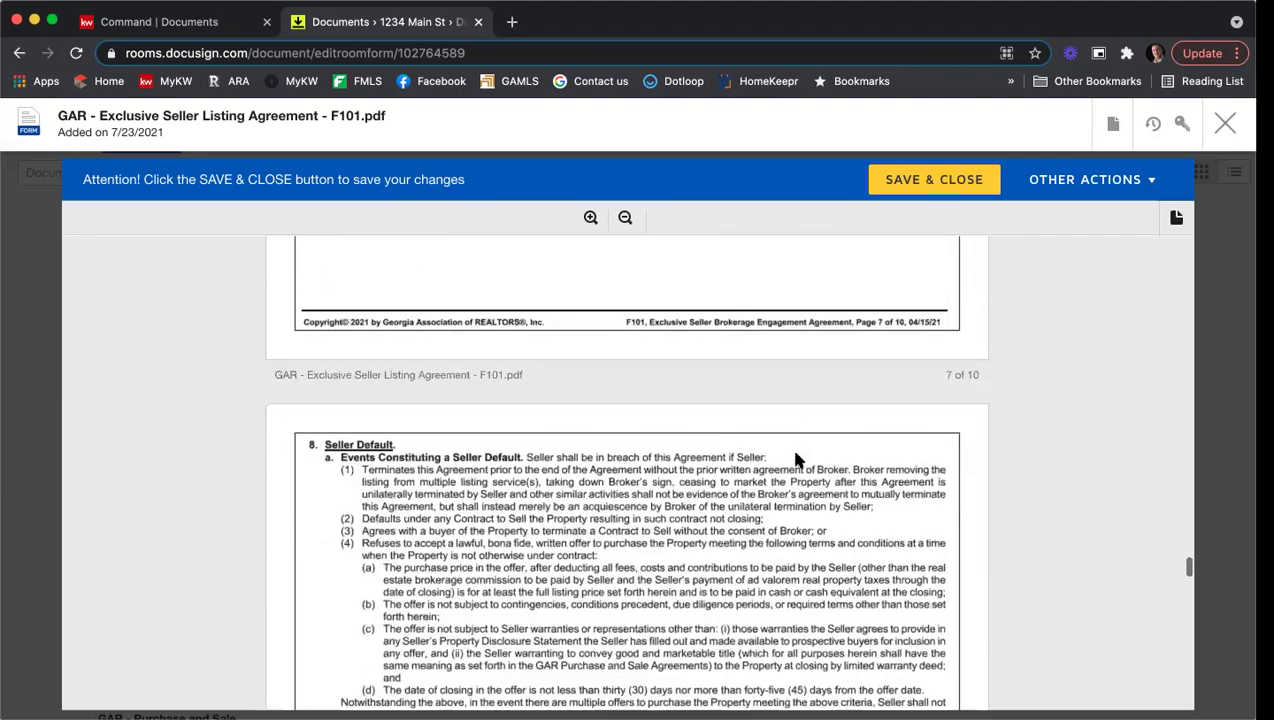
scroll(797, 460, down, 9)
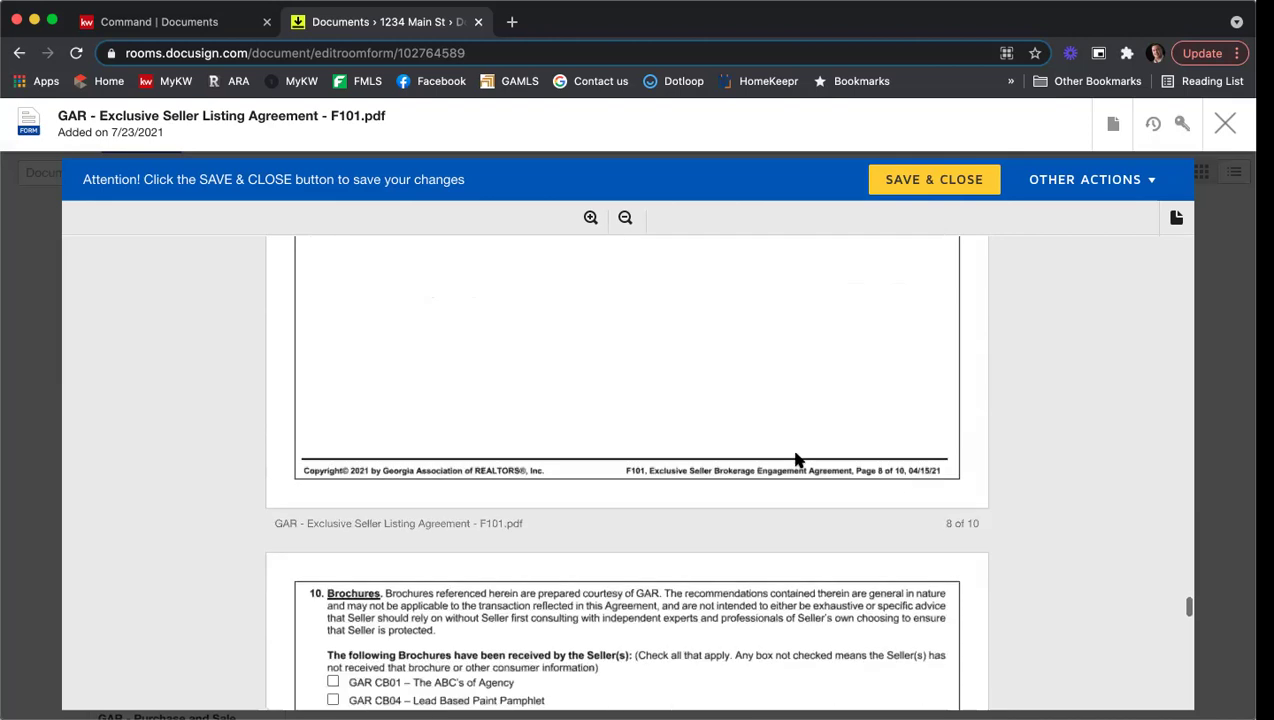
scroll(797, 460, up, 3)
scroll(797, 460, down, 3)
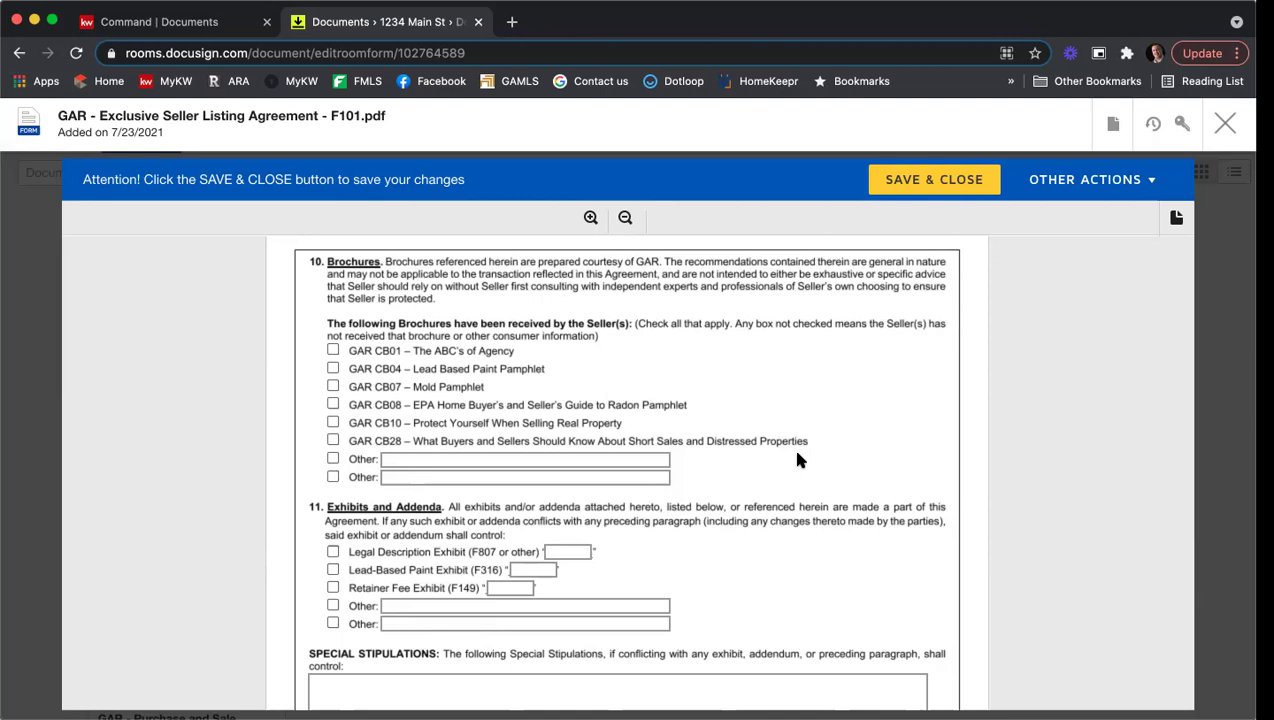
click(333, 352)
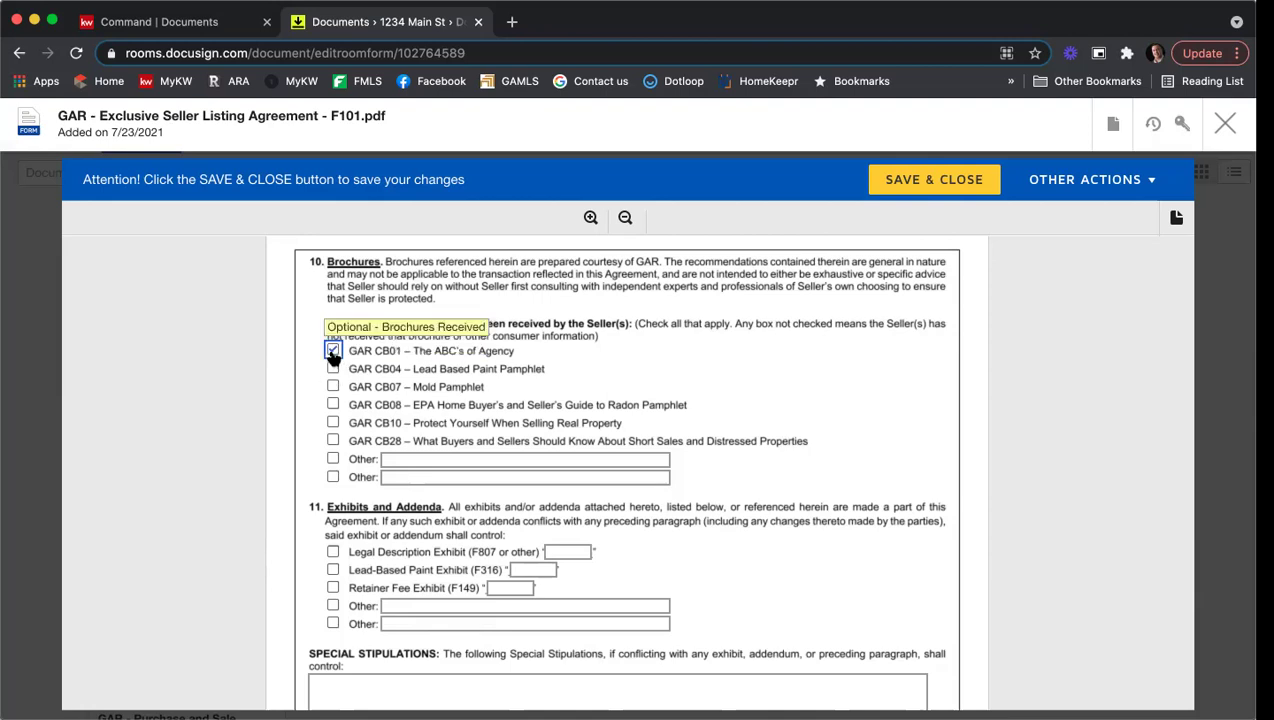
click(333, 370)
click(333, 405)
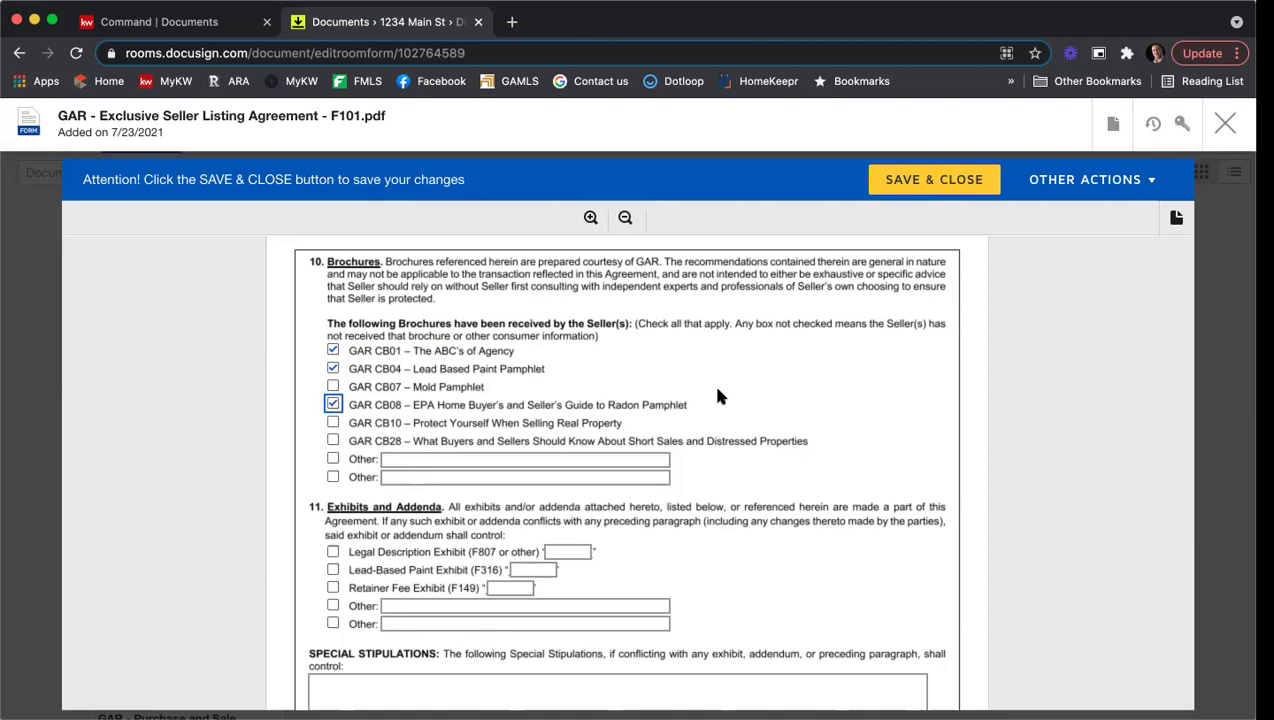
scroll(717, 389, down, 2)
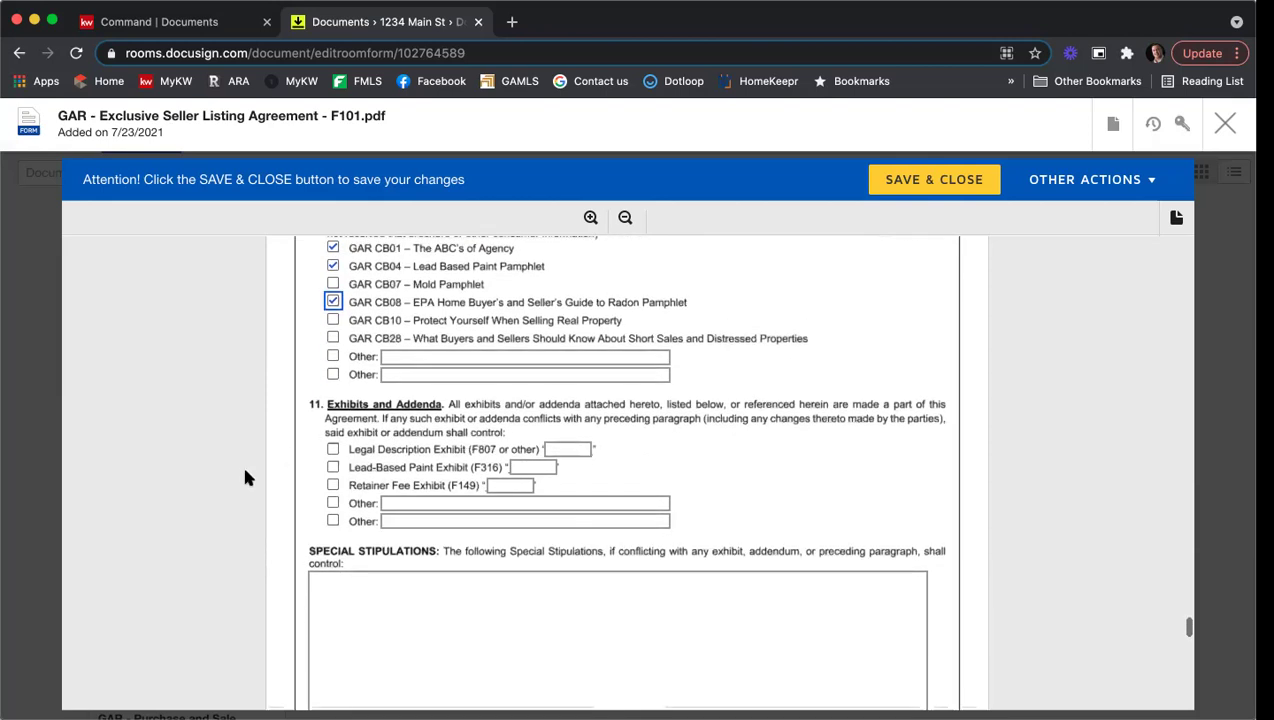
Step: Check the Legal Description Exhibit (F807) and label it Exhibit A
click(326, 452)
click(330, 450)
click(558, 450)
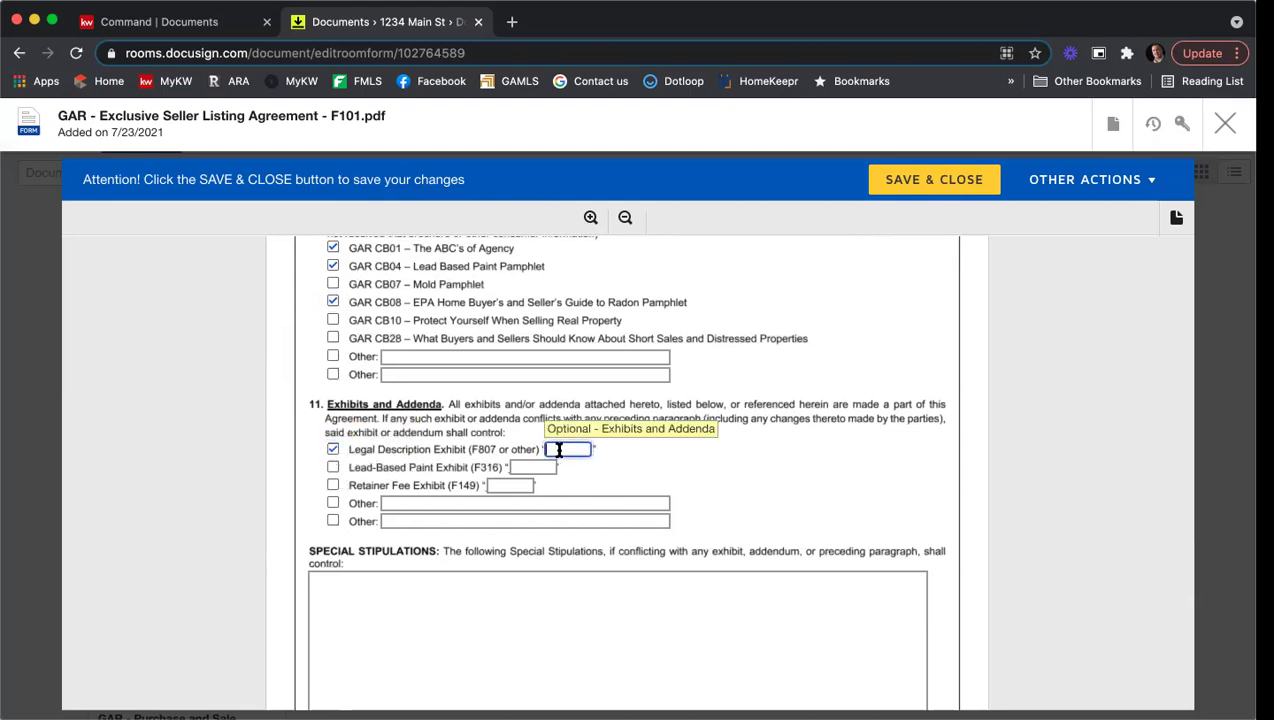
text(A)
scroll(757, 438, down, 3)
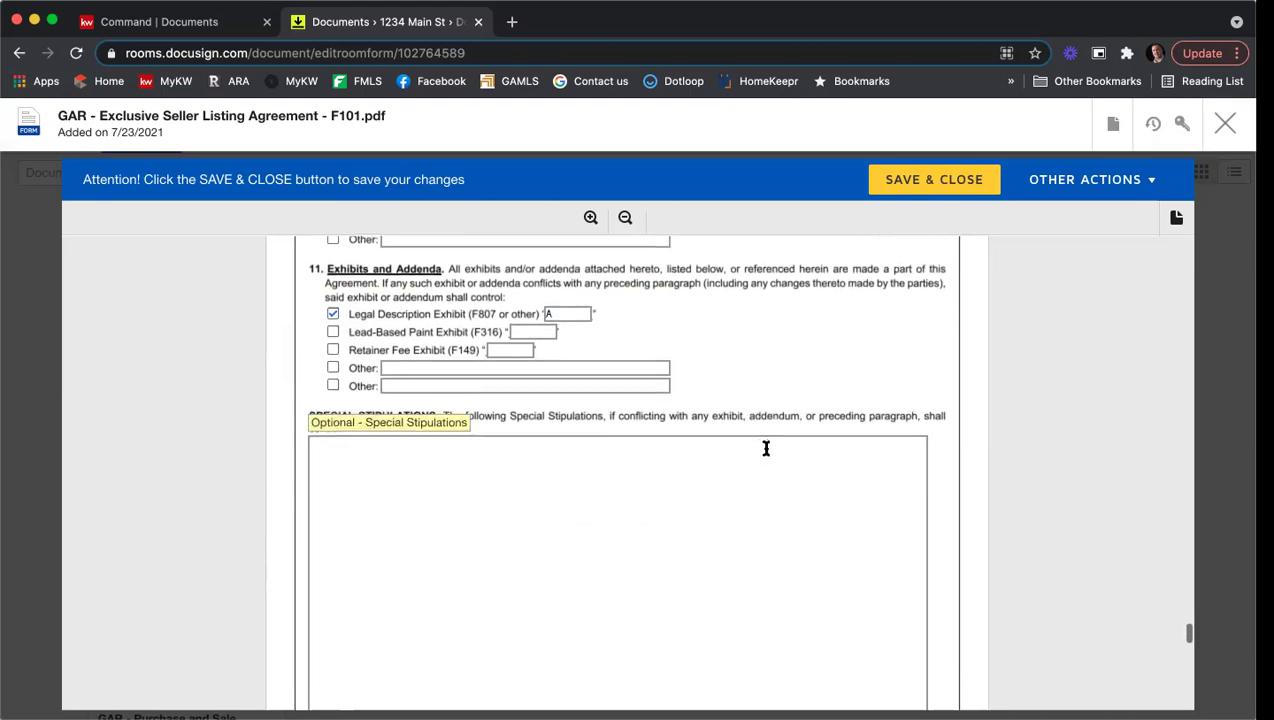
click(442, 475)
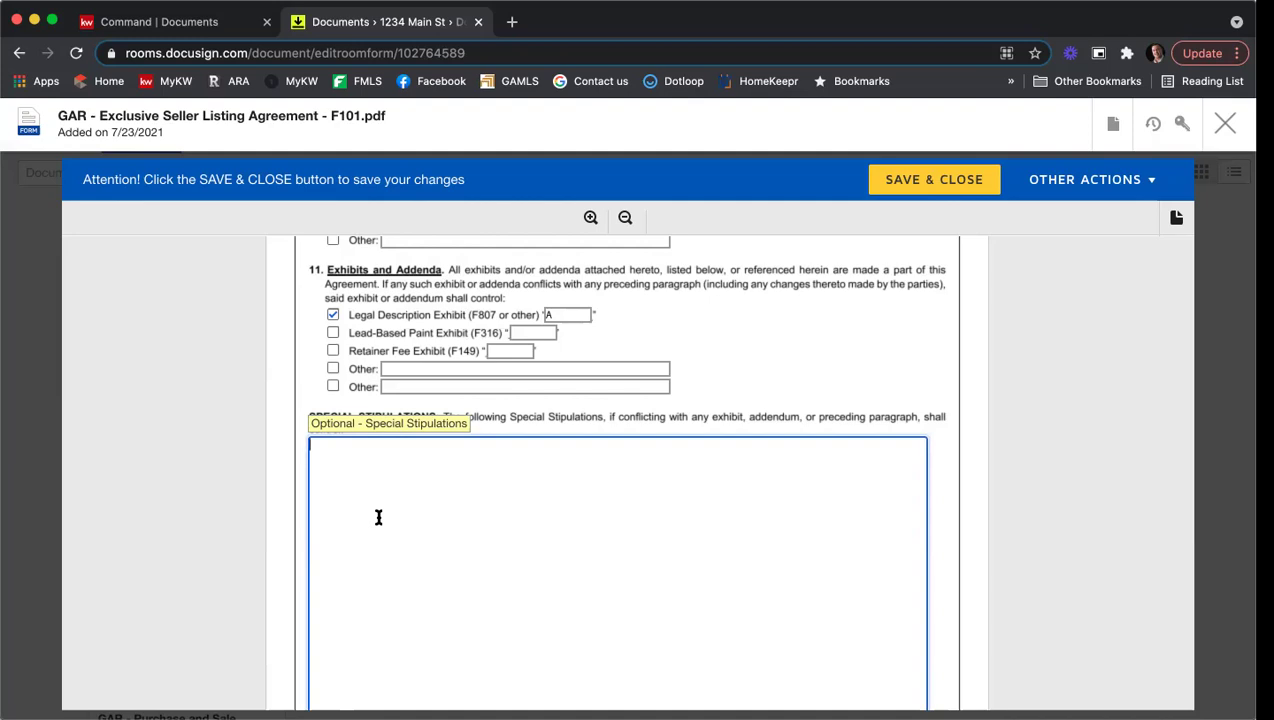
Step: Type 'You can start typing your stipulation that you would like to include.' then 'Everyone agrees to these terms.'
scroll(380, 512, down, 1)
text(You can start ty)
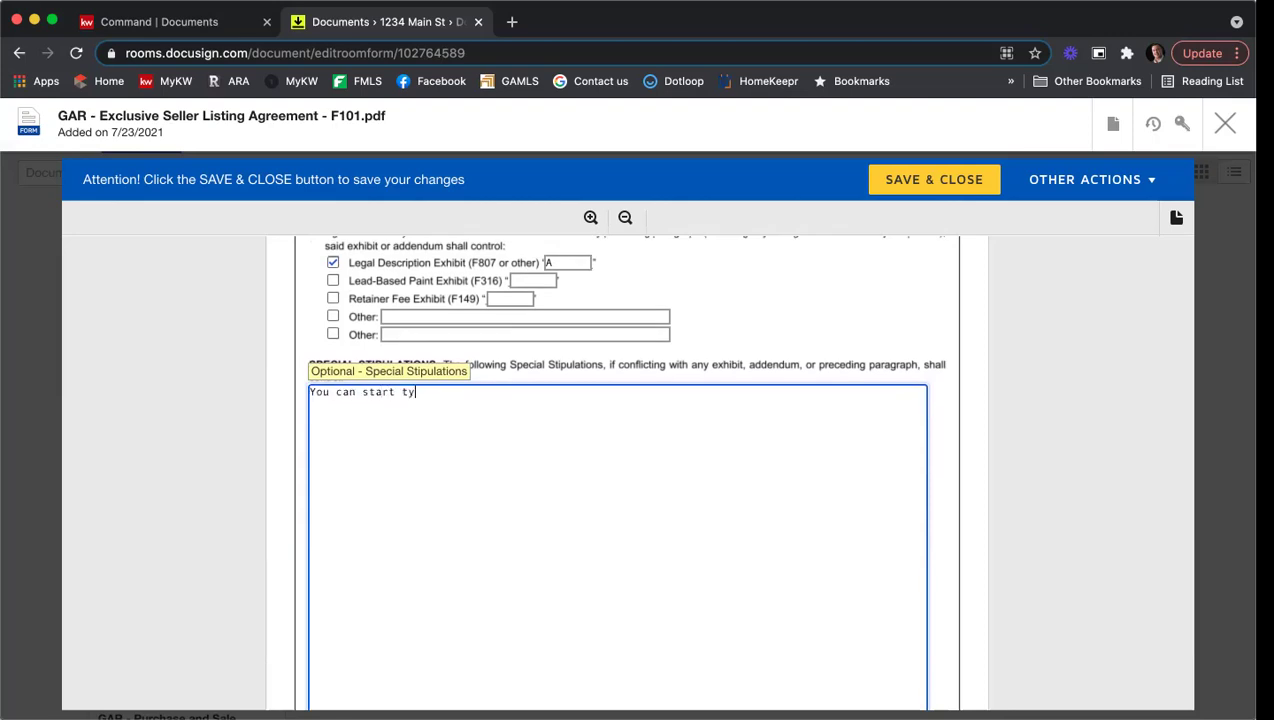
text(ping your stup)
key(BackSpace)
key(BackSpace)
text(ipulation that you)
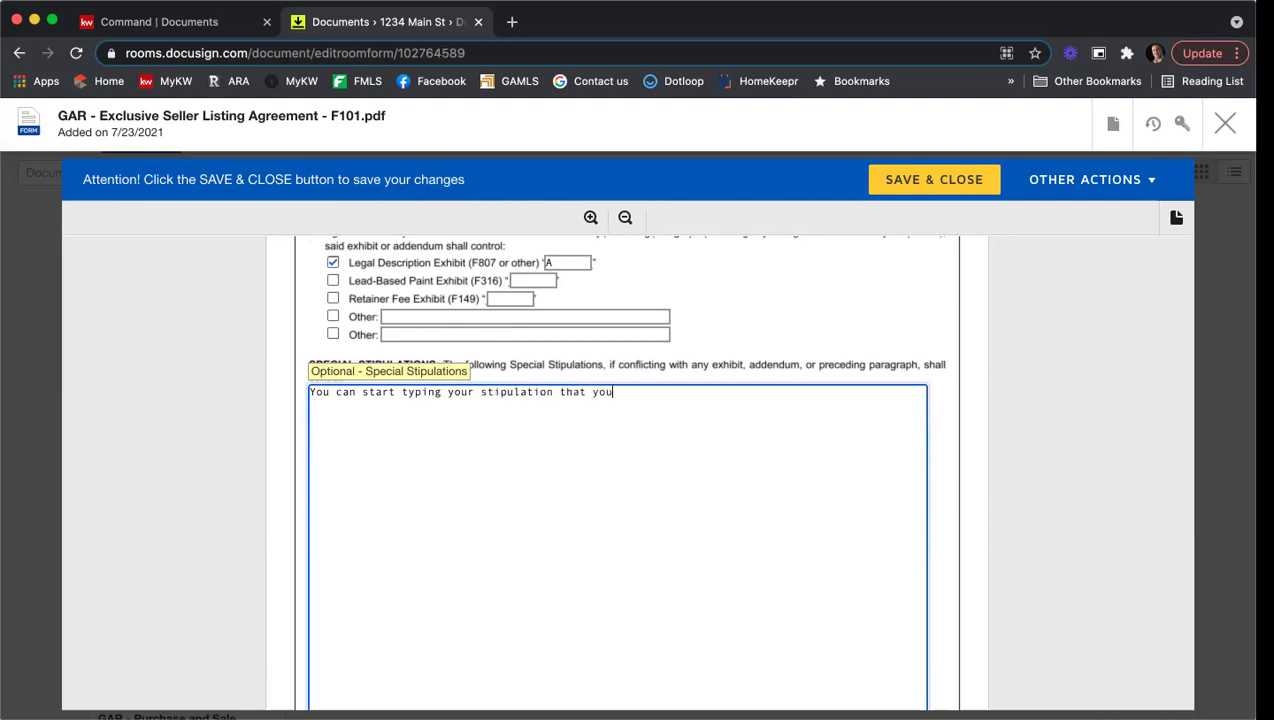
text( would like to include.)
key(Return)
key(Return)
text(Everyon)
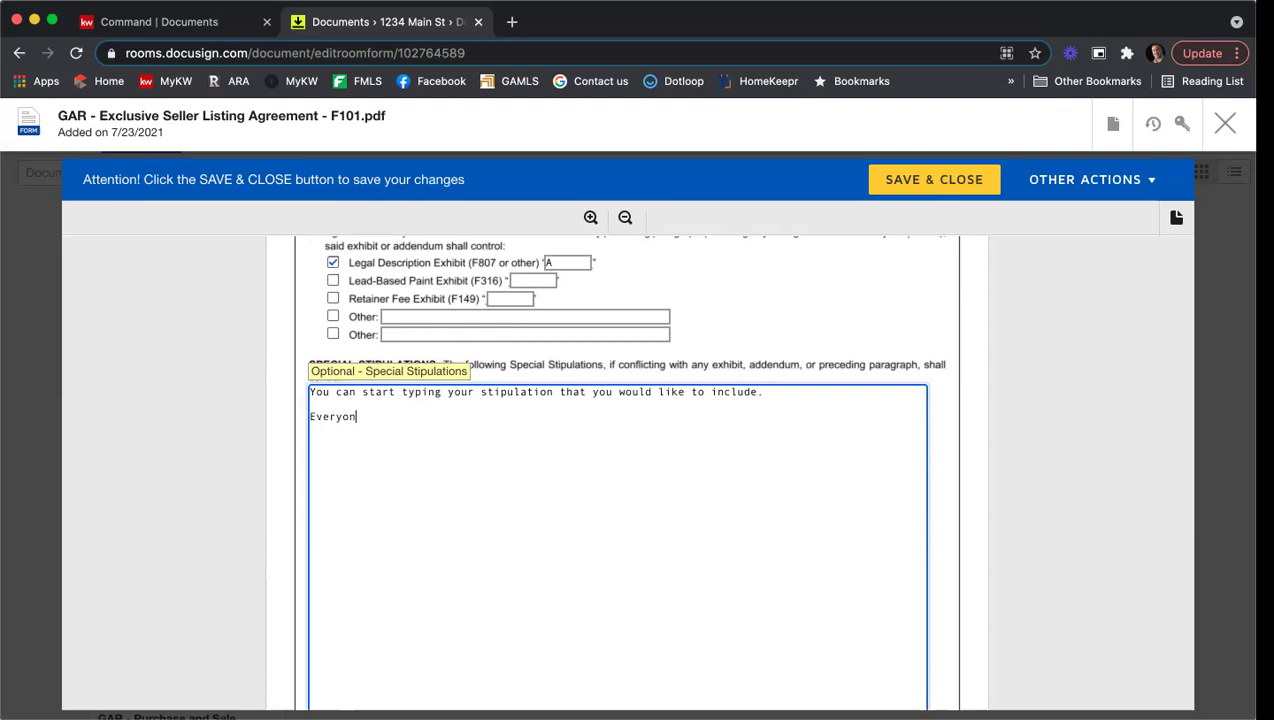
text(e agrees to these terms.)
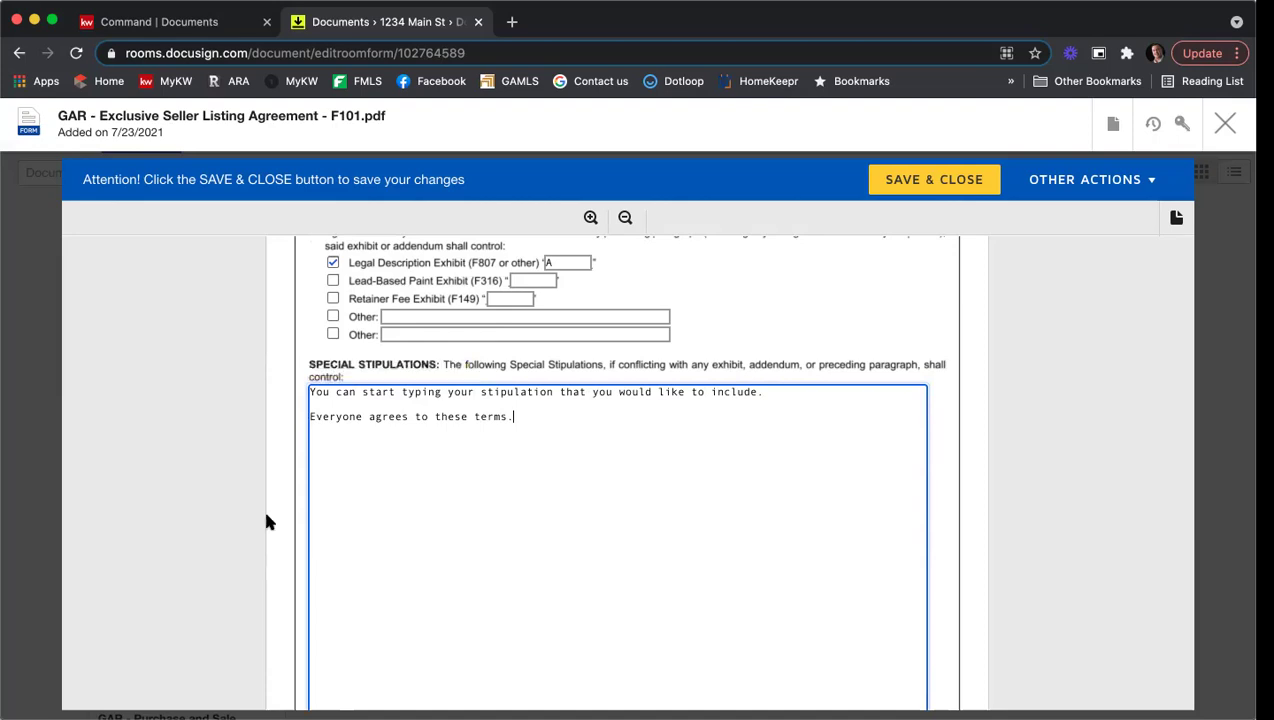
scroll(606, 507, down, 1)
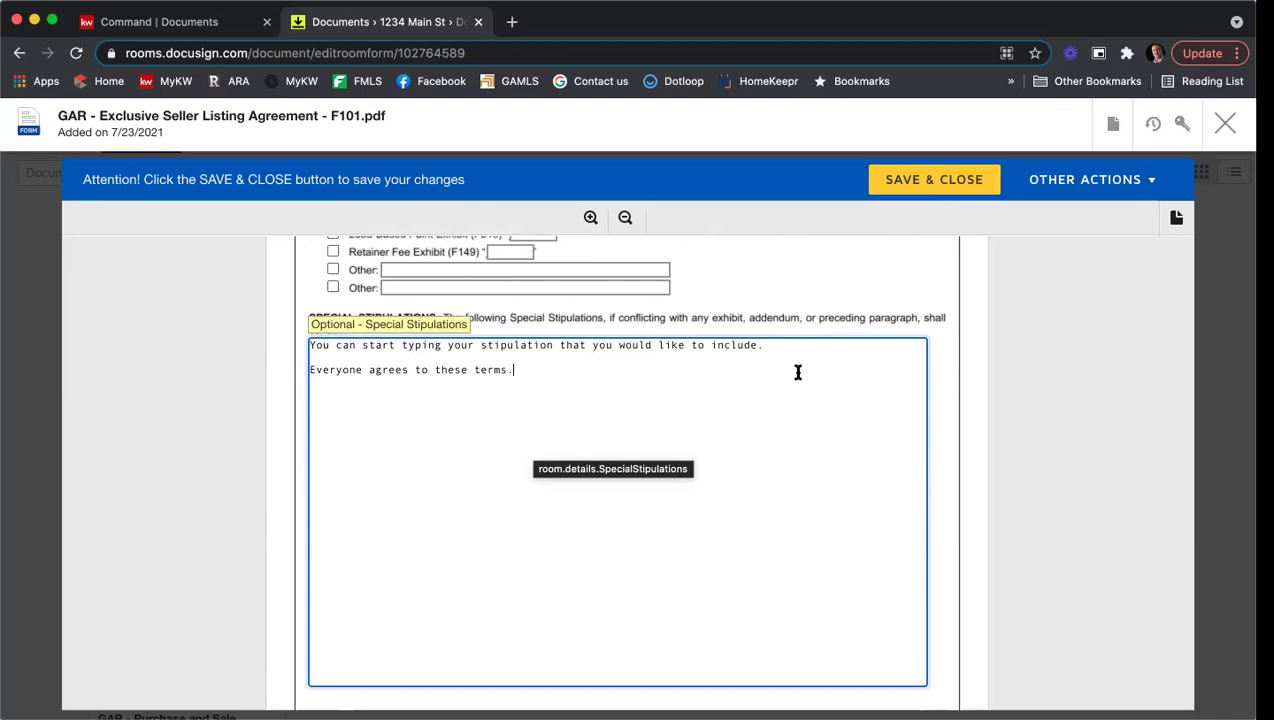
Step: Scroll to page 10's Broker / Broker's Affiliated Licensee Contact Information section
scroll(1016, 349, down, 5)
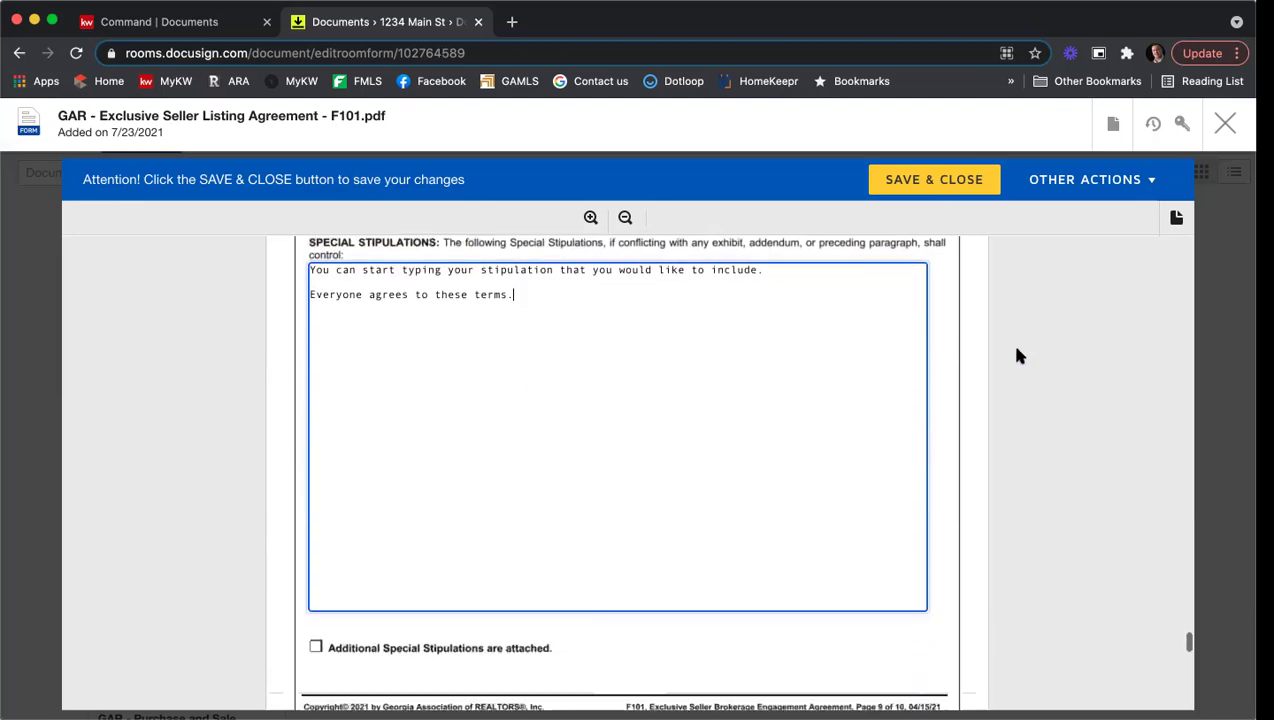
scroll(1016, 356, down, 5)
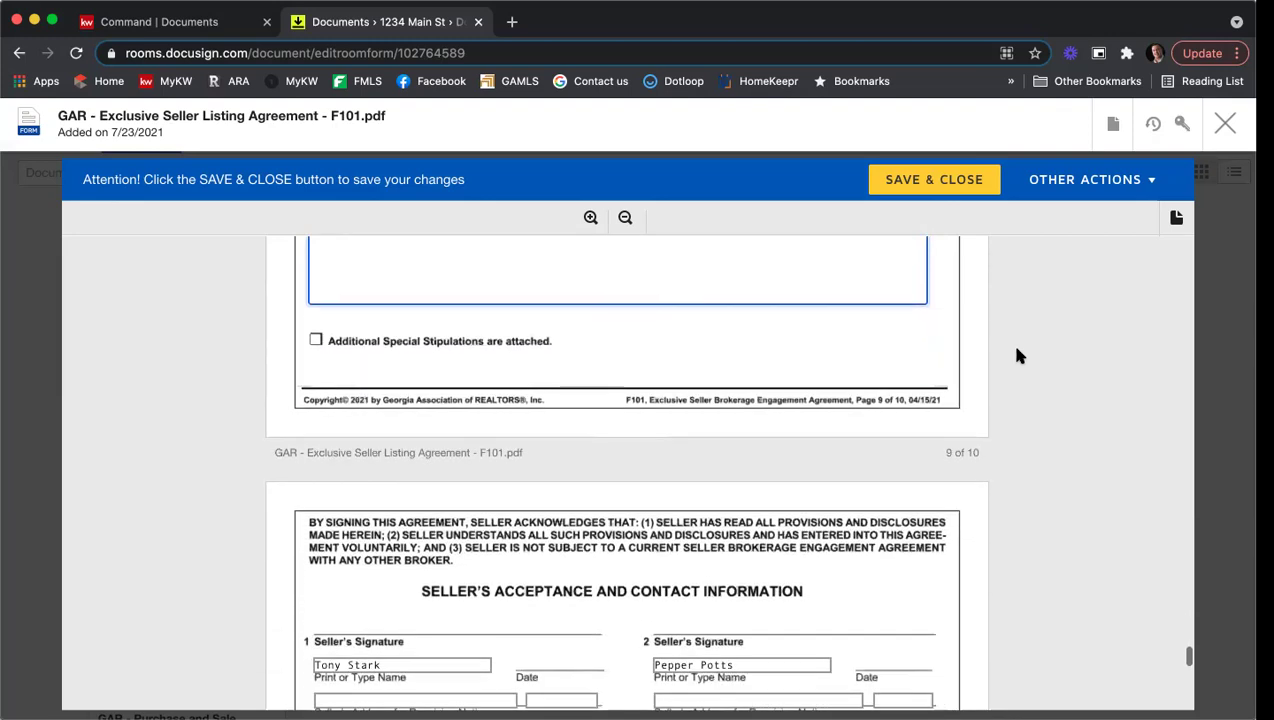
scroll(1016, 356, down, 1)
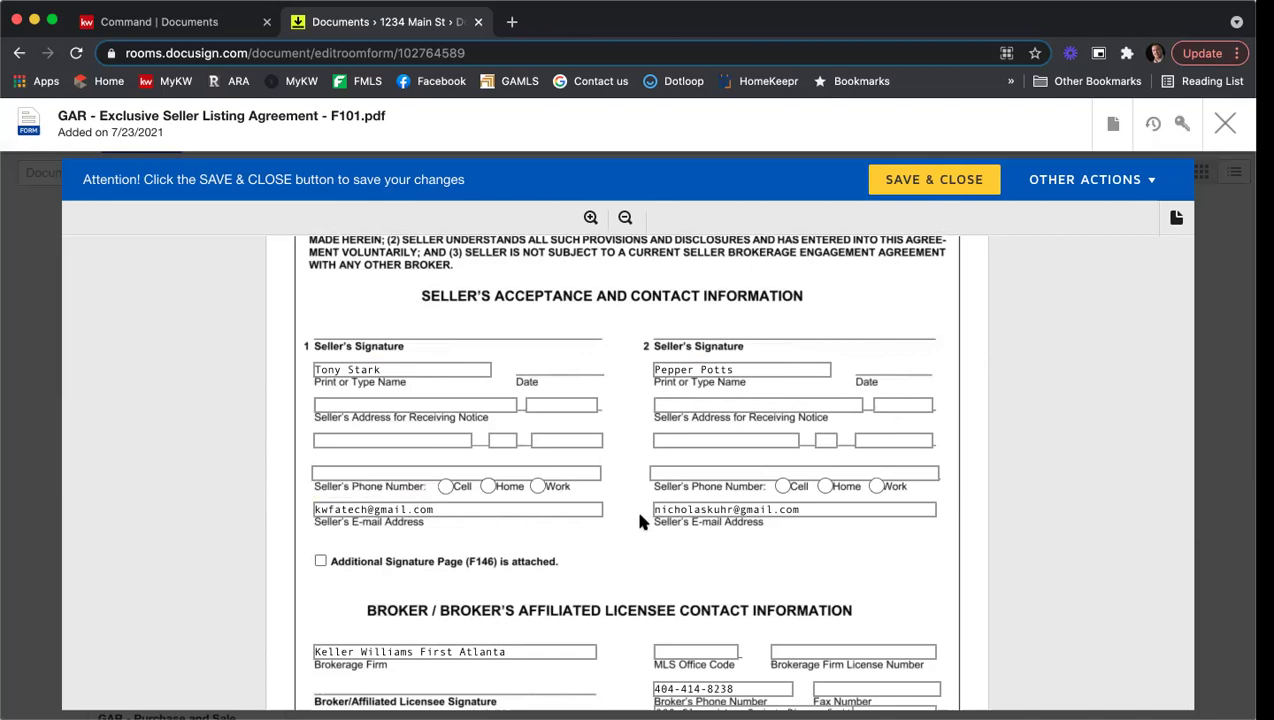
scroll(616, 370, down, 3)
scroll(616, 370, down, 2)
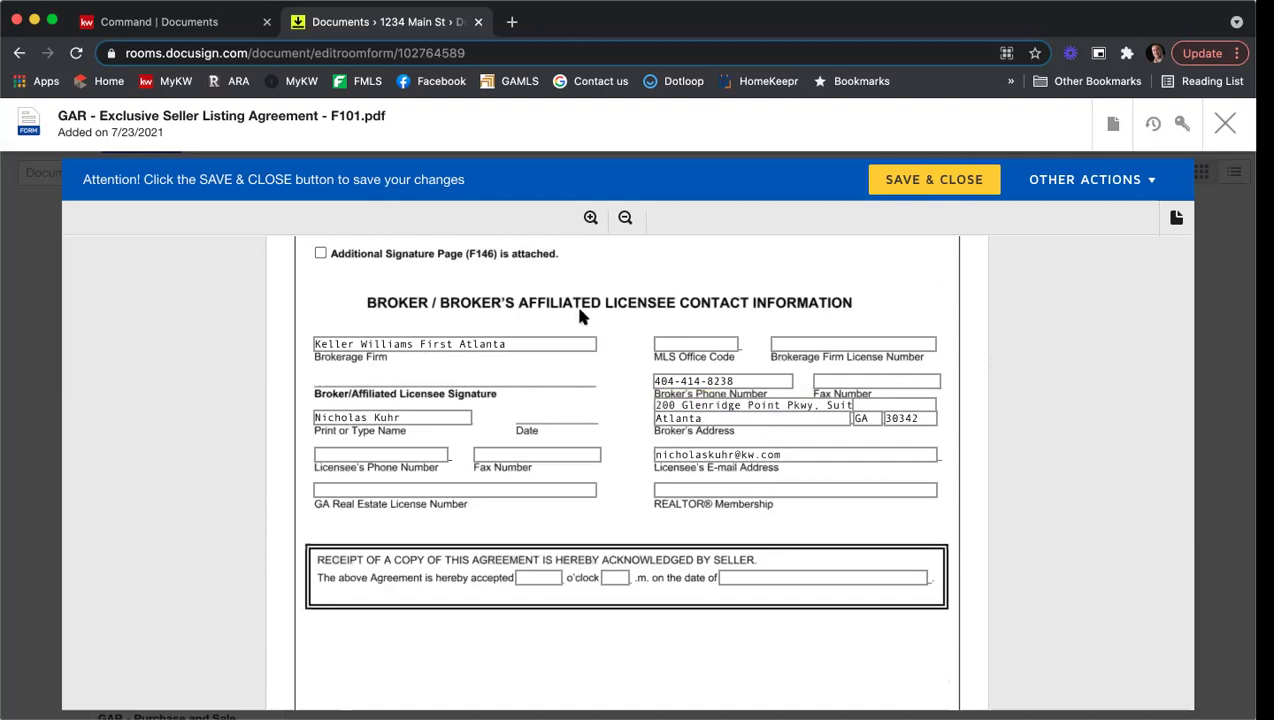
Step: Enter MLS office code KWFA01 and the brokerage firm license number
click(704, 345)
text(KWF)
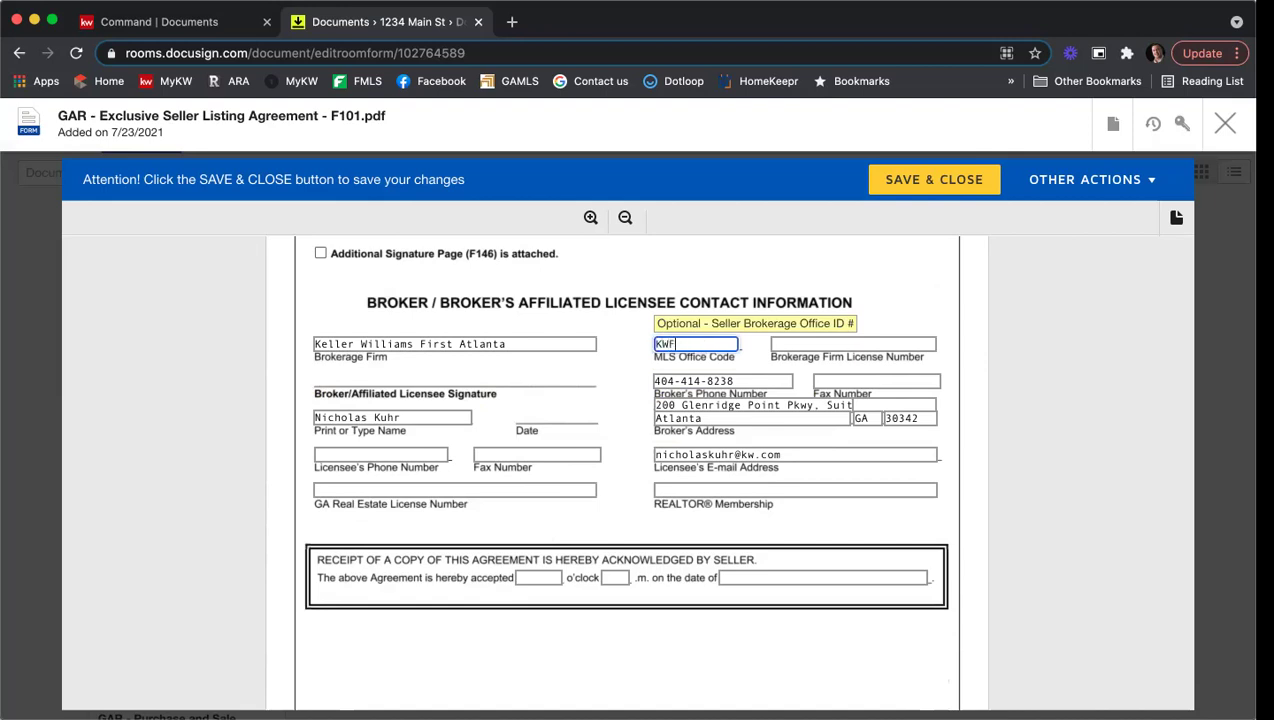
text(A01)
key(Tab)
text(H)
text(-333`3)
key(BackSpace)
key(BackSpace)
text(13)
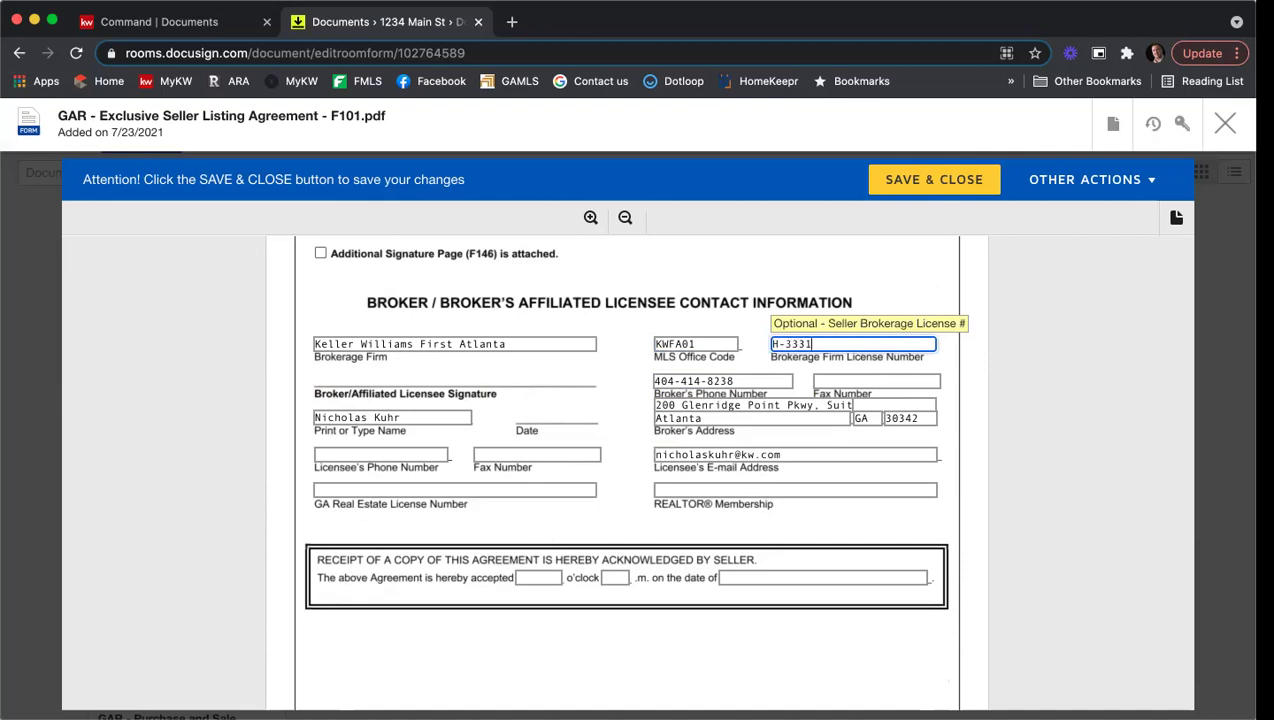
click(438, 443)
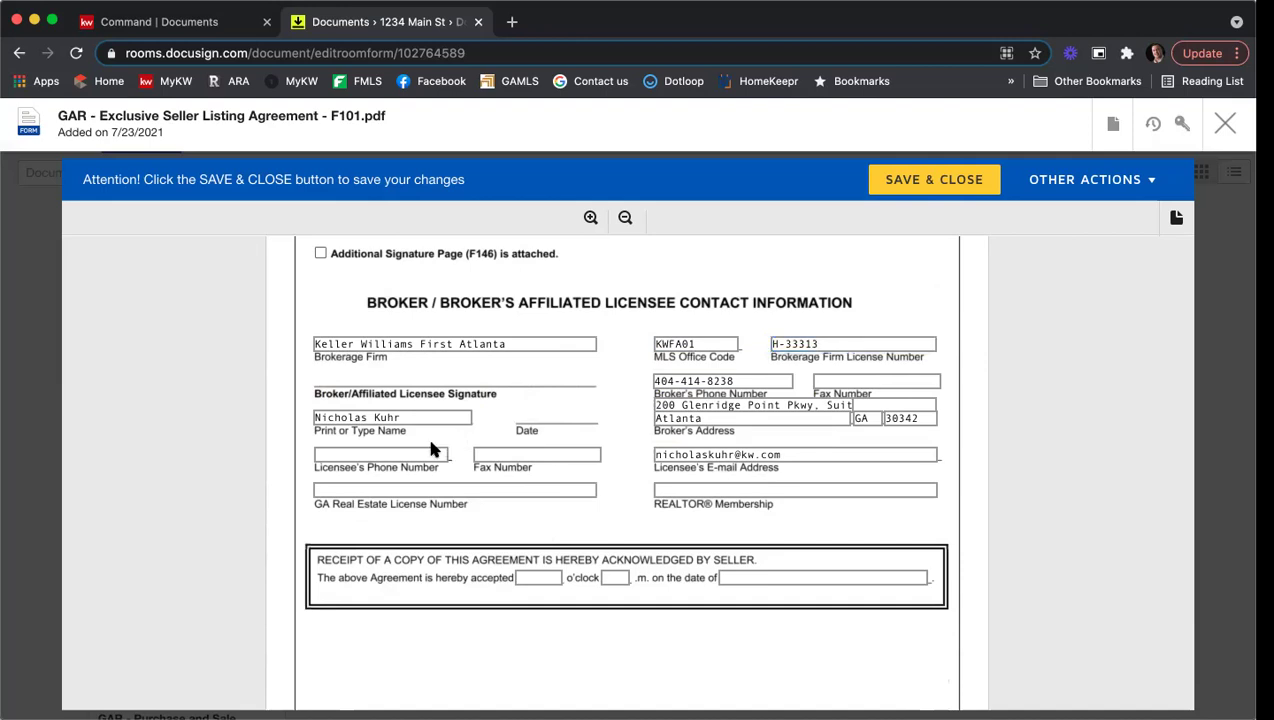
Step: Fill in the licensee's phone number, fax number and GA real estate license number
click(406, 452)
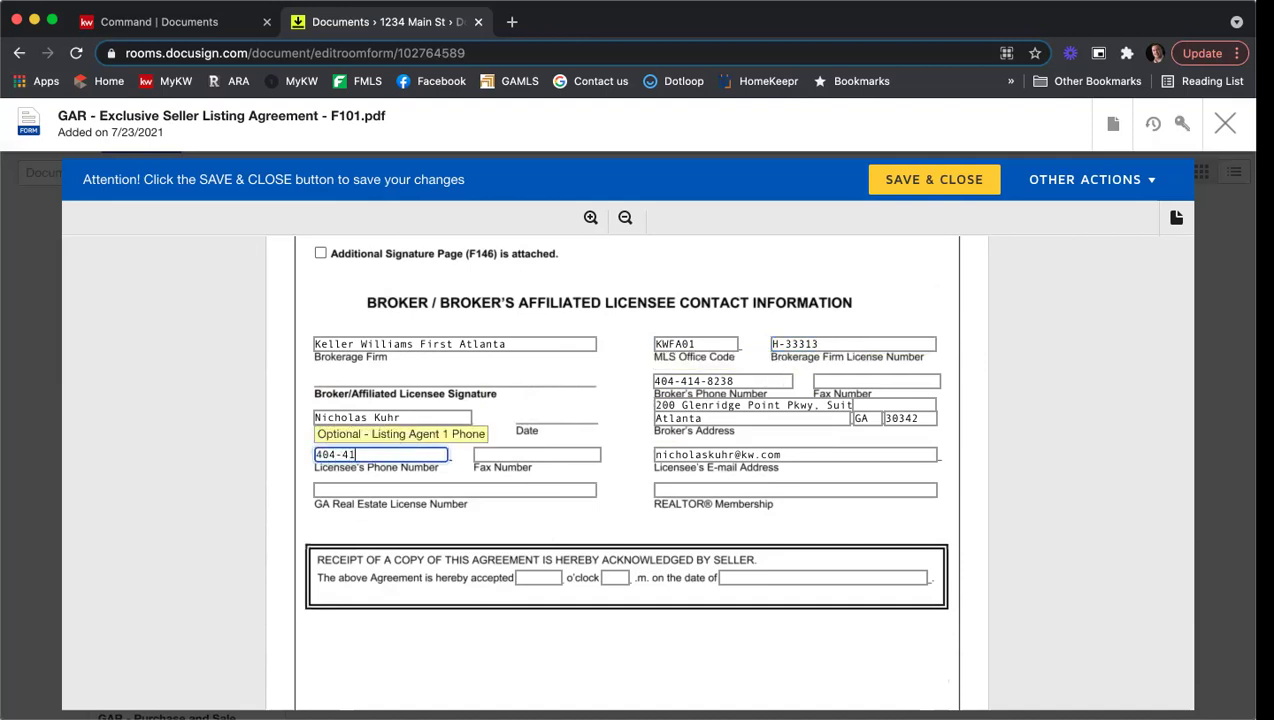
click(536, 454)
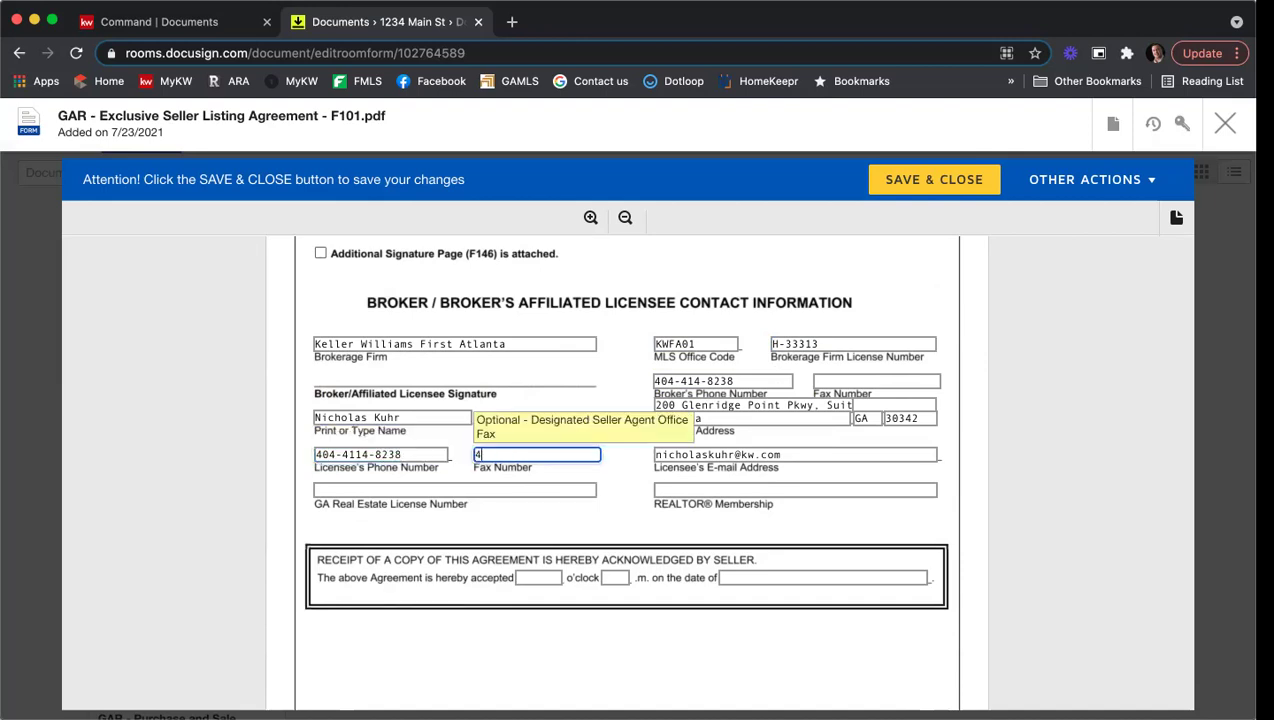
click(421, 490)
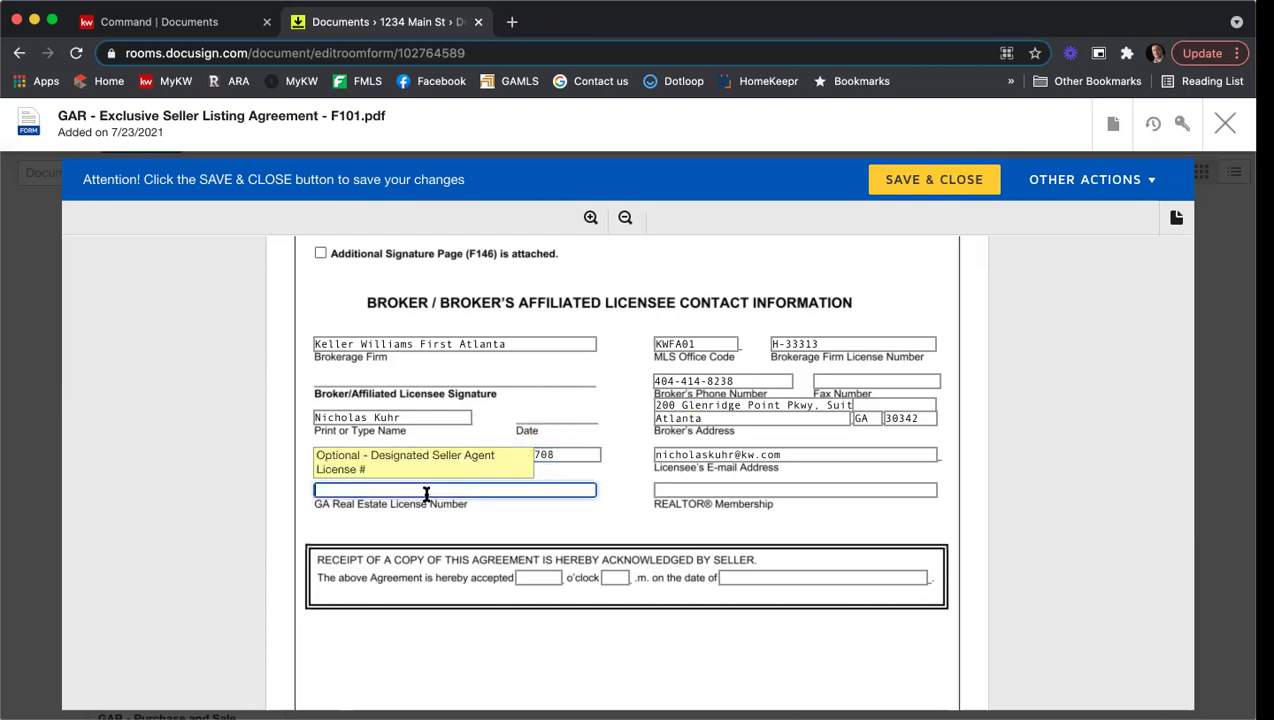
text(379844)
Step: Add the broker's fax number and set REALTOR membership to Atlanta
click(847, 380)
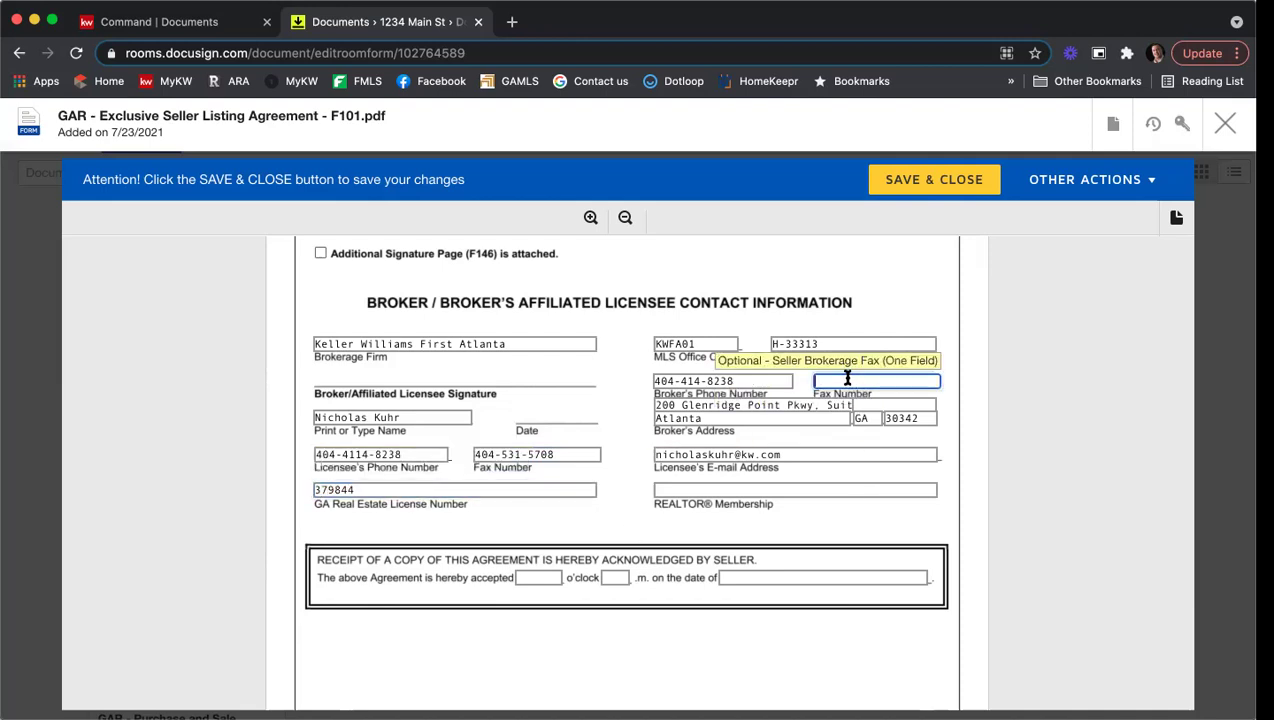
click(782, 487)
text(Atlanta)
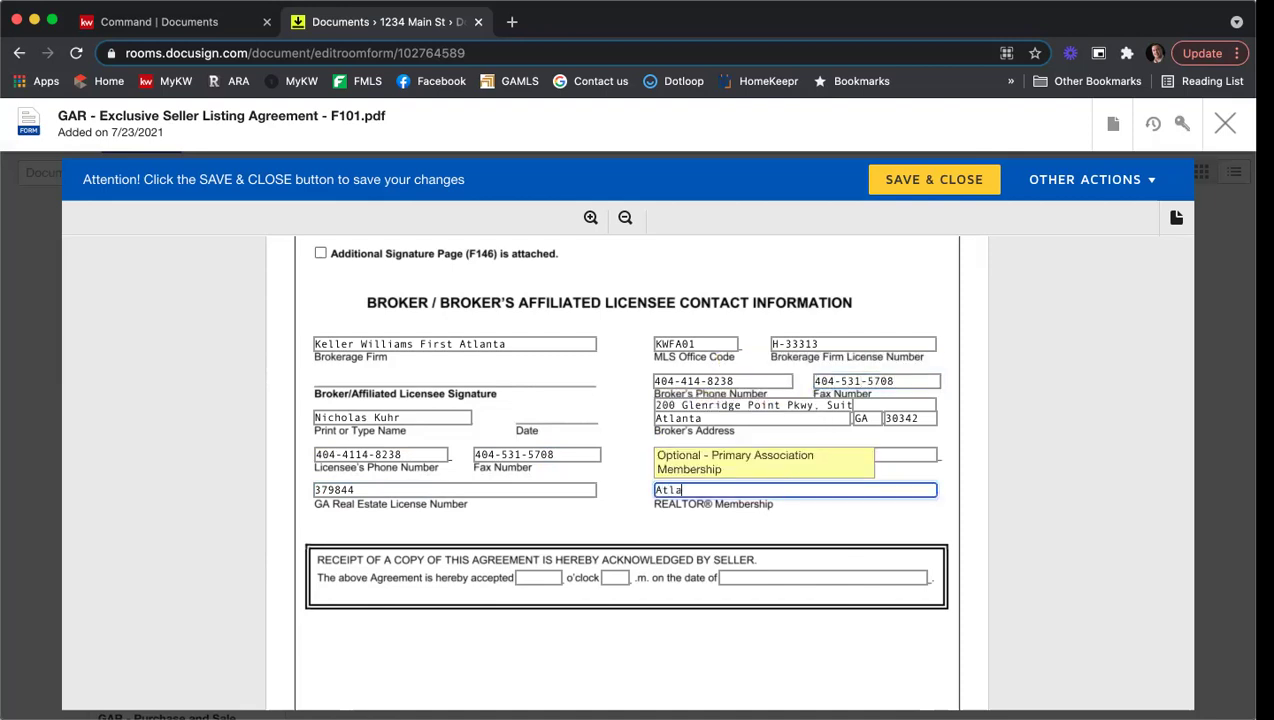
click(993, 511)
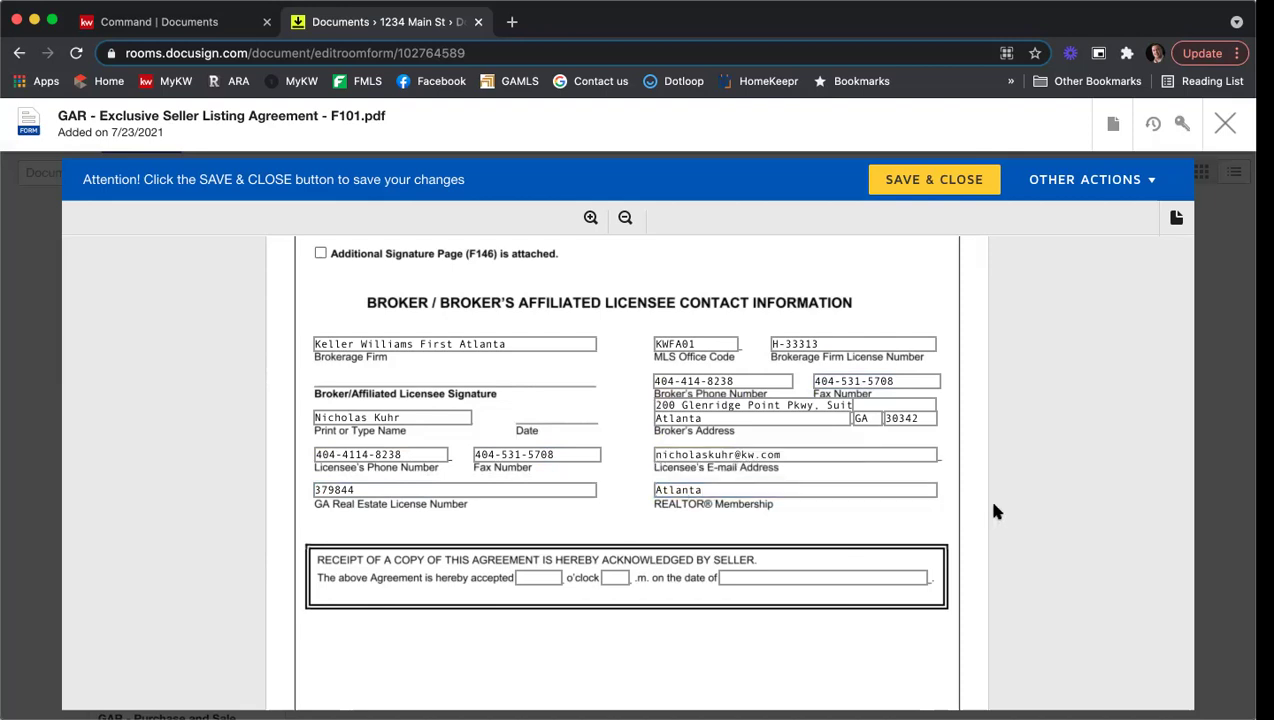
Step: Save and close the completed F101 listing agreement from the end of the form
scroll(995, 510, down, 5)
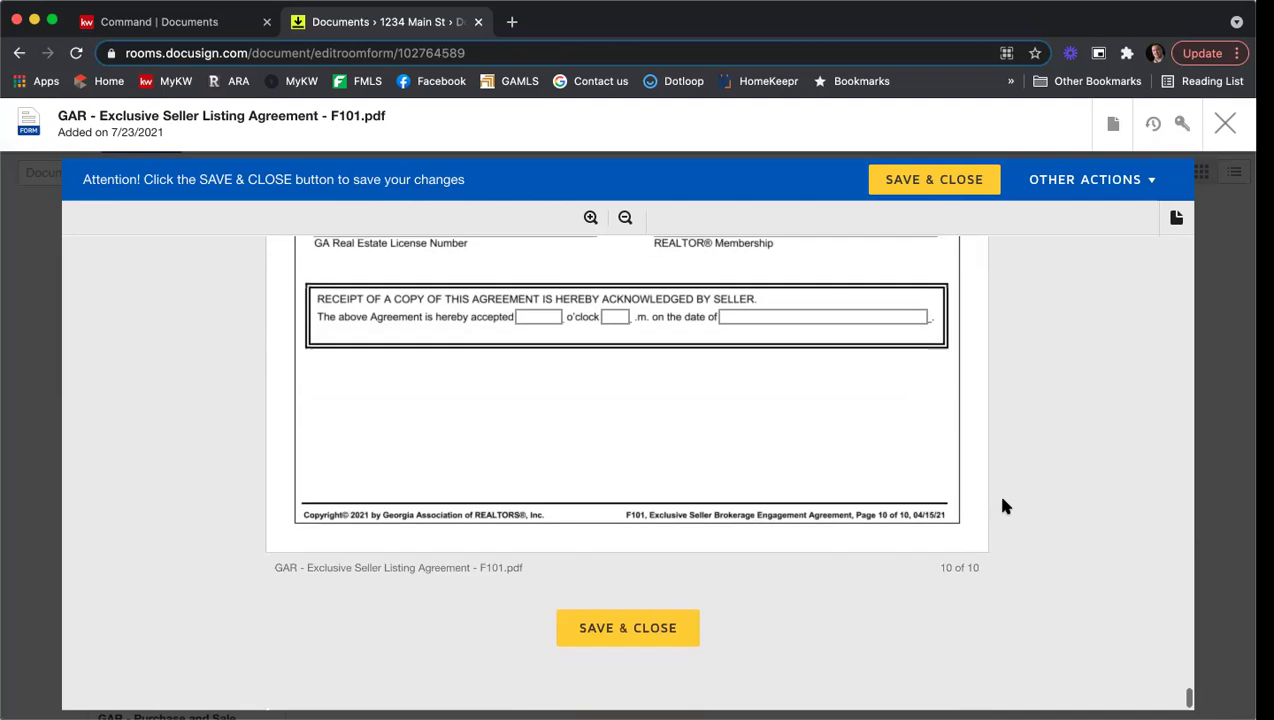
scroll(1000, 500, down, 1)
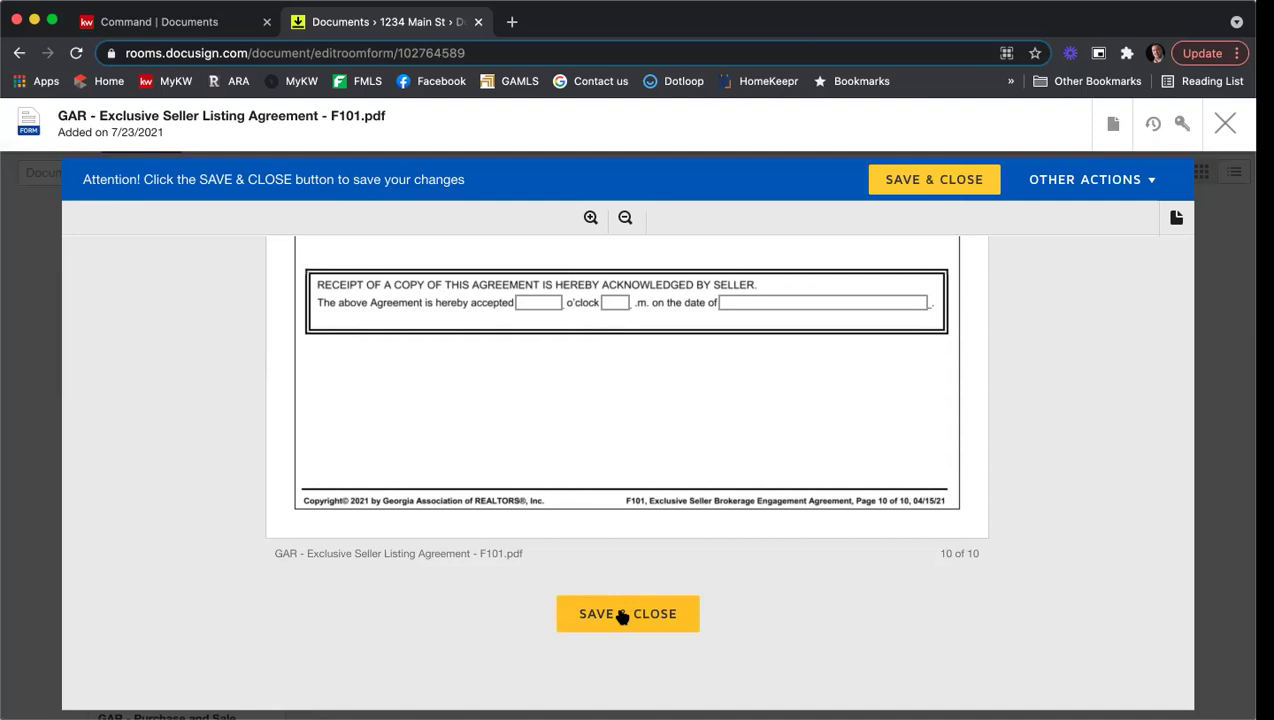
click(622, 616)
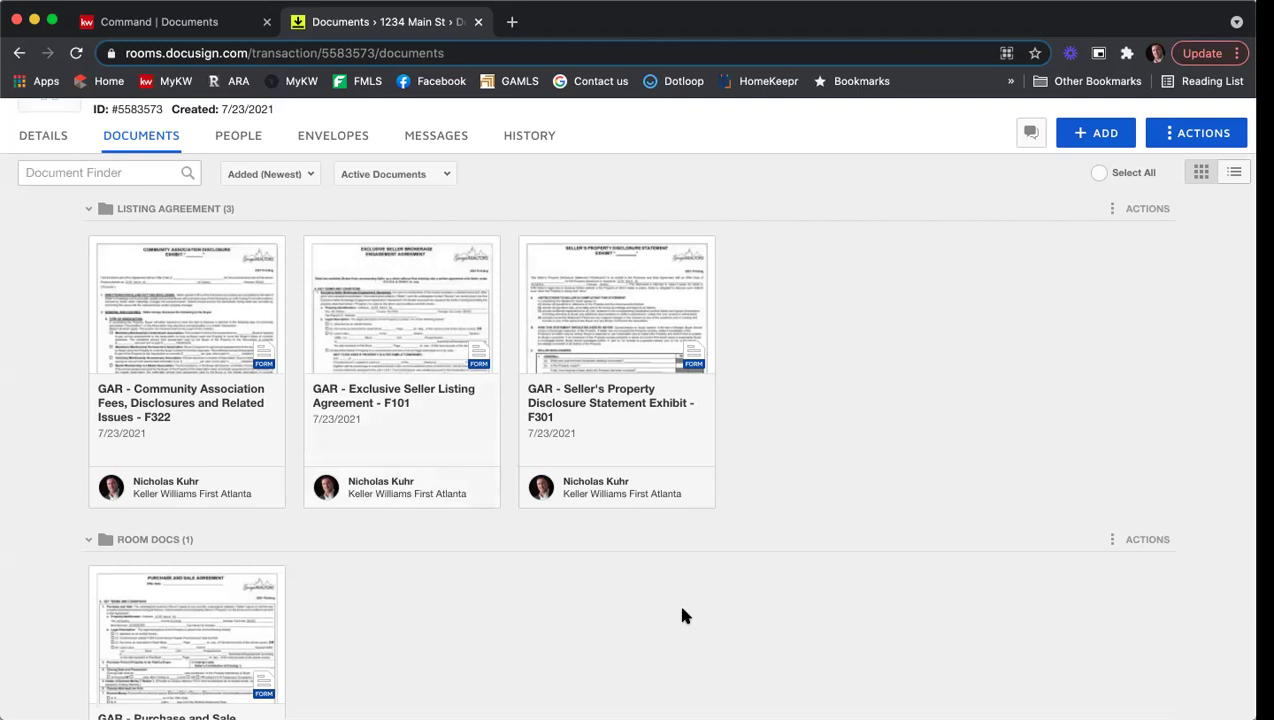
Step: Open the GAR Seller's Property Disclosure Statement Exhibit F301 from the Listing Agreement folder
click(648, 314)
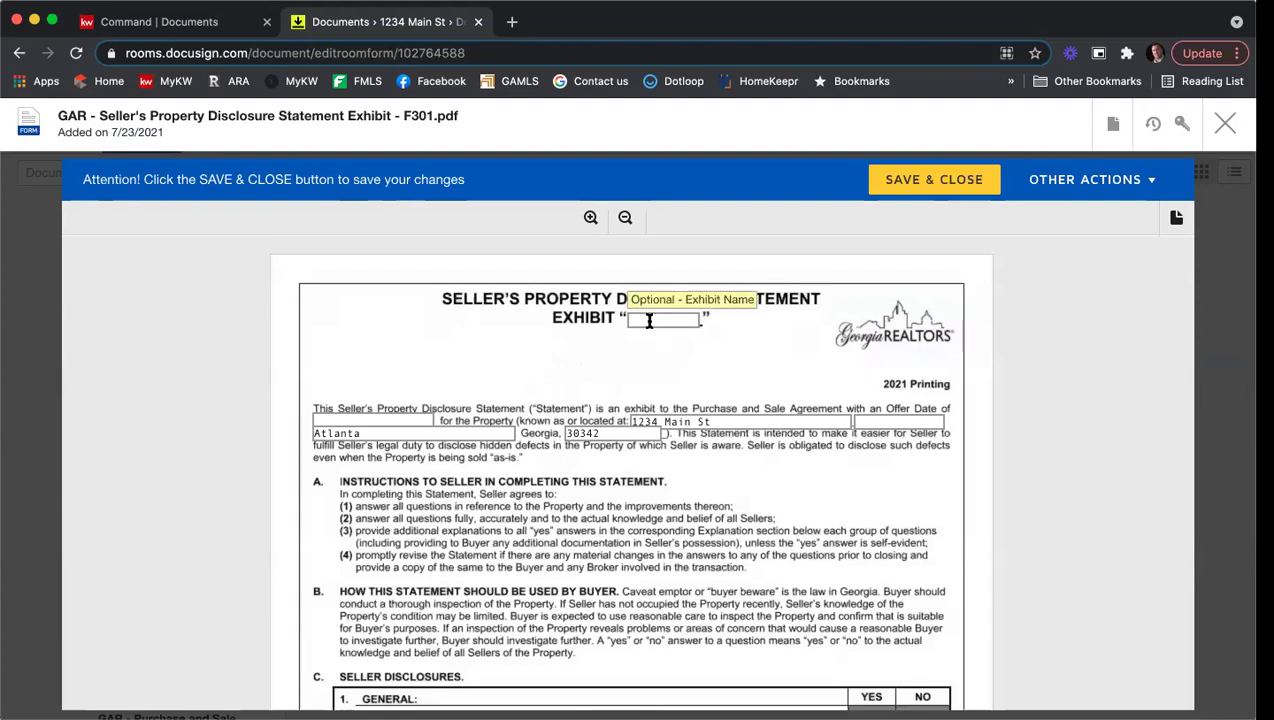
scroll(588, 330, down, 1)
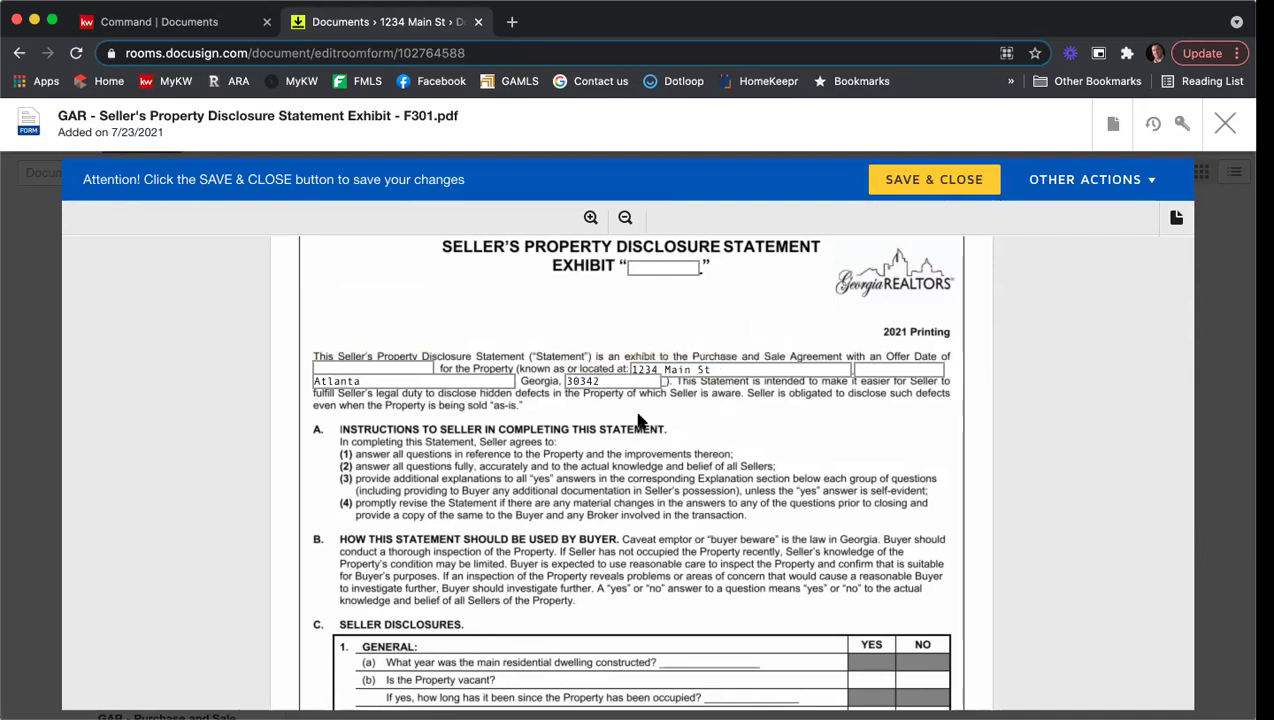
scroll(620, 424, down, 5)
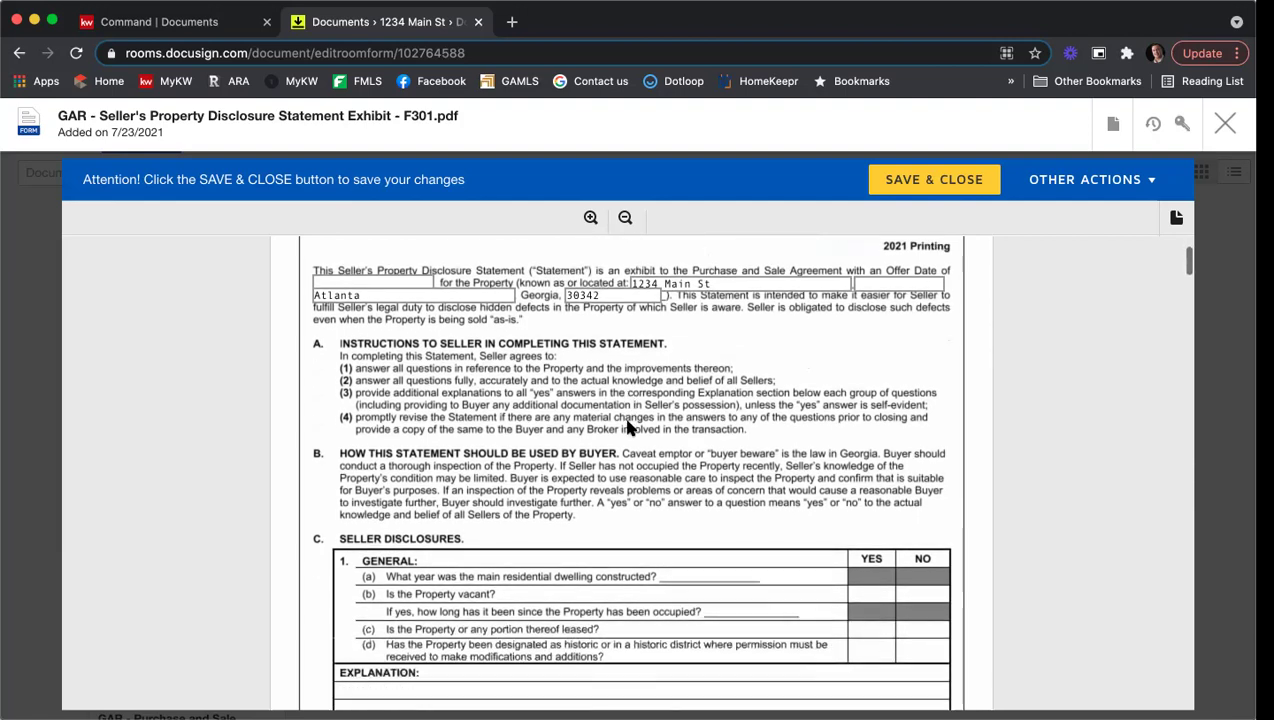
scroll(638, 428, down, 1)
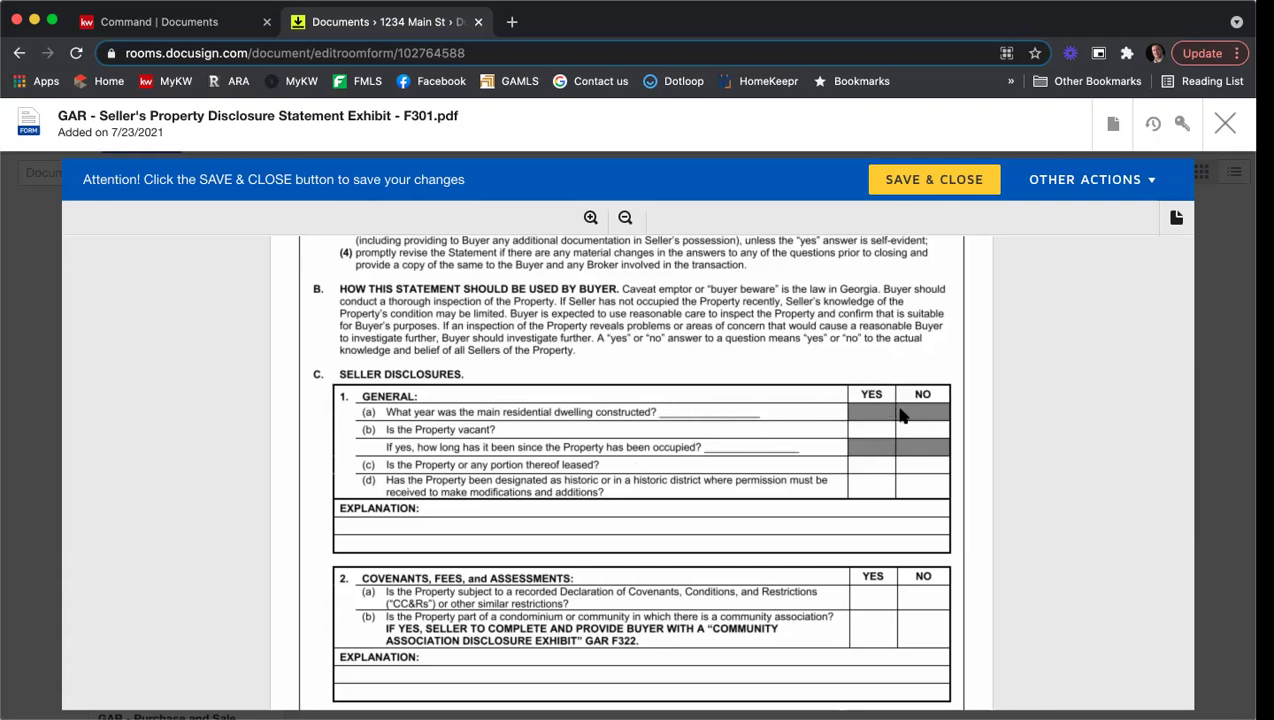
Step: Review all seven pages of the F301 disclosure statement, then save and close it
scroll(904, 435, down, 3)
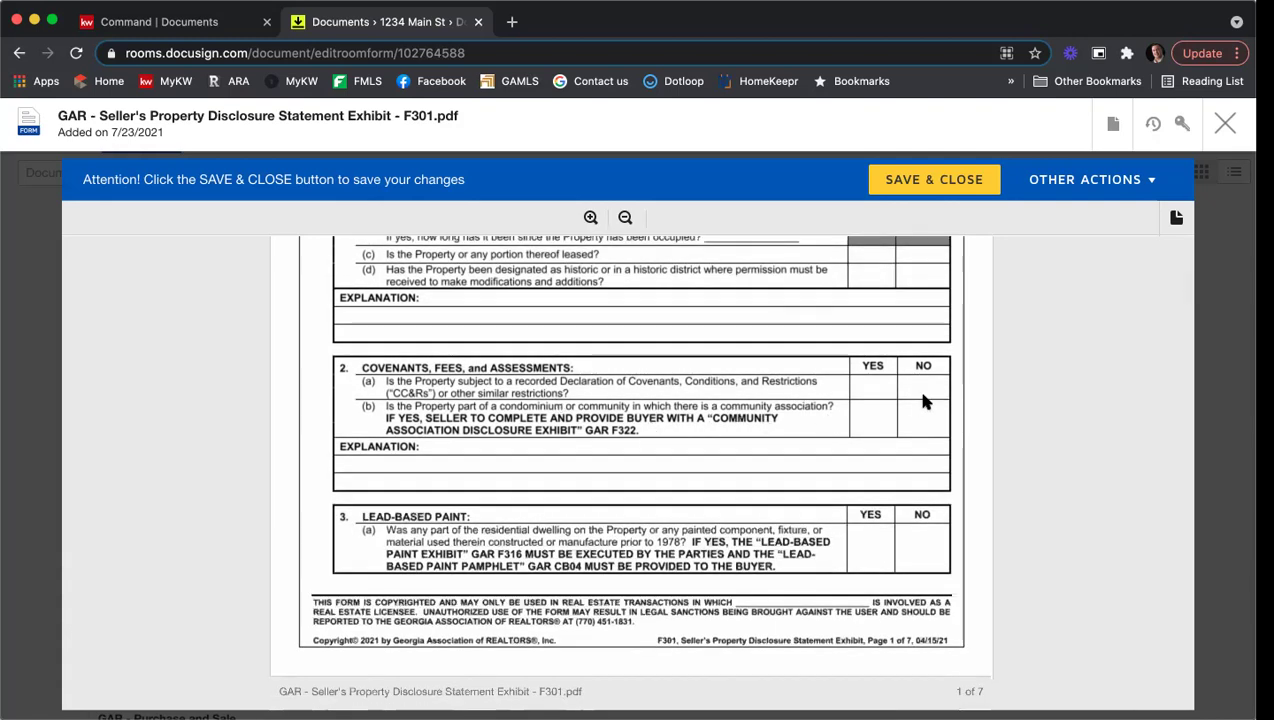
scroll(680, 392, down, 5)
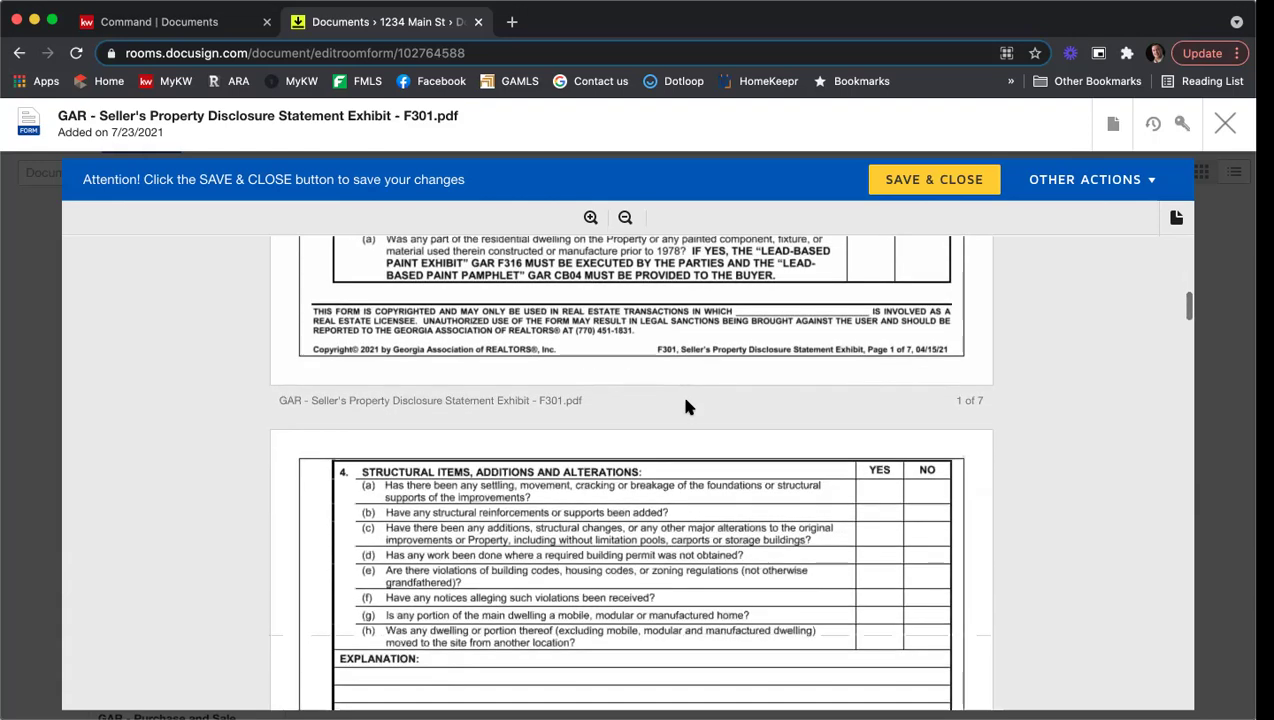
scroll(686, 407, down, 1)
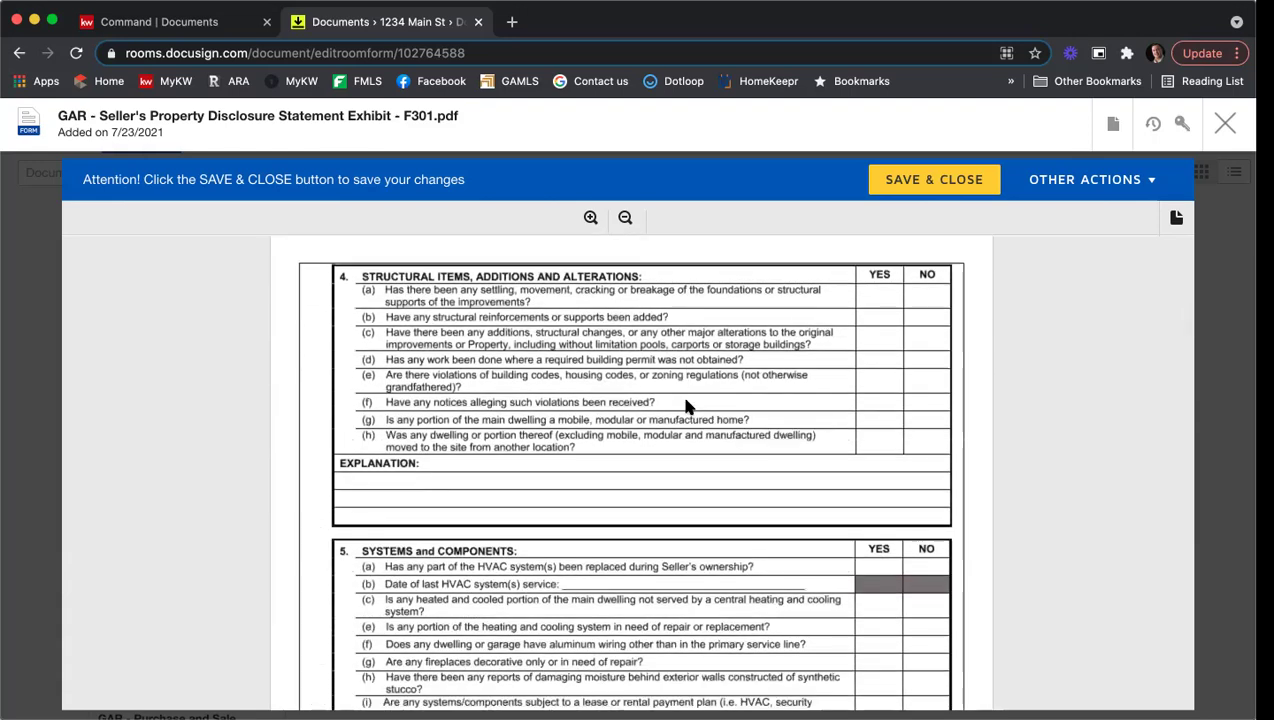
scroll(686, 407, down, 6)
scroll(686, 407, down, 6)
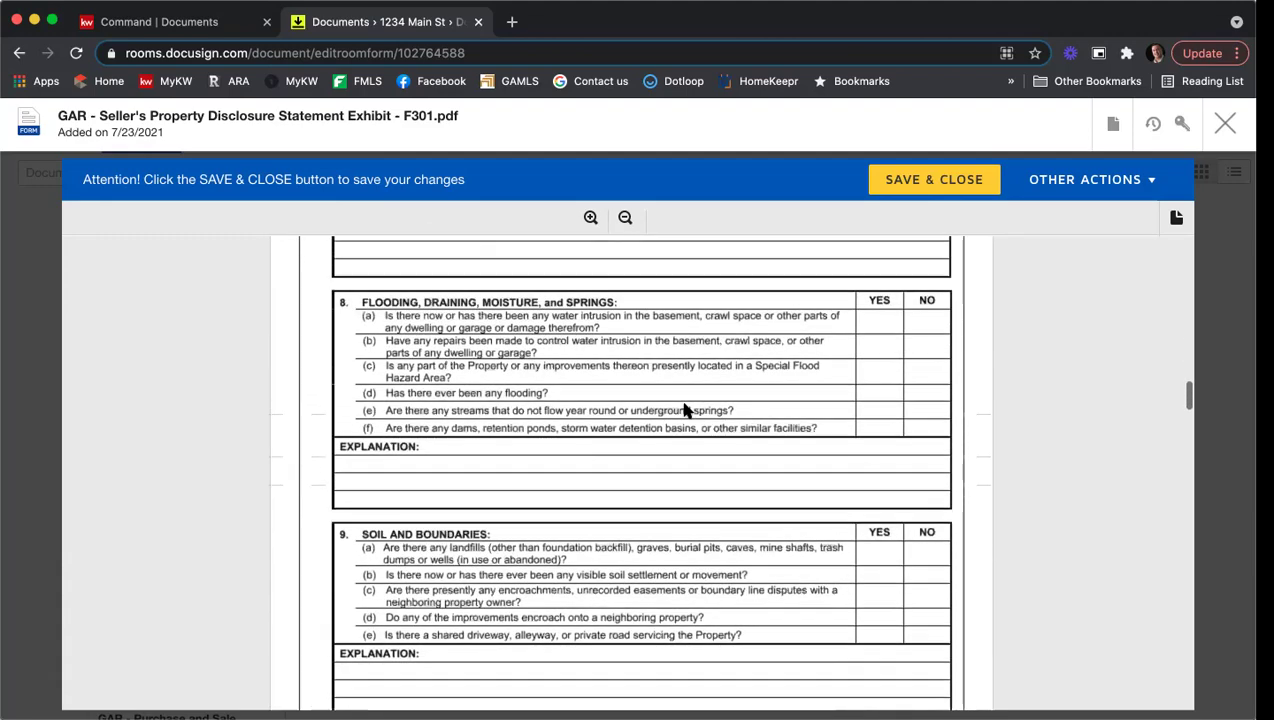
scroll(686, 410, up, 1)
scroll(686, 410, down, 2)
scroll(686, 410, up, 1)
scroll(685, 410, down, 5)
scroll(686, 410, down, 10)
scroll(685, 410, down, 10)
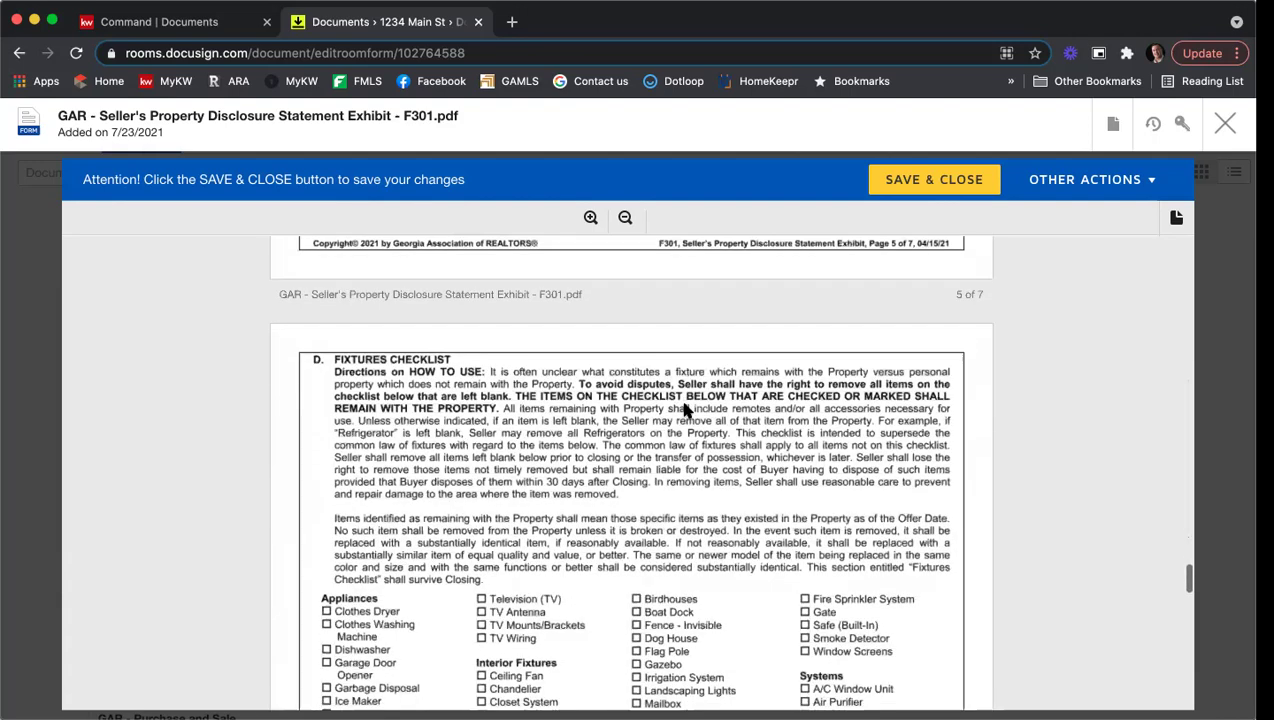
scroll(685, 410, down, 3)
scroll(724, 437, down, 4)
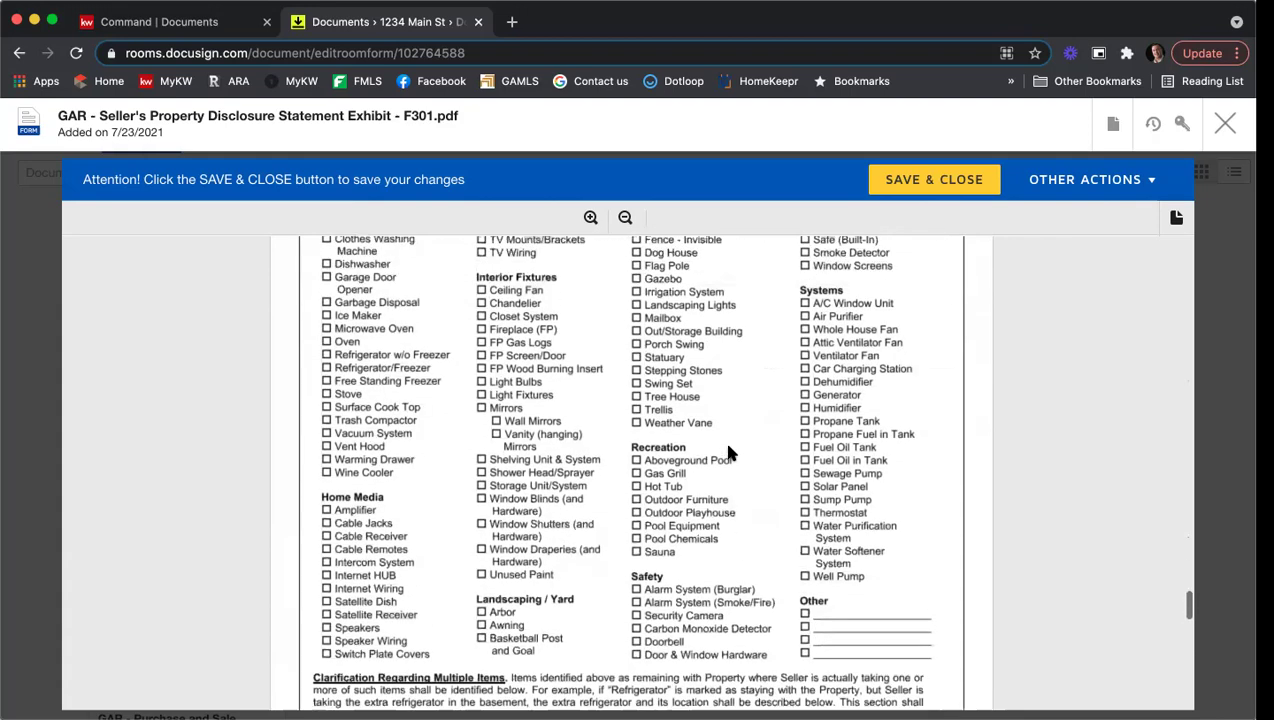
scroll(727, 453, down, 8)
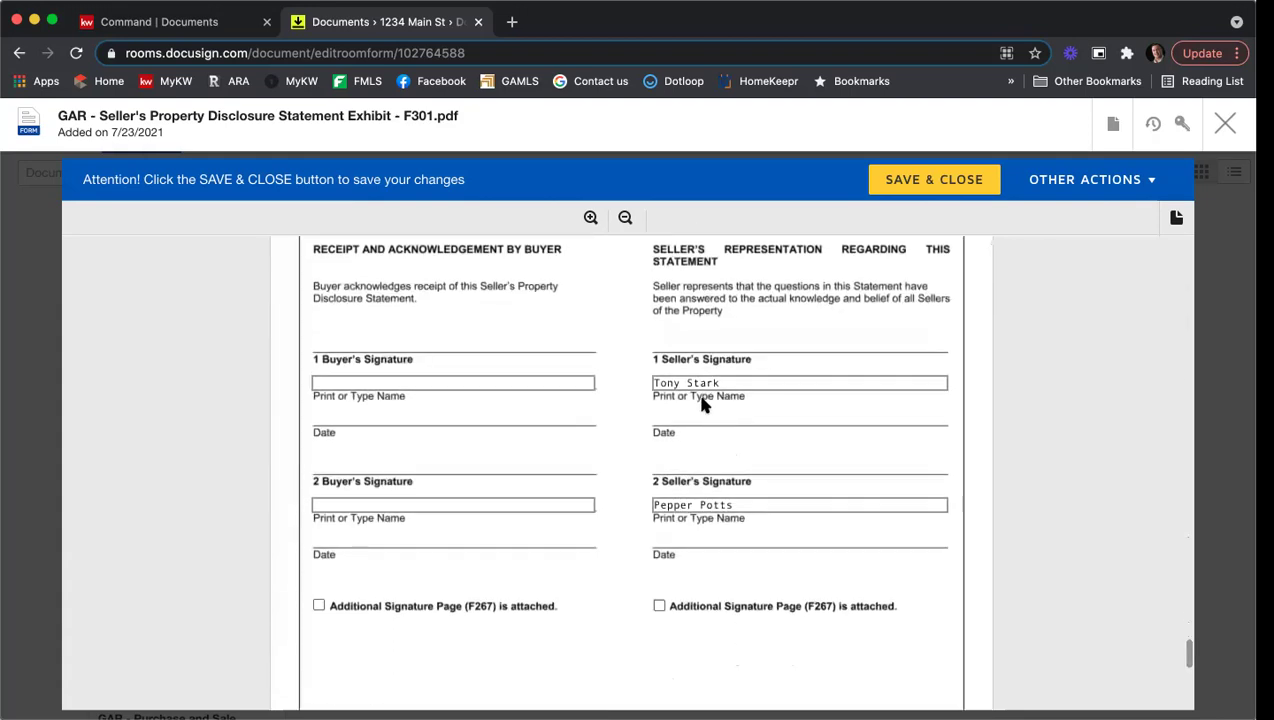
scroll(745, 498, down, 5)
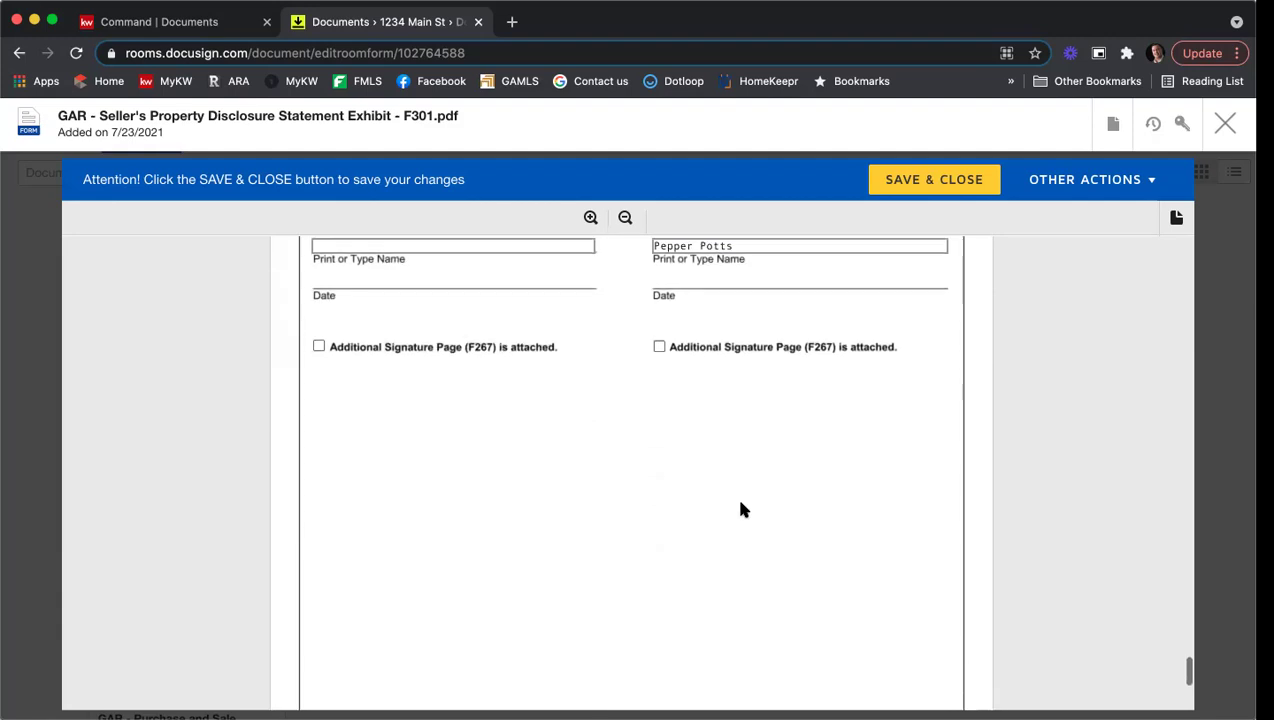
scroll(741, 508, down, 5)
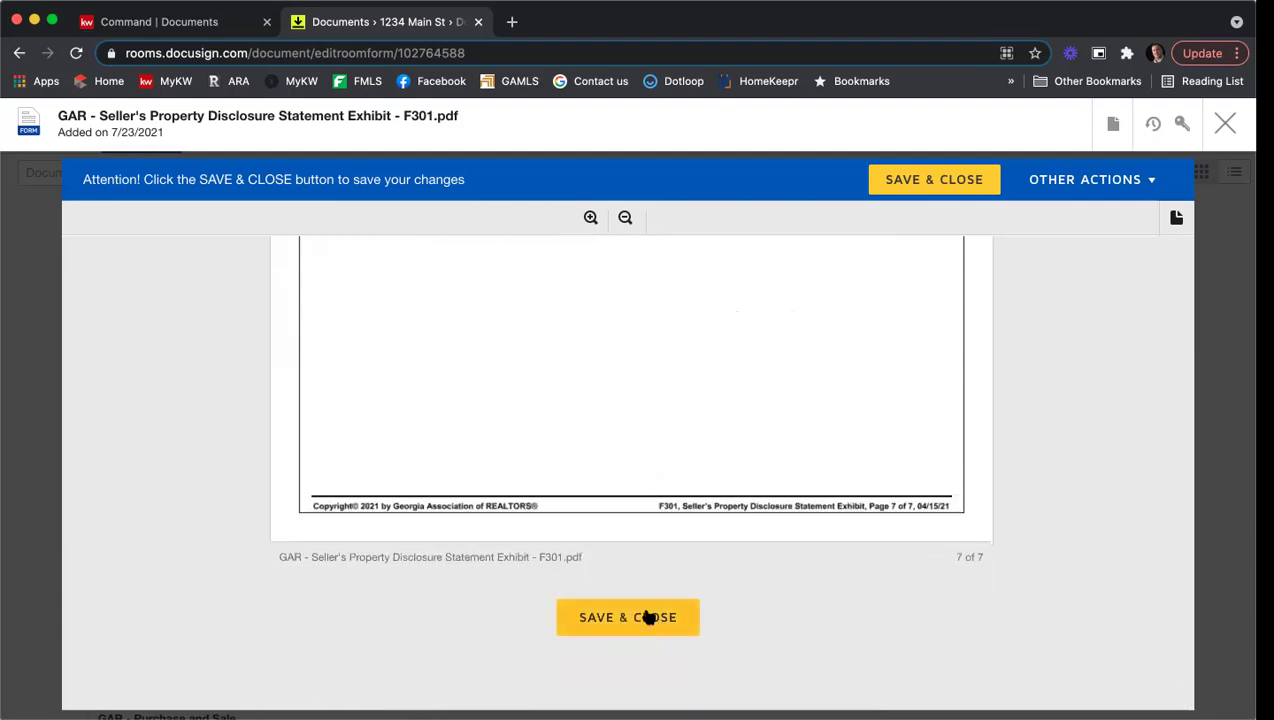
click(648, 618)
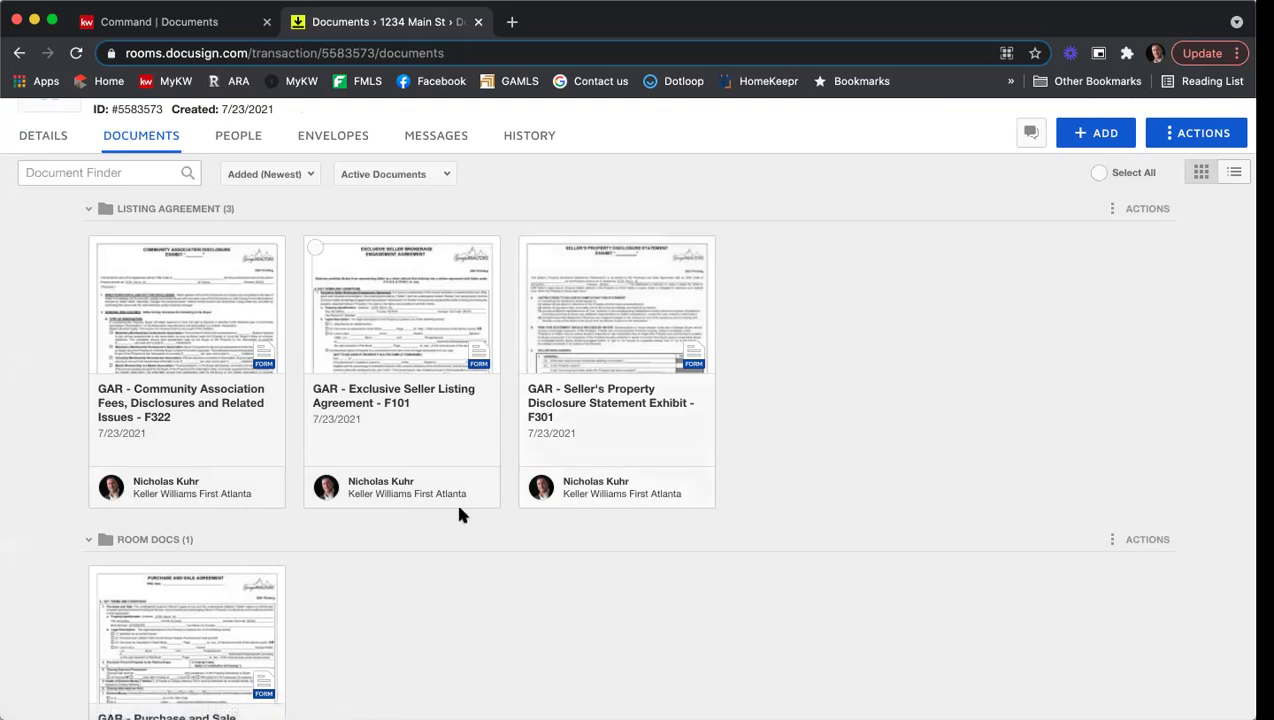
Step: Open the F322 Community Association Fees form, review its three pages, and save and close it
click(183, 318)
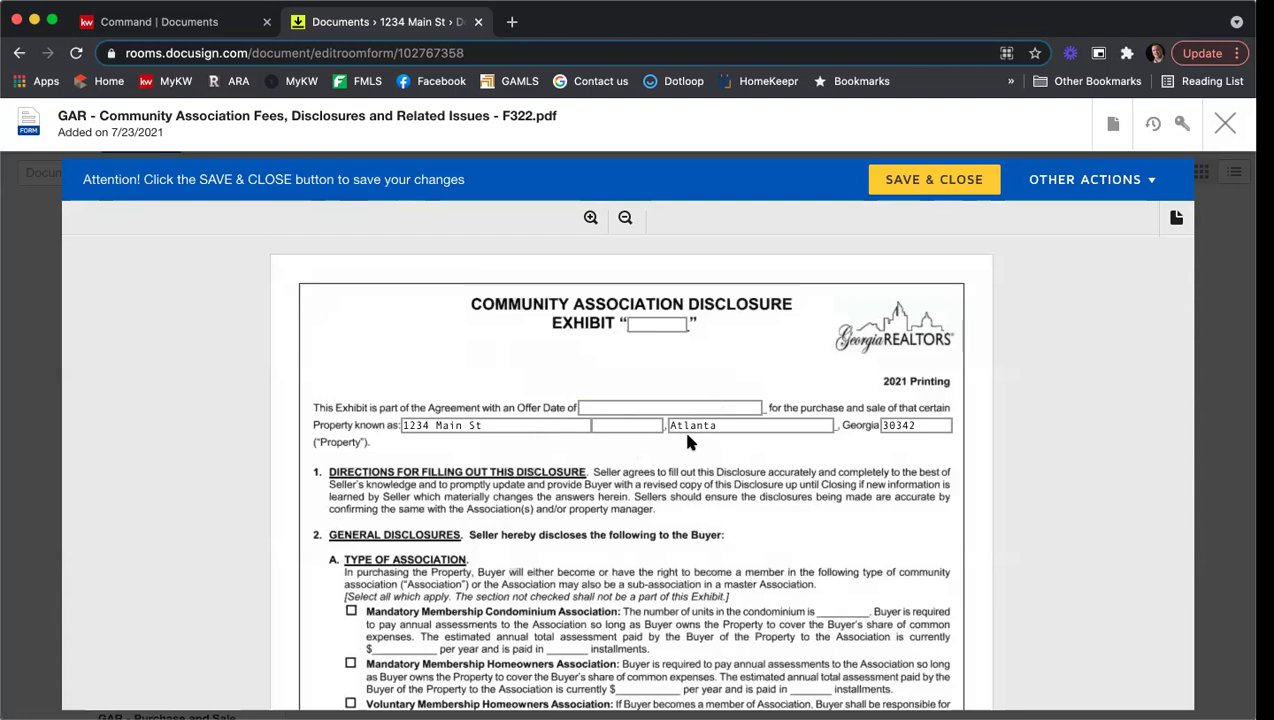
scroll(687, 440, down, 3)
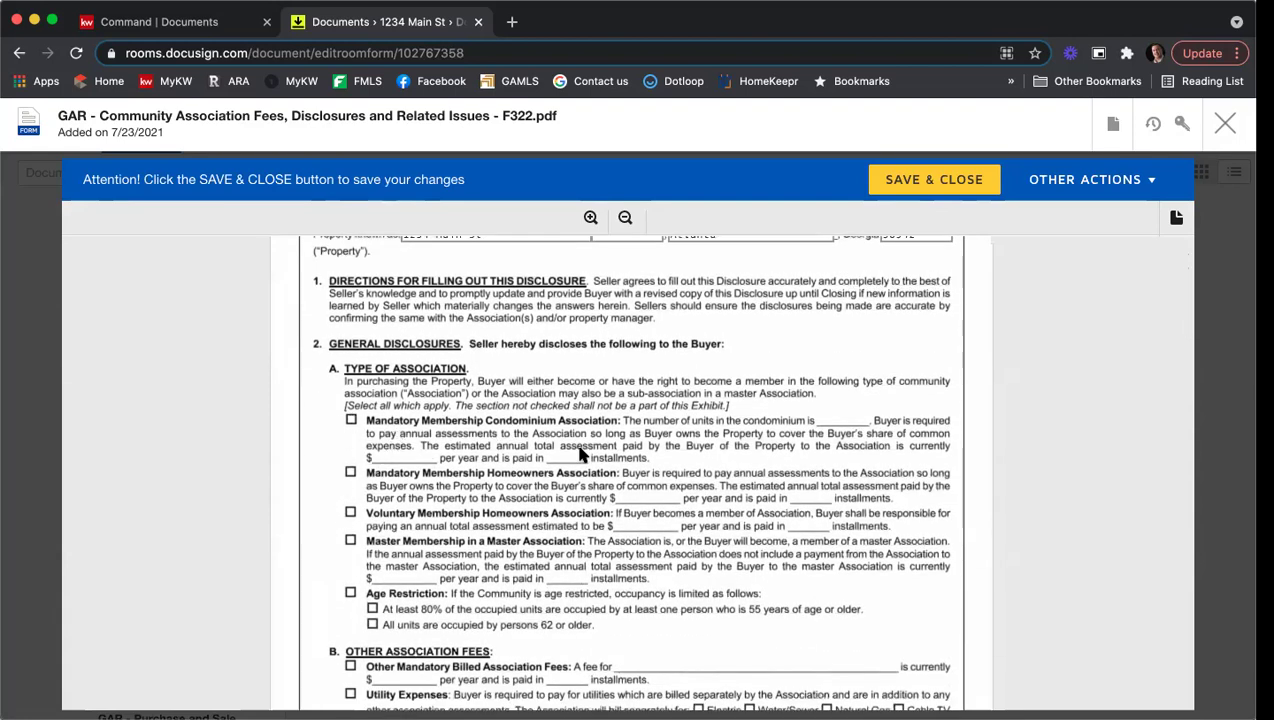
scroll(587, 447, down, 4)
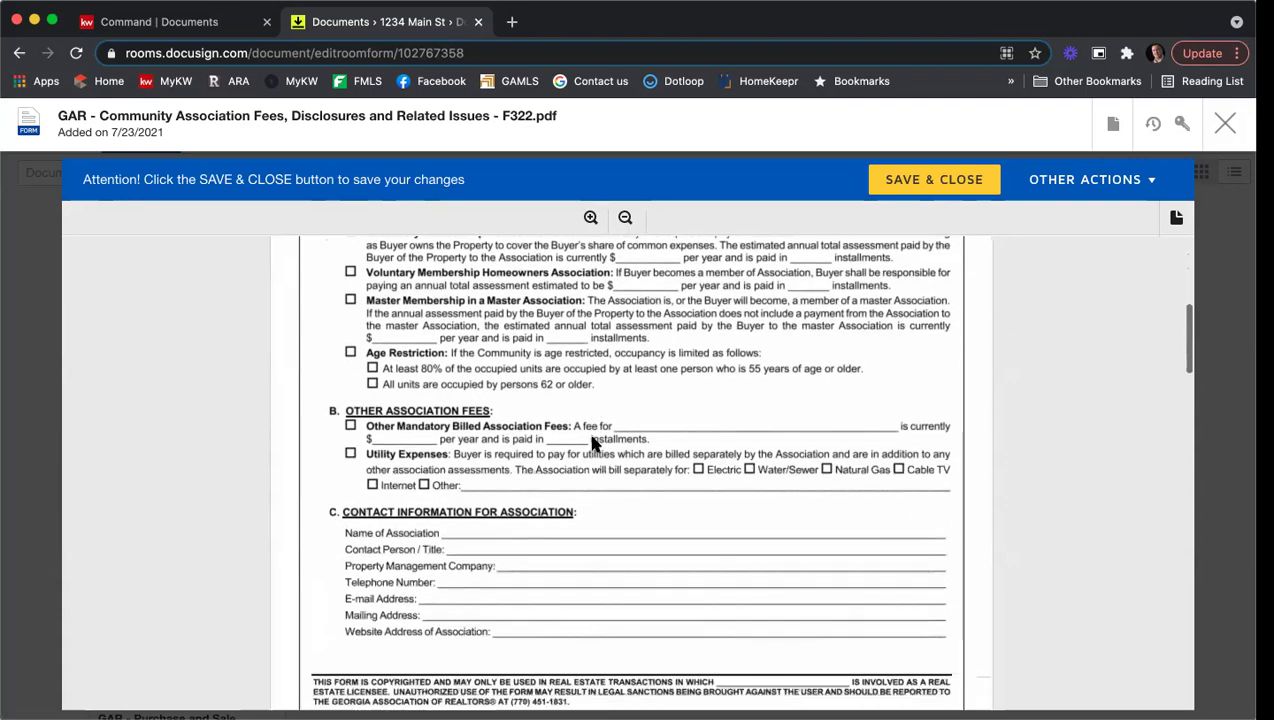
scroll(587, 447, down, 2)
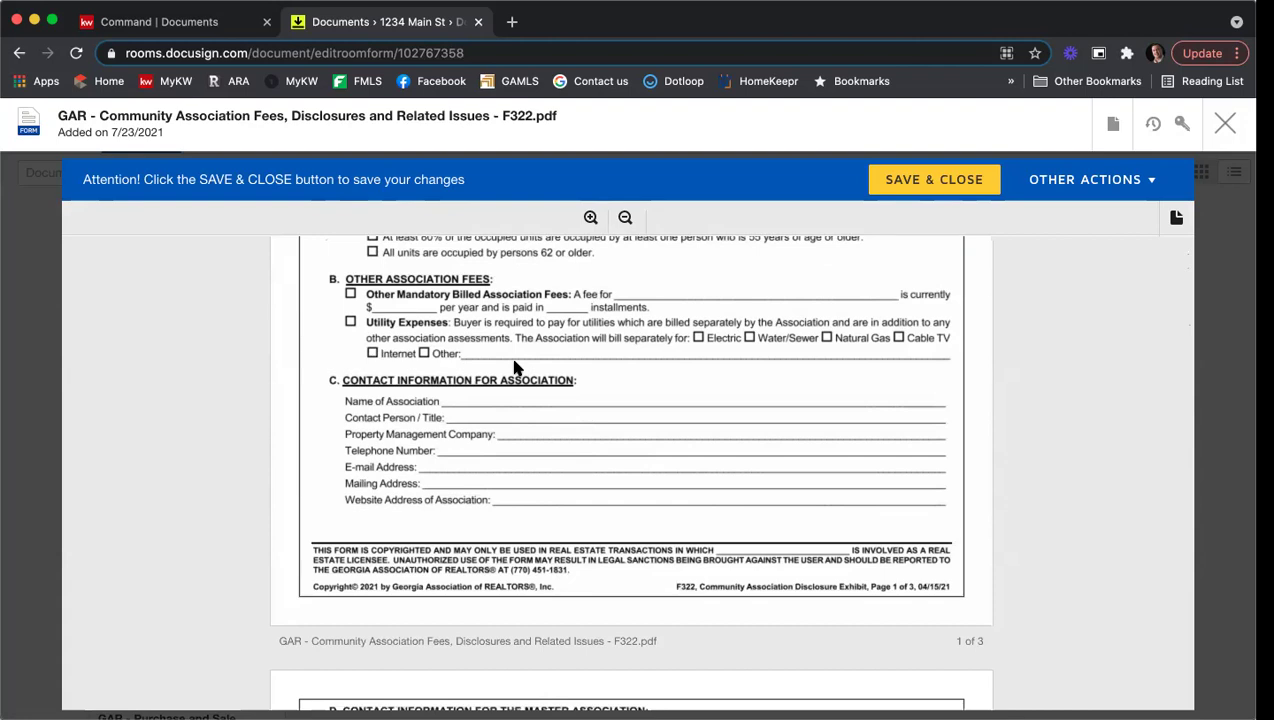
scroll(516, 368, down, 3)
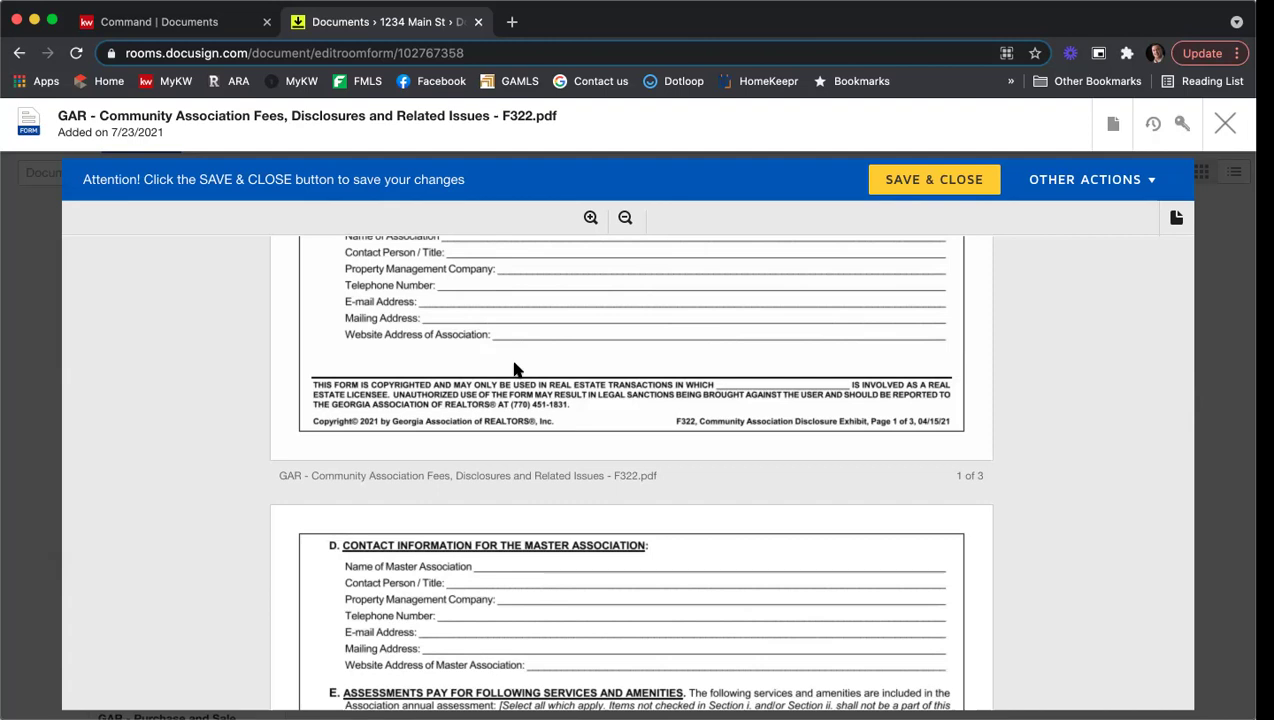
scroll(514, 368, down, 5)
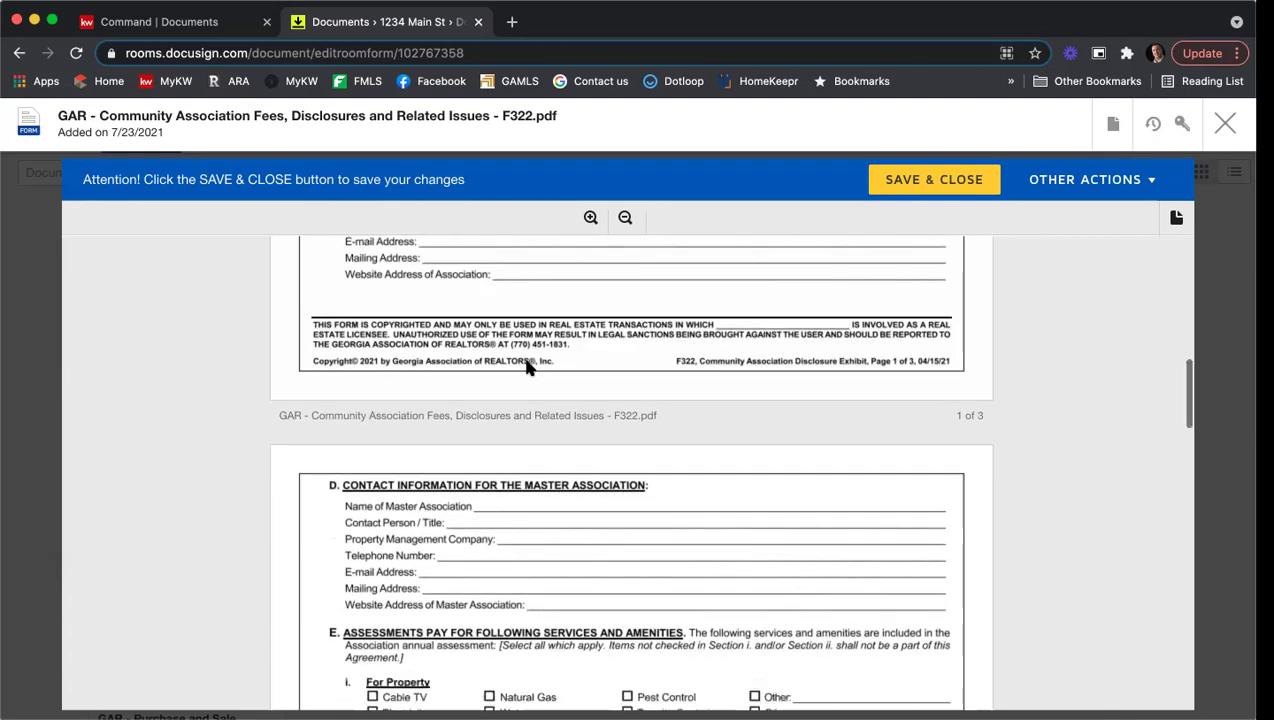
scroll(529, 368, up, 3)
scroll(527, 352, down, 3)
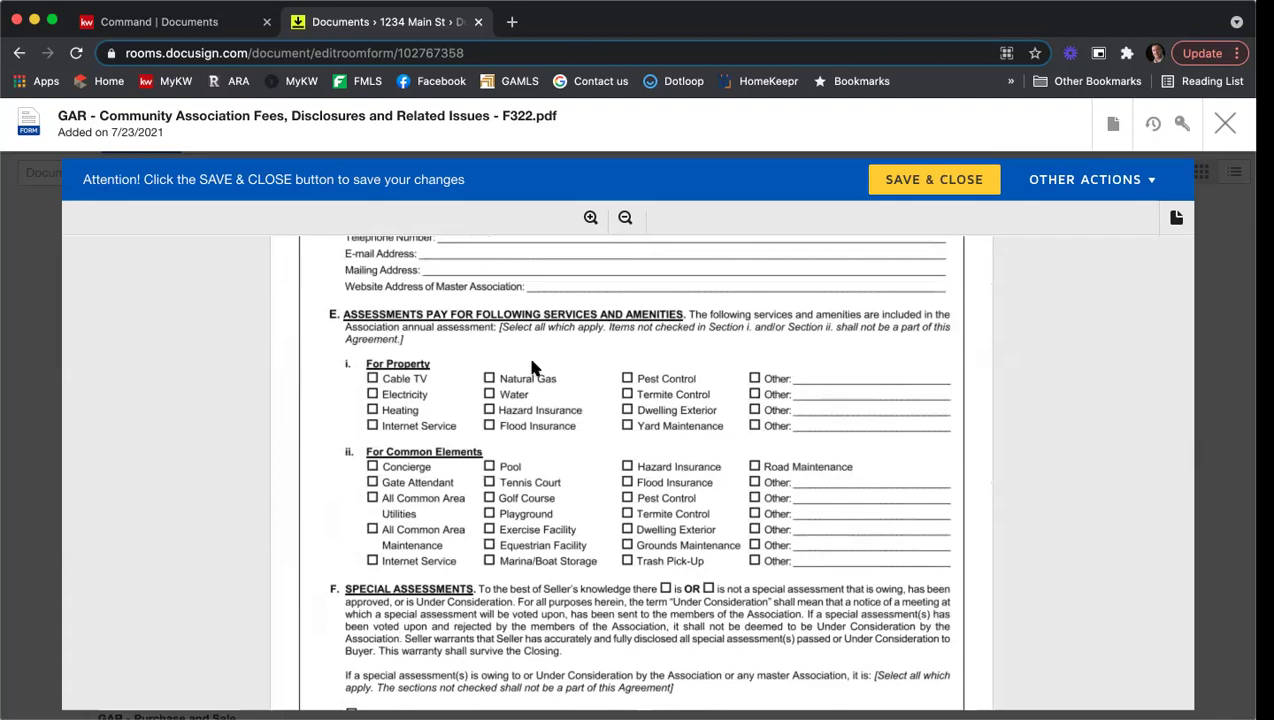
scroll(531, 368, down, 10)
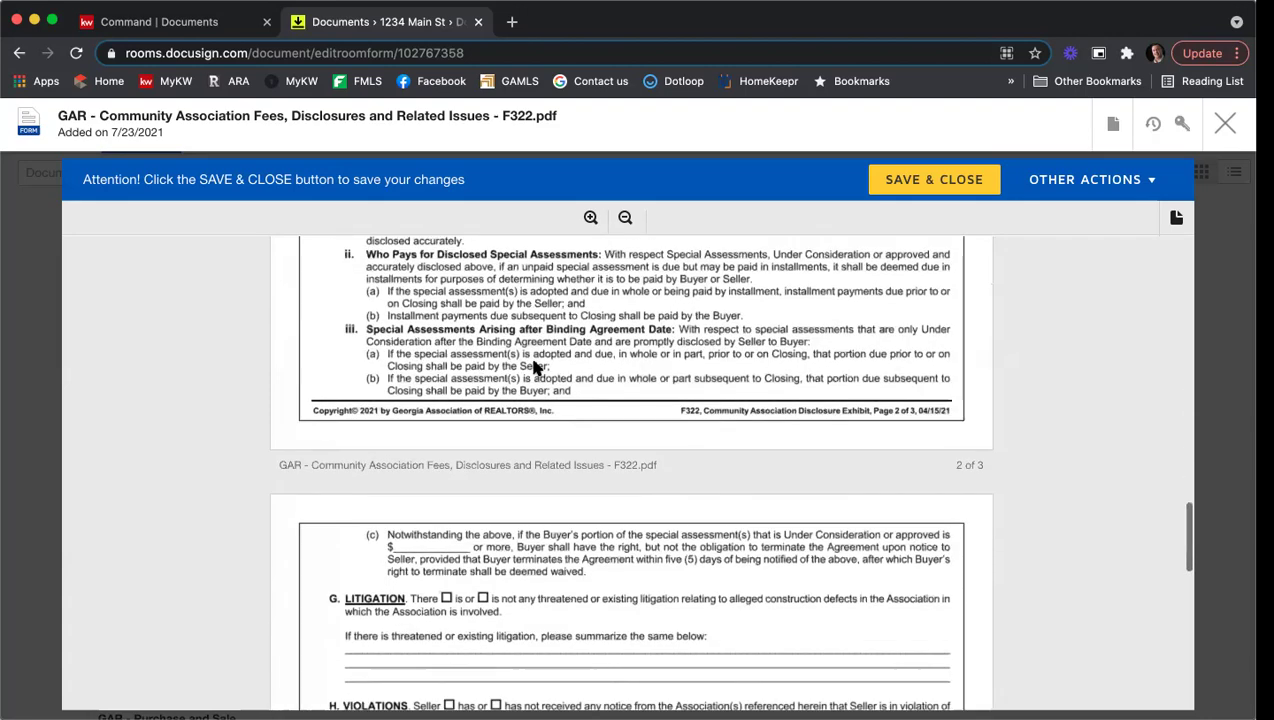
scroll(535, 368, down, 3)
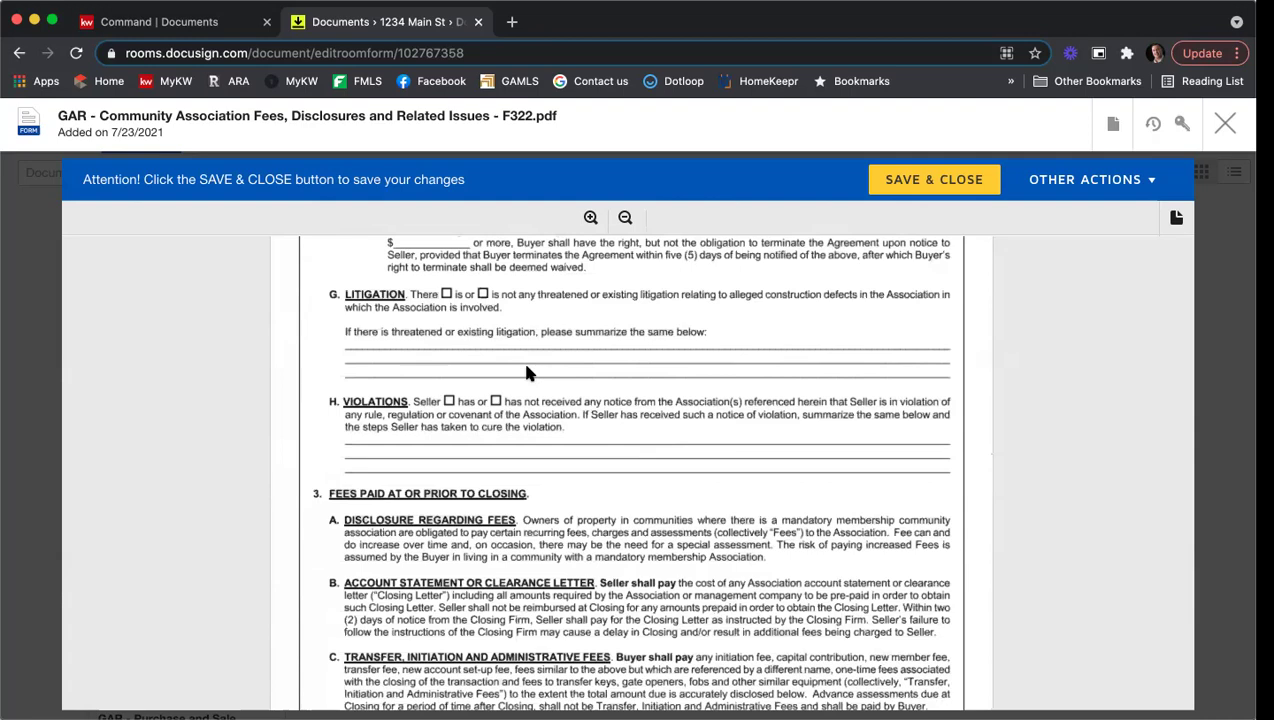
scroll(528, 372, down, 5)
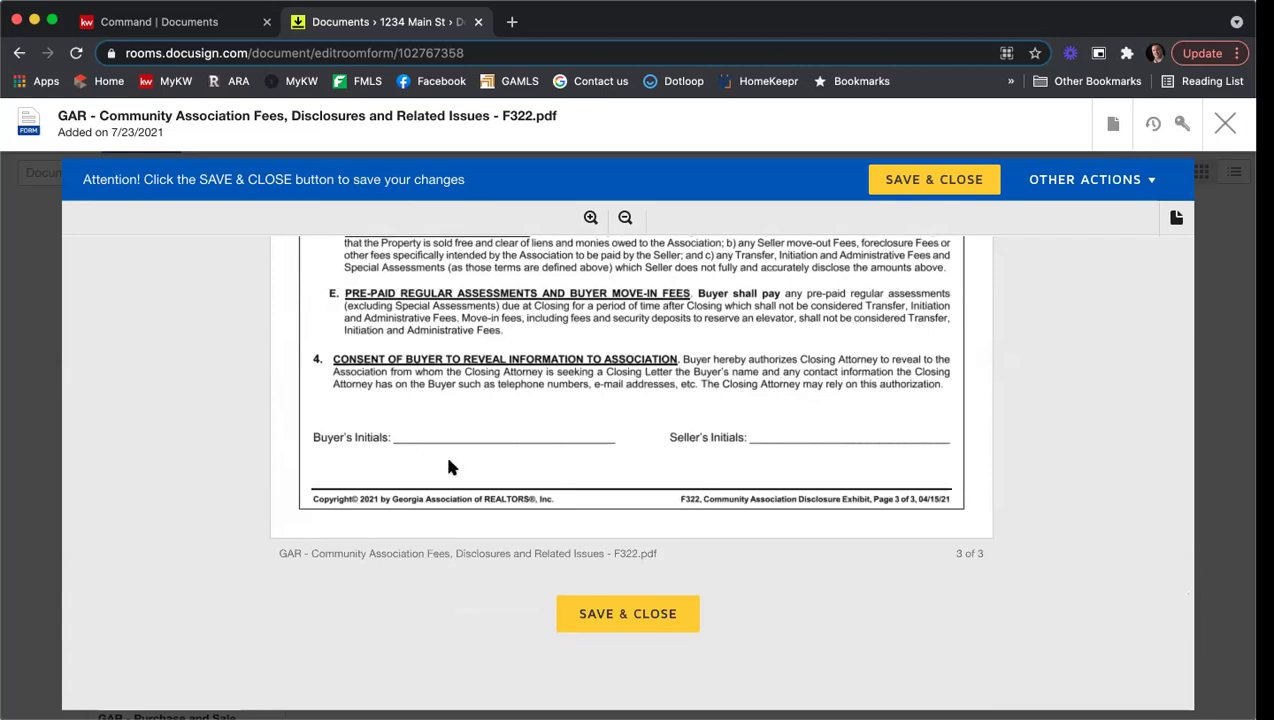
click(627, 612)
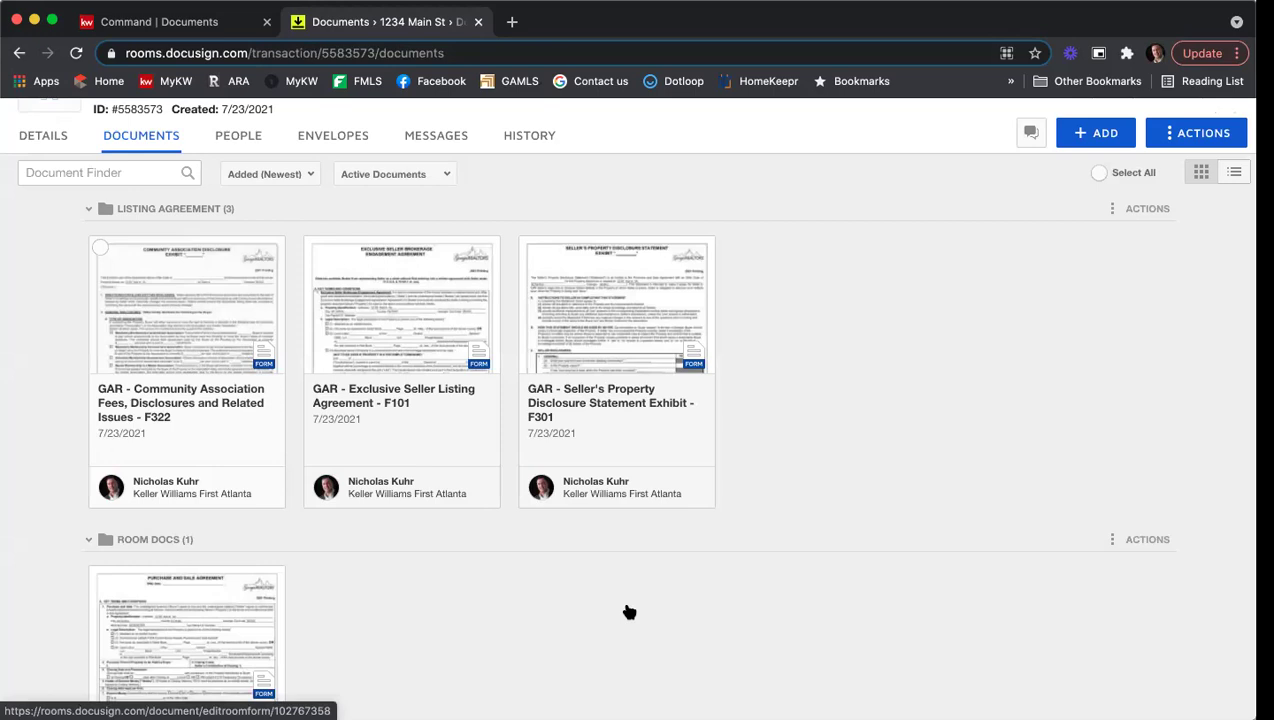
Step: Open the GAR Purchase and Sale Agreement F201 from Room Docs
scroll(978, 420, down, 2)
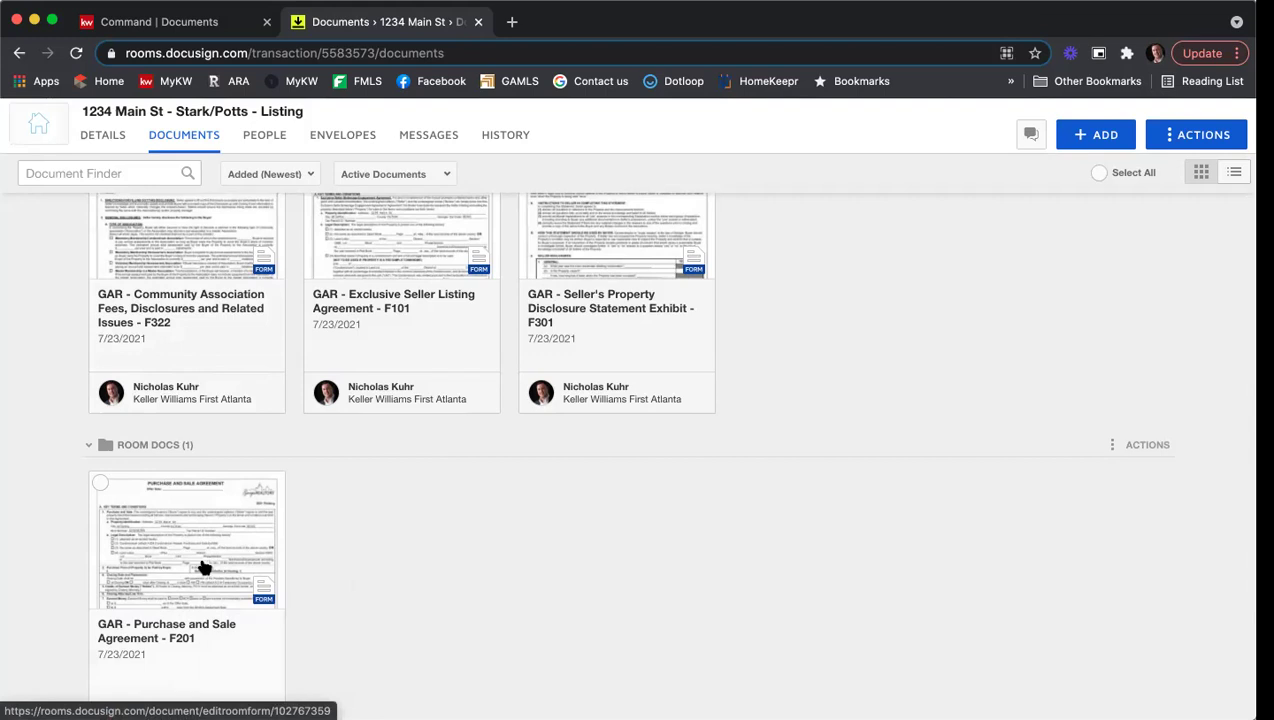
click(203, 567)
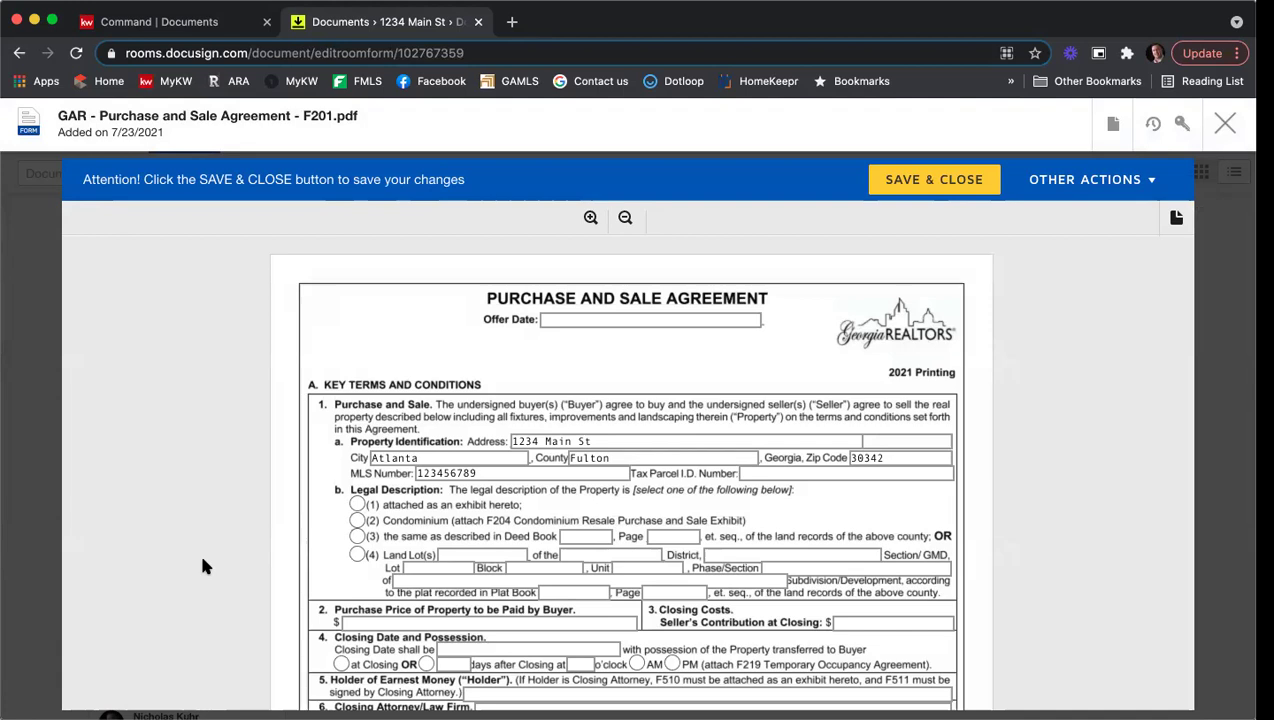
Step: Set the Offer Date to July 23, 2021, leaving out the time portion
click(551, 317)
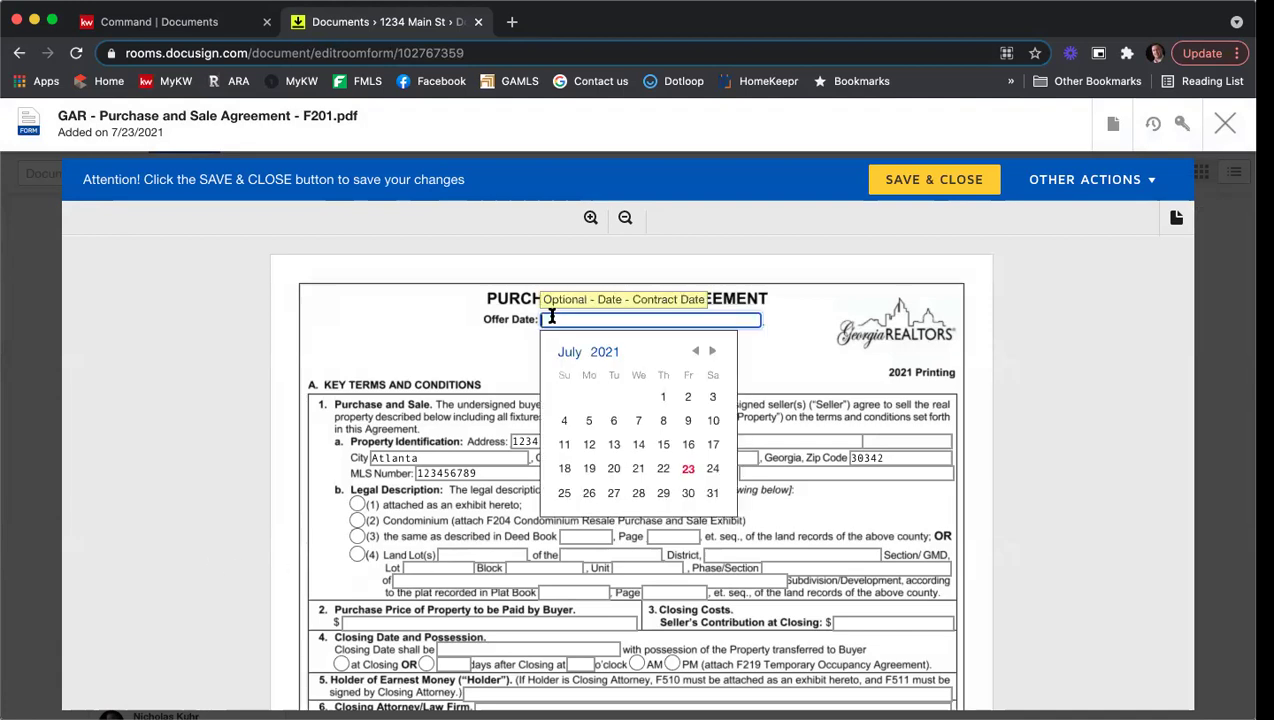
click(688, 470)
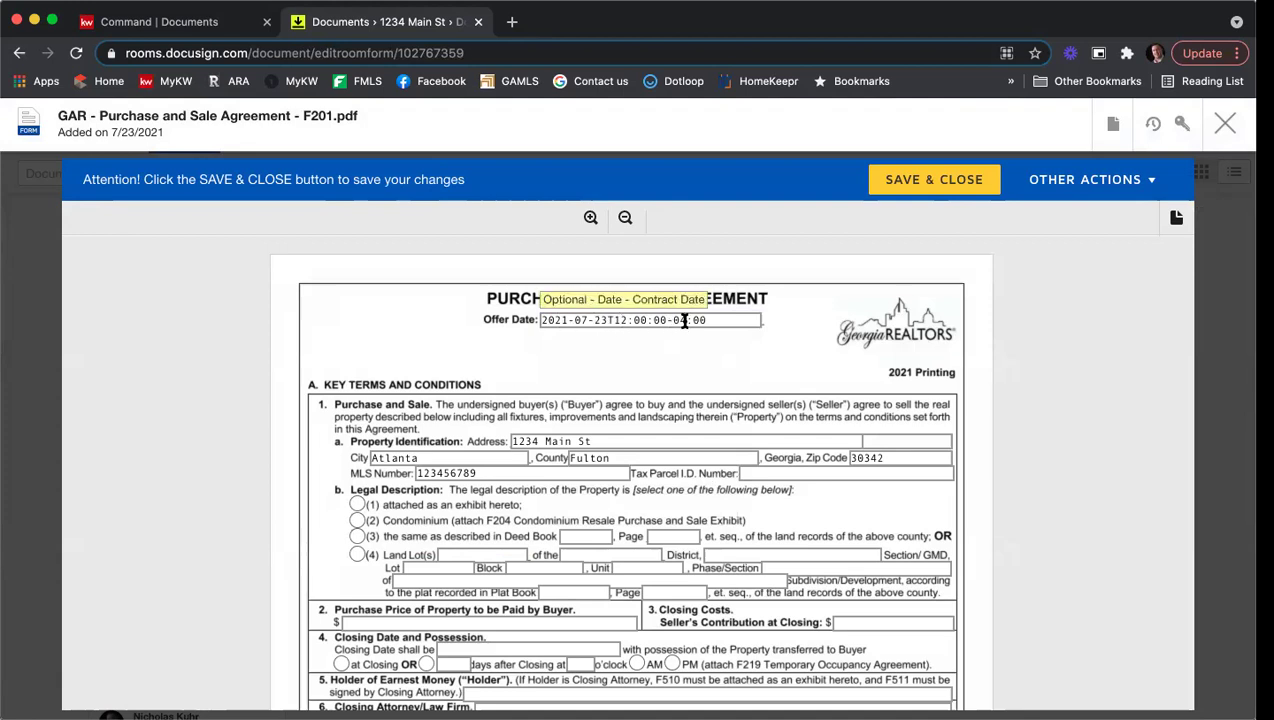
drag(709, 320, 607, 320)
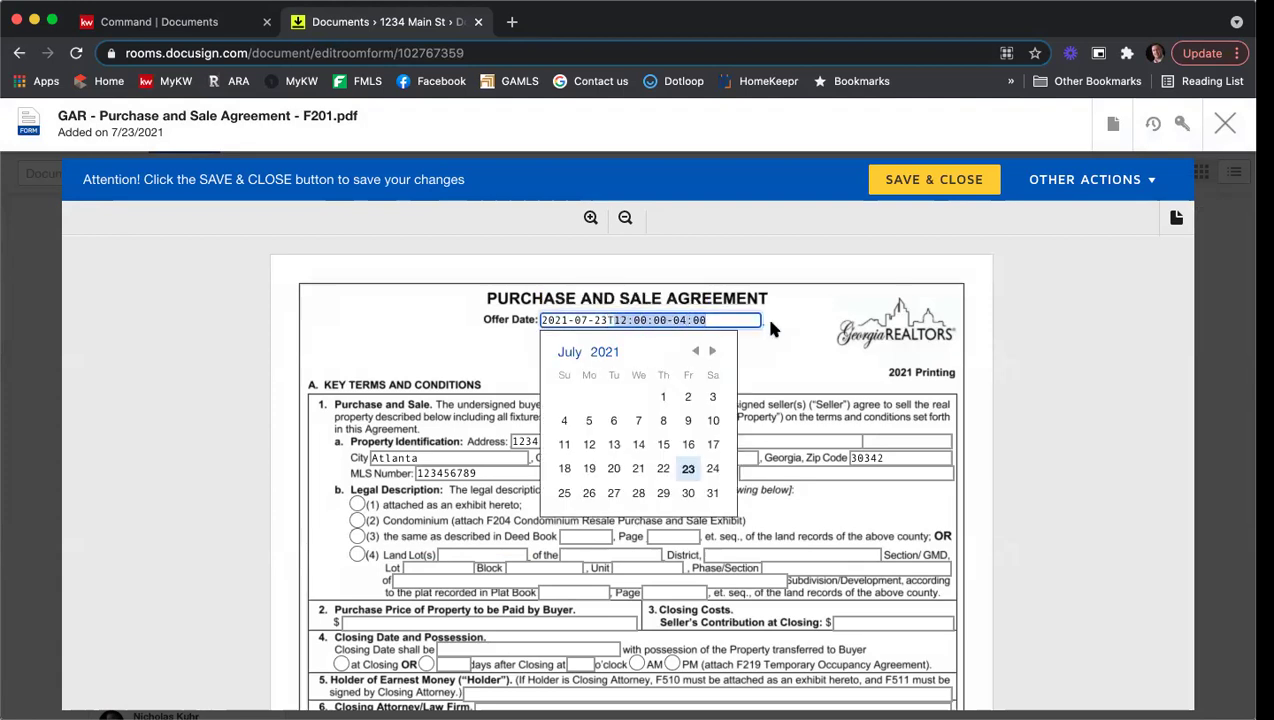
key(BackSpace)
key(BackSpace)
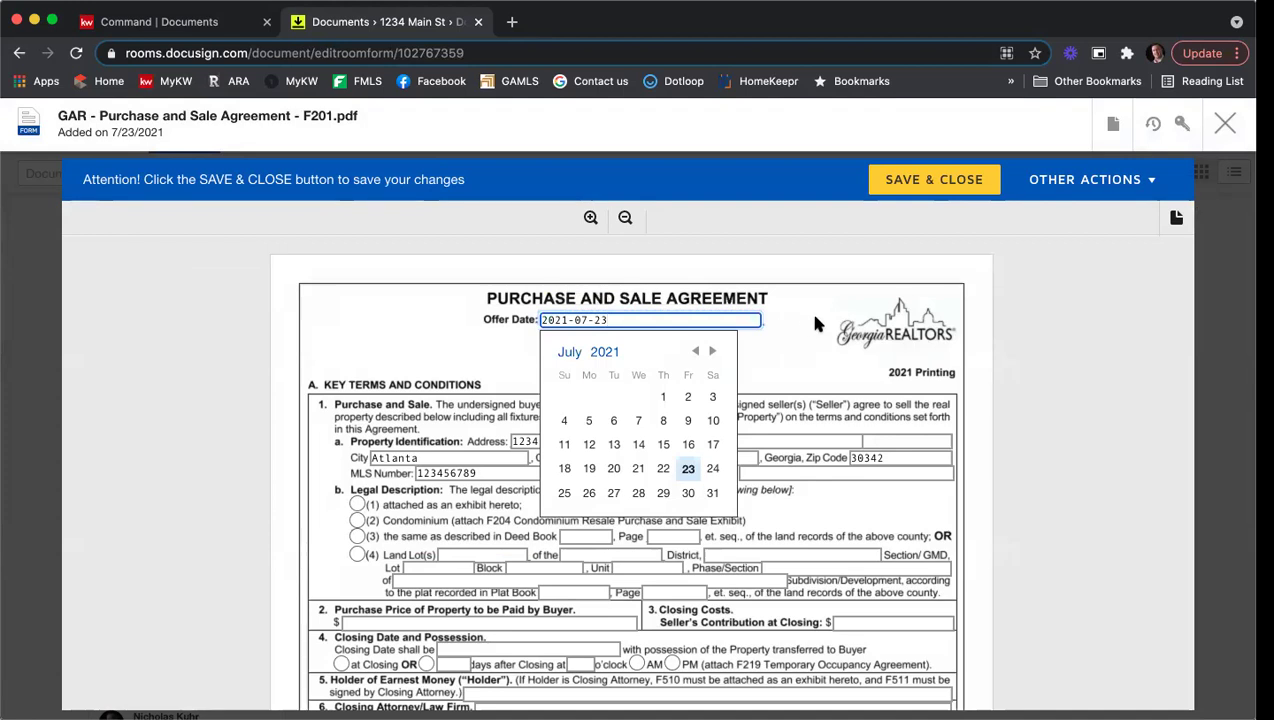
click(814, 316)
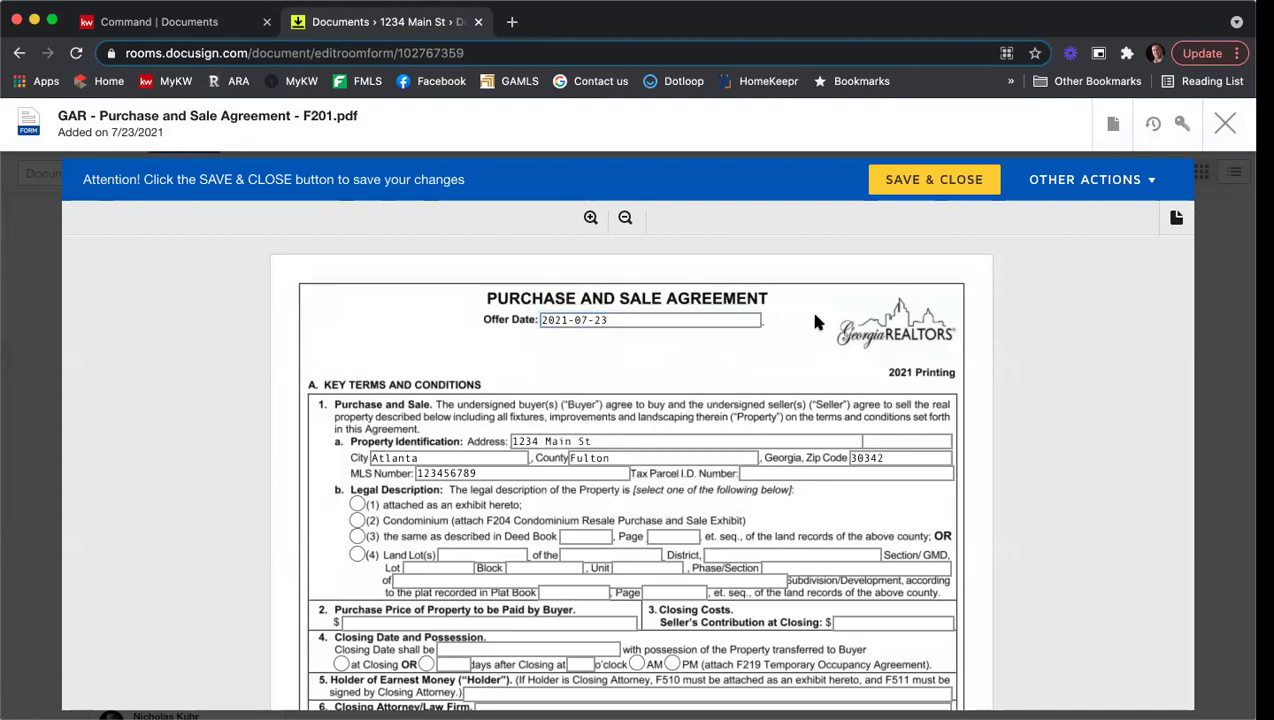
Step: Enter 654897654 as the Tax Parcel I.D. Number
scroll(814, 315, down, 1)
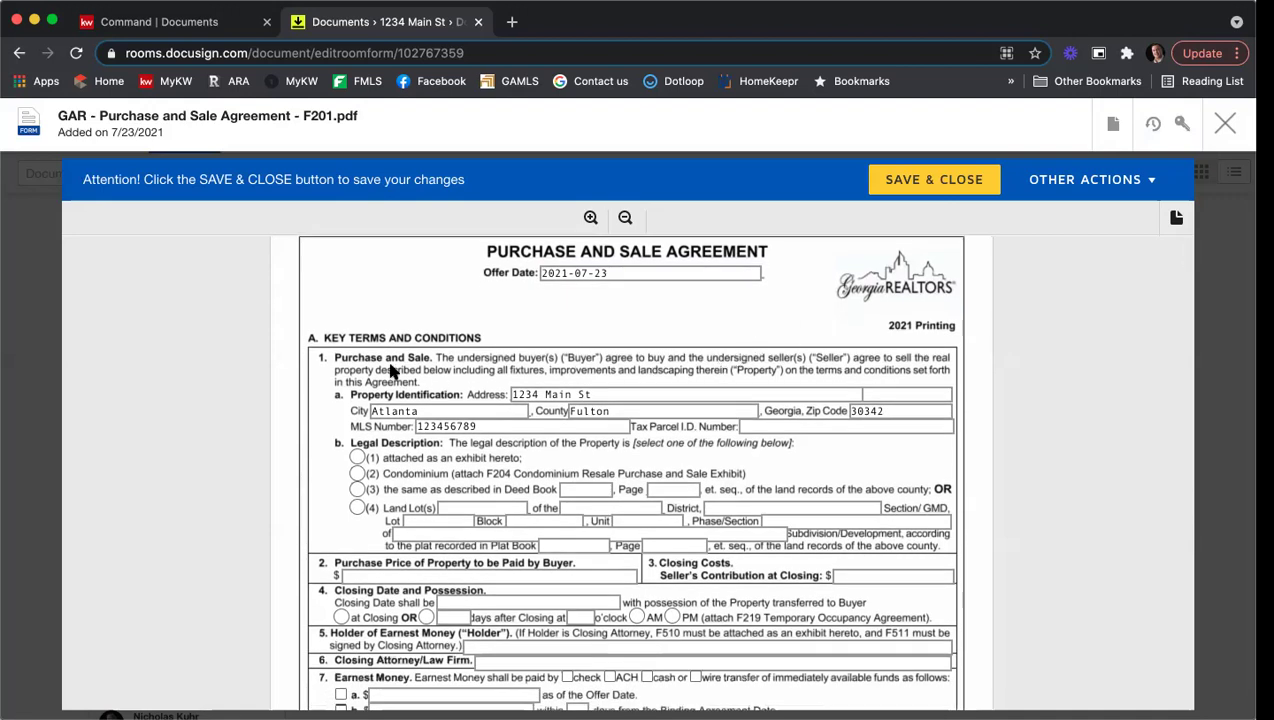
scroll(293, 343, down, 1)
scroll(293, 343, down, 1)
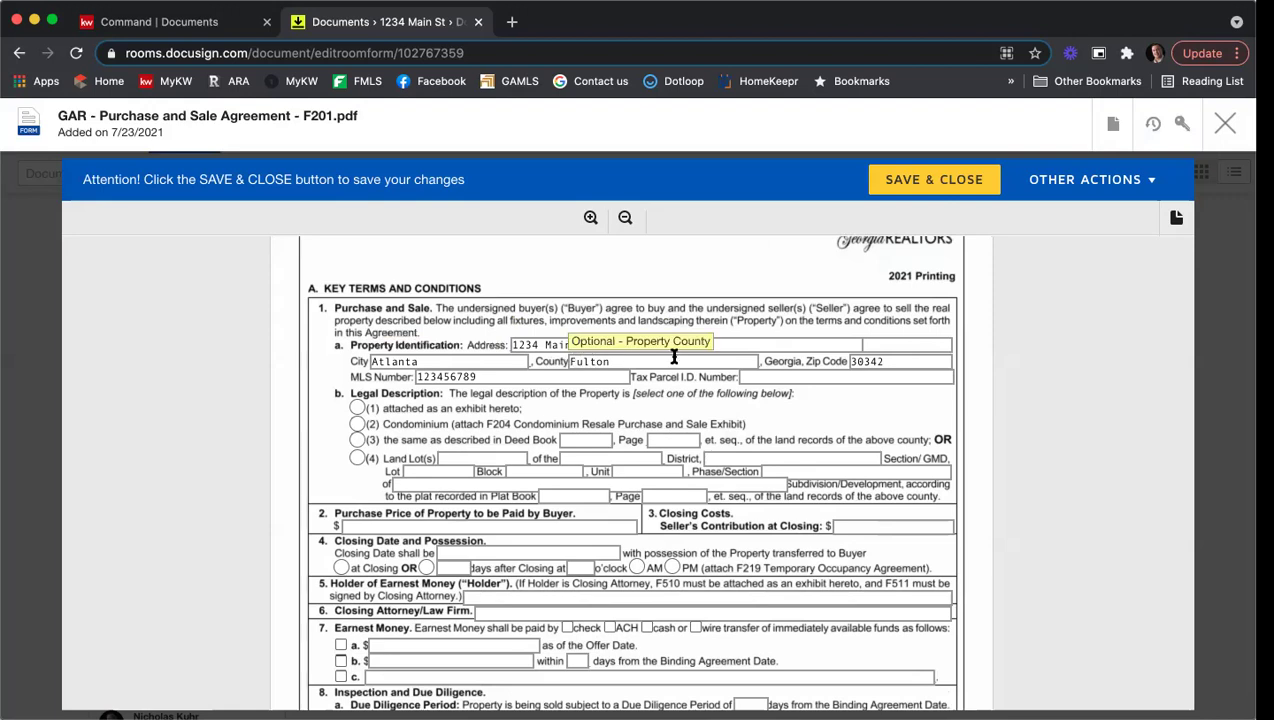
click(819, 379)
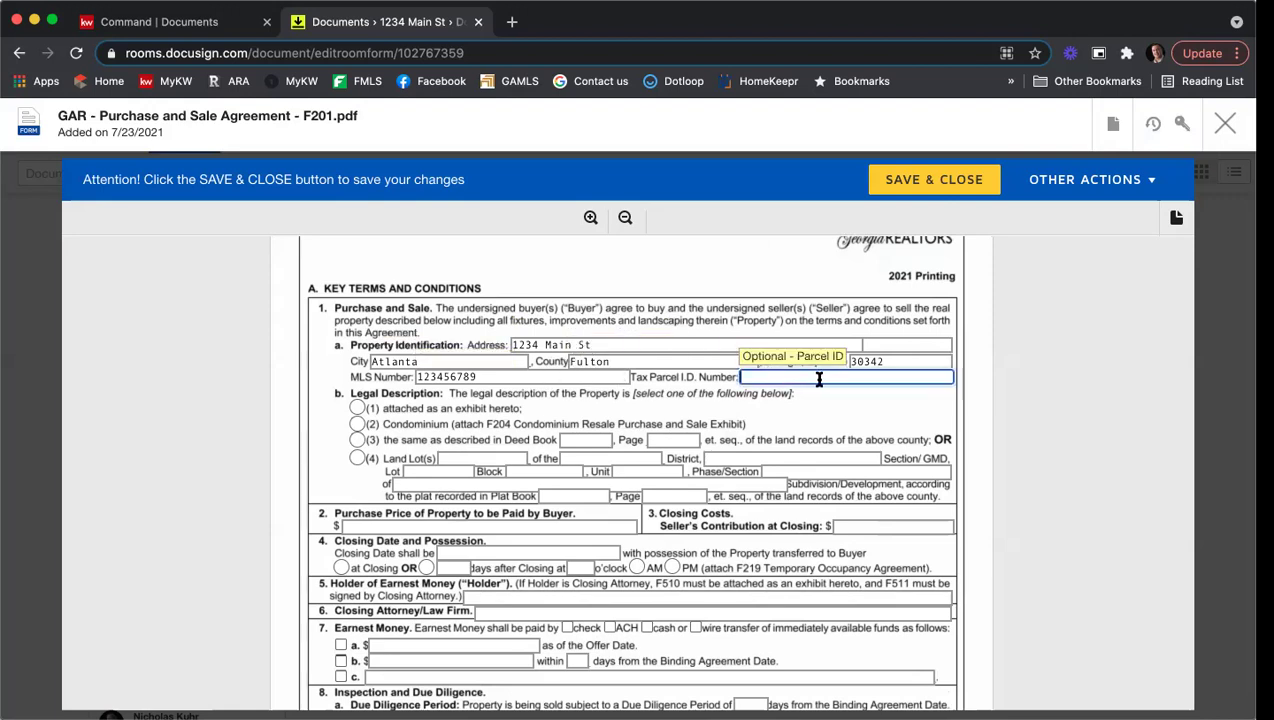
text(654897654)
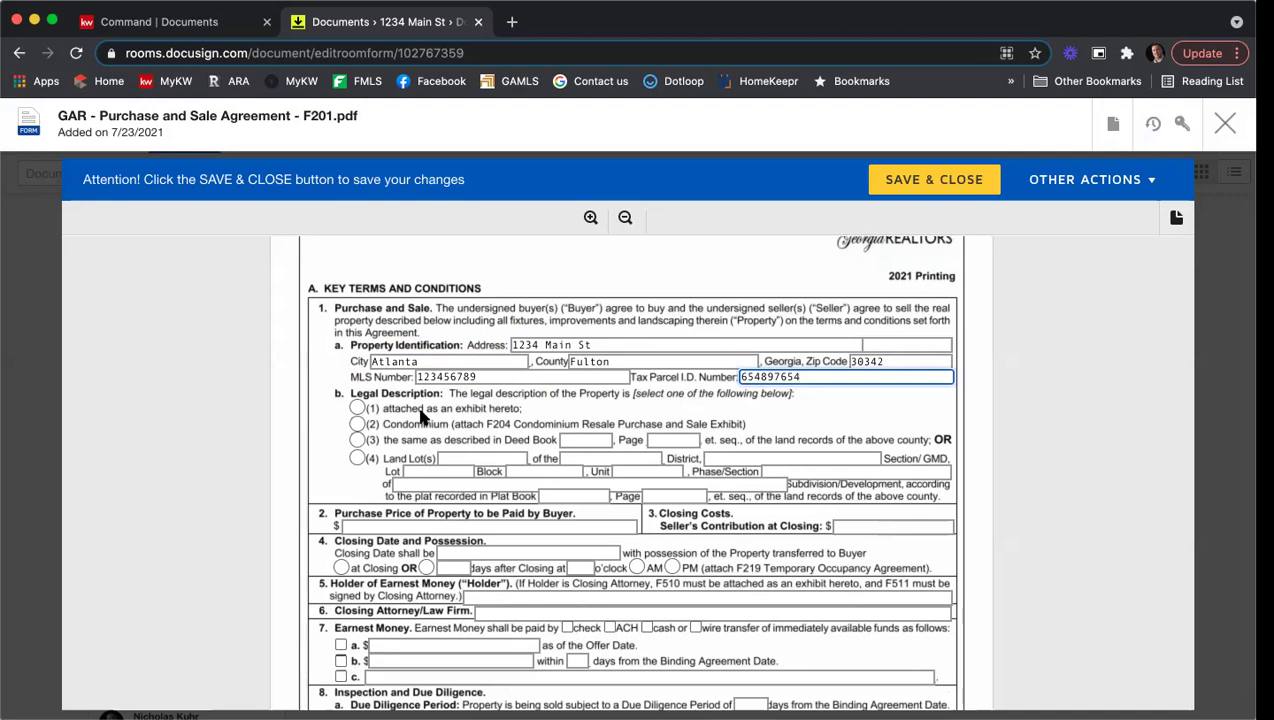
Step: Mark the legal description as attached as an exhibit hereto
click(358, 407)
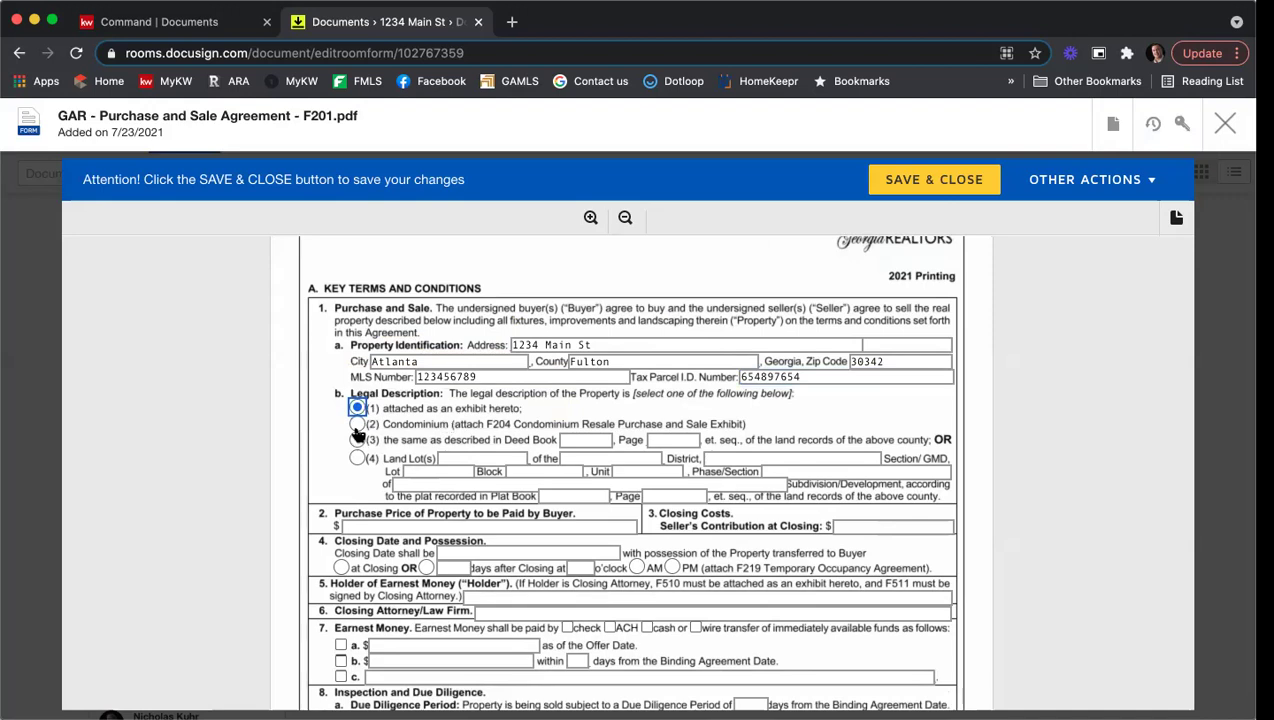
scroll(300, 365, down, 2)
scroll(297, 371, down, 1)
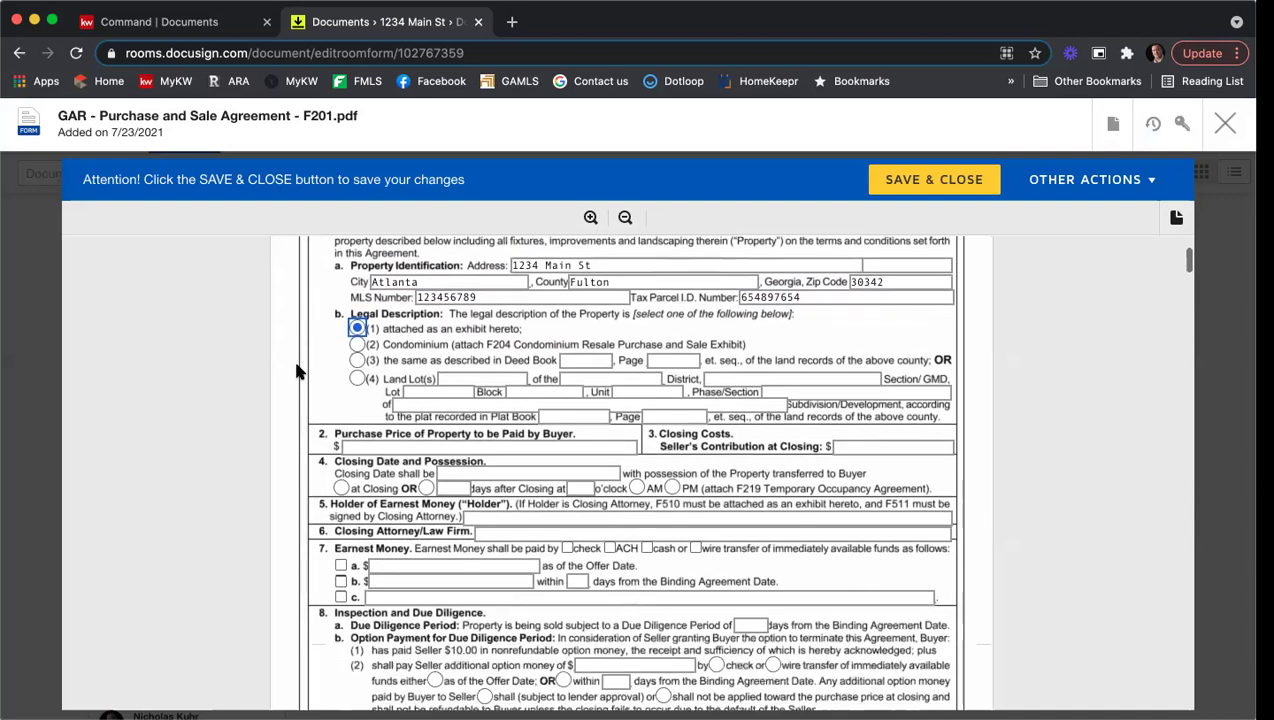
scroll(284, 356, down, 2)
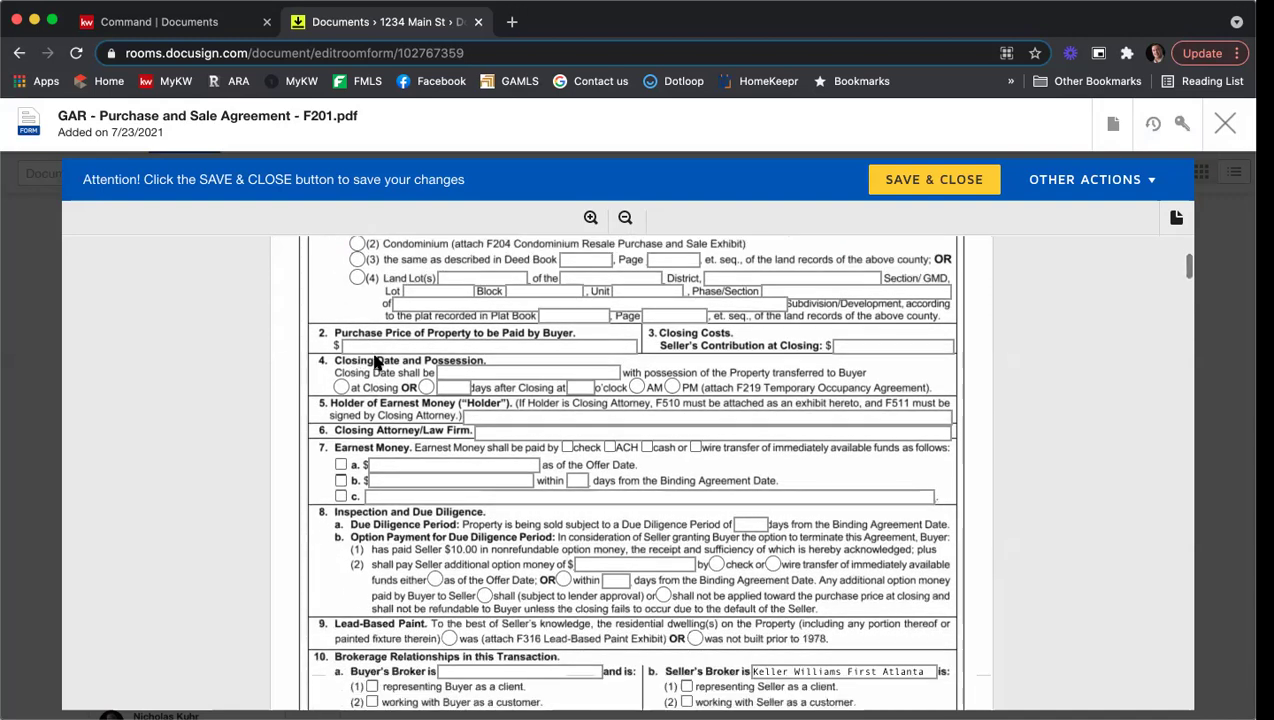
Step: Enter purchase price 425,000, seller's contribution 7,000 and closing date 8/21/2021
click(362, 345)
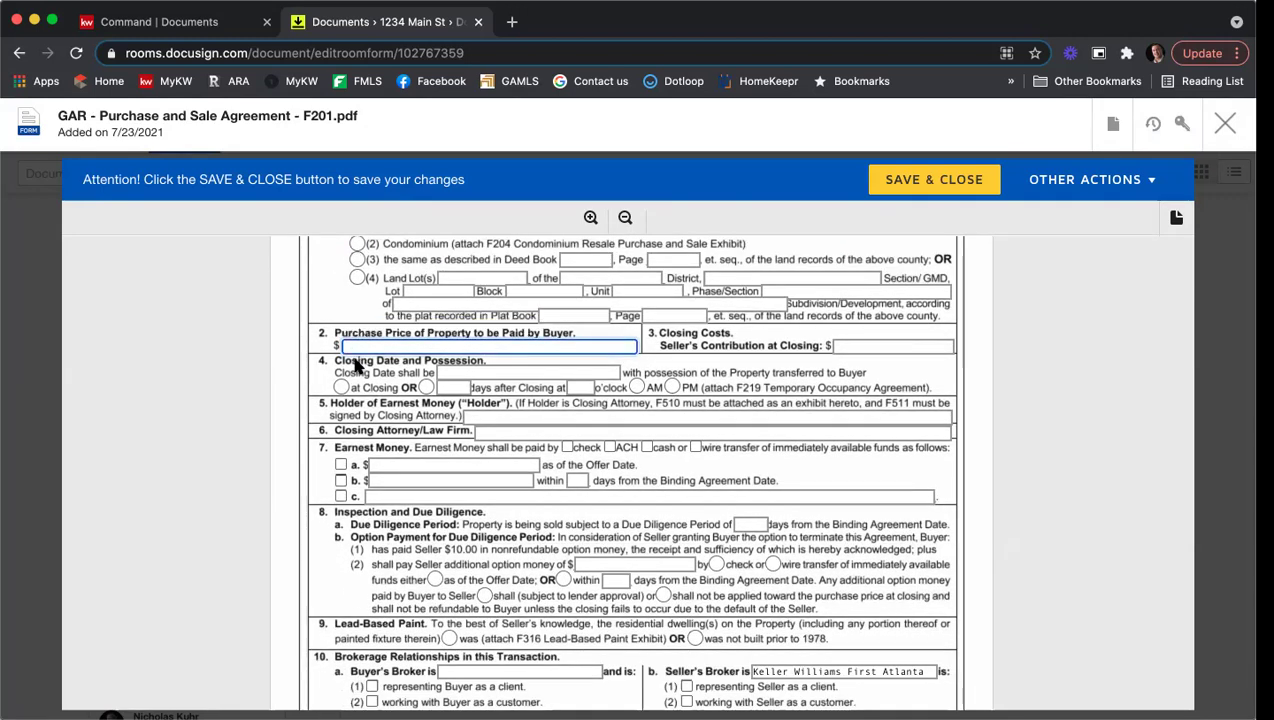
text(425,000)
click(863, 344)
text(7,000)
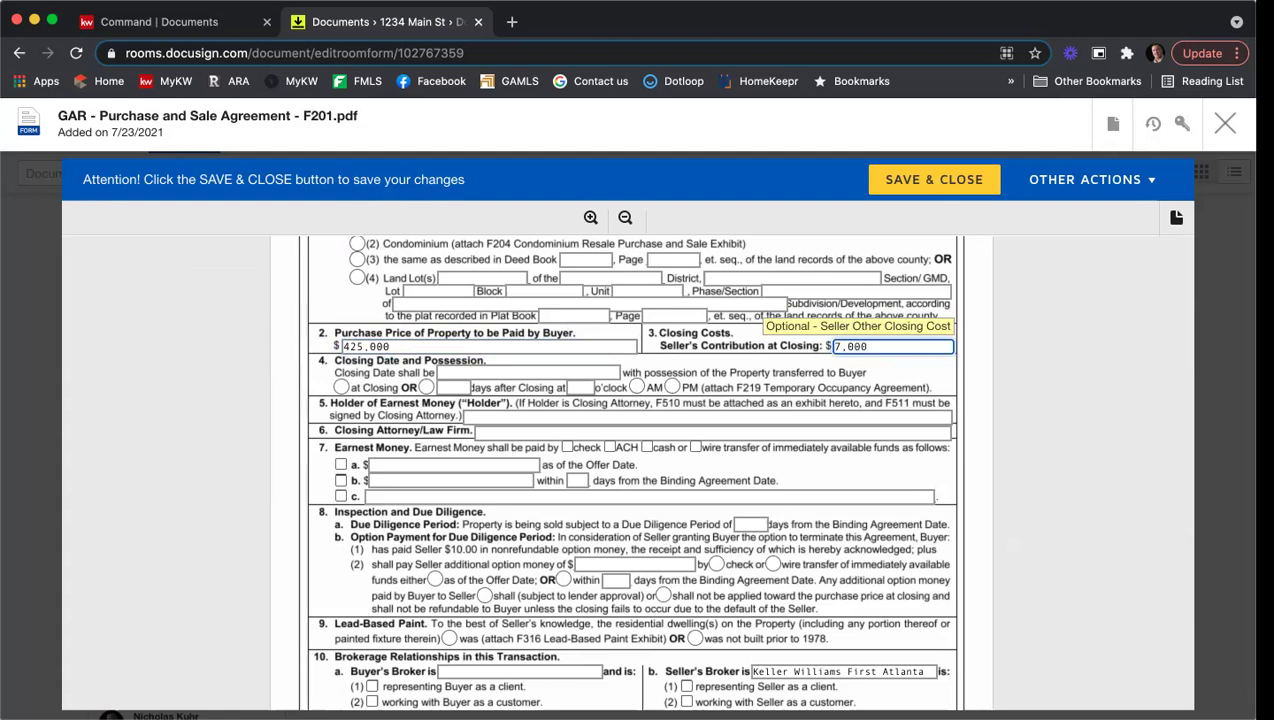
click(561, 370)
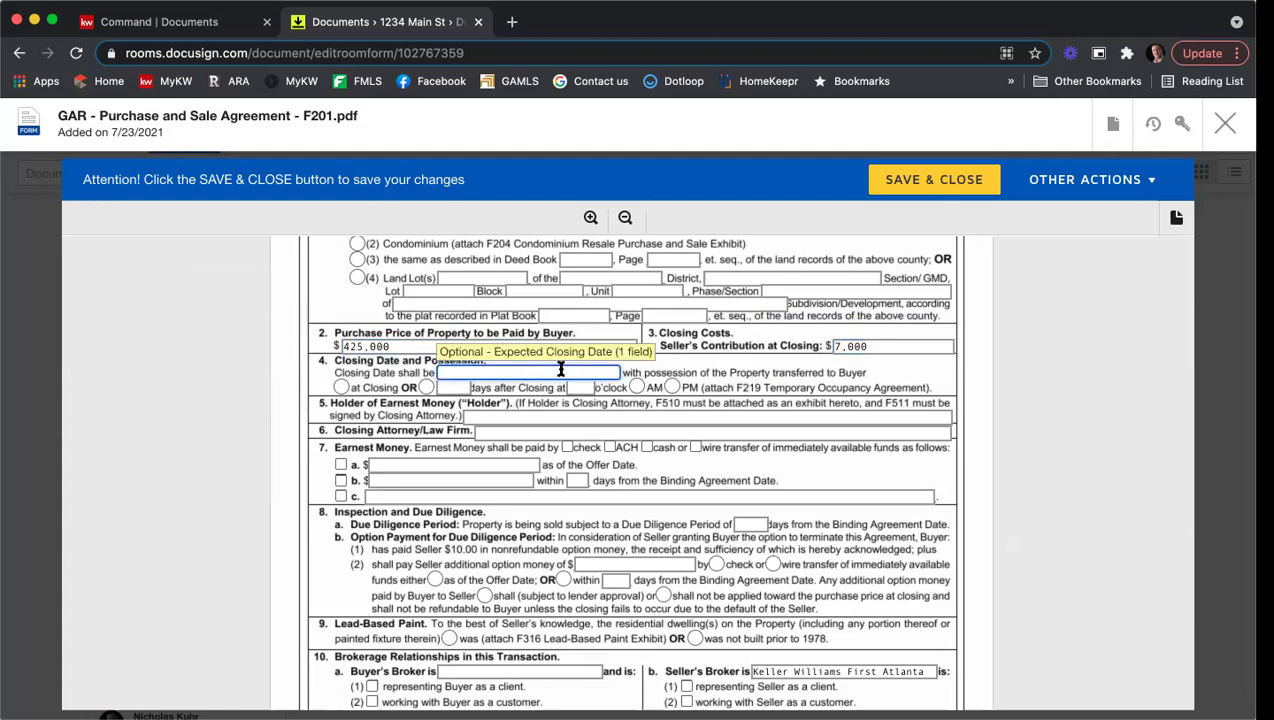
text(8/21/2021)
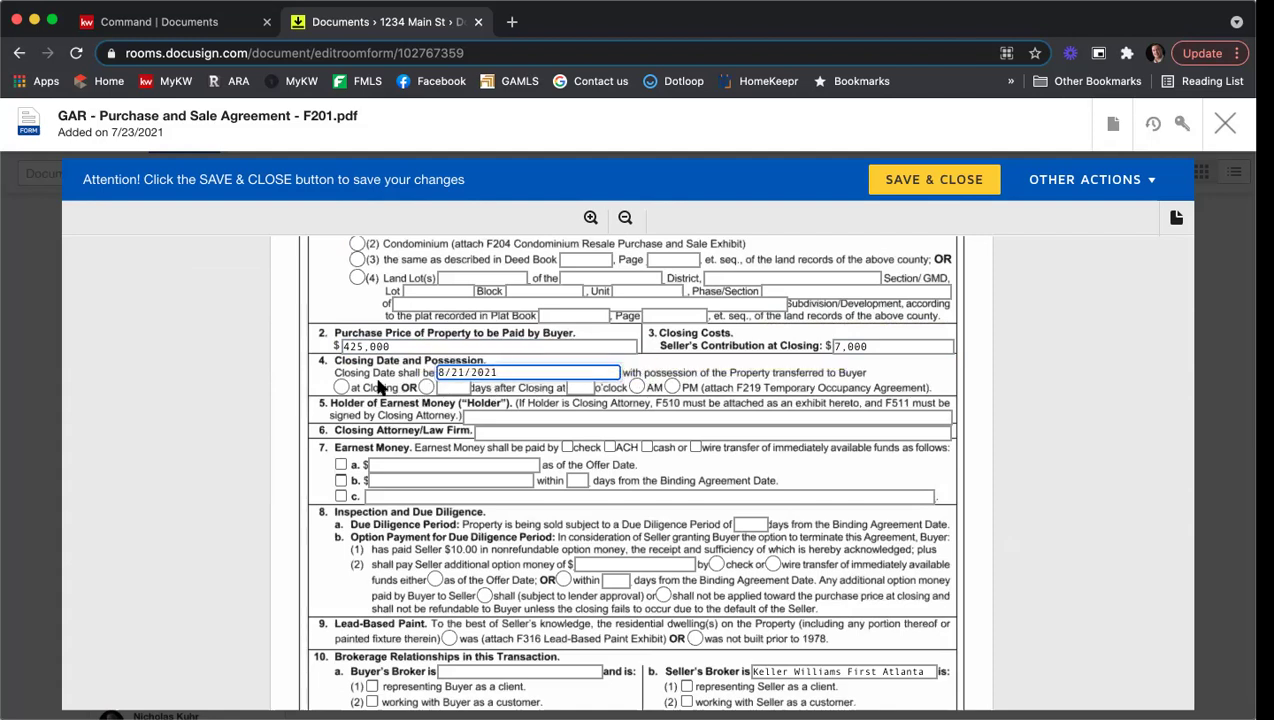
Step: Give possession at closing, with KWFA holding earnest money and C&B as closing attorney
click(342, 387)
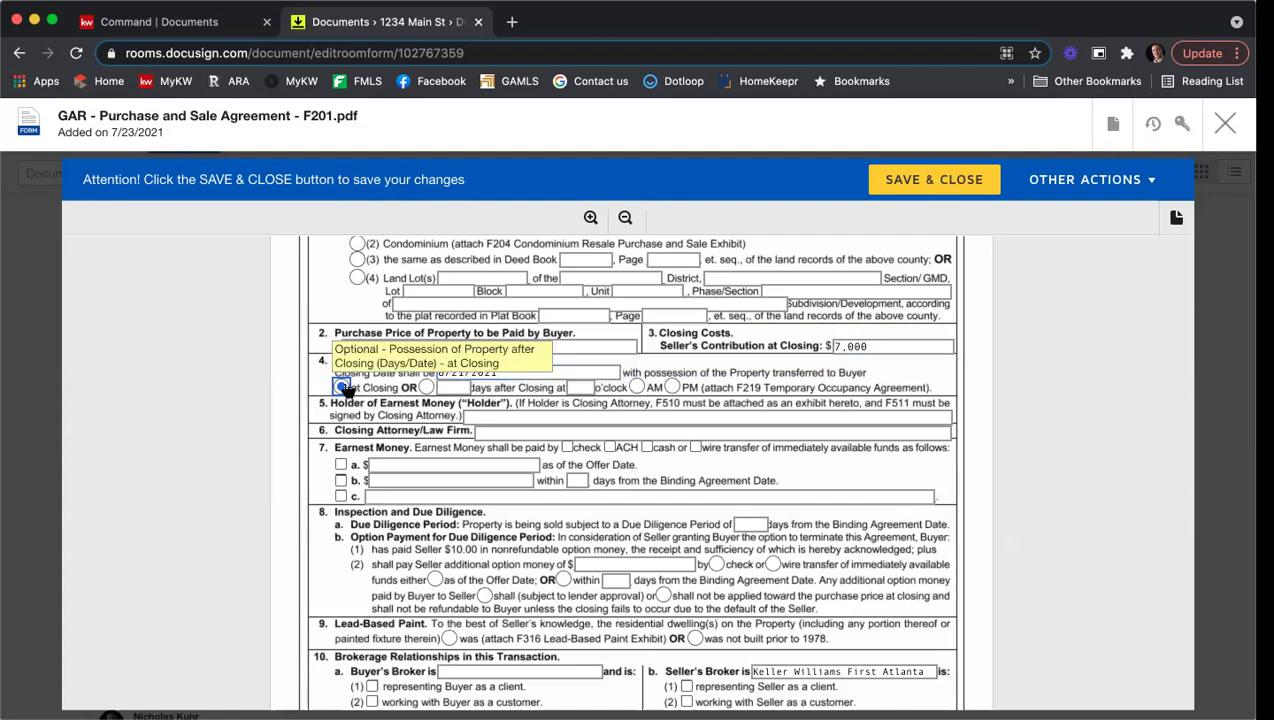
click(488, 414)
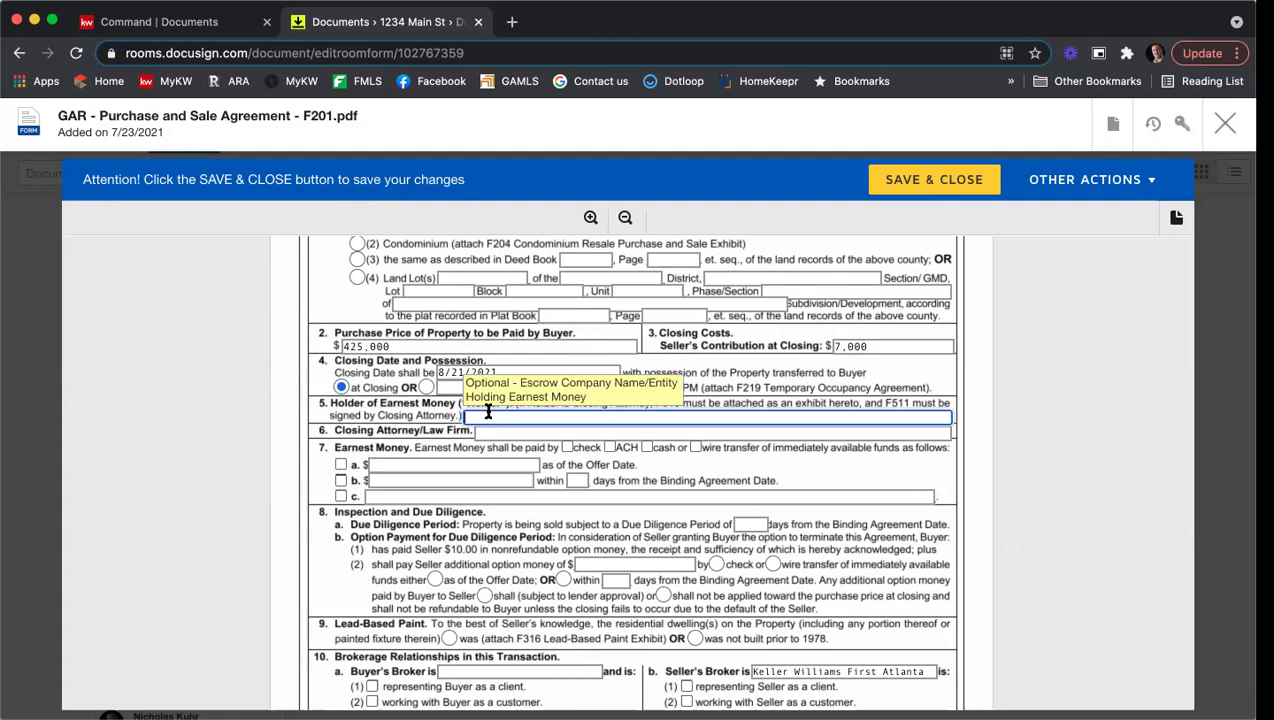
text(KWFA)
click(498, 434)
text(C&B)
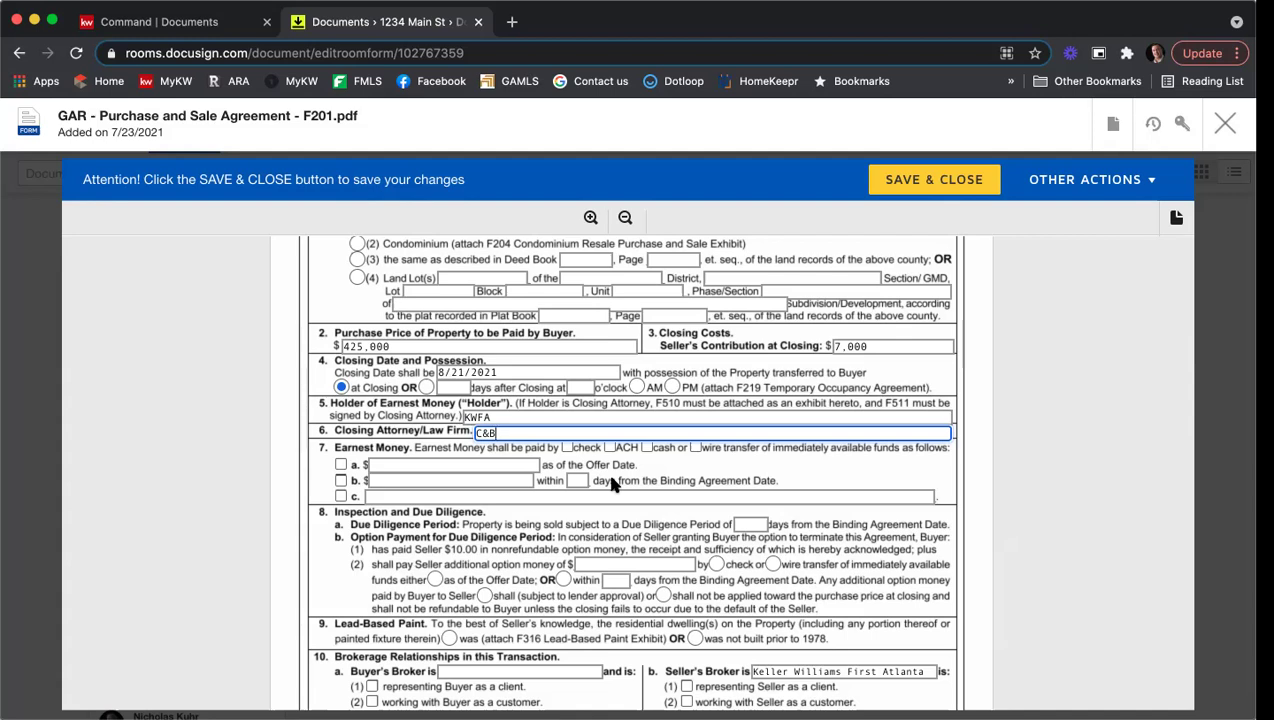
Step: Change closing to 9/1/2021 and set 4,250 earnest money by check within 3 days
drag(466, 372, 407, 373)
text(9/1)
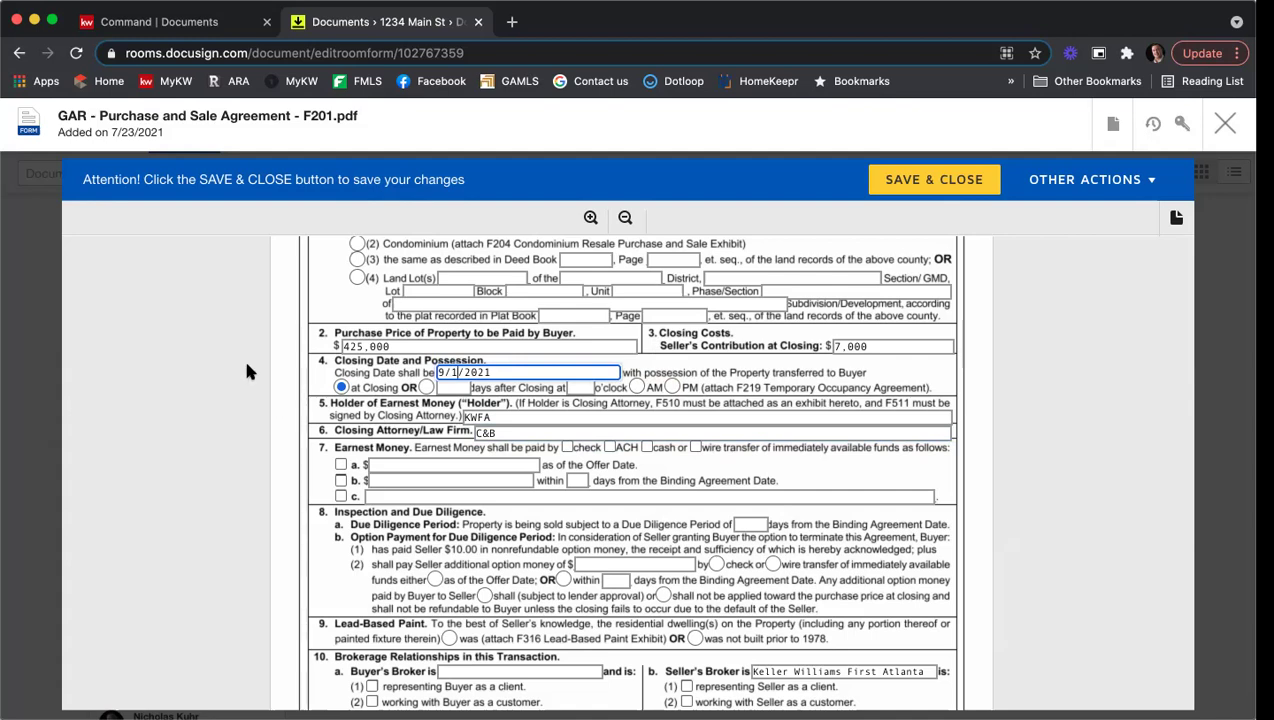
scroll(247, 367, down, 1)
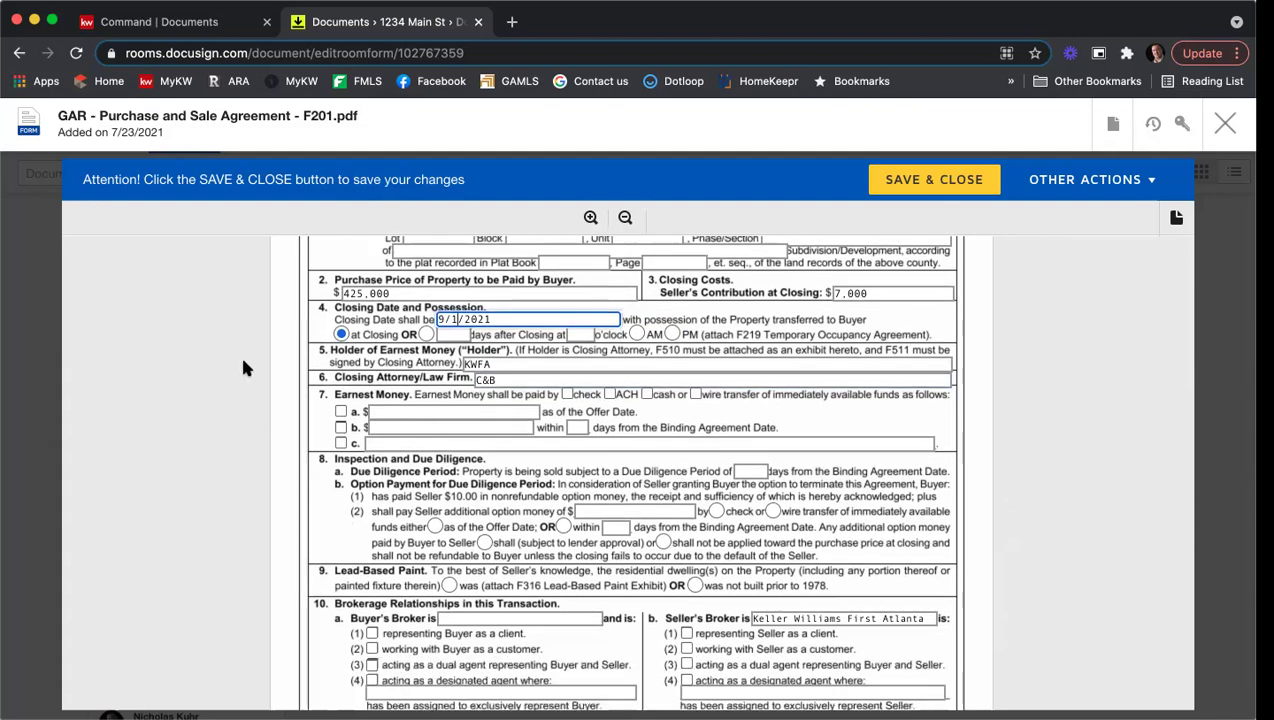
scroll(285, 378, down, 1)
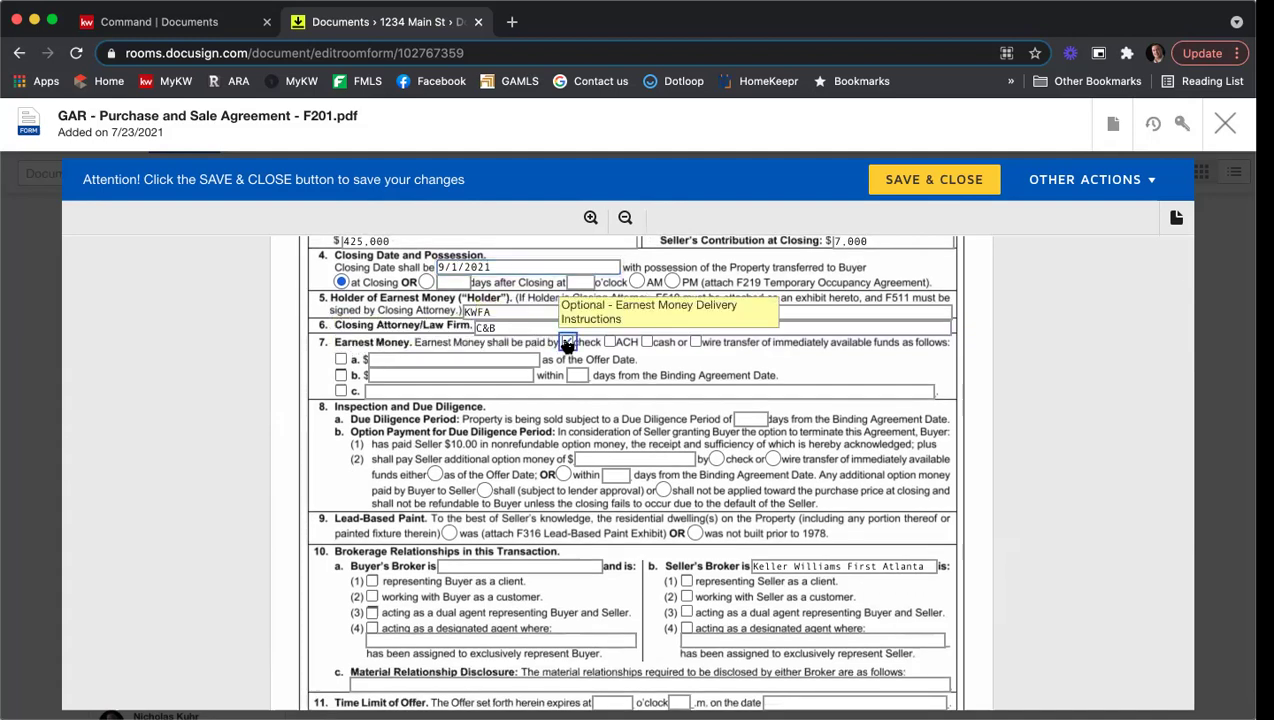
click(341, 375)
click(389, 375)
text(4,250)
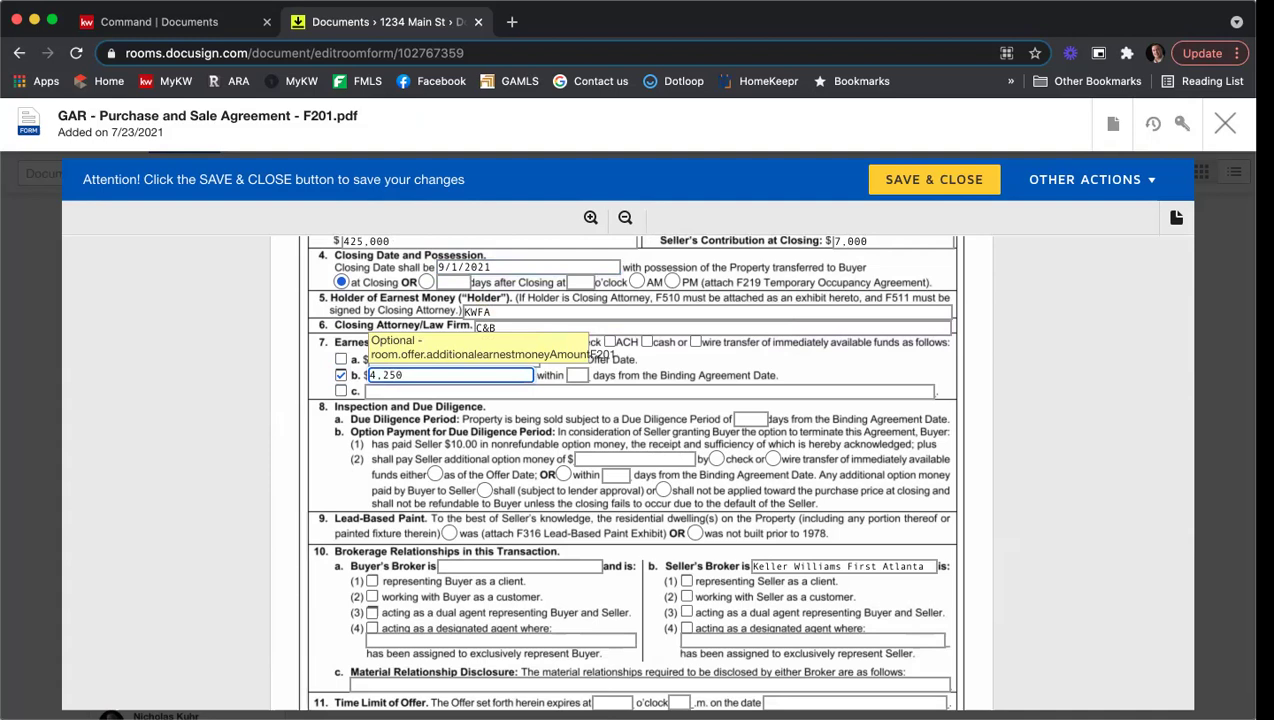
click(585, 379)
text(3)
Step: Set the Due Diligence Period to 10 days
scroll(375, 410, down, 1)
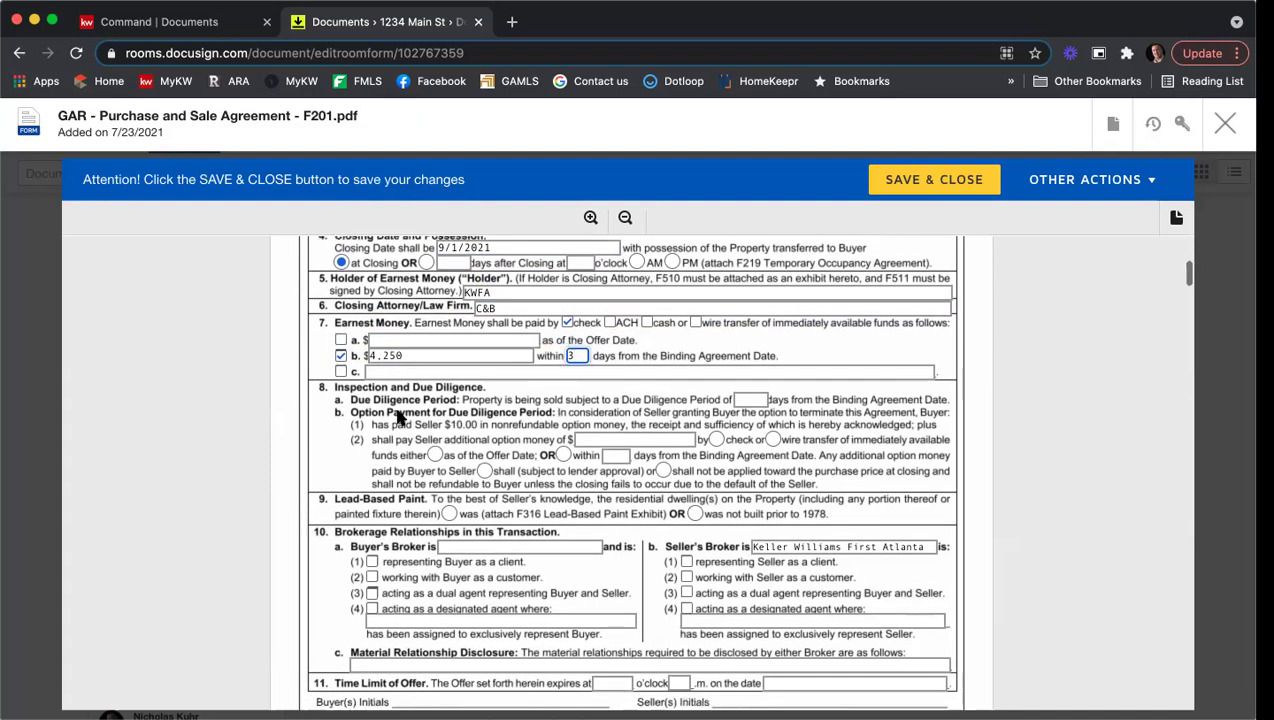
click(741, 399)
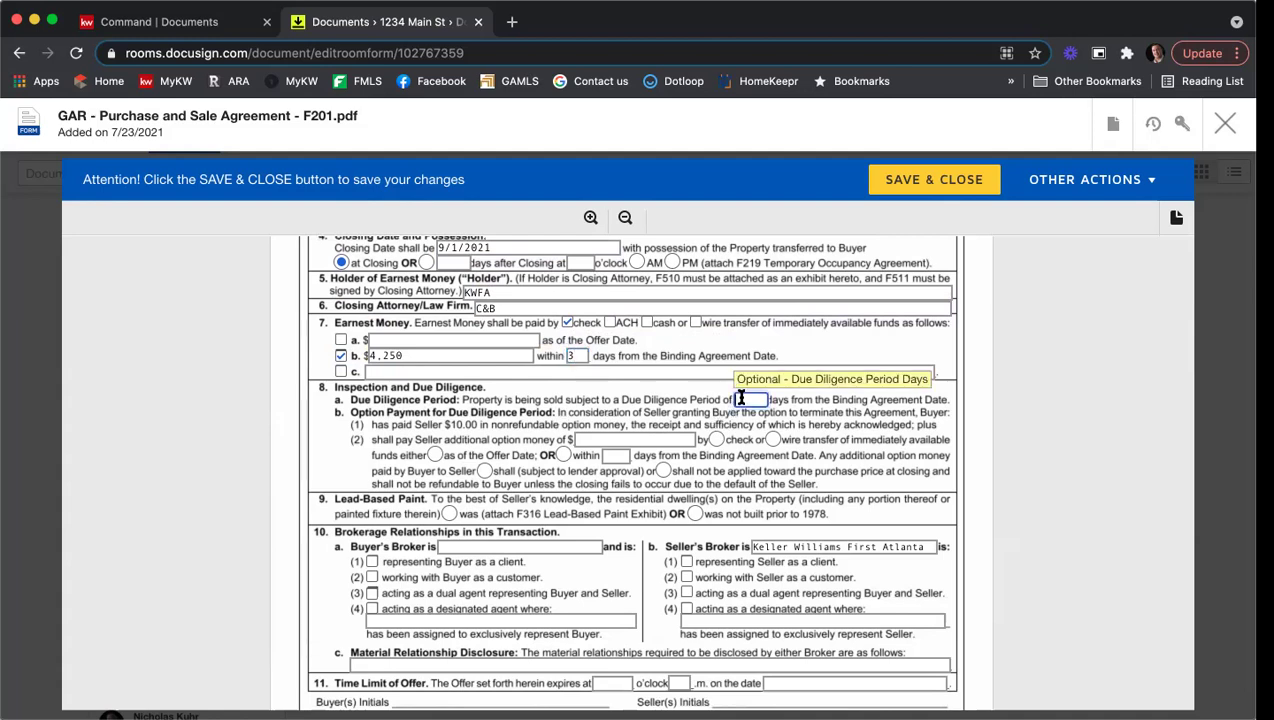
text(10)
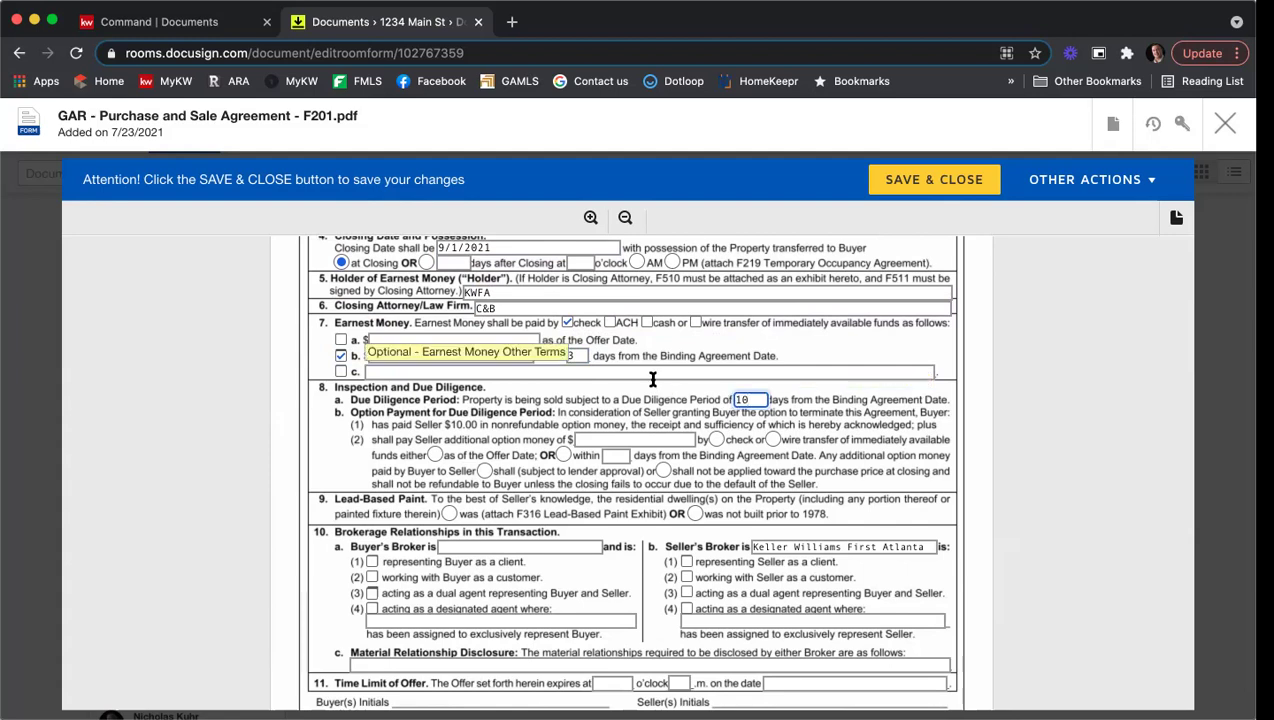
scroll(227, 375, down, 4)
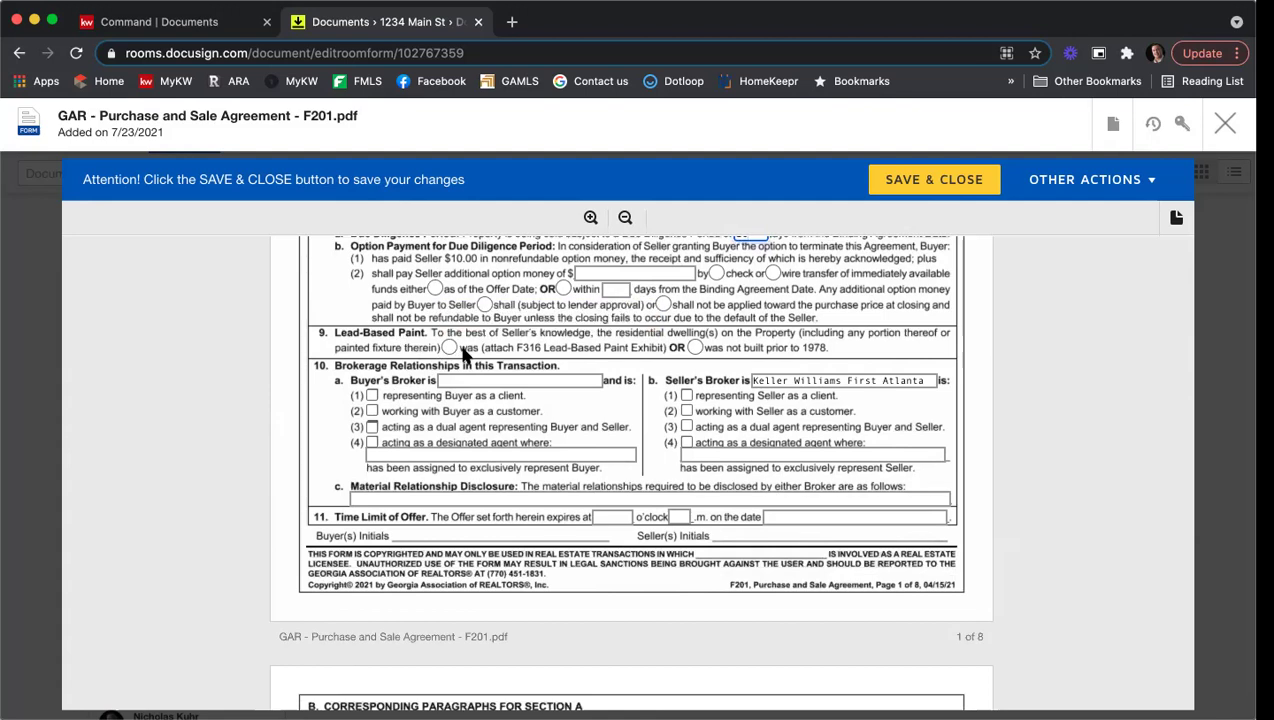
Step: Mark the home as not built before 1978, enter the buyer's brokerage, and check both brokers representing clients
click(694, 348)
click(686, 396)
click(491, 380)
text(Harry Norm)
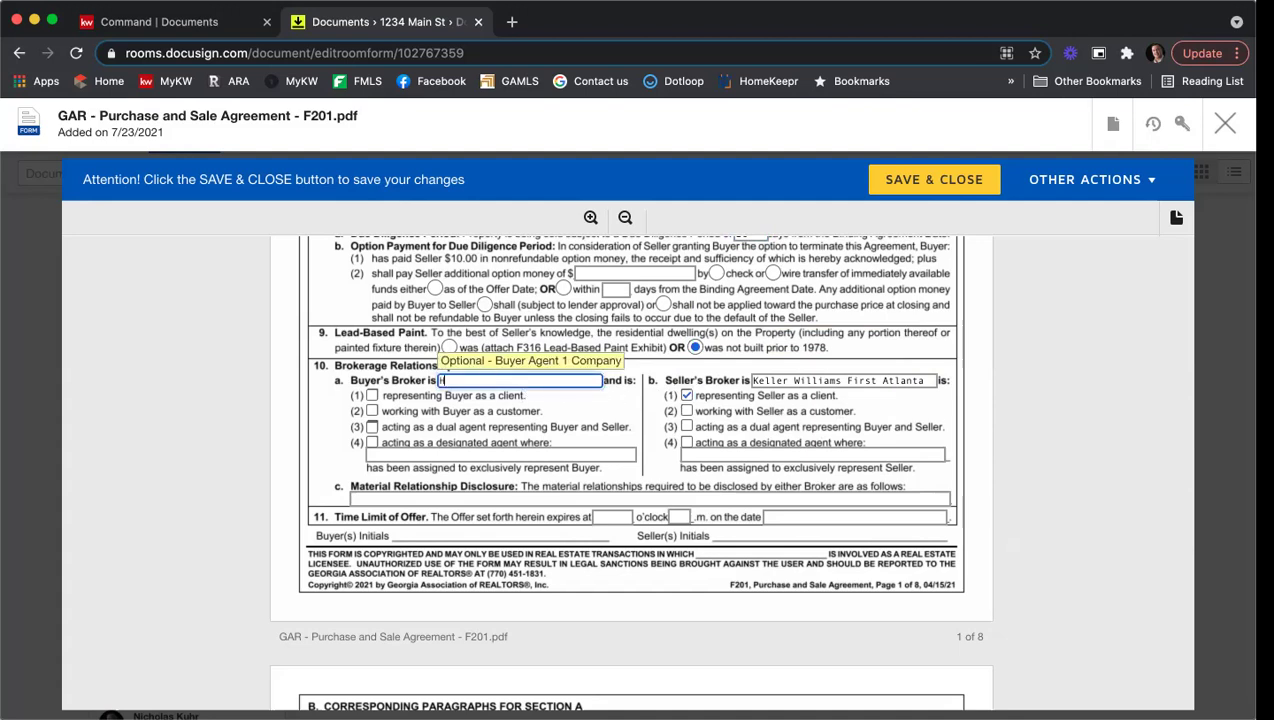
text(an)
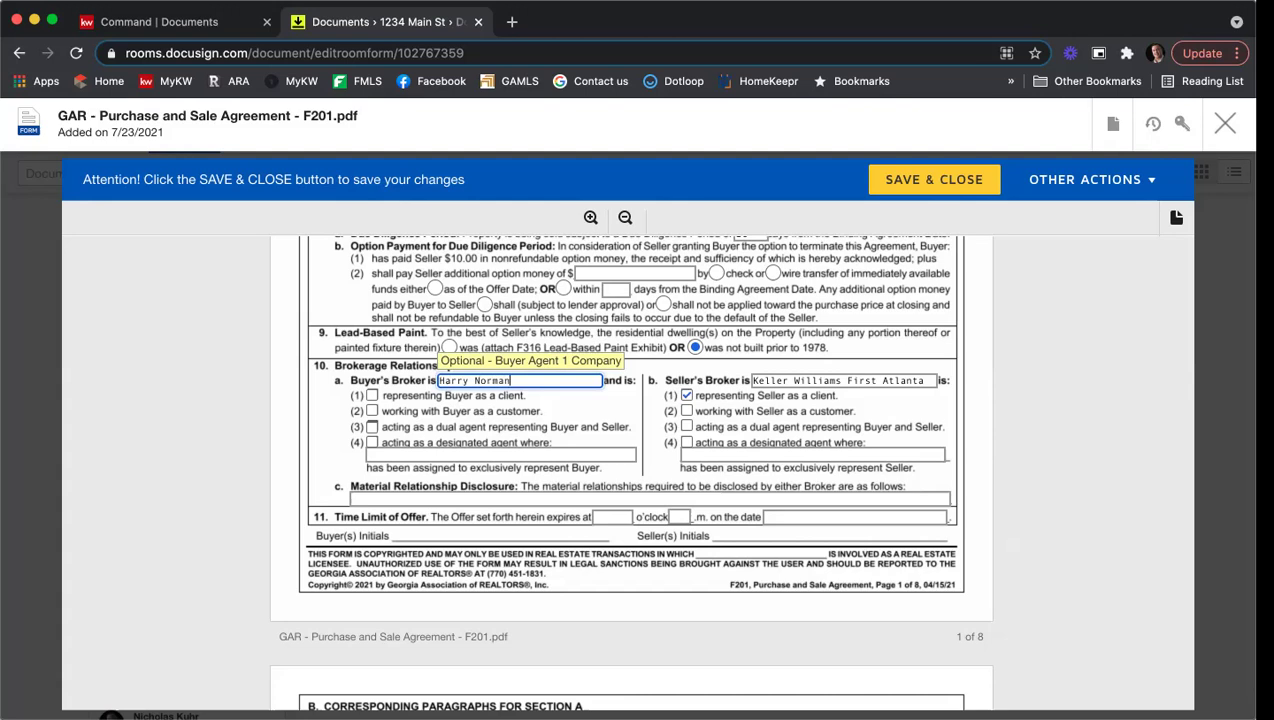
click(372, 396)
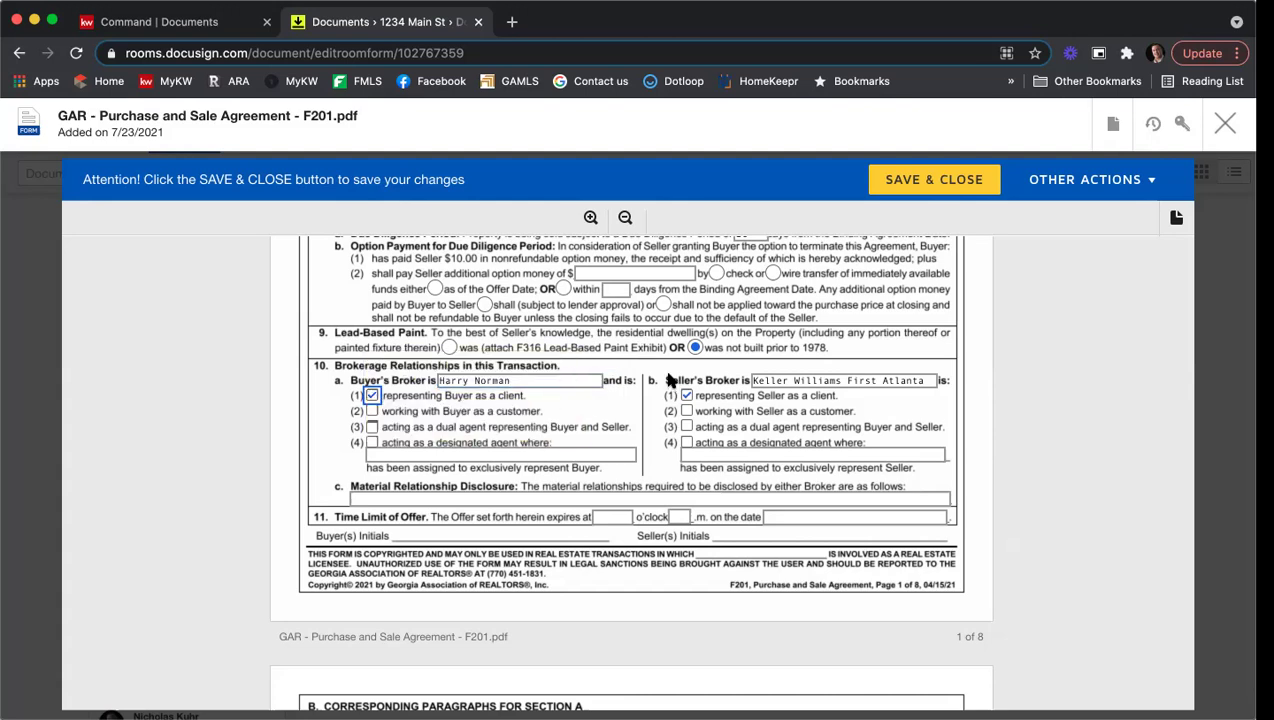
scroll(656, 373, down, 1)
Step: Enter N/A for material relationship disclosure and set the offer to expire 12 p.m. on 7/24/2021
click(435, 448)
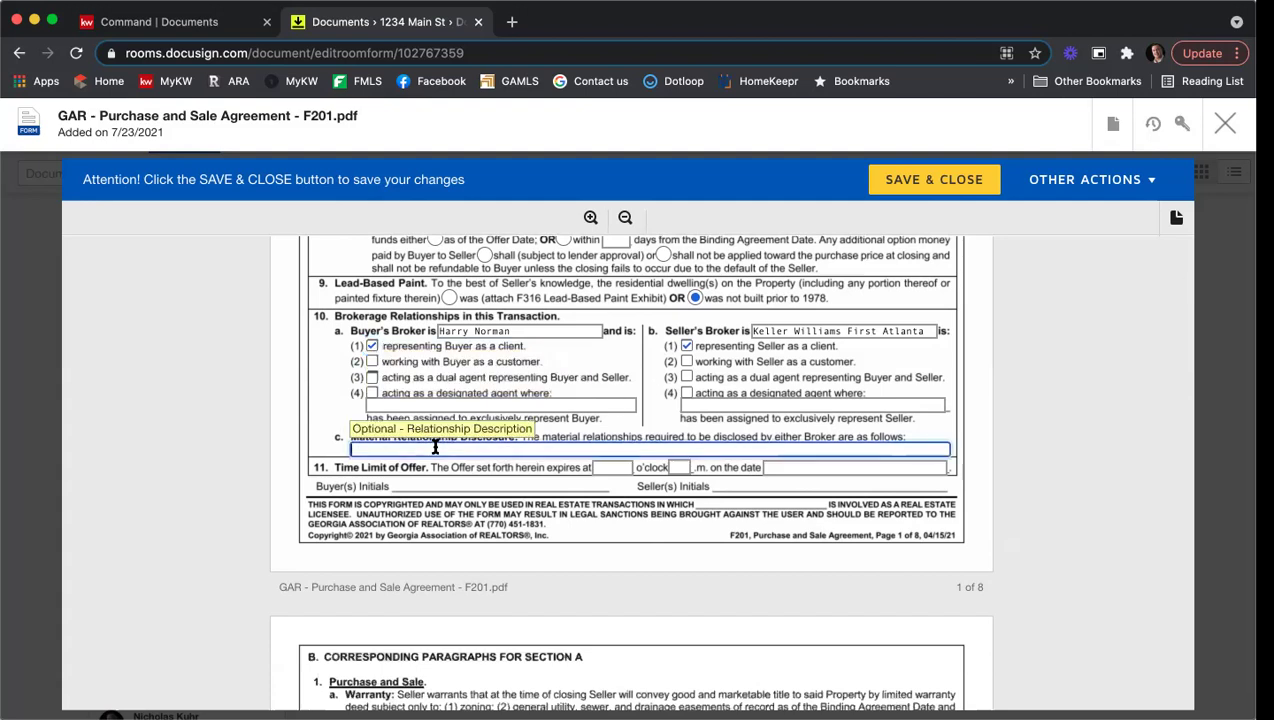
text(N/A)
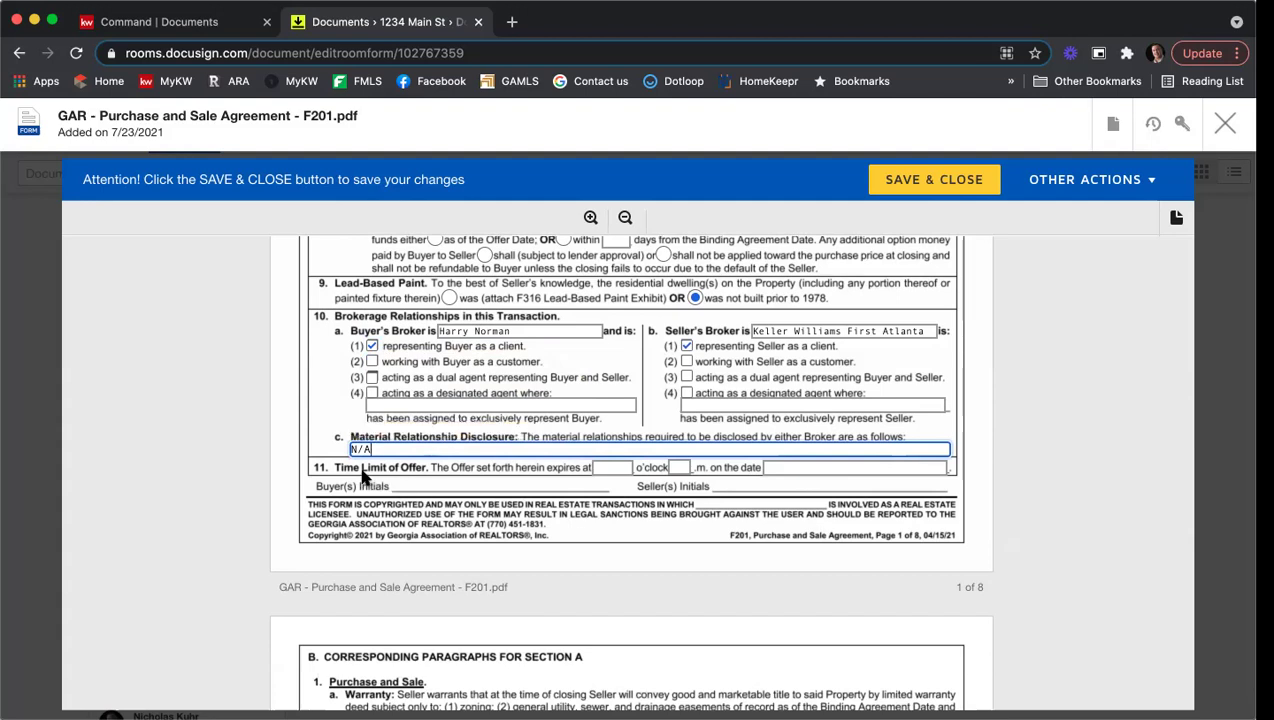
click(606, 467)
text(12)
key(Tab)
text(p)
key(Tab)
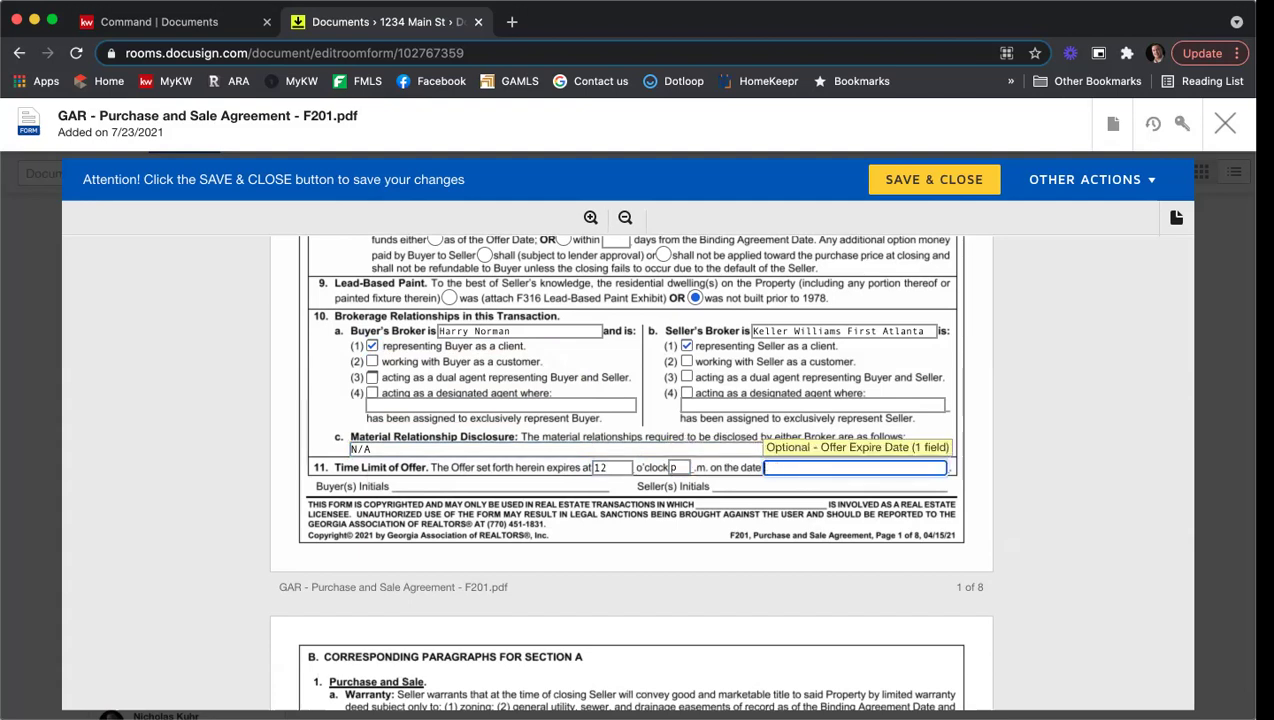
text(7/24/2021)
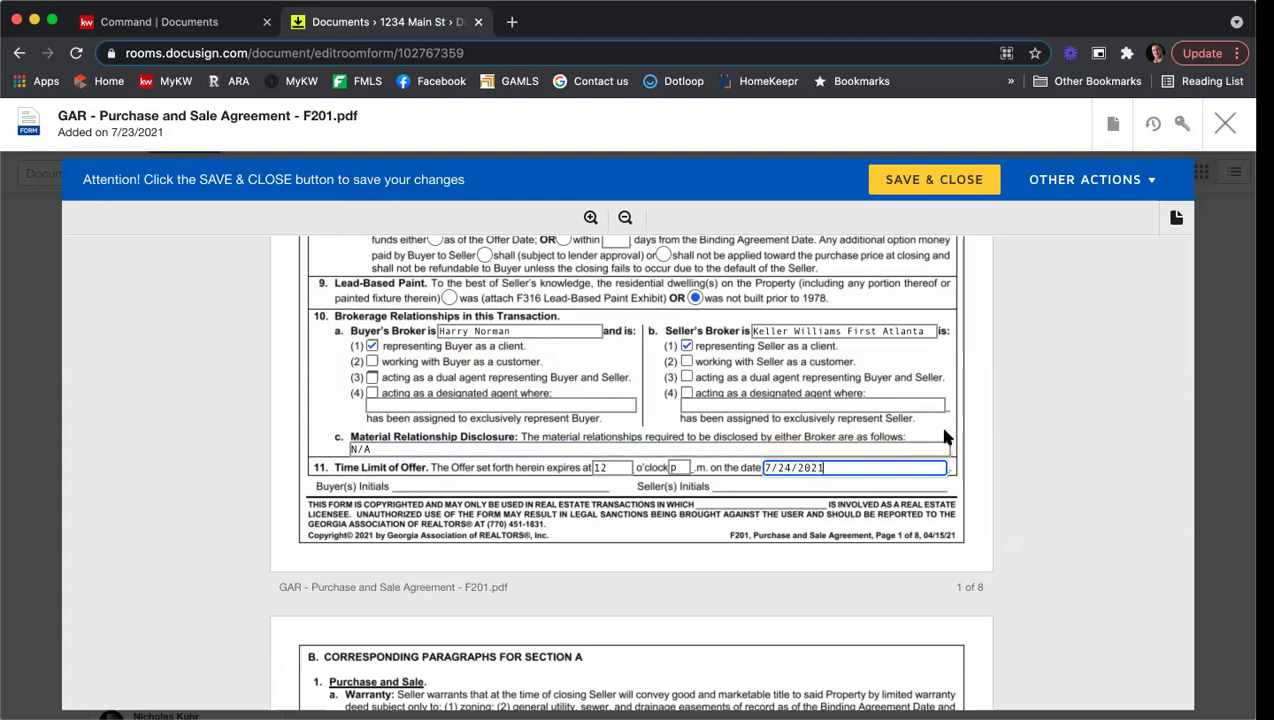
click(1048, 415)
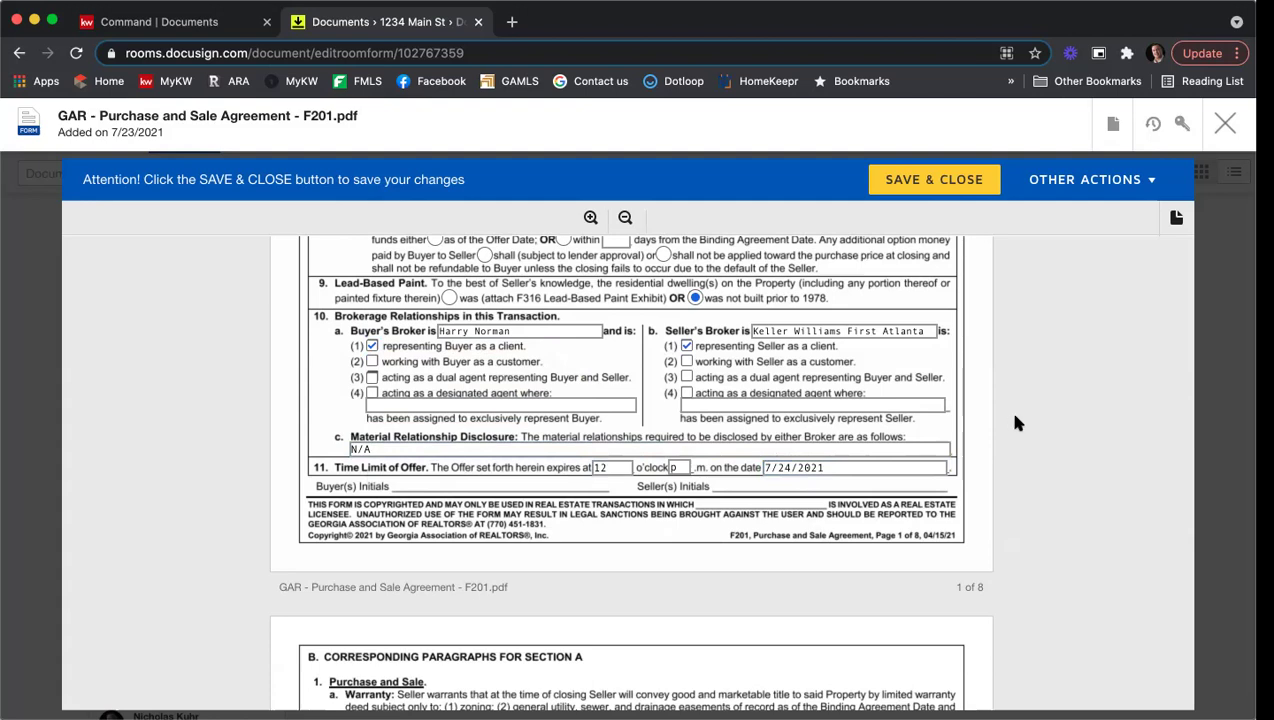
Step: Scroll down the F201 form to section 8, Exhibits and Addenda
scroll(1058, 358, down, 5)
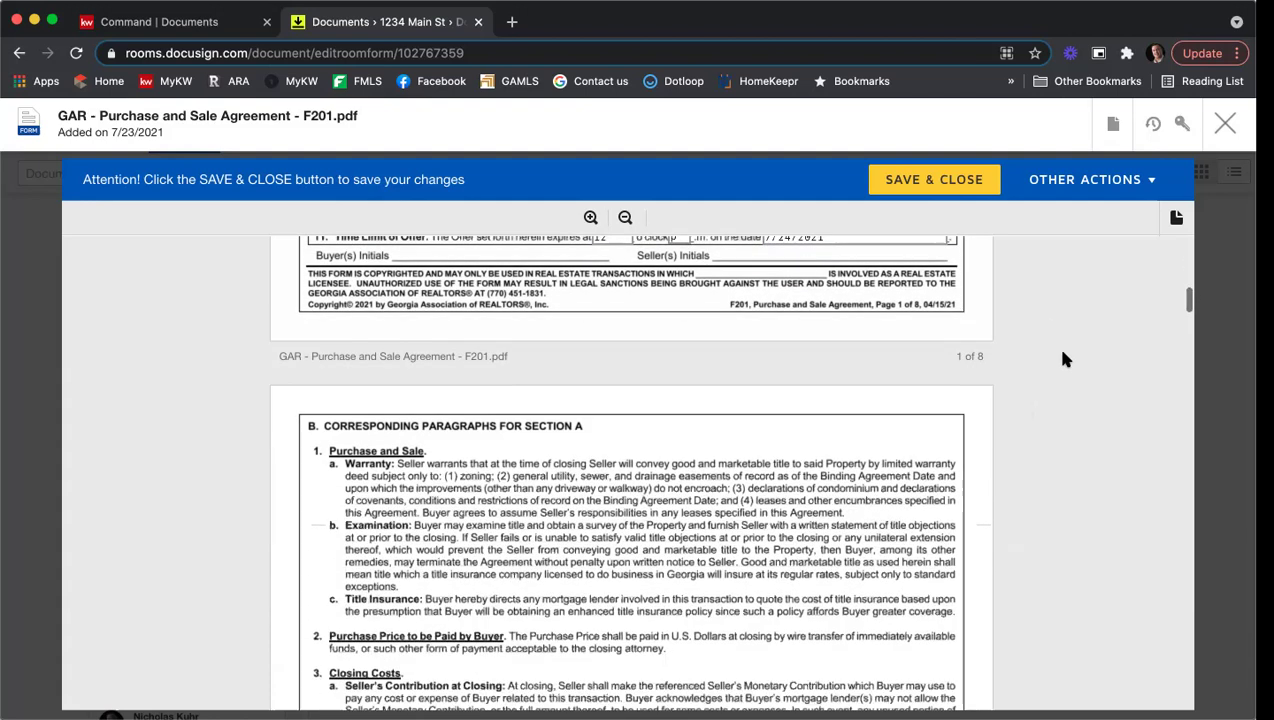
scroll(1063, 362, down, 3)
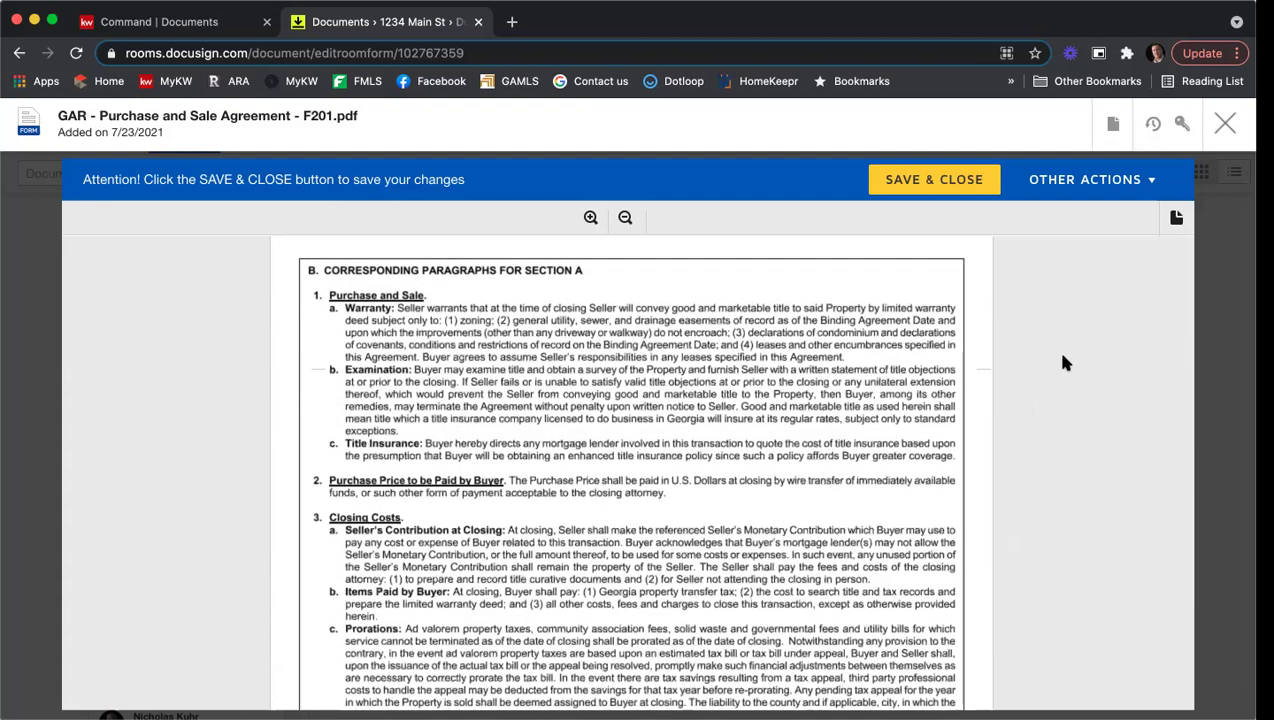
scroll(1063, 362, down, 1)
scroll(1063, 362, down, 3)
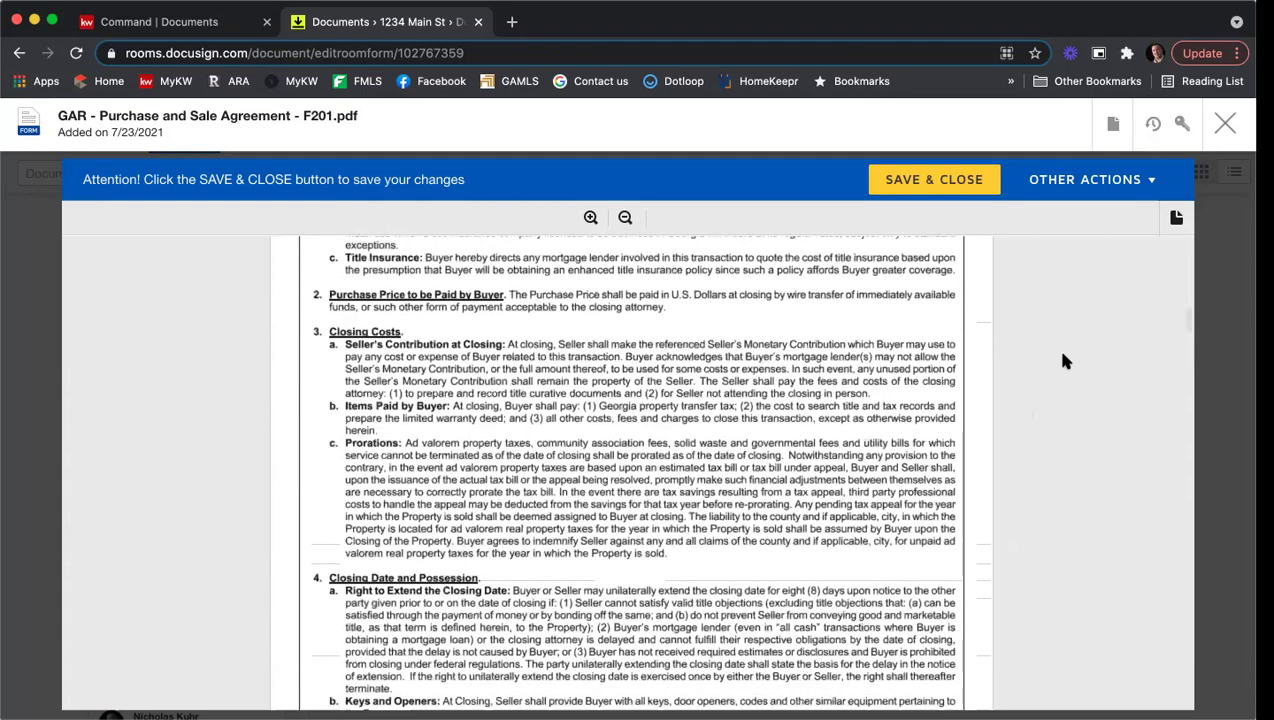
scroll(1063, 362, down, 15)
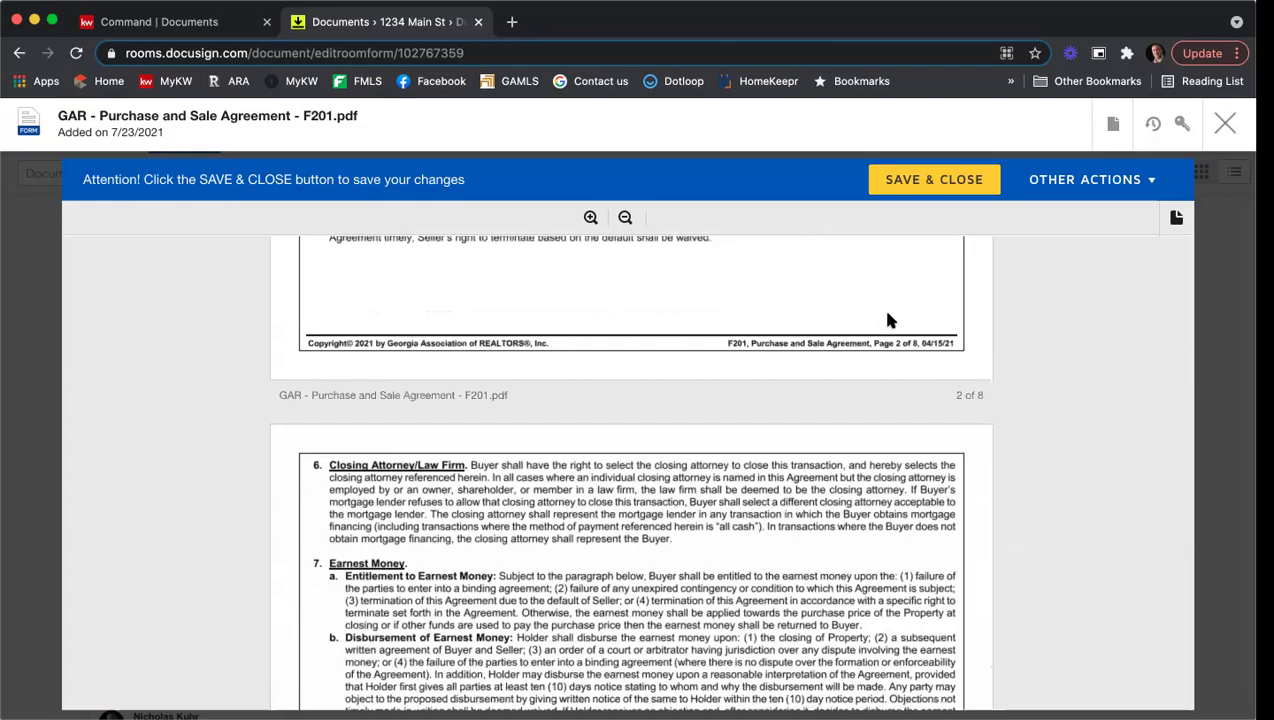
scroll(890, 318, down, 14)
scroll(887, 318, down, 20)
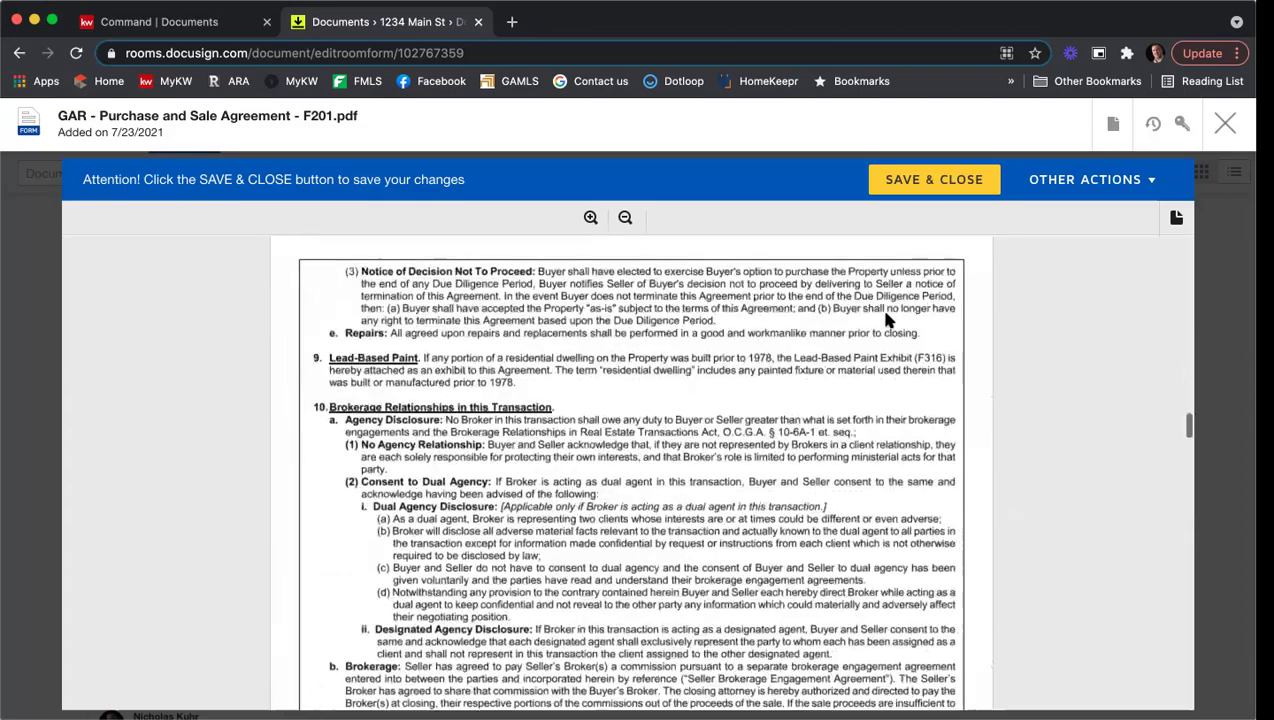
scroll(887, 318, down, 20)
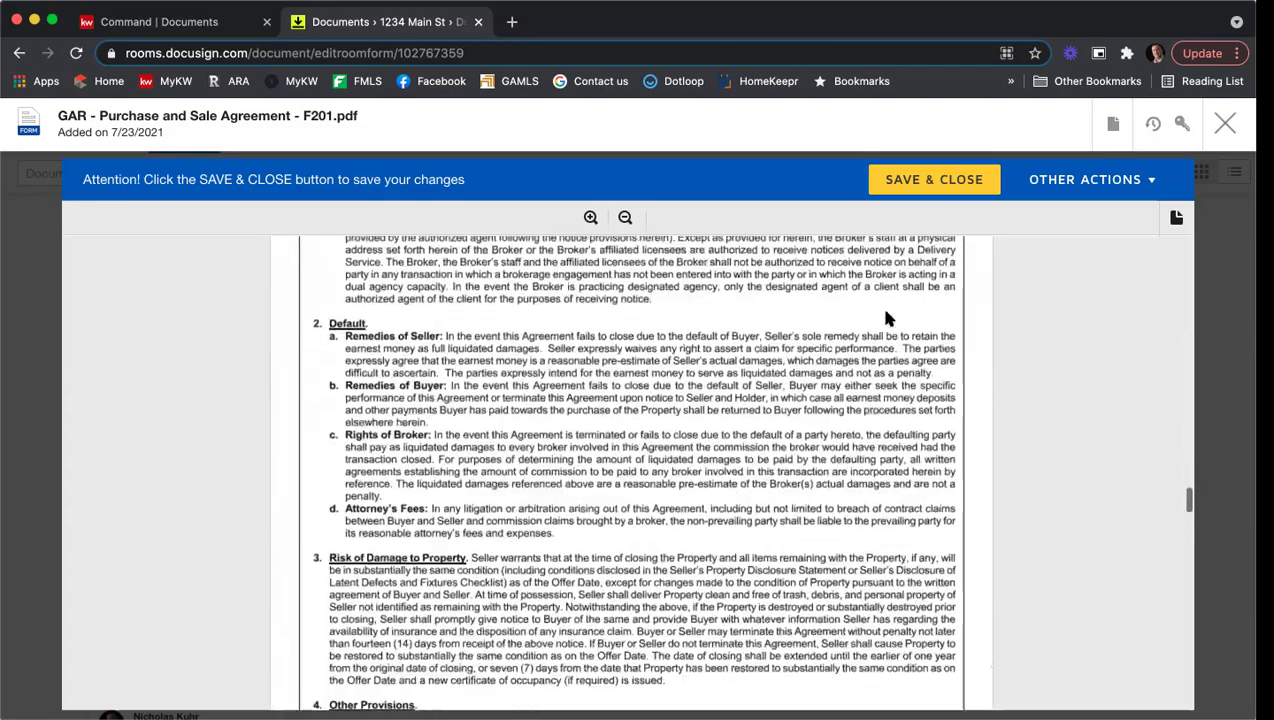
scroll(887, 318, down, 20)
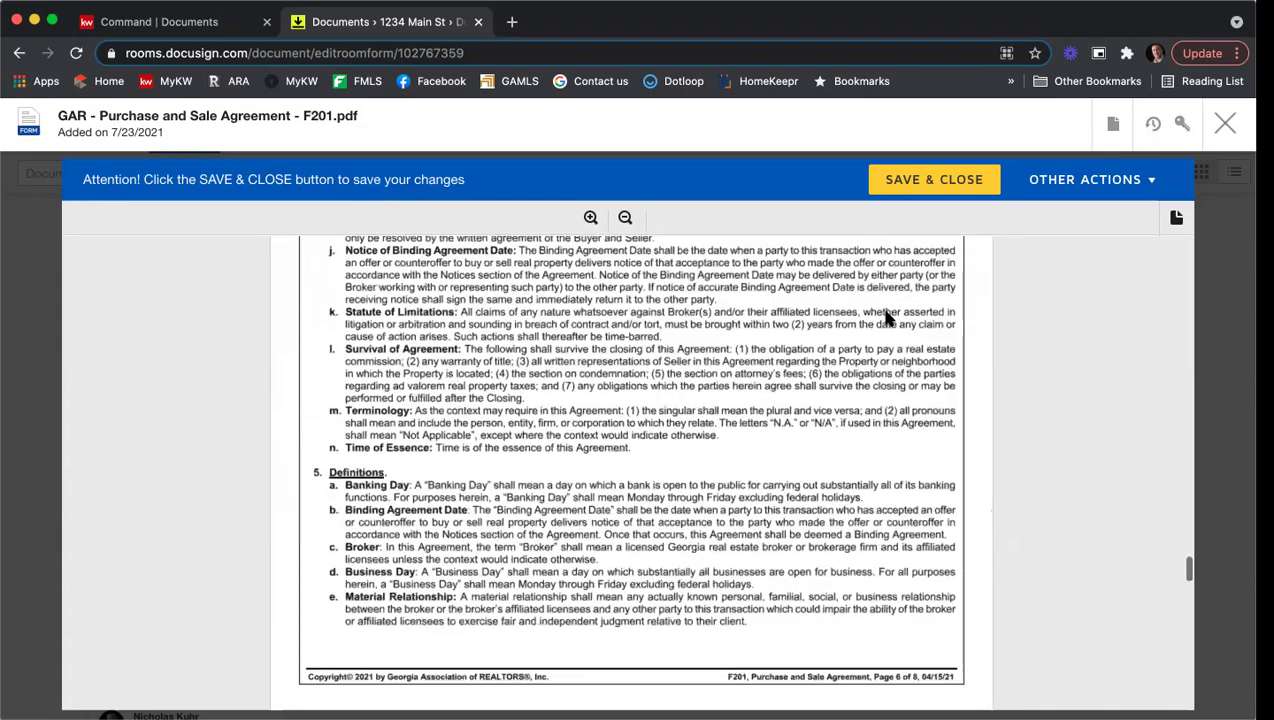
scroll(885, 312, down, 5)
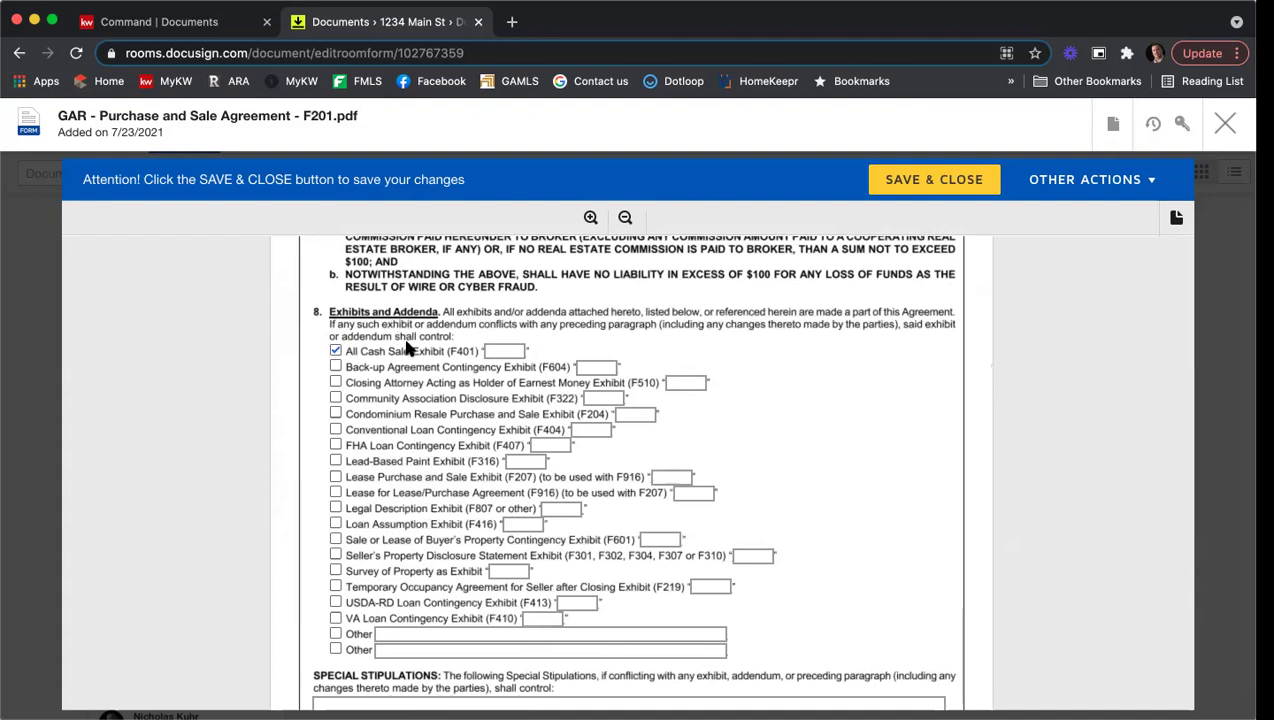
Step: Uncheck the All Cash Sale exhibit (F401) and check Seller's Property Disclosure, labeled A
click(336, 352)
click(335, 556)
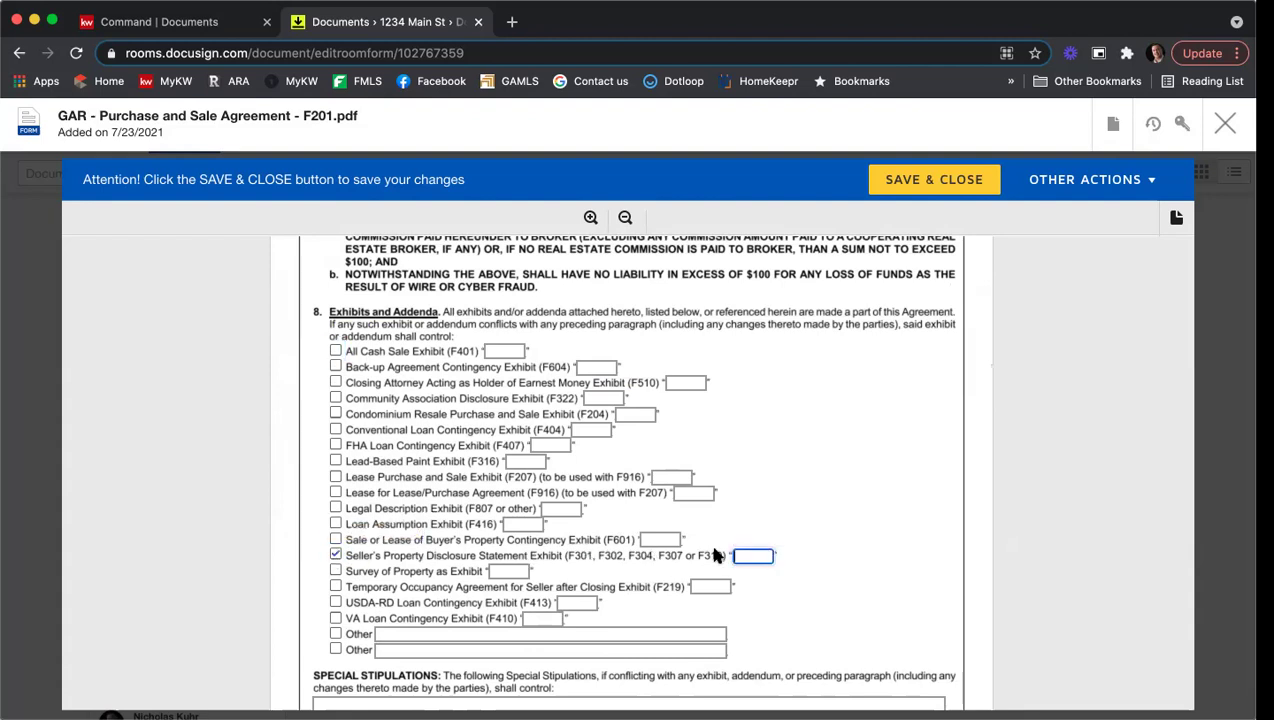
text(A)
Step: Check the Community Association Disclosure exhibit labeled B and the Legal Description exhibit labeled C
click(603, 398)
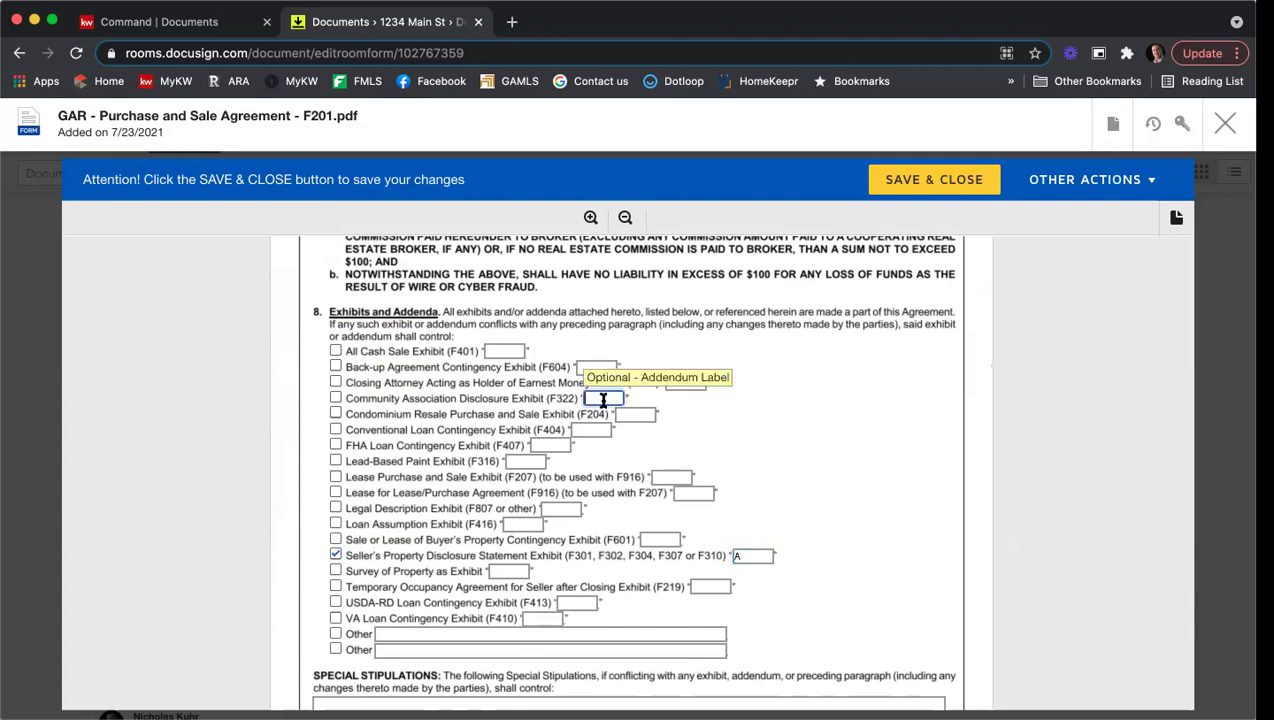
text(B)
click(335, 398)
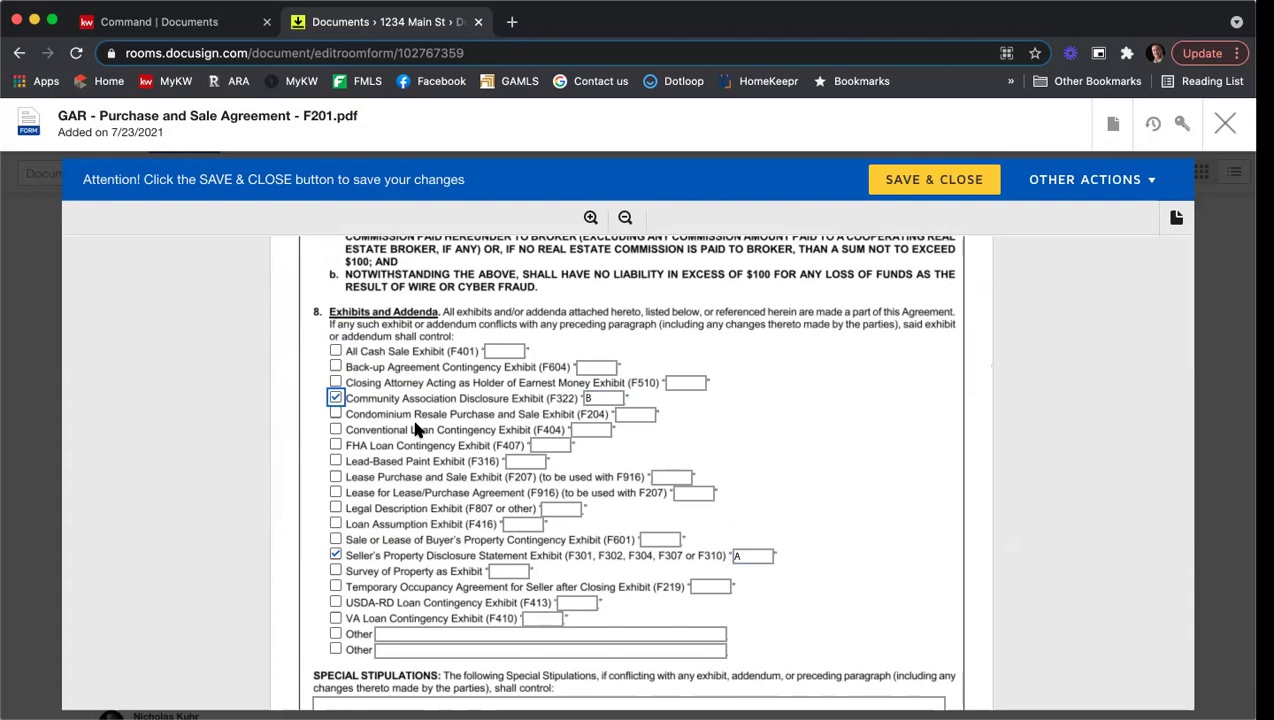
click(336, 508)
click(561, 509)
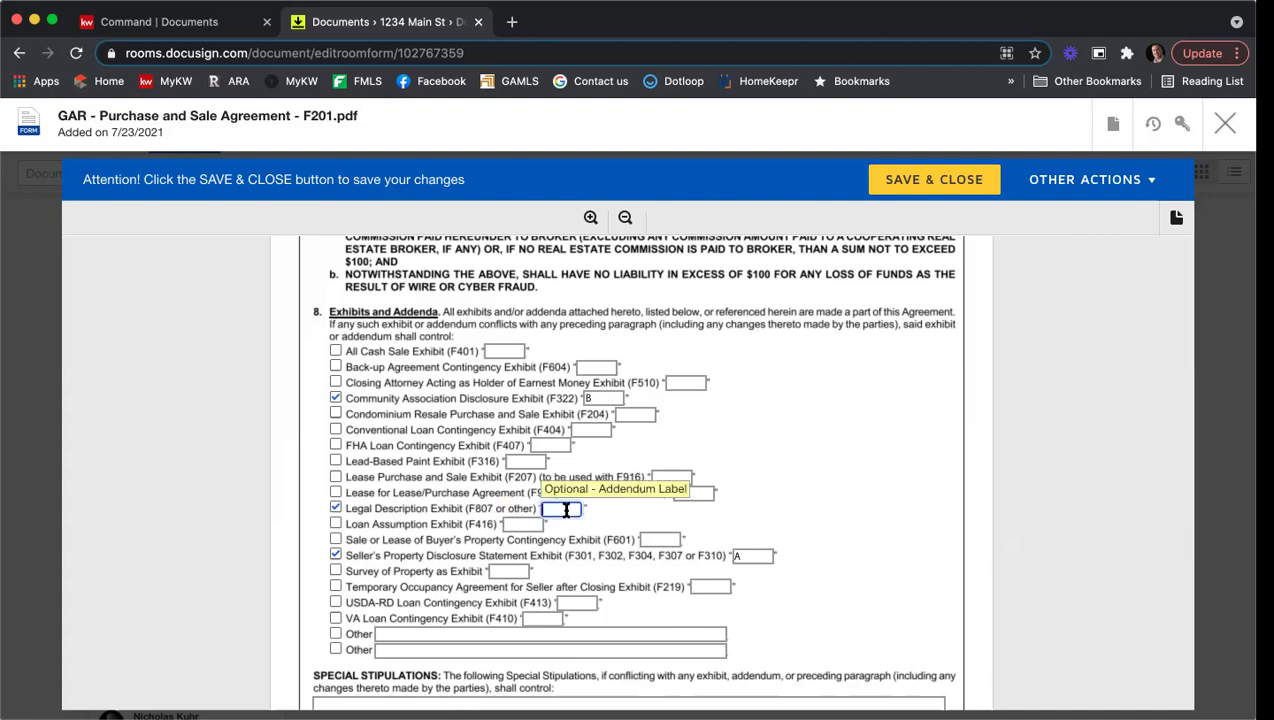
text(C)
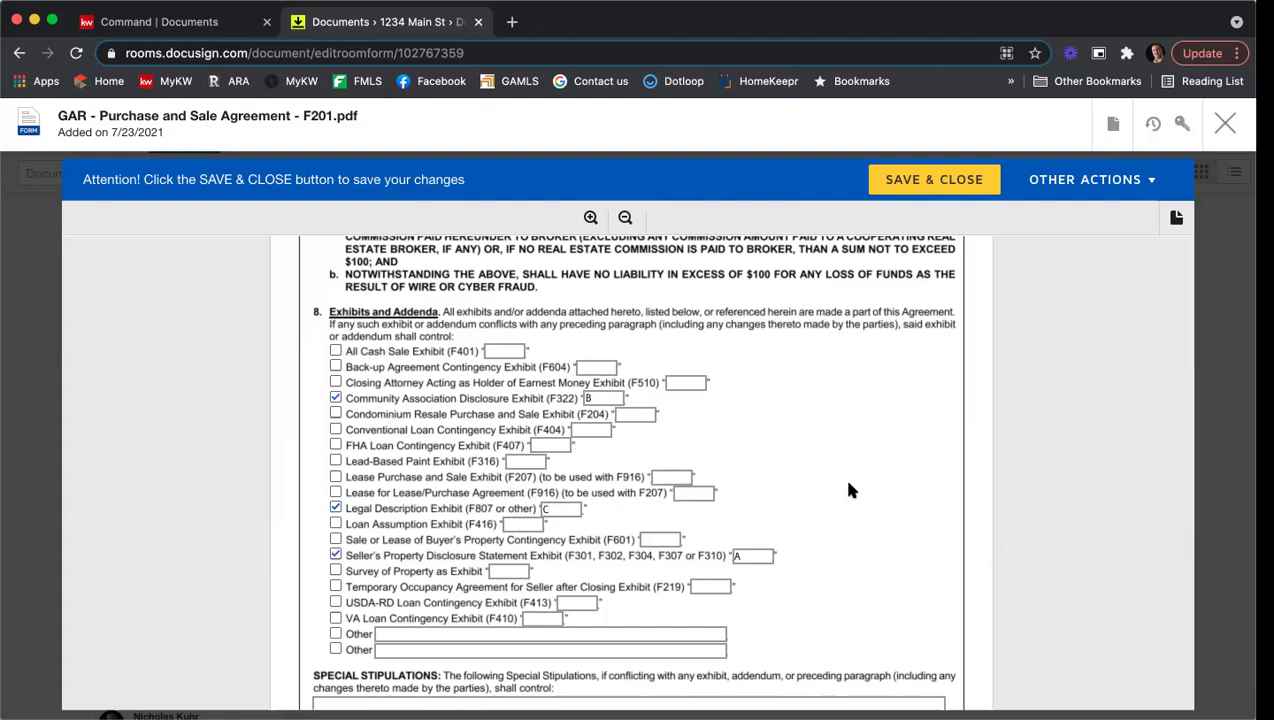
Step: In Special Stipulations, enter 'Seller agrees to leave the landscape timbers in the backyard.'
scroll(850, 482, down, 2)
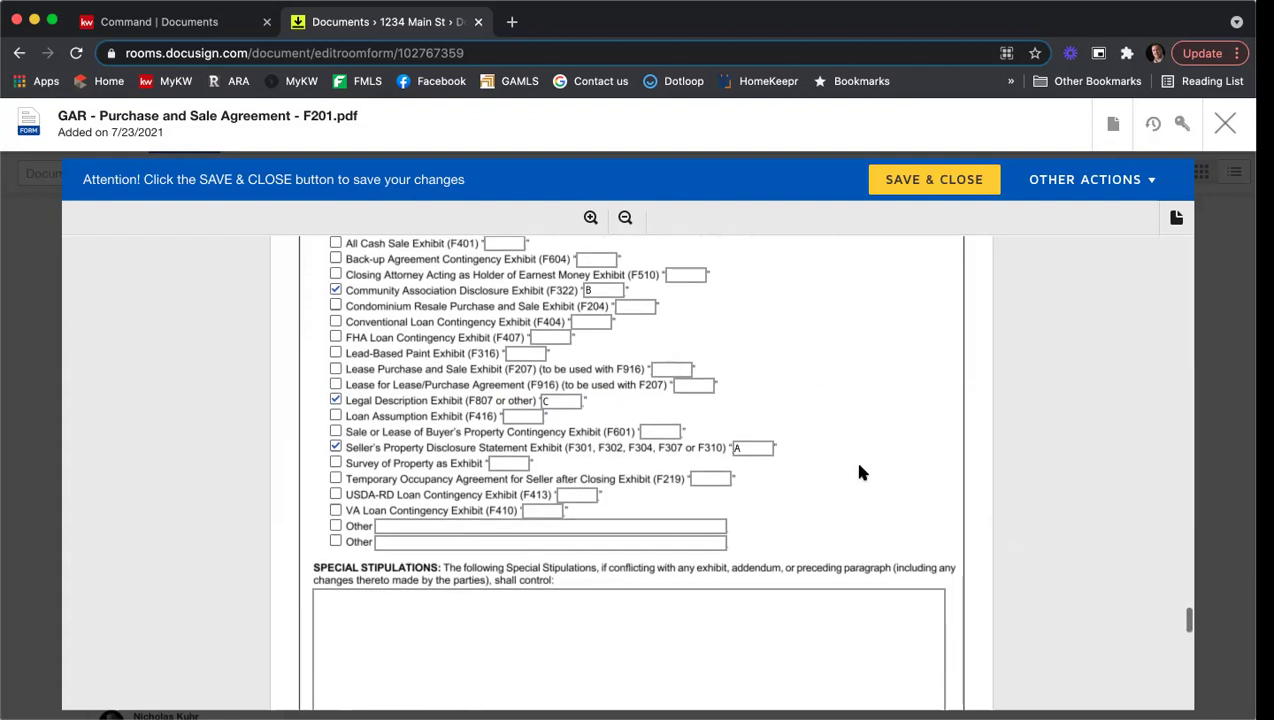
scroll(870, 435, down, 2)
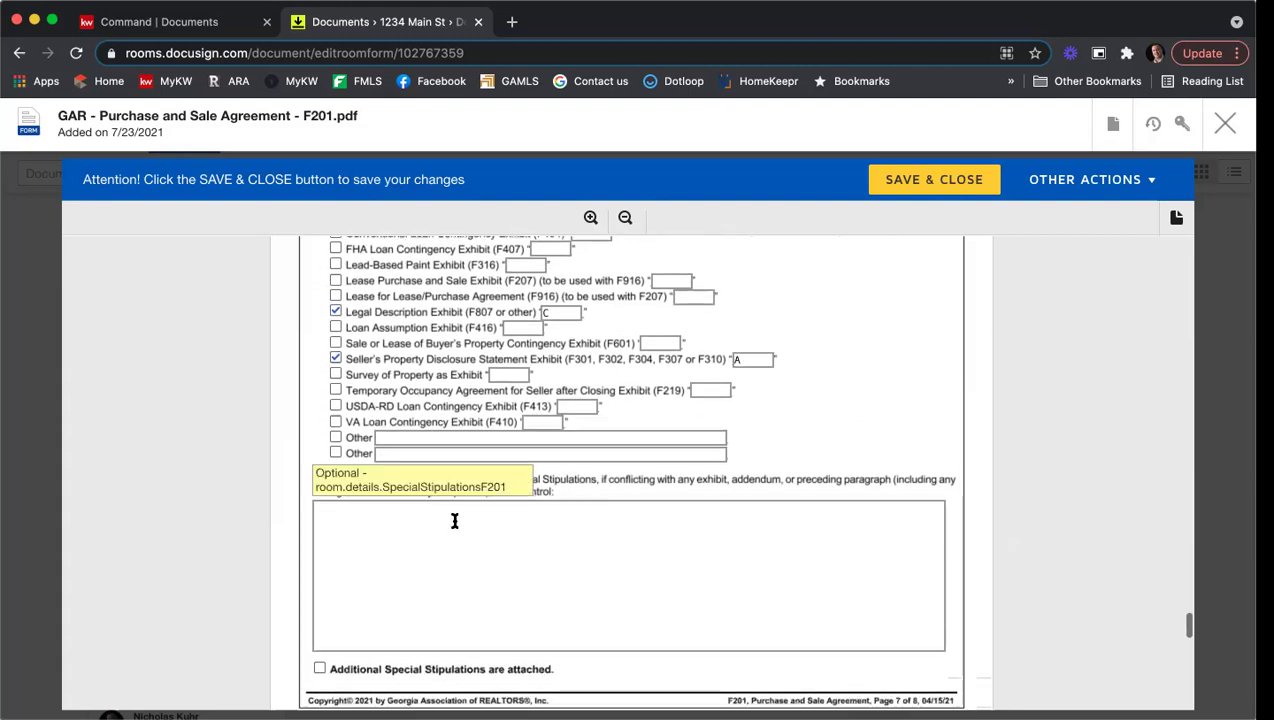
click(386, 535)
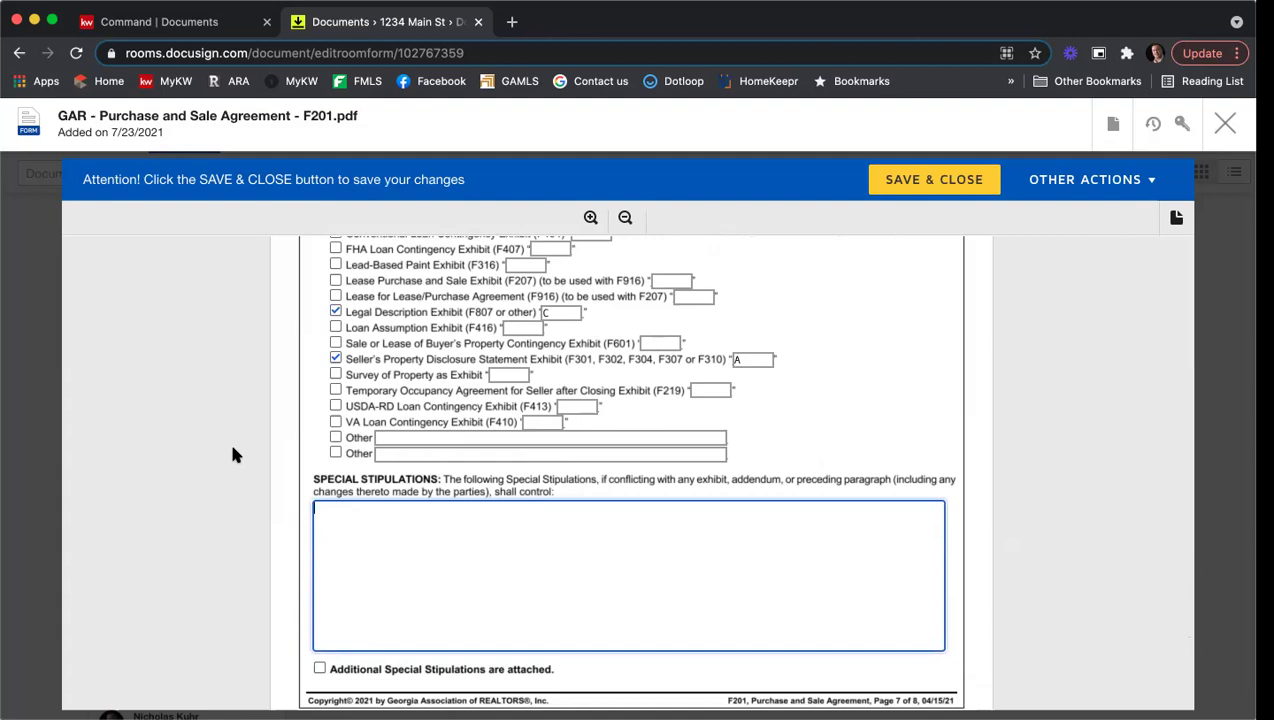
text(Seller agrees to leave the)
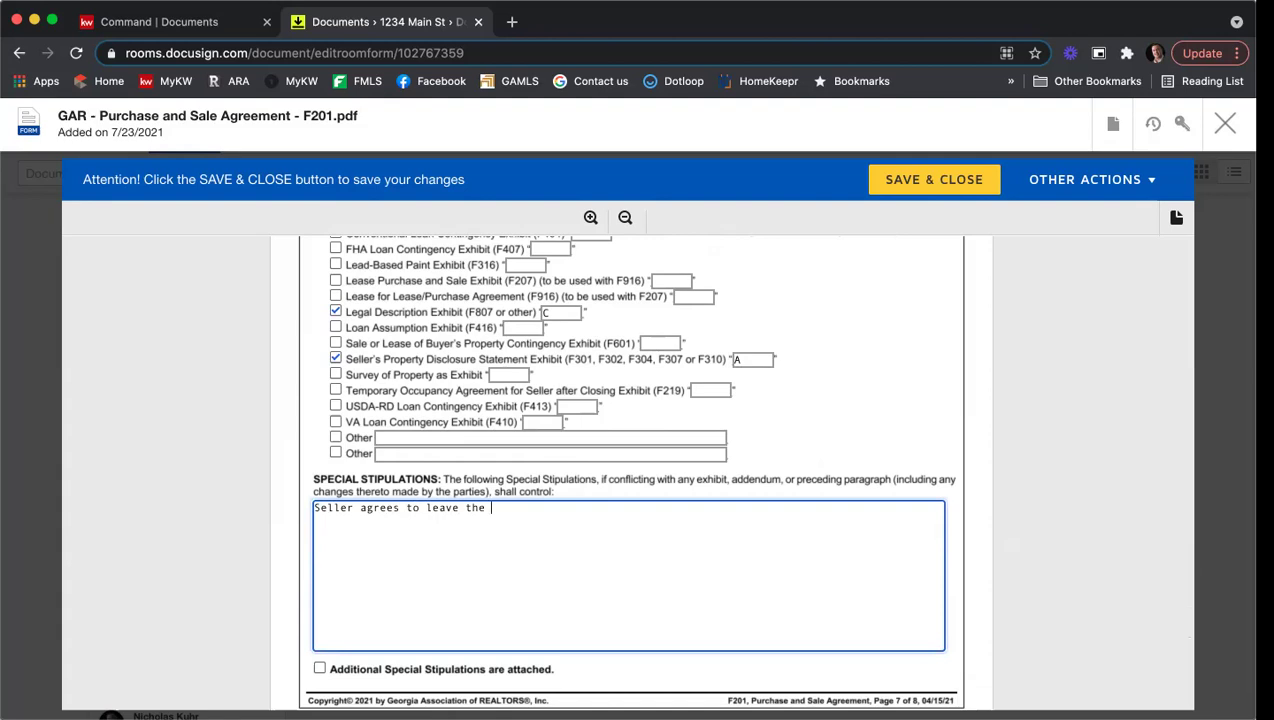
text(landscape timbers in the backyard.)
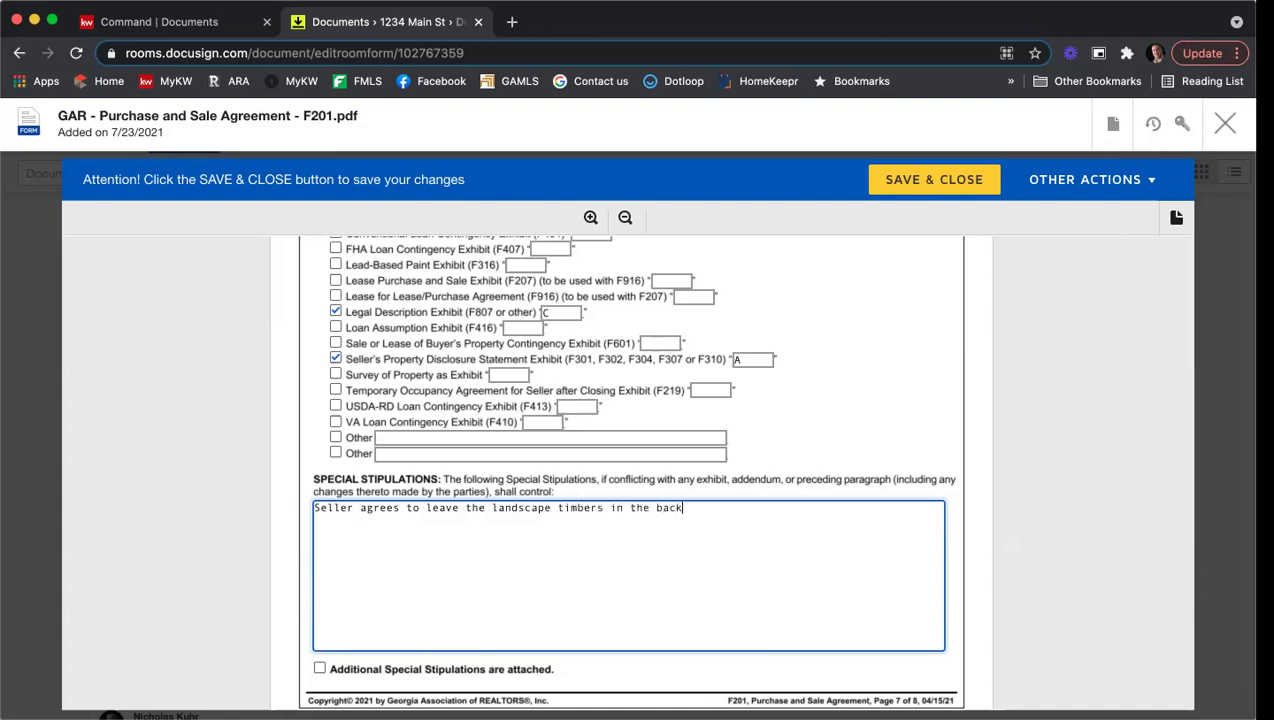
Step: Add a second stipulation that the seller will have the home's gutters cleaned and pressure washed
key(Return)
key(Return)
text(Seller will have all of the sug)
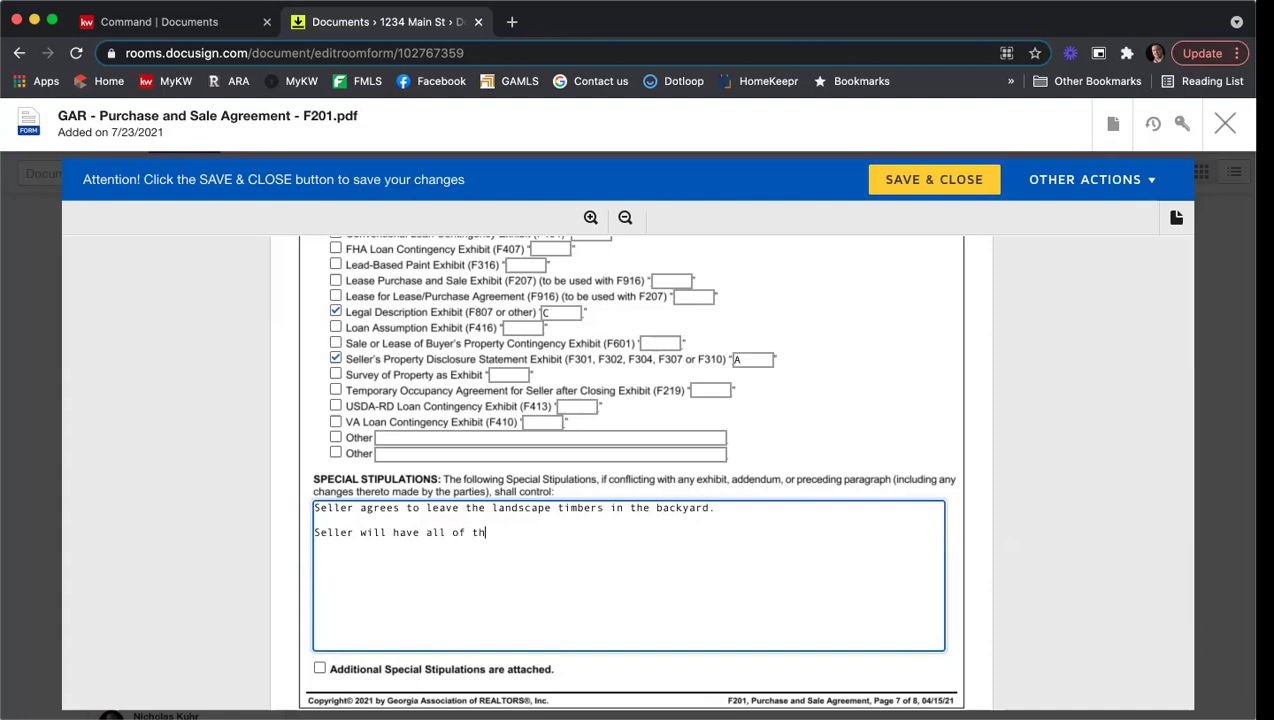
key(BackSpace)
key(BackSpace)
key(BackSpace)
text(gutters )
text(clea)
key(BackSpace)
key(BackSpace)
key(BackSpace)
key(BackSpace)
text(on the home clearned a)
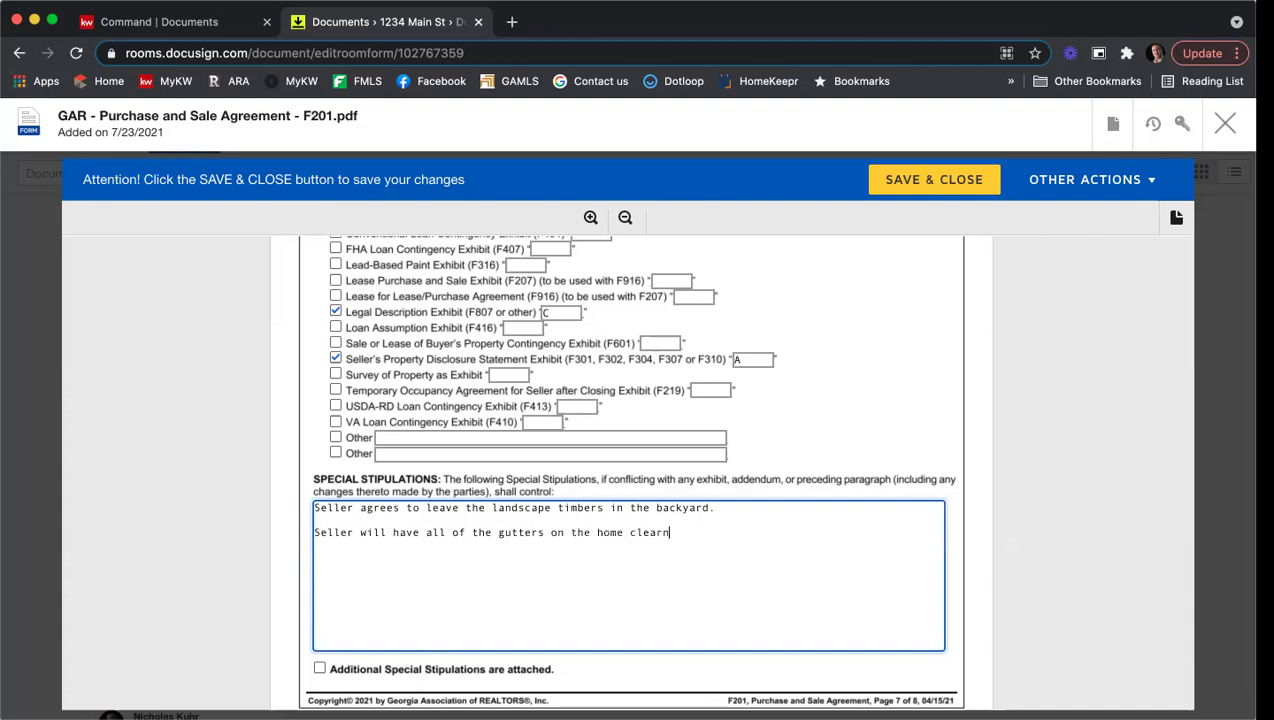
key(BackSpace)
key(BackSpace)
key(BackSpace)
key(BackSpace)
text(ned and pressure w)
text(d.)
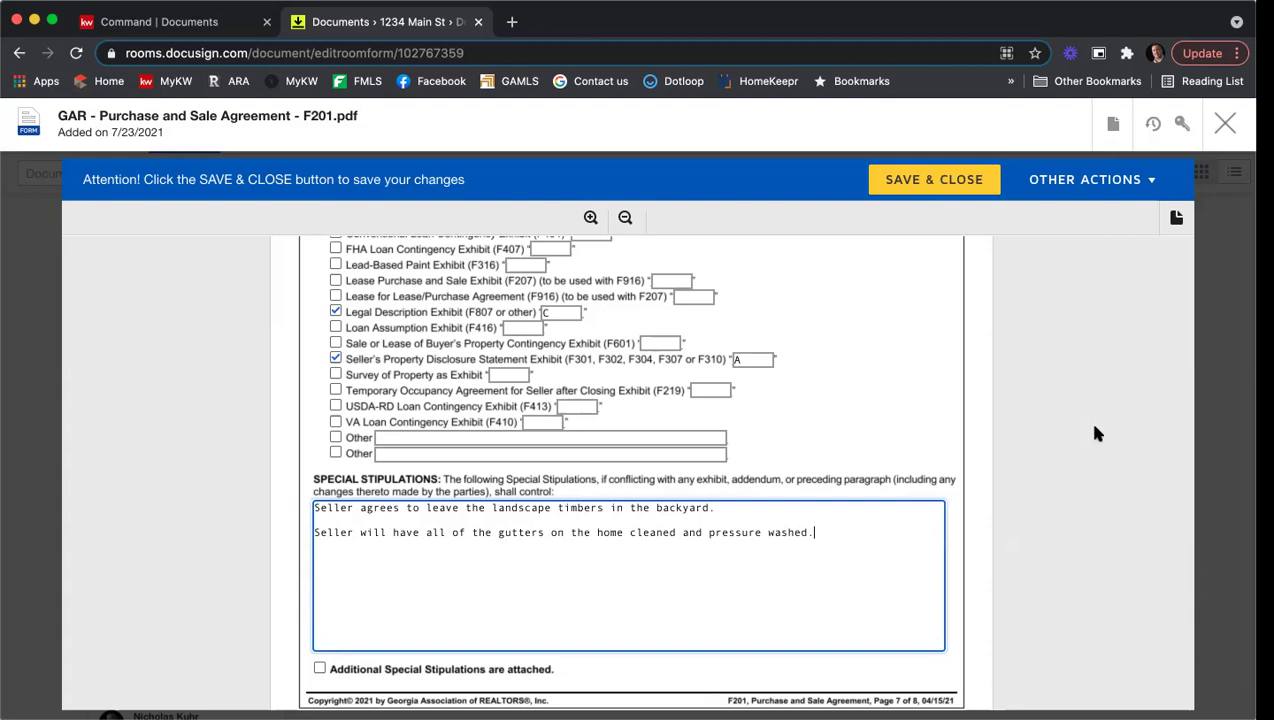
scroll(1090, 425, down, 2)
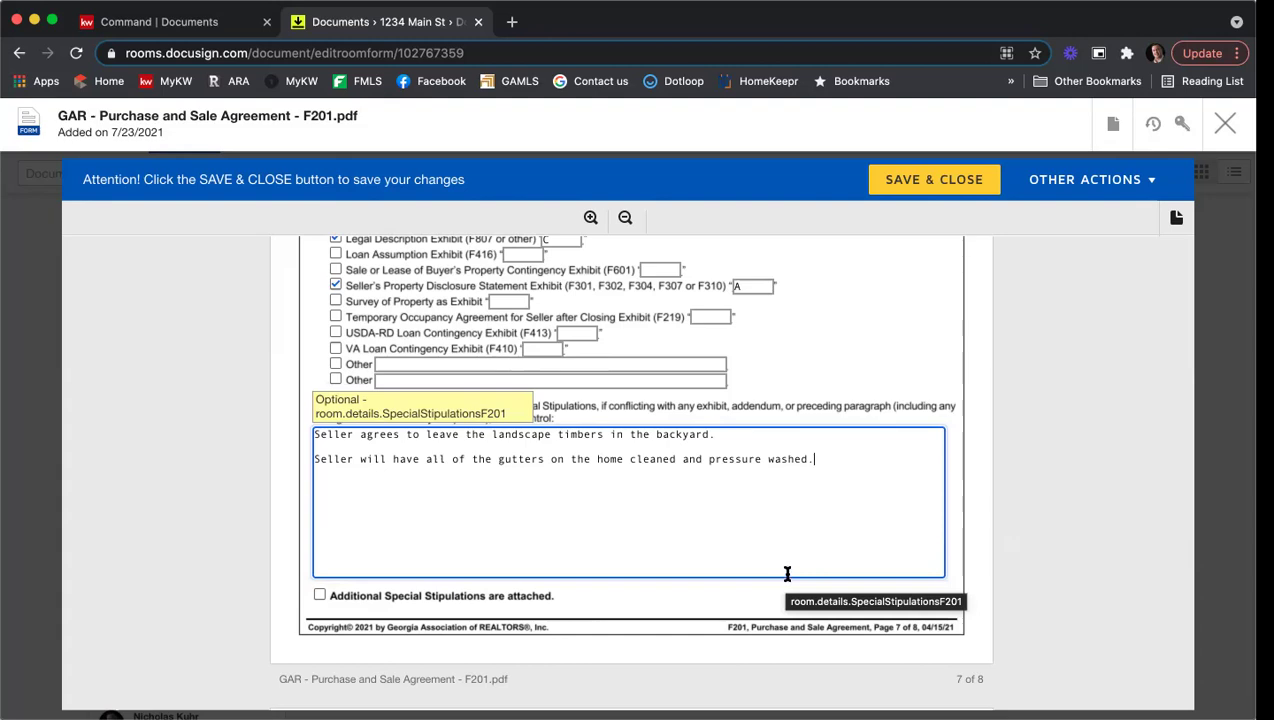
Step: Leave 'Additional Special Stipulations are attached' unchecked and scroll down to the buyer and seller acceptance section
scroll(681, 535, down, 2)
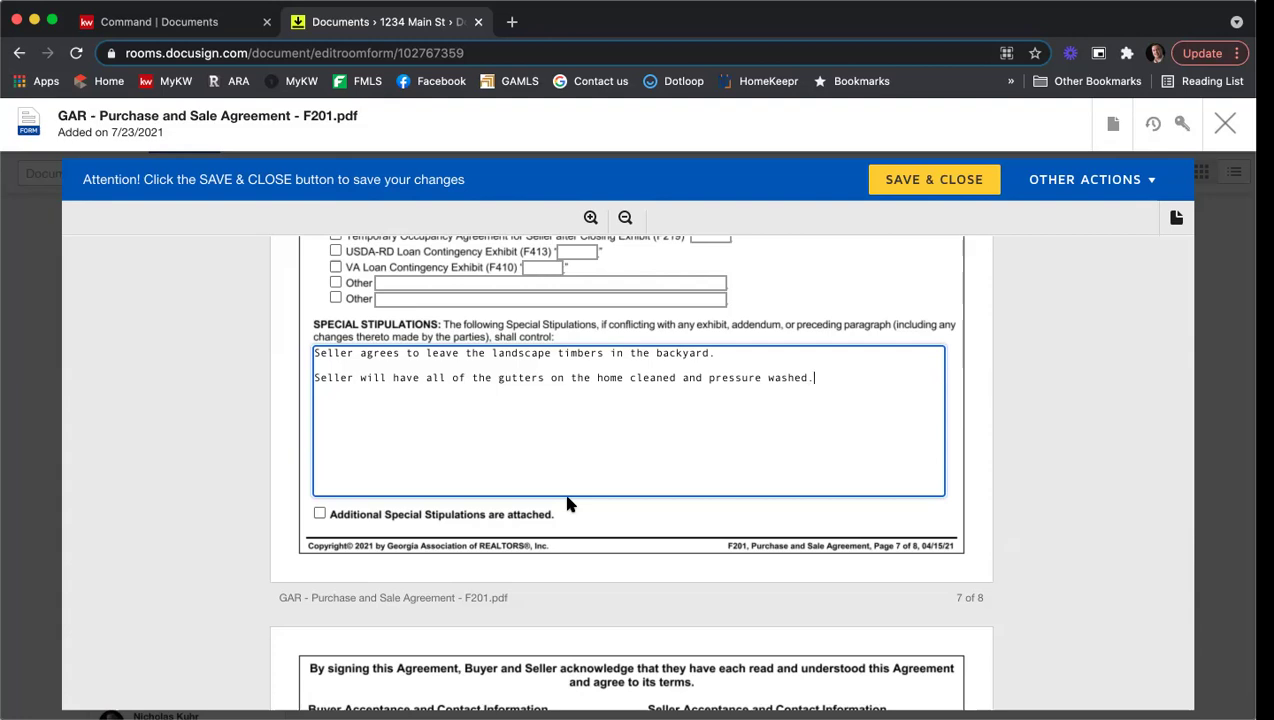
click(319, 514)
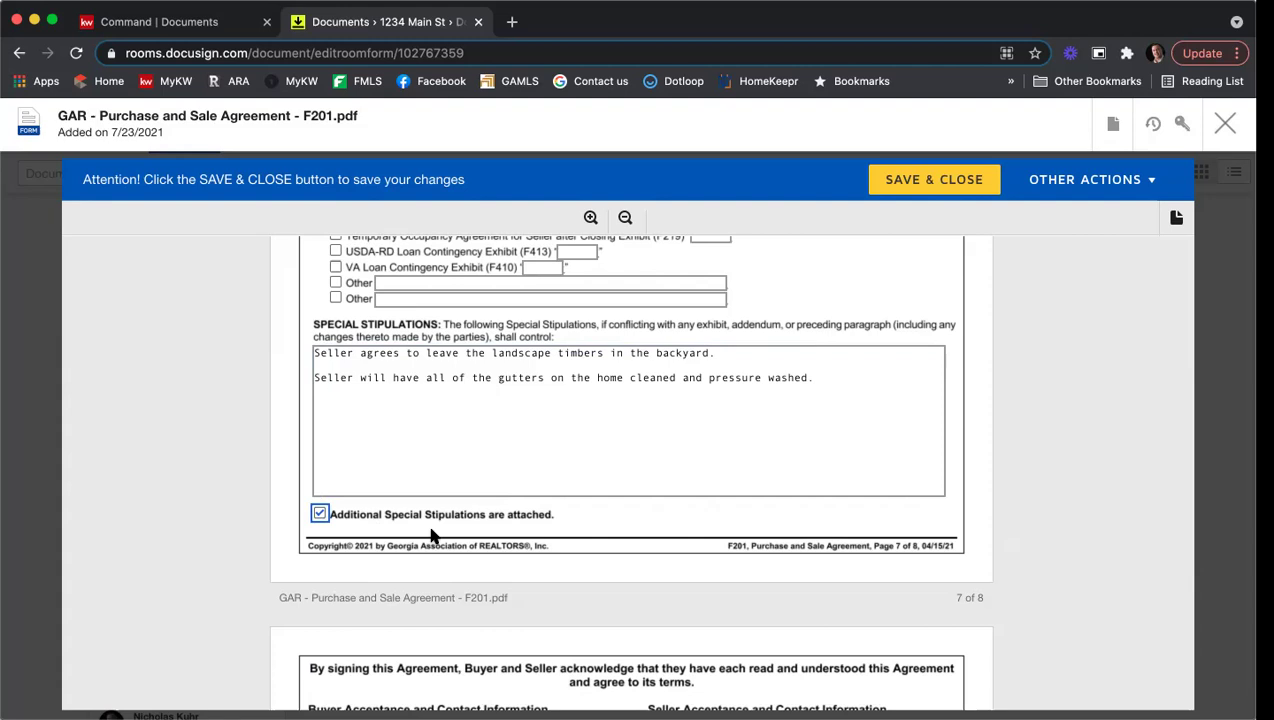
click(320, 514)
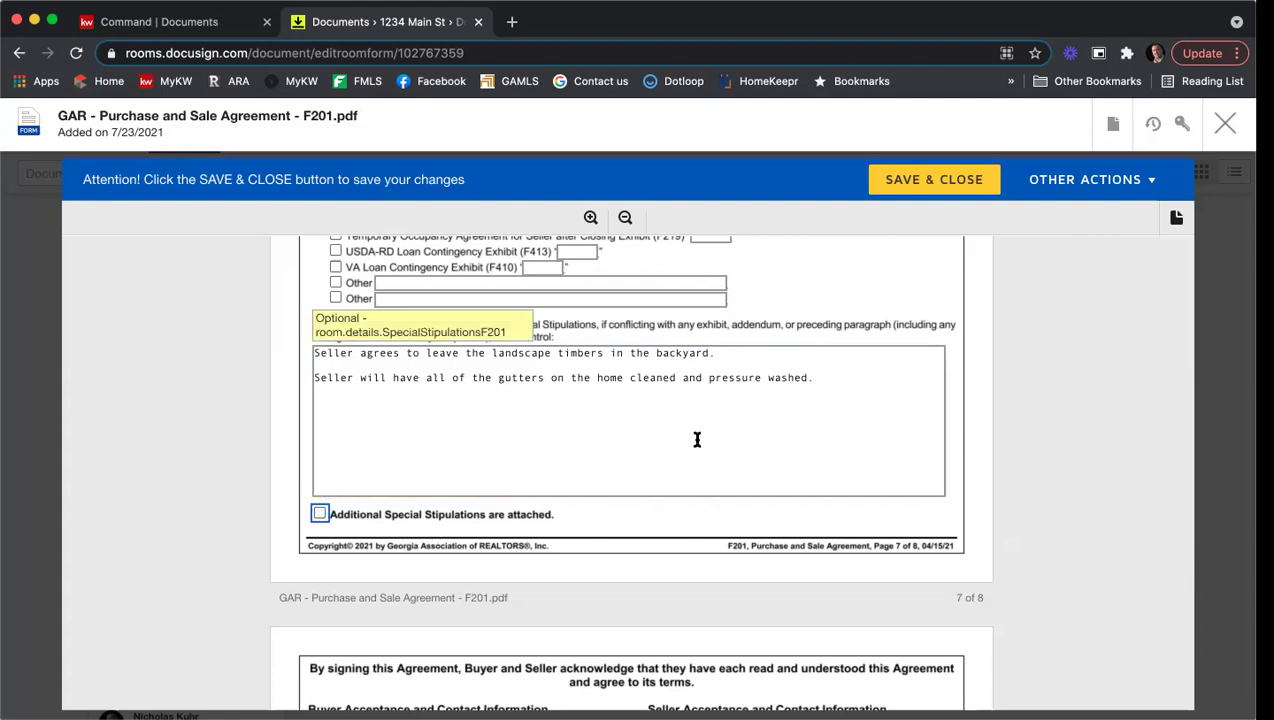
scroll(711, 421, down, 5)
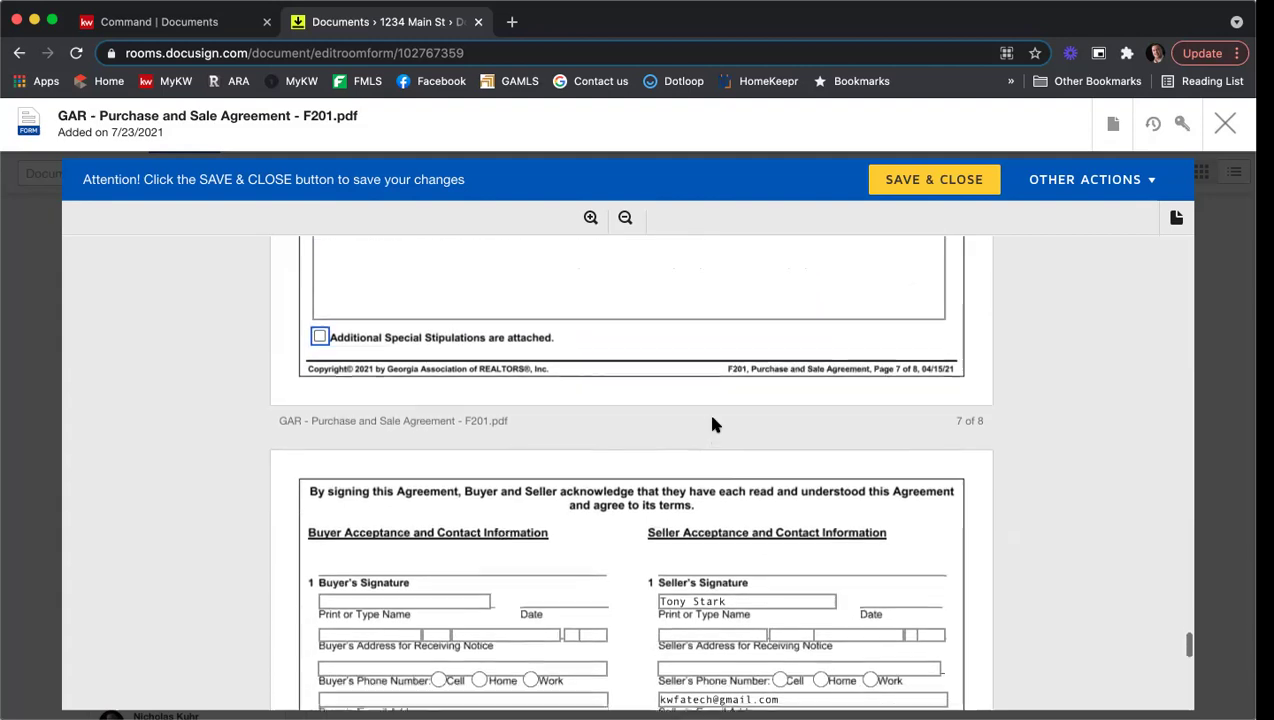
scroll(662, 408, down, 1)
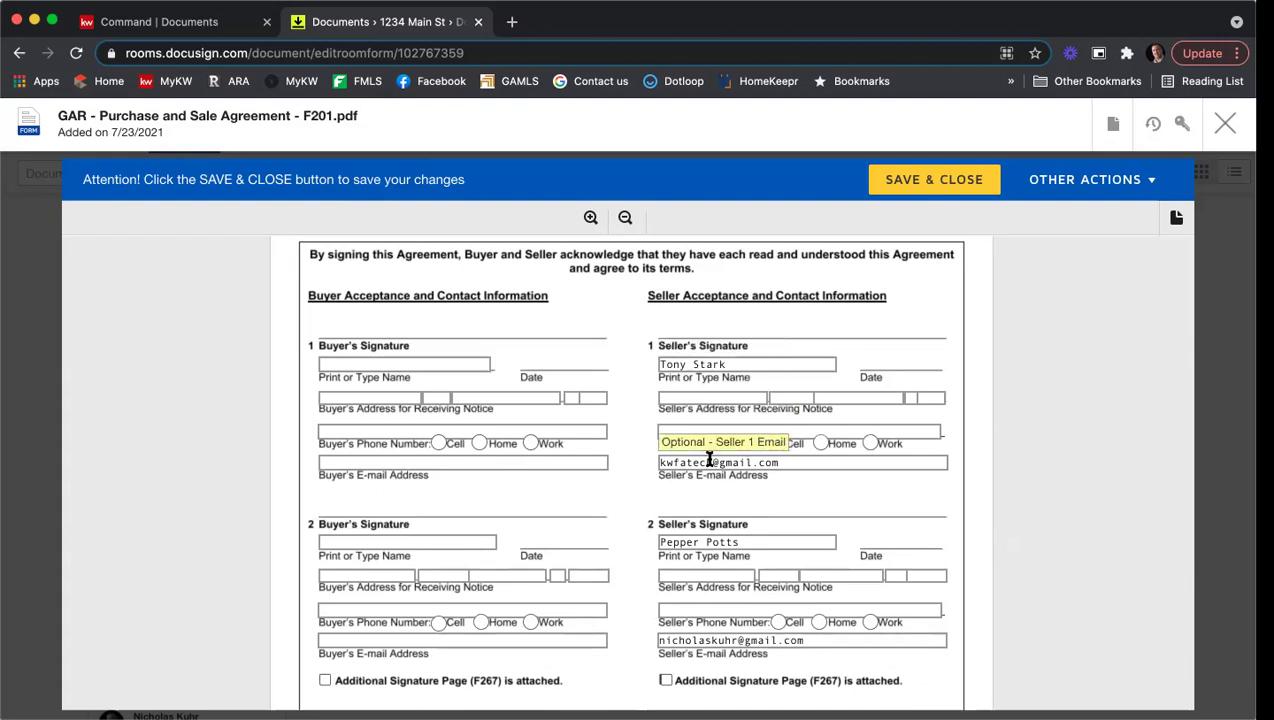
scroll(654, 421, down, 1)
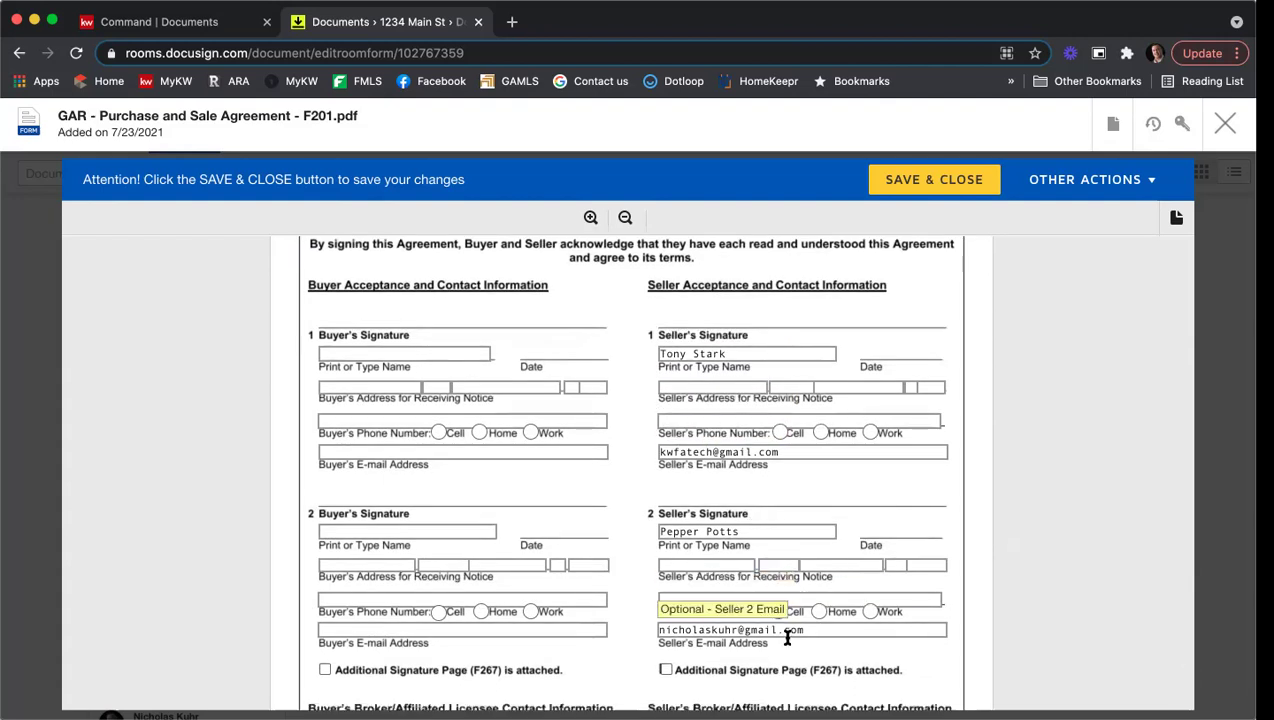
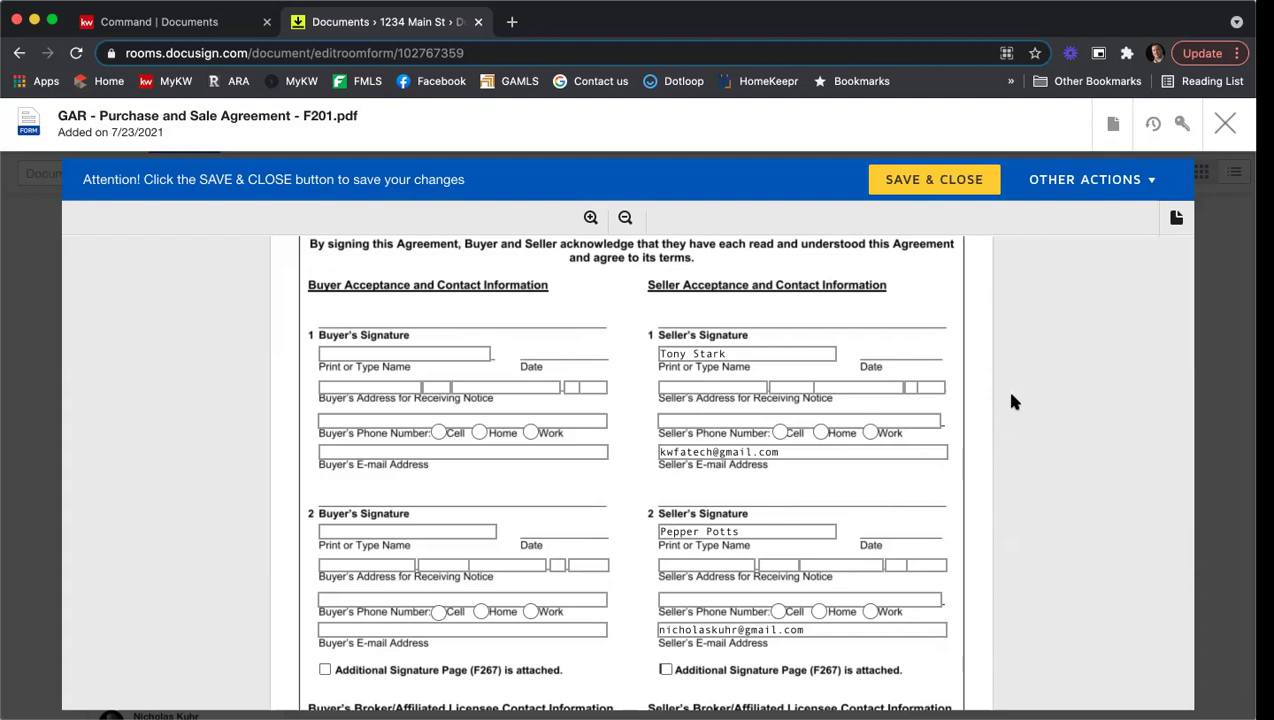
Step: Enter Atlanta as the seller agent's REALTOR Membership in the page 8 broker section
scroll(1009, 396, down, 3)
scroll(1013, 401, down, 3)
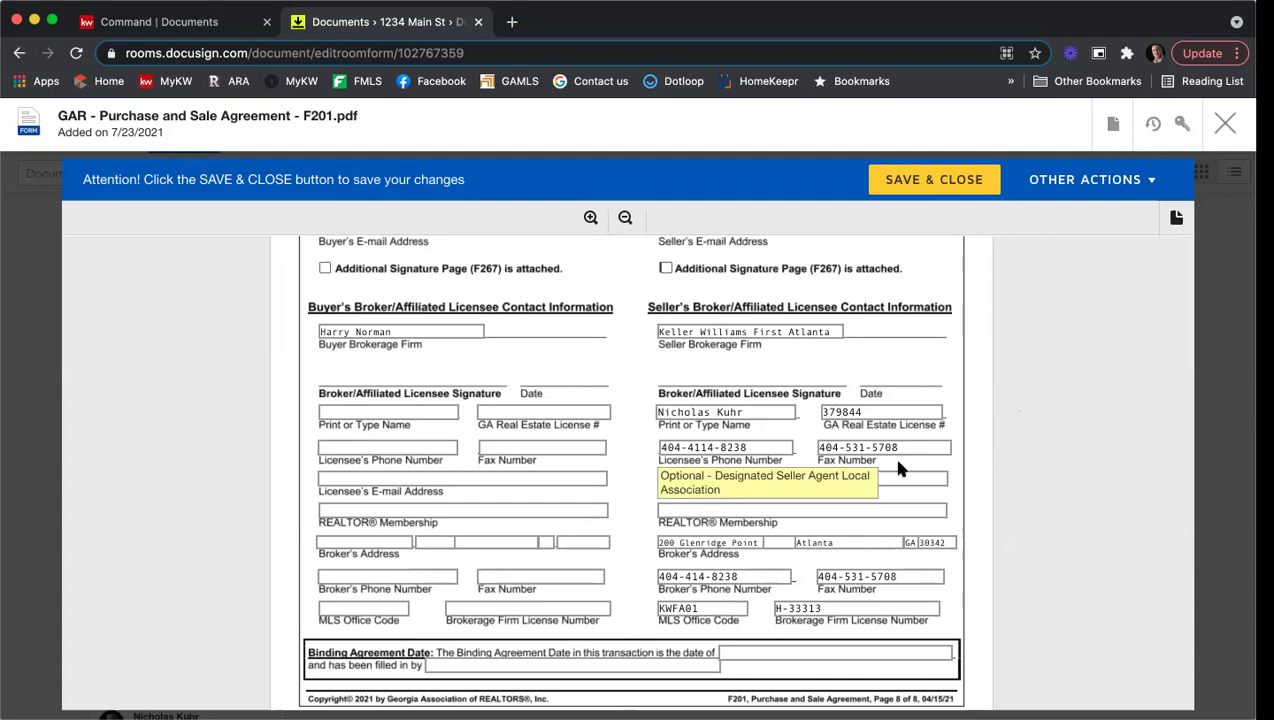
click(760, 511)
text(Atlanta)
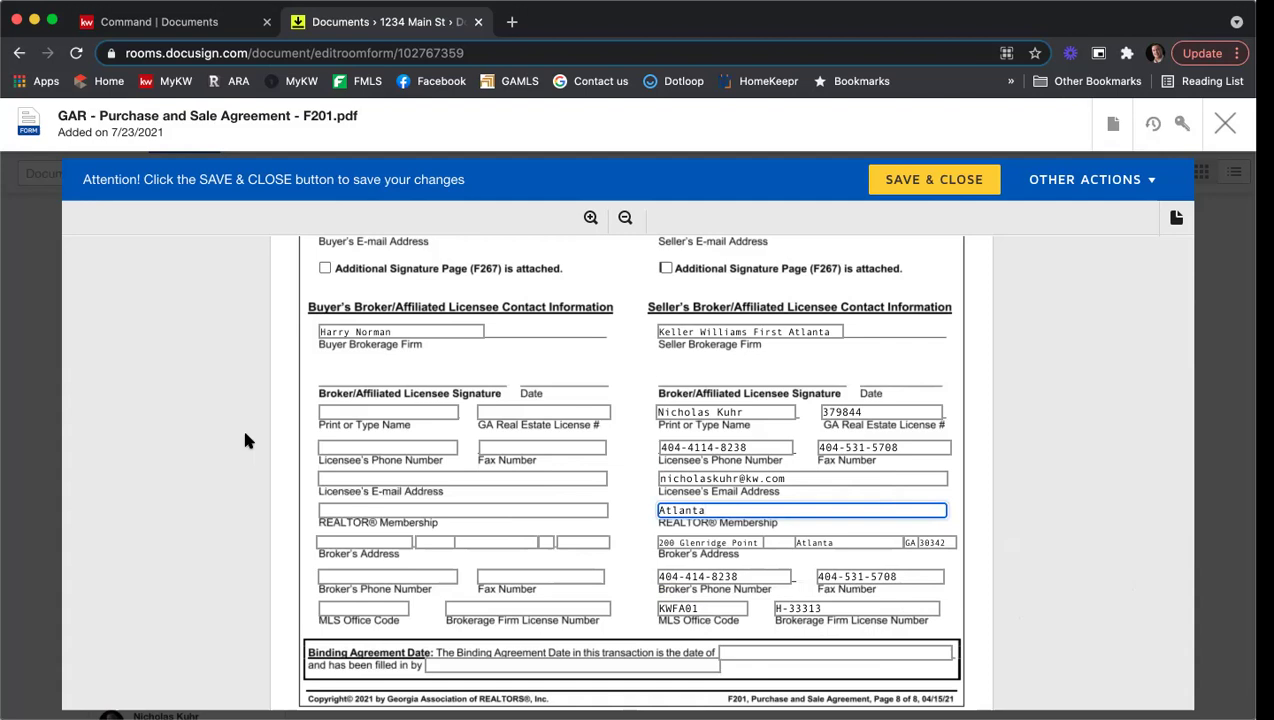
scroll(245, 435, down, 1)
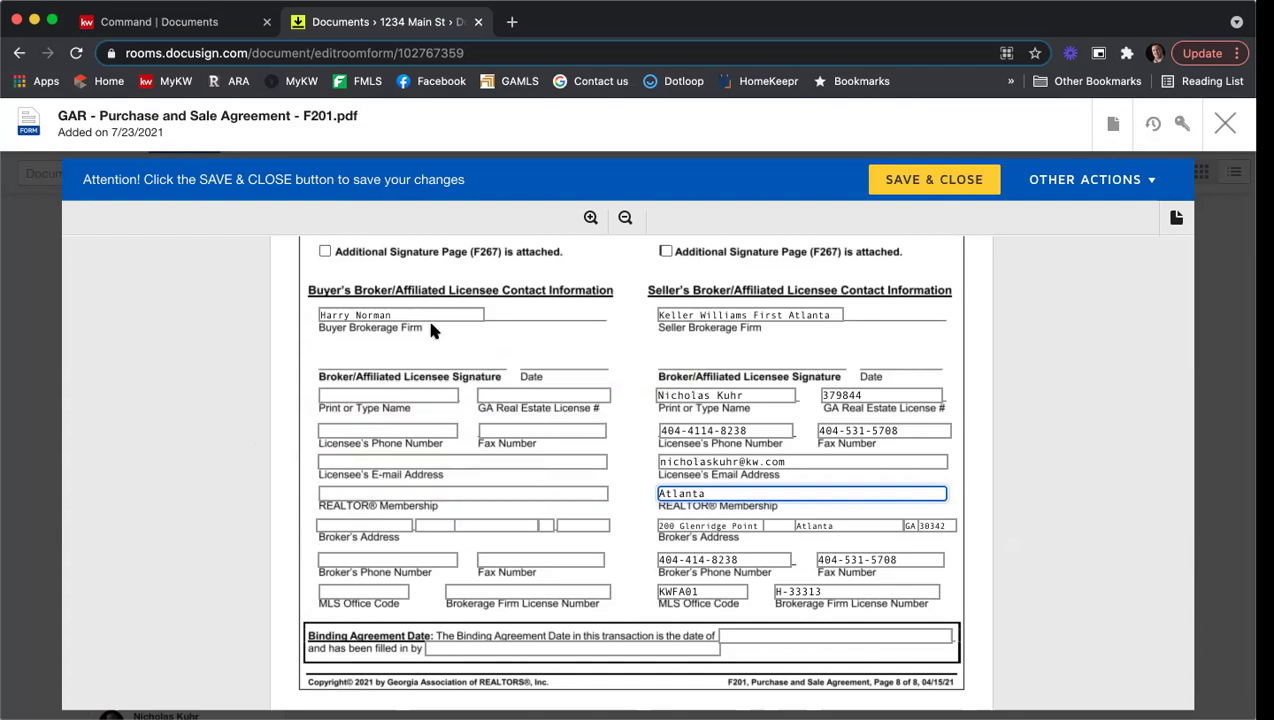
Step: Fill in the buyer agent's name, license number, phone, fax and e-mail address
click(393, 396)
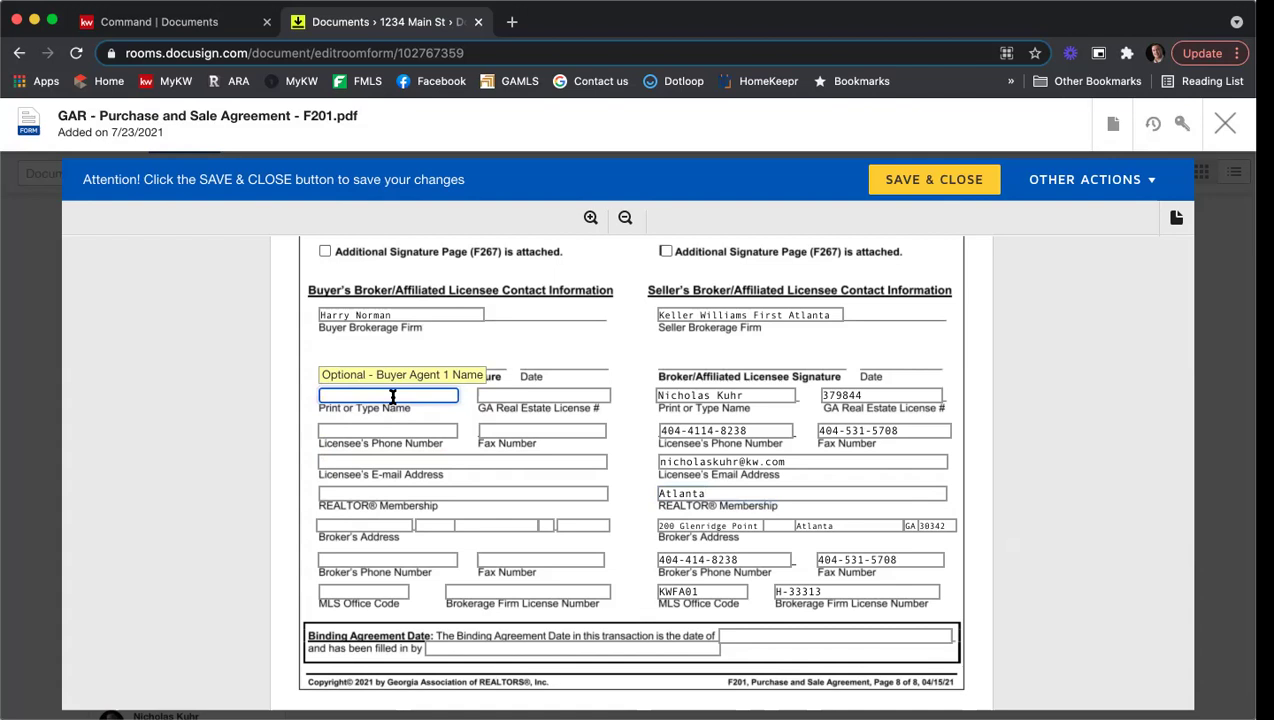
text(Jane Smith)
key(Tab)
text(123456)
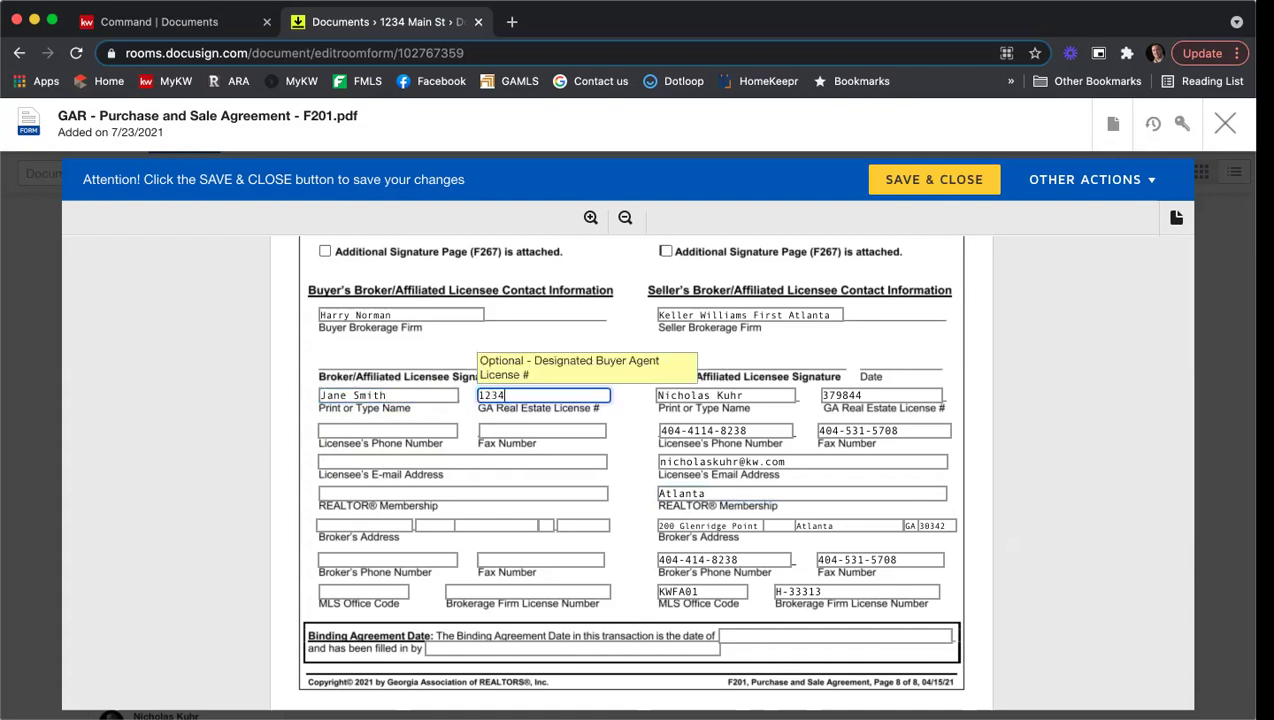
key(Tab)
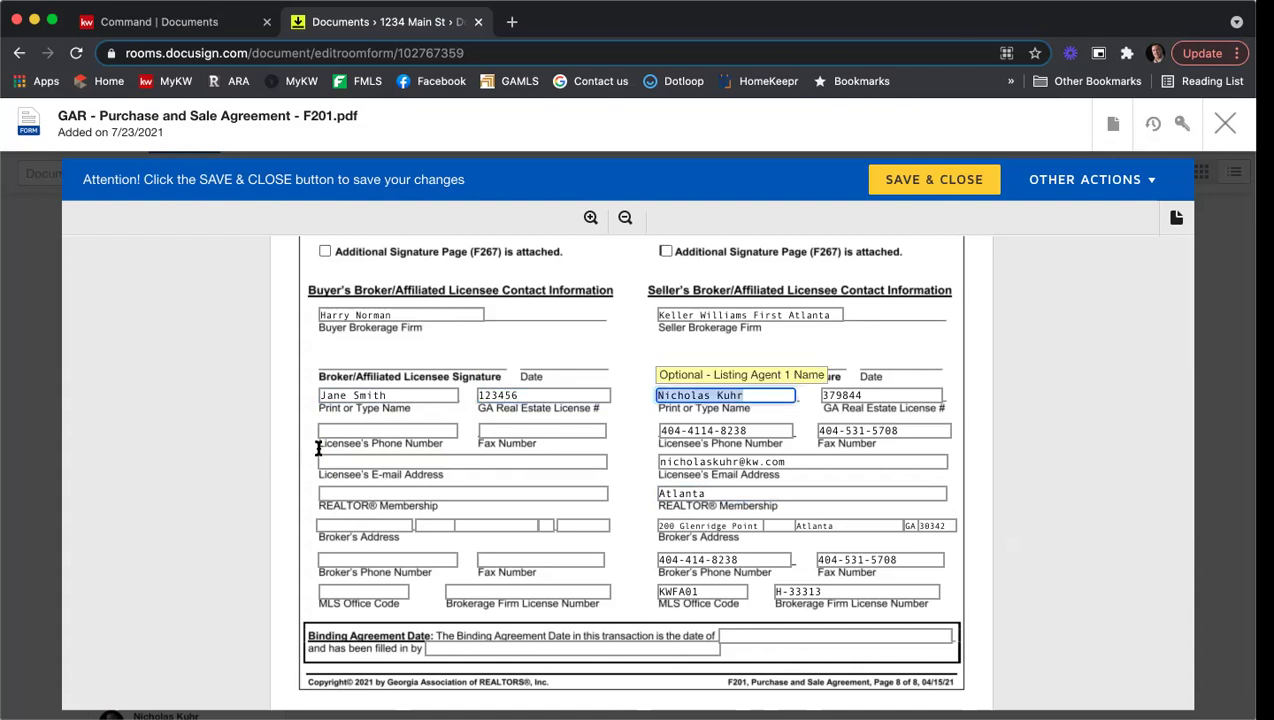
click(318, 433)
text(6546546546546)
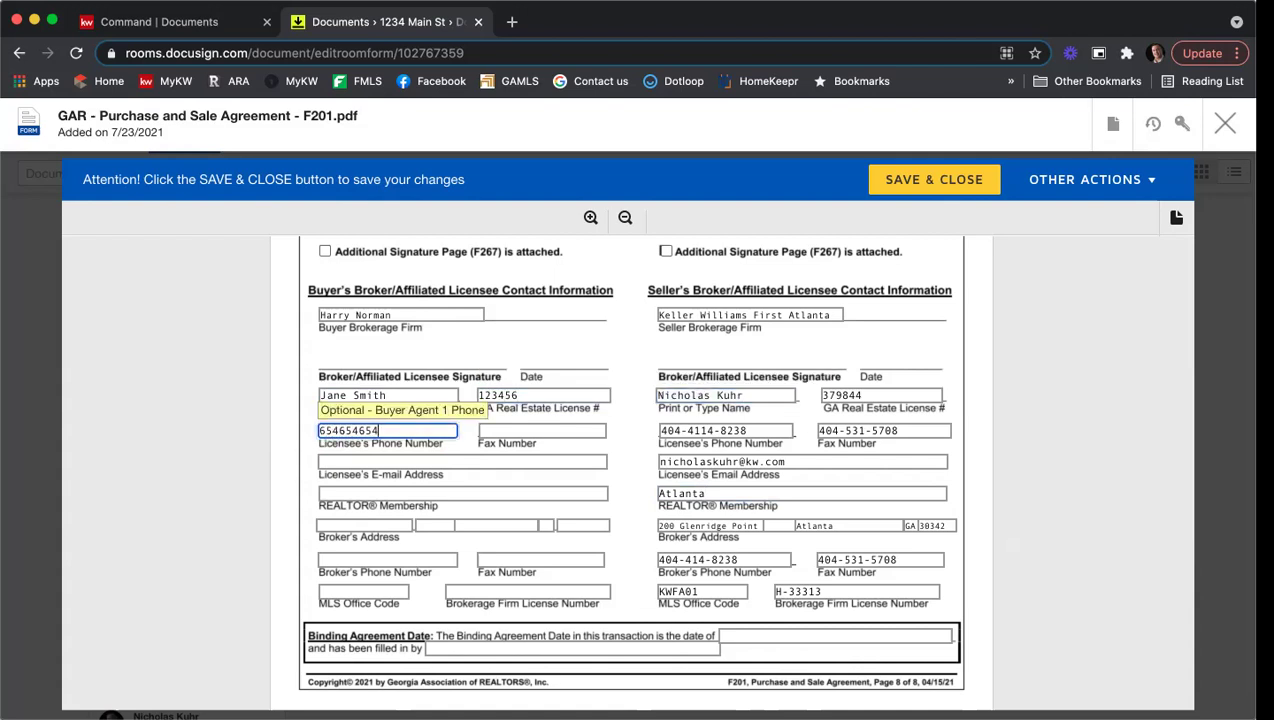
key(Tab)
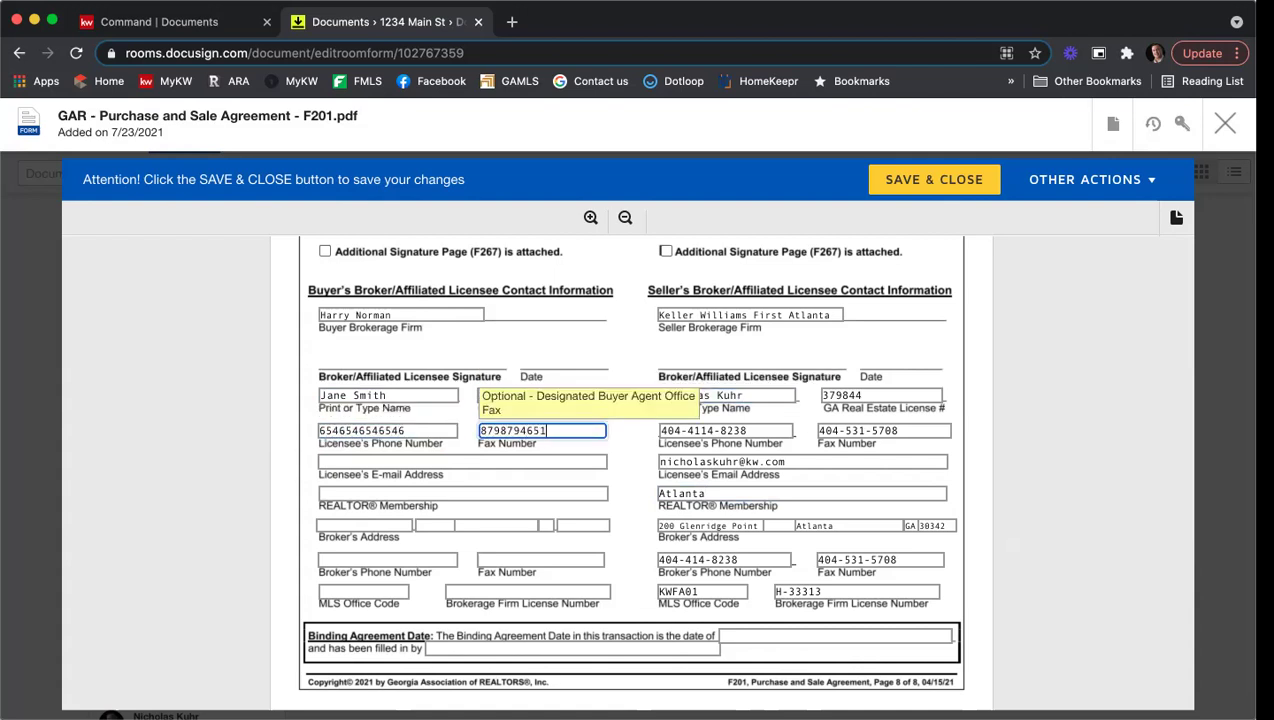
key(Tab)
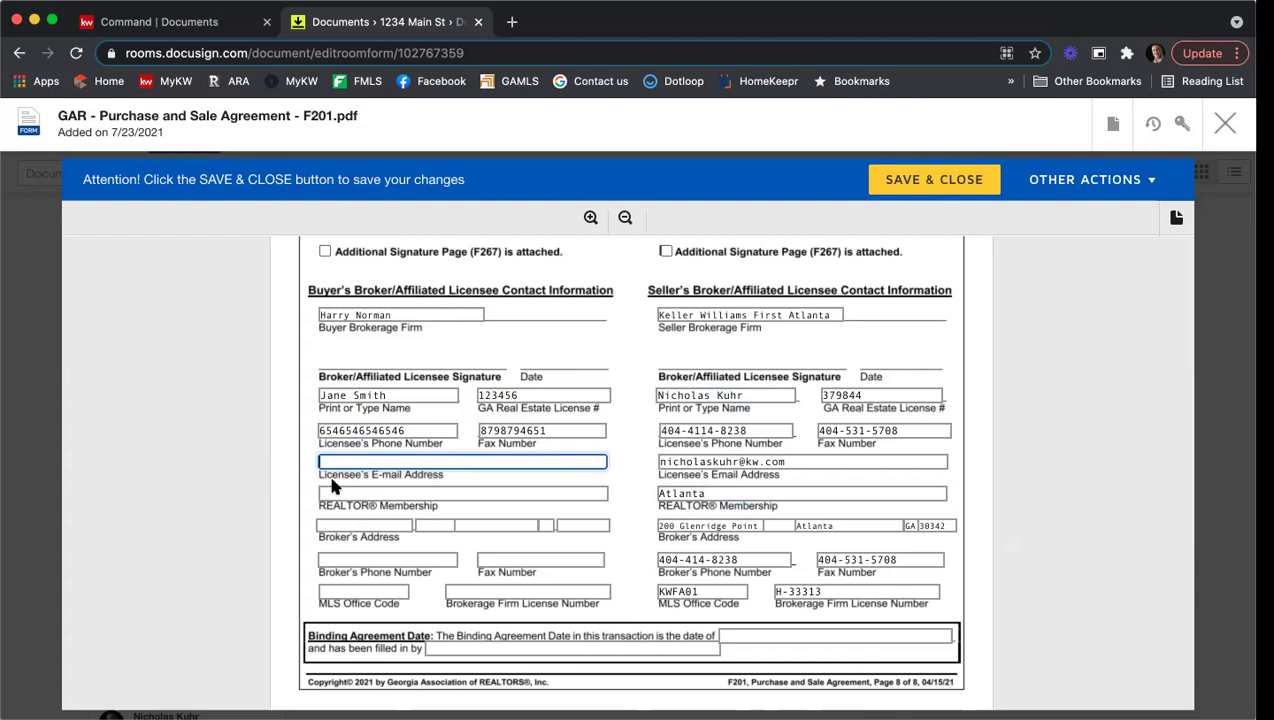
text(email@gmail.com)
Step: Enter Atlanta as the buyer agent's REALTOR Membership
click(345, 493)
text(Atlamnta)
key(BackSpace)
key(BackSpace)
key(BackSpace)
key(BackSpace)
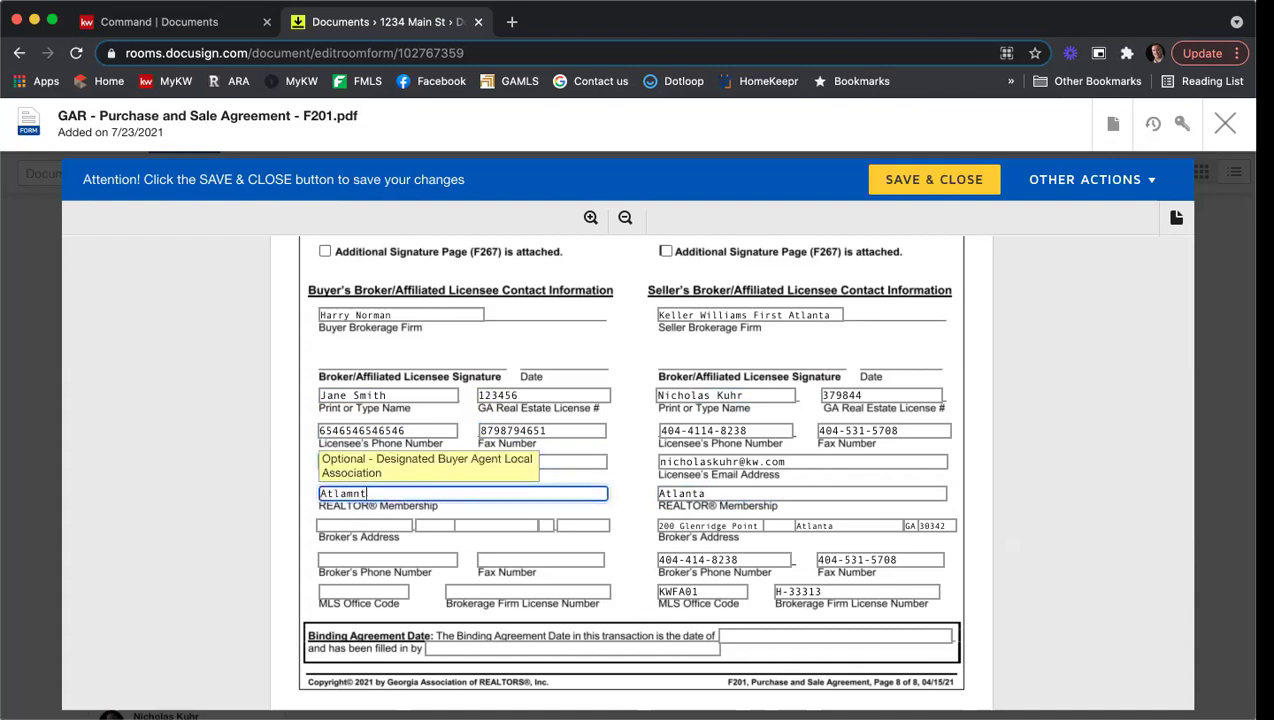
text(nta)
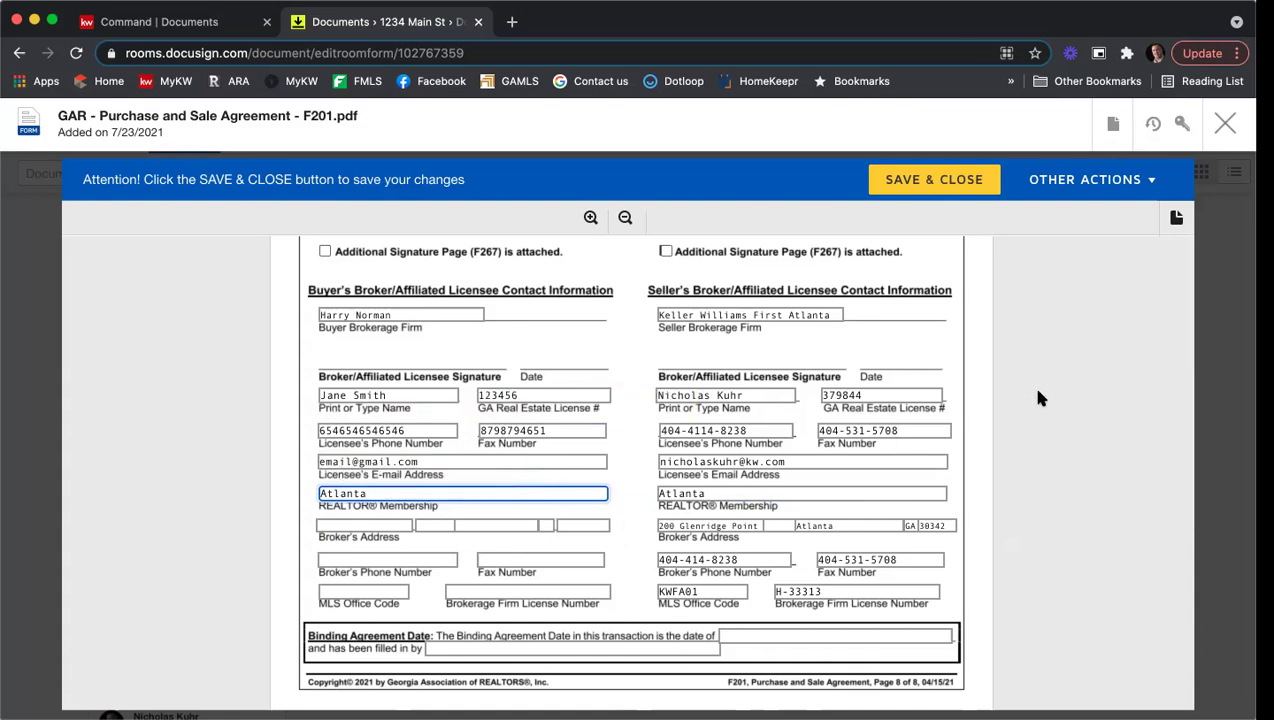
scroll(1040, 398, down, 3)
scroll(1040, 398, down, 1)
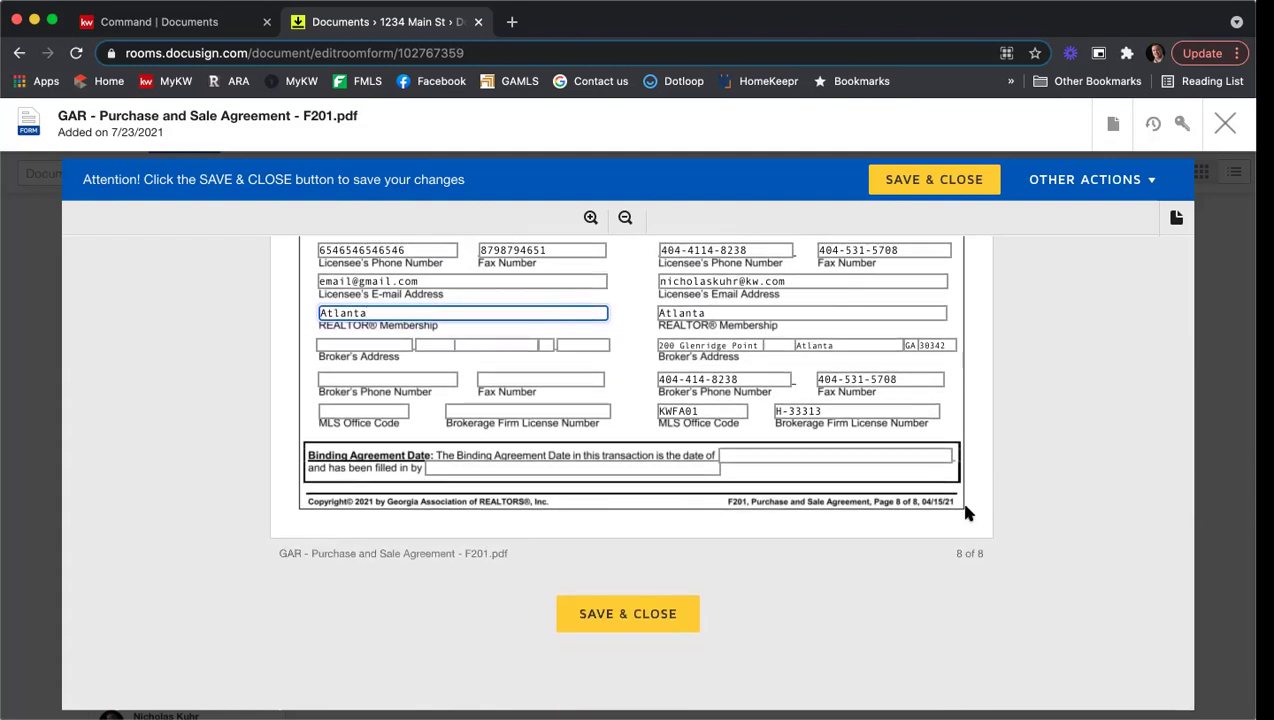
Step: Save and close the filled F201 Purchase and Sale Agreement form
click(686, 607)
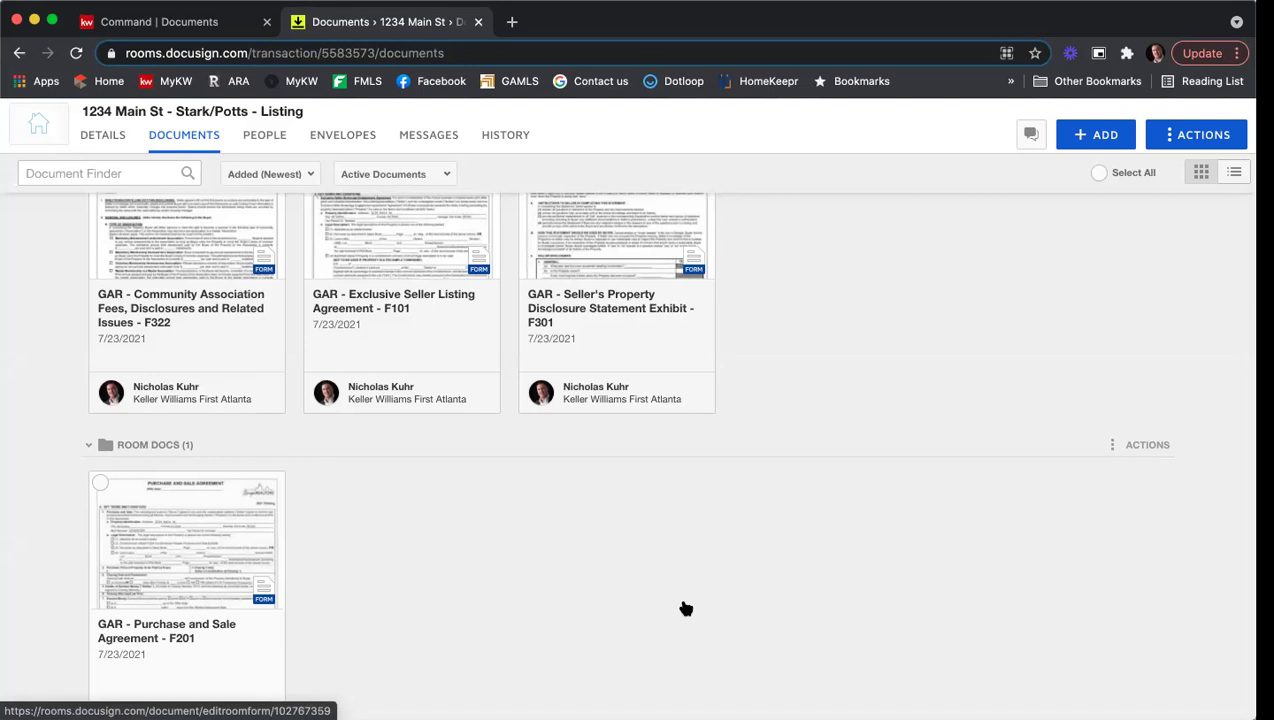
scroll(725, 600, up, 1)
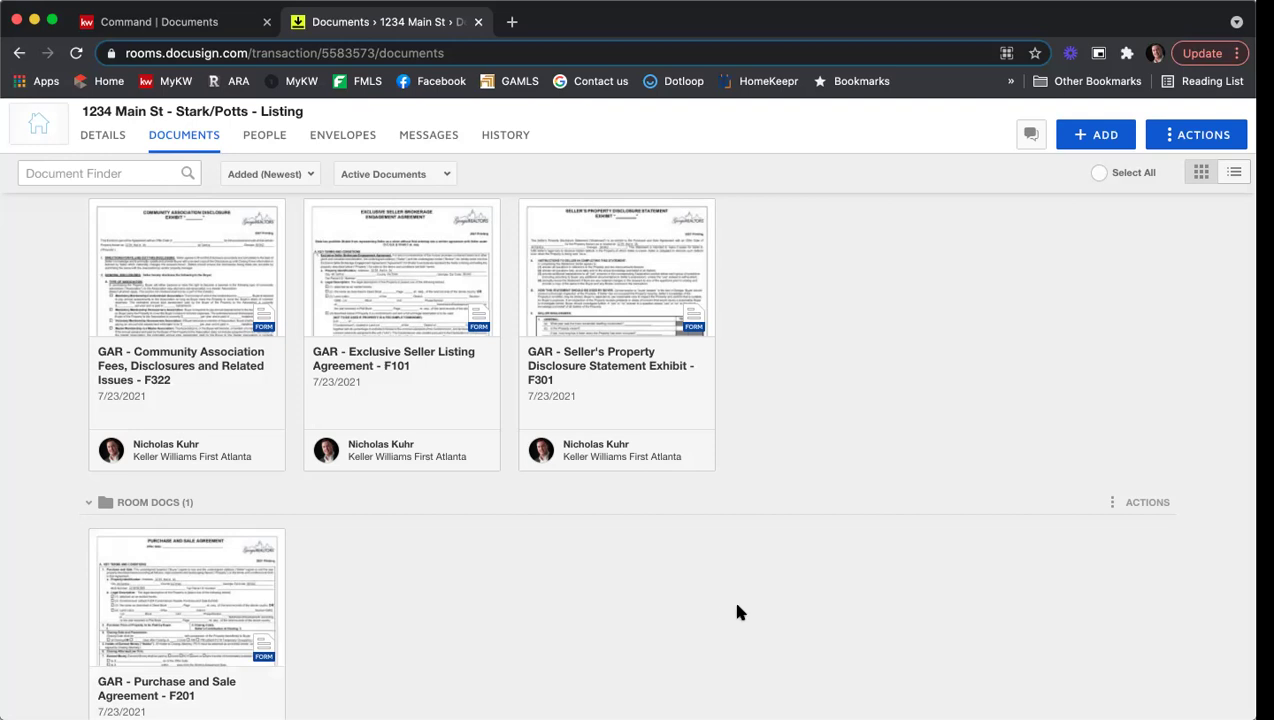
click(100, 210)
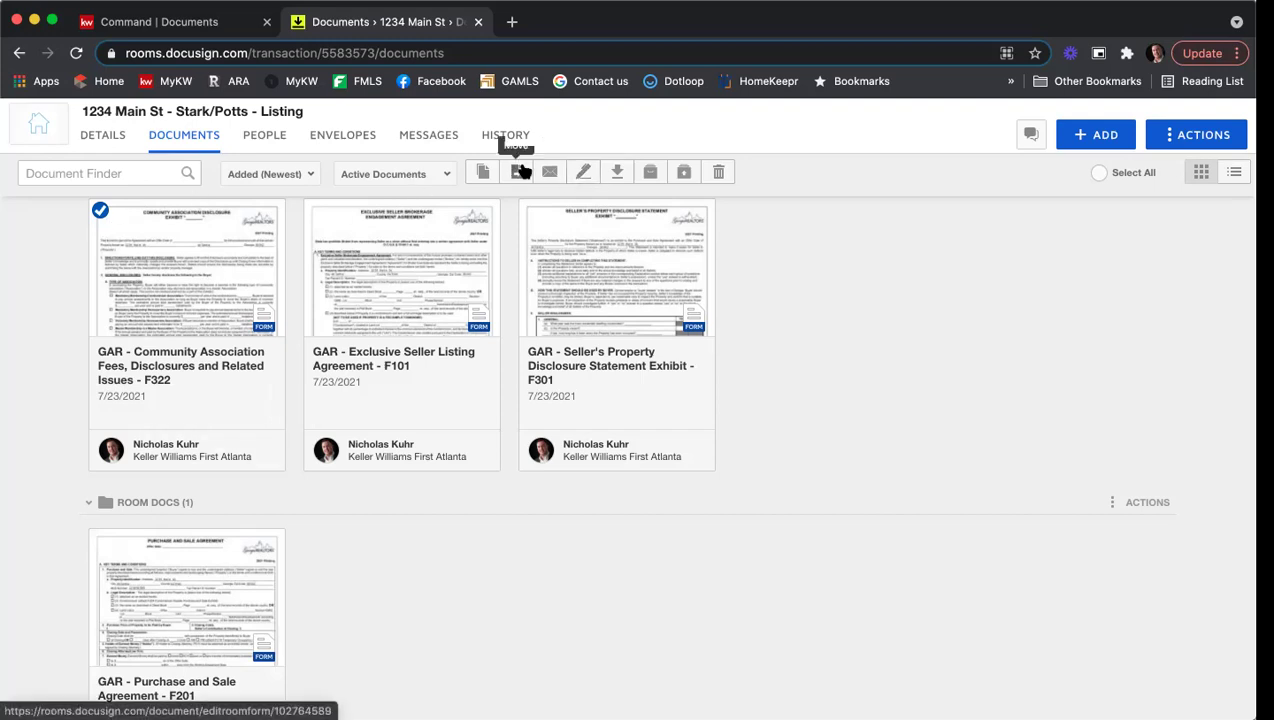
click(101, 211)
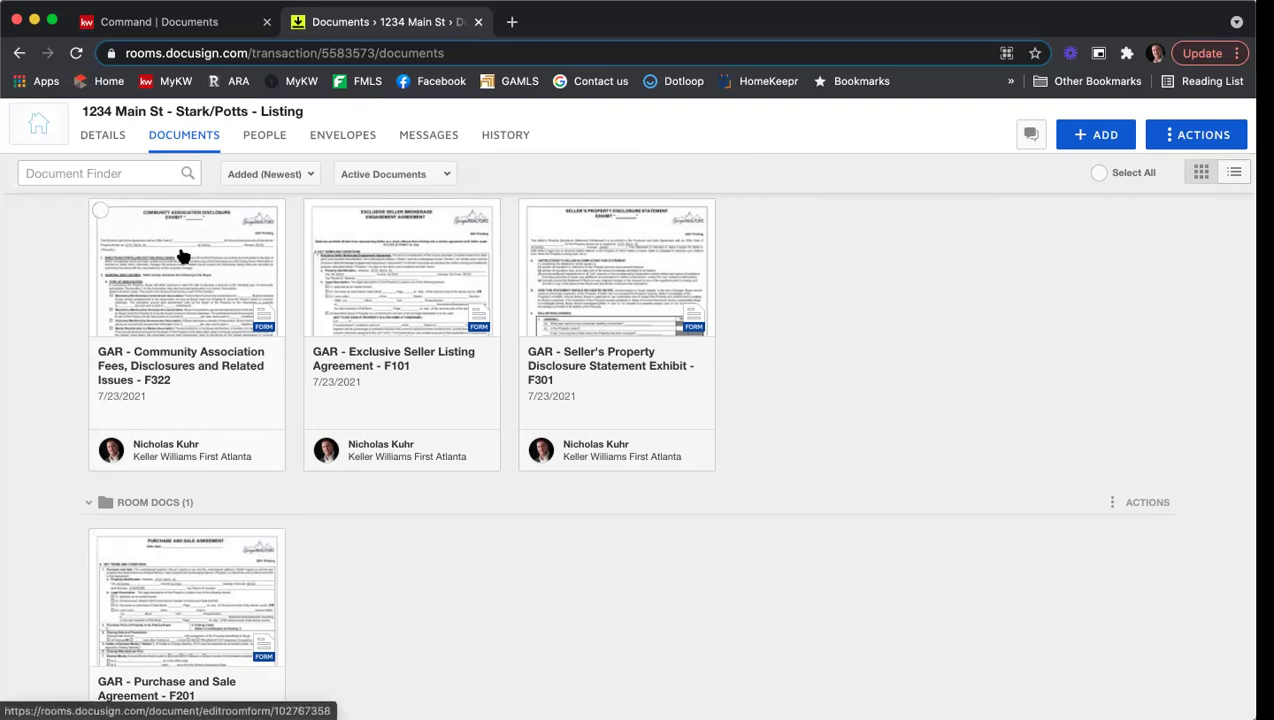
Step: Create a new envelope from the 1234 Main St room's Envelopes tab
click(336, 142)
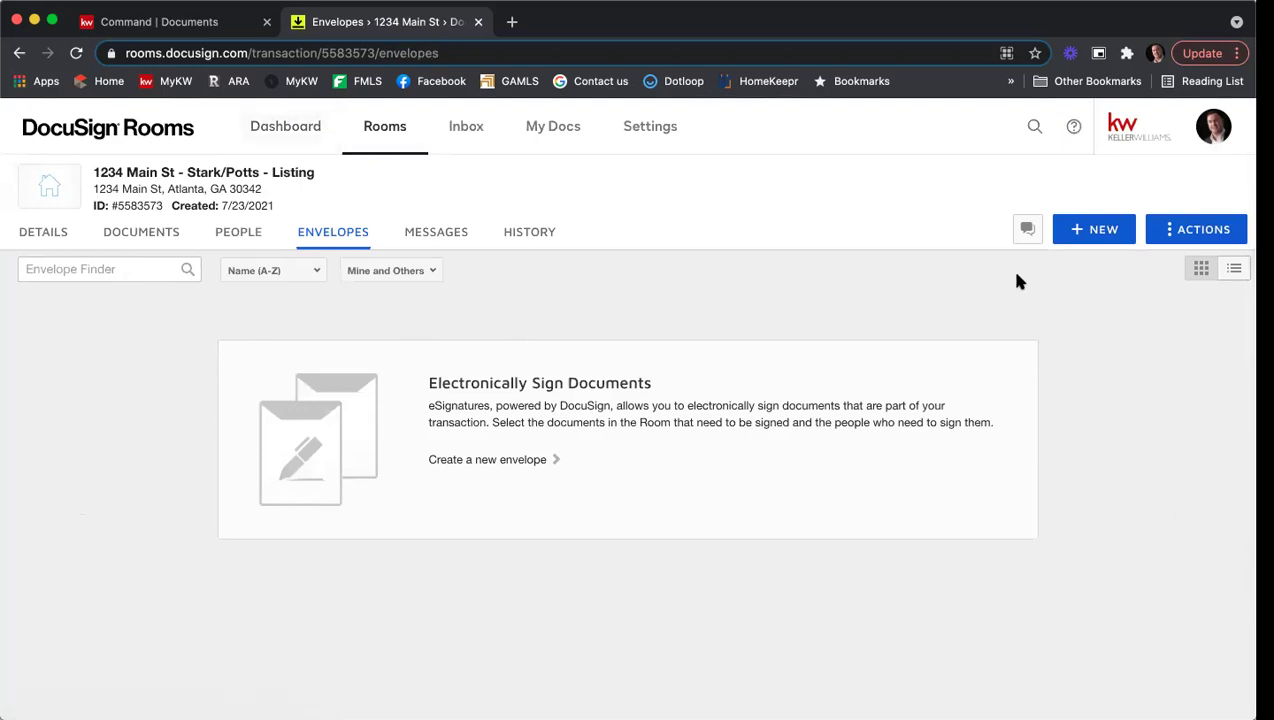
click(1097, 232)
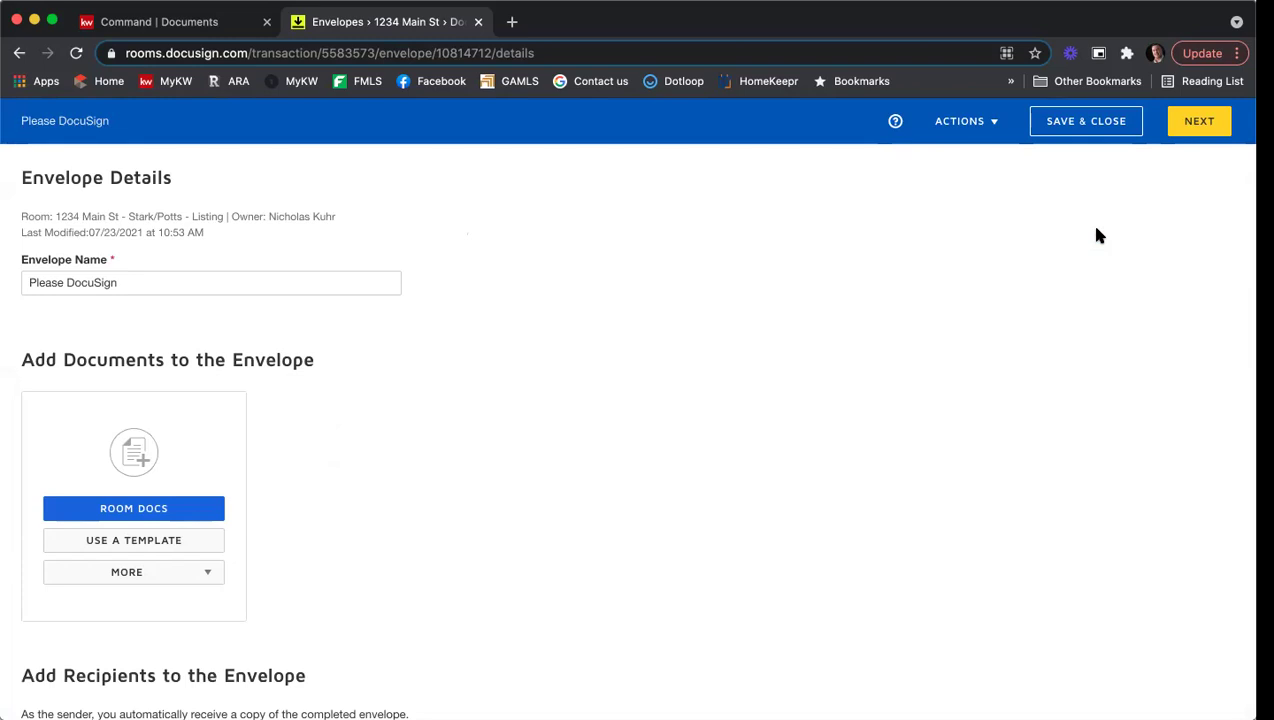
Step: Replace the default envelope name with '1234 Main St ESLA & PSA'
triple_click(271, 282)
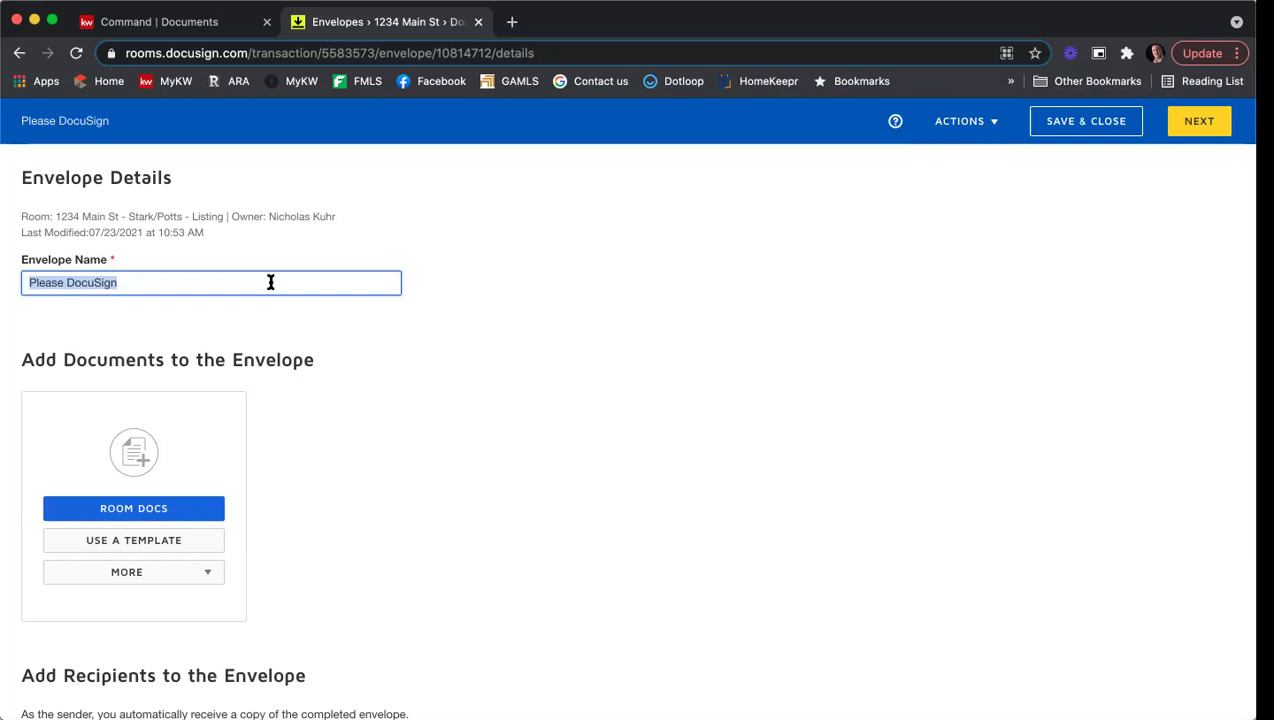
text(1234 Main st)
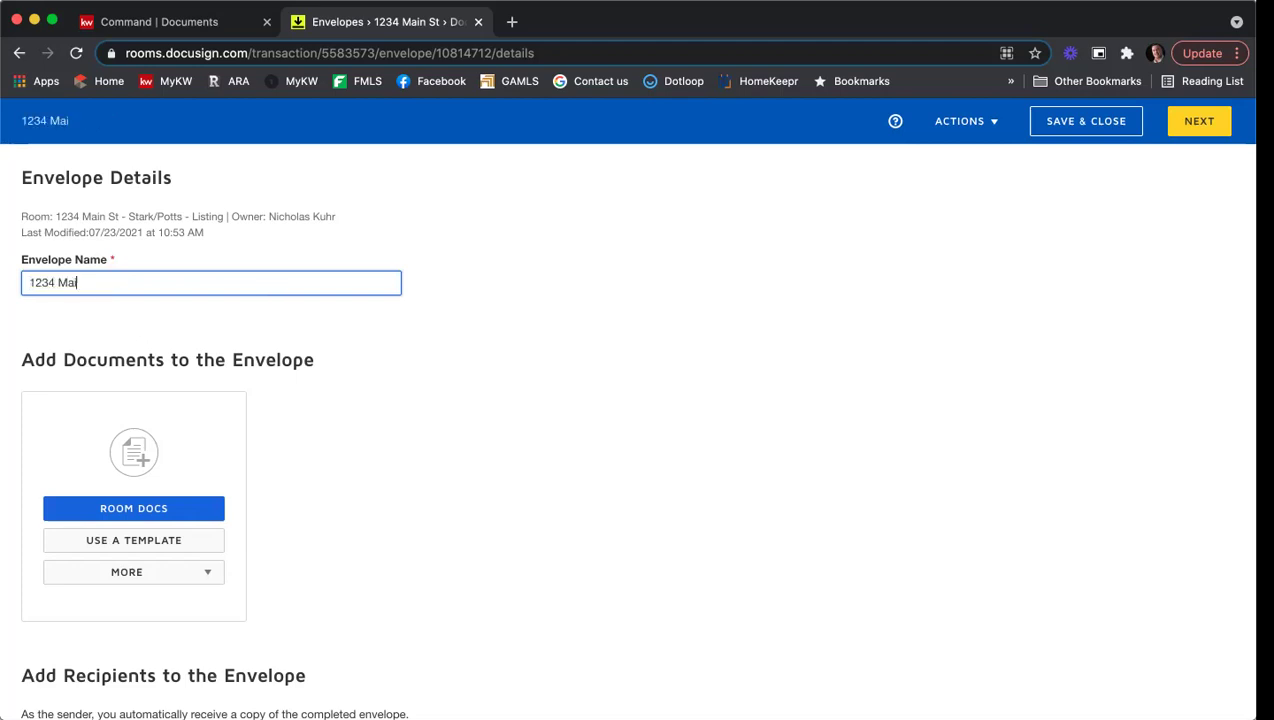
key(BackSpace)
key(BackSpace)
text(St ESLSA)
key(BackSpace)
key(BackSpace)
text(A & PSA)
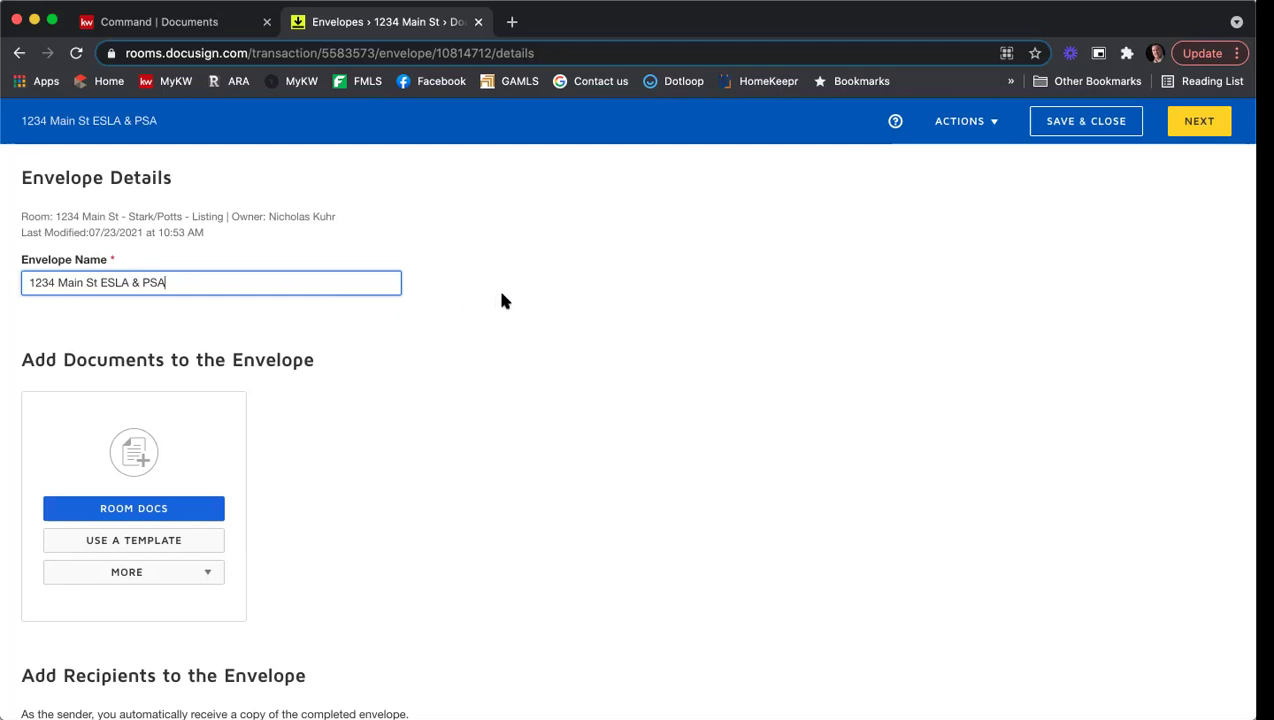
scroll(508, 298, down, 3)
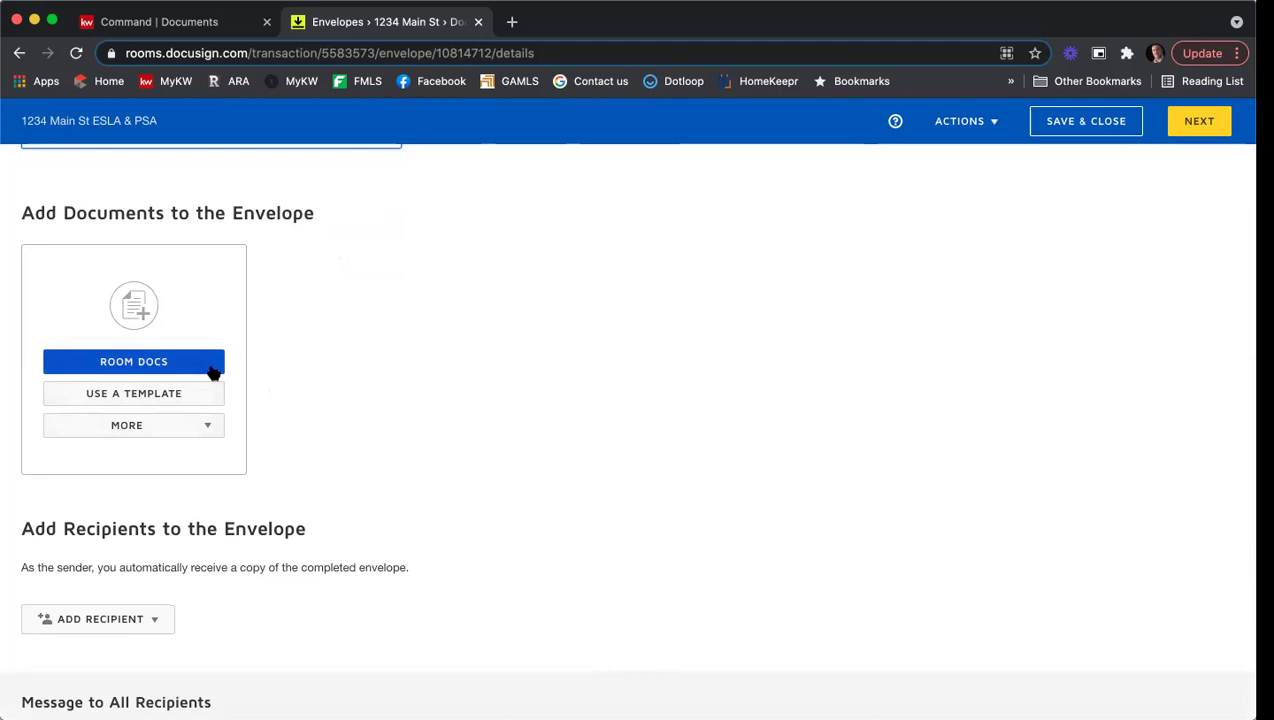
Step: Add Community Association Fees, Exclusive Seller Listing, Purchase and Sale, and Seller's Property Disclosure forms from the room
click(139, 362)
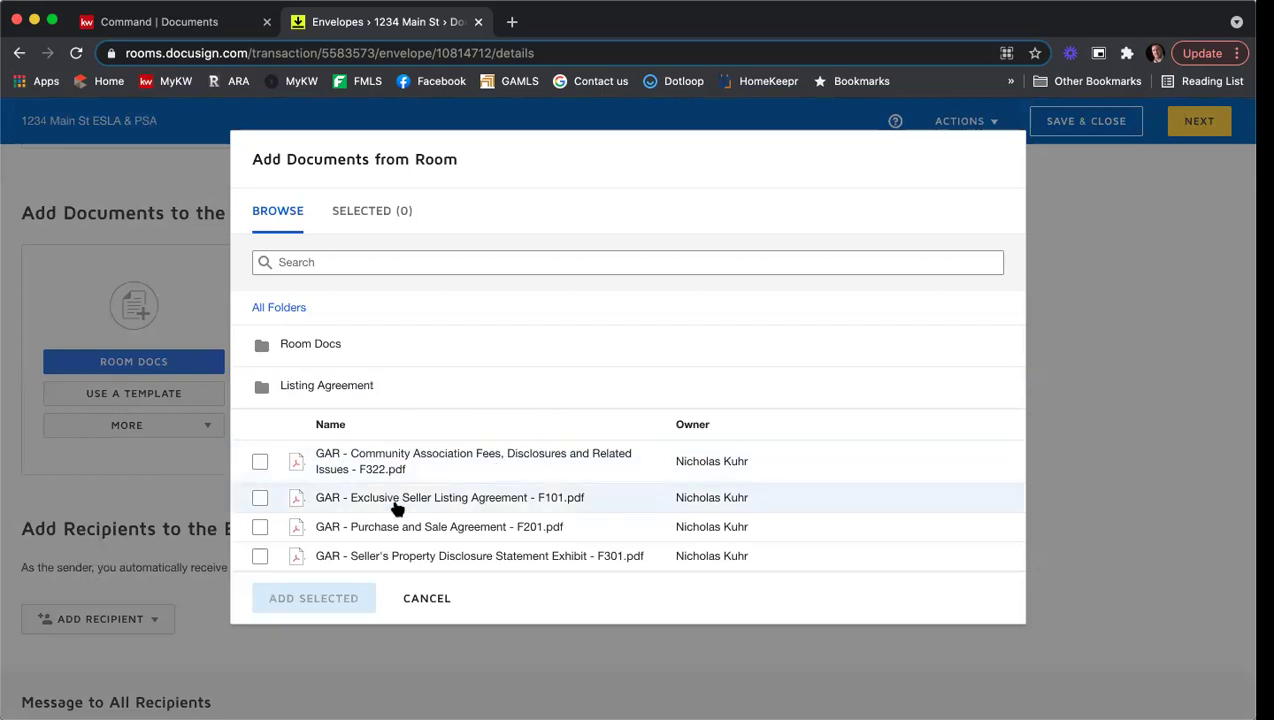
click(260, 461)
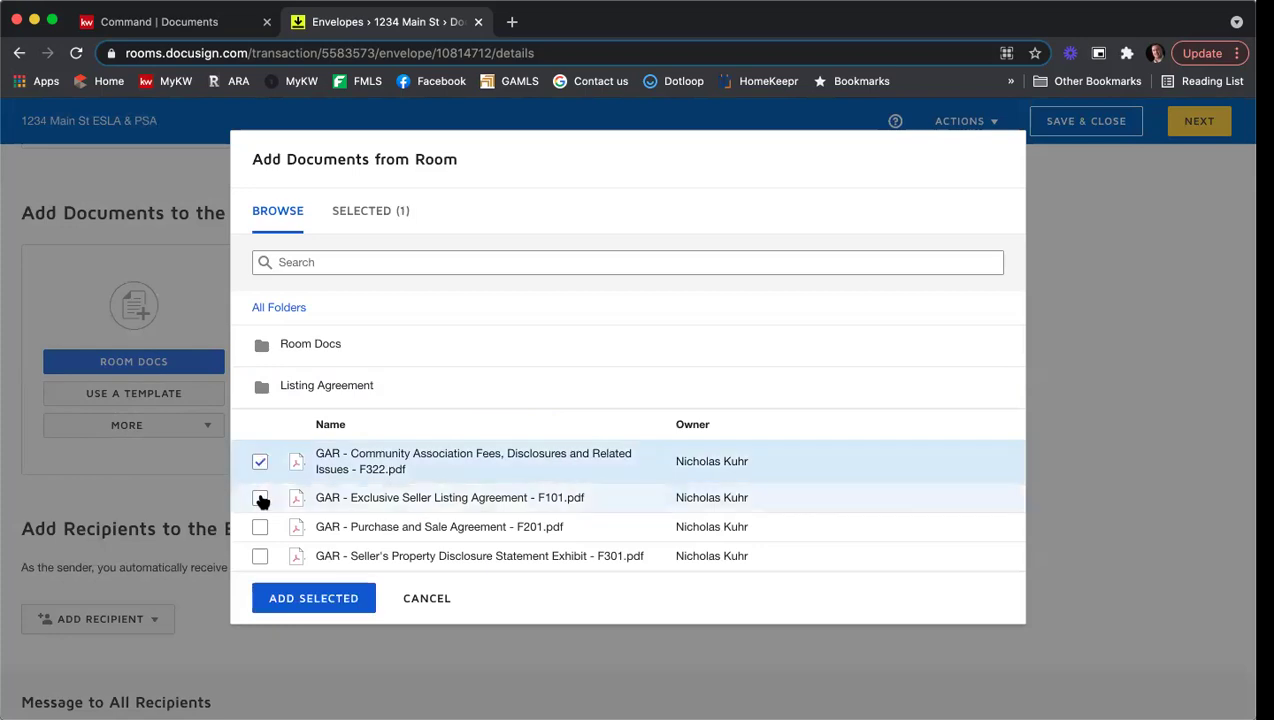
click(260, 498)
click(259, 526)
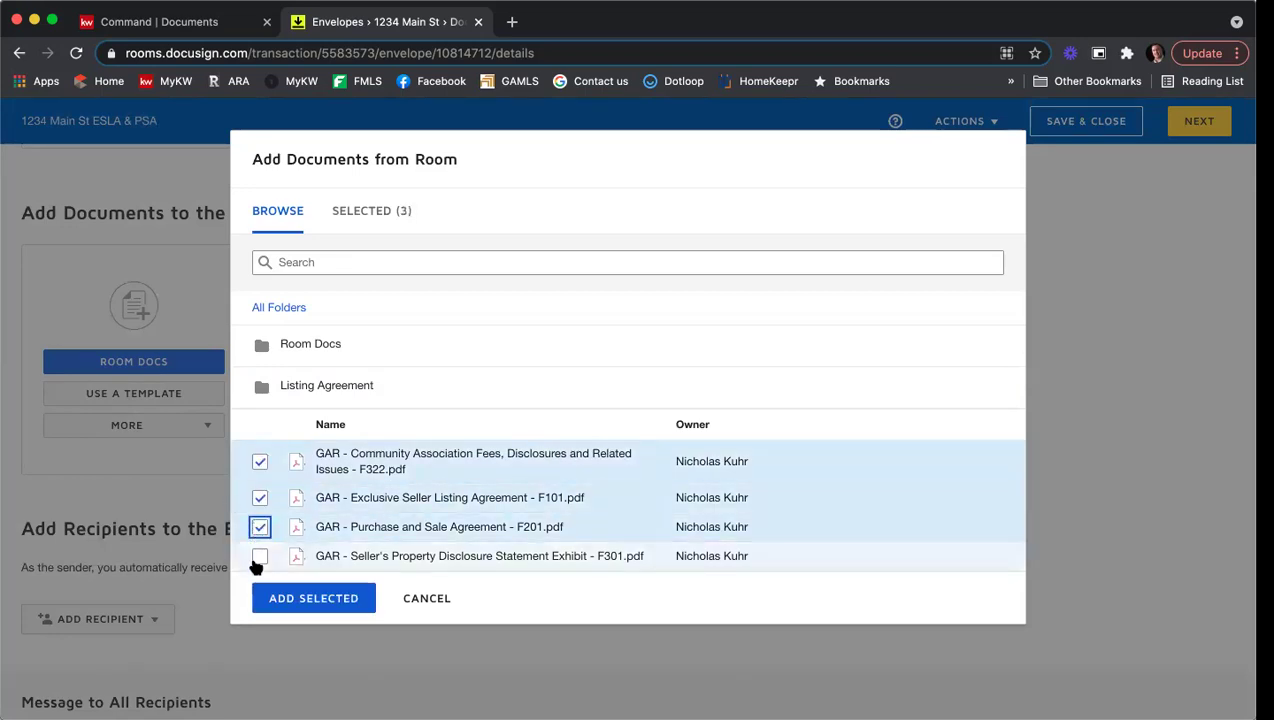
click(259, 556)
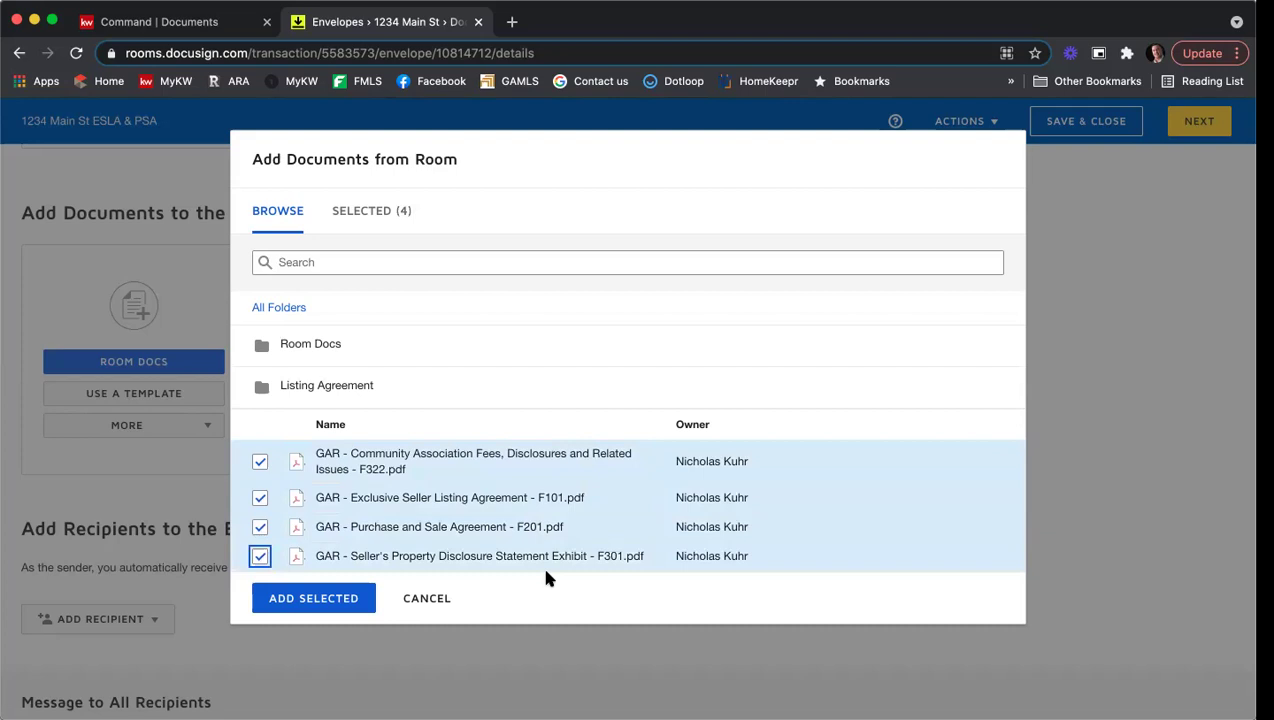
click(331, 600)
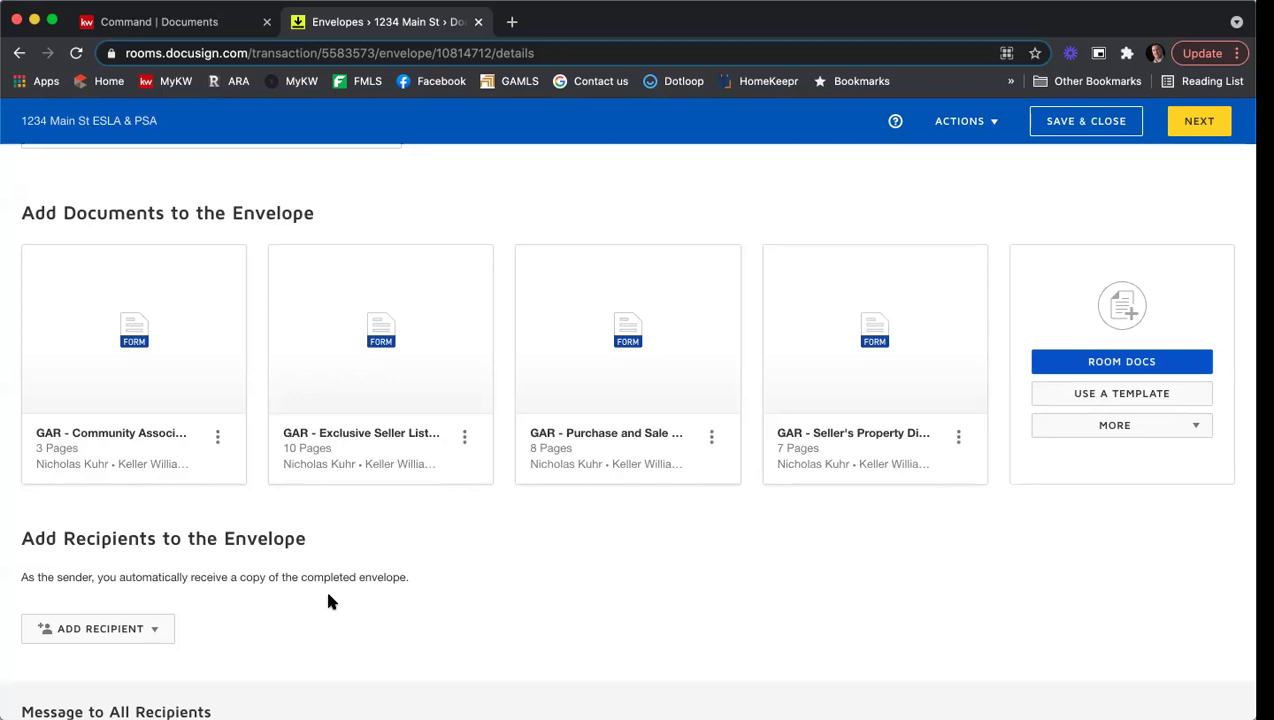
Step: Bring up the Select Templates dialog for the envelope
click(1118, 395)
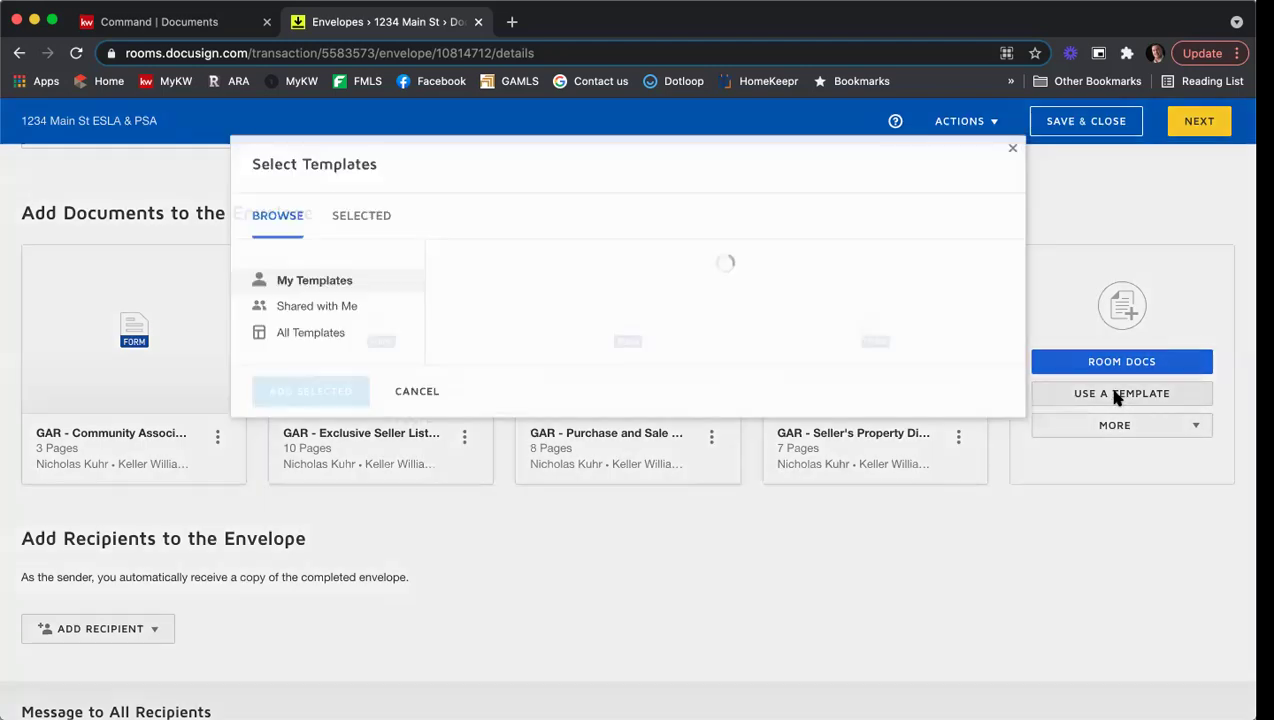
Step: List the Shared with Me templates and scroll down to the Seller disclosure templates
click(340, 312)
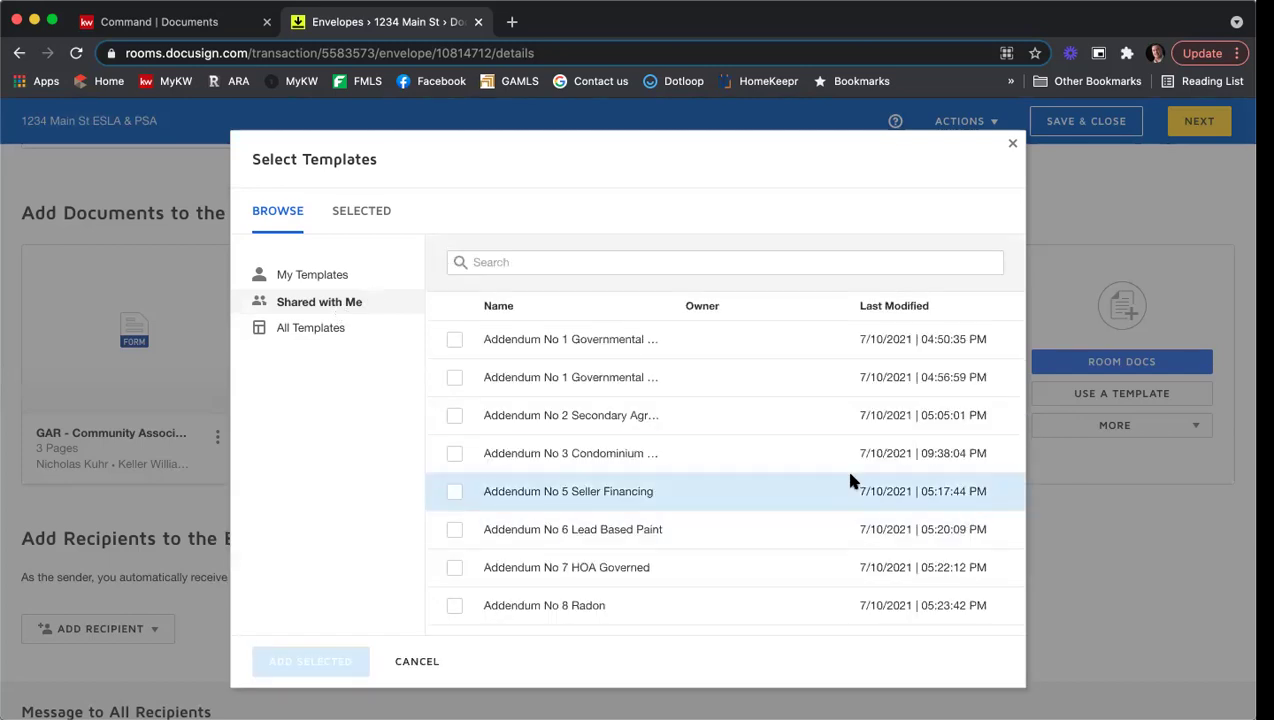
scroll(650, 378, down, 5)
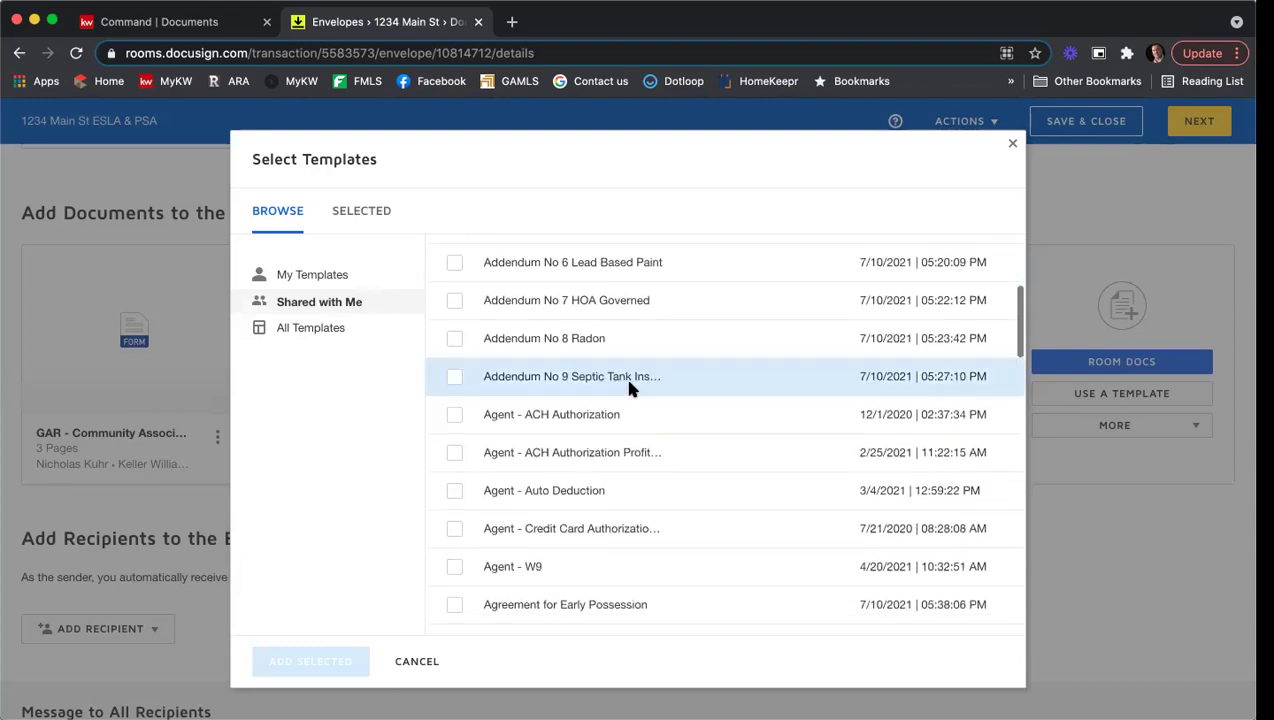
scroll(633, 400, down, 5)
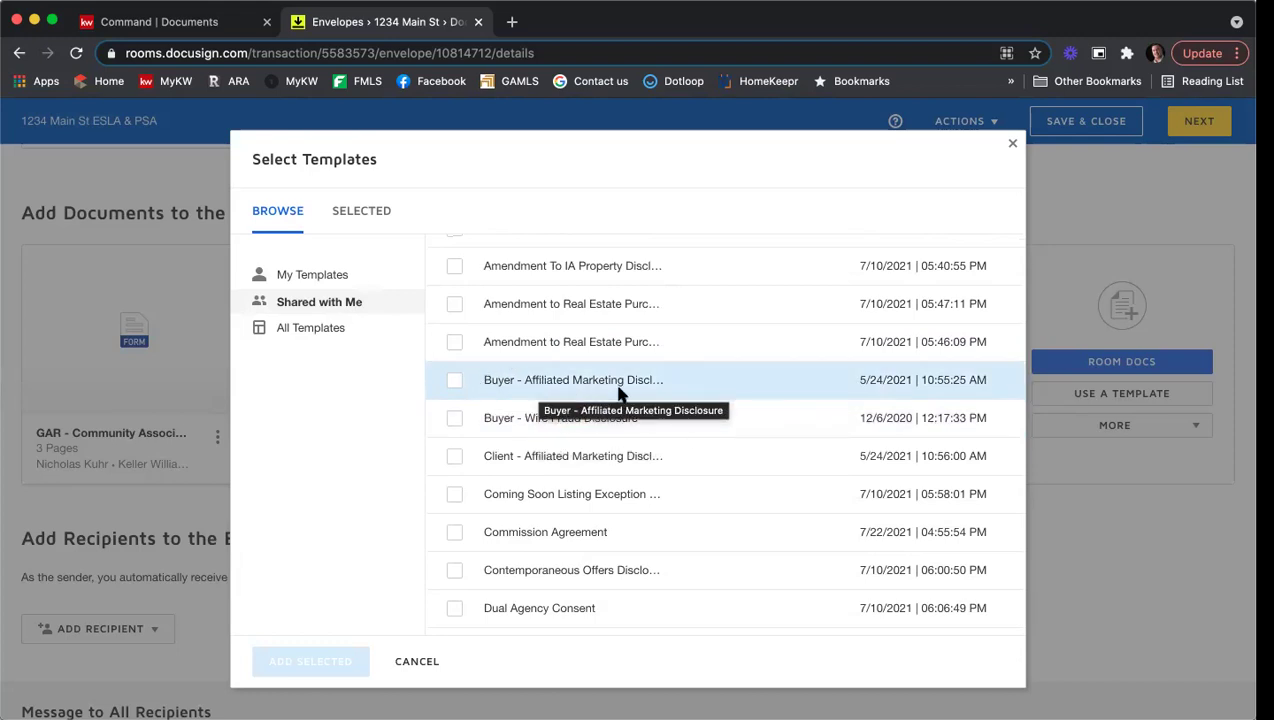
scroll(673, 400, down, 3)
scroll(673, 400, down, 15)
scroll(673, 400, down, 7)
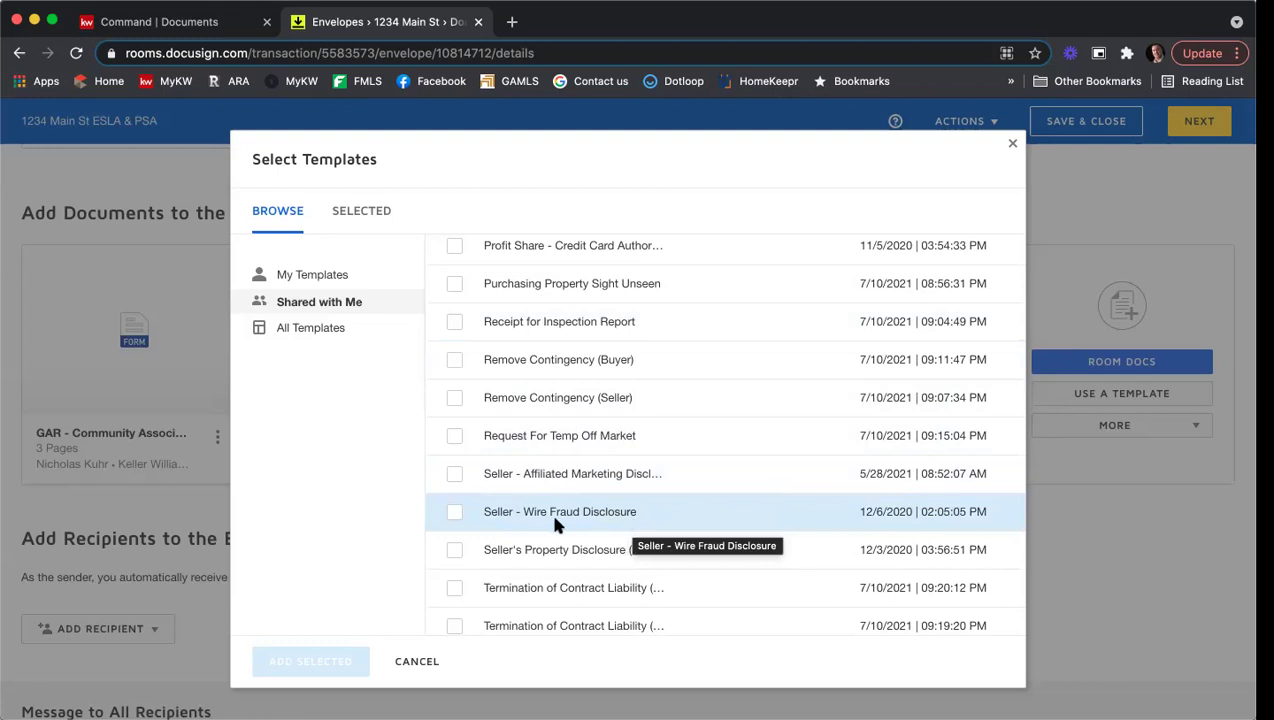
Step: Add the Seller - Wire Fraud Disclosure and Seller - Affiliated Marketing Disclosure templates
click(454, 511)
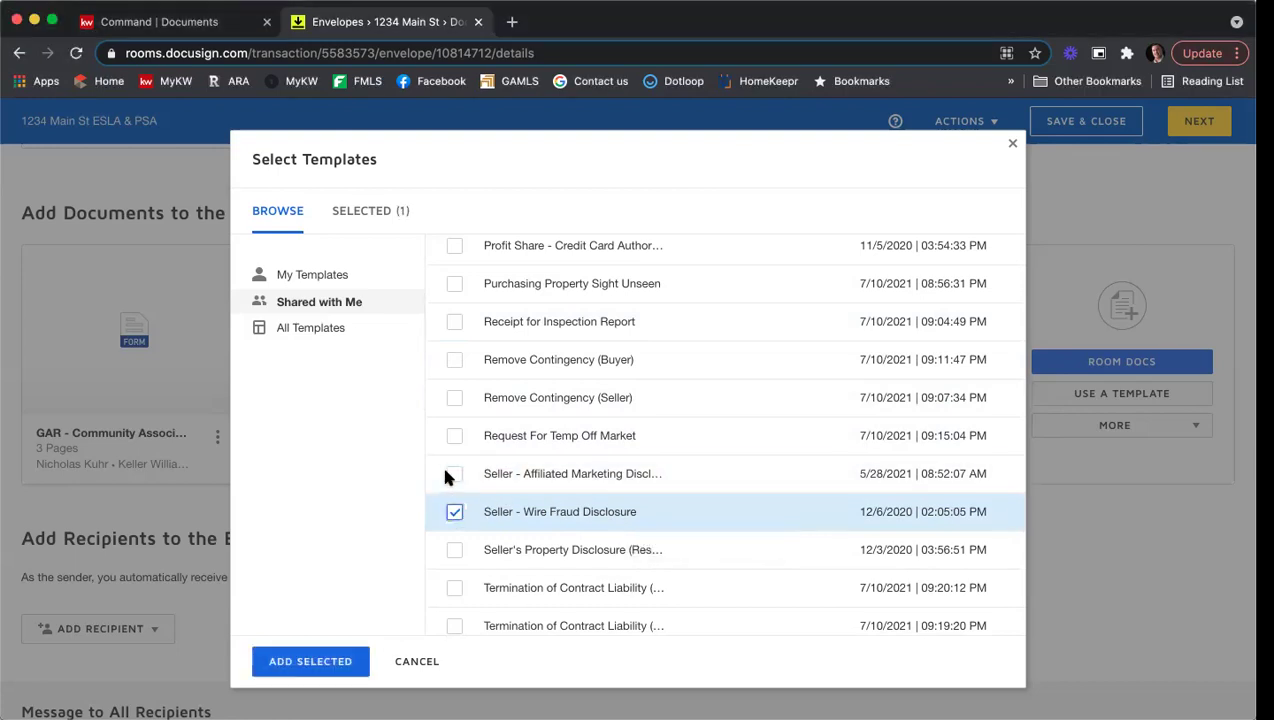
click(455, 476)
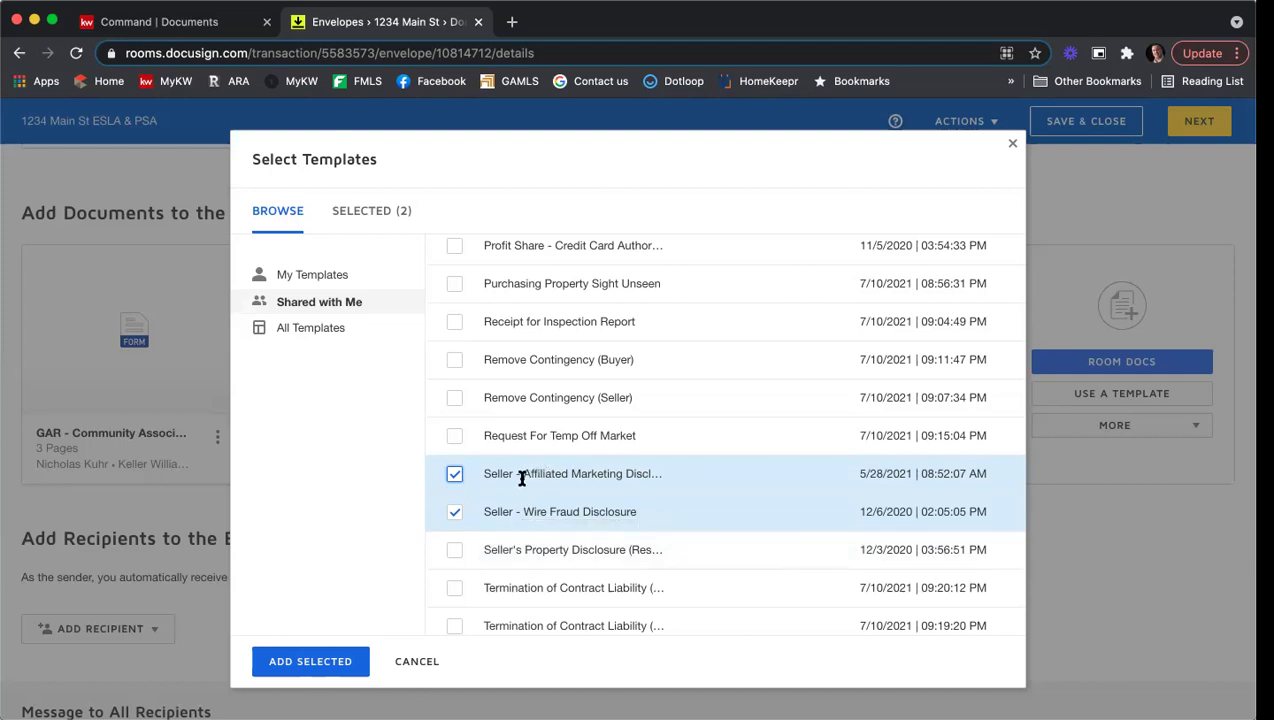
click(308, 661)
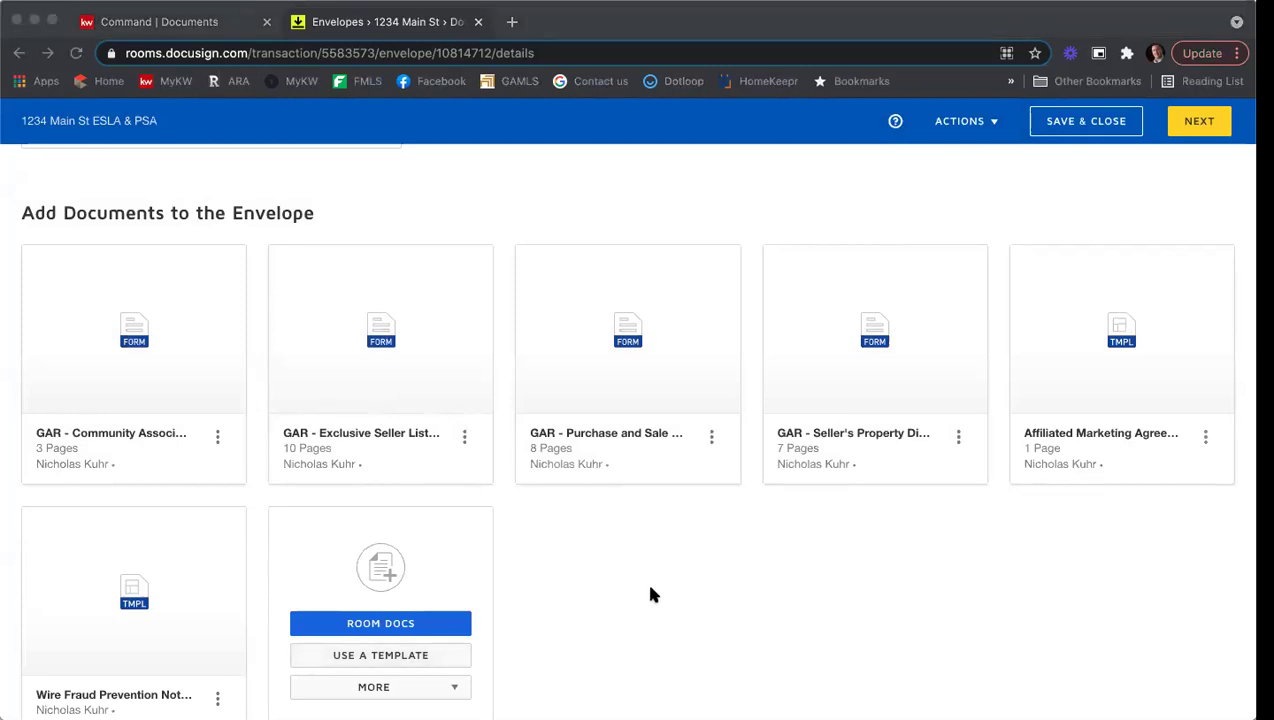
scroll(658, 594, down, 1)
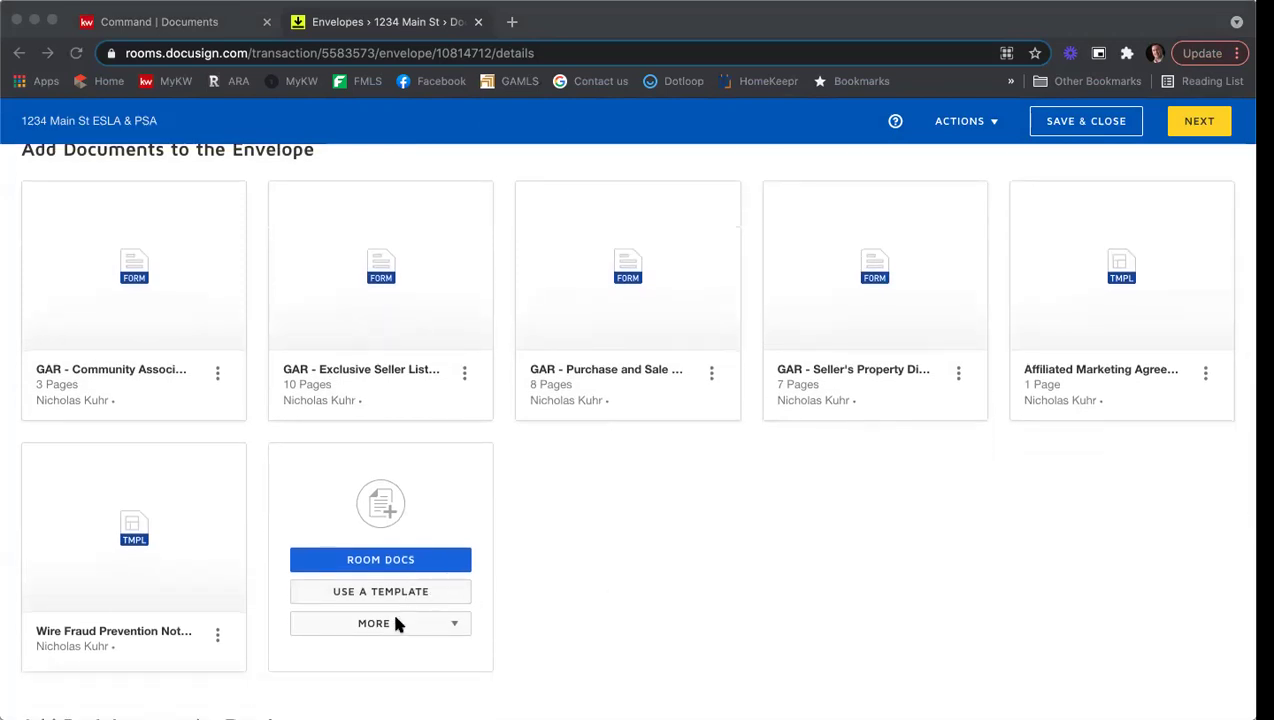
scroll(549, 589, down, 1)
click(437, 591)
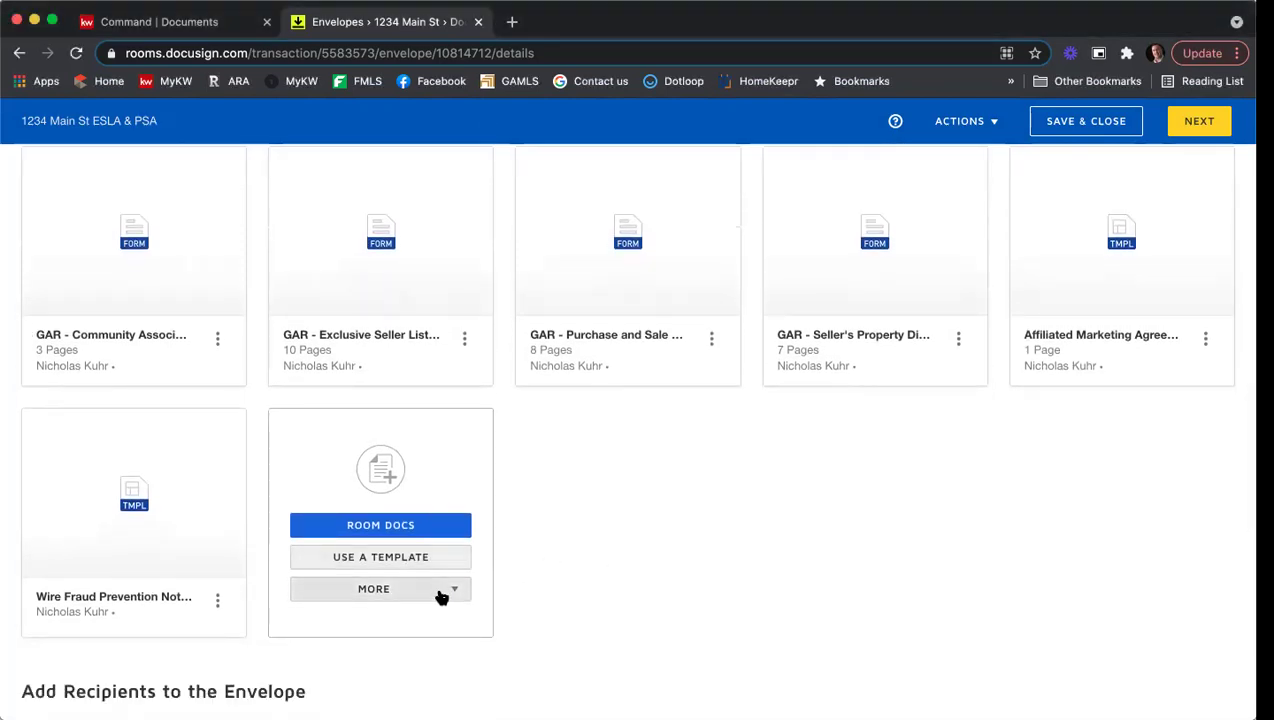
scroll(530, 565, down, 1)
scroll(548, 562, down, 1)
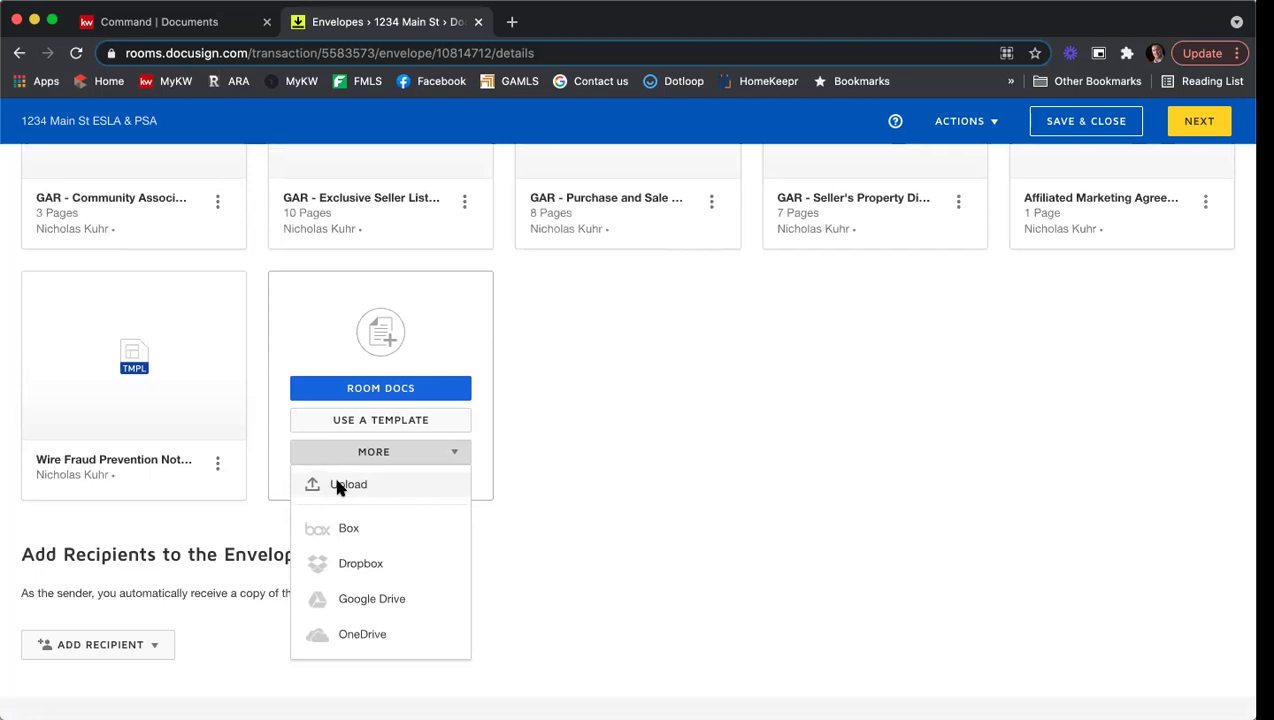
click(682, 457)
scroll(662, 500, up, 3)
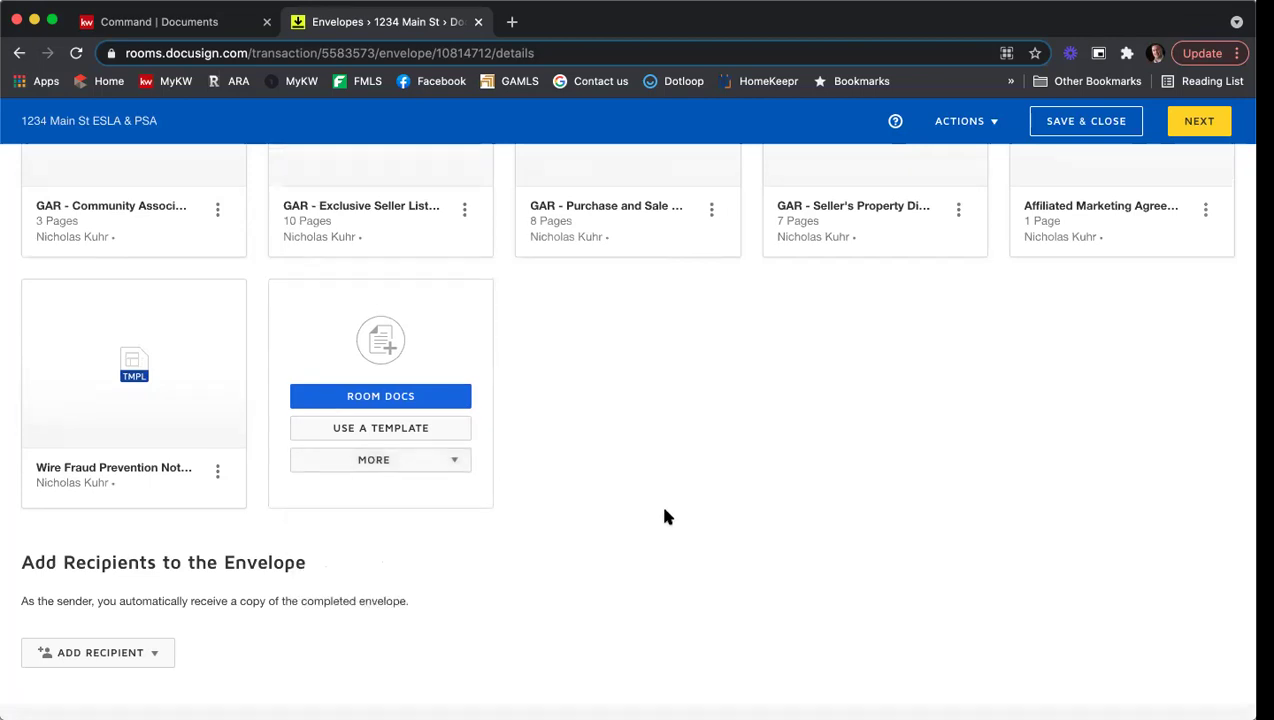
scroll(664, 516, up, 1)
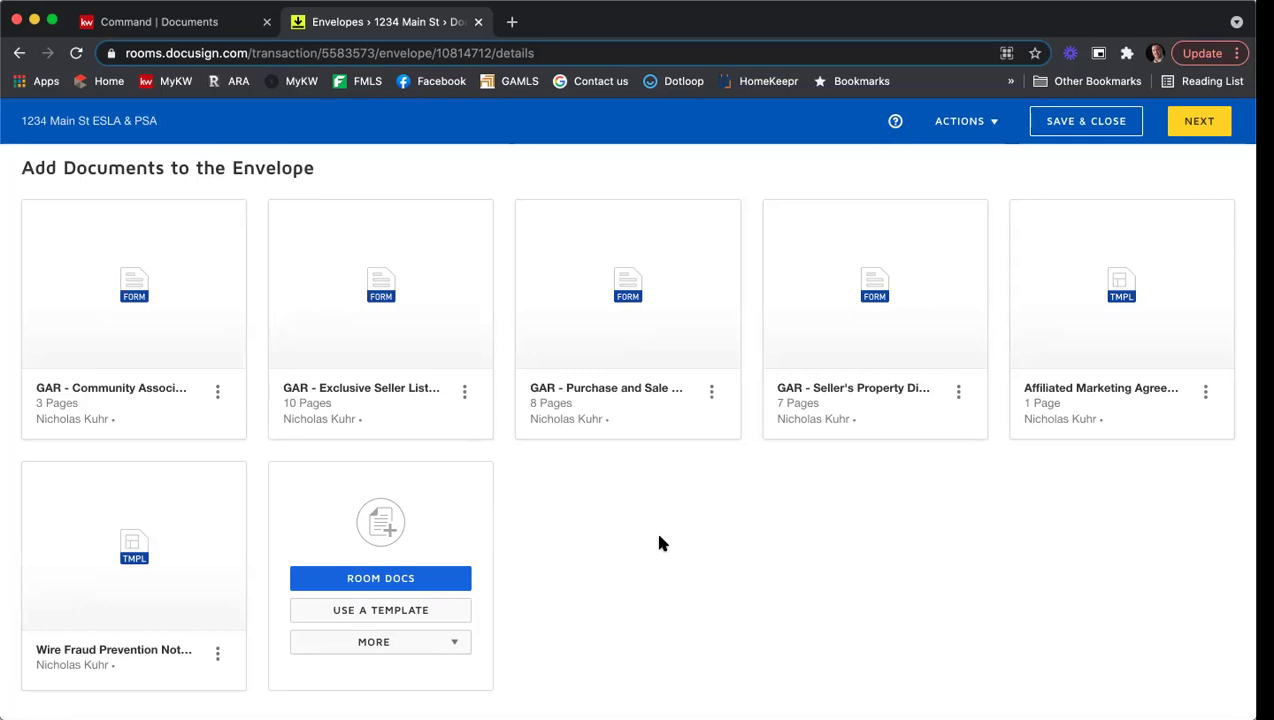
Step: Order documents: Exclusive Seller Listing, Seller's Property Disclosure, Community Association, Affiliated Marketing, Wire Fraud, Purchase and Sale
mouse_move(415, 330)
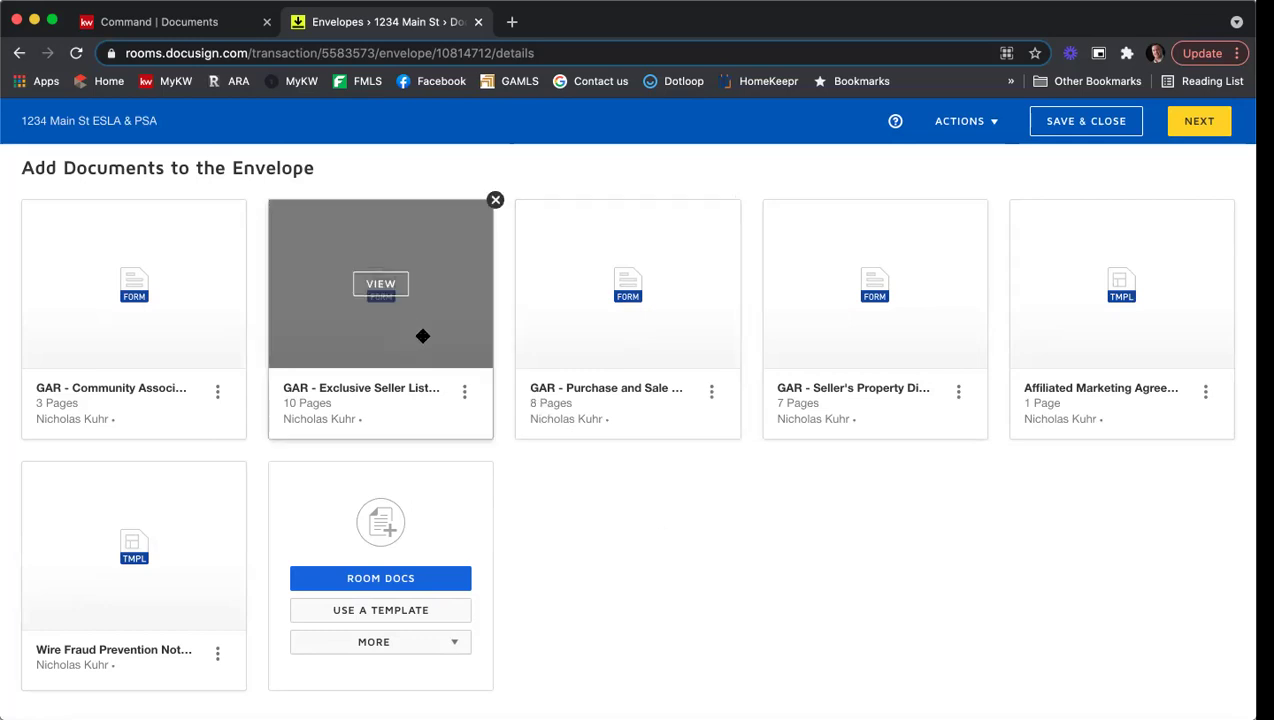
drag(421, 325, 145, 400)
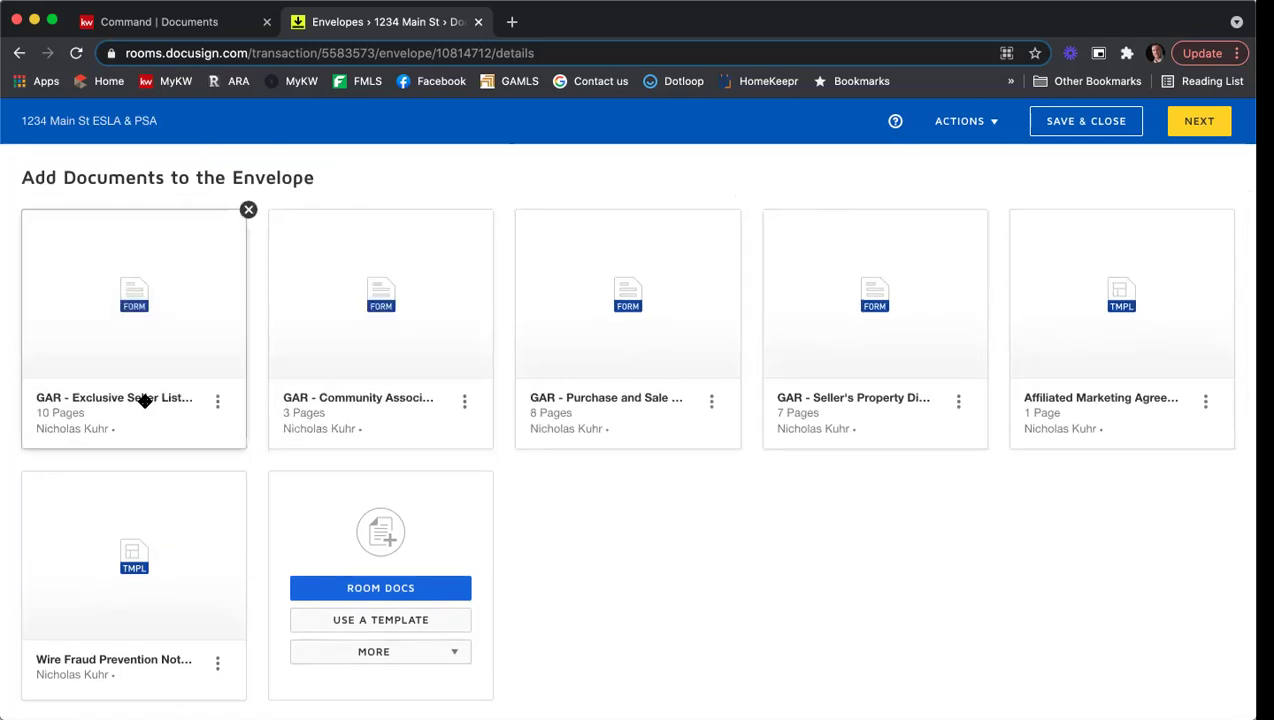
drag(902, 341, 400, 347)
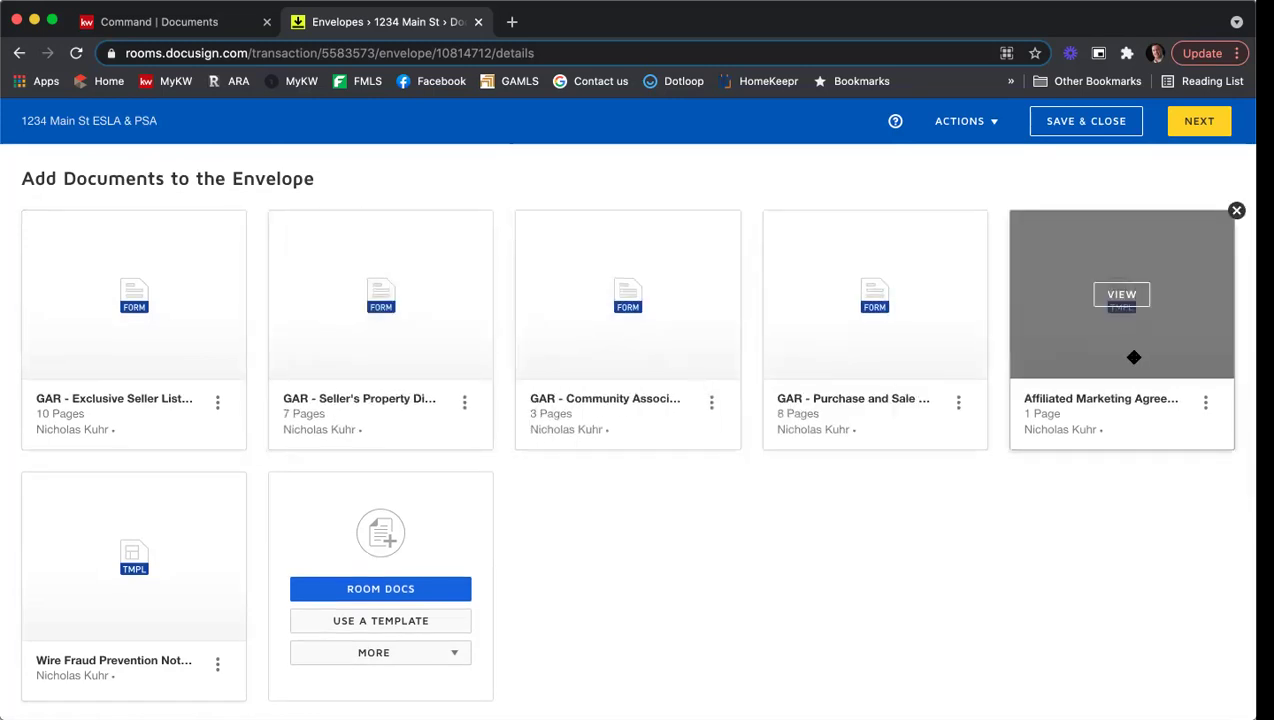
drag(1163, 353, 901, 370)
drag(222, 612, 1109, 344)
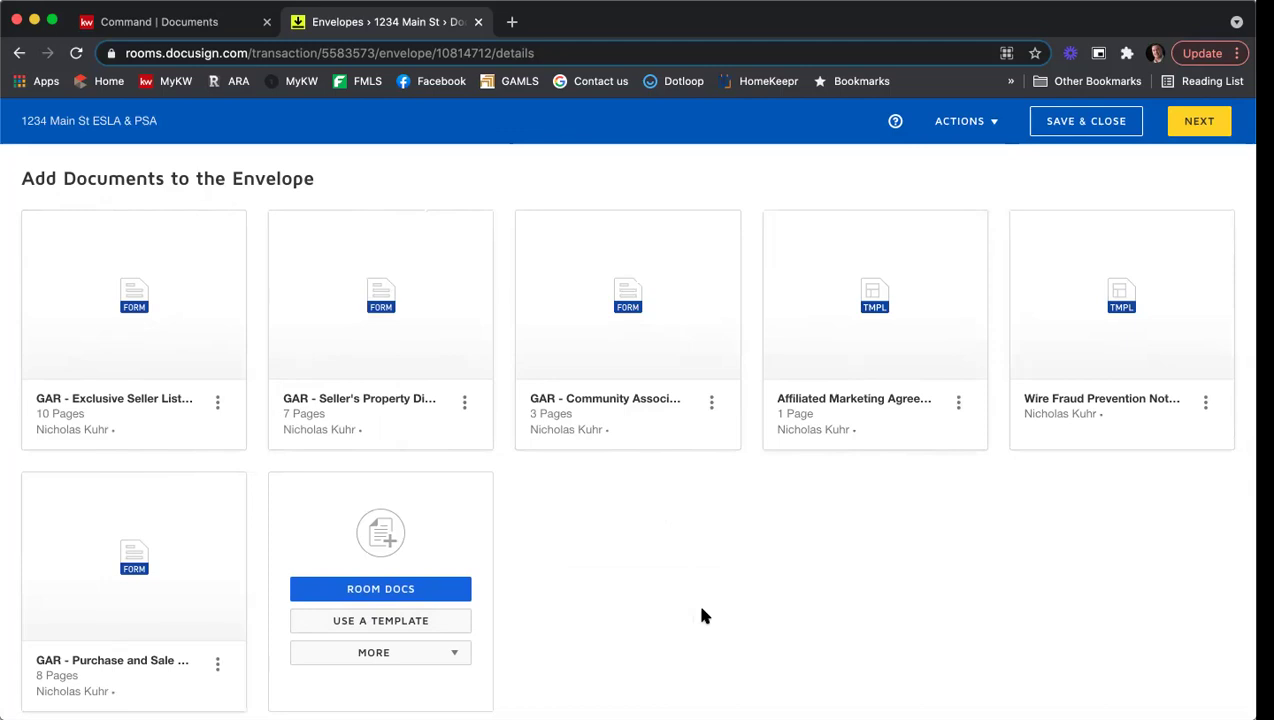
Step: Scroll down to Add Recipients to the Envelope and open the ADD RECIPIENT dropdown
scroll(703, 616, down, 1)
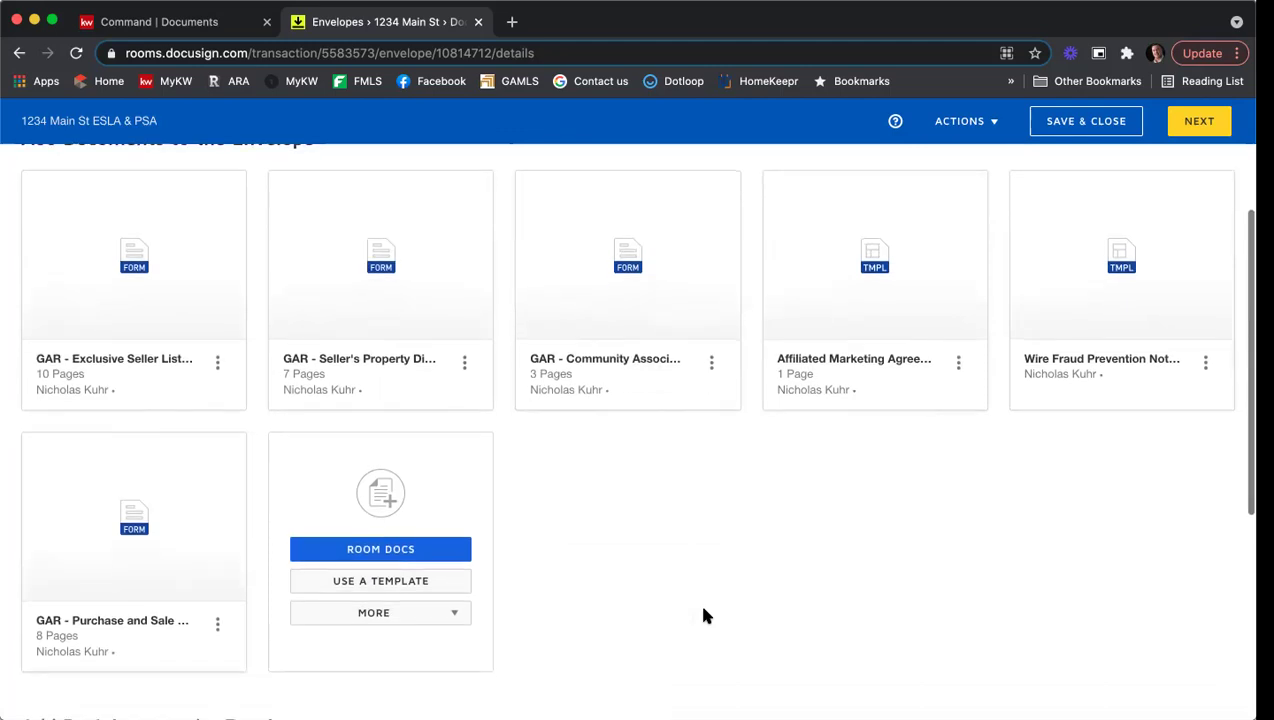
scroll(703, 609, down, 3)
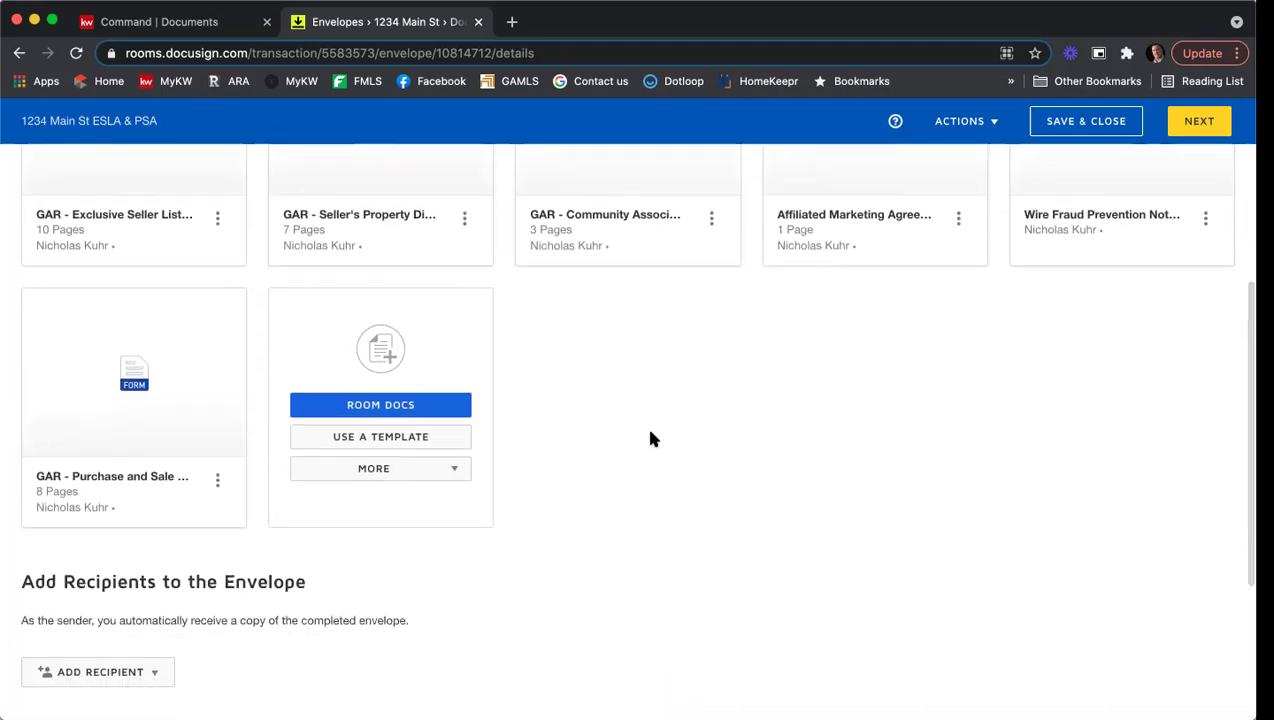
scroll(652, 436, down, 5)
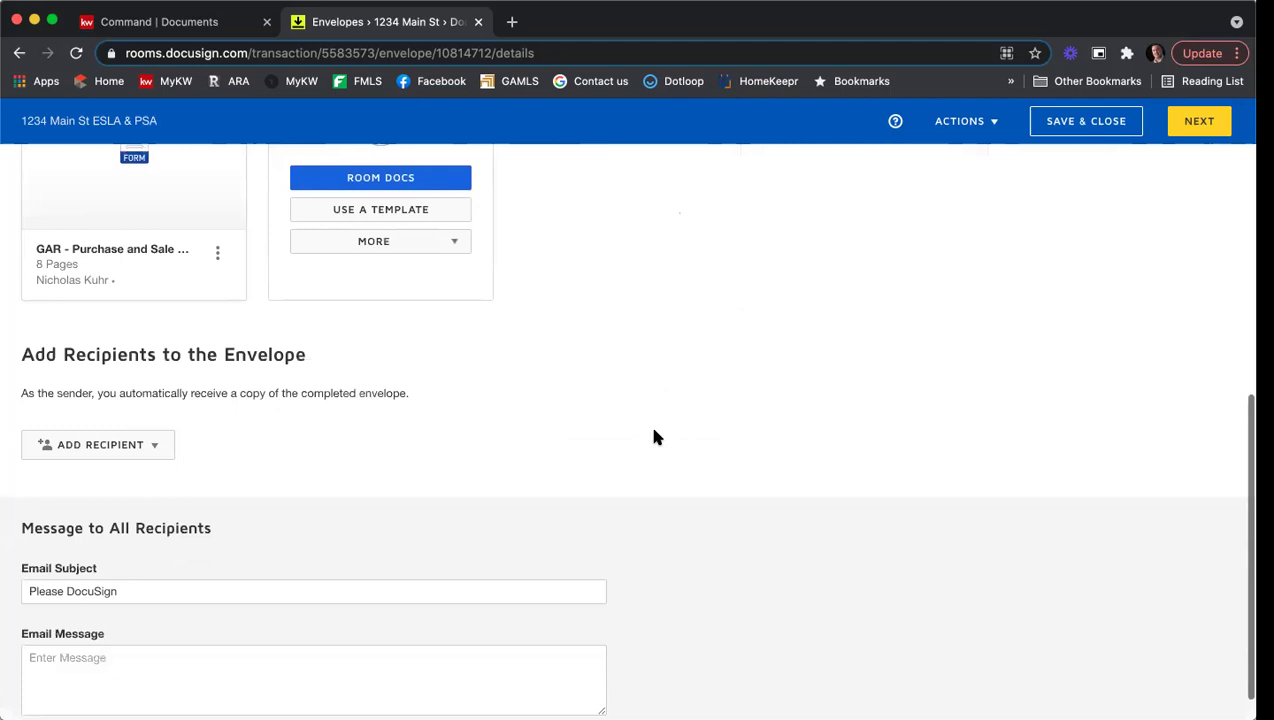
scroll(655, 437, down, 1)
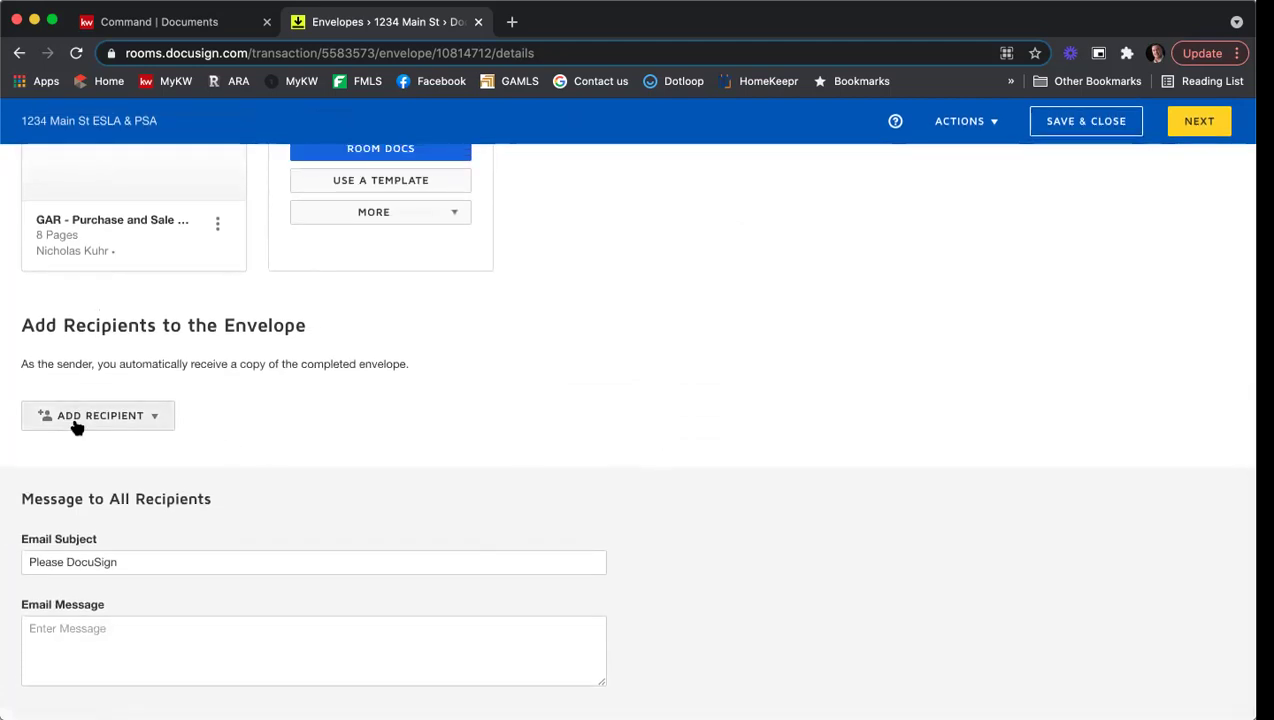
click(153, 422)
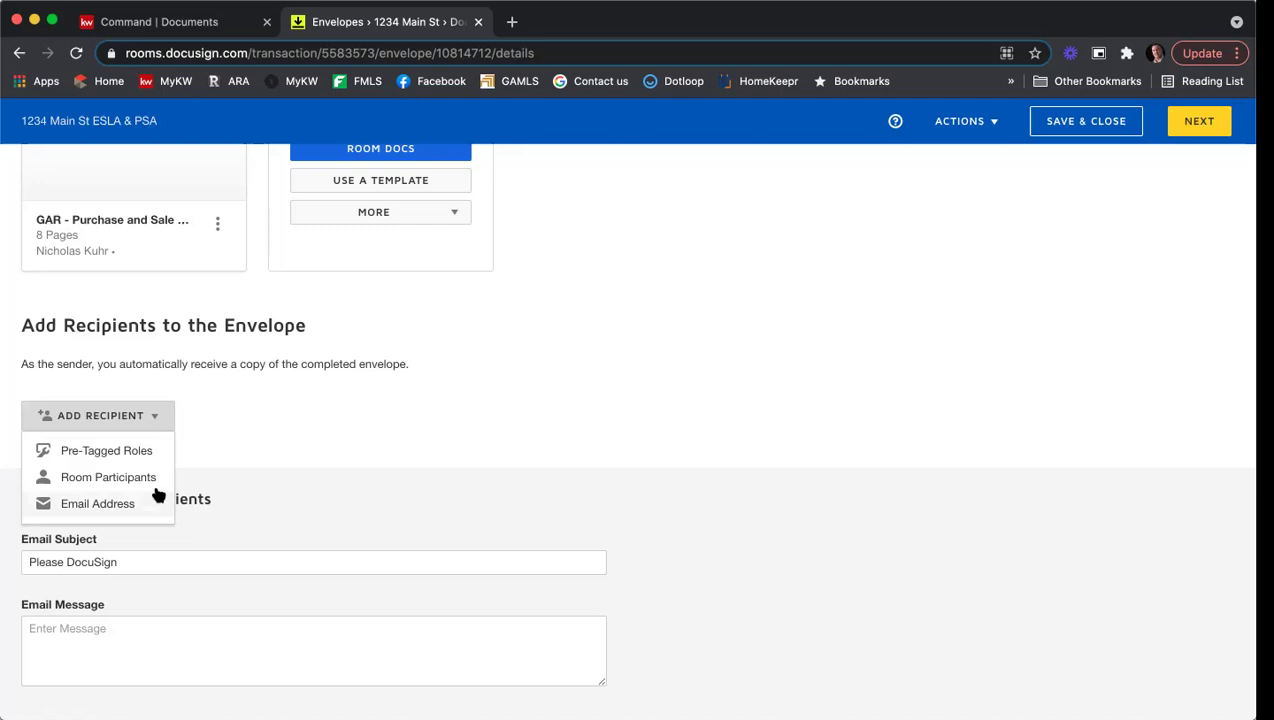
Step: Open Add Pre-Tagged Roles and assign a contact to the Seller One role
click(135, 452)
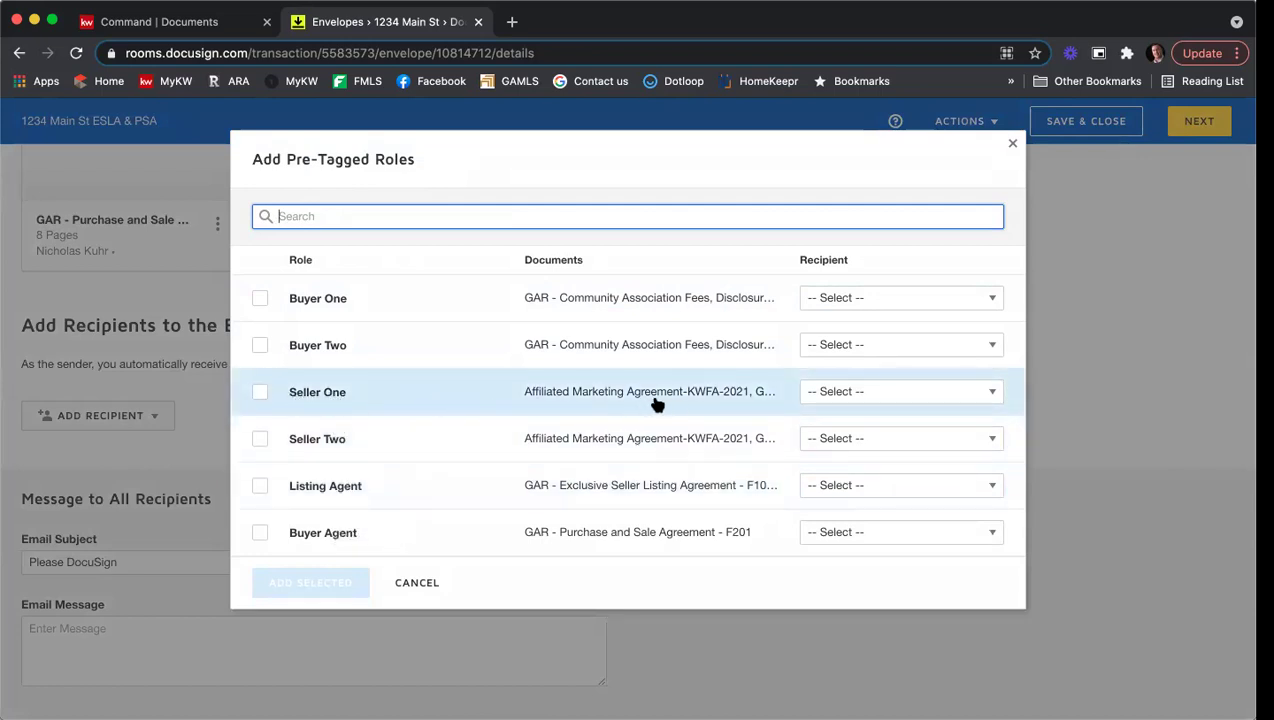
click(576, 396)
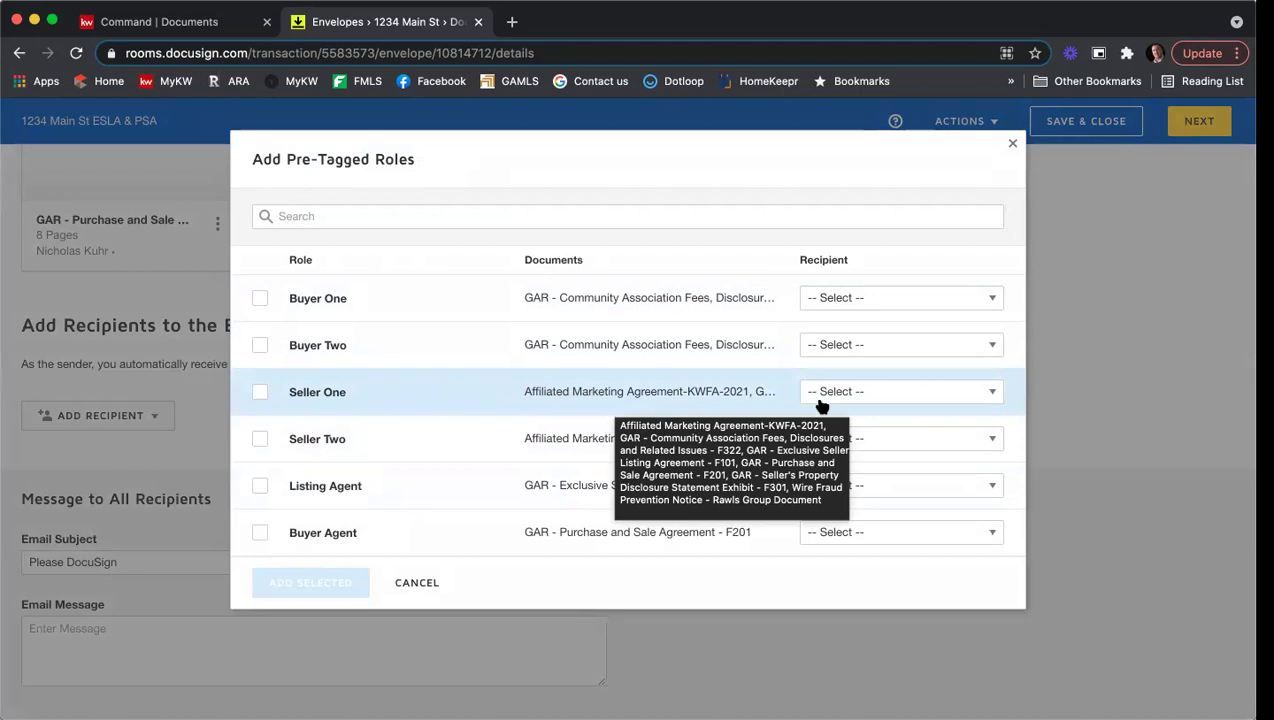
click(886, 397)
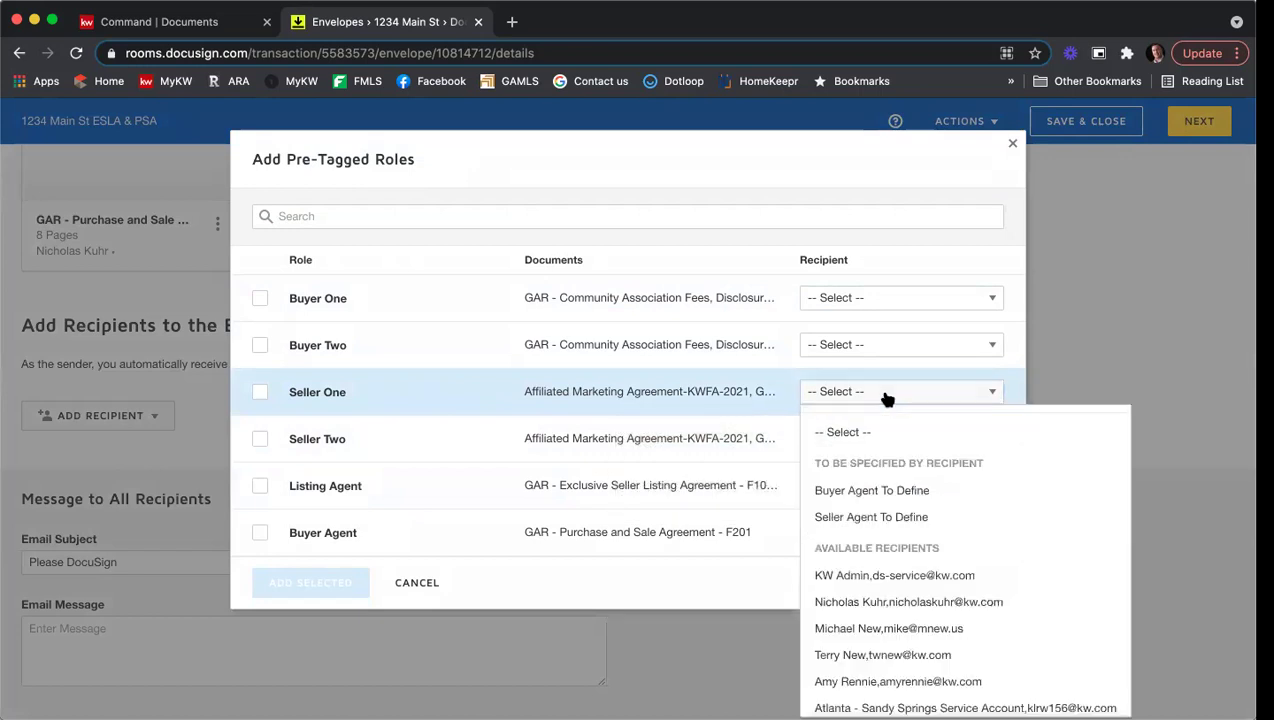
scroll(904, 520, down, 3)
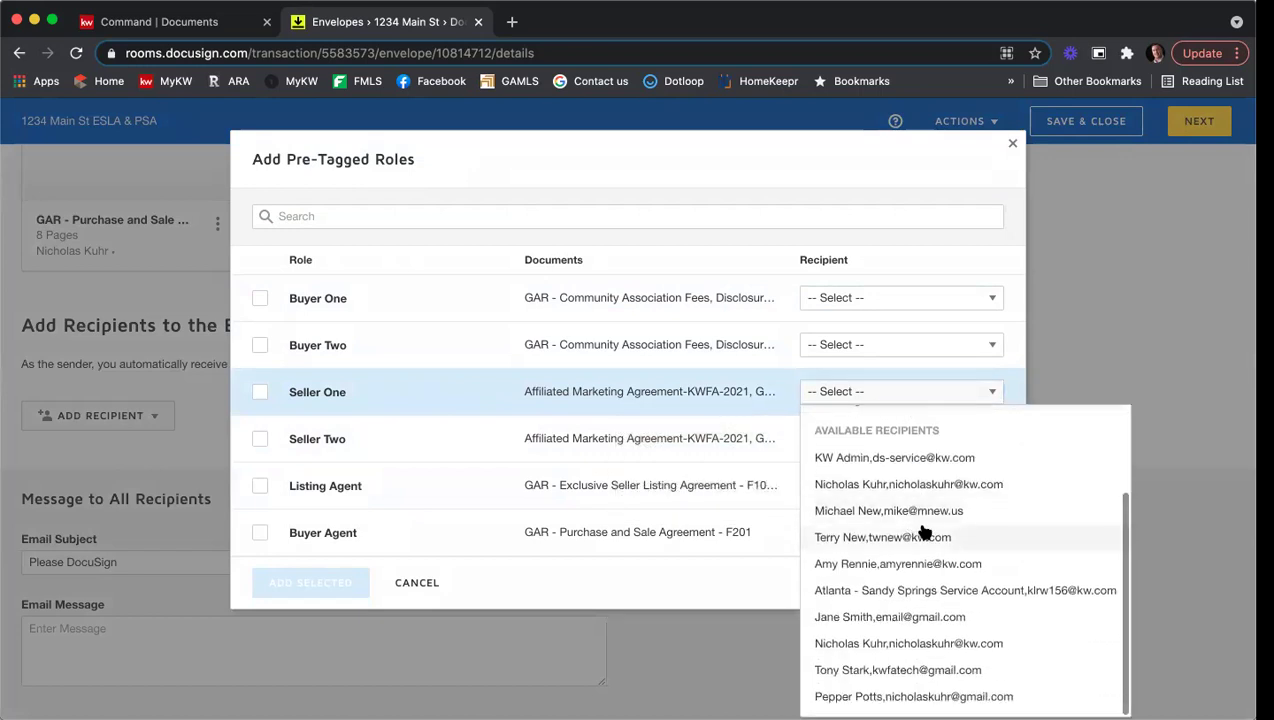
click(897, 668)
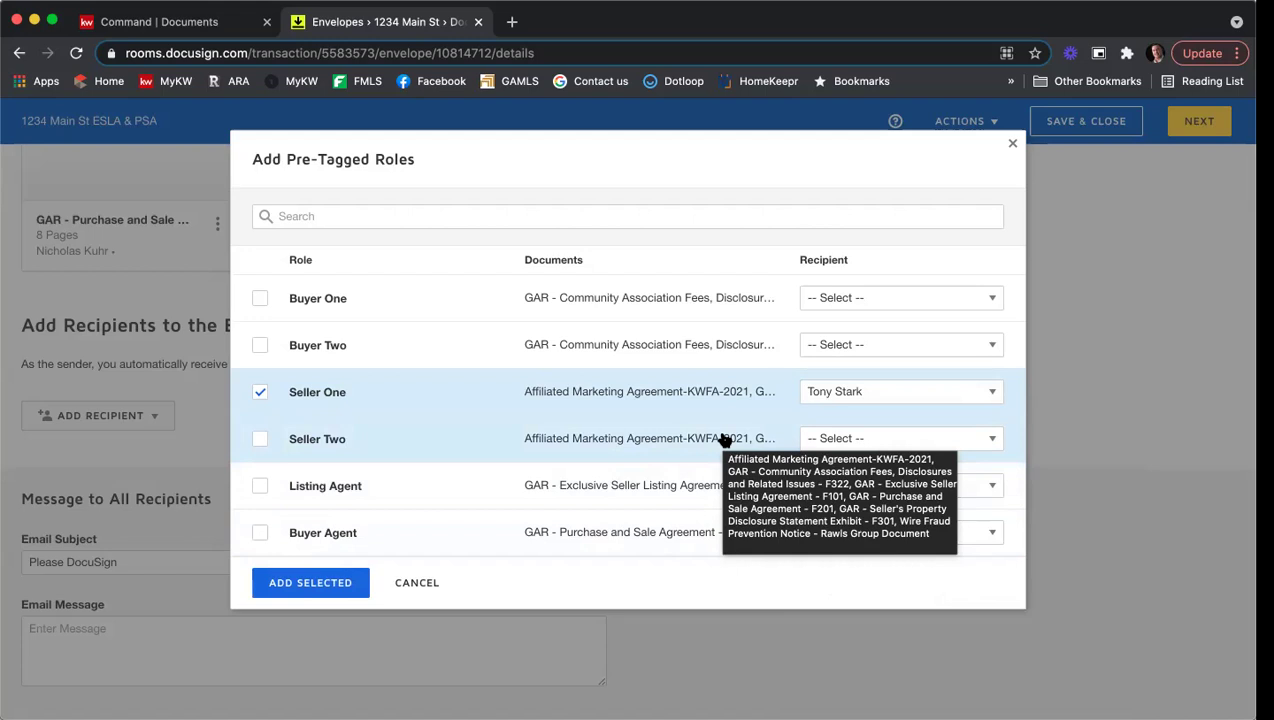
Step: Assign recipients to the Seller Two and Listing Agent roles so both are ticked
click(890, 440)
scroll(948, 347, down, 2)
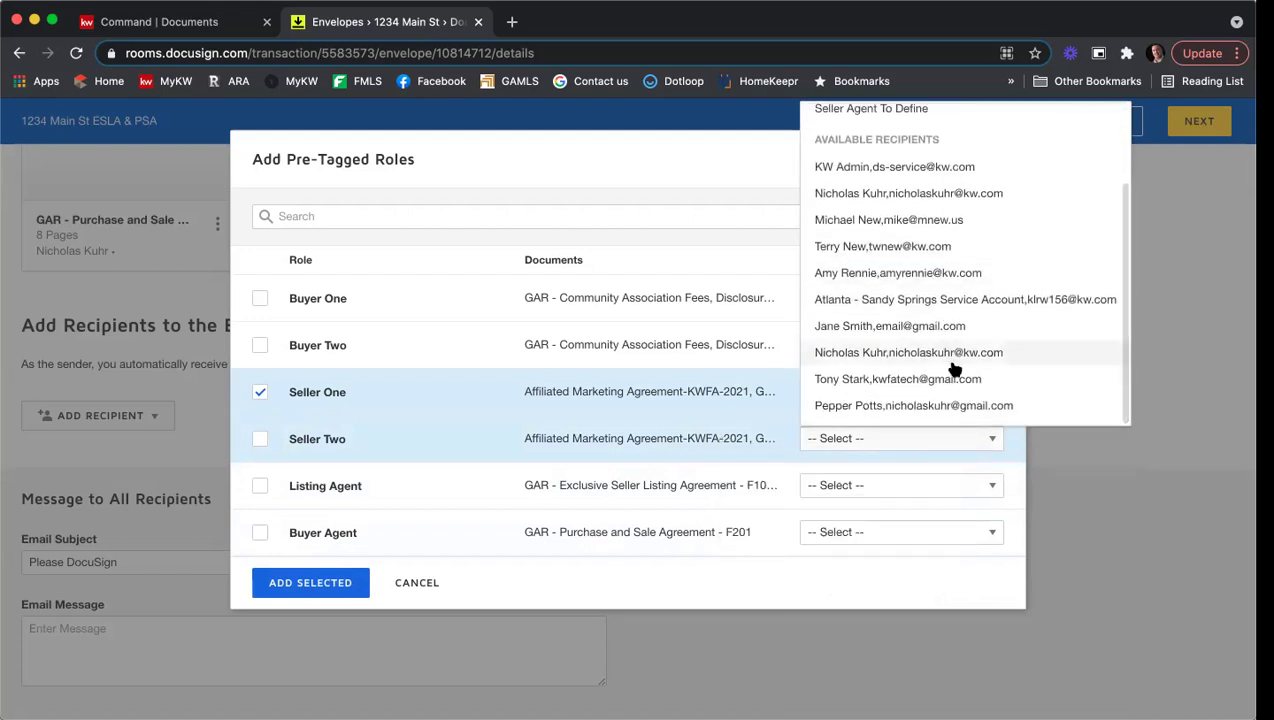
click(936, 406)
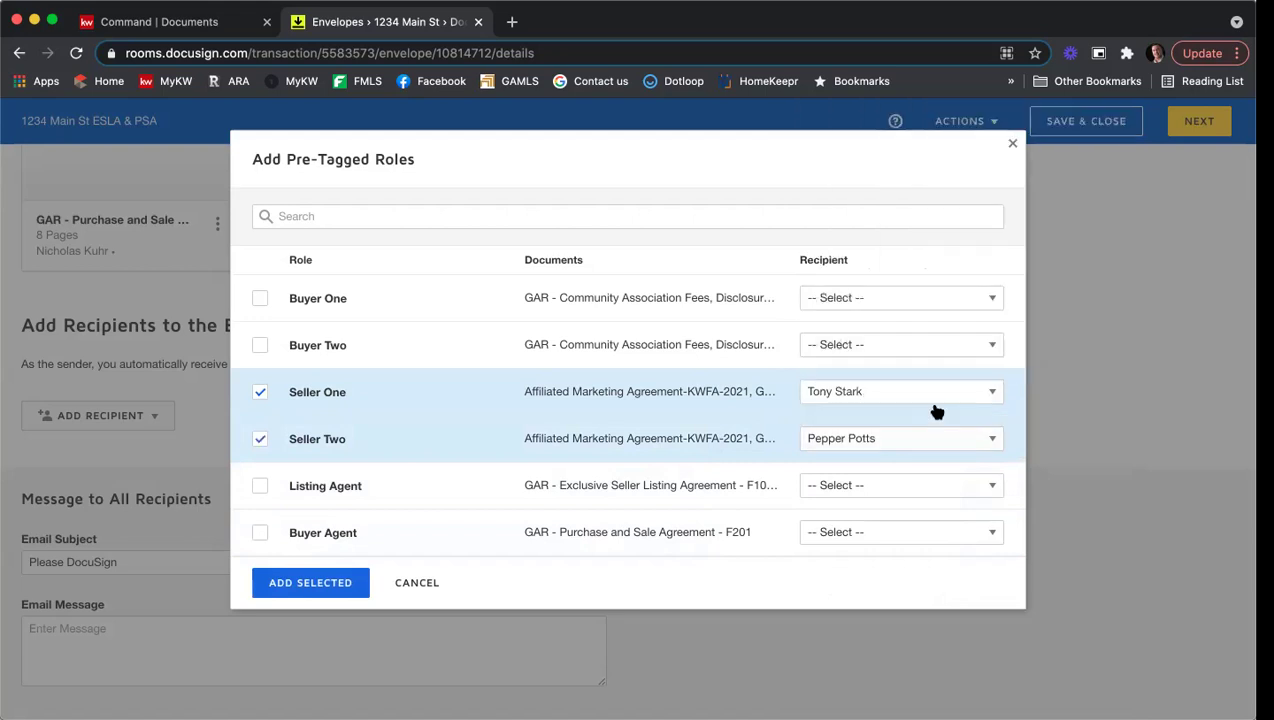
click(920, 484)
scroll(965, 375, down, 1)
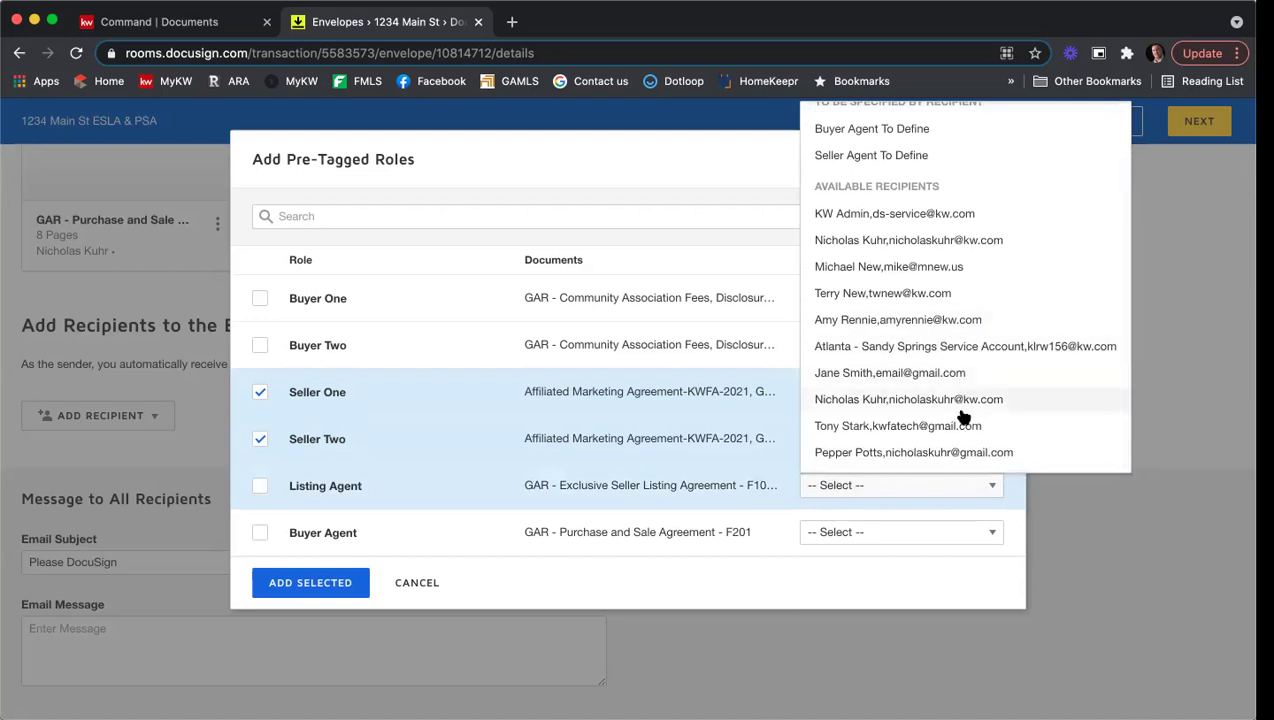
scroll(958, 412, up, 1)
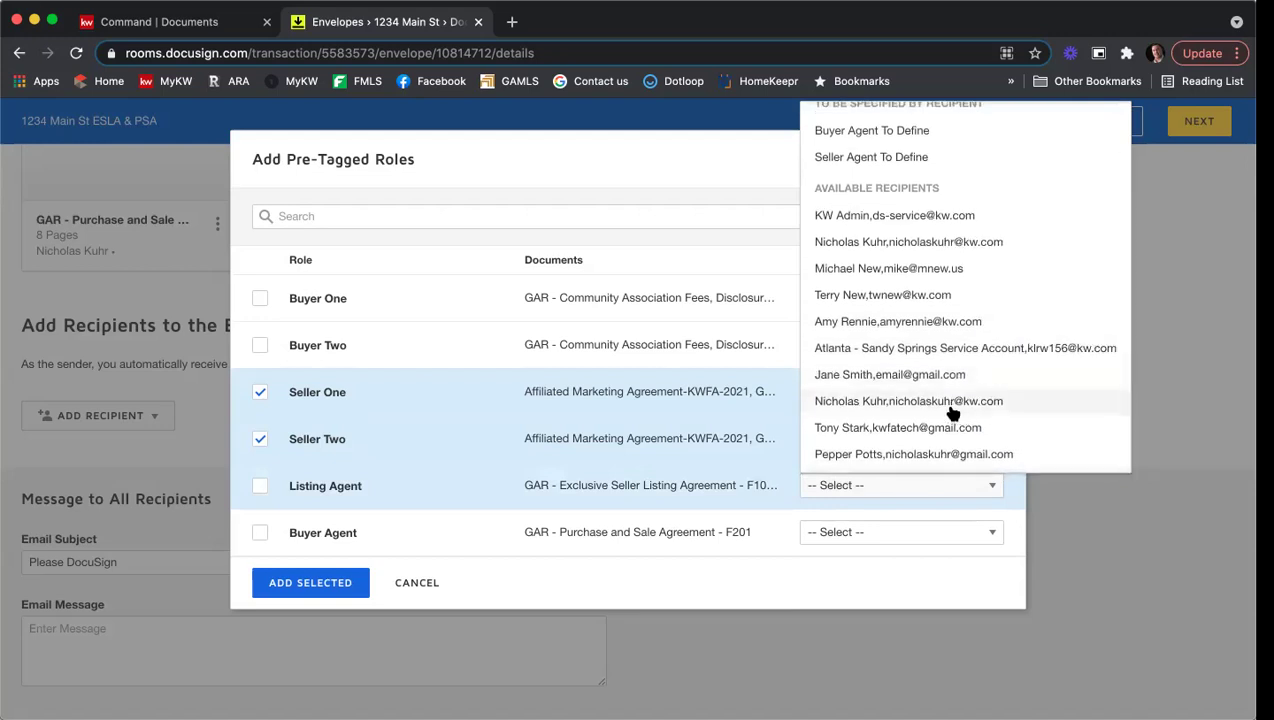
click(940, 410)
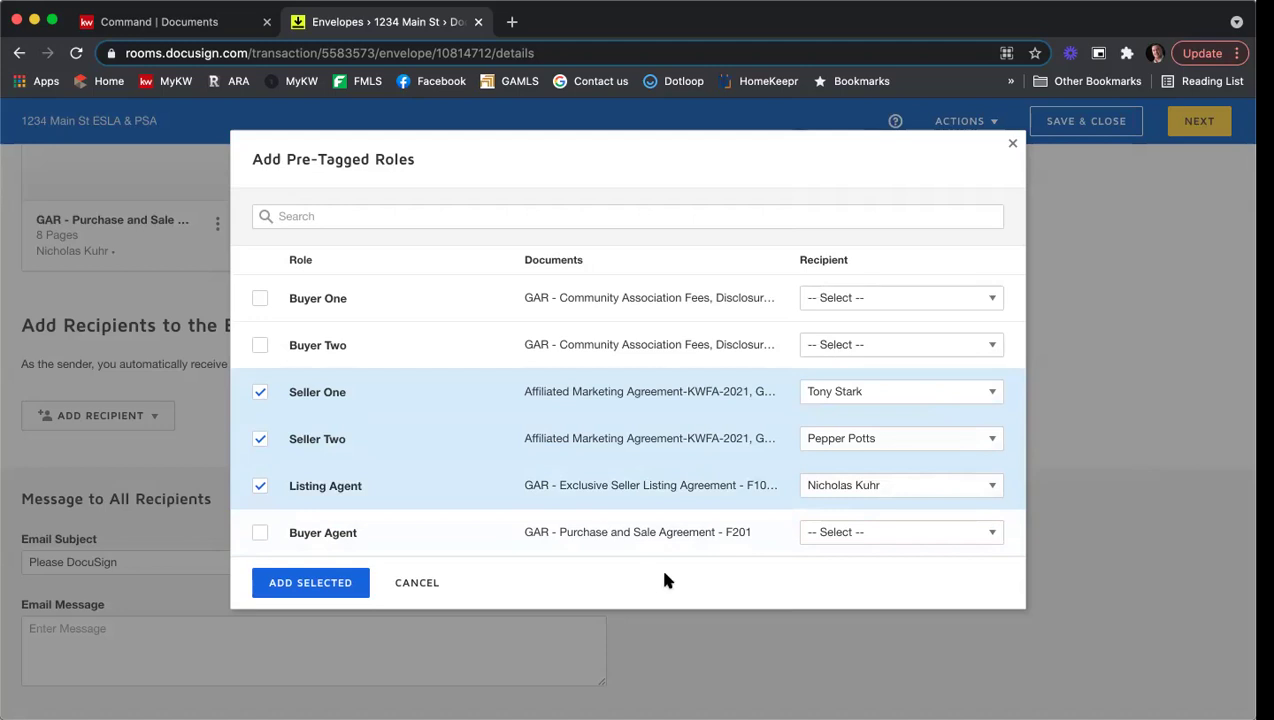
Step: Add Seller One, Seller Two and Listing Agent to the envelope as Needs to Sign recipients
click(287, 592)
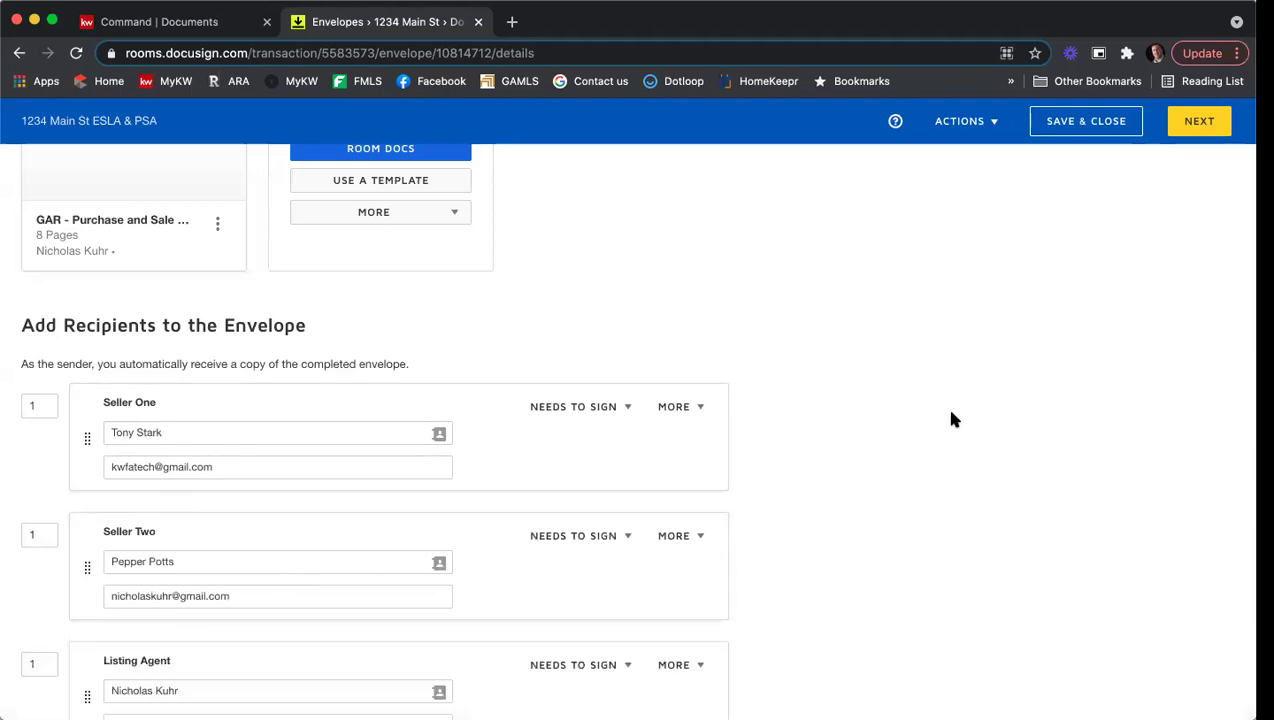
scroll(952, 418, down, 3)
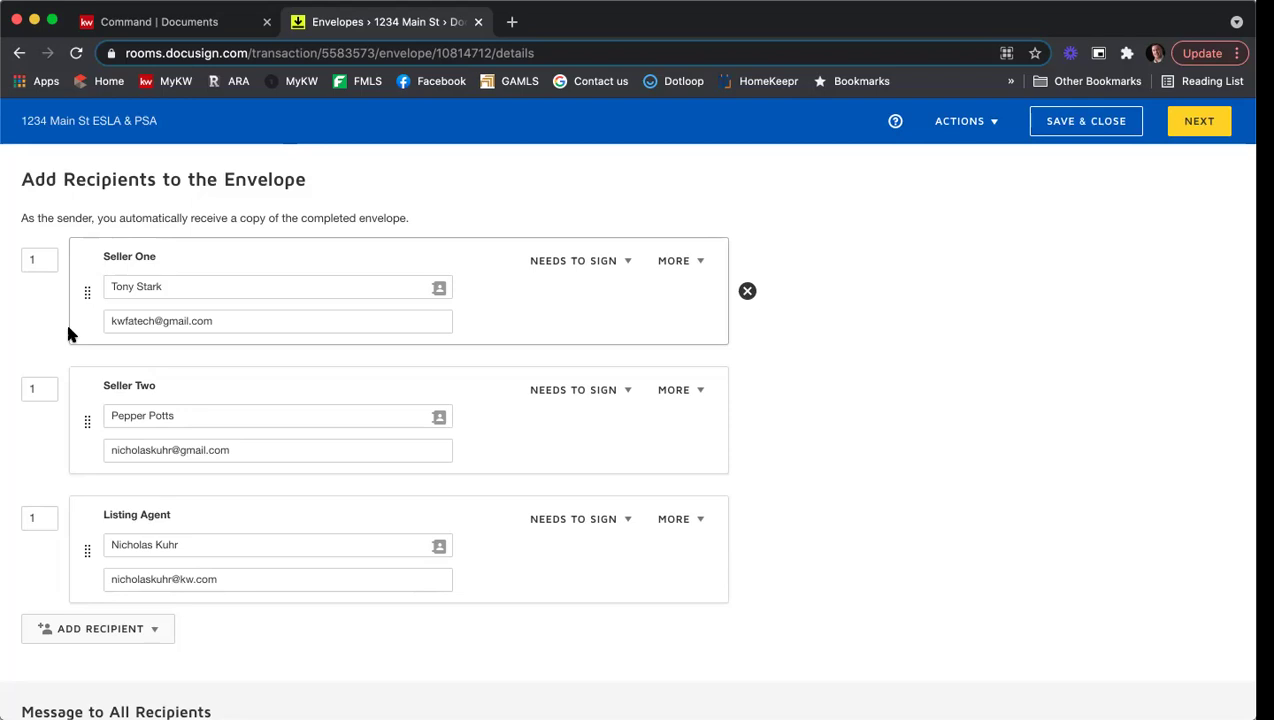
Step: Set the routing order to 2 for Seller Two and 3 for Listing Agent
double_click(51, 392)
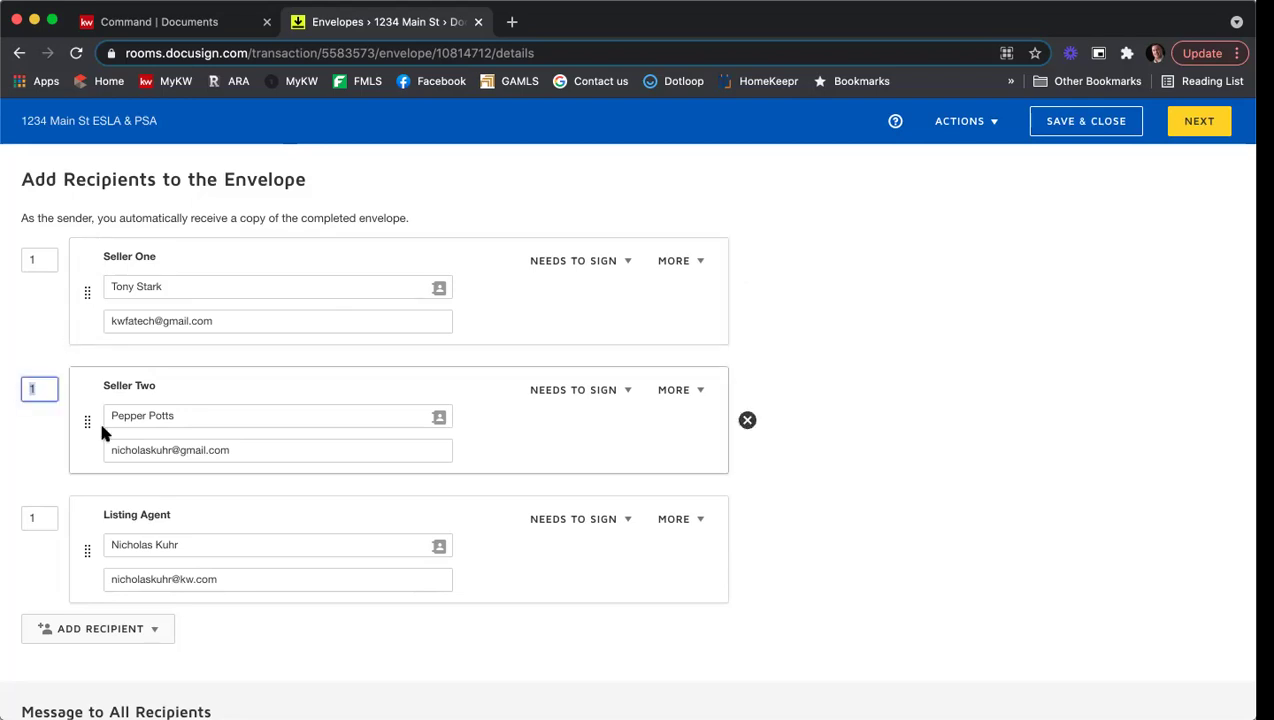
click(31, 389)
key(BackSpace)
text(2)
click(48, 337)
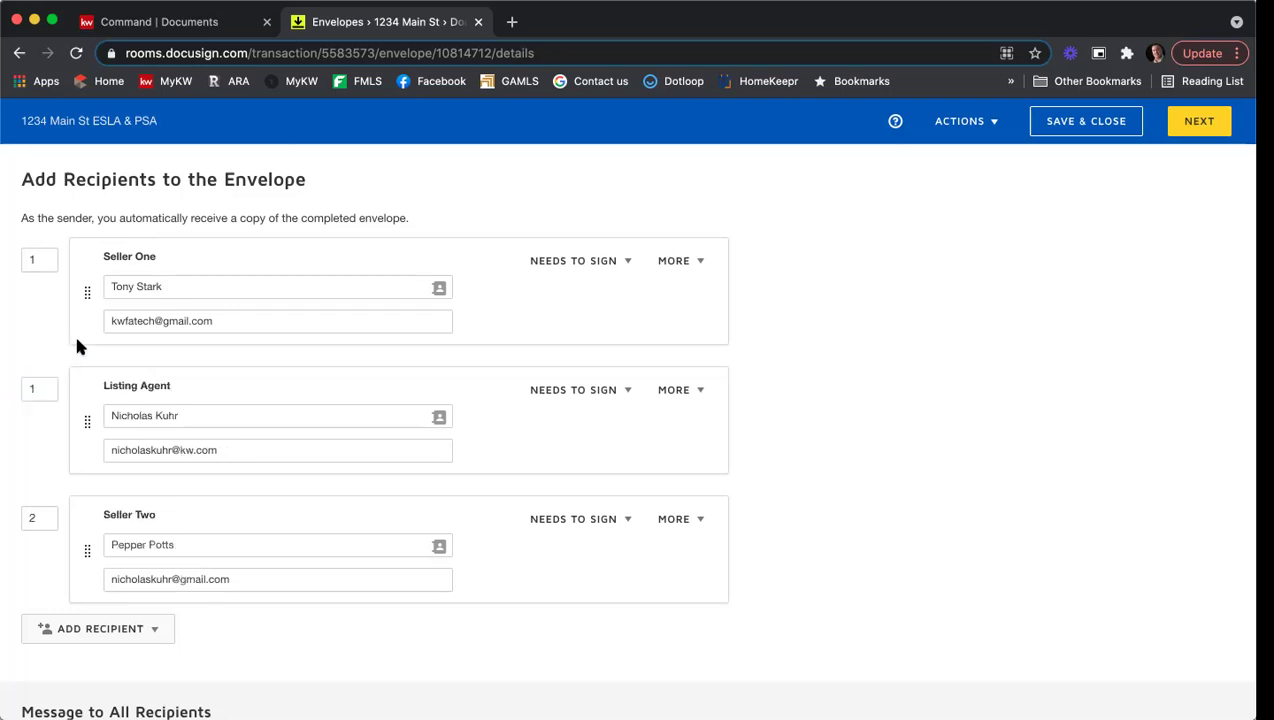
click(38, 389)
text(3)
click(57, 335)
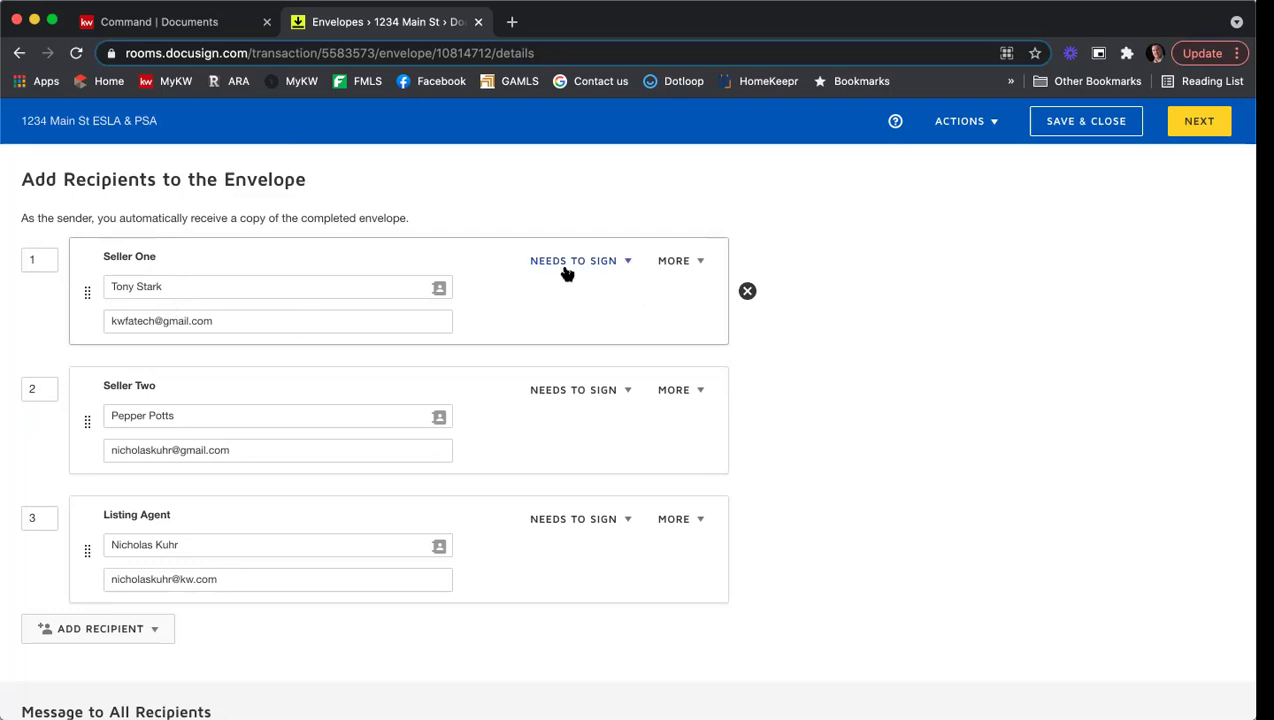
Step: Leave Seller One's Needs to Sign action unchanged and bring up their MORE options
click(628, 262)
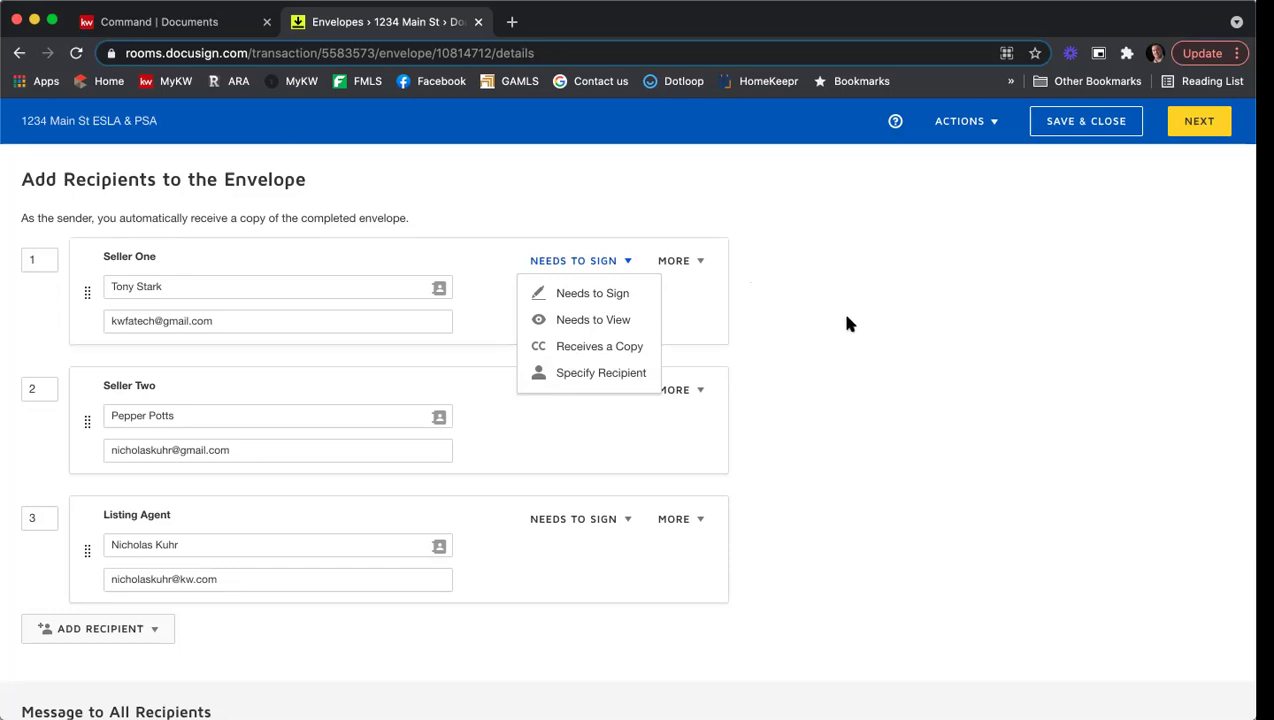
click(687, 299)
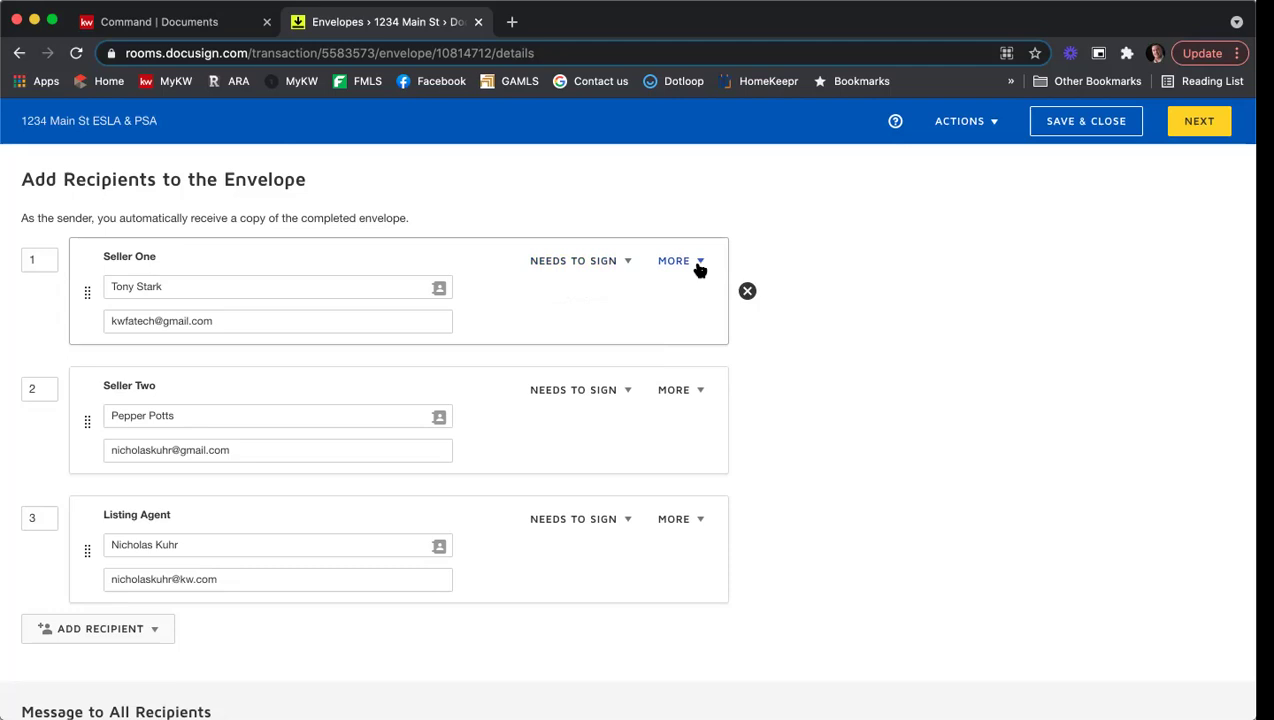
click(699, 265)
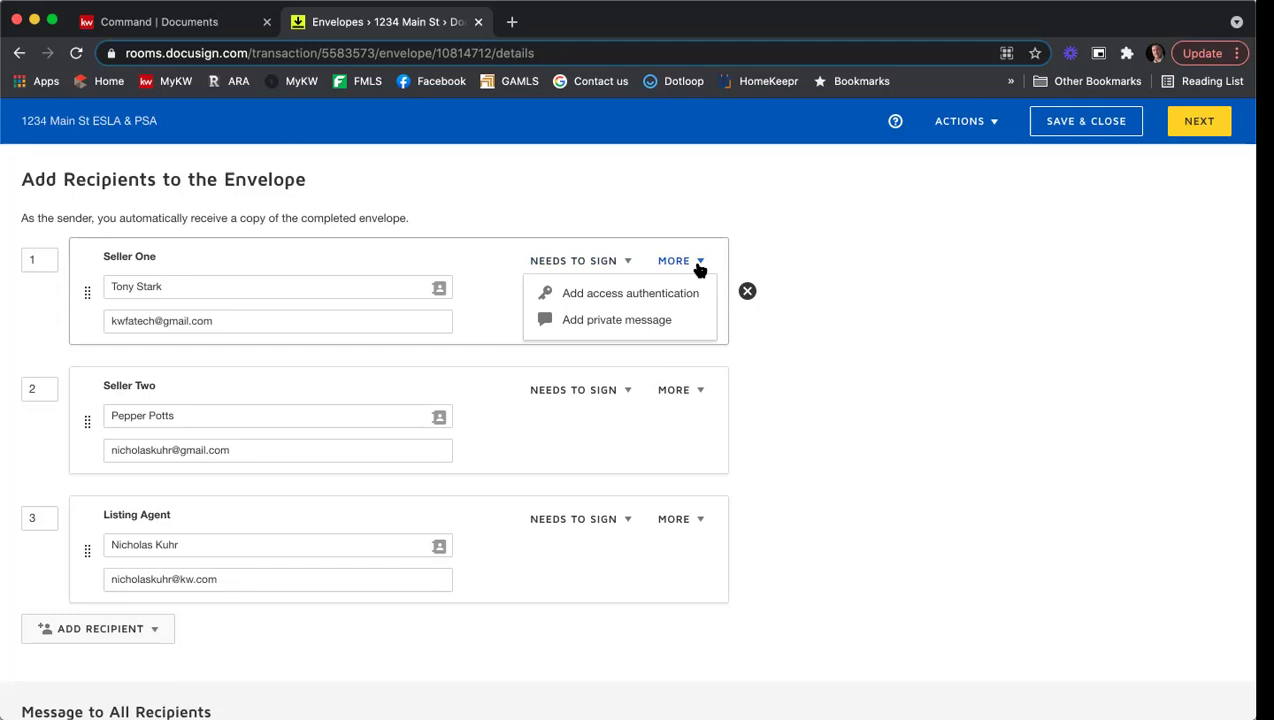
scroll(697, 267, up, 3)
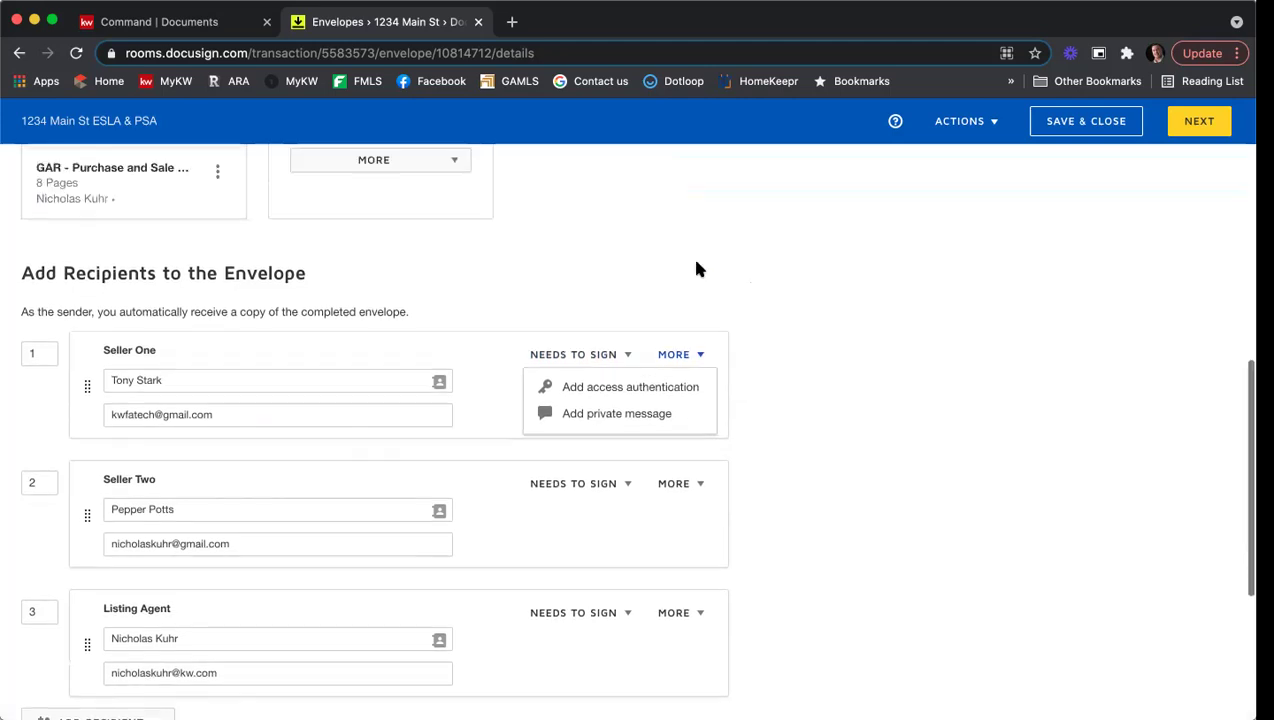
scroll(660, 364, down, 1)
Step: Add access authentication to Seller One and fill in an access code
click(615, 367)
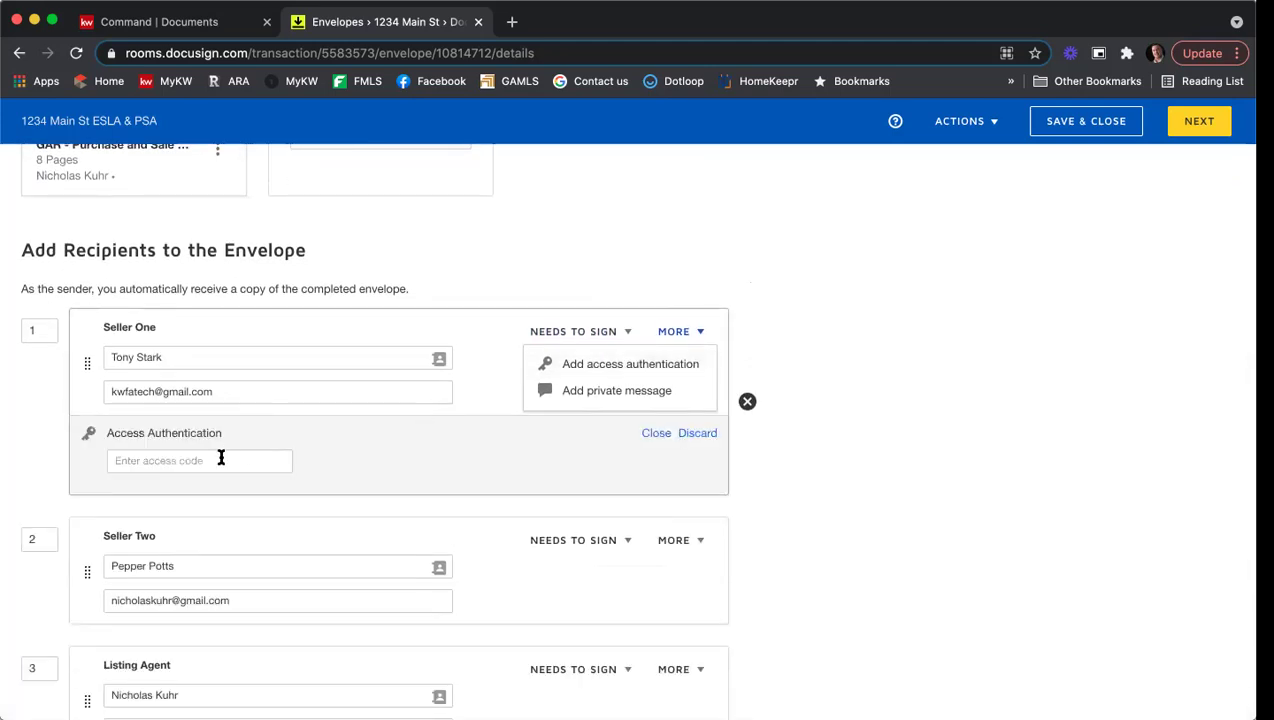
click(220, 460)
text(12345)
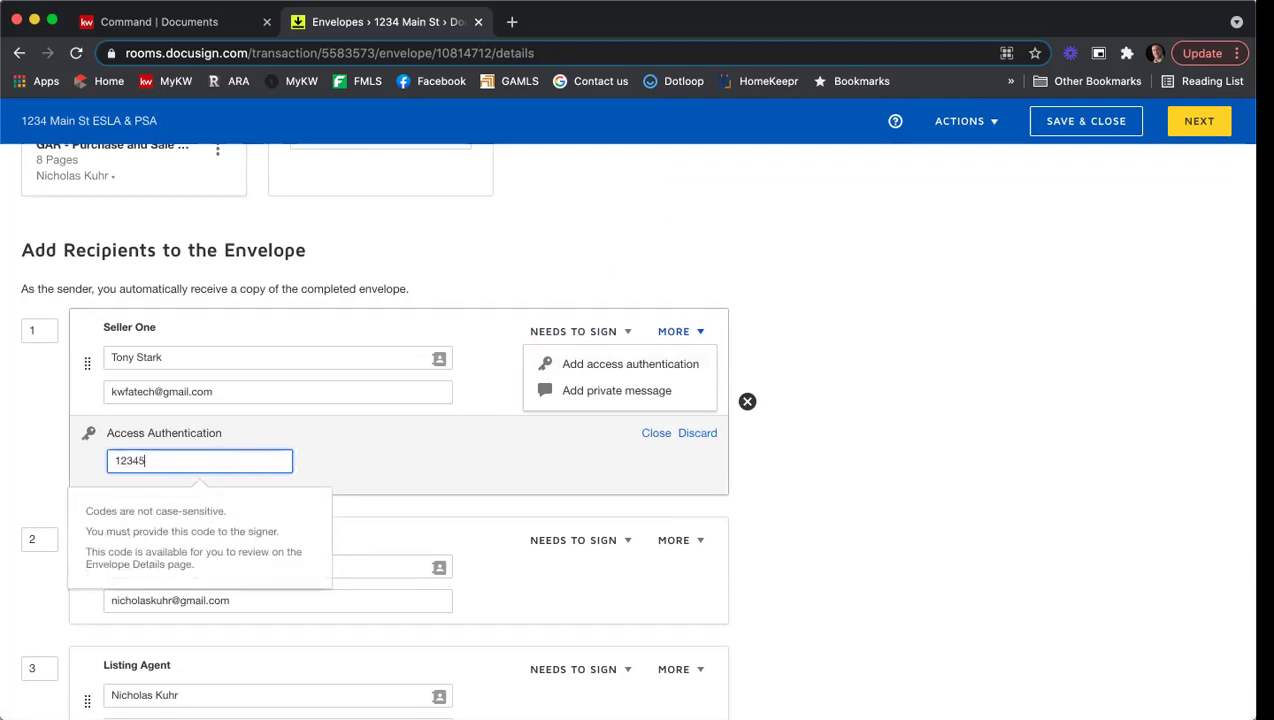
click(559, 459)
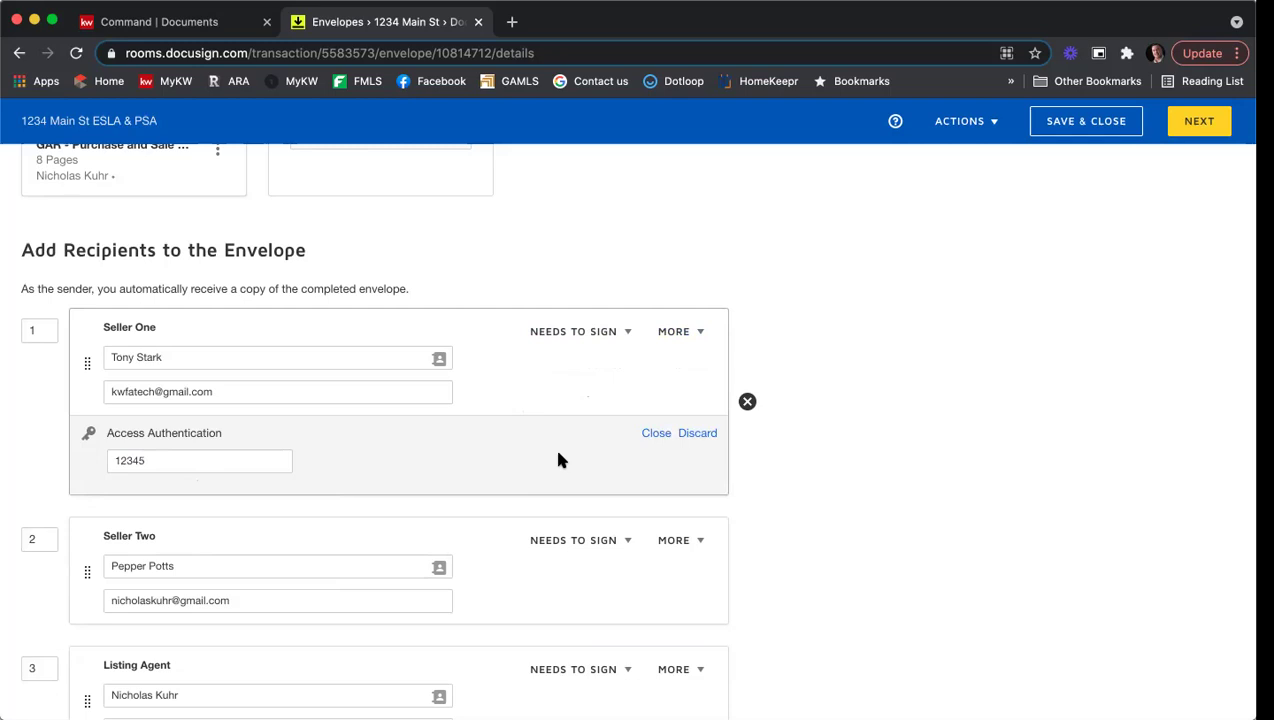
Step: Discard Seller One's access authentication and add a private message section instead
click(700, 433)
click(672, 336)
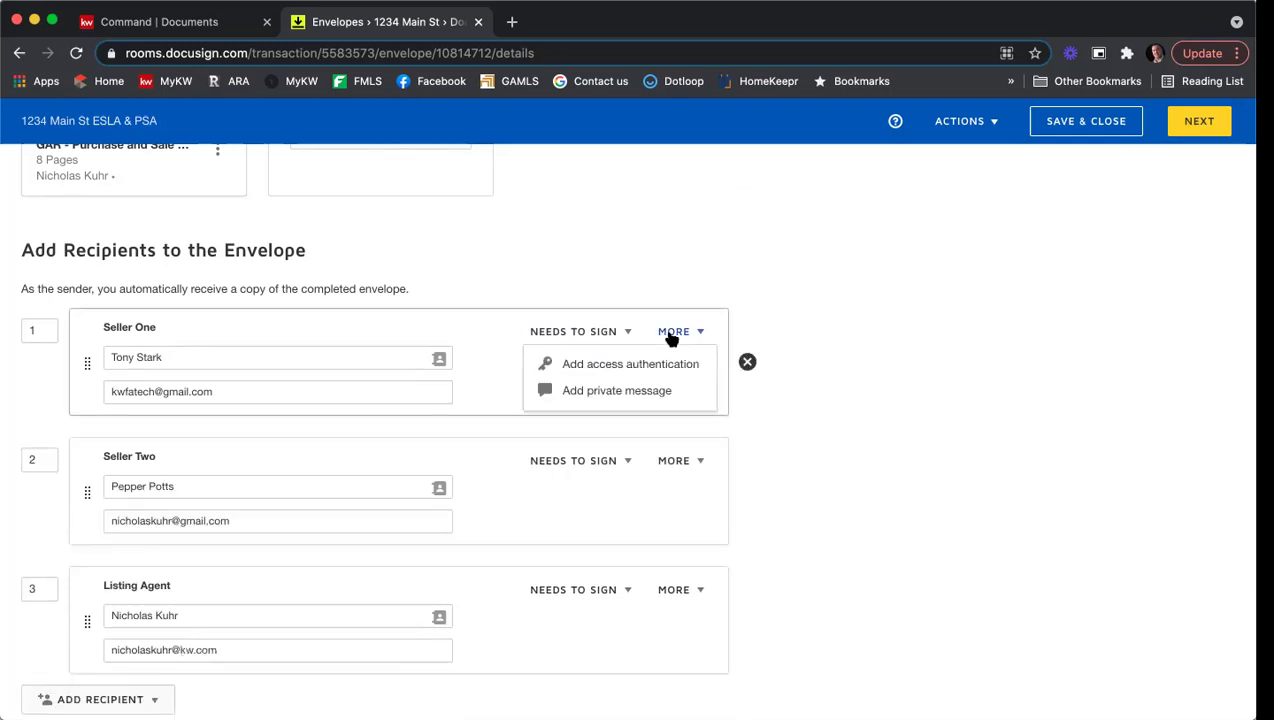
click(659, 392)
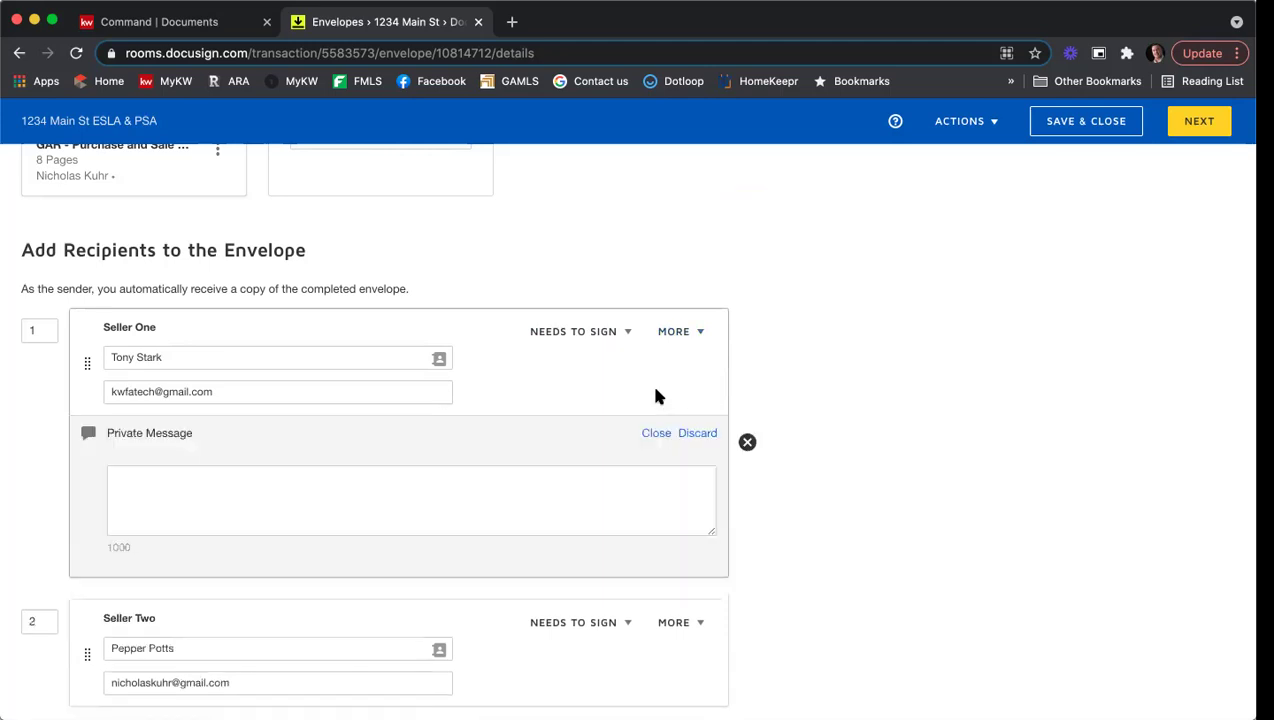
Step: Write Seller One's private message: greeting, 'Please be sure to fill in the disclosures.', thank-you sign-off
click(631, 479)
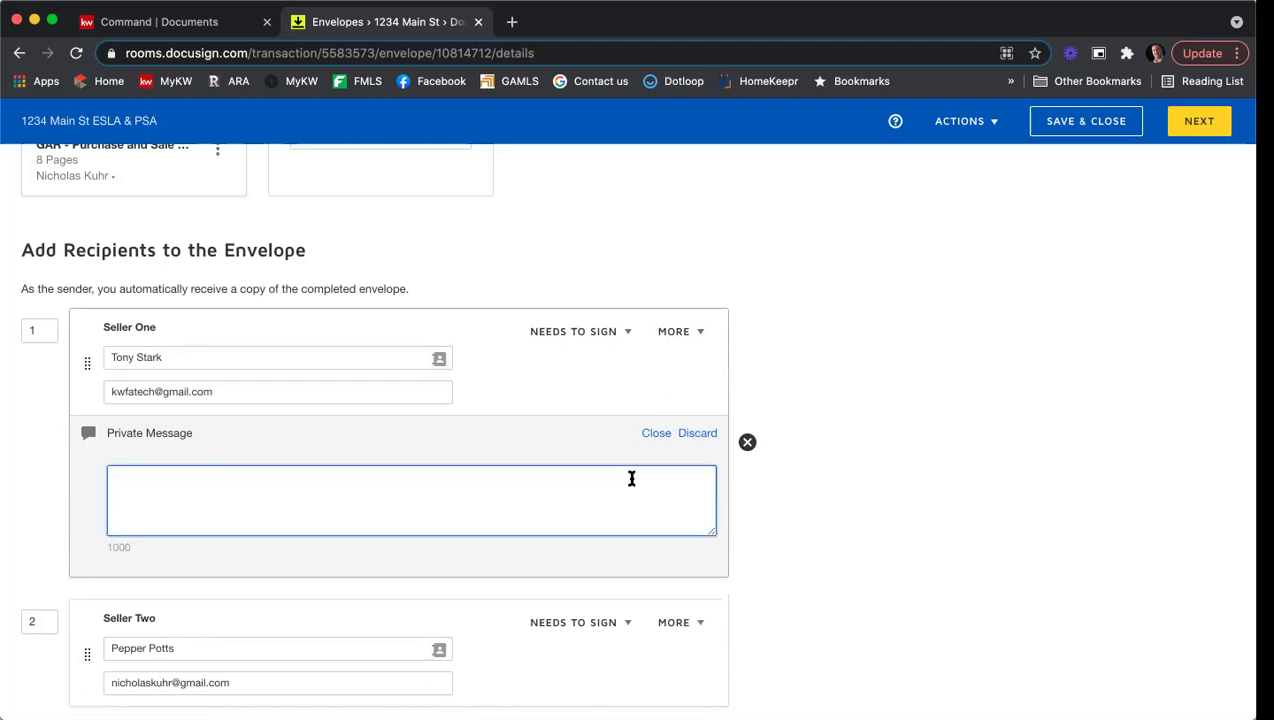
text(Hi Tony,)
key(Return)
text(Please be sure to fillin t)
key(BackSpace)
key(BackSpace)
key(BackSpace)
text(in the disclosures.)
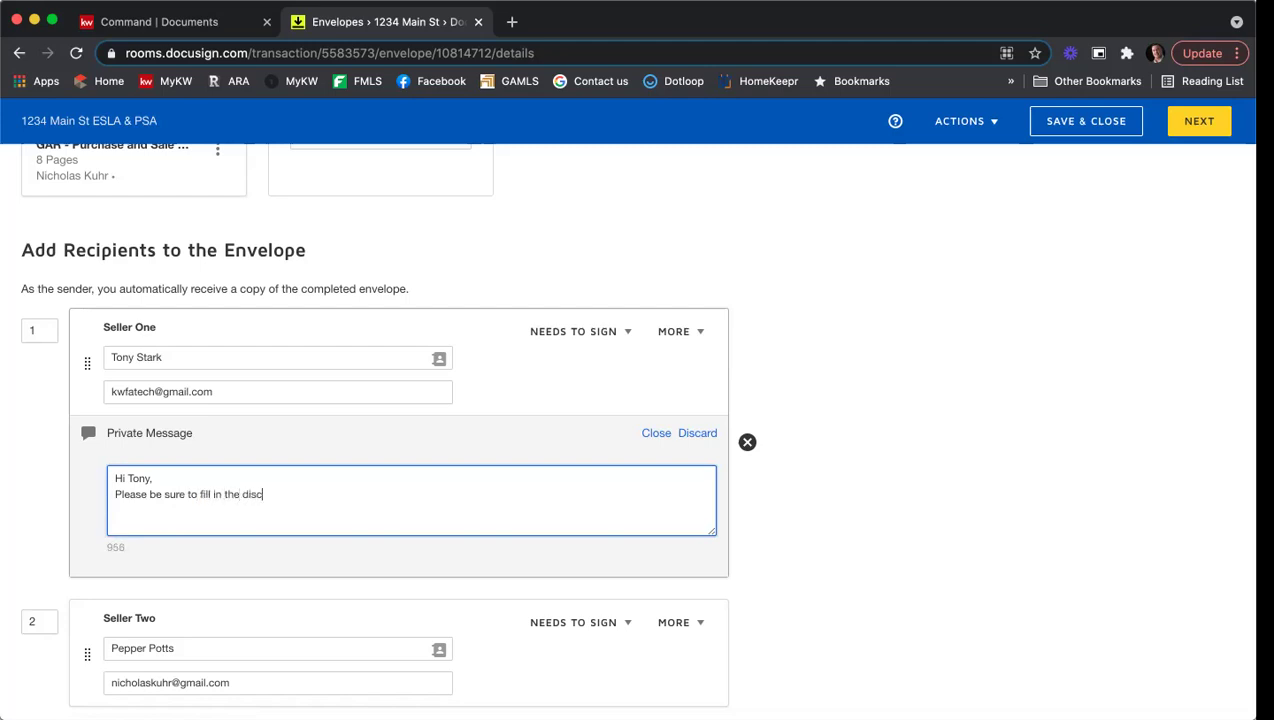
key(Return)
key(Return)
text(Thank you,)
key(Return)
text(Nick)
click(1012, 396)
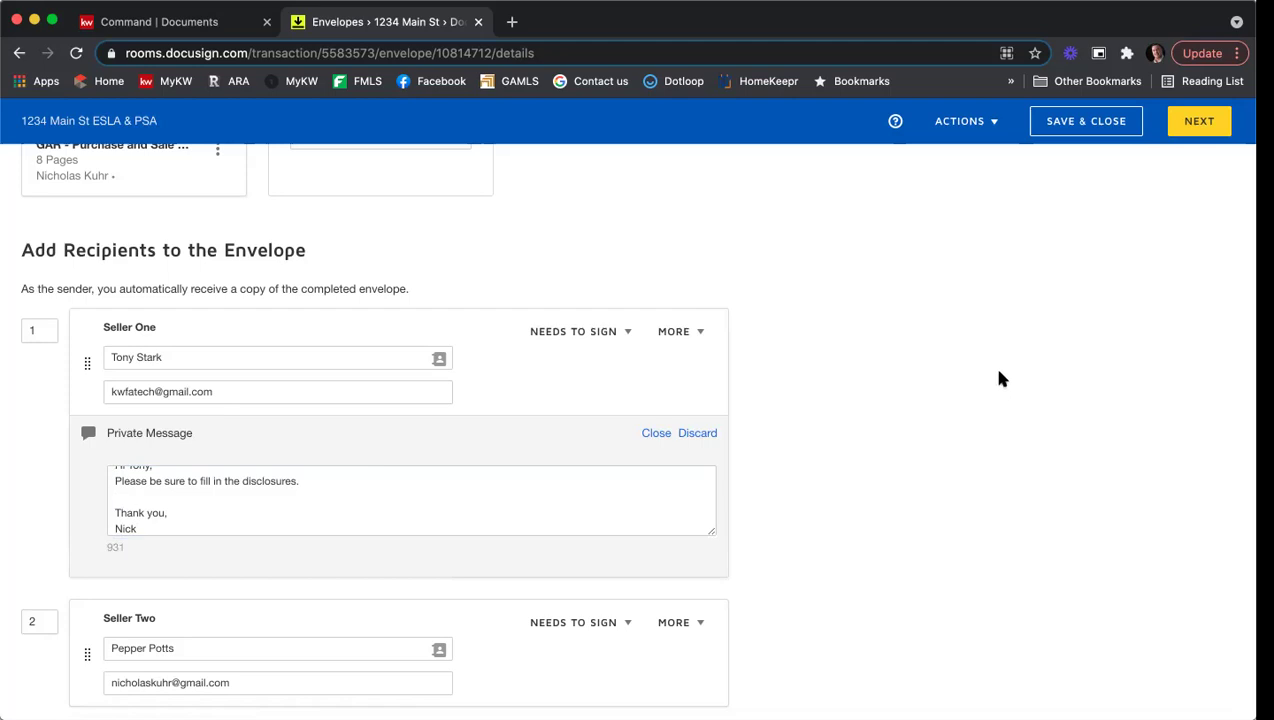
scroll(999, 373, down, 2)
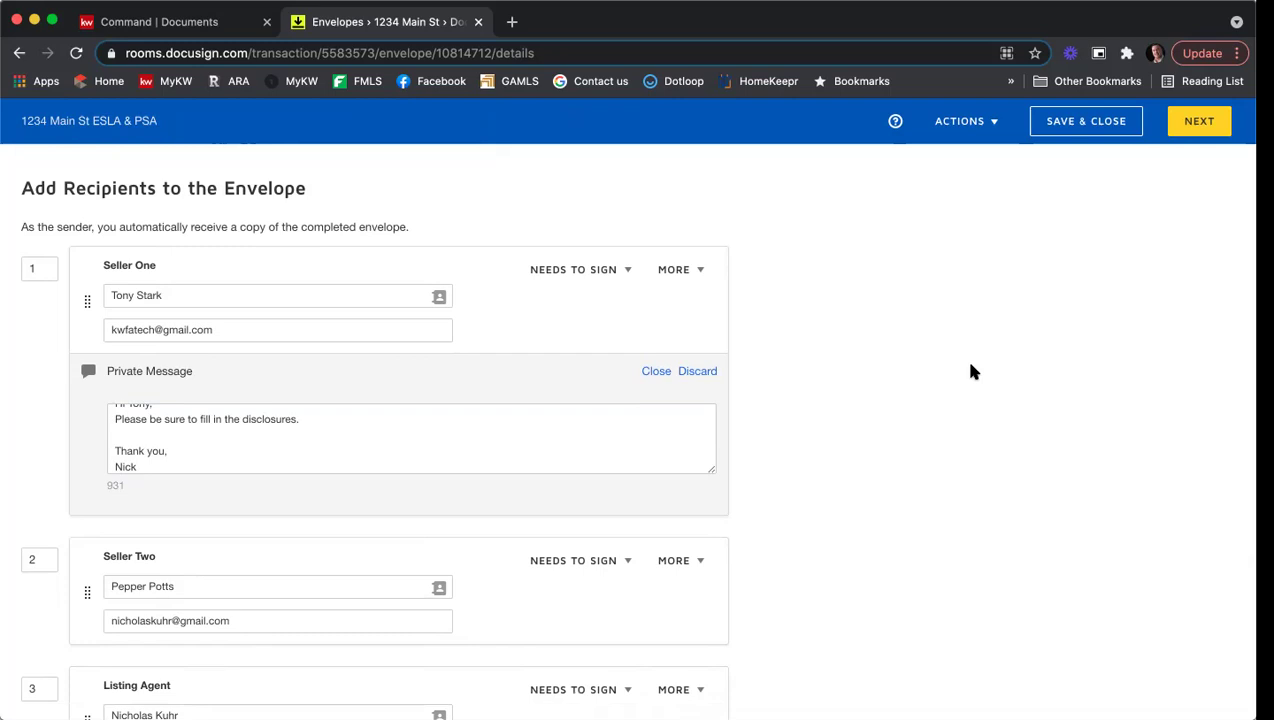
scroll(970, 368, down, 1)
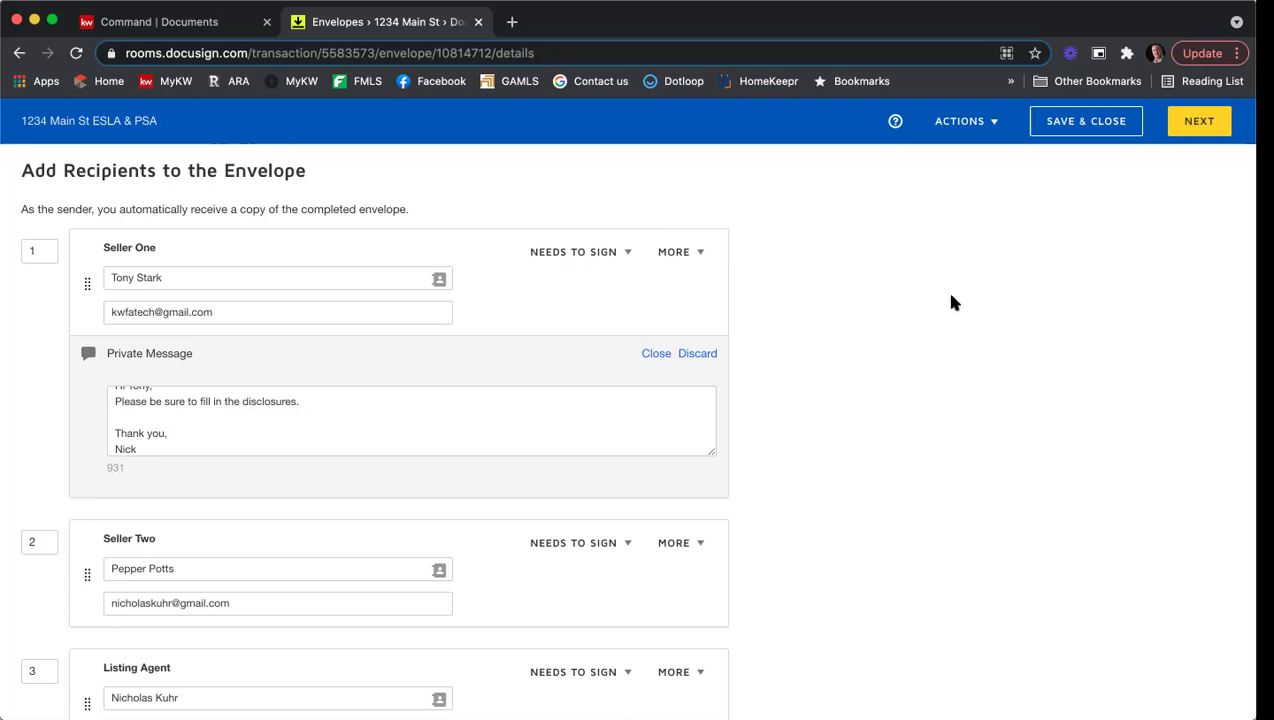
scroll(958, 288, down, 5)
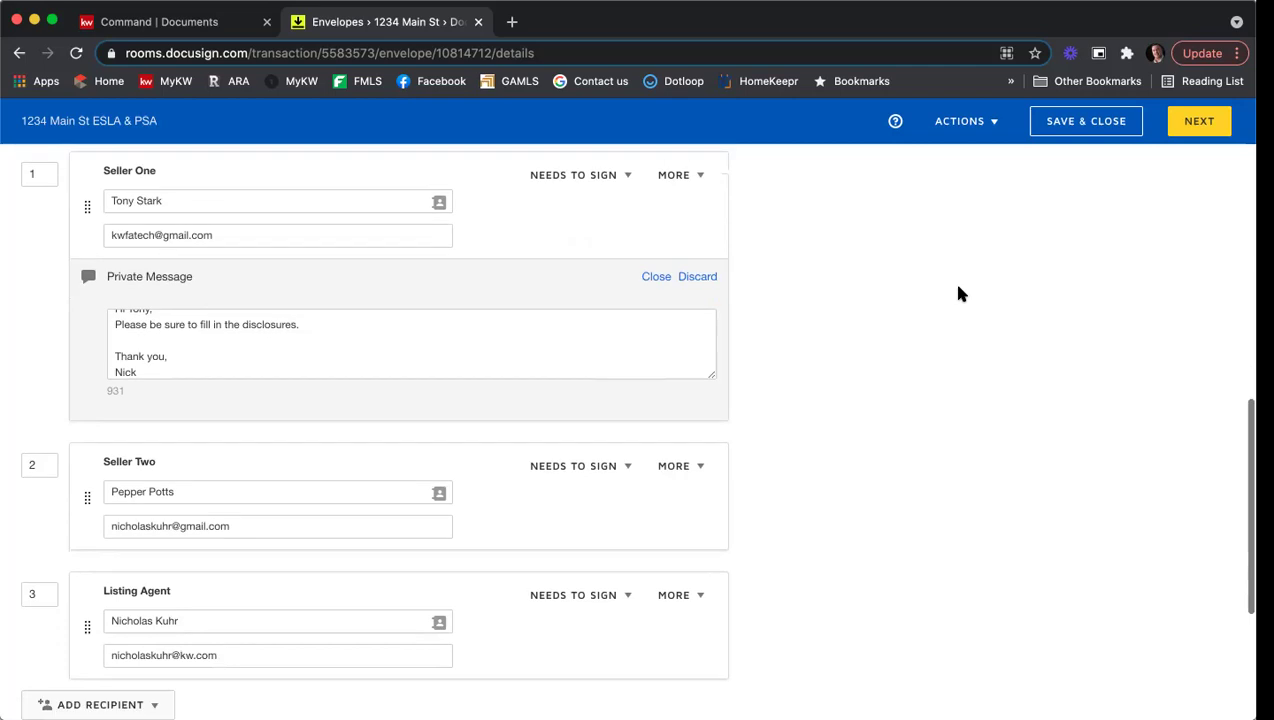
scroll(958, 293, down, 2)
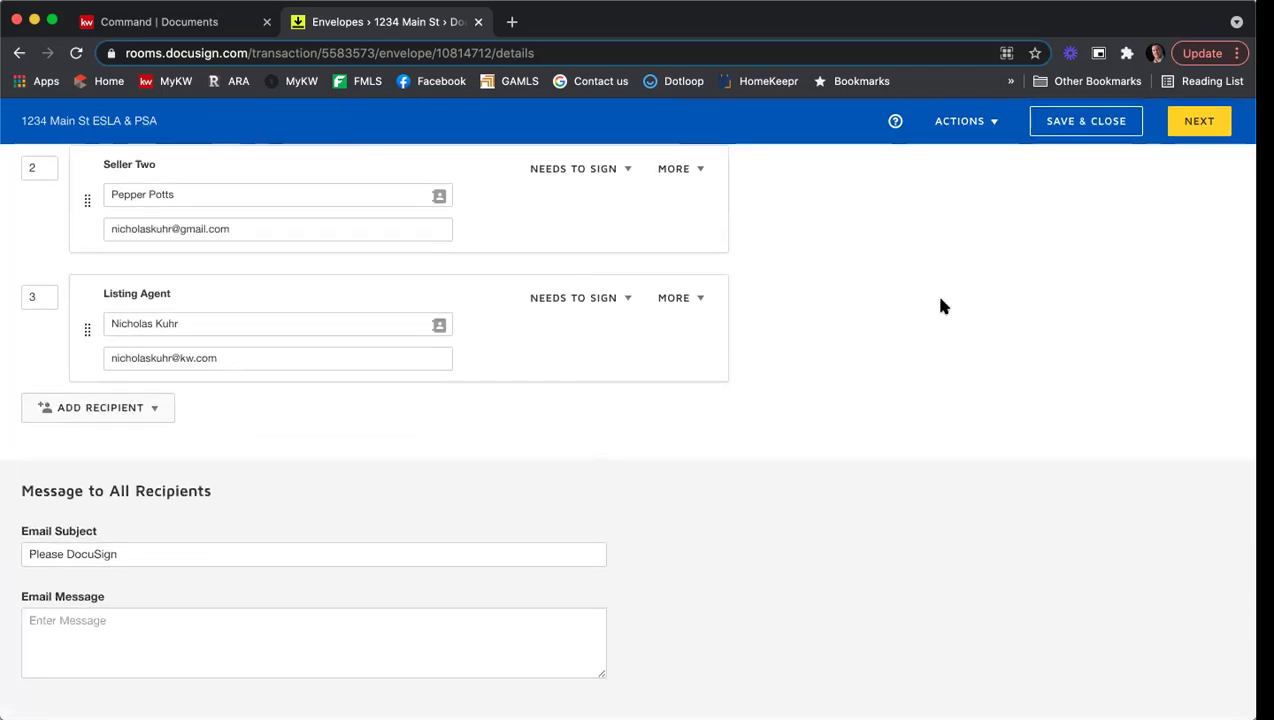
Step: Append '- 1234 Main St - ESLA & PSA' to the subject and write the review-and-e-sign message
click(253, 557)
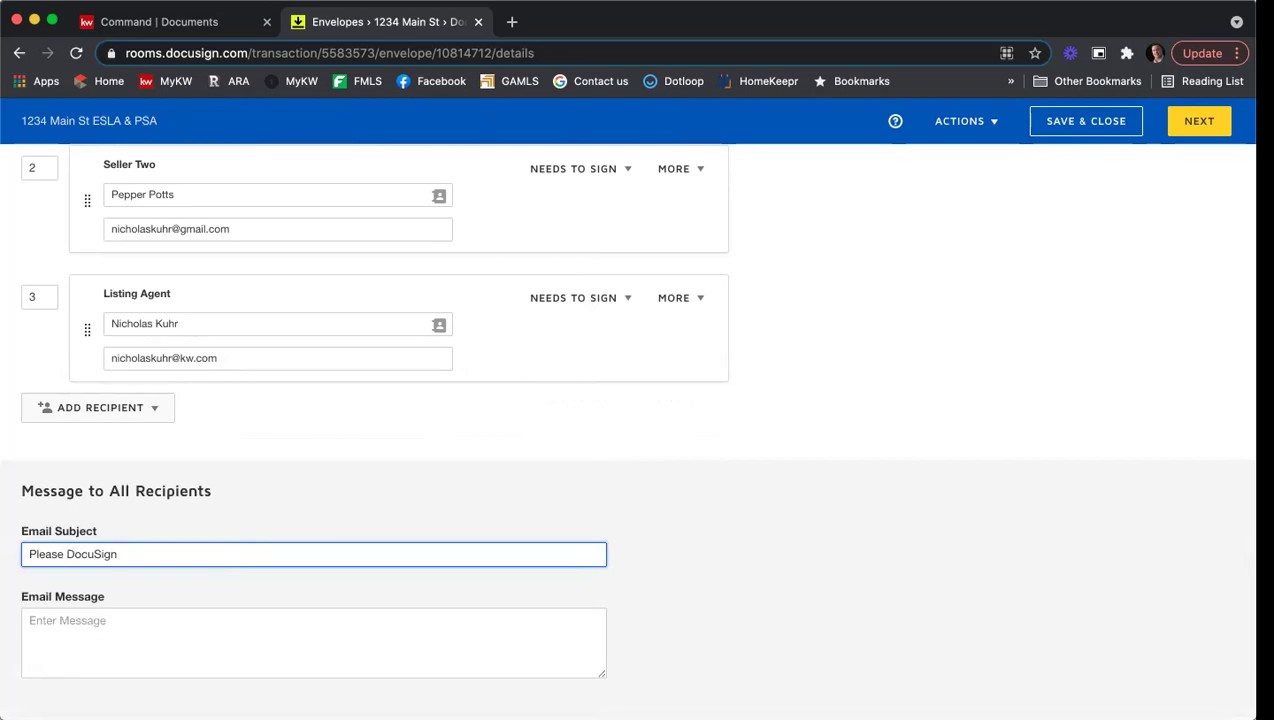
text(- 1234 Main St - ESLA & PSA)
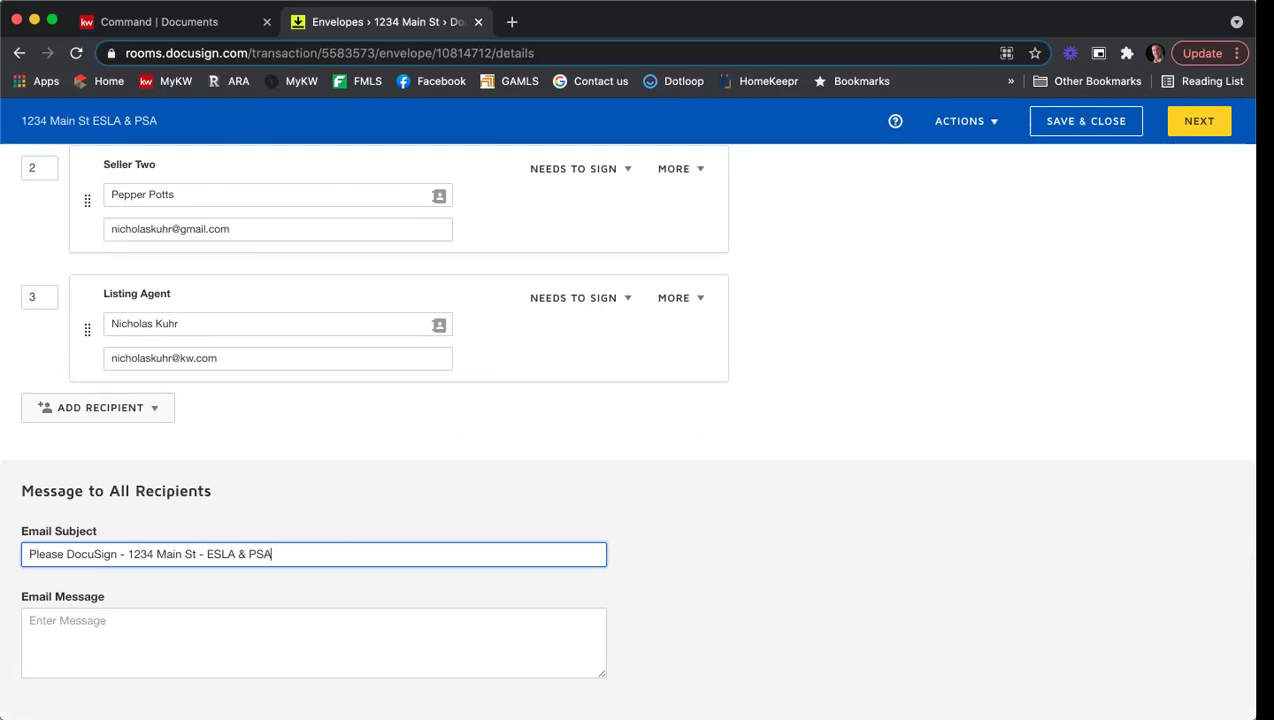
click(268, 627)
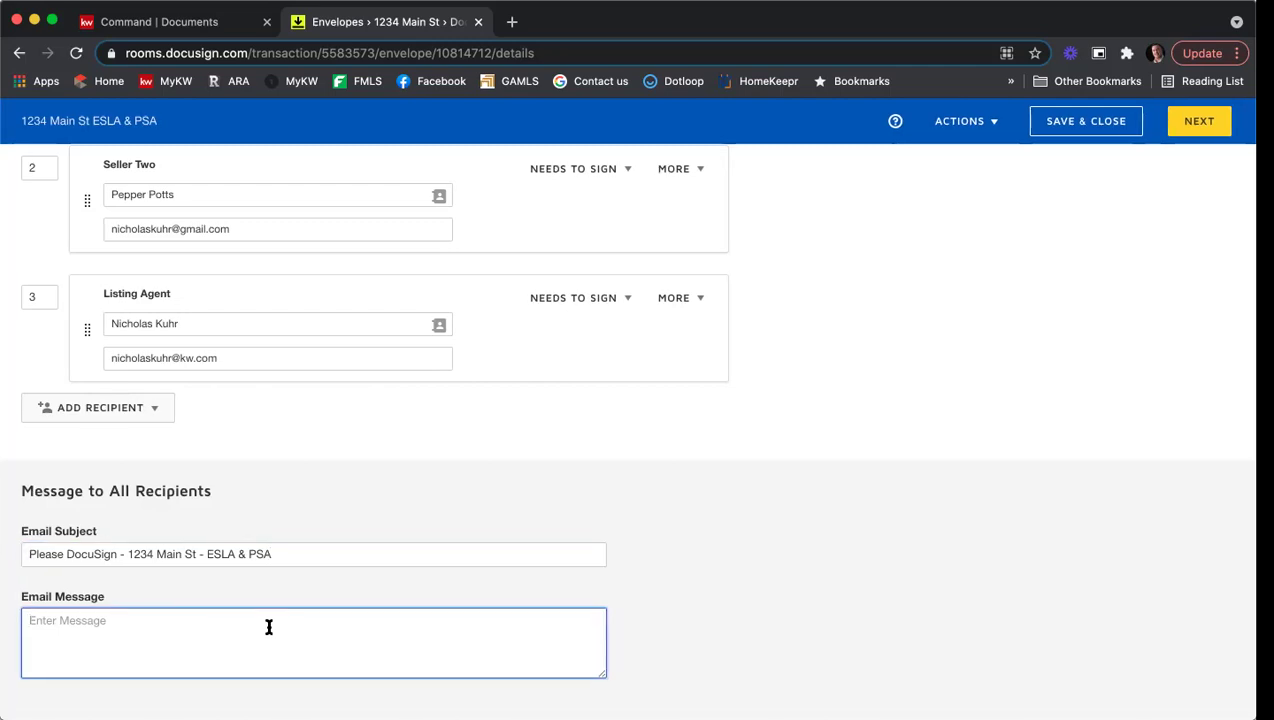
text(Hi Tony & Pepper,)
key(Return)
text(Pl)
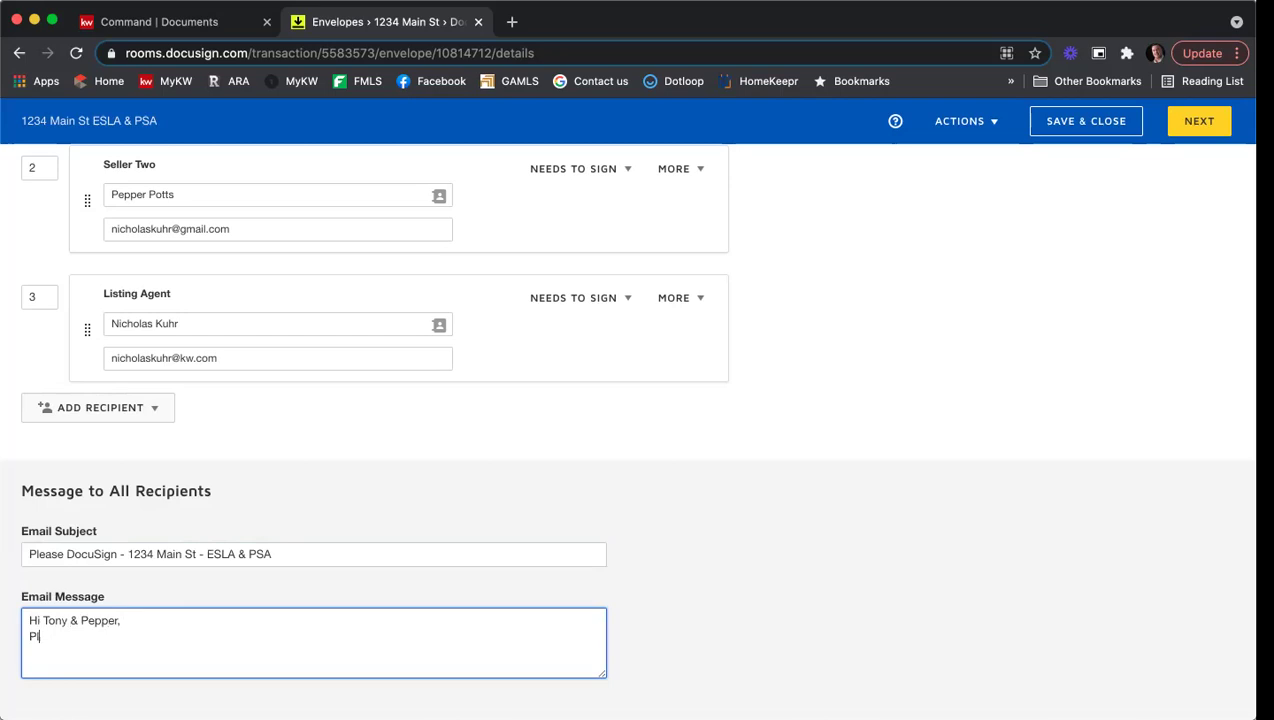
text(ease review and s)
text(-sign the for)
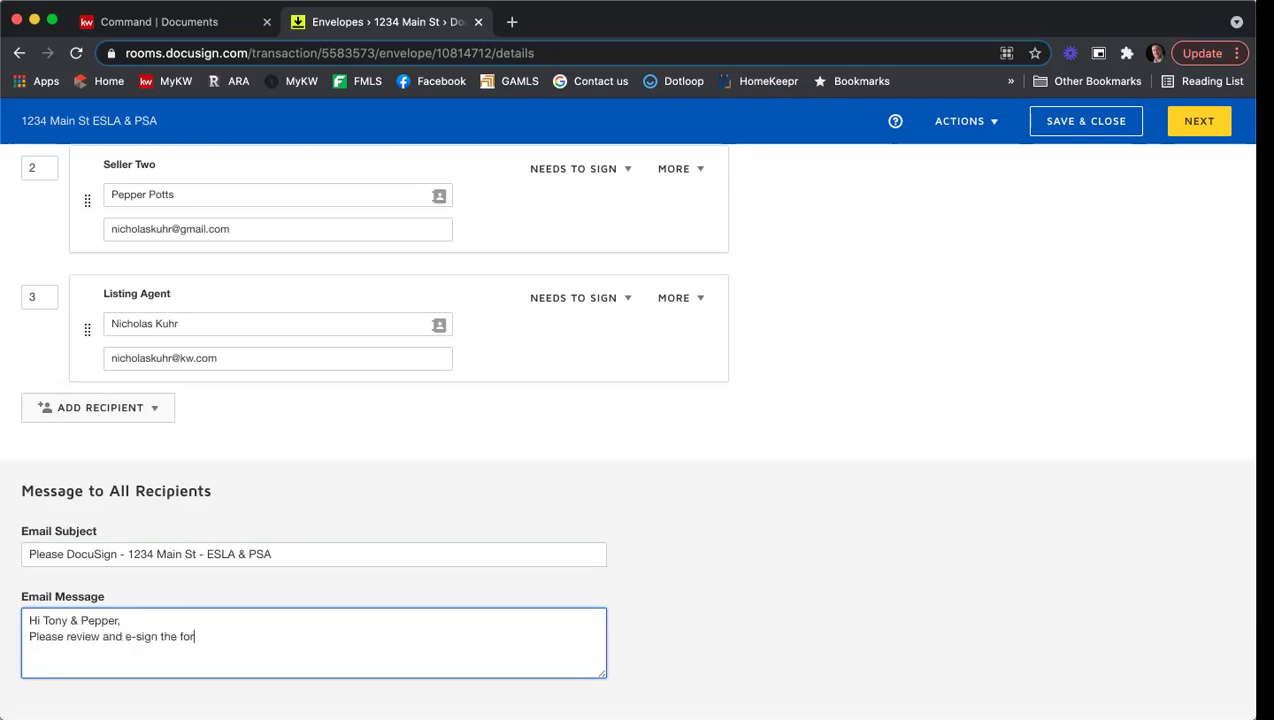
text(ms.  Please let me know what questi)
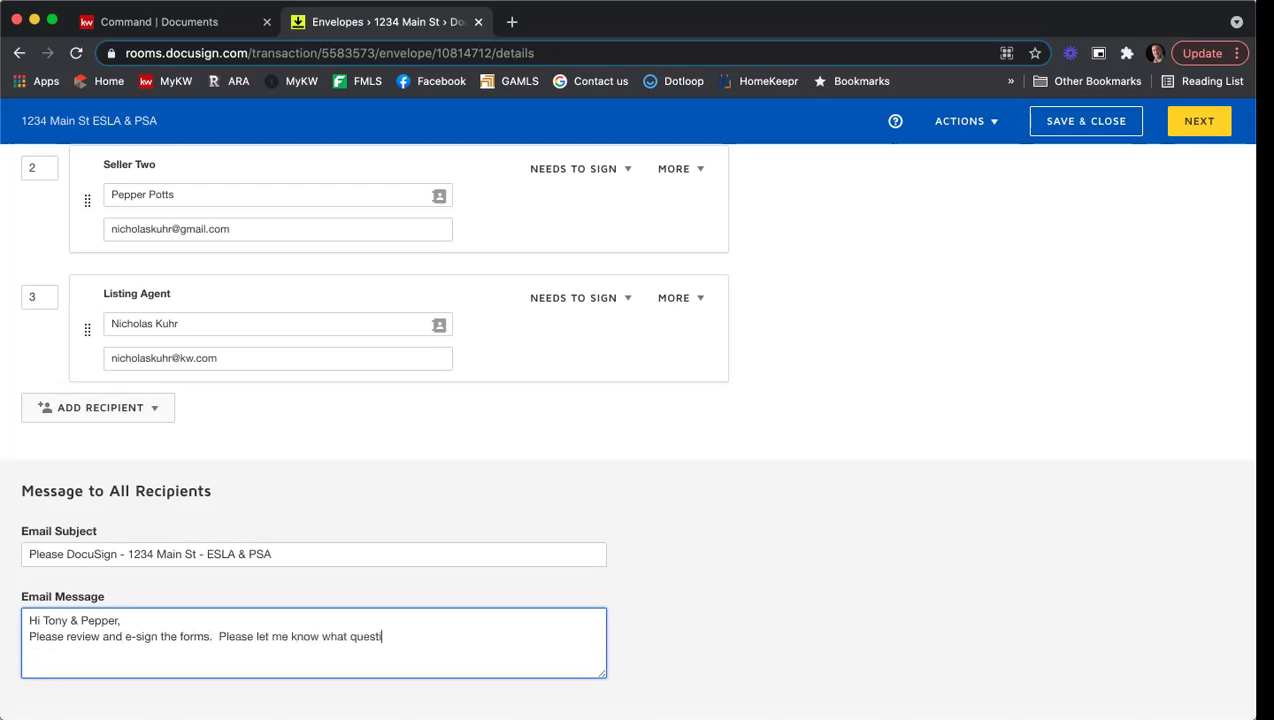
text(ons you have.)
key(Return)
key(Return)
text(Thank you,)
key(Return)
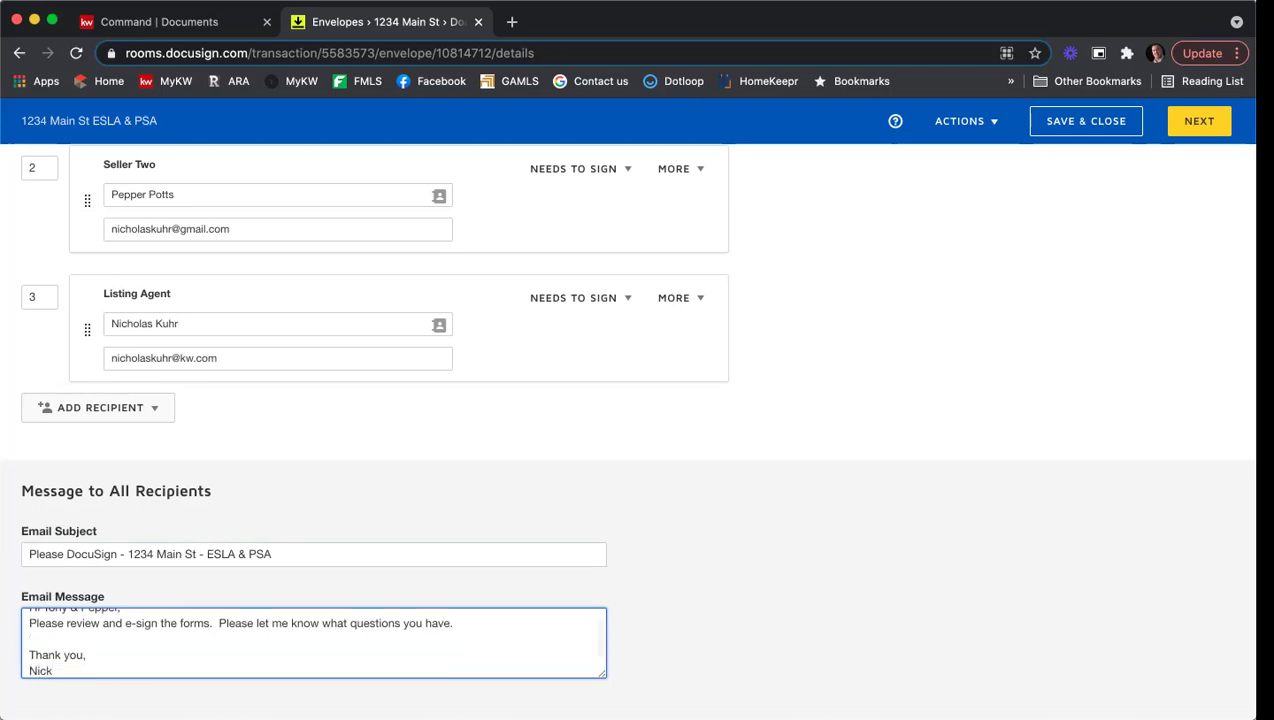
click(845, 536)
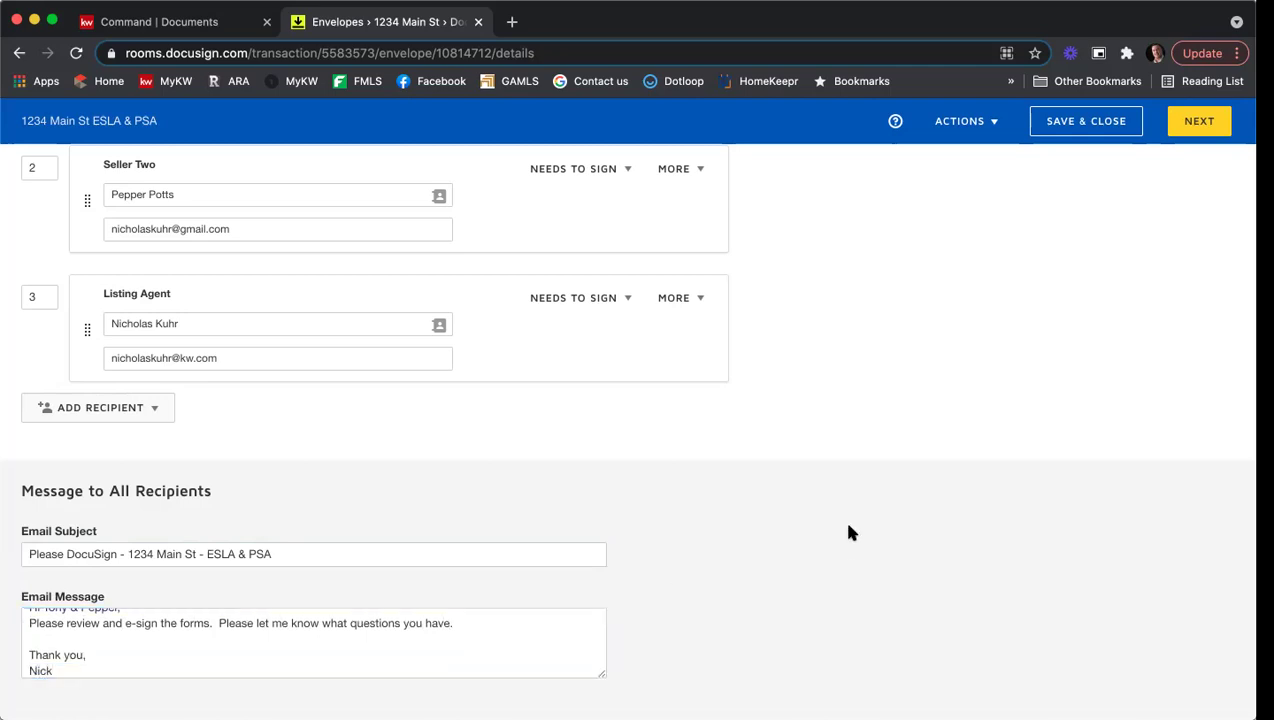
Step: Review the envelope details, documents and recipients, then proceed to the Add Fields page
scroll(852, 525, up, 2)
scroll(856, 525, up, 15)
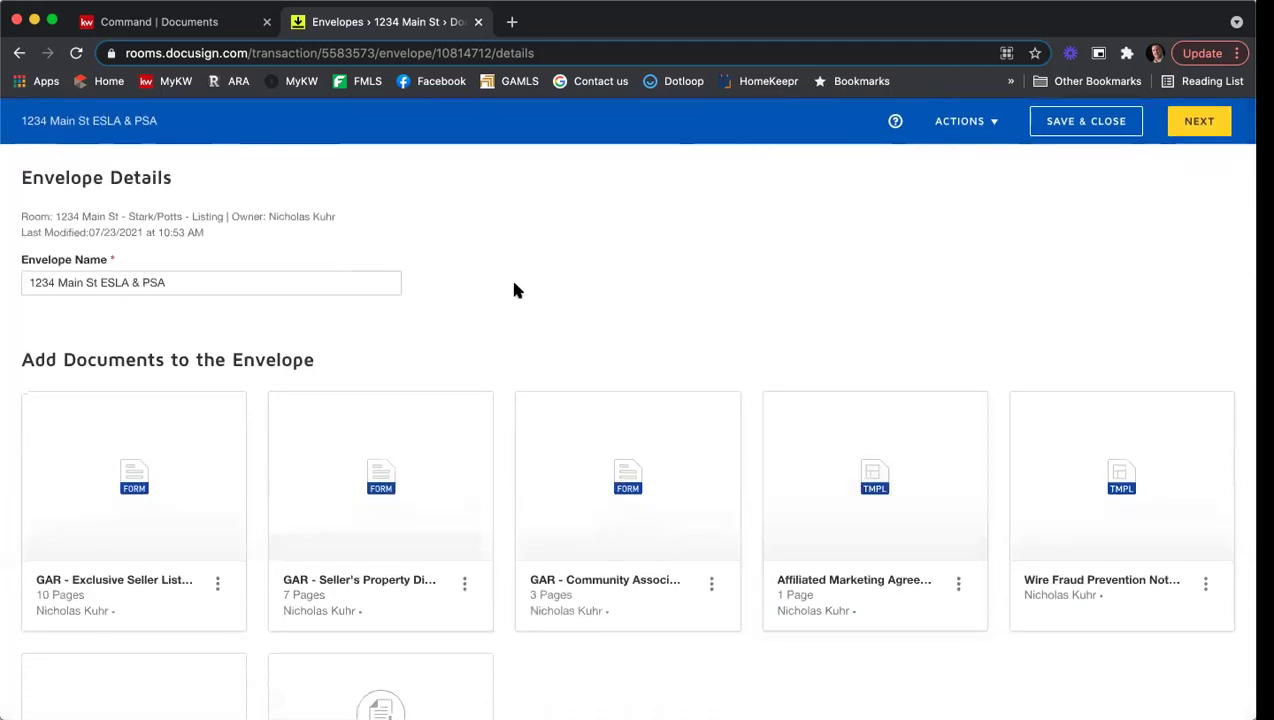
scroll(583, 330, down, 3)
scroll(610, 360, down, 10)
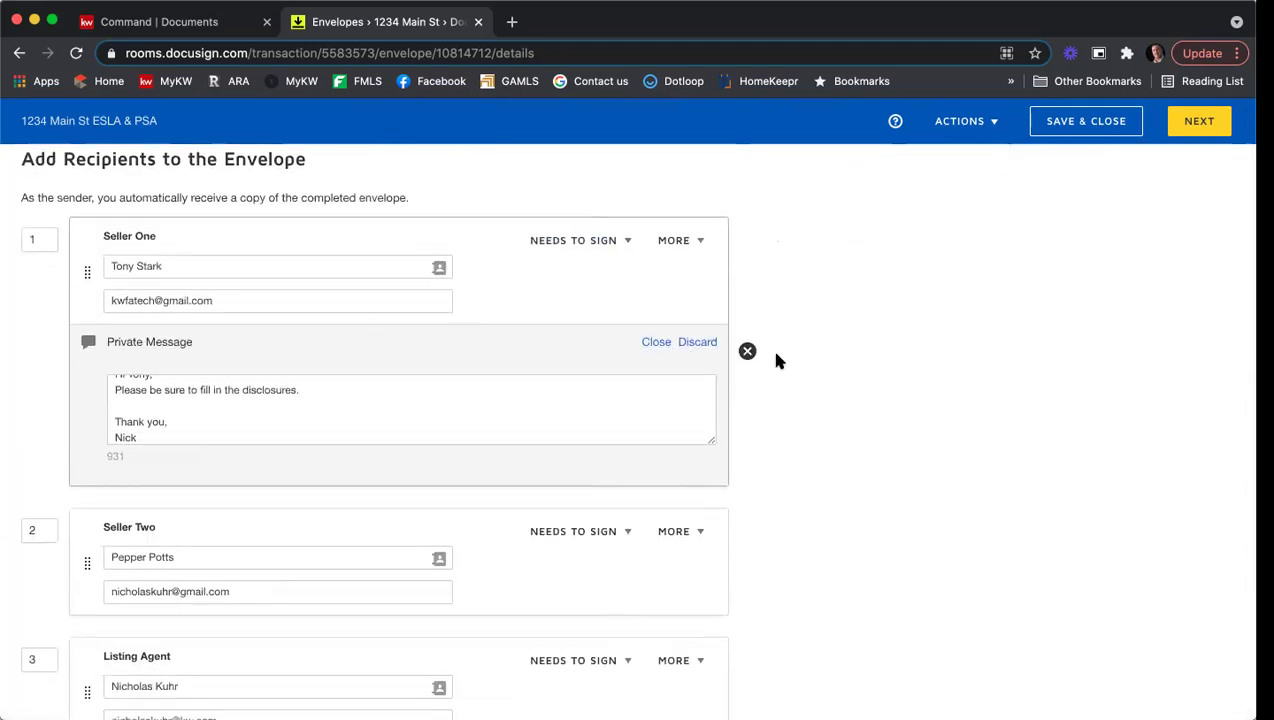
scroll(790, 358, down, 5)
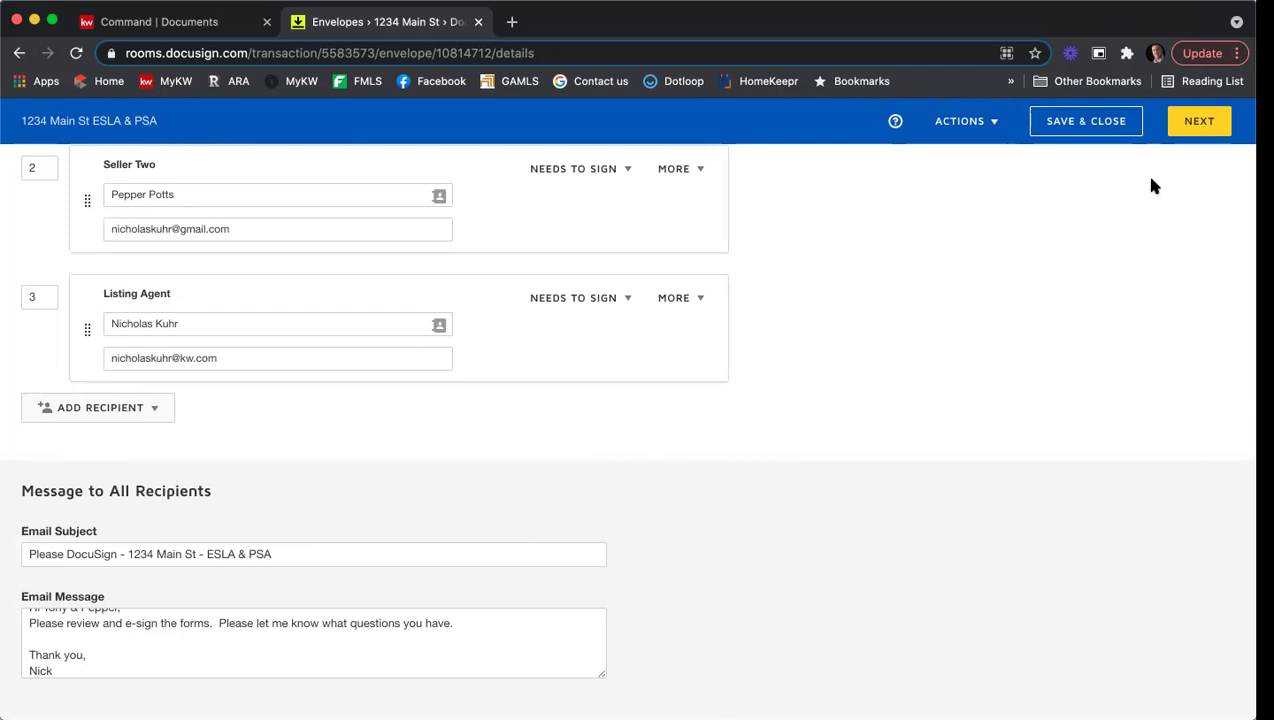
click(1182, 130)
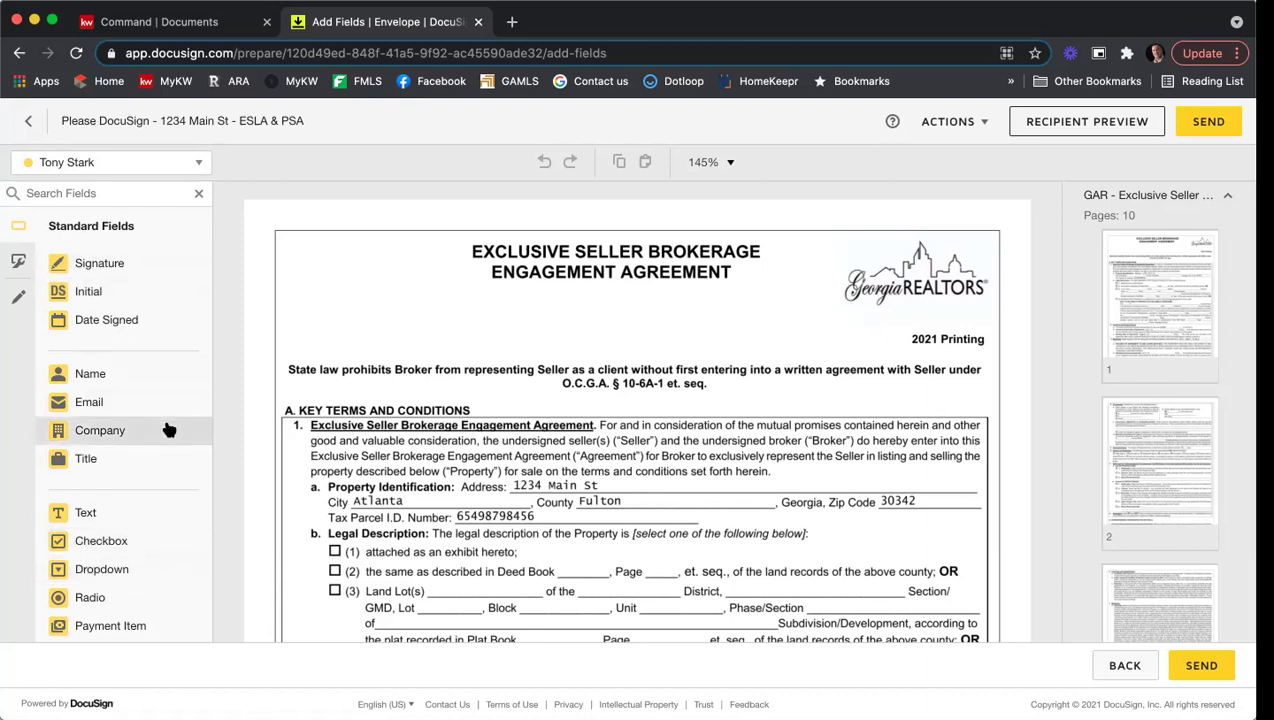
Step: Show the three envelope recipients available for field placement
click(200, 165)
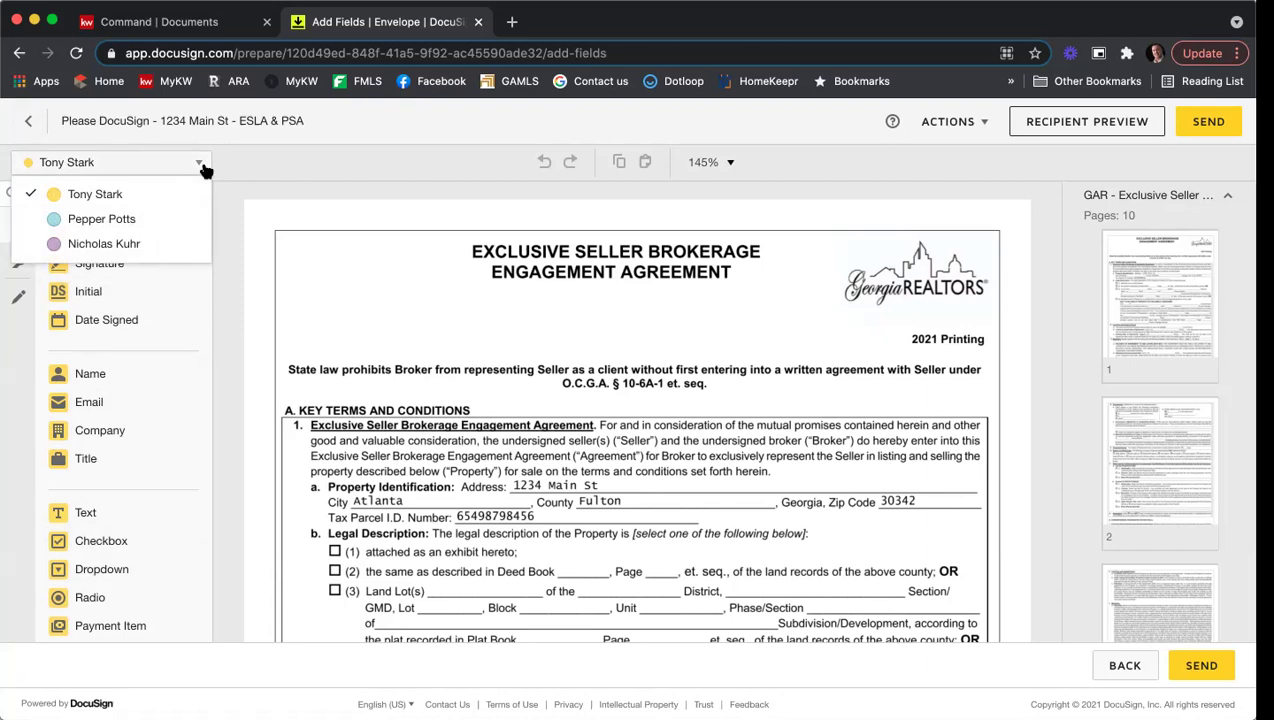
click(146, 224)
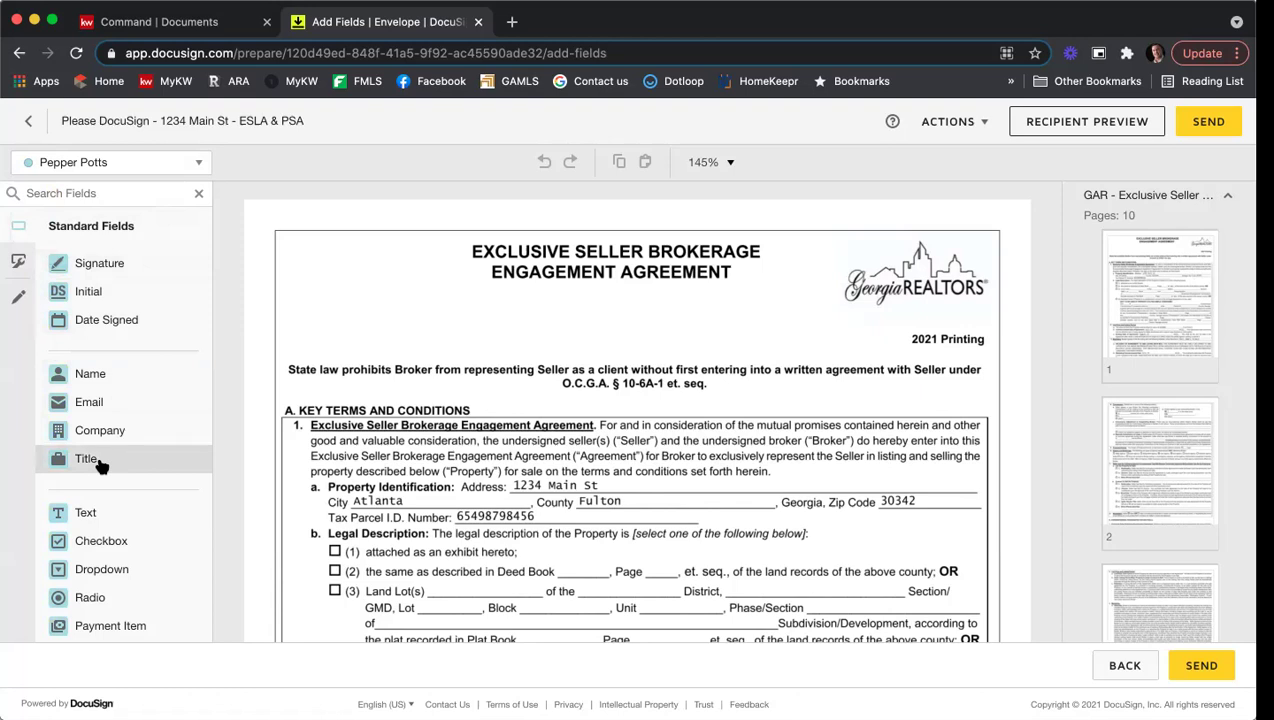
click(156, 165)
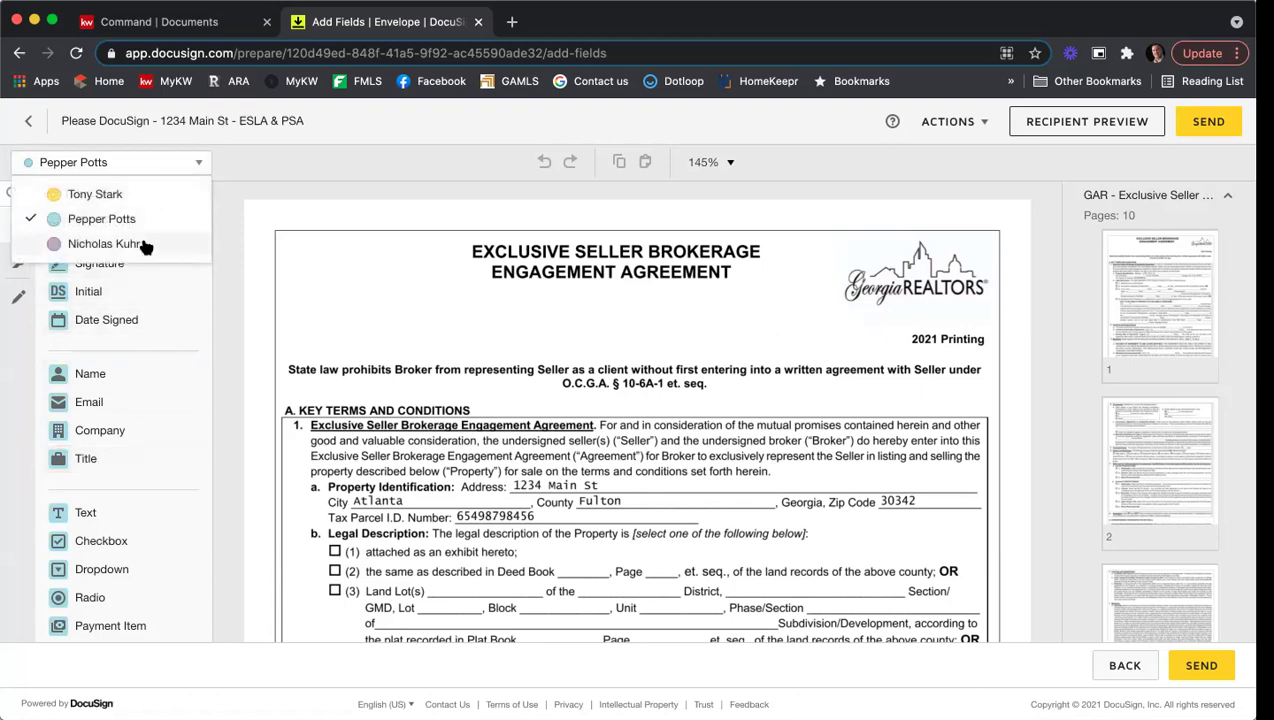
click(145, 245)
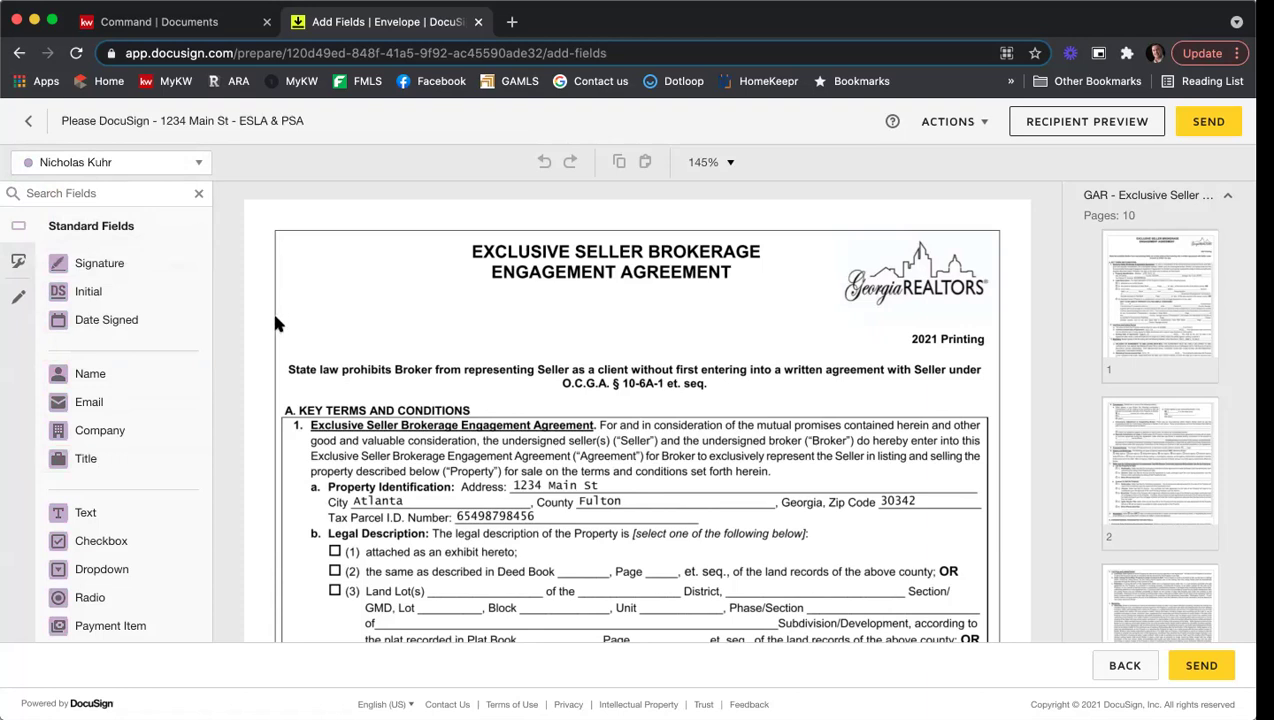
click(193, 165)
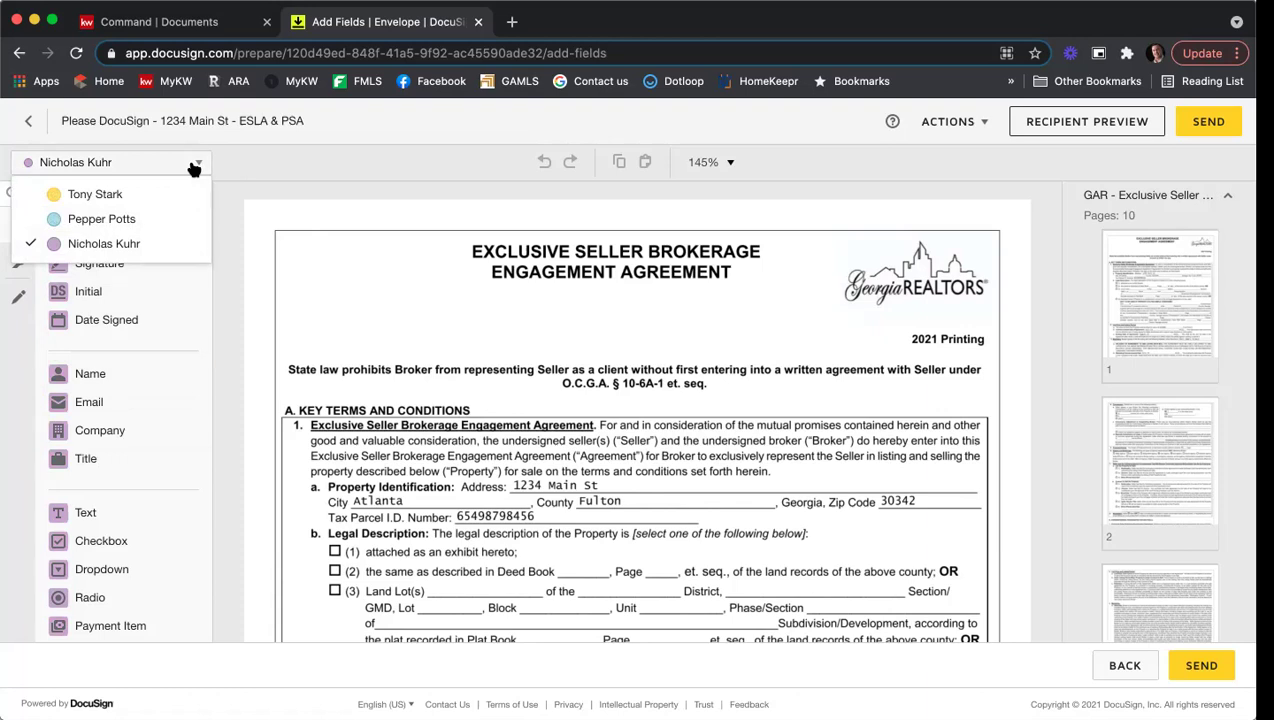
click(124, 192)
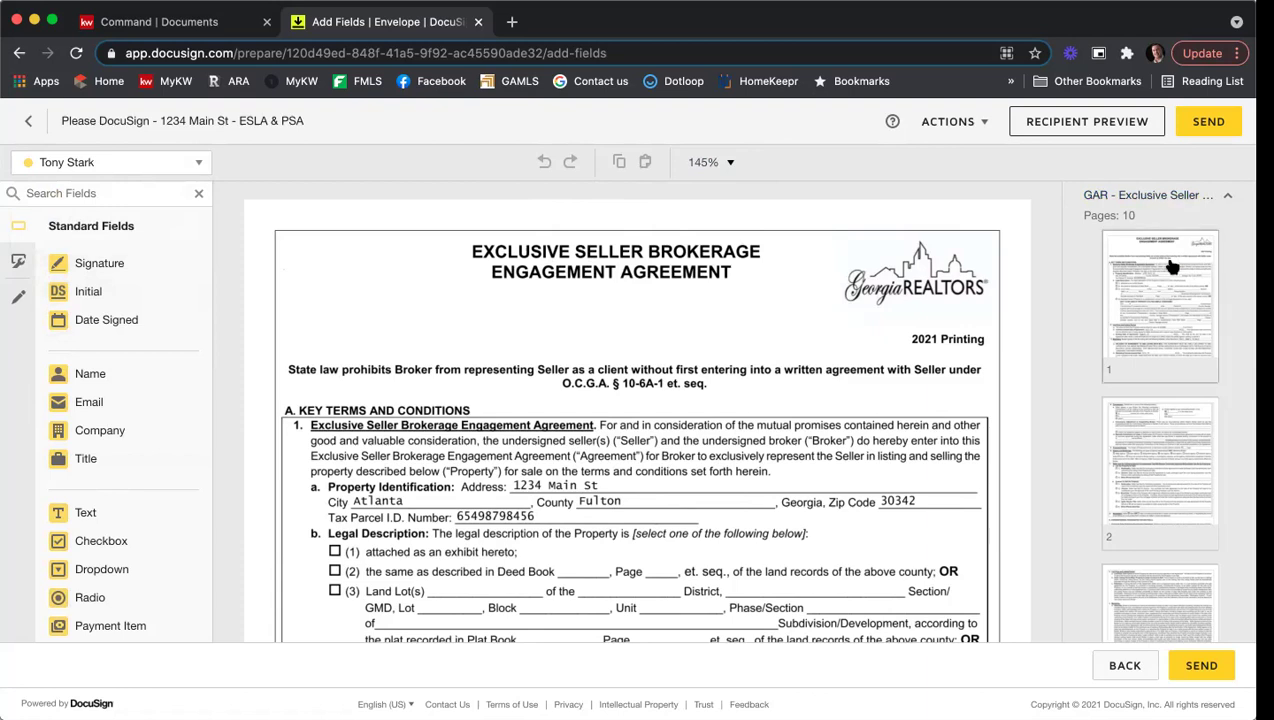
Step: Collapse the Exclusive Seller agreement to list all six envelope documents
scroll(1168, 264, down, 1)
scroll(1168, 264, up, 1)
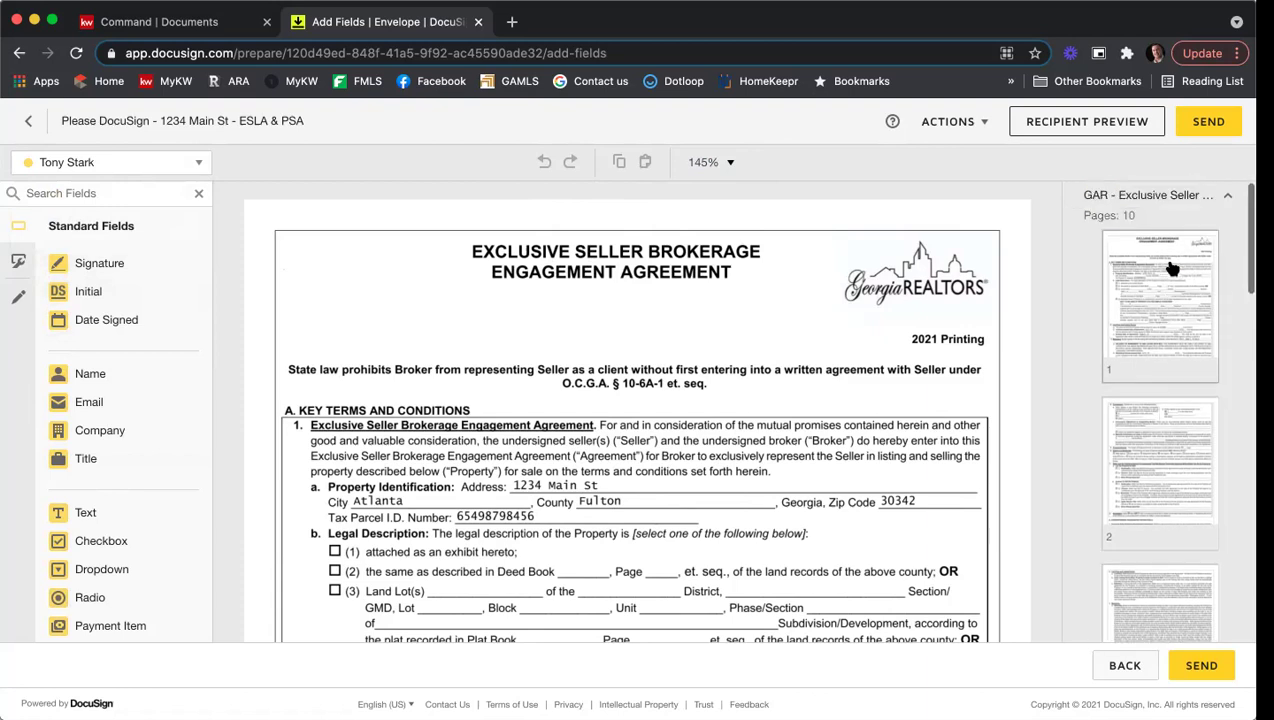
click(1155, 200)
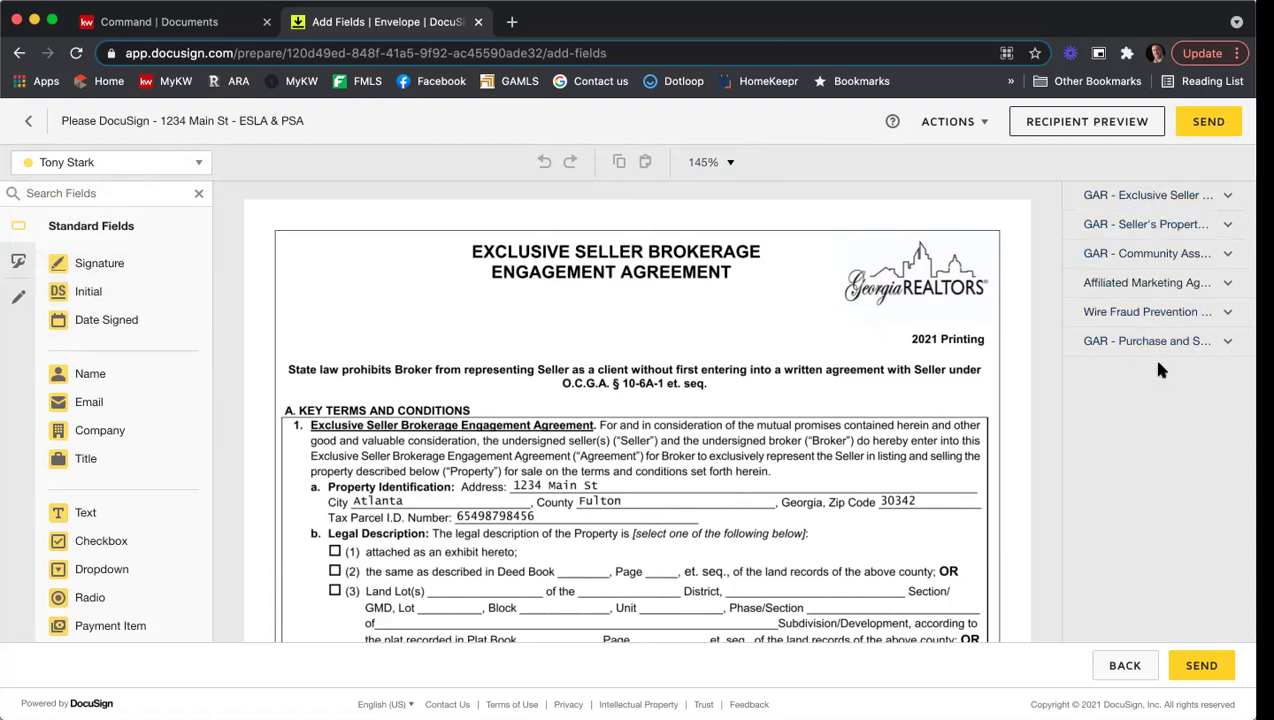
Step: Re-expand the Exclusive Seller agreement and scroll its page thumbnails down to page 10
click(1160, 197)
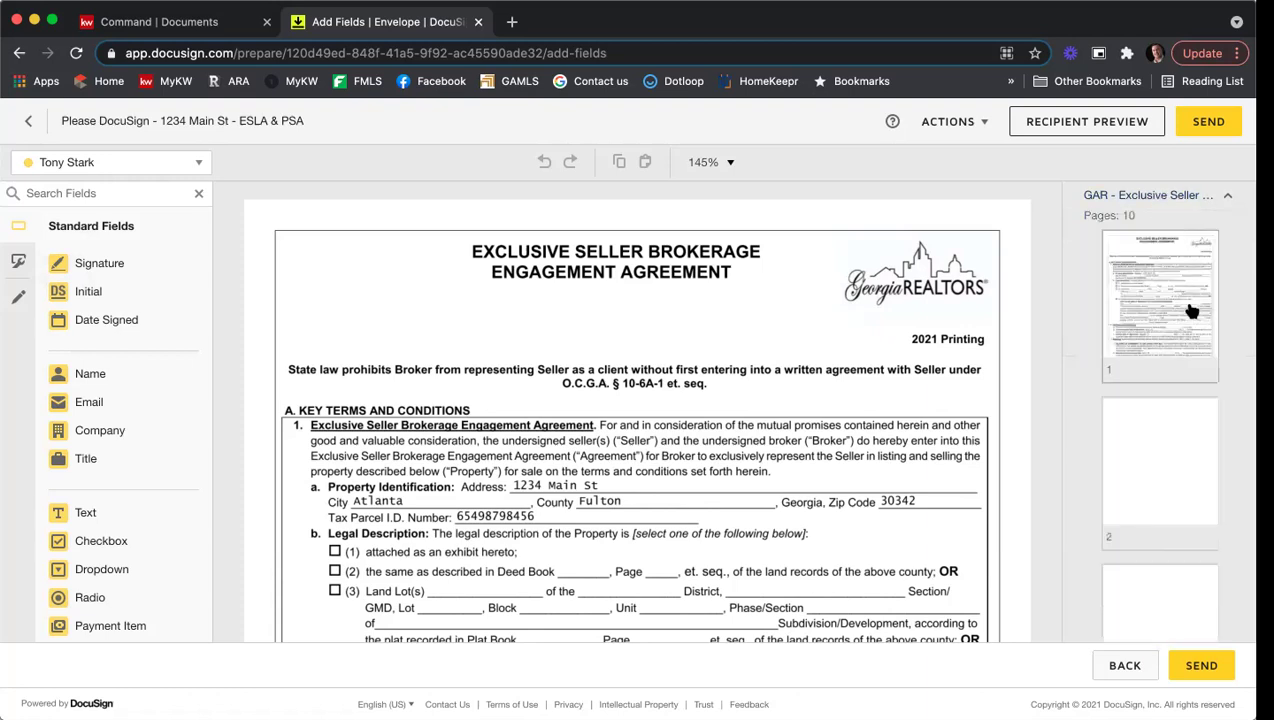
scroll(1198, 289, down, 5)
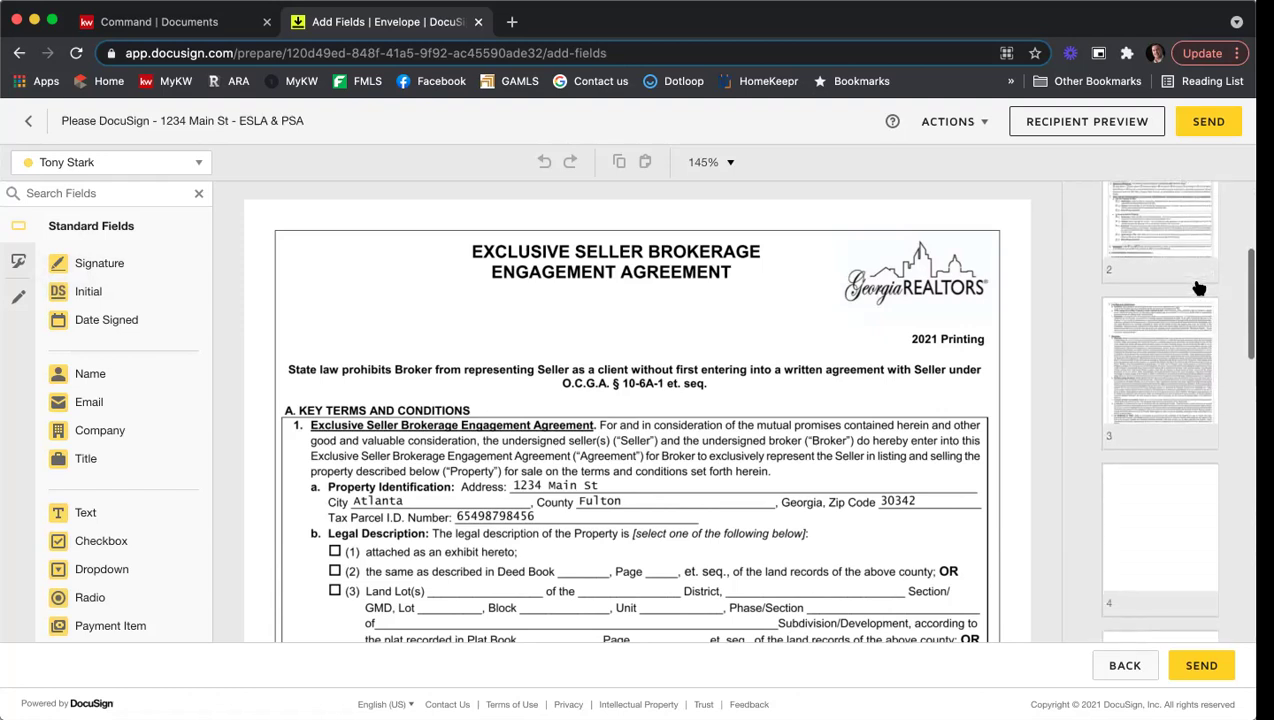
scroll(1193, 295, down, 5)
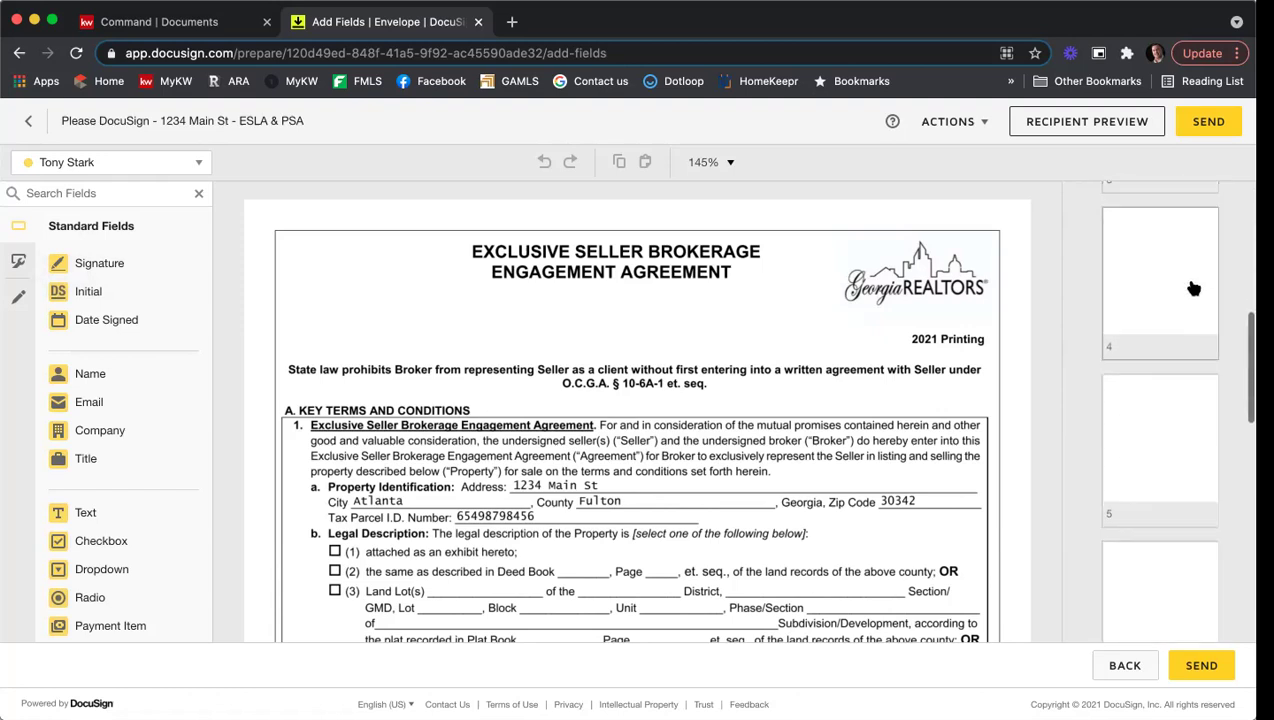
scroll(1195, 279, down, 5)
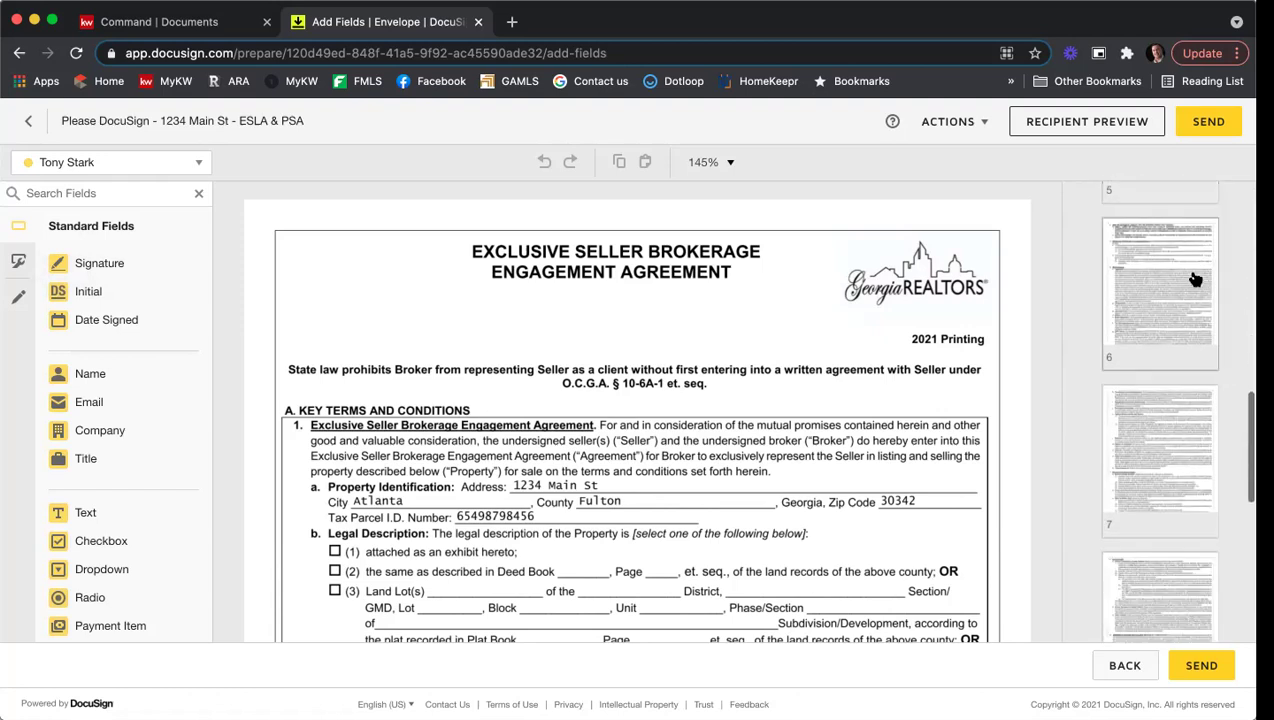
scroll(1195, 279, down, 5)
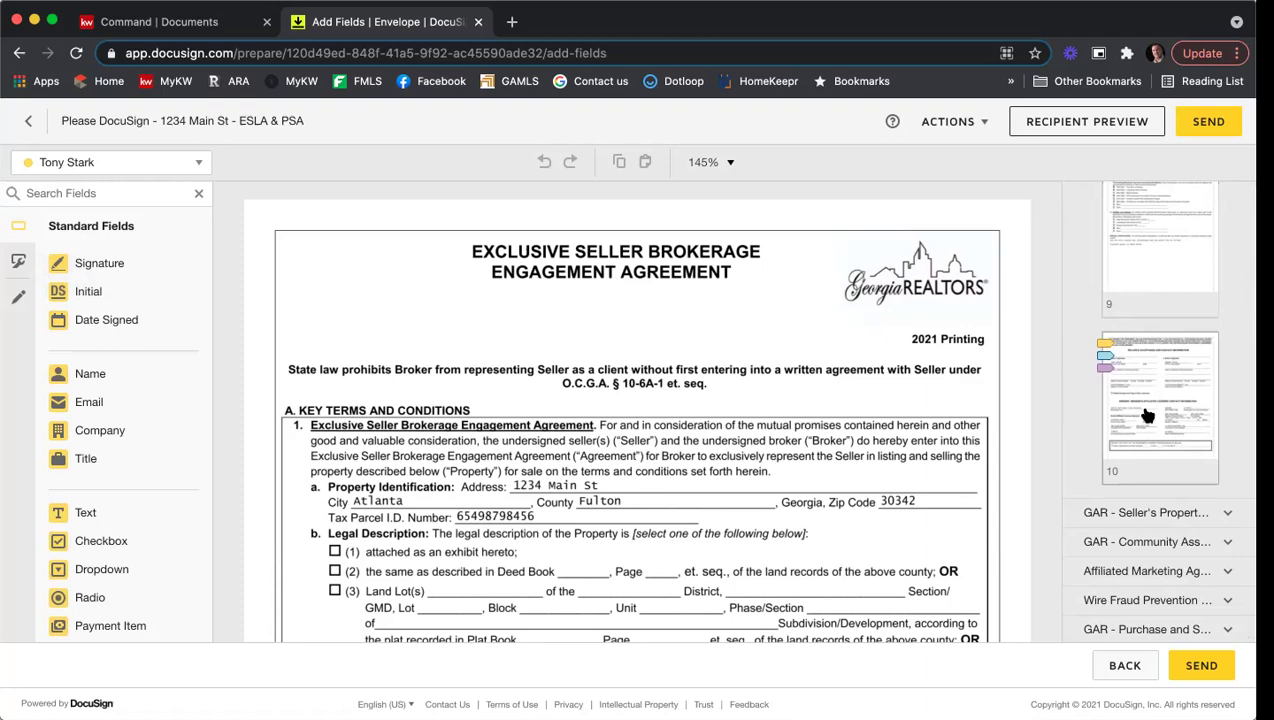
Step: Review the signature and Date Signed fields already placed on page 10
click(1147, 416)
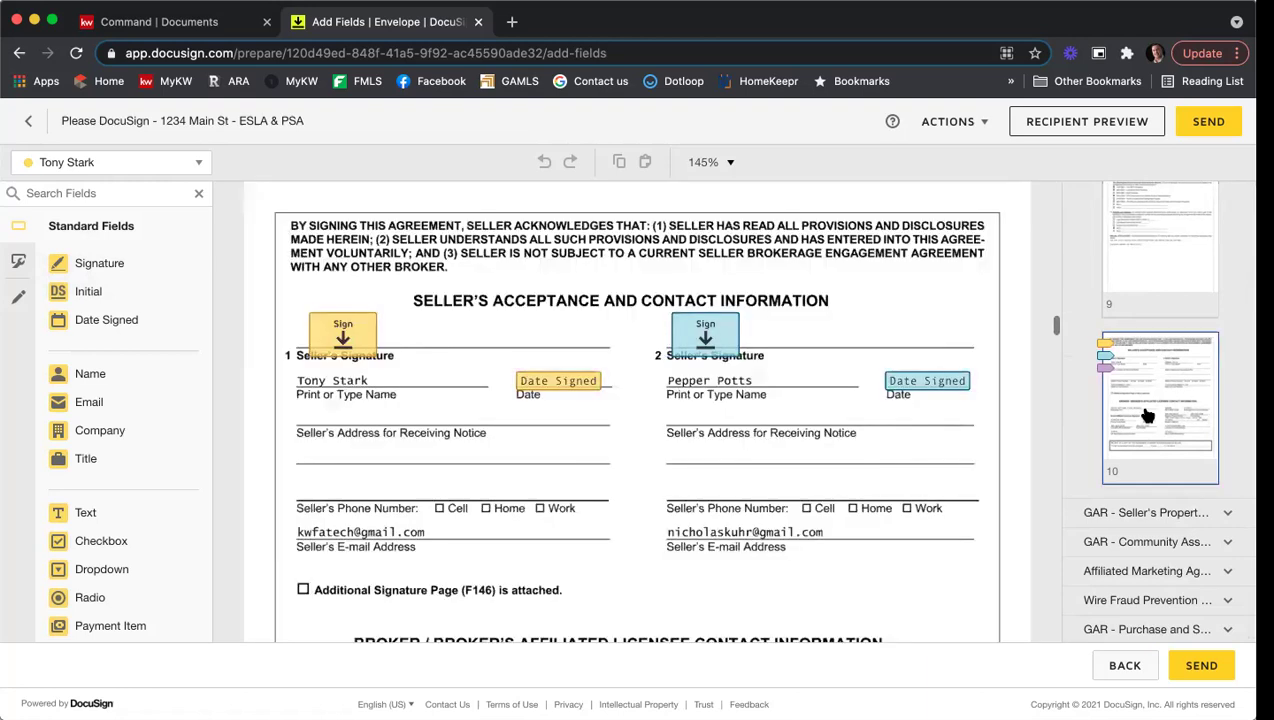
scroll(825, 535, up, 1)
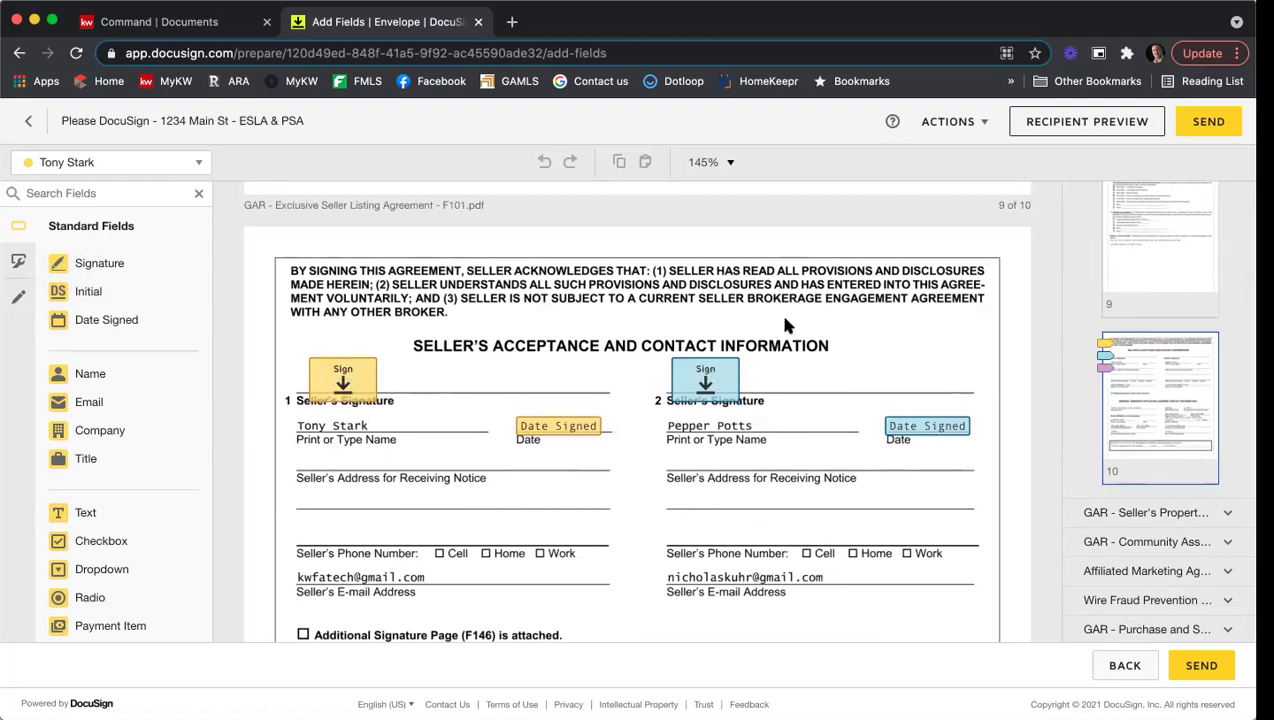
scroll(785, 325, down, 8)
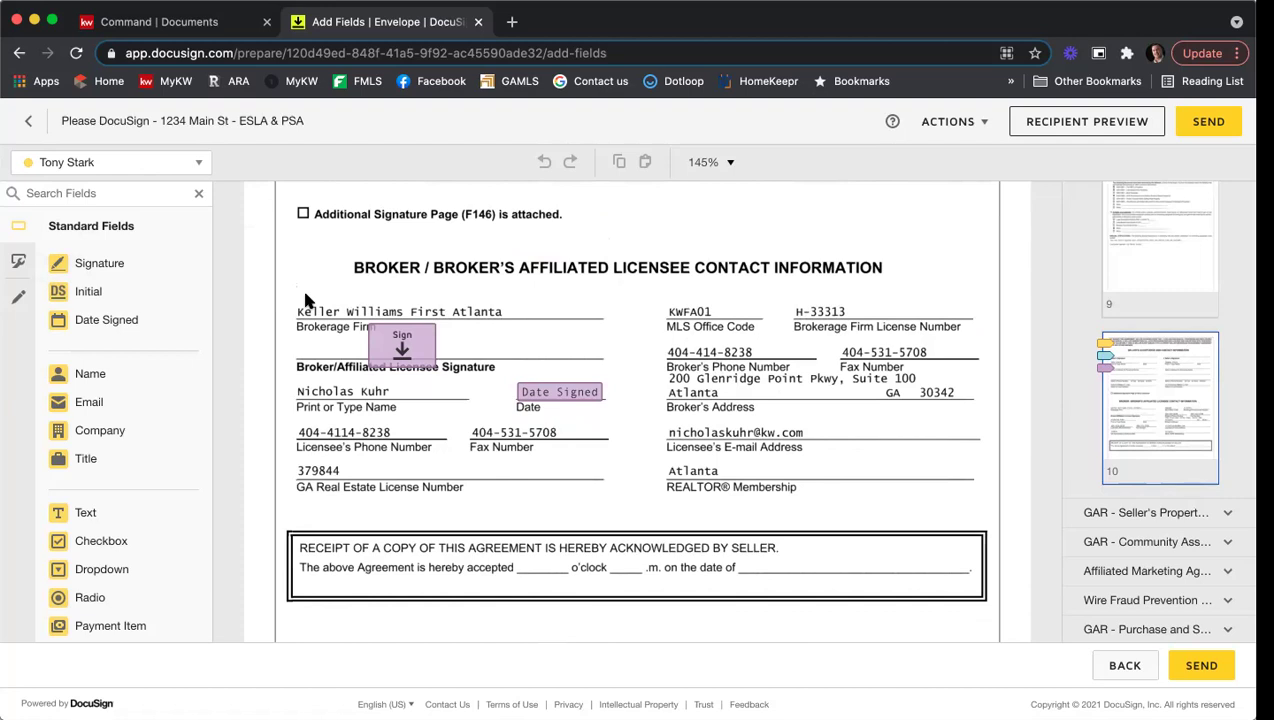
scroll(1157, 285, up, 15)
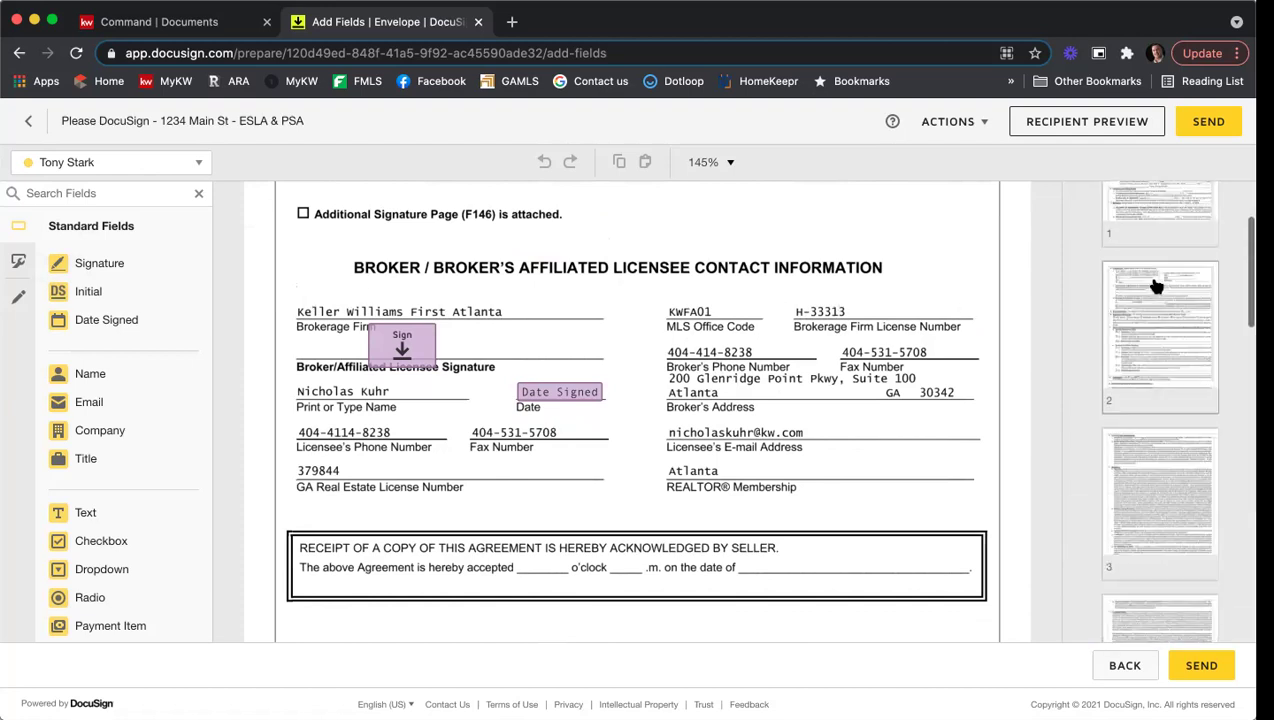
Step: Return to page 1 and scroll down to the Legal Description options
click(1157, 285)
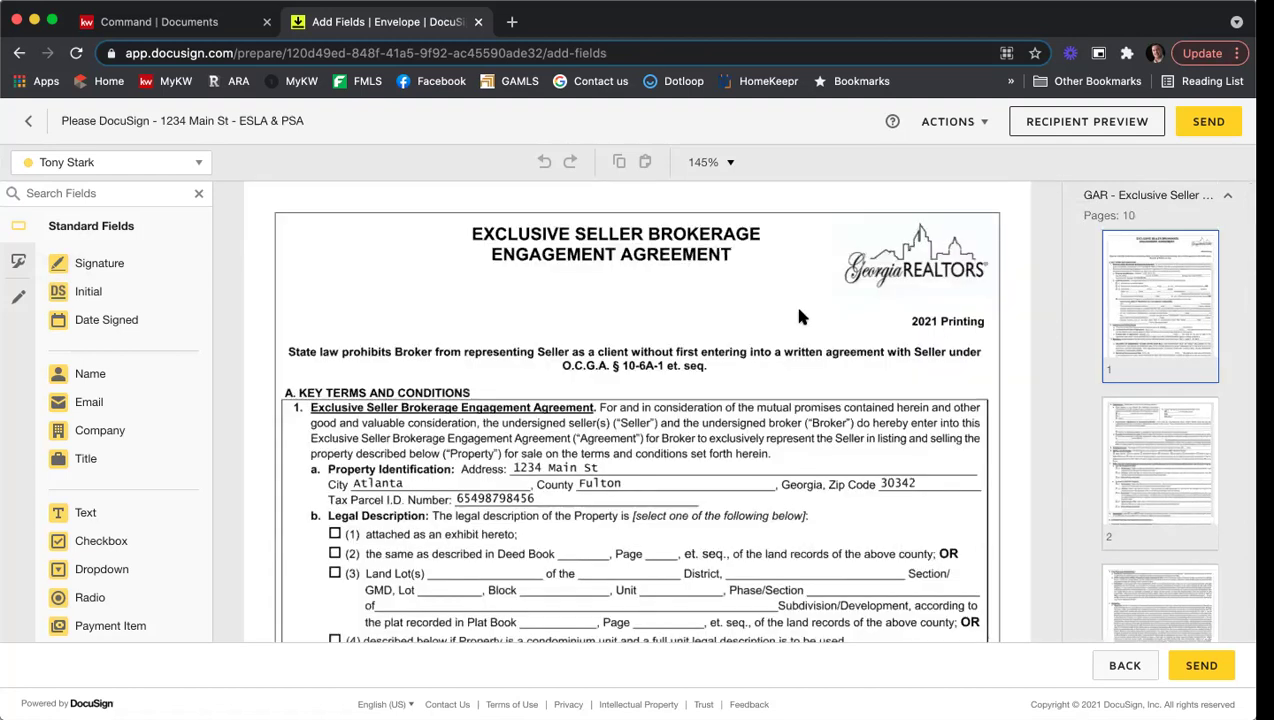
scroll(798, 316, down, 3)
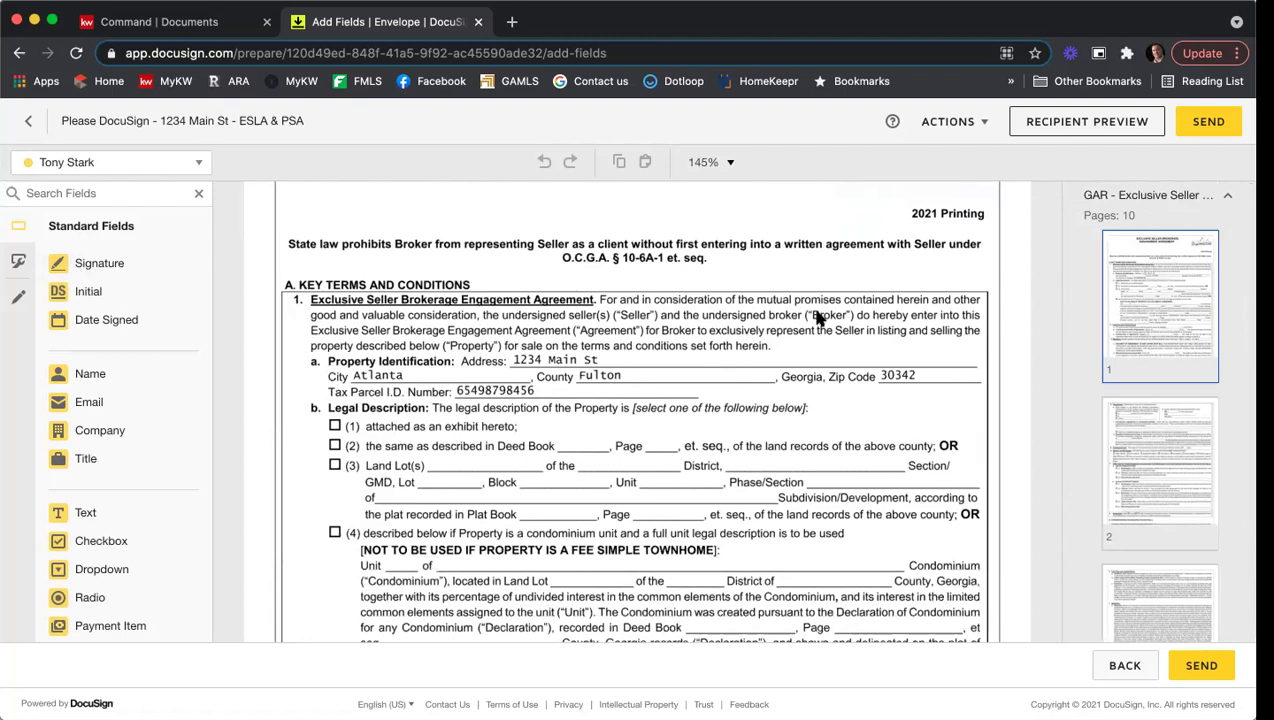
scroll(824, 336, down, 1)
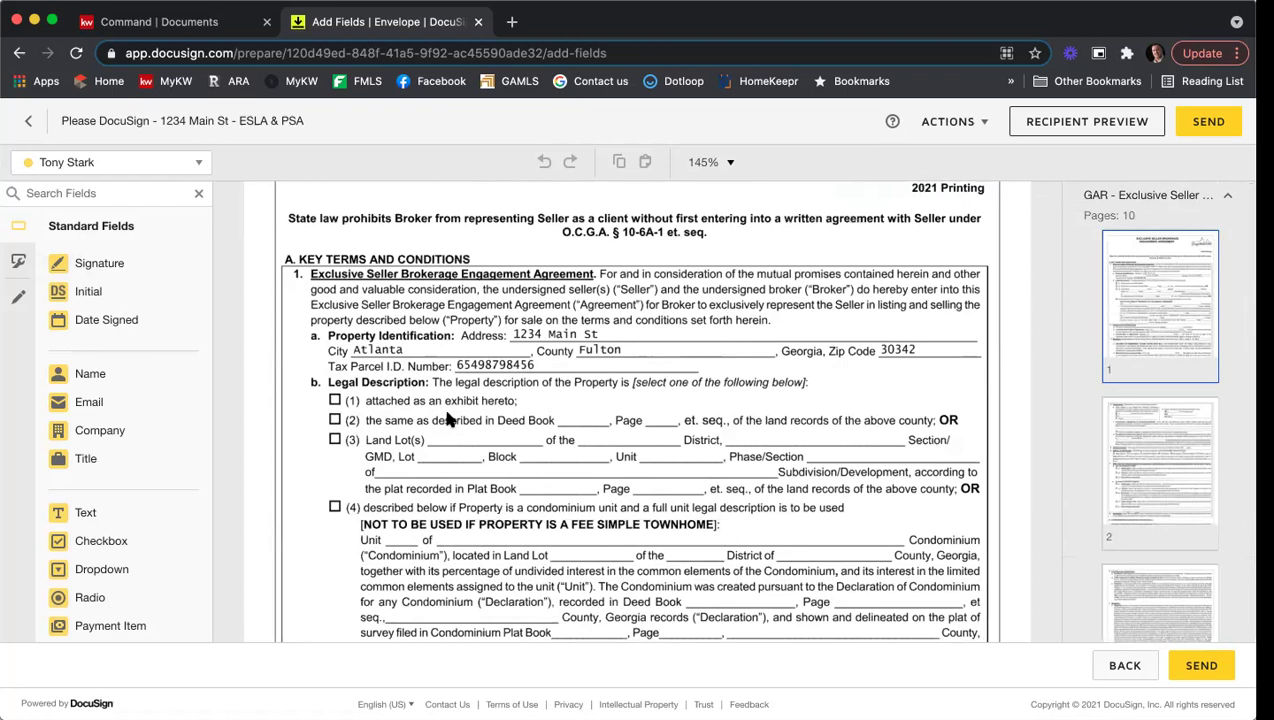
Step: Add a broker checkbox on option (1) 'attached as an exhibit hereto', checked and Read Only
click(197, 162)
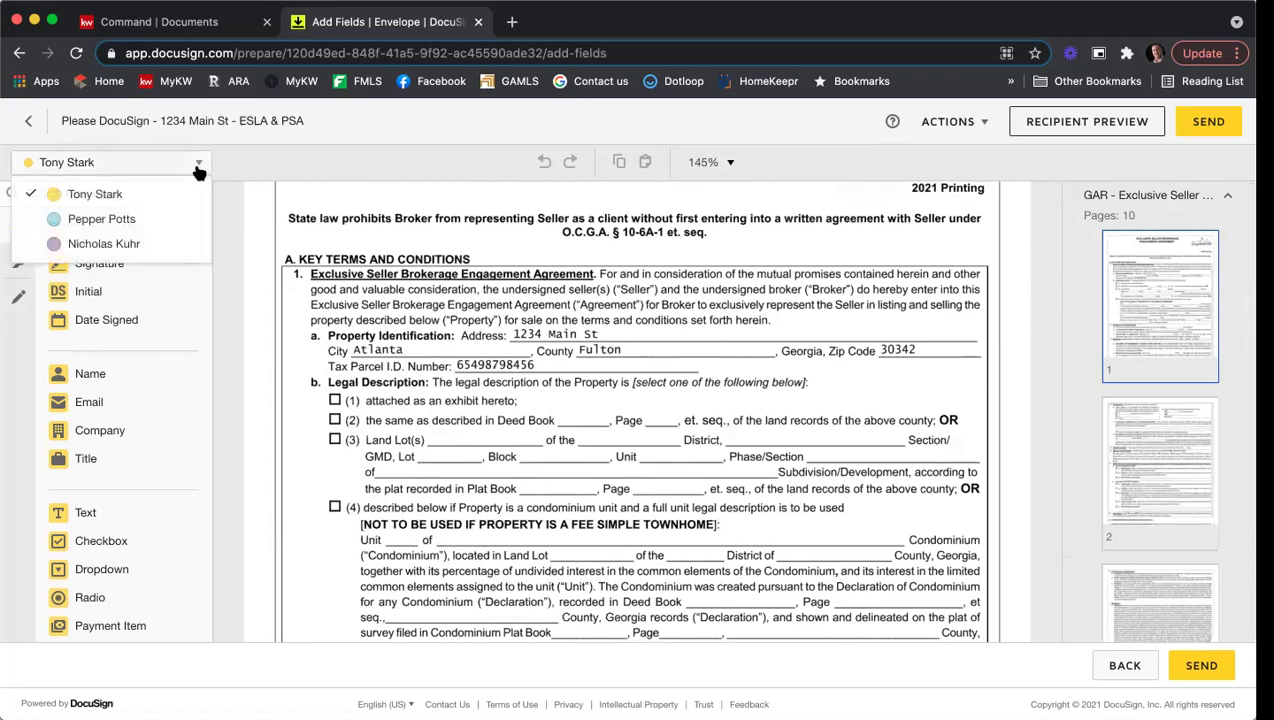
click(152, 244)
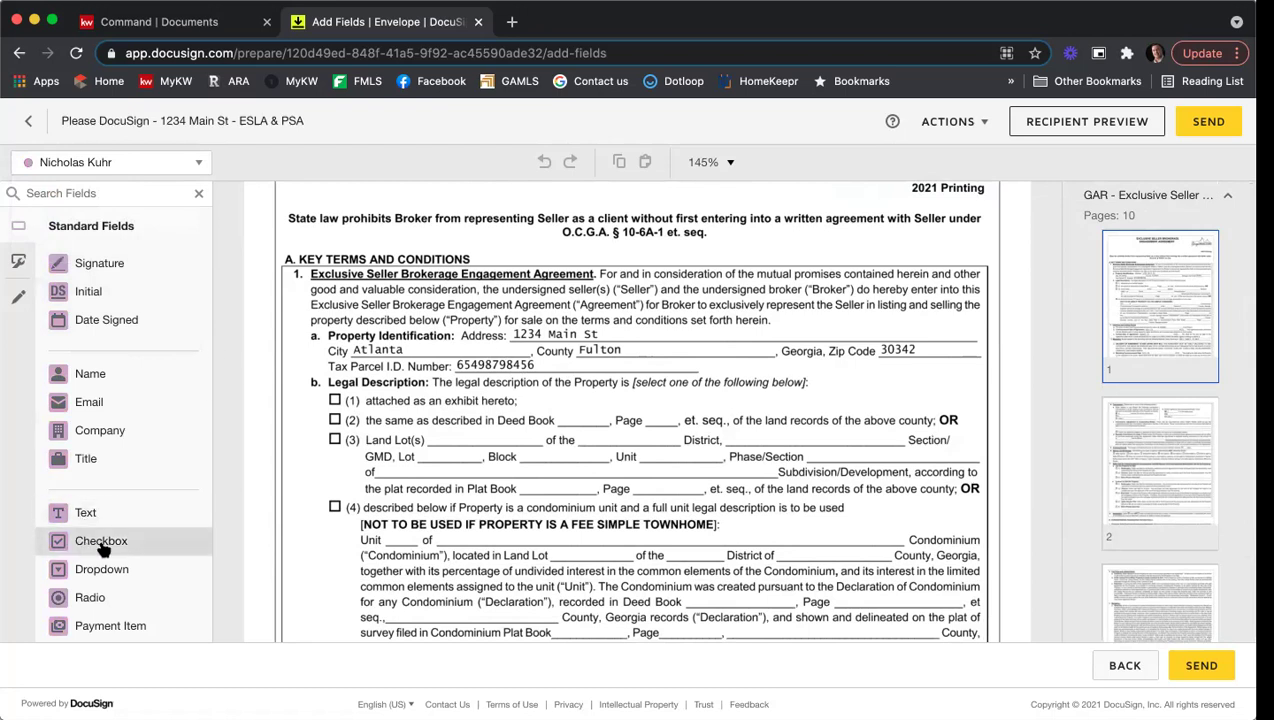
drag(101, 548, 334, 402)
click(335, 401)
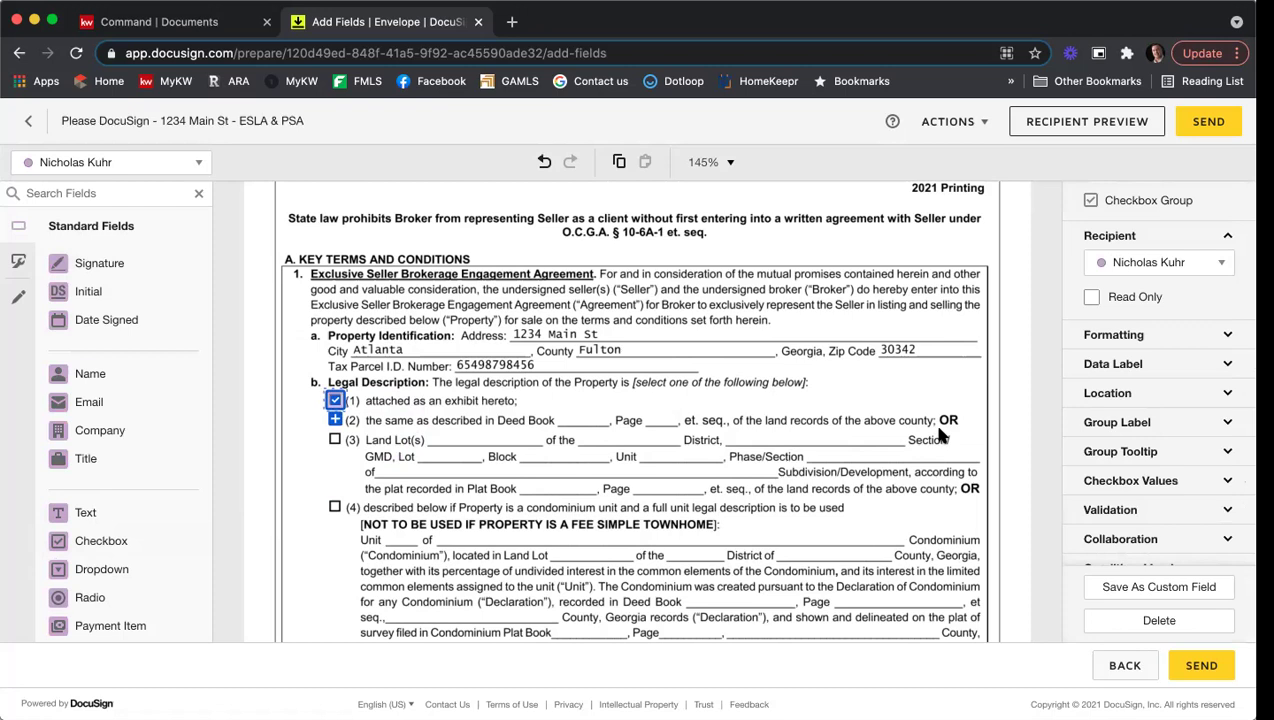
click(1115, 299)
click(880, 371)
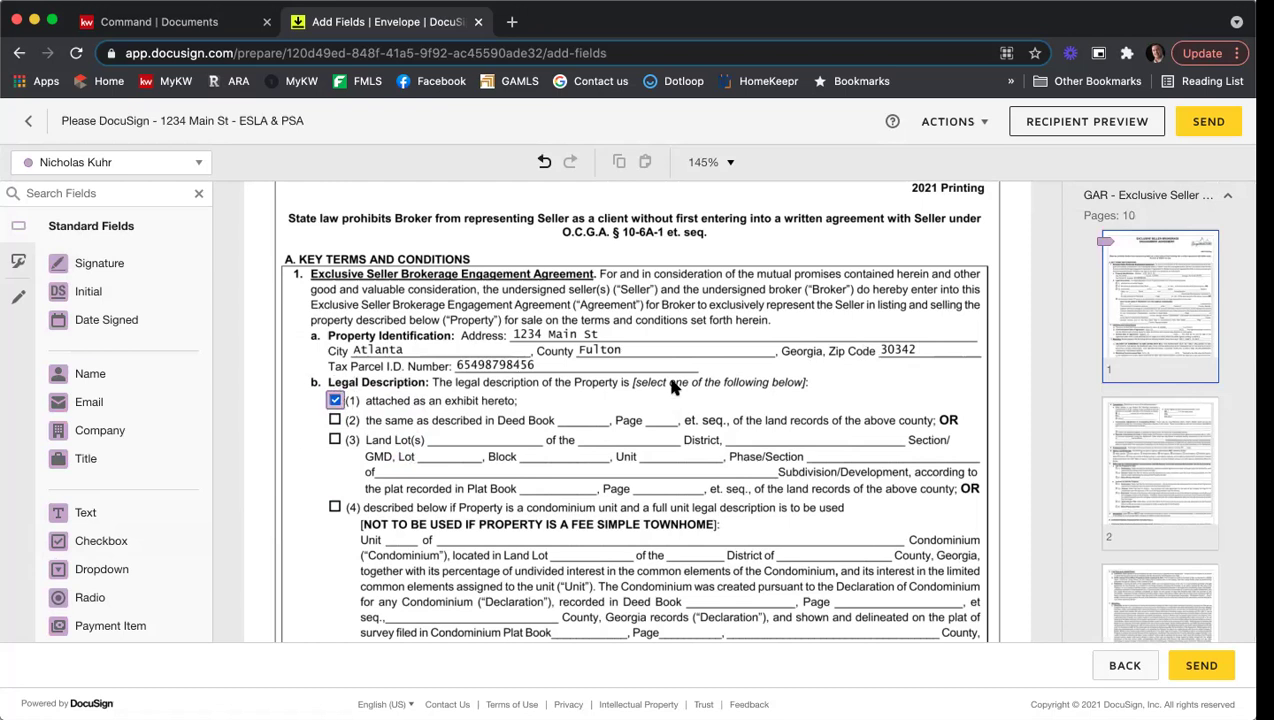
Step: Jump to page 10 of the listing agreement and scroll to the Receipt of a Copy box
scroll(811, 343, down, 5)
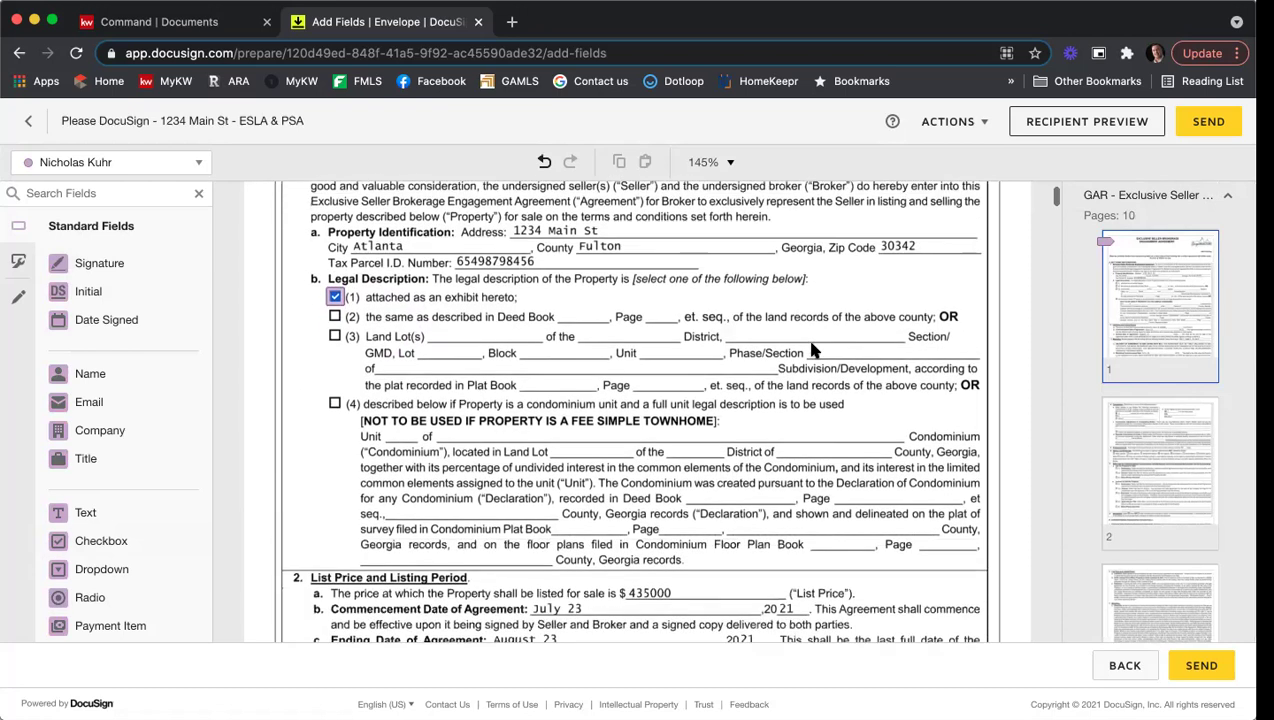
scroll(811, 348, down, 3)
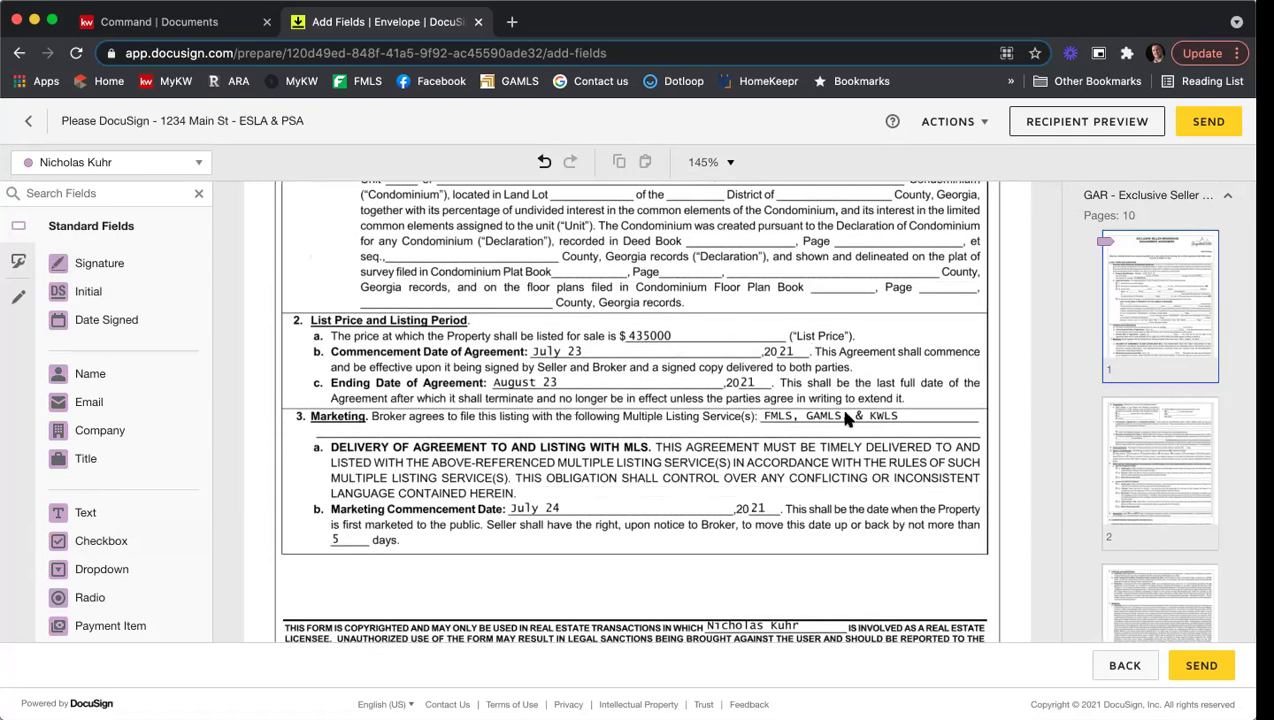
scroll(760, 430, down, 5)
scroll(760, 435, down, 8)
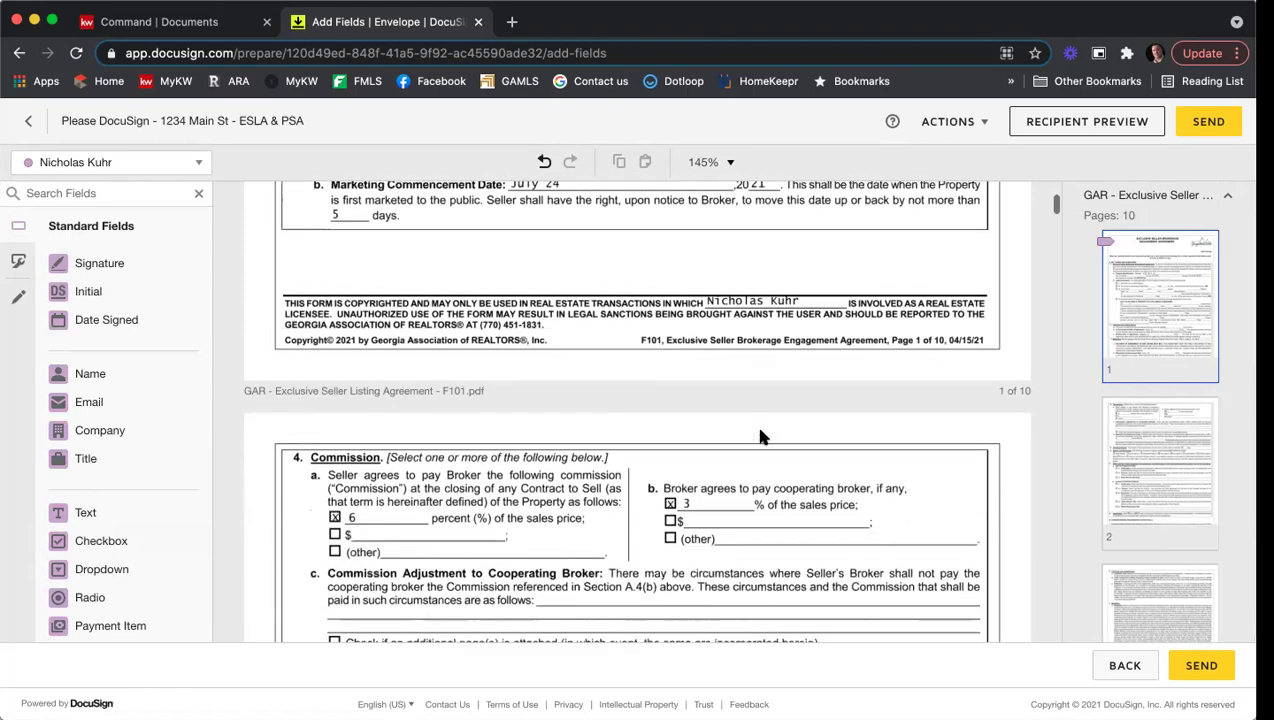
scroll(765, 433, down, 15)
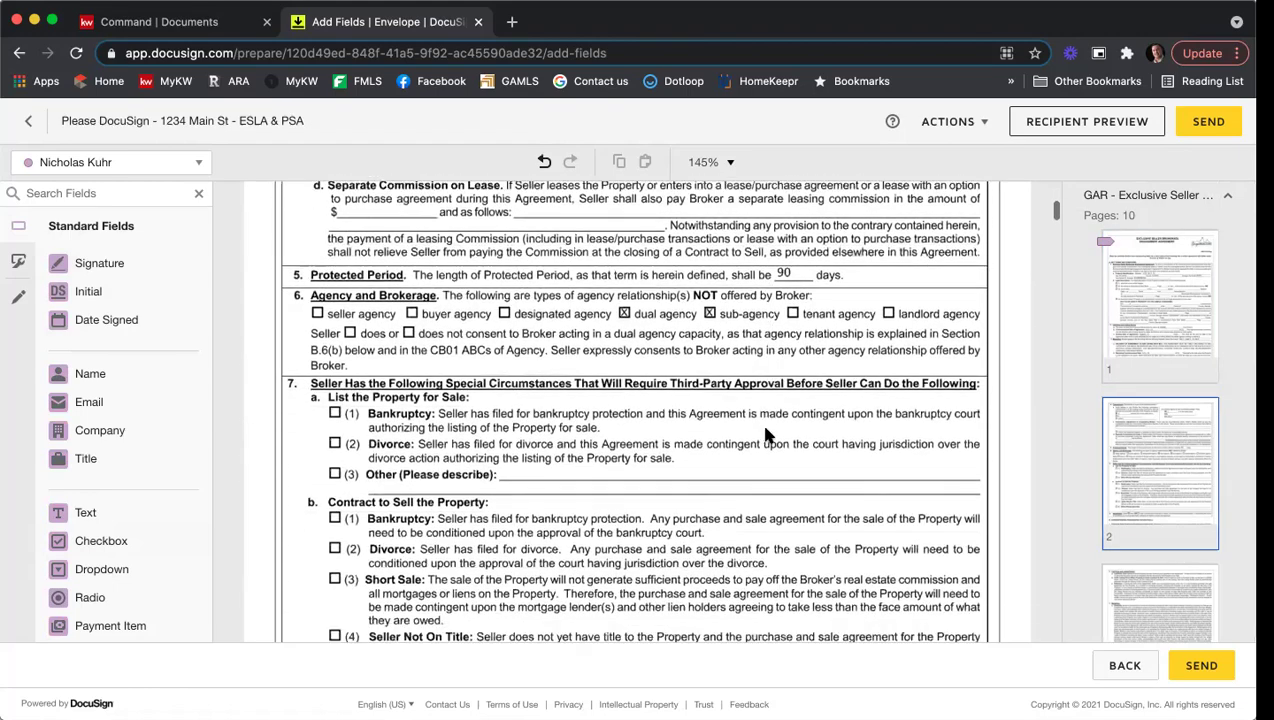
scroll(790, 428, down, 8)
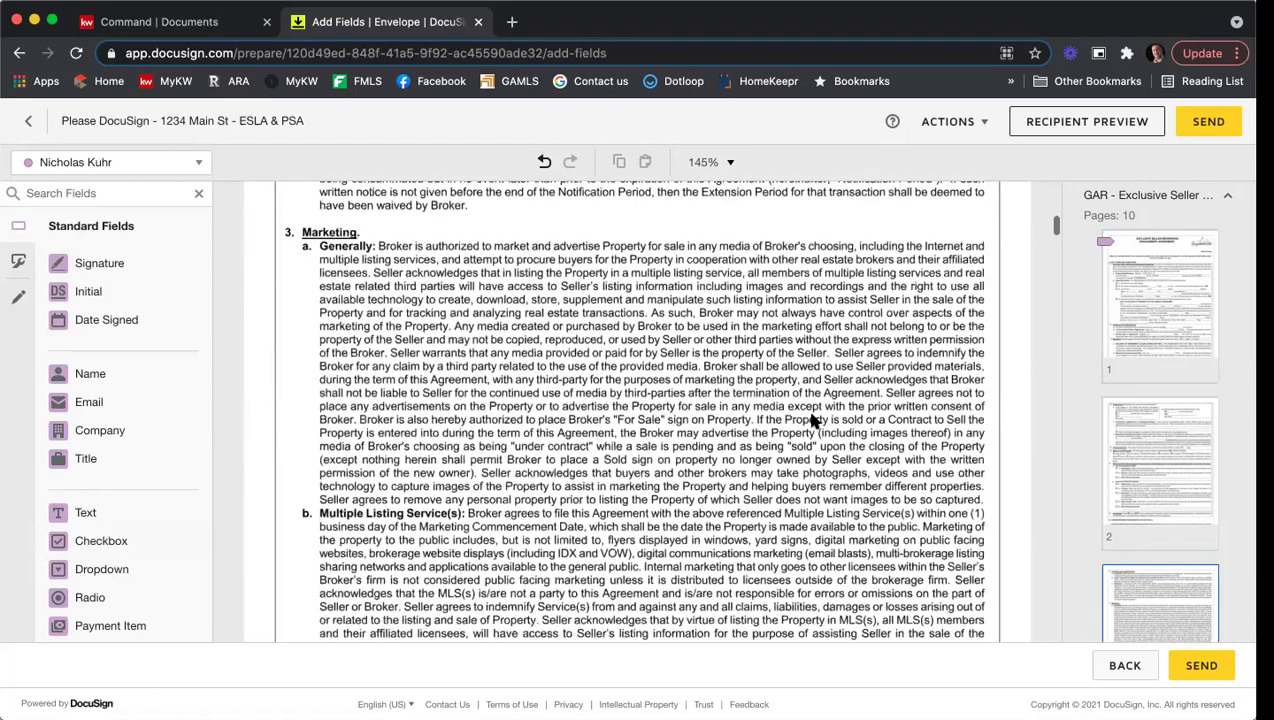
scroll(1121, 388, down, 10)
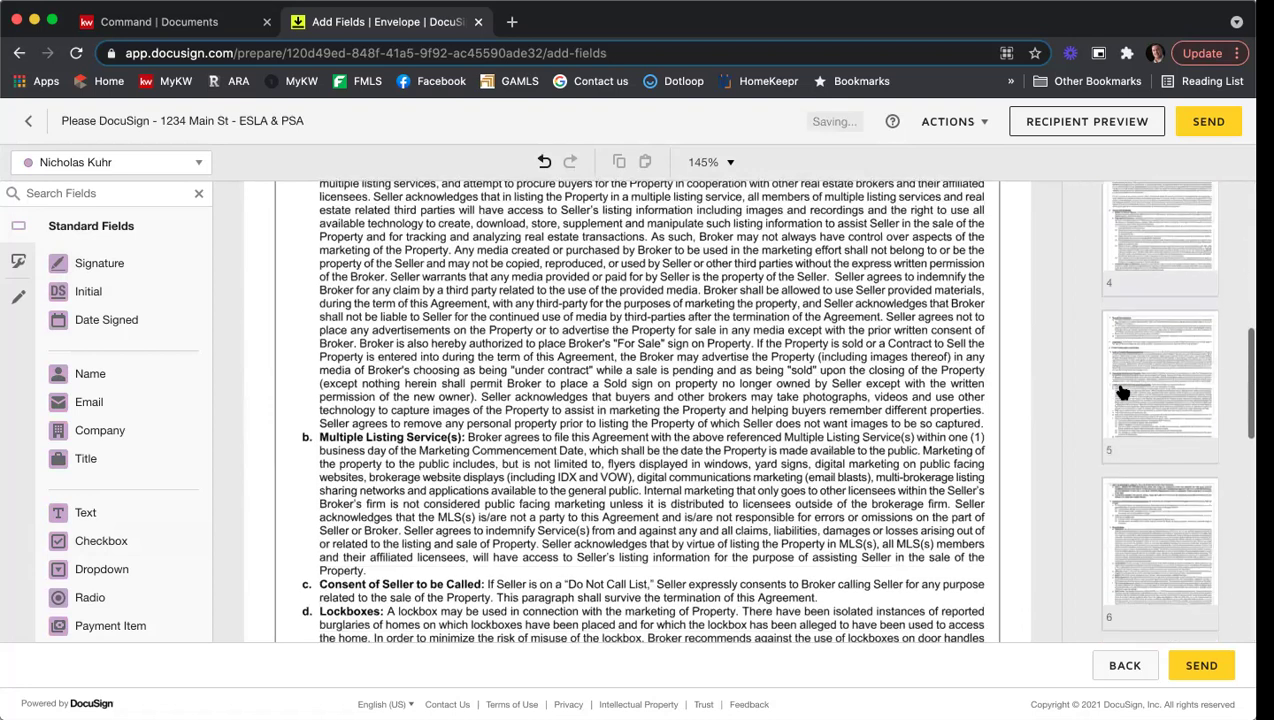
scroll(1124, 390, down, 5)
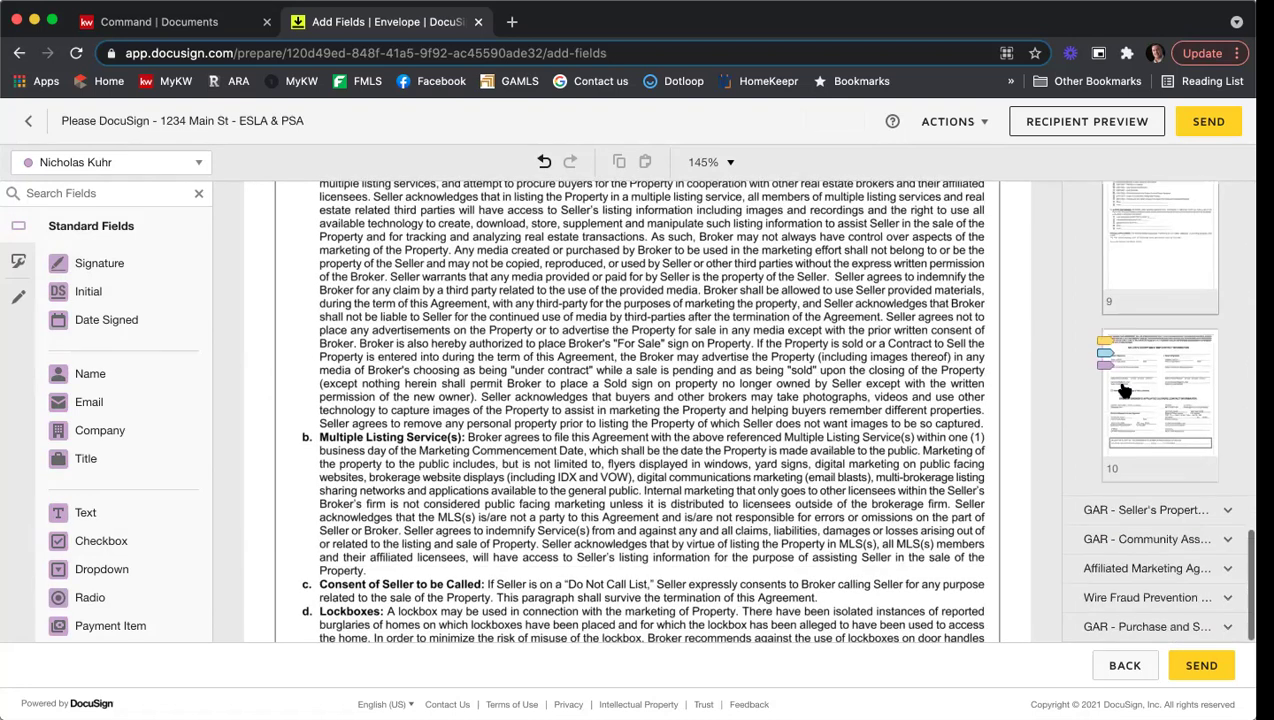
click(1166, 390)
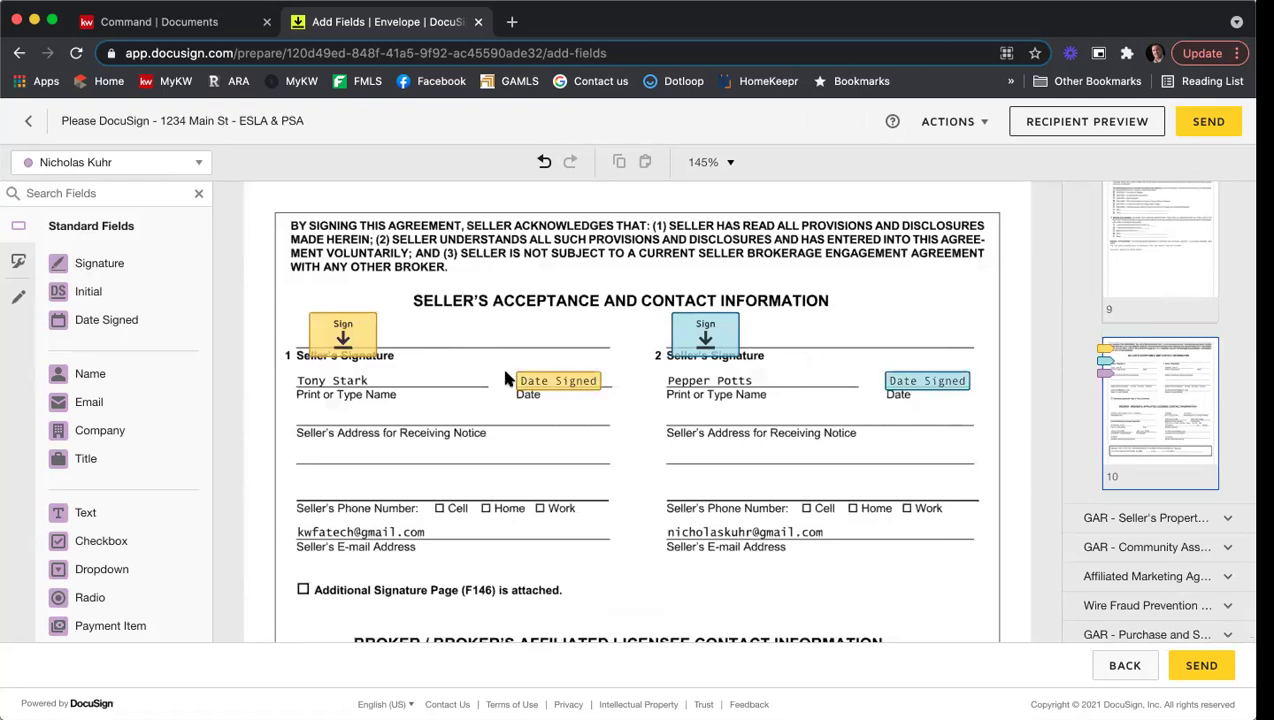
scroll(638, 385, down, 3)
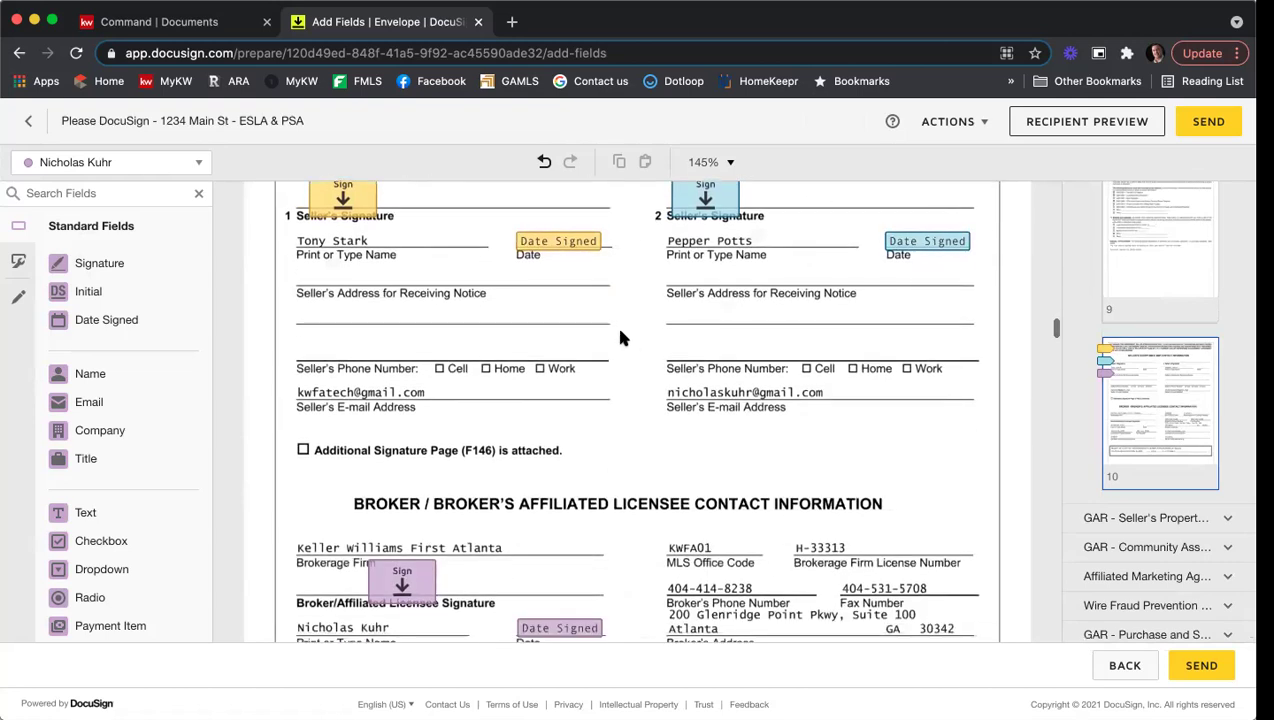
scroll(683, 370, down, 5)
scroll(685, 368, down, 3)
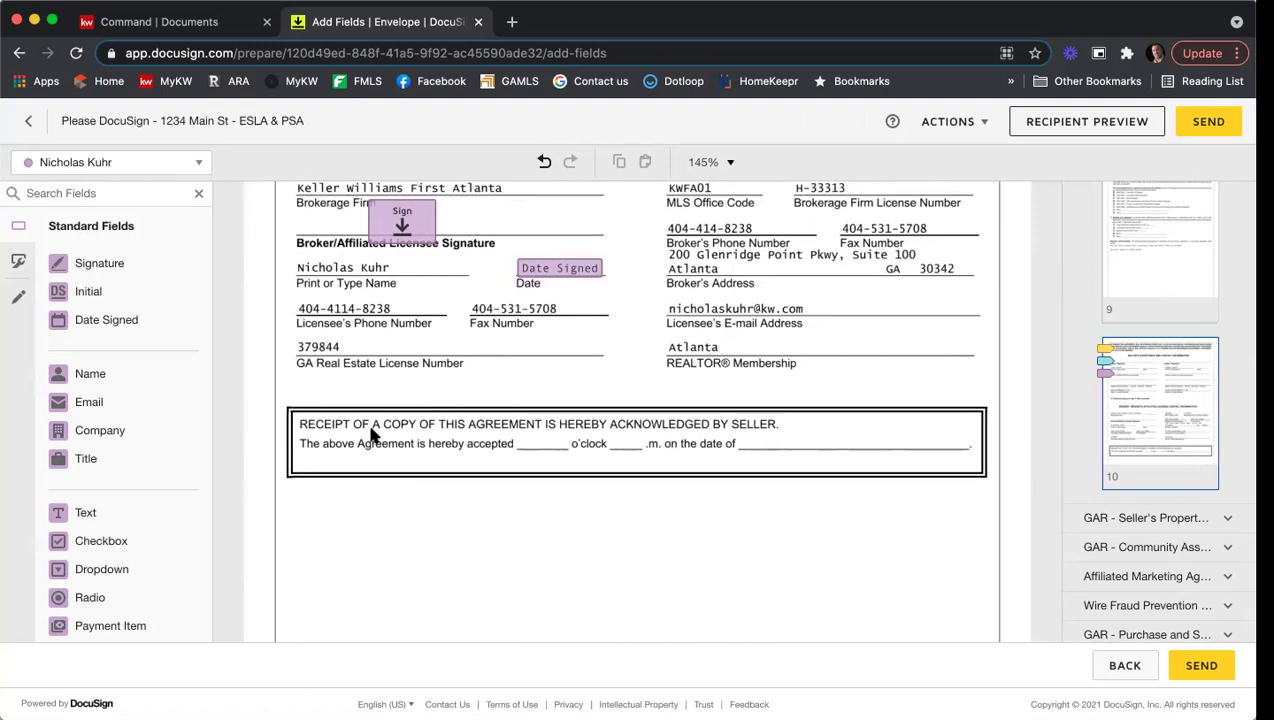
Step: Place a narrow broker text field in the hour blank and a copy in the '.m.' blank
drag(132, 514, 523, 436)
drag(598, 449, 541, 444)
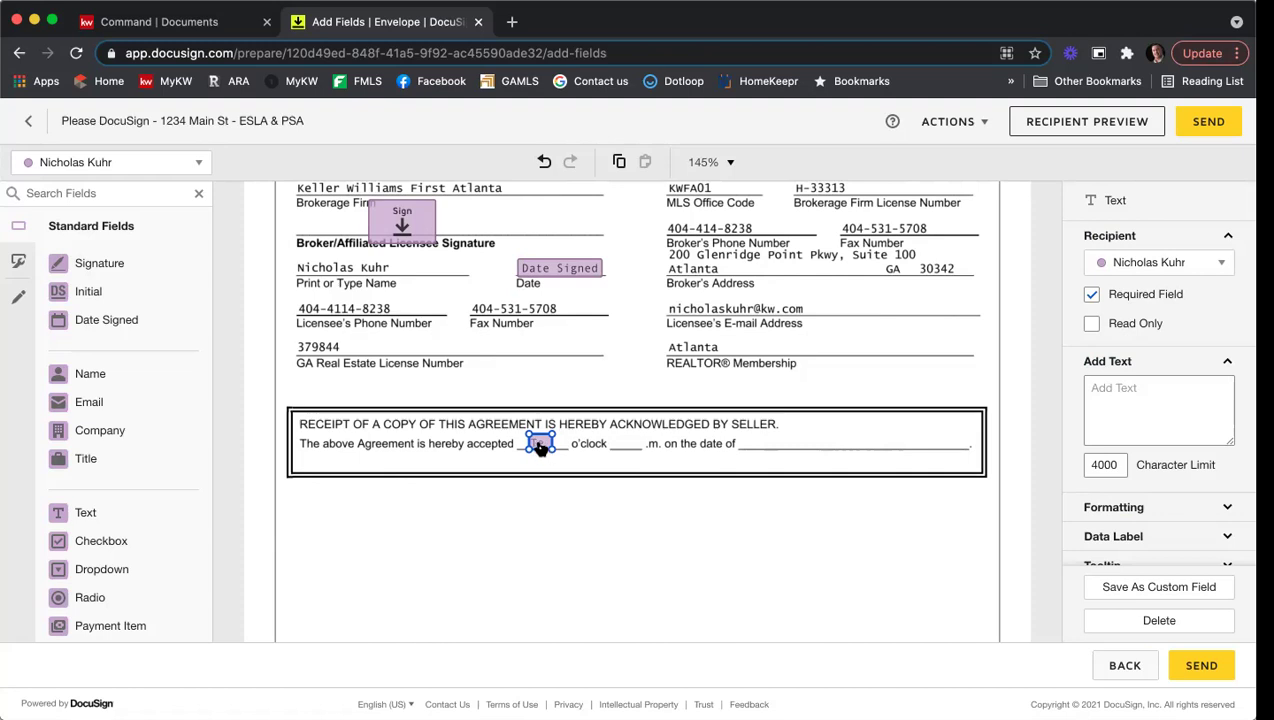
right_click(537, 445)
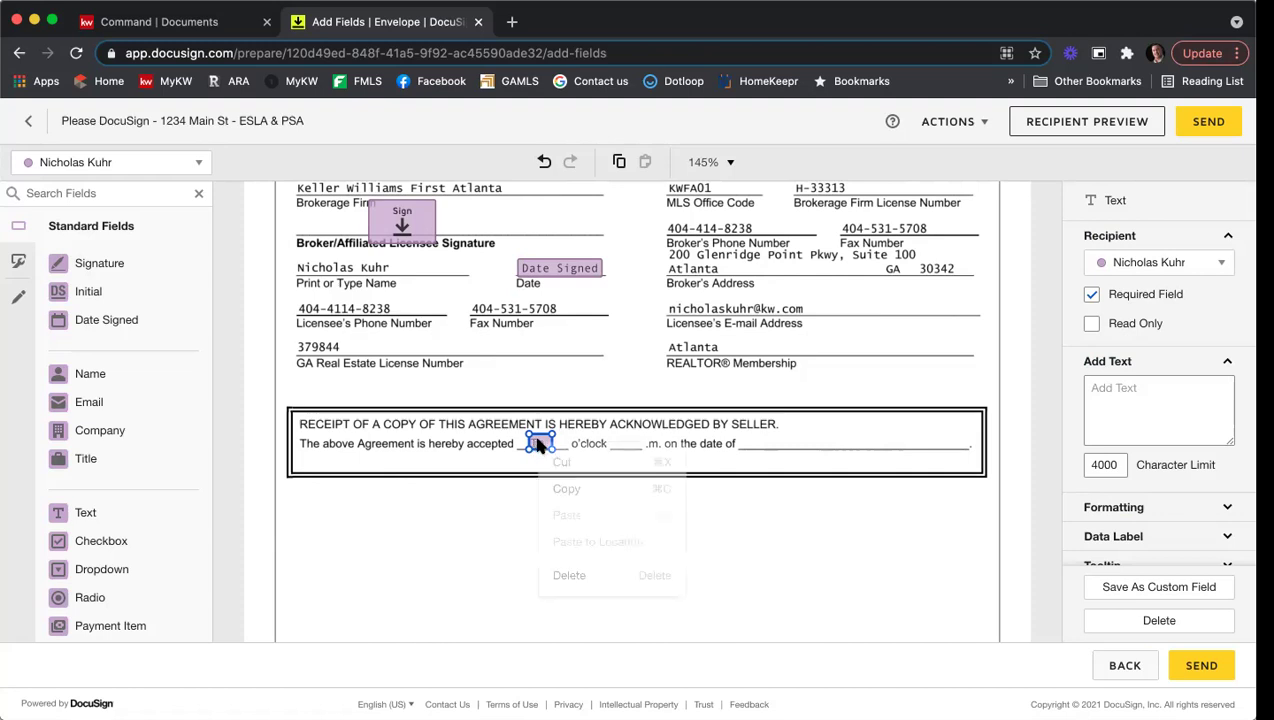
click(540, 489)
right_click(575, 474)
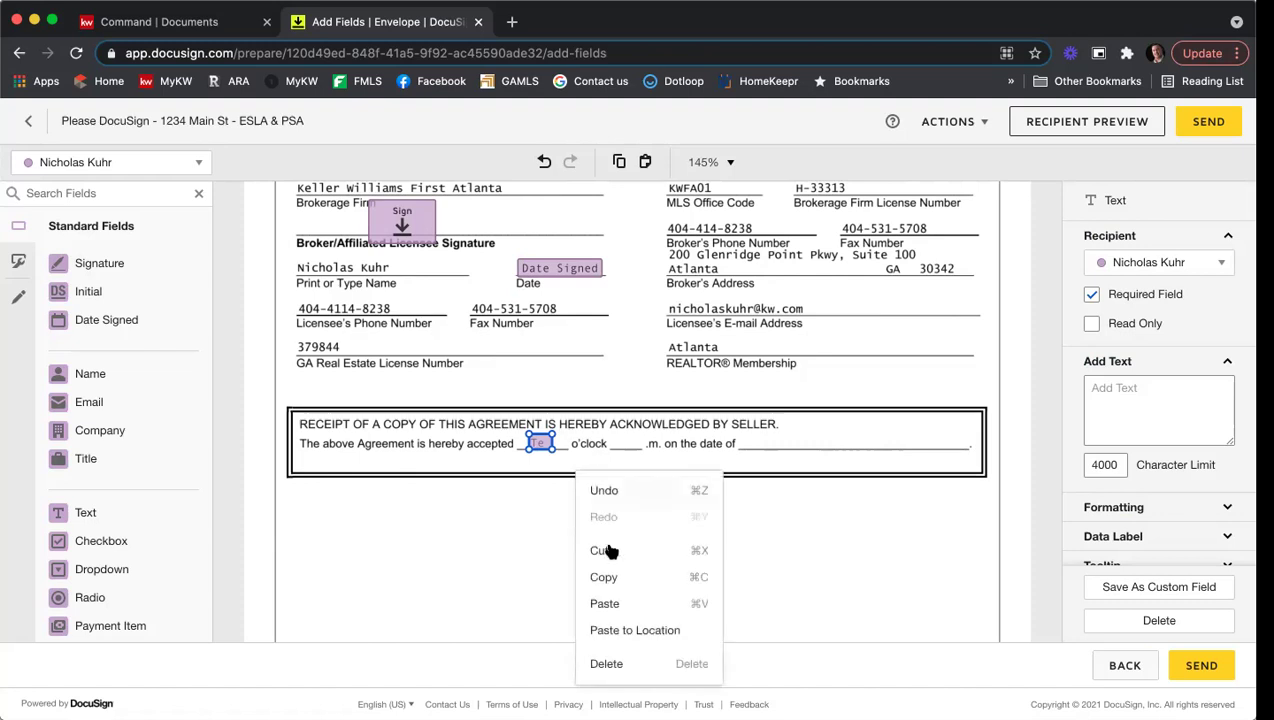
click(653, 604)
drag(555, 462, 622, 443)
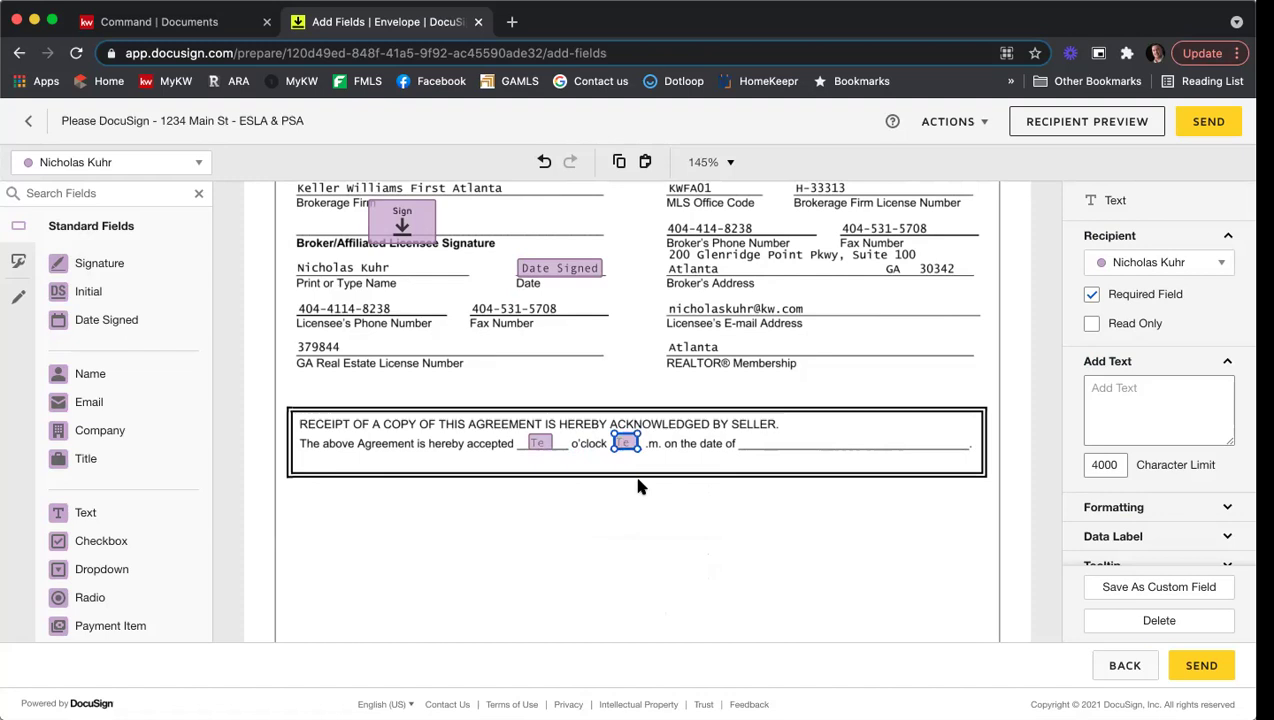
Step: Remove the extra text-field copy that was pasted onto the date blank
right_click(629, 445)
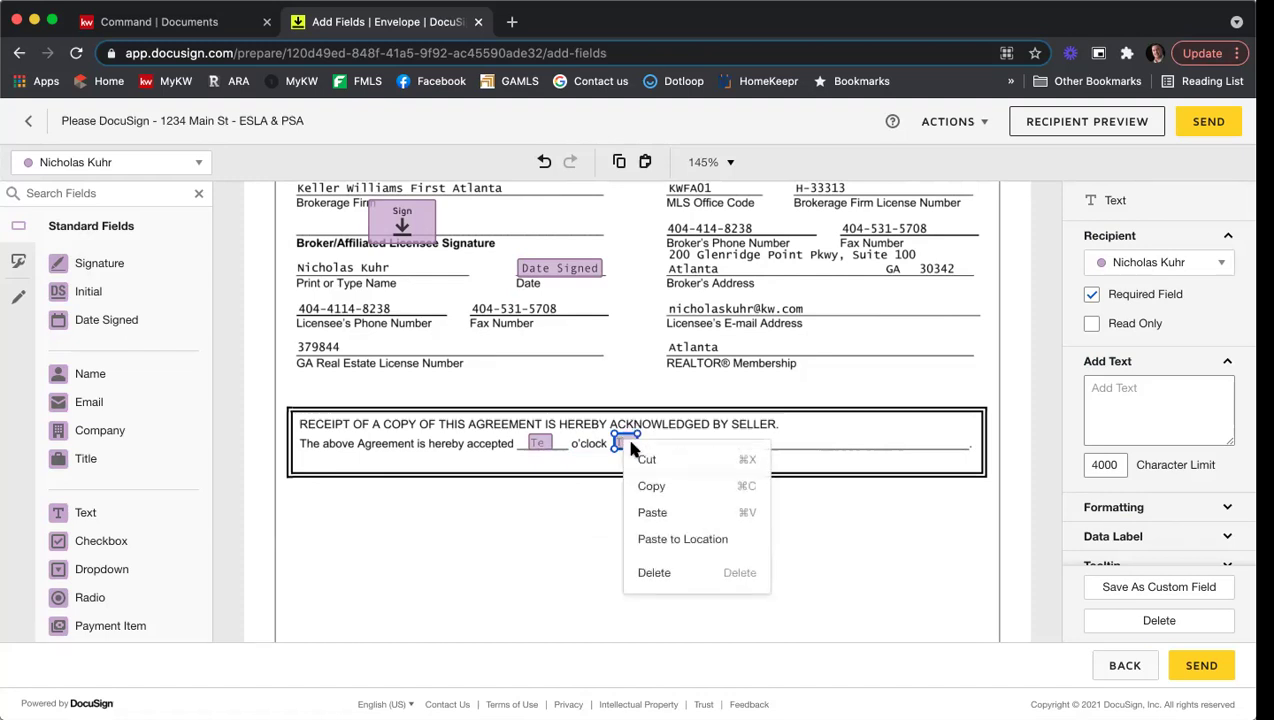
key(Escape)
right_click(747, 414)
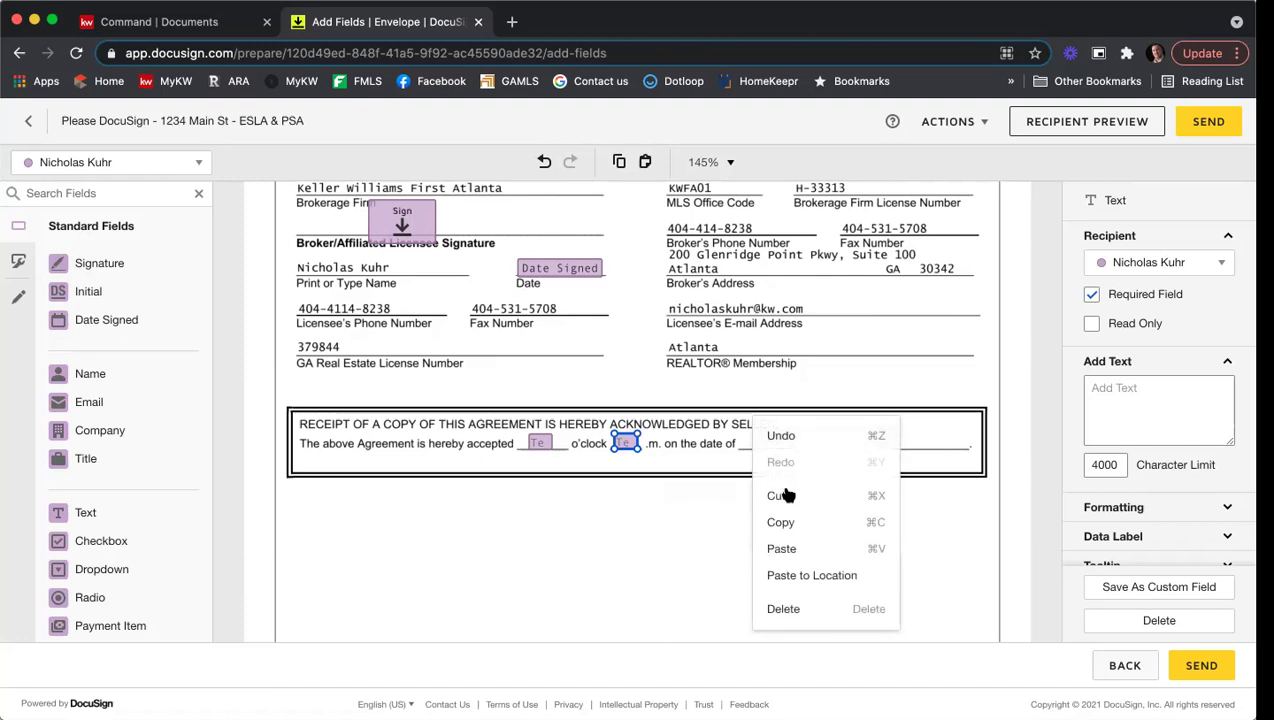
click(786, 548)
drag(566, 472, 917, 448)
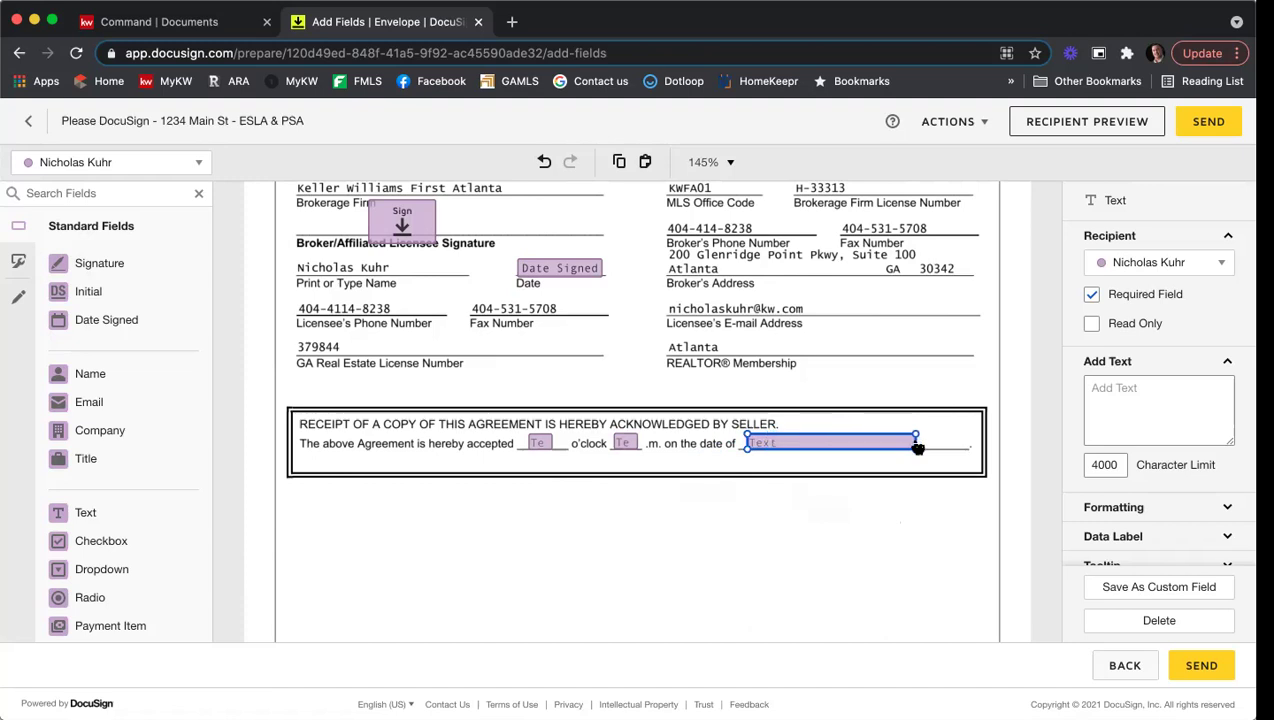
key(Delete)
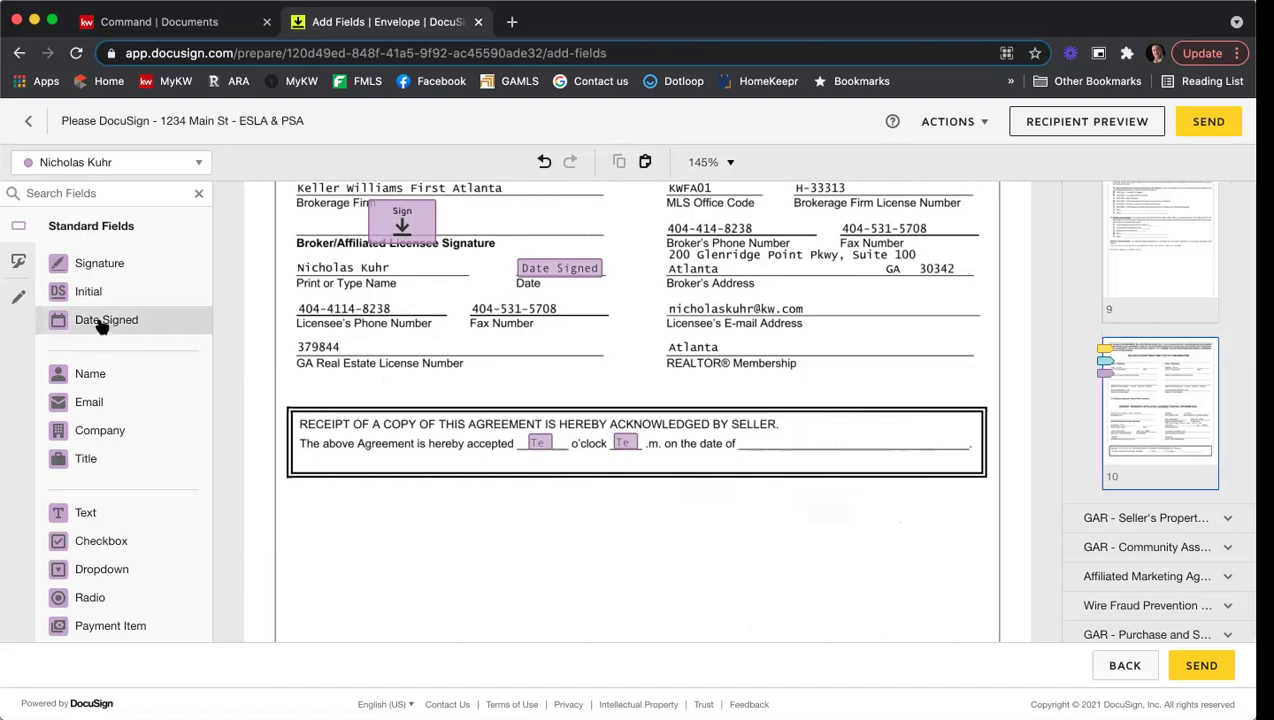
Step: Place a broker Date Signed field on the receipt box's 'on the date of' line
drag(87, 322, 749, 442)
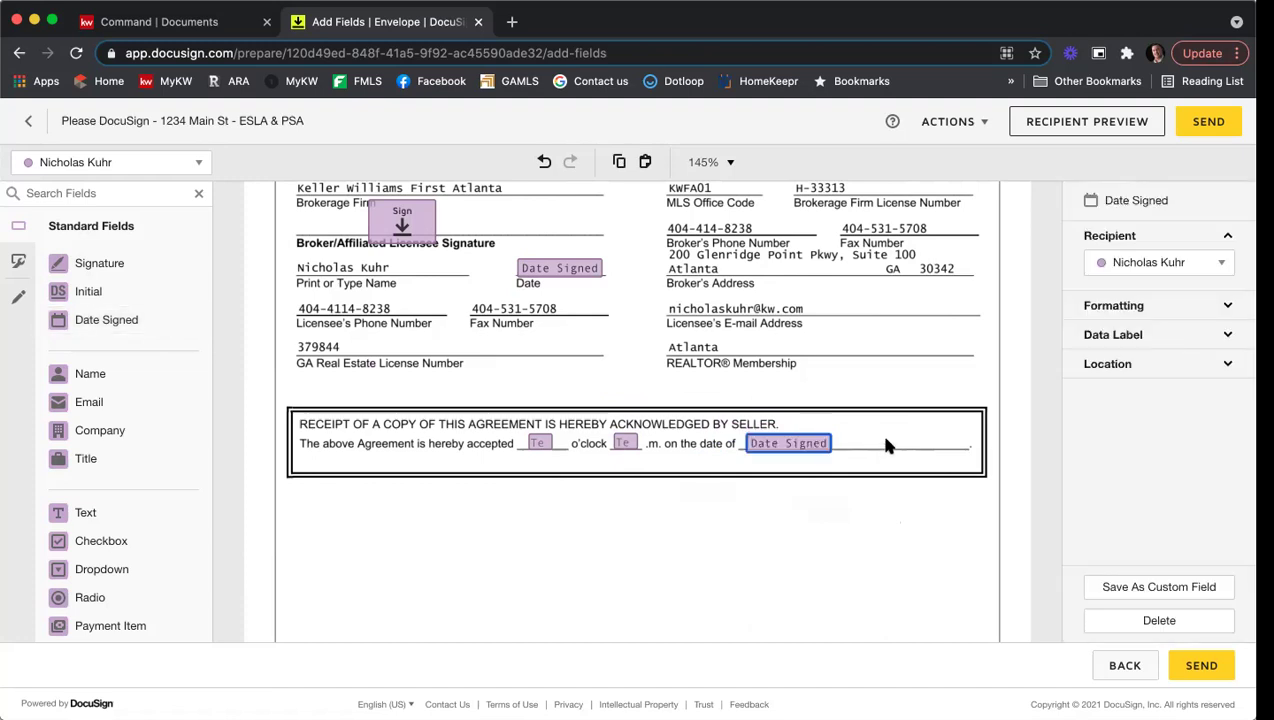
click(752, 400)
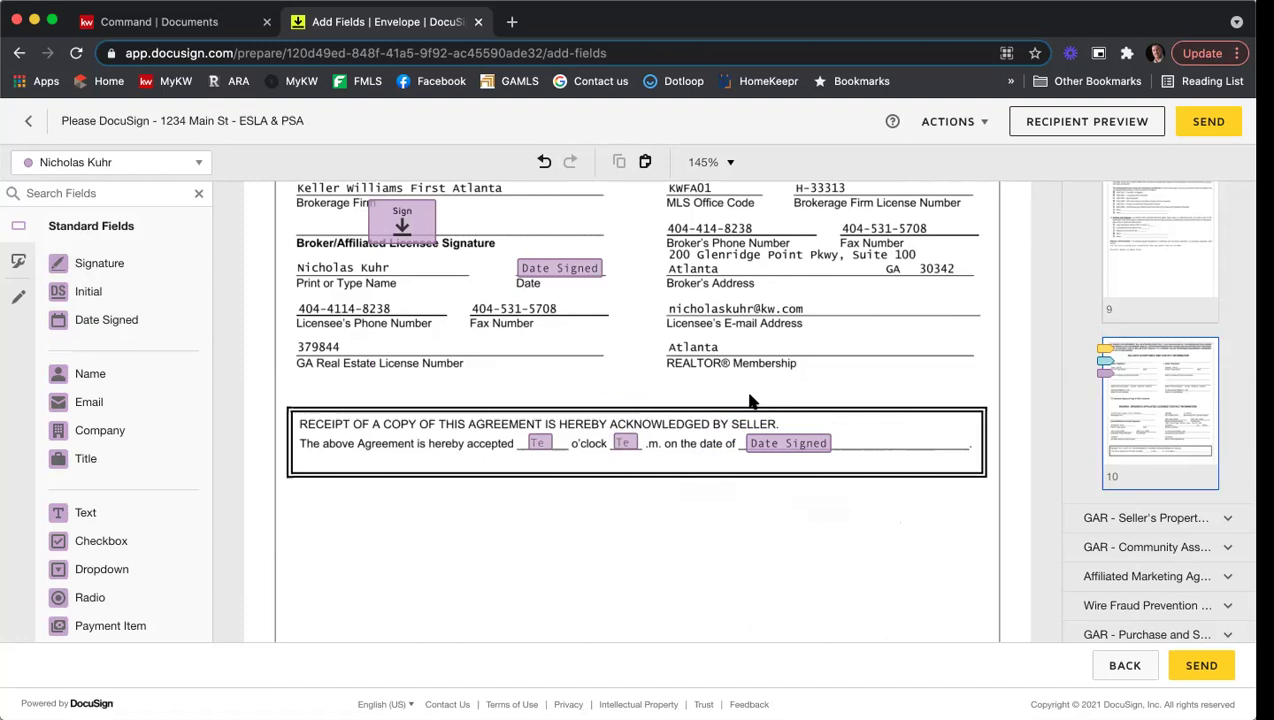
Step: Expand the GAR Seller's Property Disclosure Statement and scroll page 1 to the Seller Disclosures table
click(1152, 520)
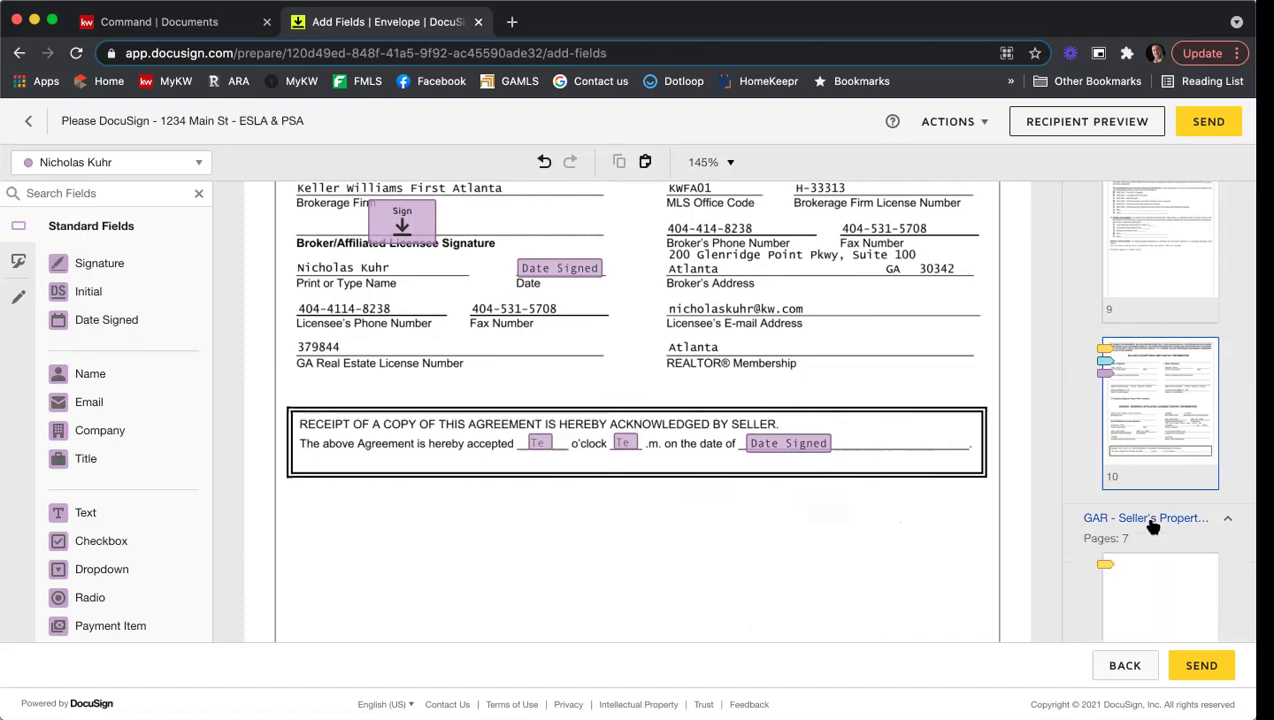
scroll(1155, 475, down, 3)
click(1155, 475)
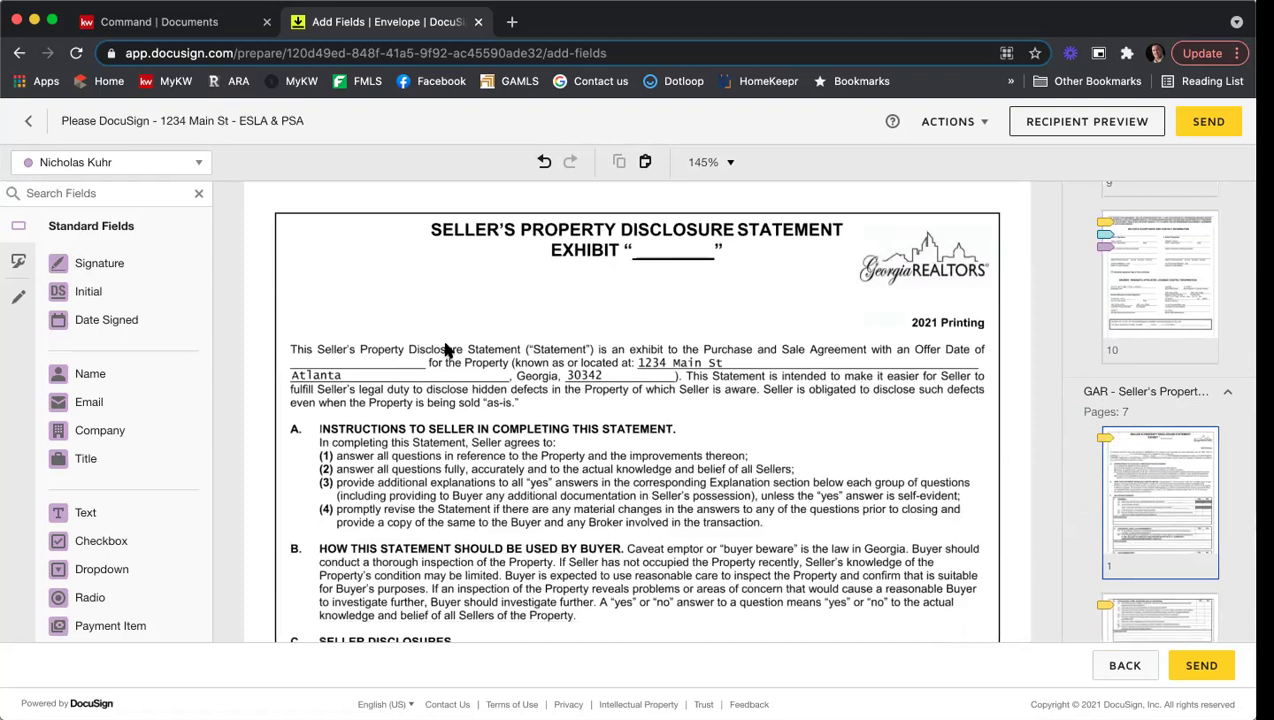
scroll(748, 350, down, 5)
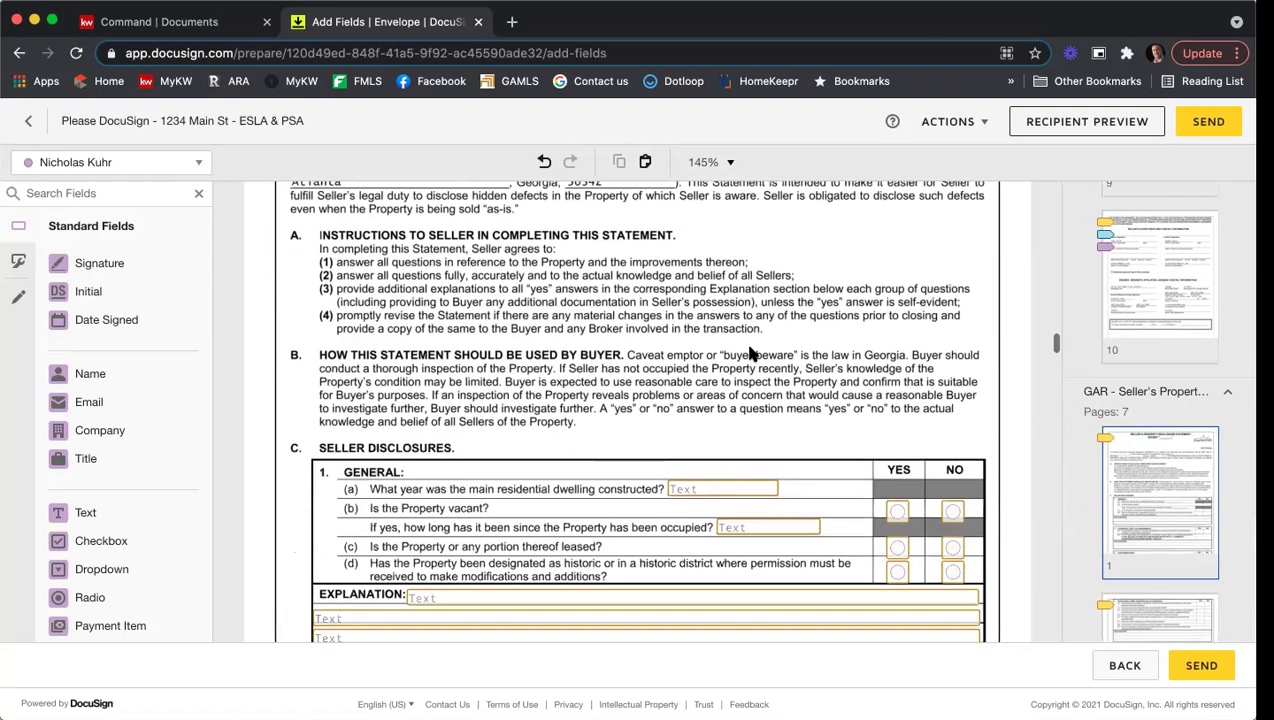
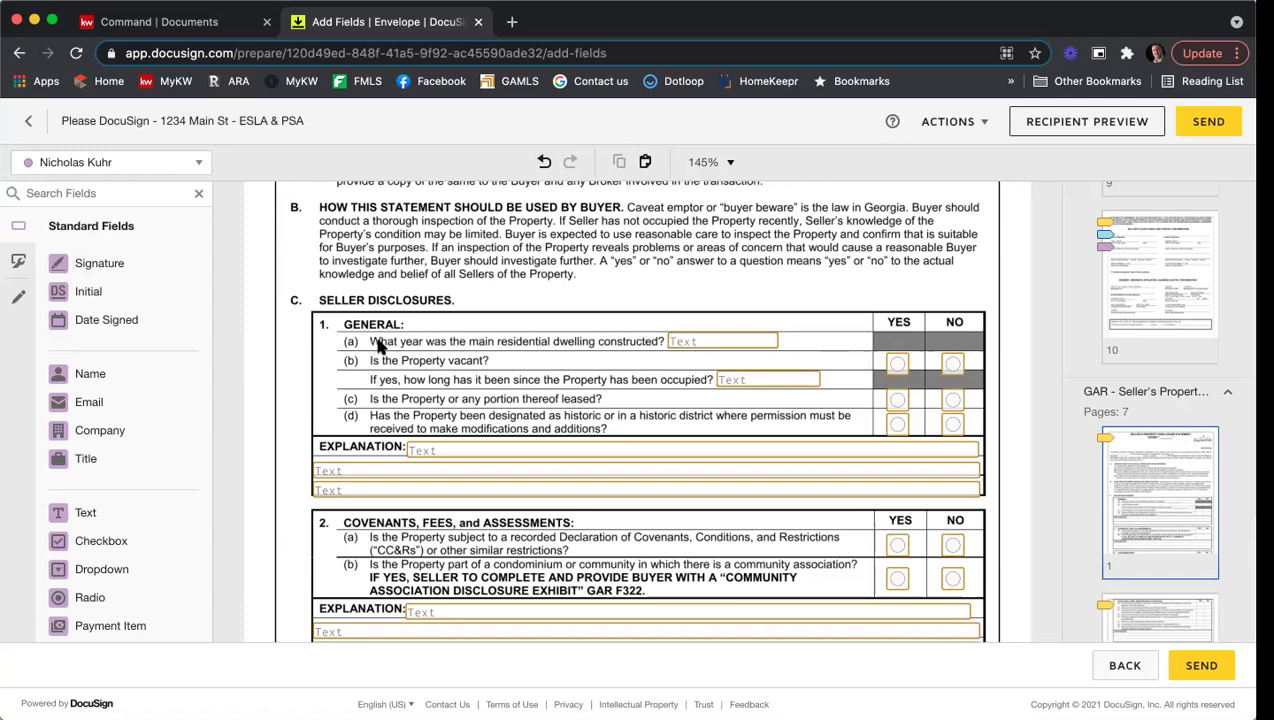
Step: Mark the 'What year was the main residential dwelling constructed?' text field as Required
click(703, 345)
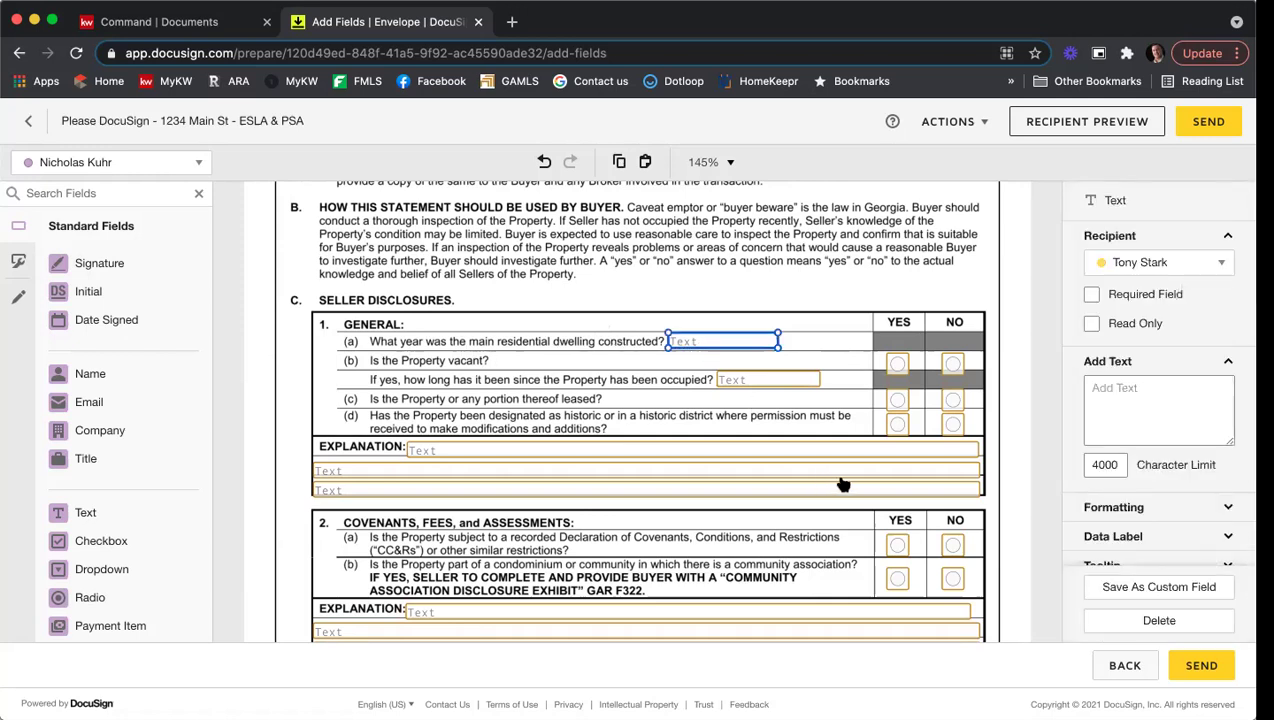
click(1093, 295)
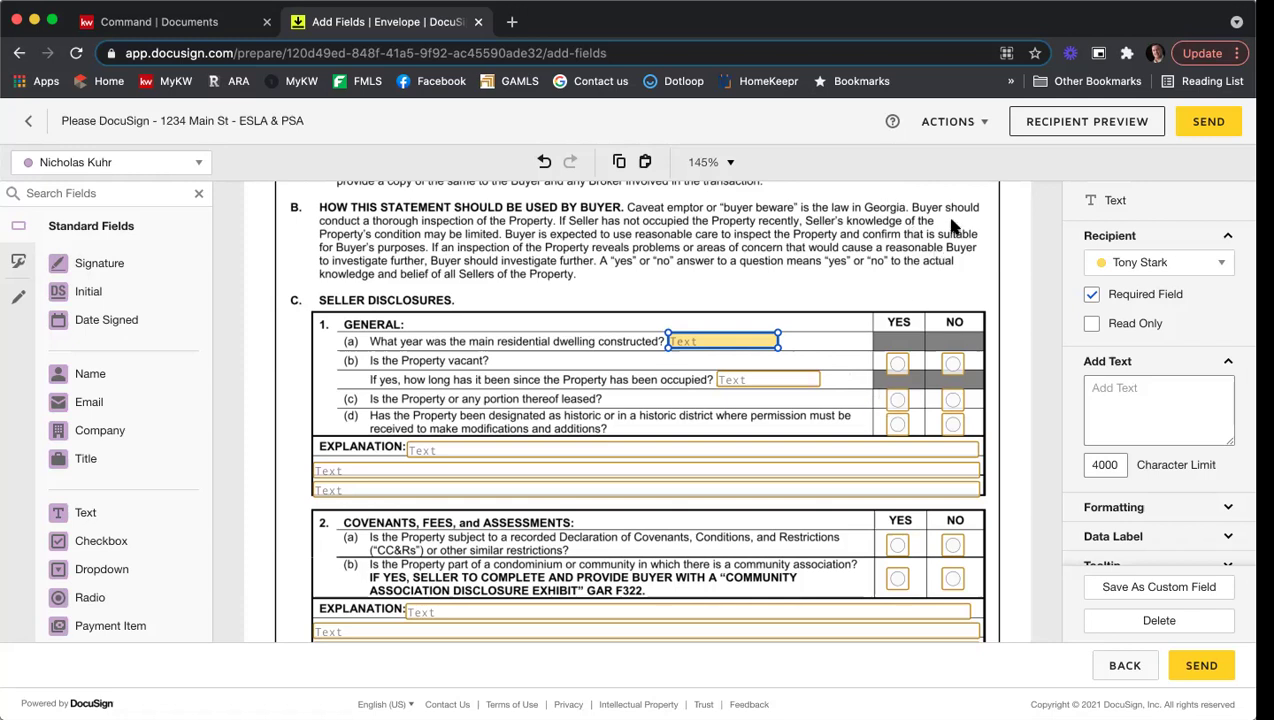
Step: Deselect the year-built field and scroll down to the association Contact Information section
scroll(990, 240, down, 2)
scroll(1008, 248, down, 6)
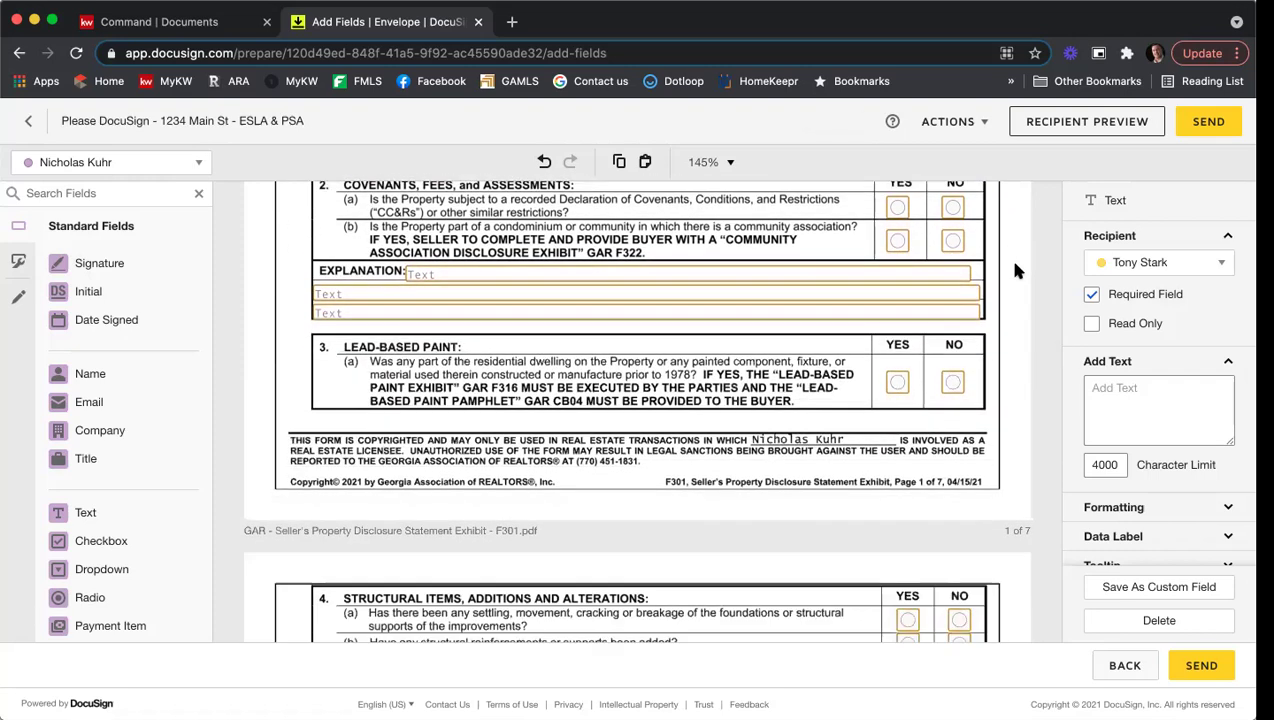
scroll(1014, 270, down, 12)
scroll(1020, 263, down, 12)
scroll(1020, 263, down, 10)
scroll(1020, 263, down, 14)
scroll(1020, 263, down, 14)
scroll(1020, 263, down, 14)
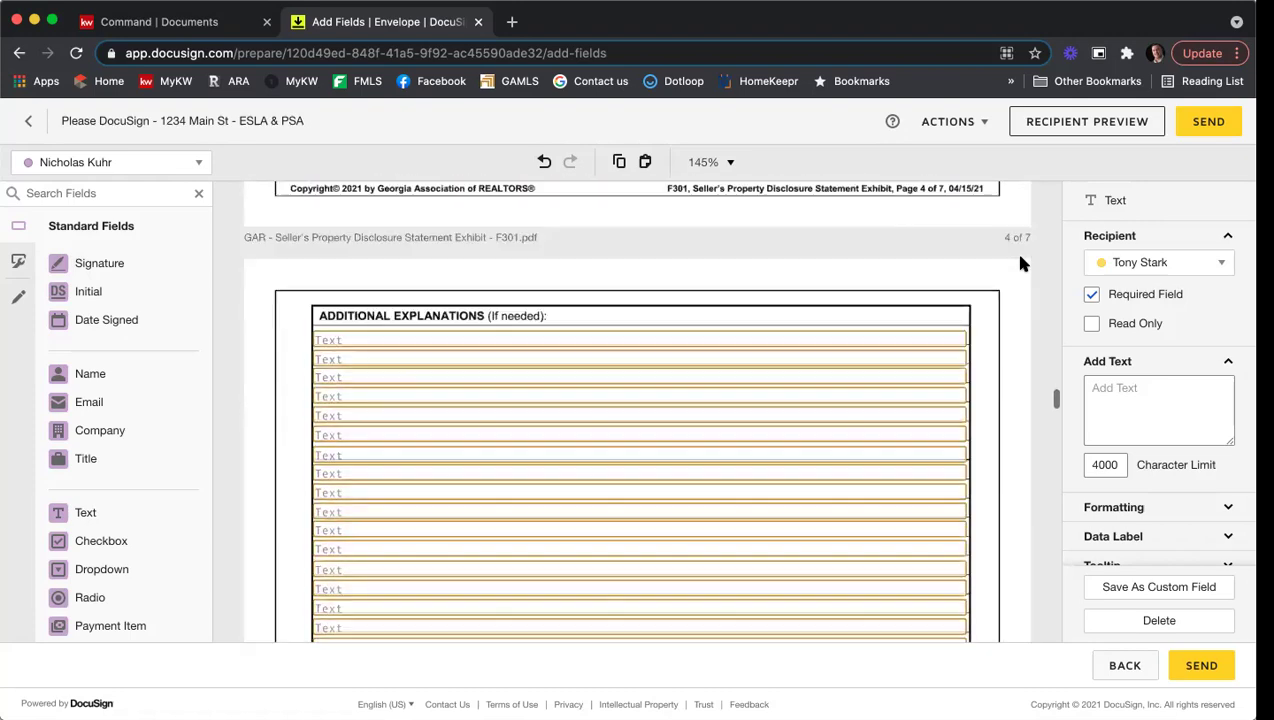
scroll(1020, 263, down, 14)
scroll(1020, 263, down, 14)
scroll(1020, 263, down, 14)
scroll(1020, 263, down, 1)
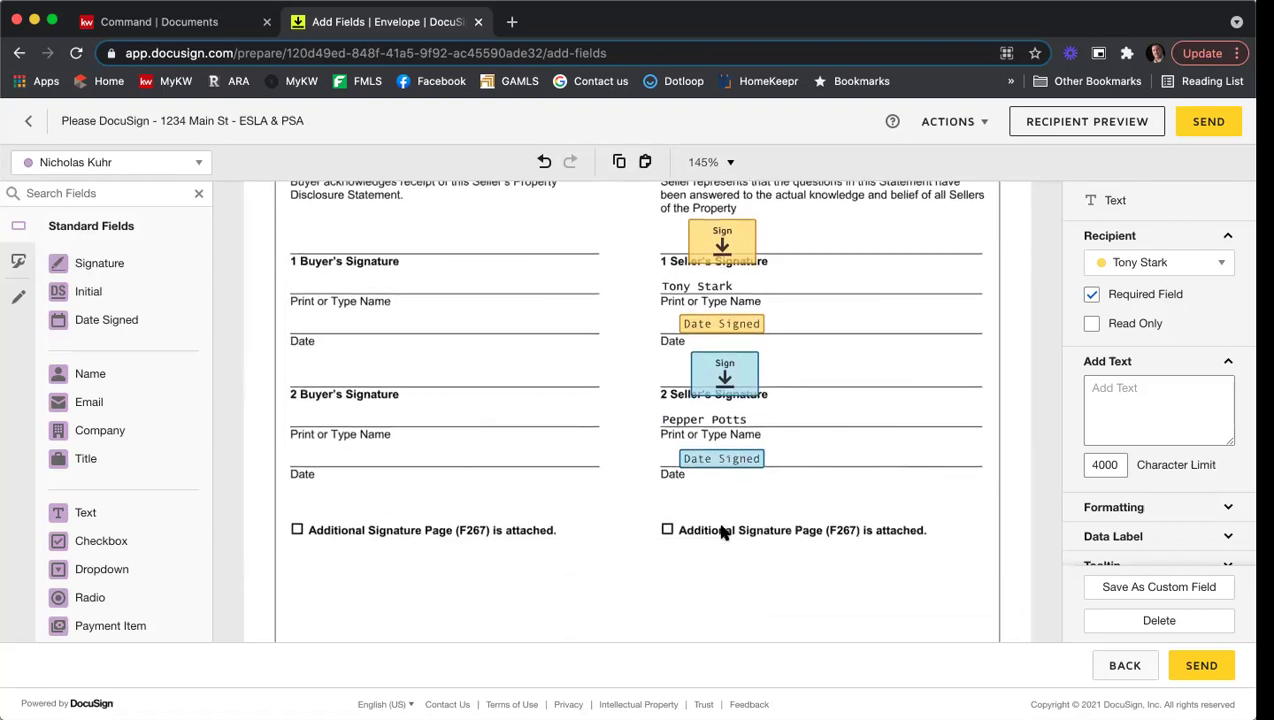
click(866, 502)
scroll(866, 428, down, 6)
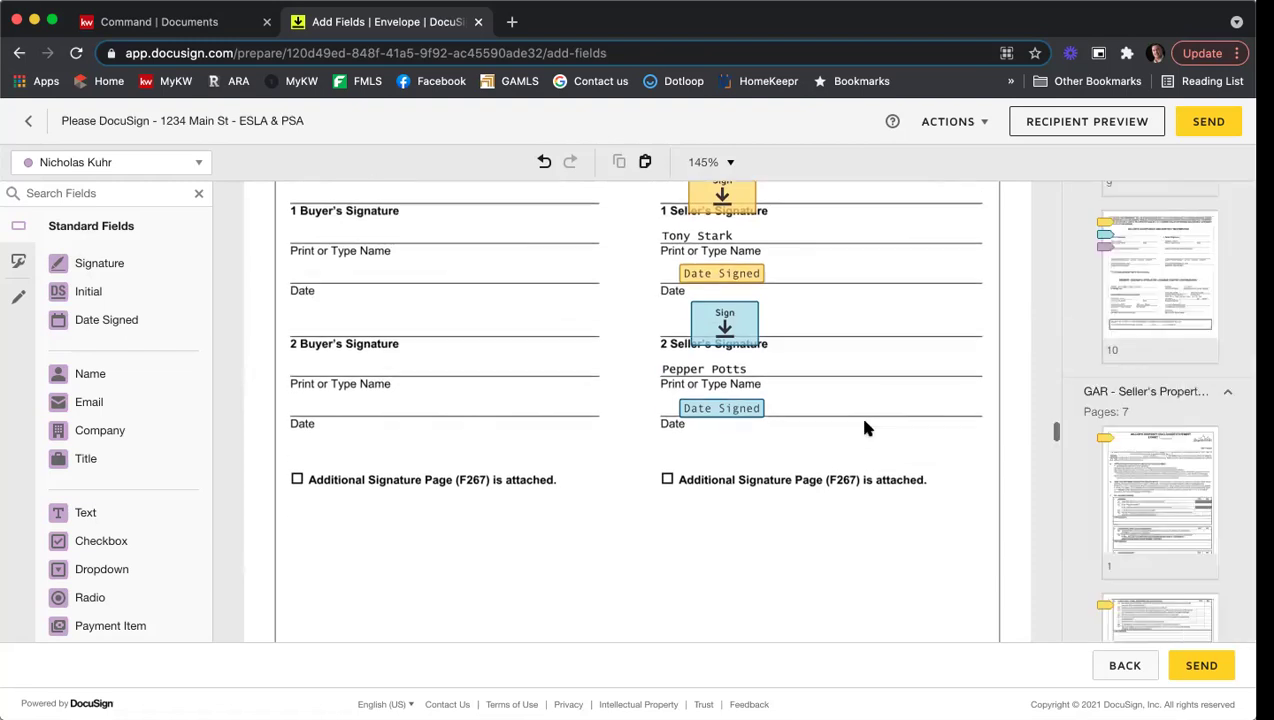
scroll(866, 428, down, 4)
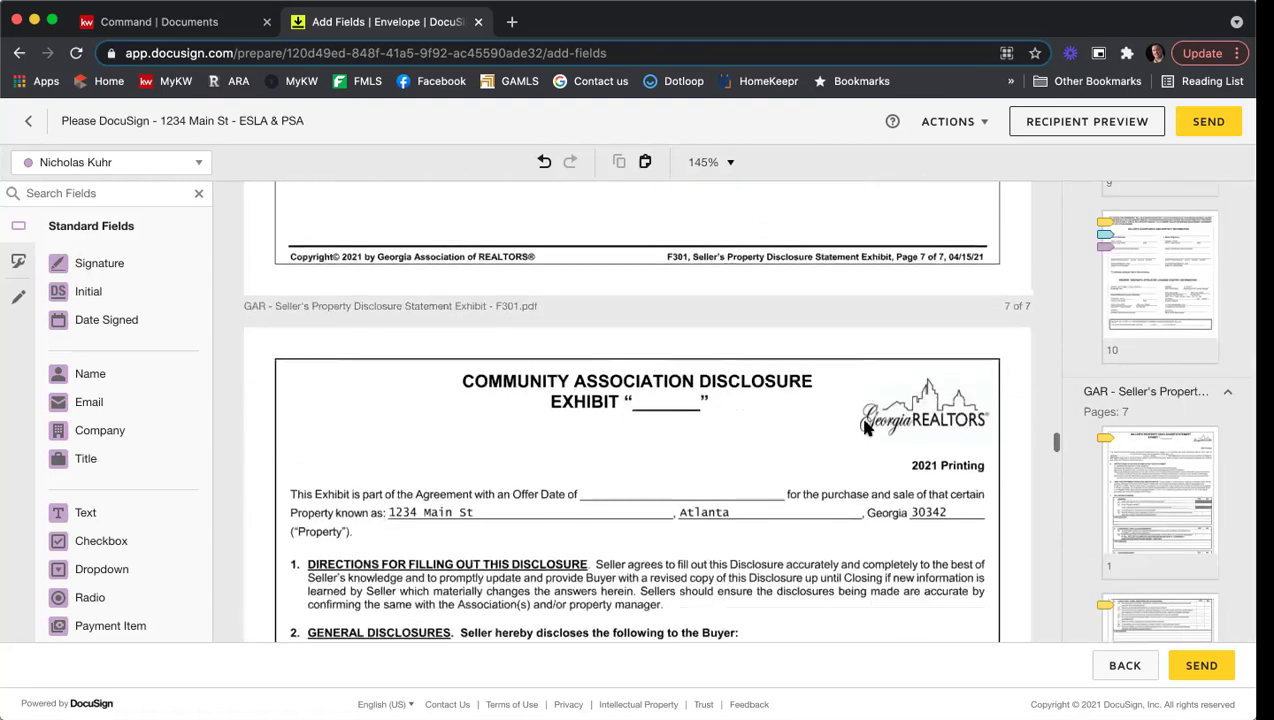
scroll(866, 428, down, 3)
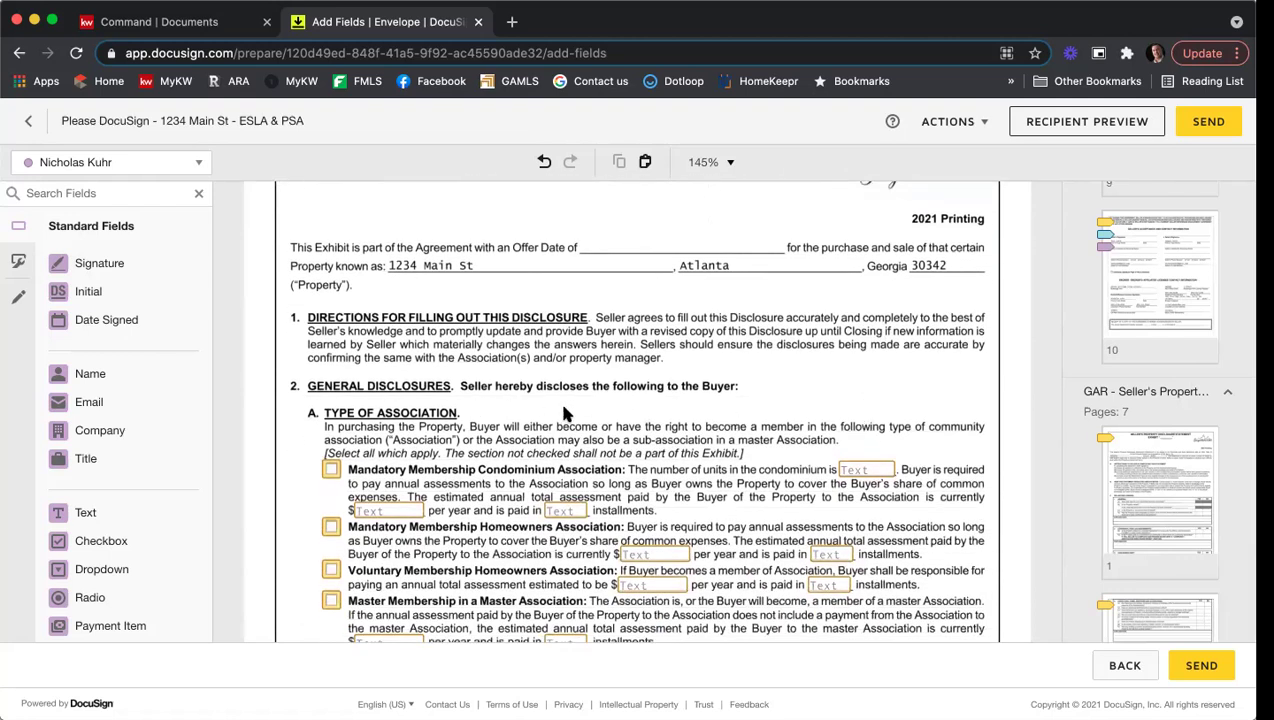
scroll(563, 413, down, 3)
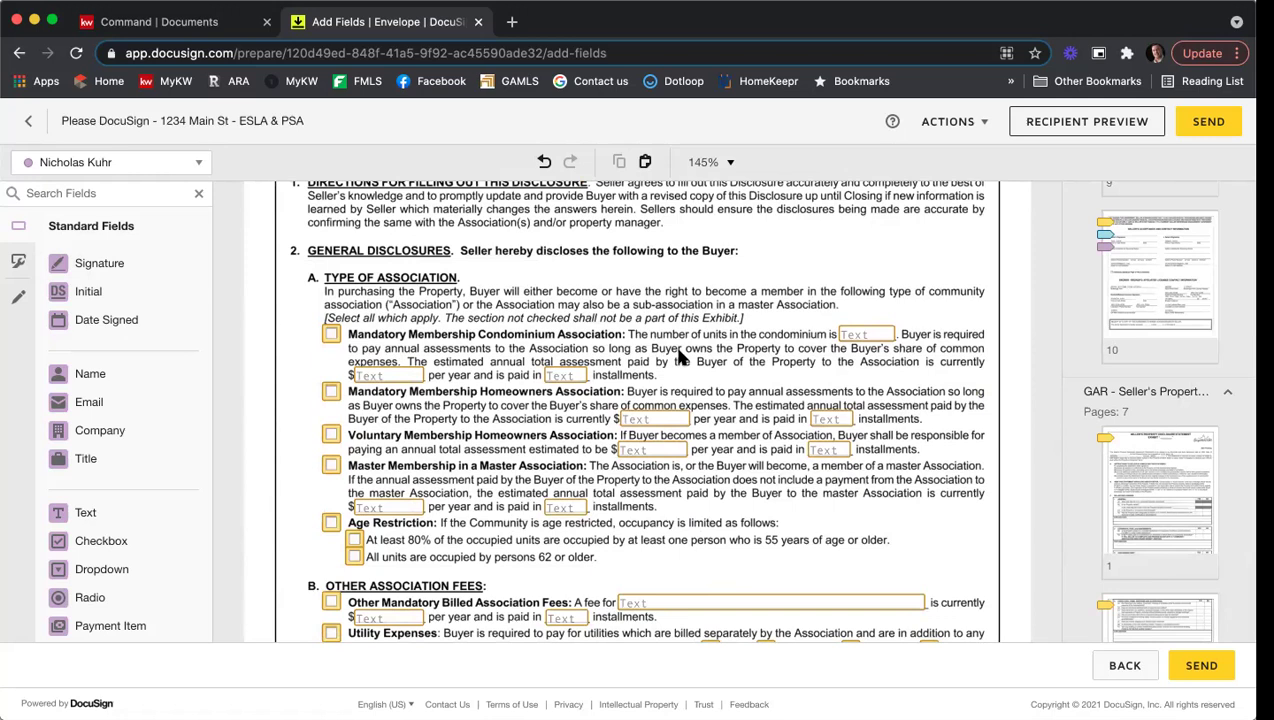
scroll(722, 344, down, 1)
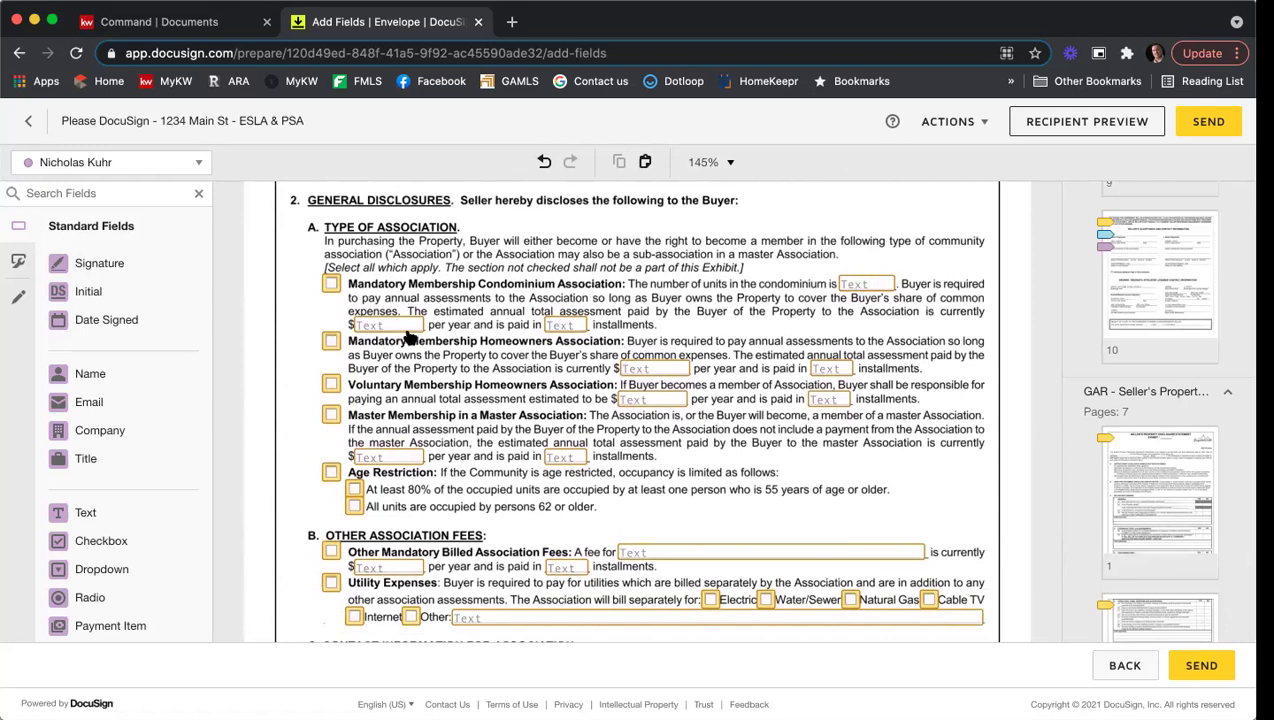
scroll(838, 293, down, 1)
scroll(838, 290, down, 5)
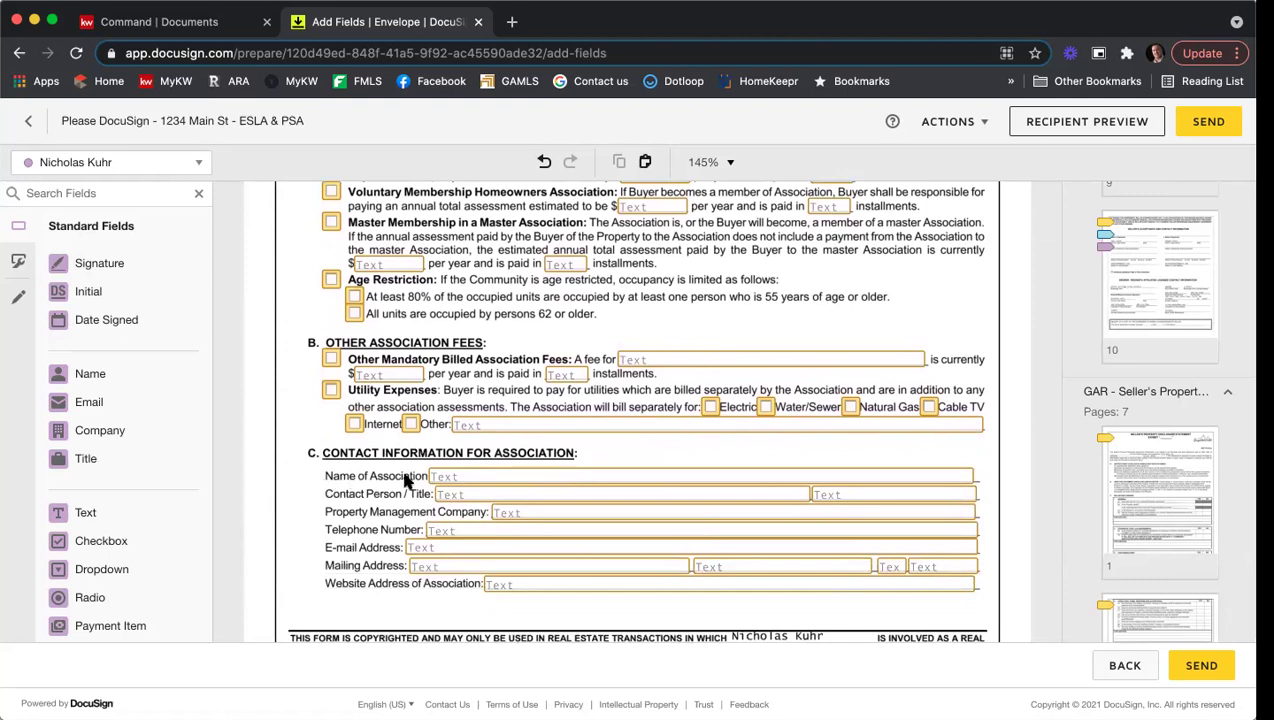
Step: Tick Required Field on the Name of Association text field, then deselect it
click(483, 480)
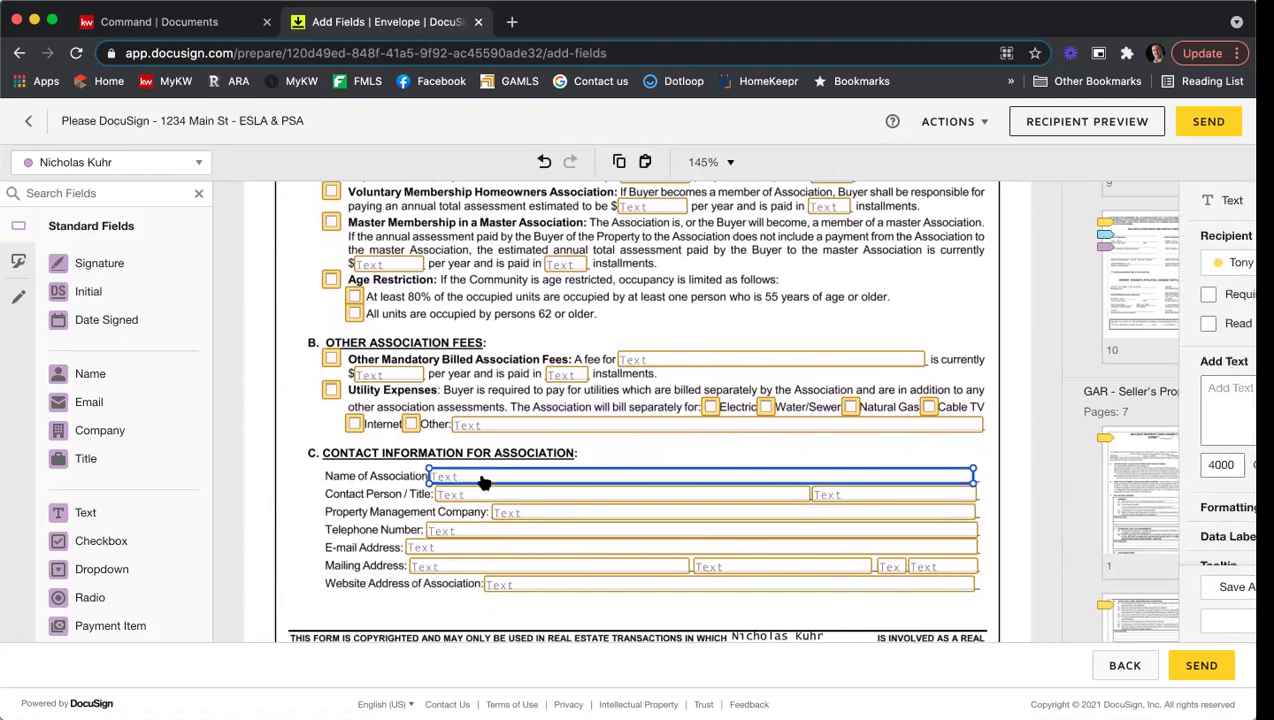
click(1092, 295)
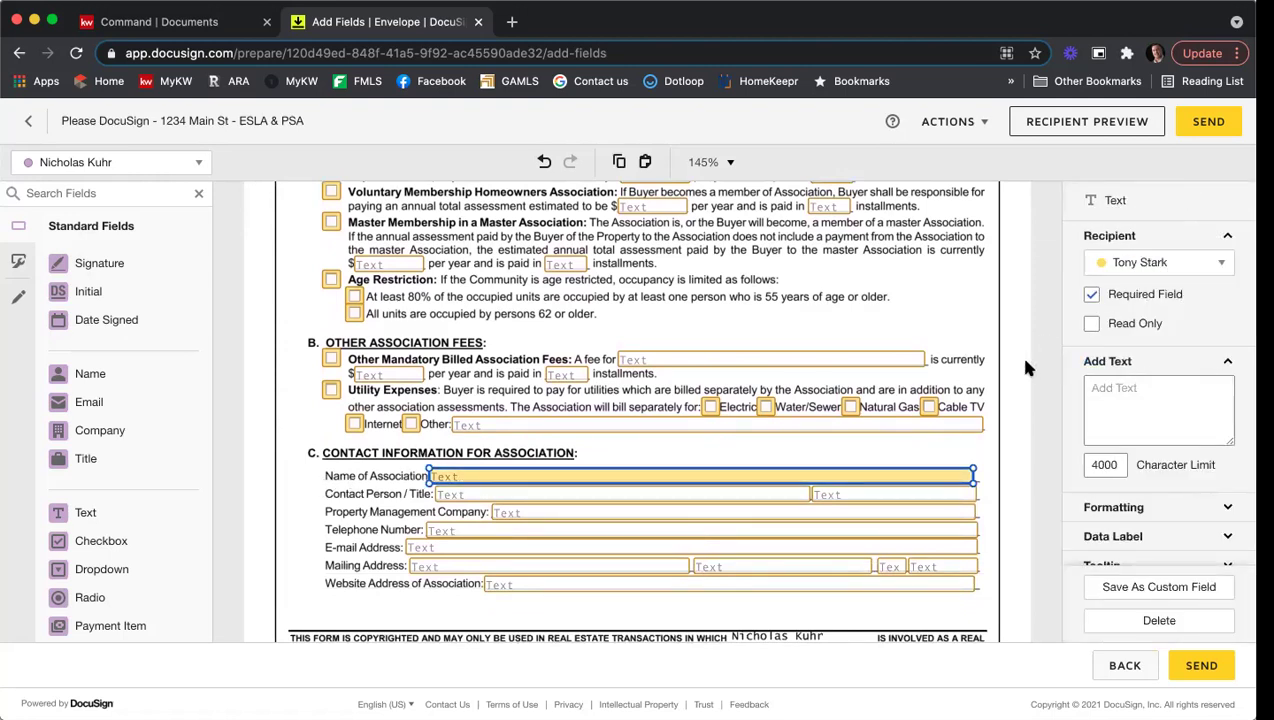
click(1000, 422)
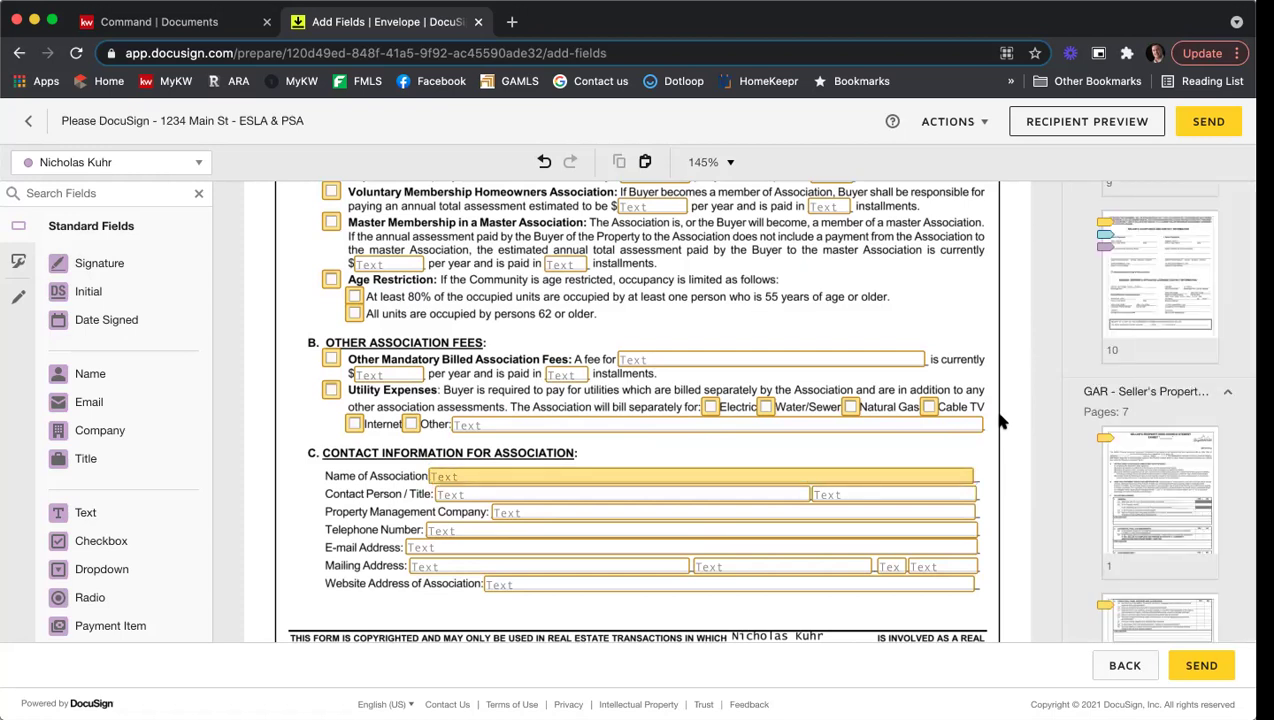
scroll(1000, 422, up, 2)
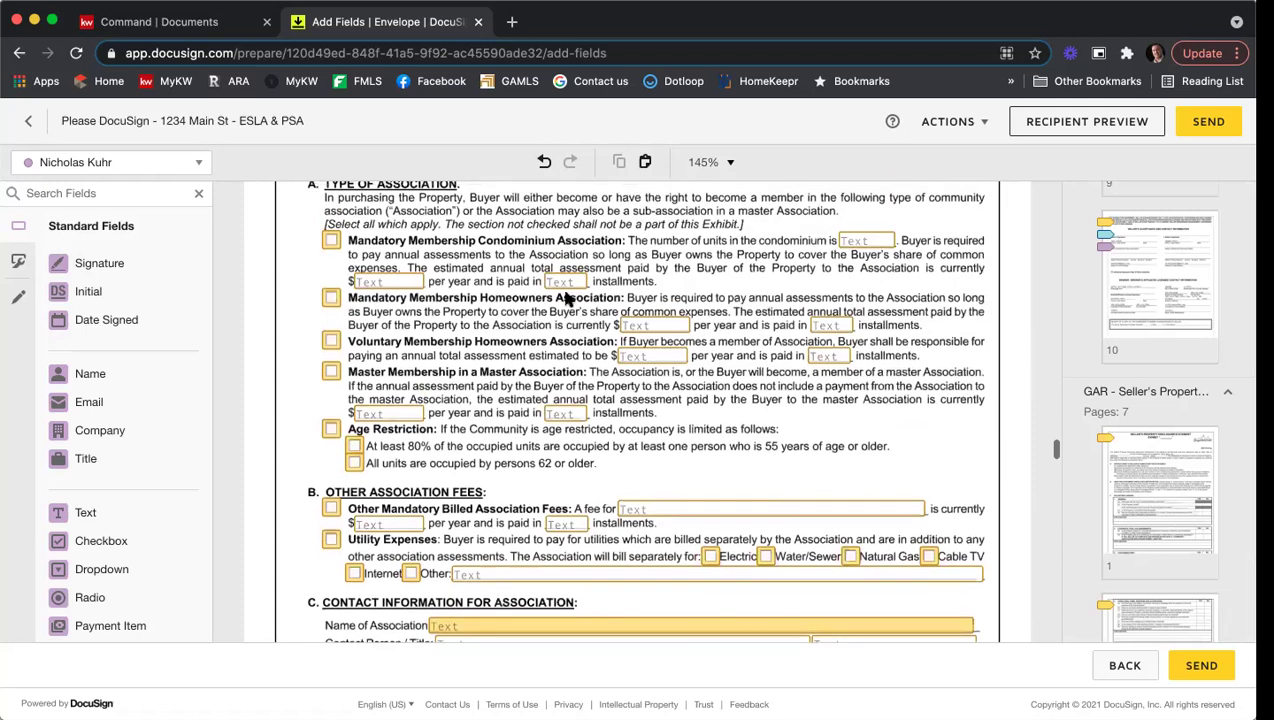
scroll(483, 290, up, 1)
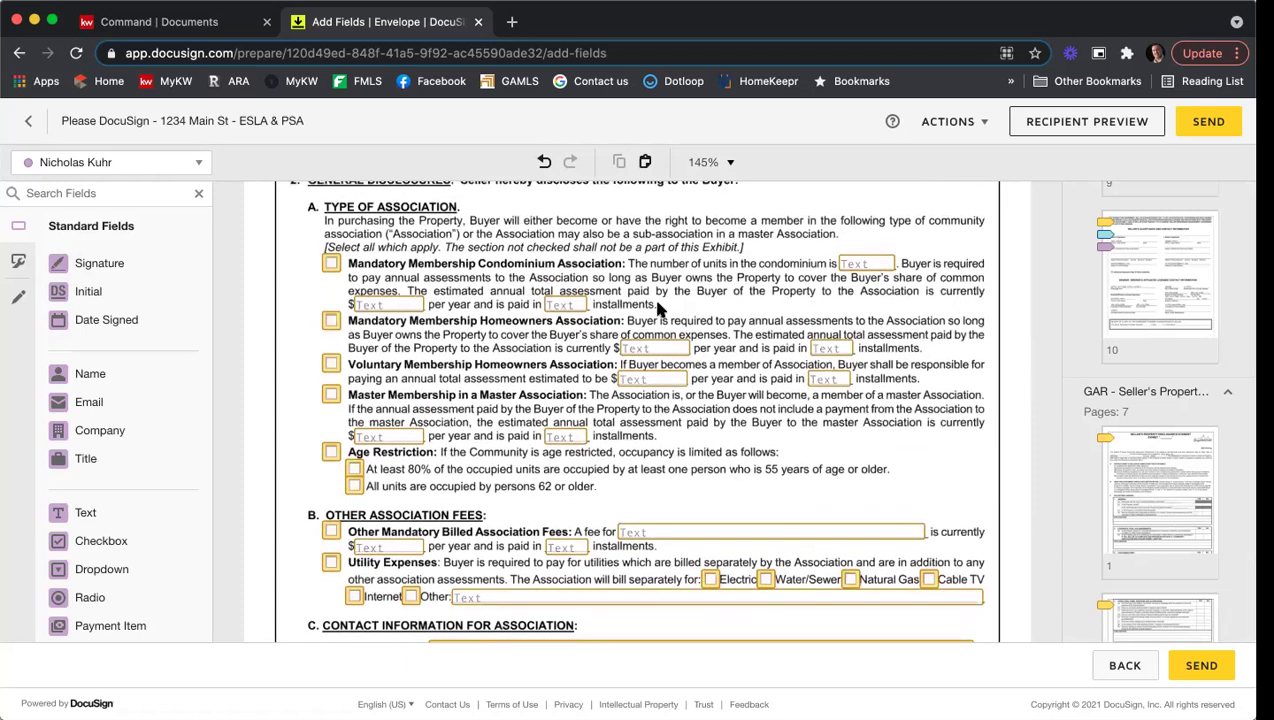
scroll(657, 305, down, 2)
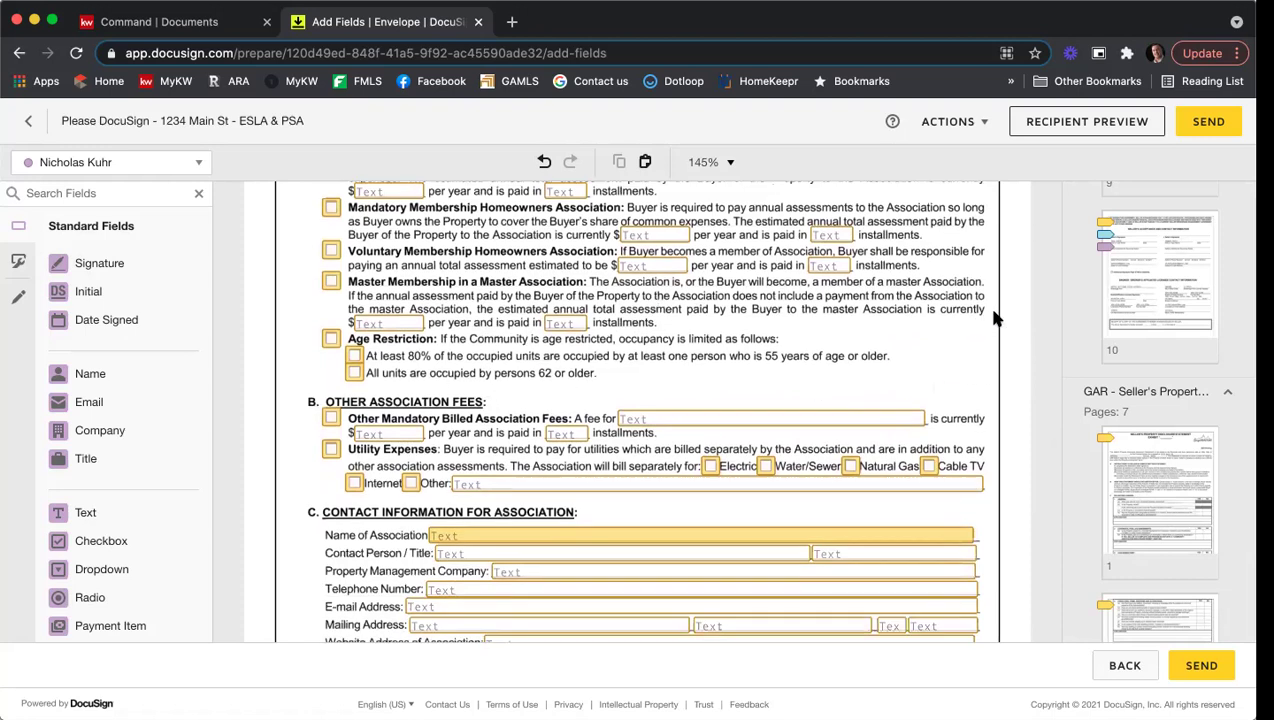
Step: Scroll down through the Purchase and Sale Agreement to page 7's Special Stipulations
scroll(993, 320, down, 10)
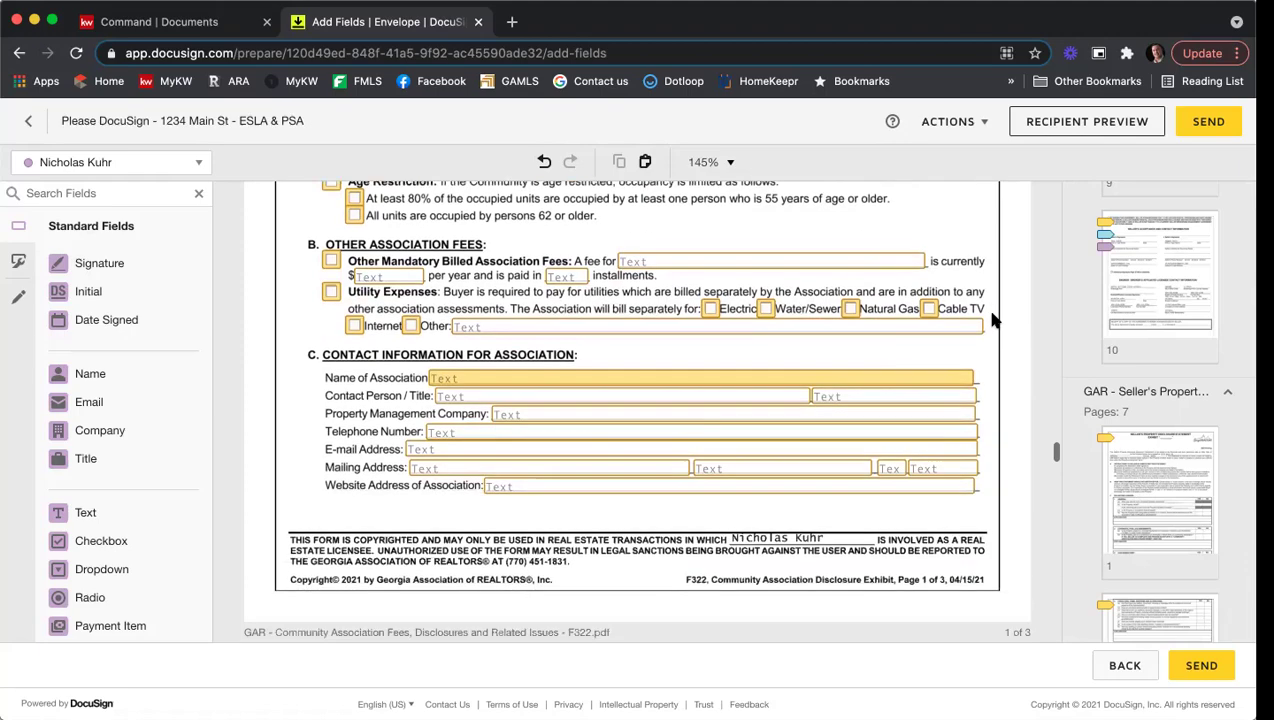
scroll(993, 320, down, 9)
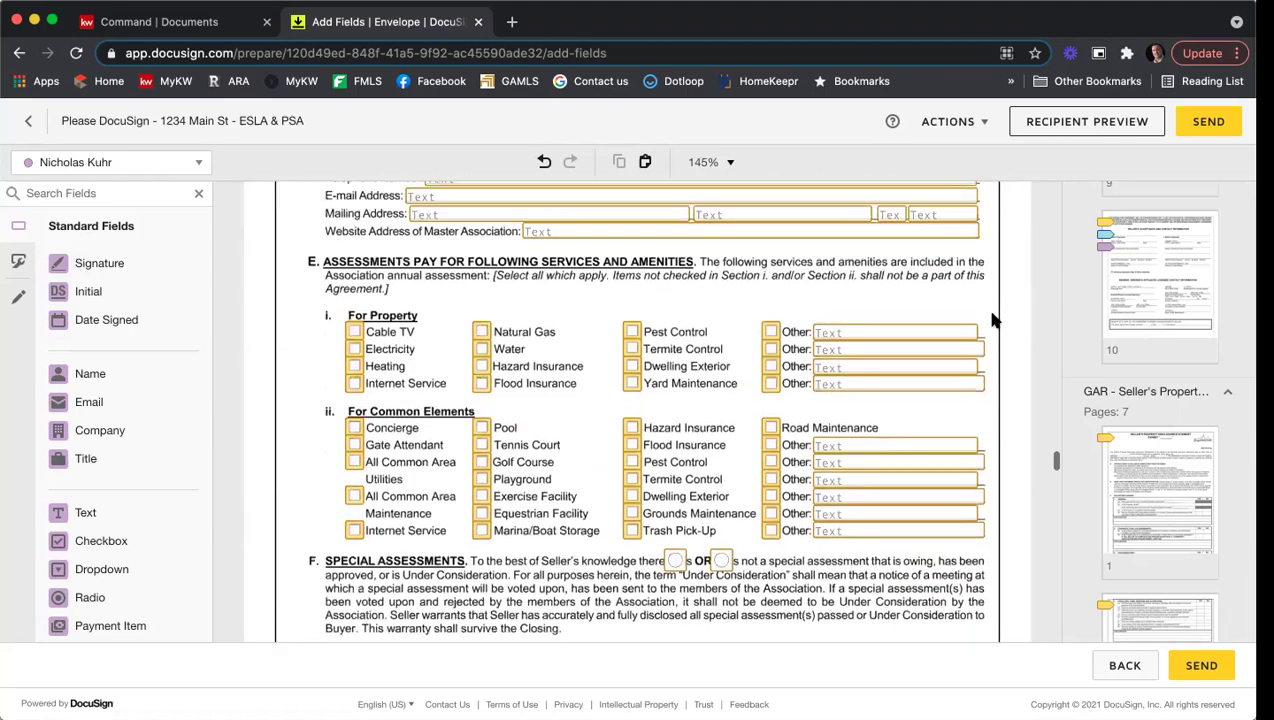
scroll(993, 327, down, 10)
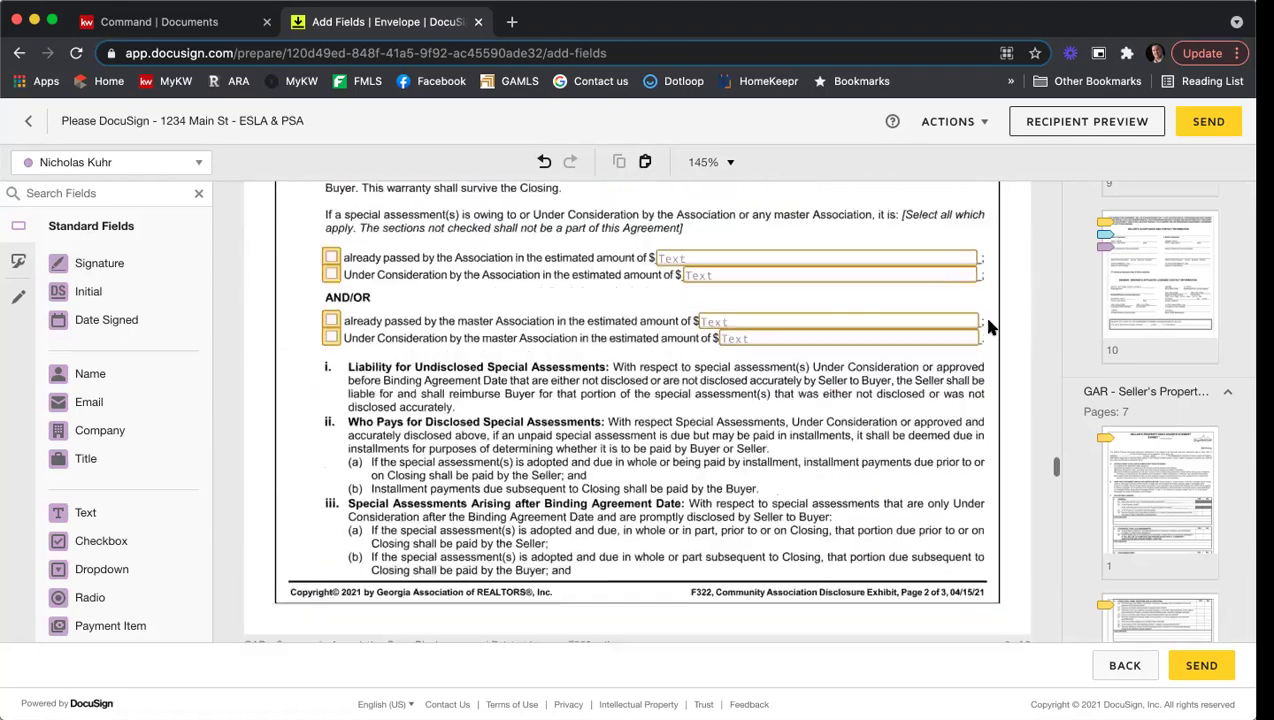
scroll(991, 327, down, 10)
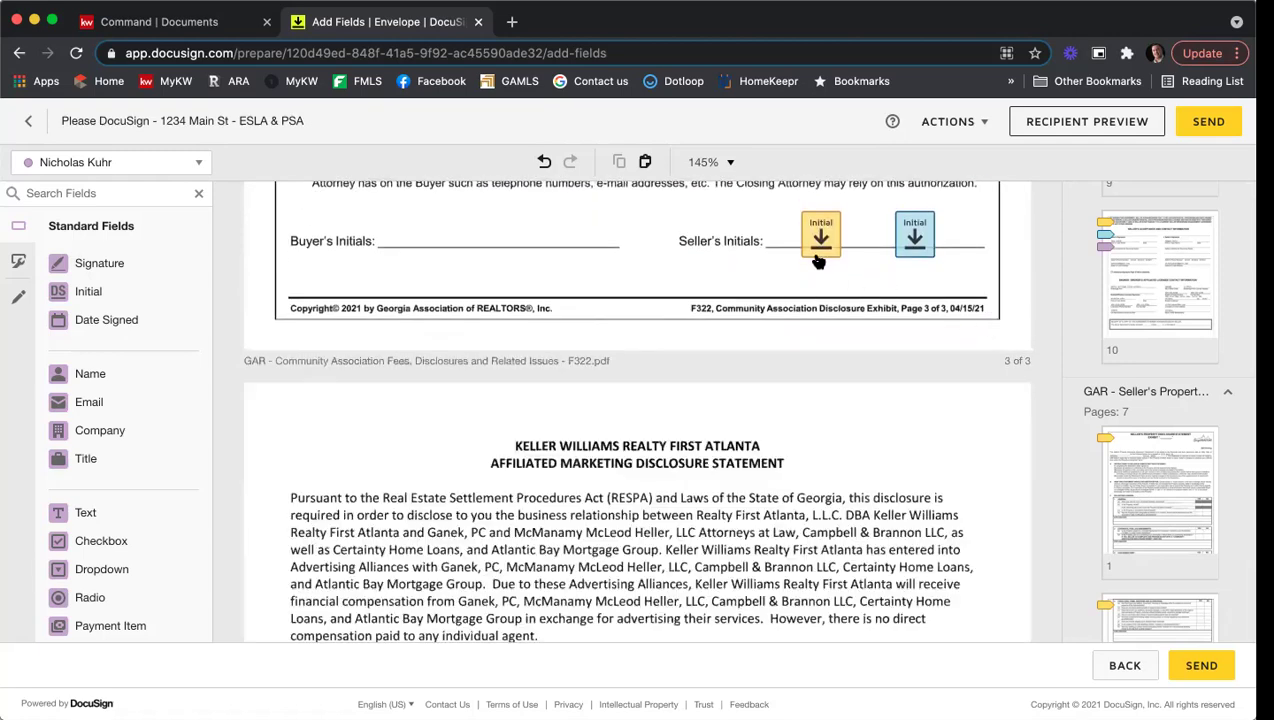
scroll(947, 338, down, 1)
scroll(947, 340, down, 10)
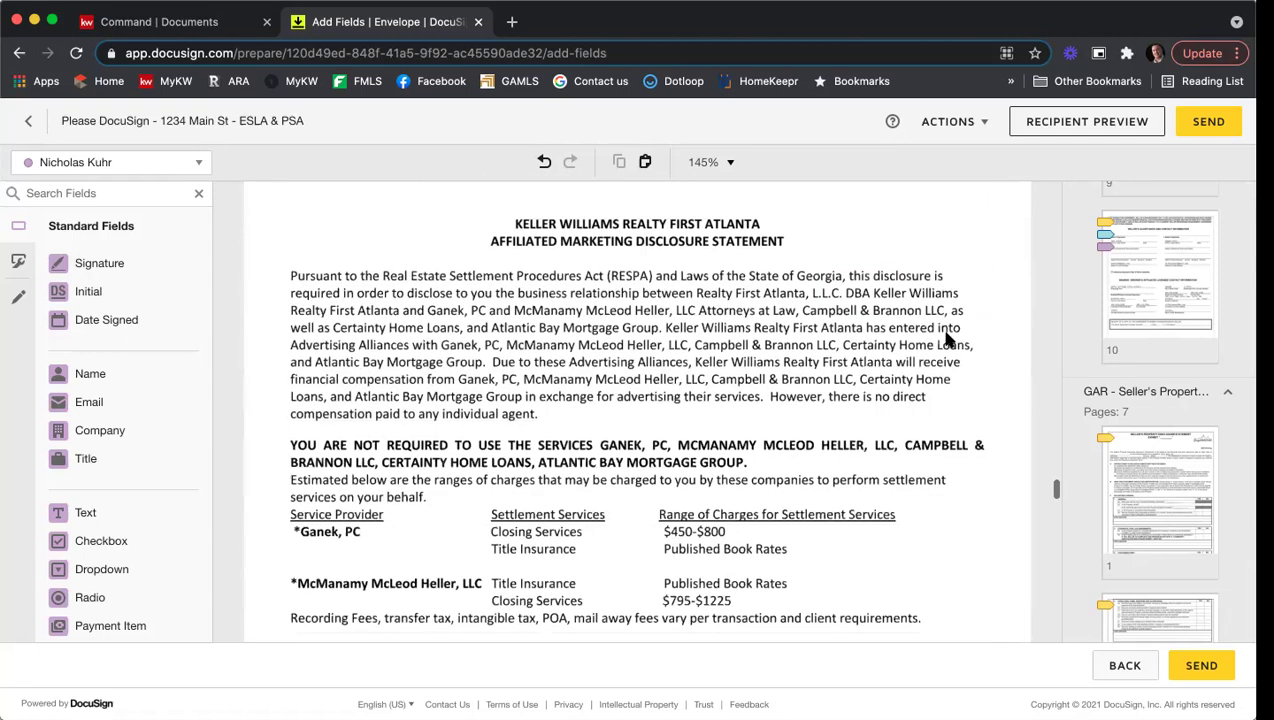
scroll(947, 340, down, 1)
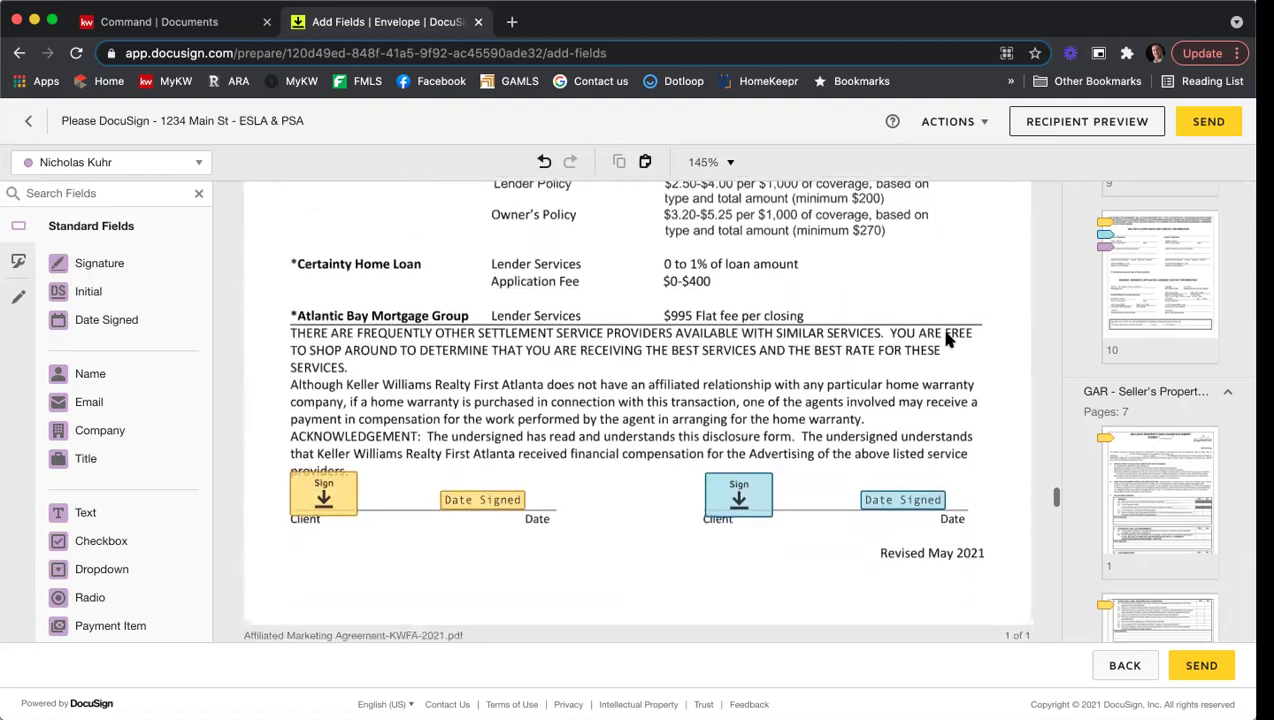
scroll(965, 402, down, 15)
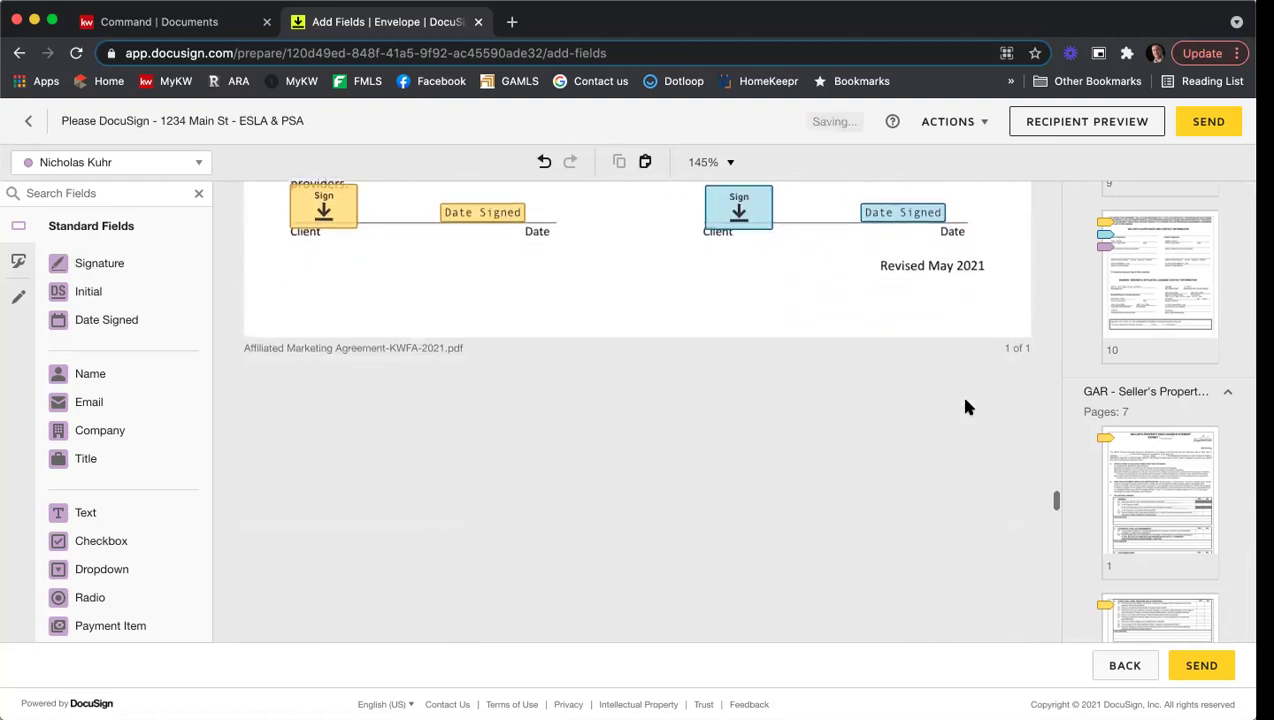
scroll(965, 405, down, 3)
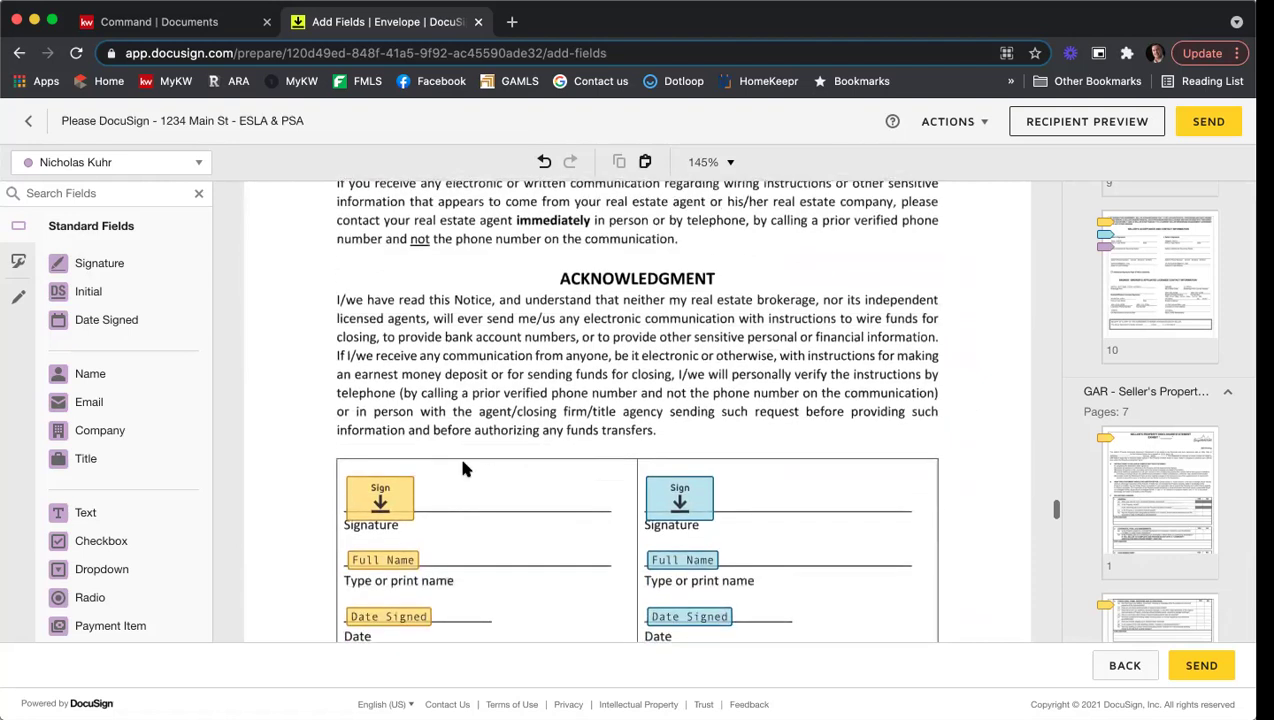
scroll(740, 430, down, 3)
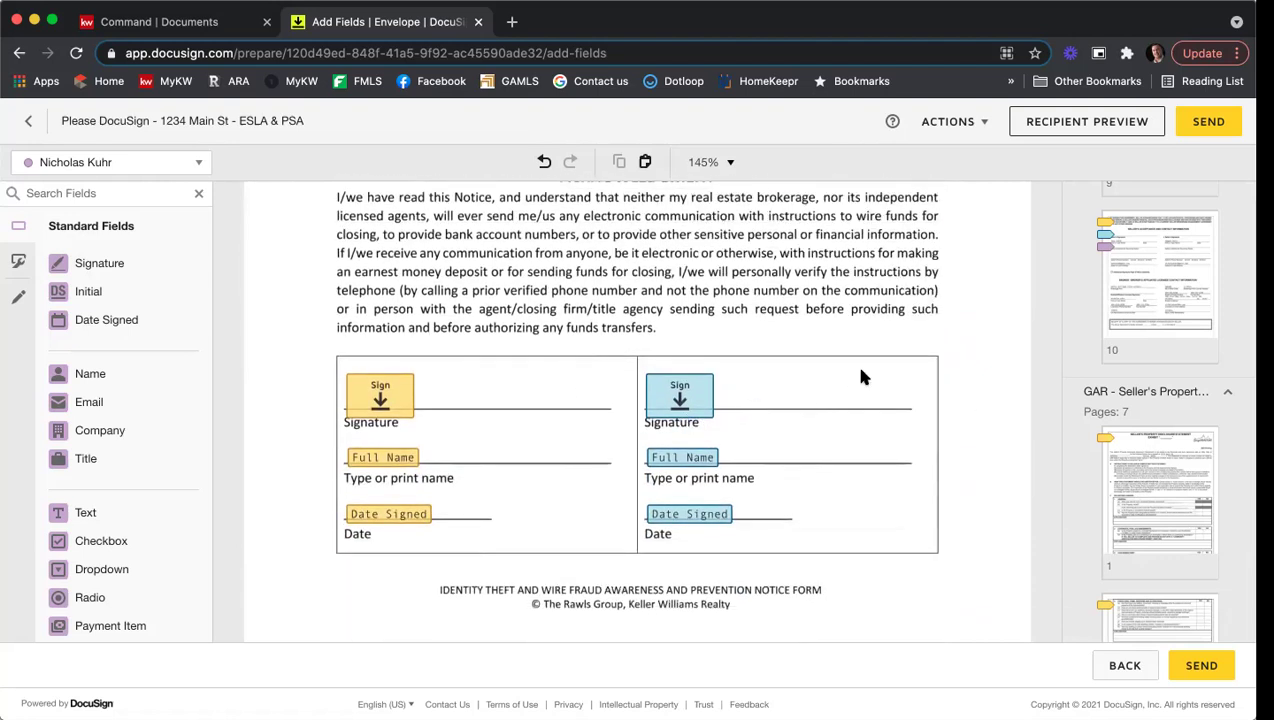
scroll(863, 377, down, 12)
scroll(863, 377, down, 5)
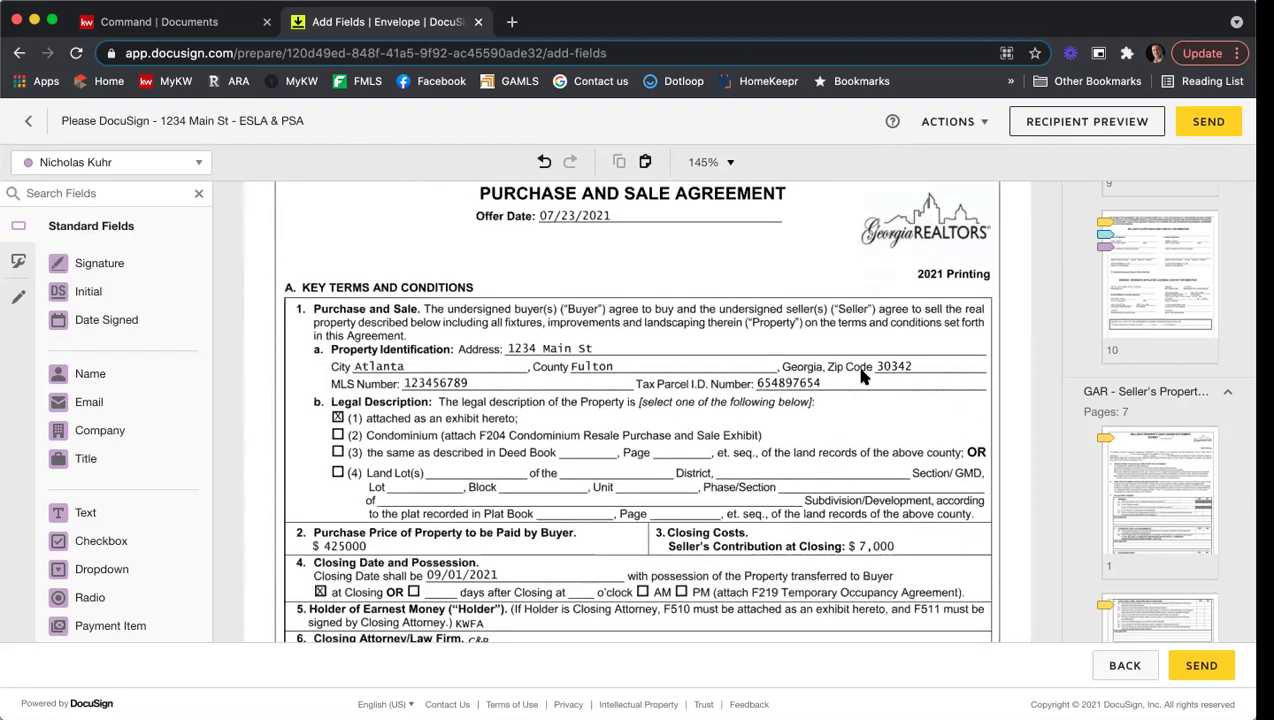
scroll(863, 377, down, 5)
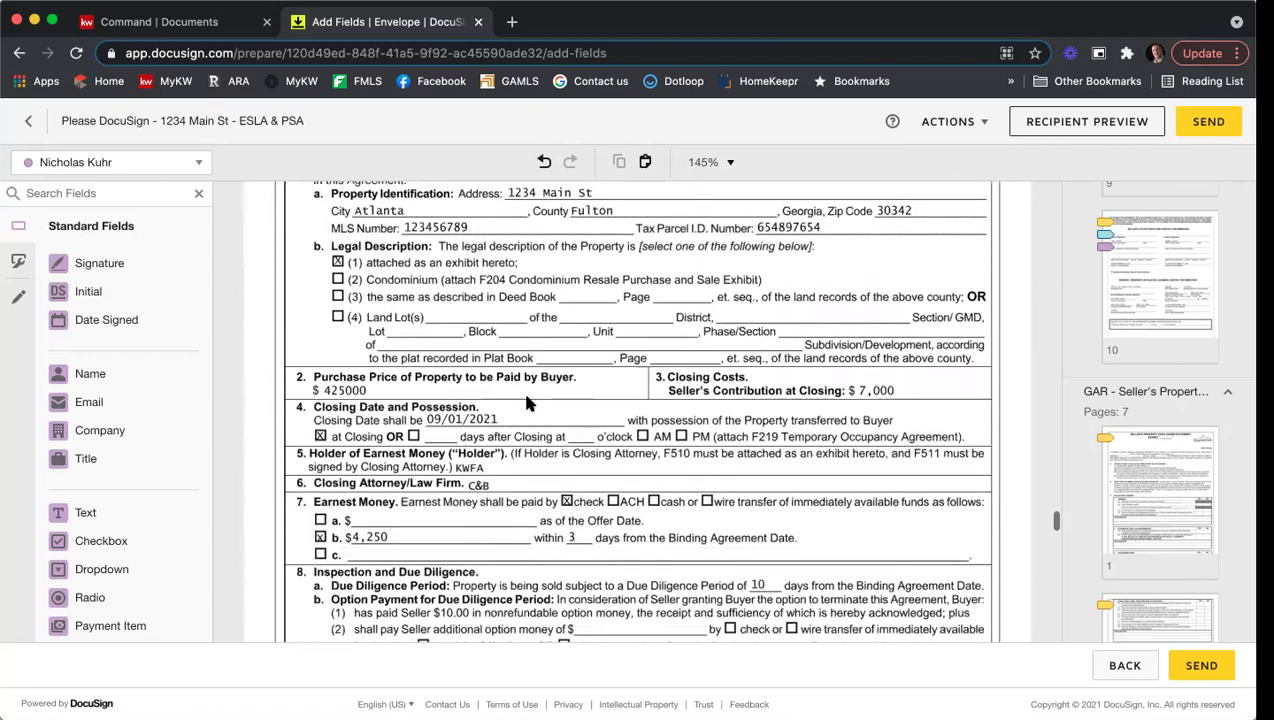
scroll(797, 413, down, 6)
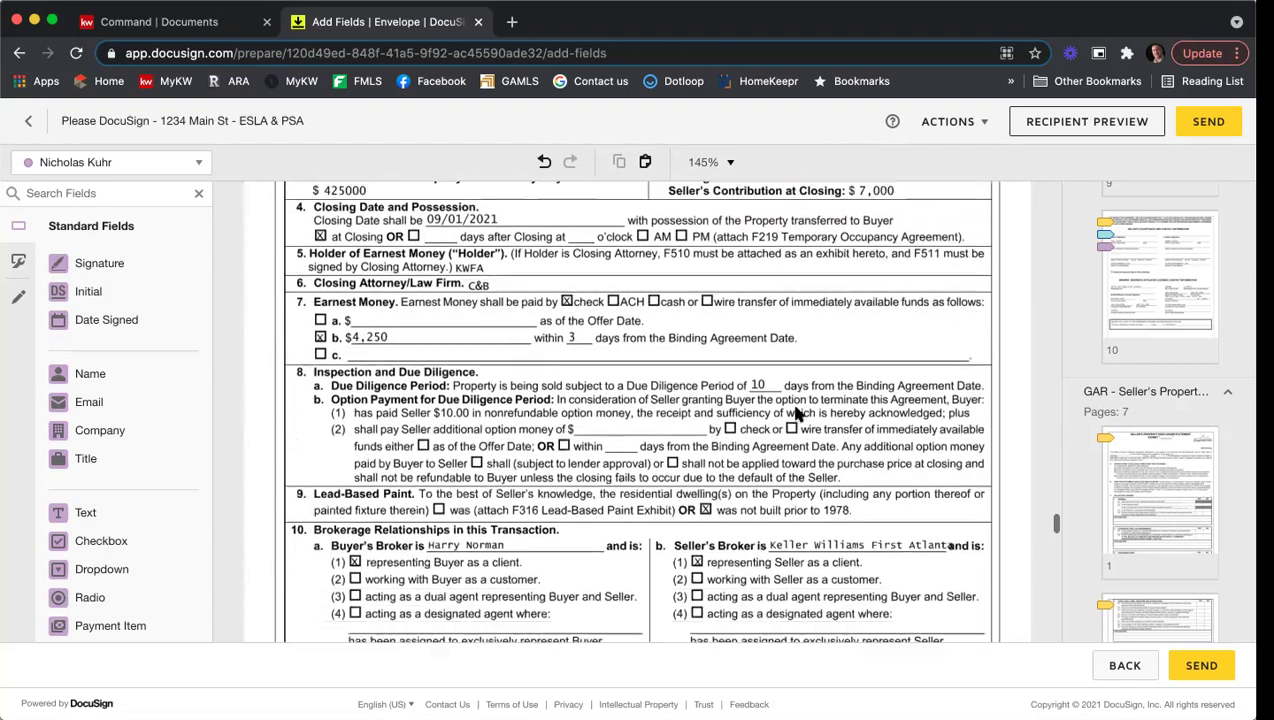
scroll(797, 413, down, 12)
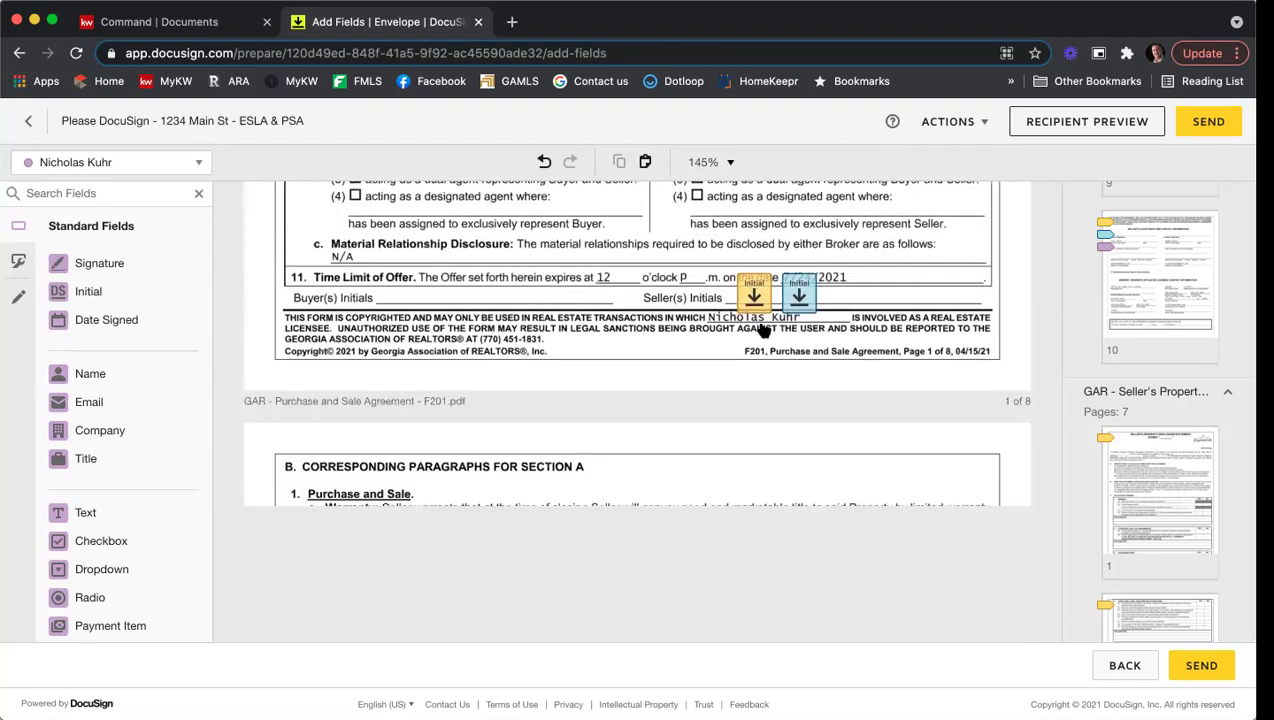
scroll(611, 384, down, 14)
scroll(620, 398, down, 20)
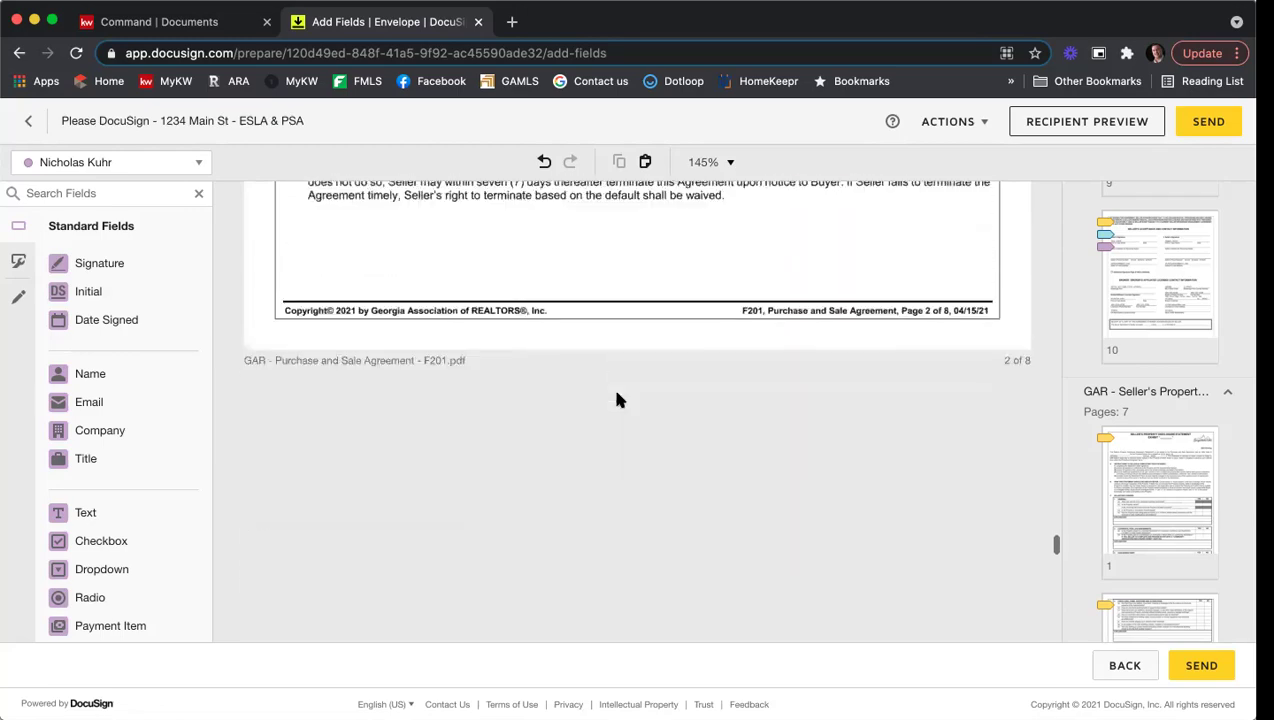
scroll(616, 399, down, 20)
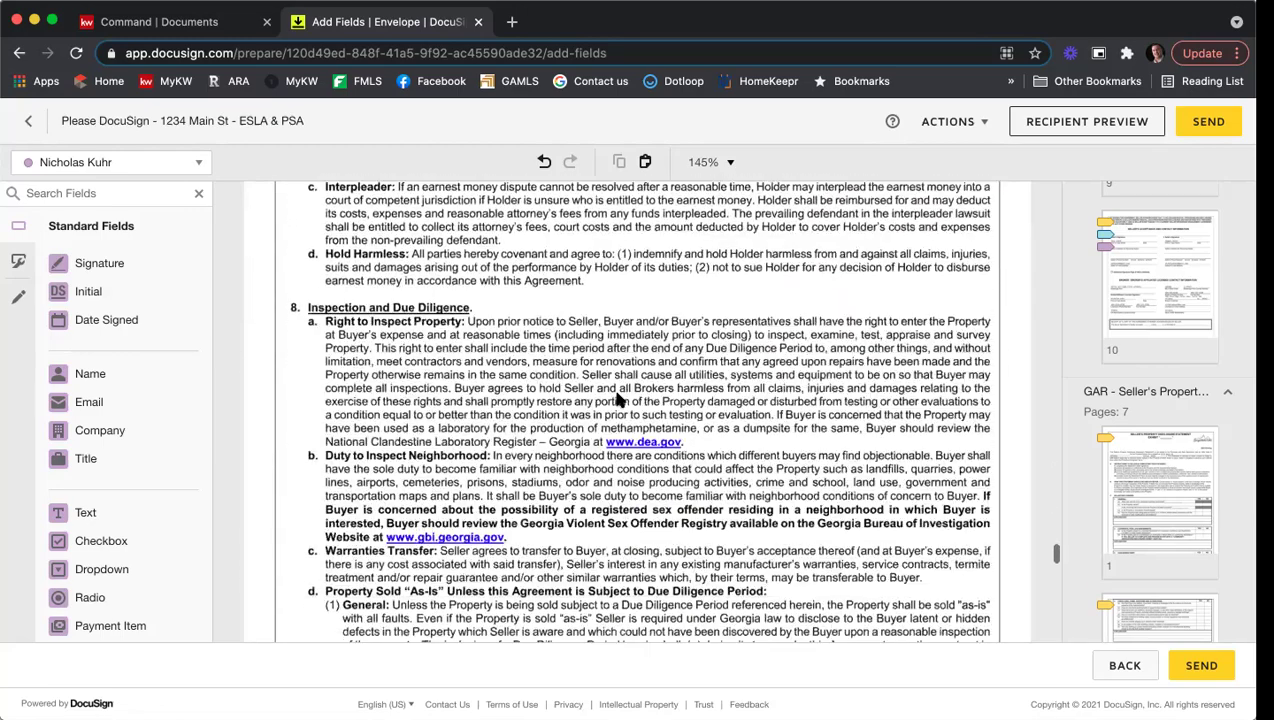
scroll(618, 399, down, 20)
scroll(618, 399, down, 20)
scroll(618, 399, down, 20)
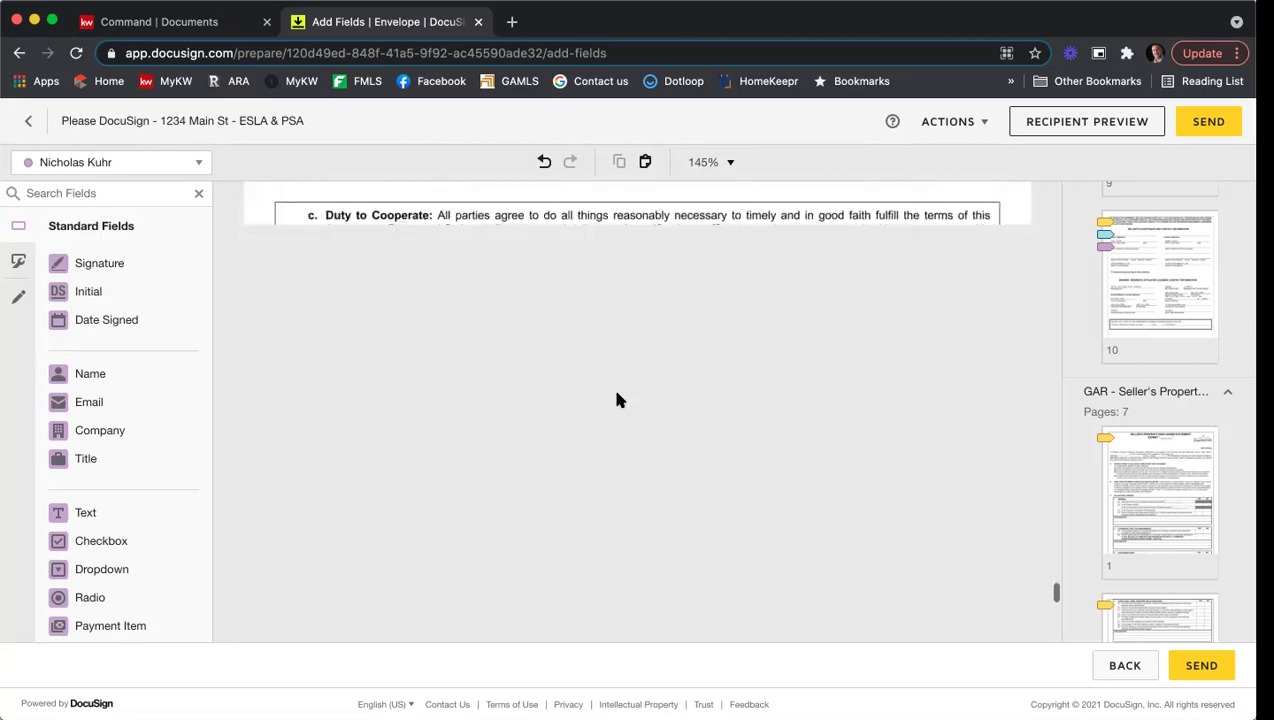
scroll(617, 399, down, 10)
scroll(617, 399, down, 15)
scroll(617, 399, down, 10)
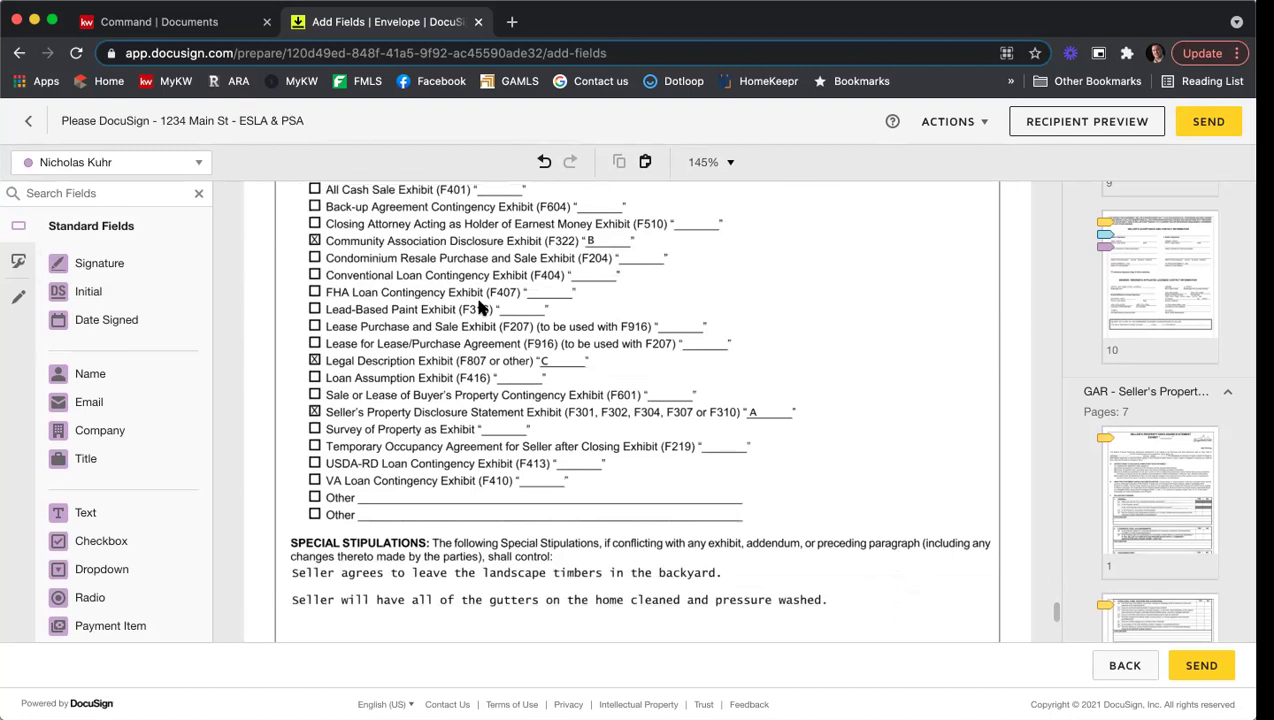
scroll(530, 316, up, 1)
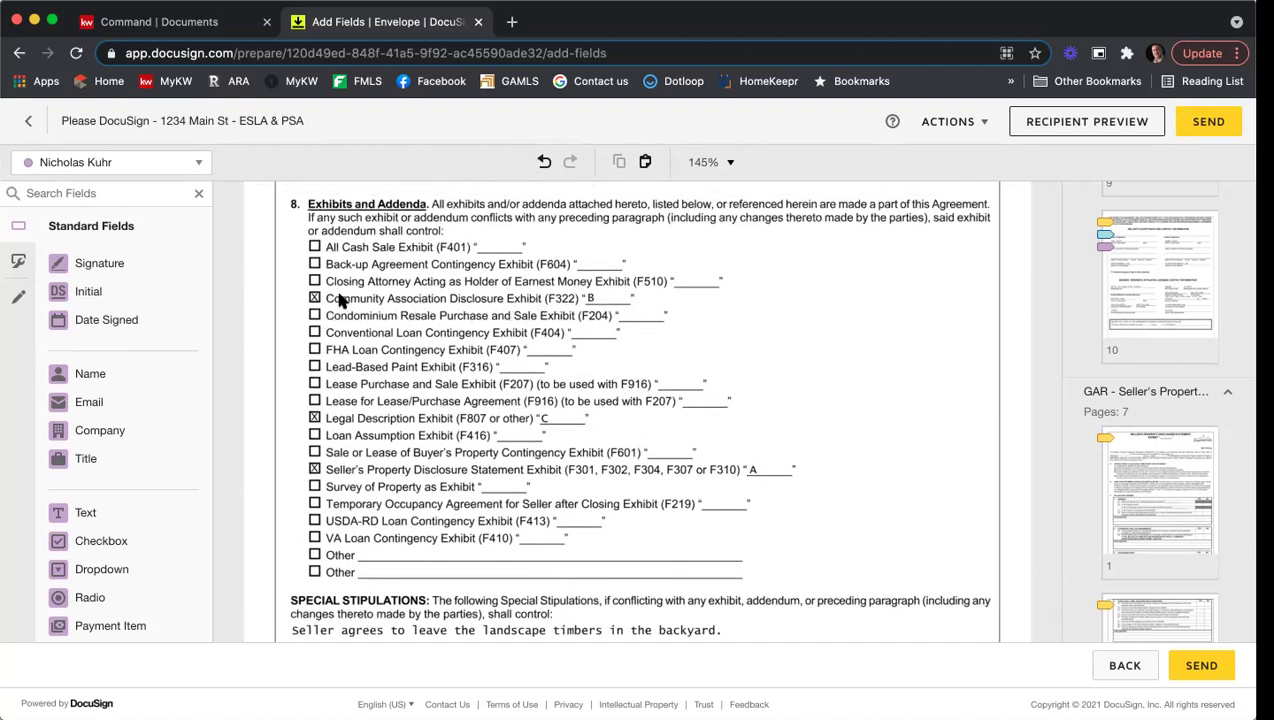
scroll(551, 303, down, 5)
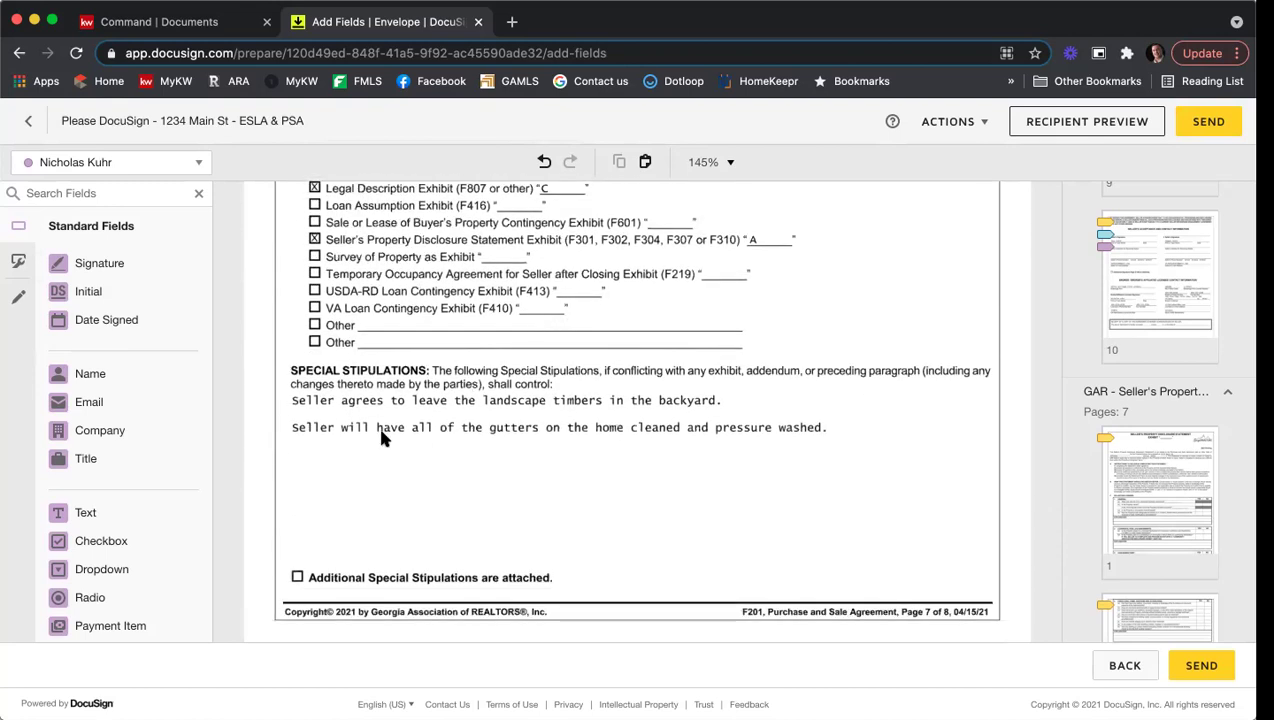
scroll(555, 445, down, 1)
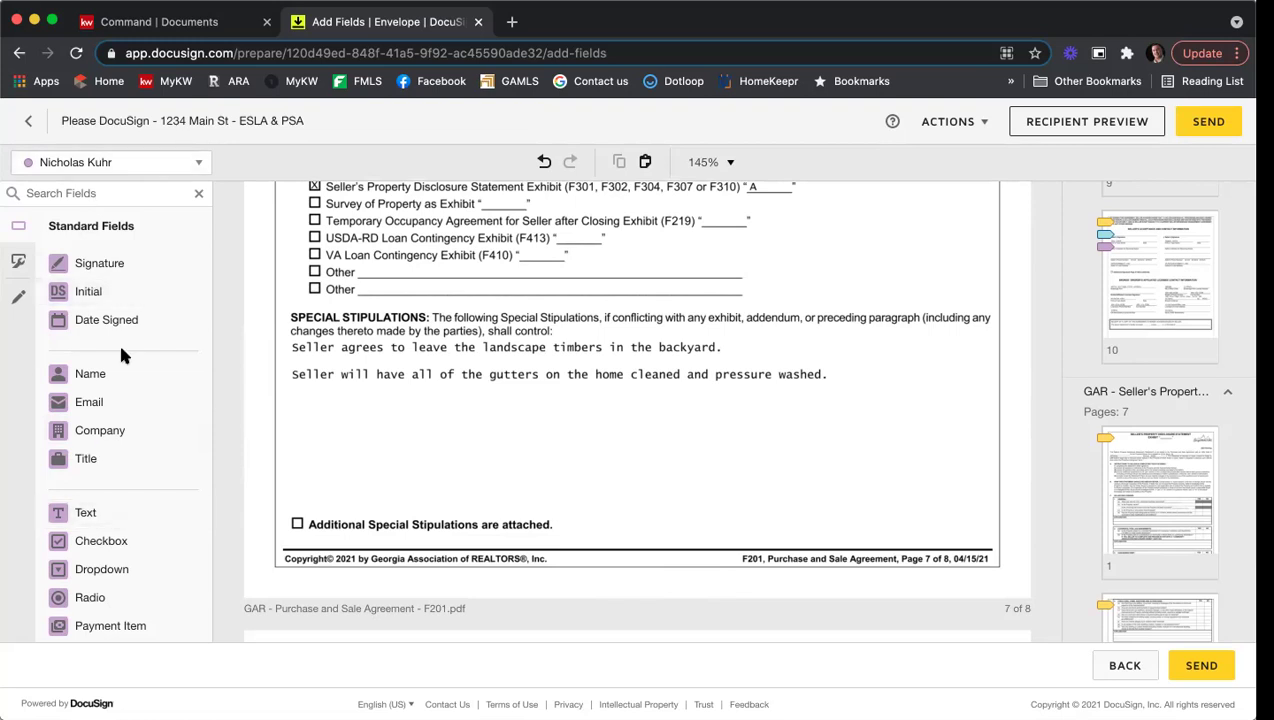
Step: Place a Text field below the last stipulation and stretch it across the stipulations area
drag(100, 520, 285, 391)
drag(378, 405, 400, 417)
drag(633, 469, 997, 520)
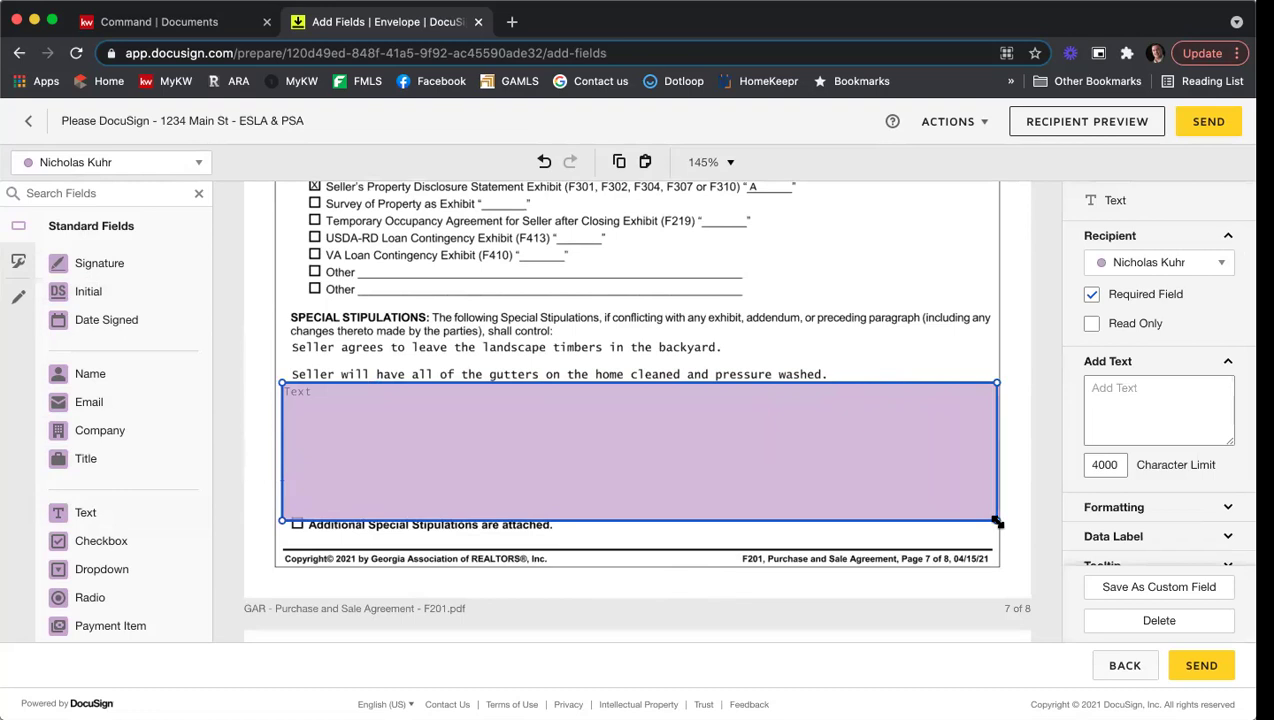
Step: Type five stipulation lines into the field, from 'Here are some more stips' to 'More and more'
click(610, 433)
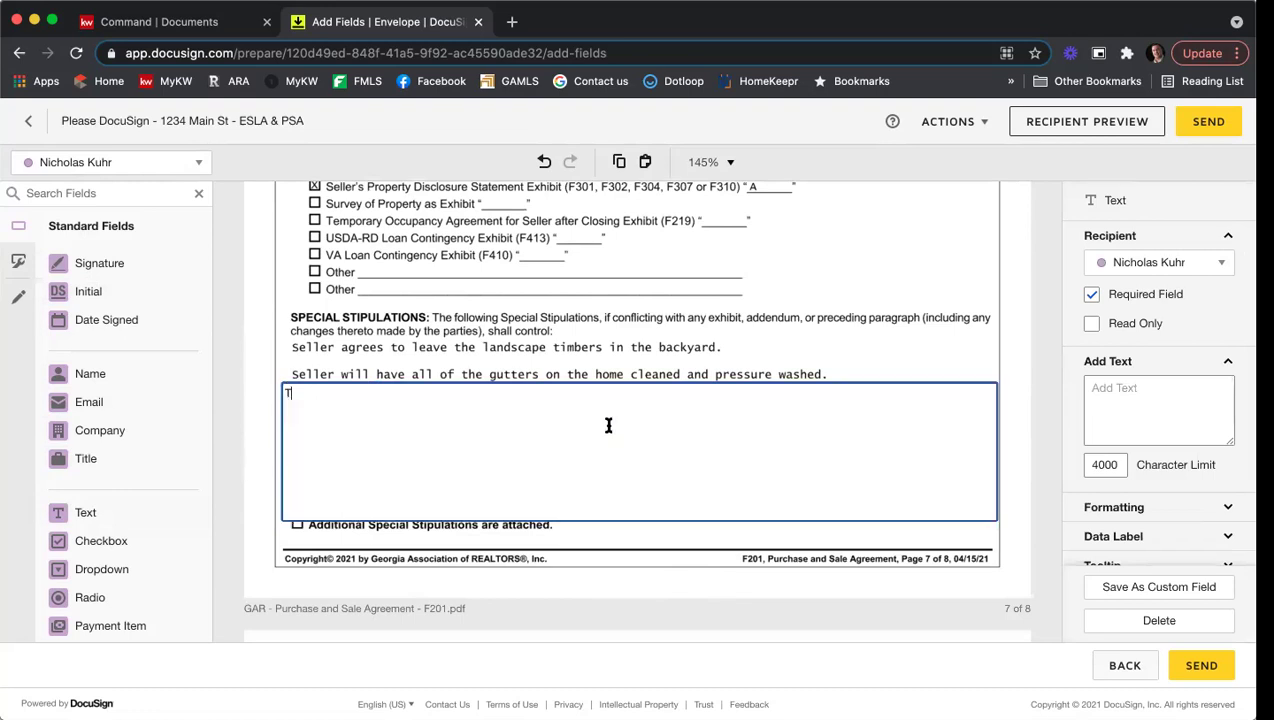
text(Here are some more stips)
key(Return)
key(Return)
text(More st)
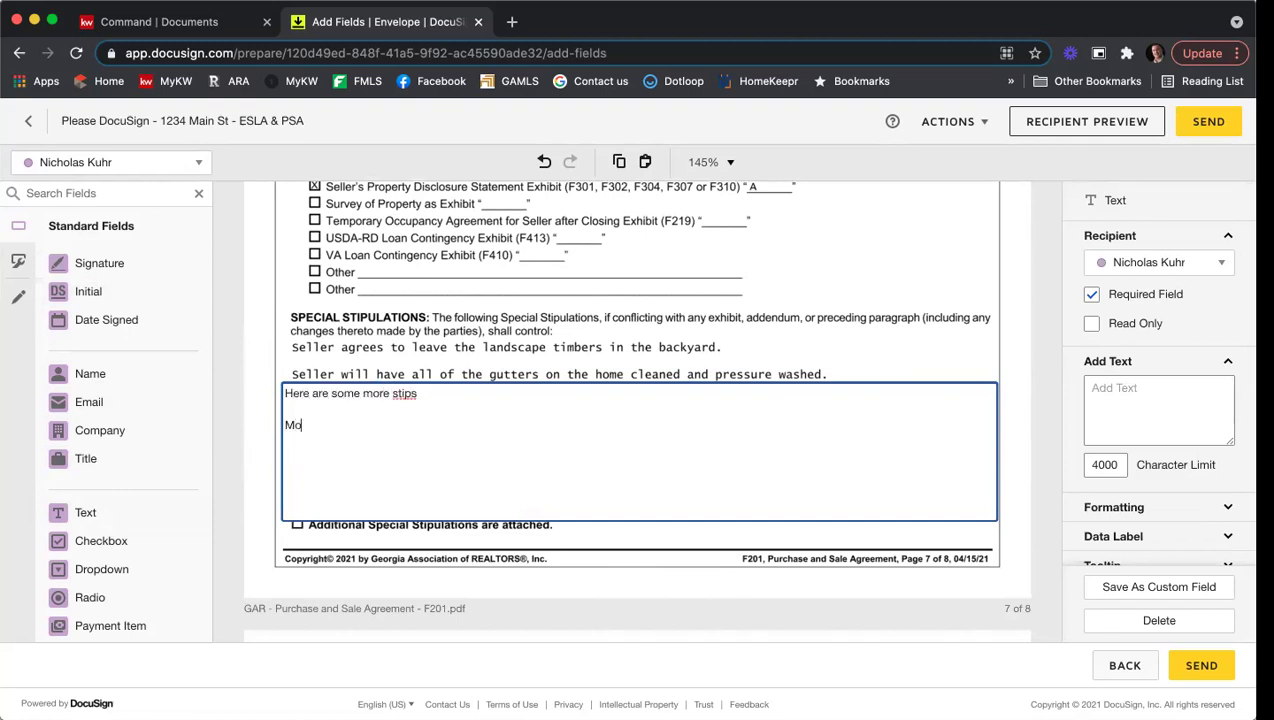
text(ips)
key(Return)
key(Return)
text(Eeve)
key(BackSpace)
key(BackSpace)
key(BackSpace)
text(ven more)
key(Return)
key(Return)
text(Lots of them)
key(Return)
text(More and more)
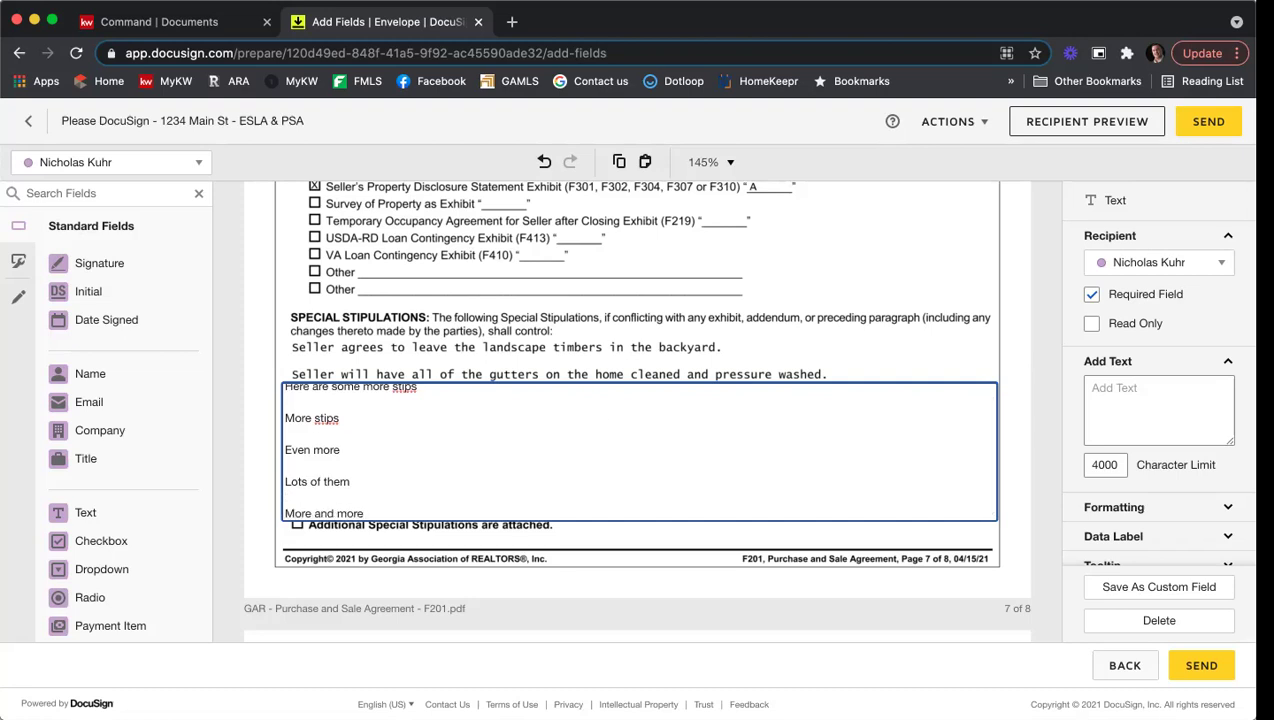
scroll(594, 436, up, 1)
scroll(594, 436, down, 1)
scroll(594, 436, up, 1)
scroll(594, 436, down, 1)
scroll(594, 436, up, 1)
scroll(426, 436, down, 1)
scroll(426, 436, up, 1)
scroll(822, 452, down, 1)
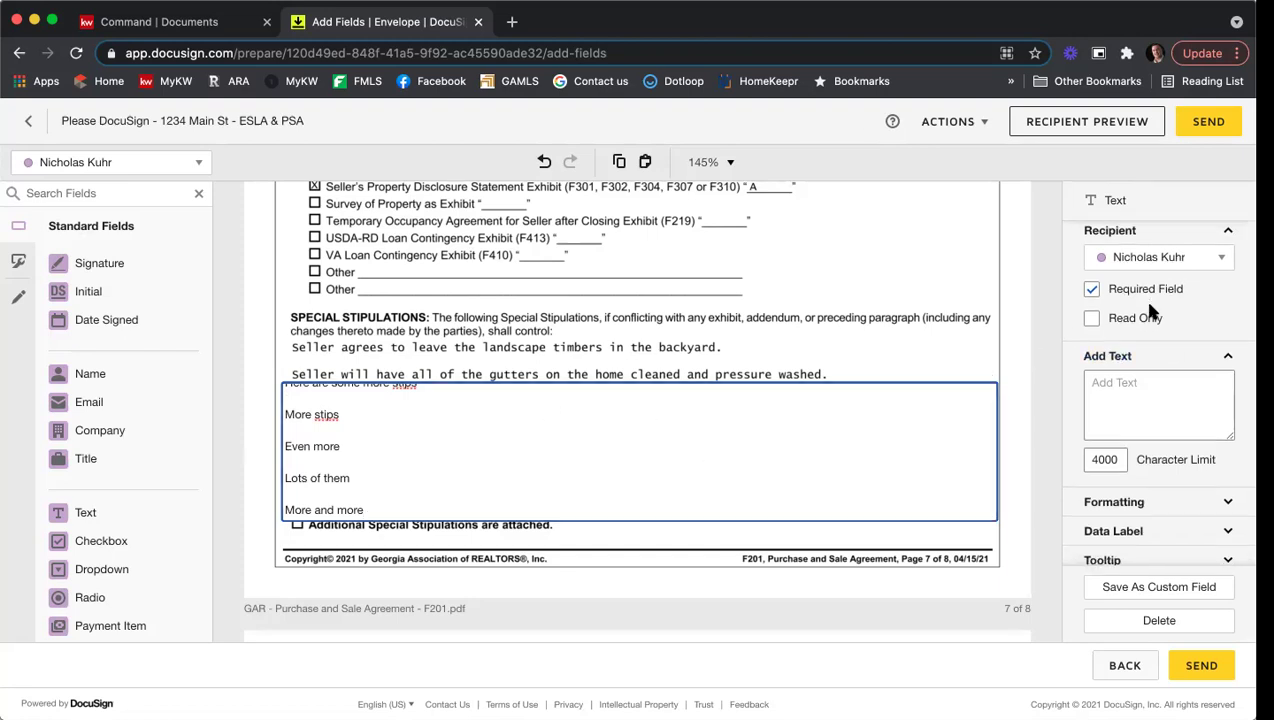
scroll(1145, 300, down, 3)
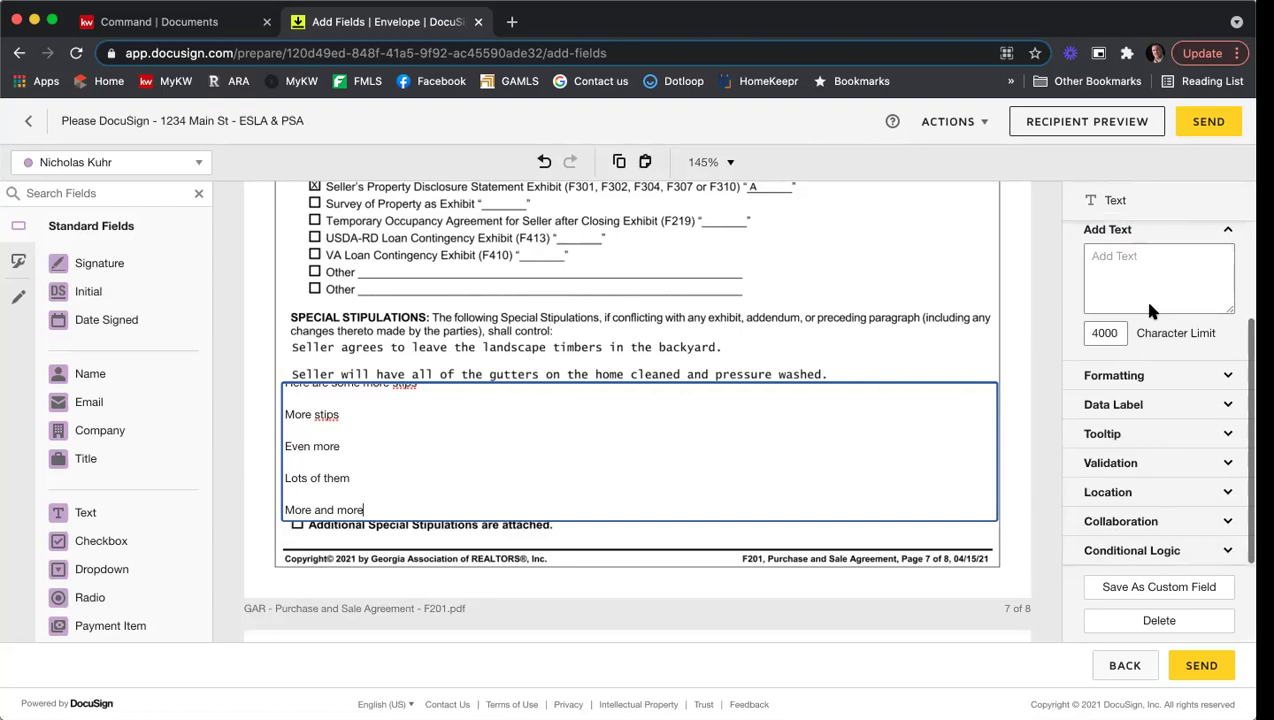
Step: Set the stipulations field's font size to 7
click(1130, 376)
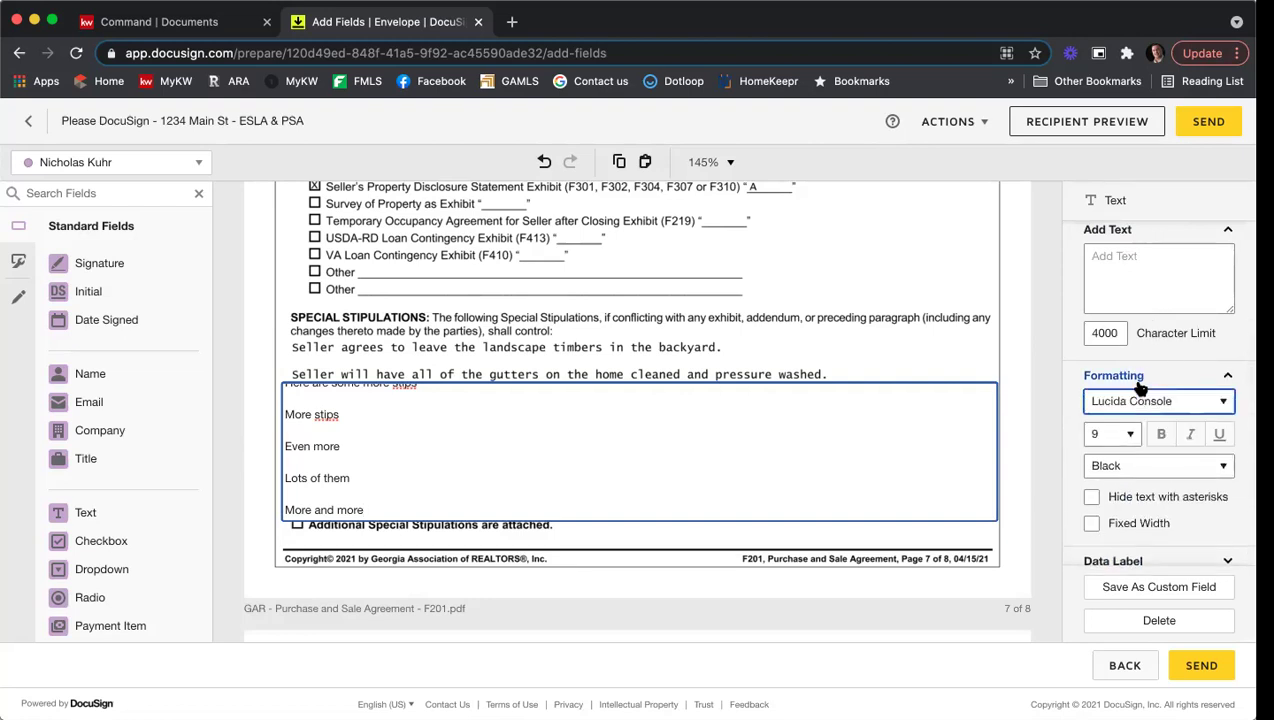
click(1133, 440)
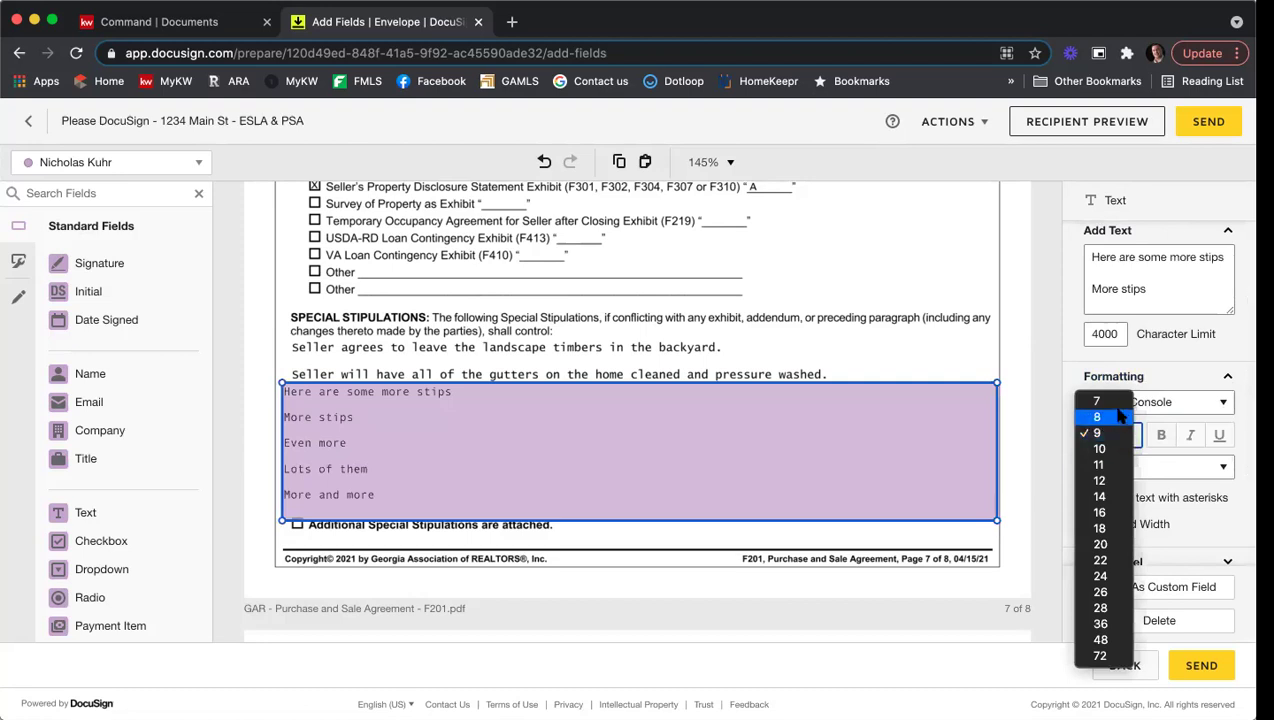
click(1118, 405)
key(7)
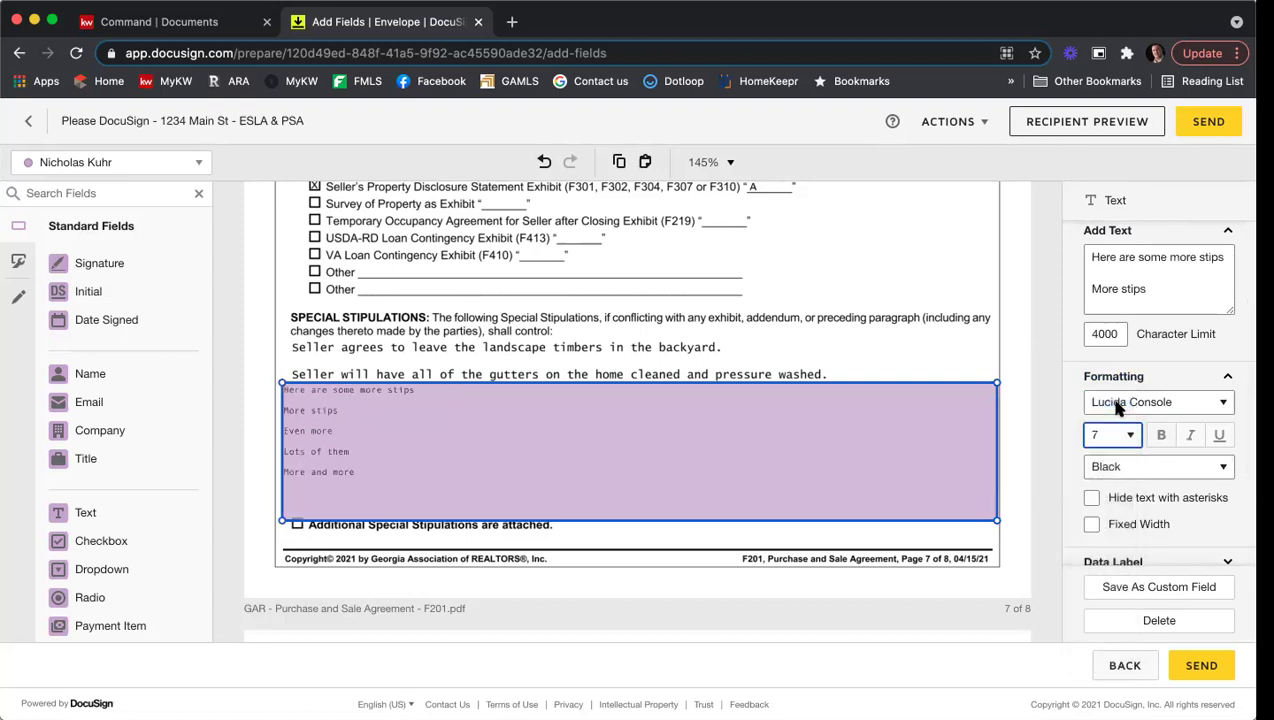
click(405, 474)
Step: Uncheck Required Field and make the field Read Only
scroll(1103, 434, up, 3)
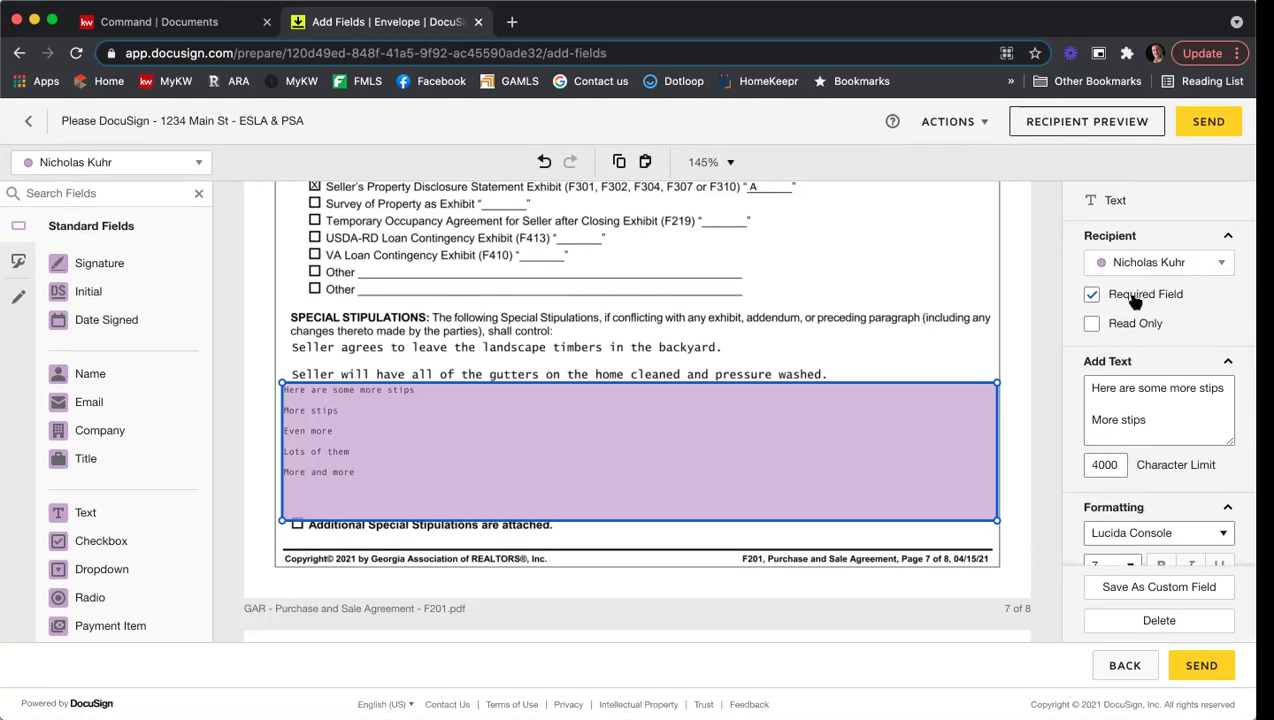
click(1136, 298)
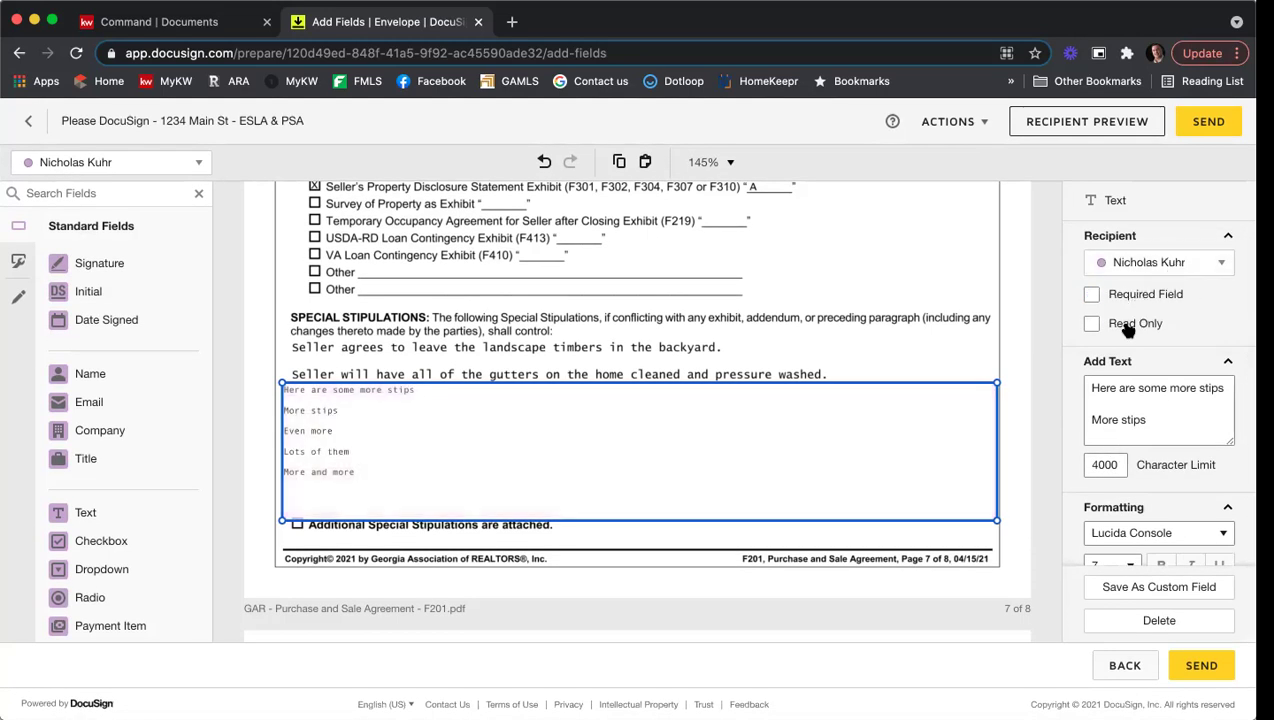
click(1129, 328)
Step: Deselect the stipulations field and scroll down to the page 8 signature section
click(986, 313)
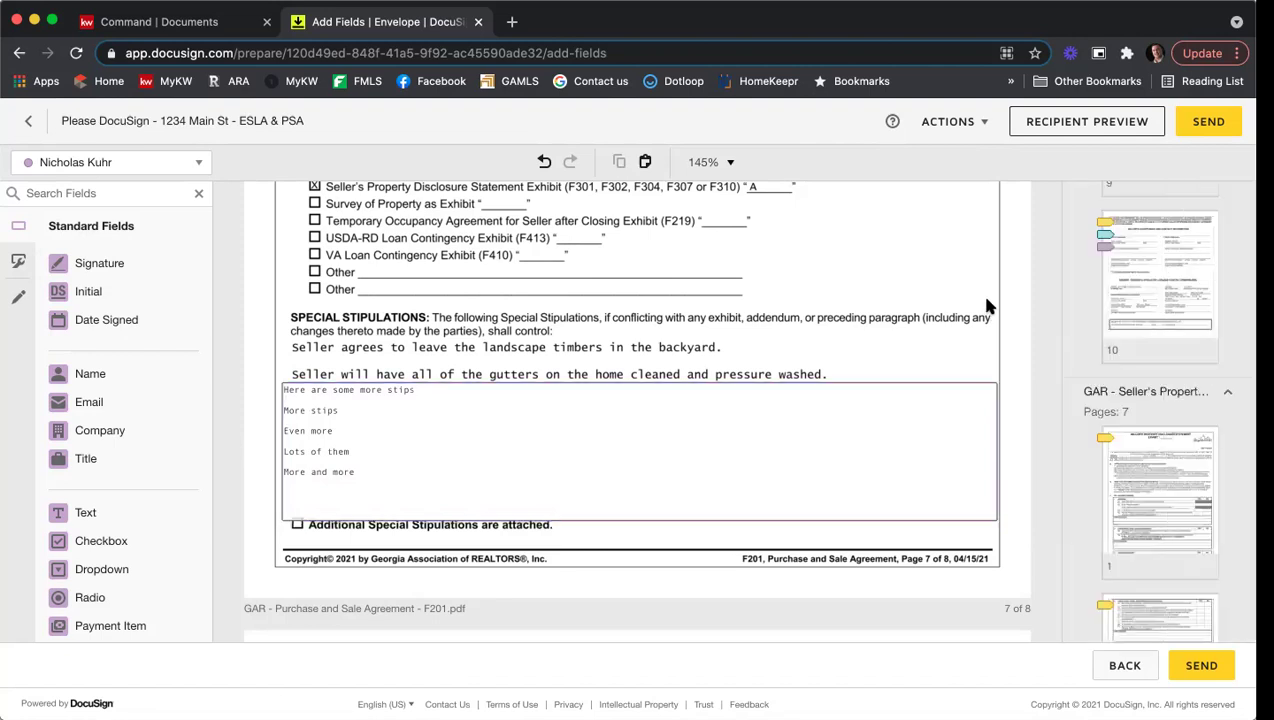
scroll(990, 293, down, 5)
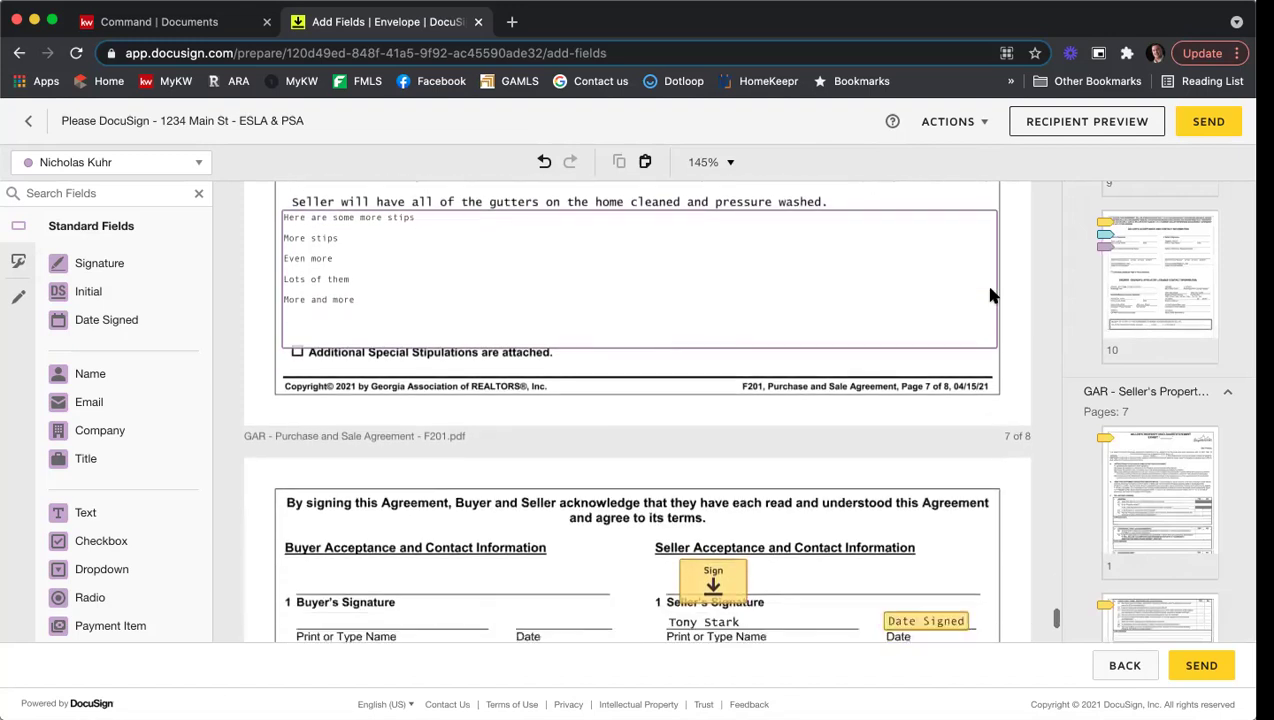
scroll(990, 295, down, 1)
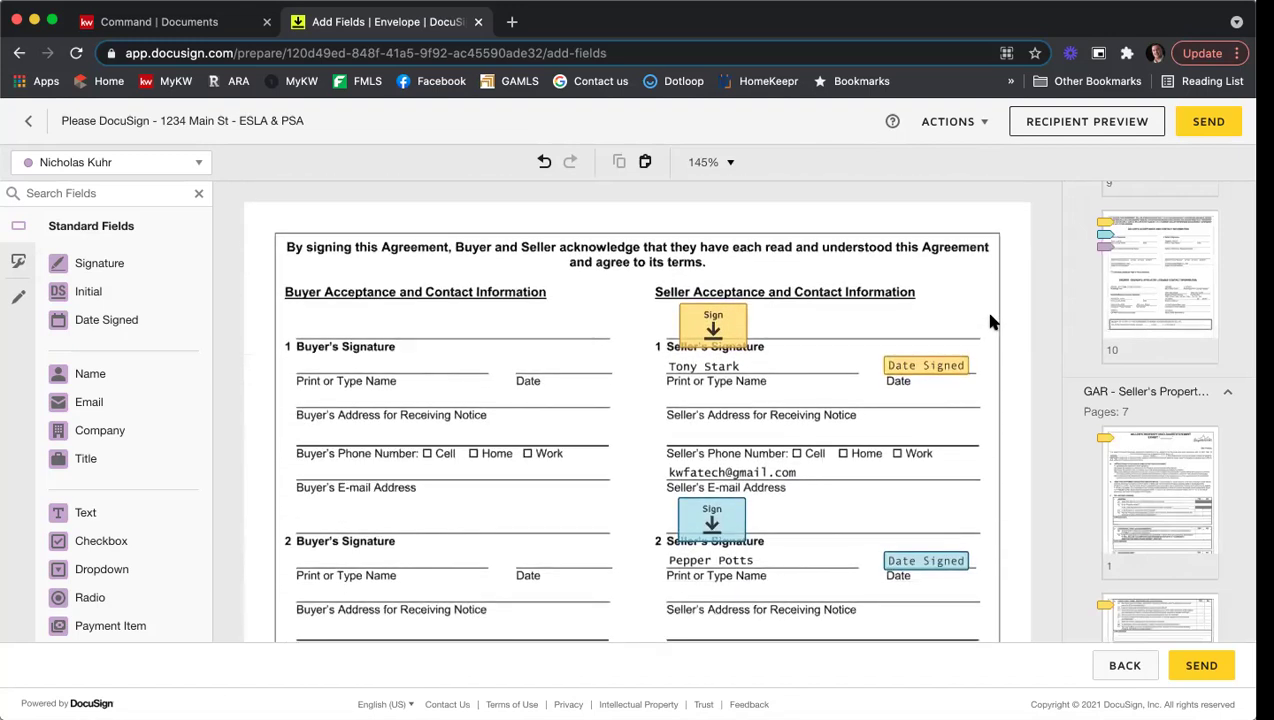
scroll(980, 420, down, 1)
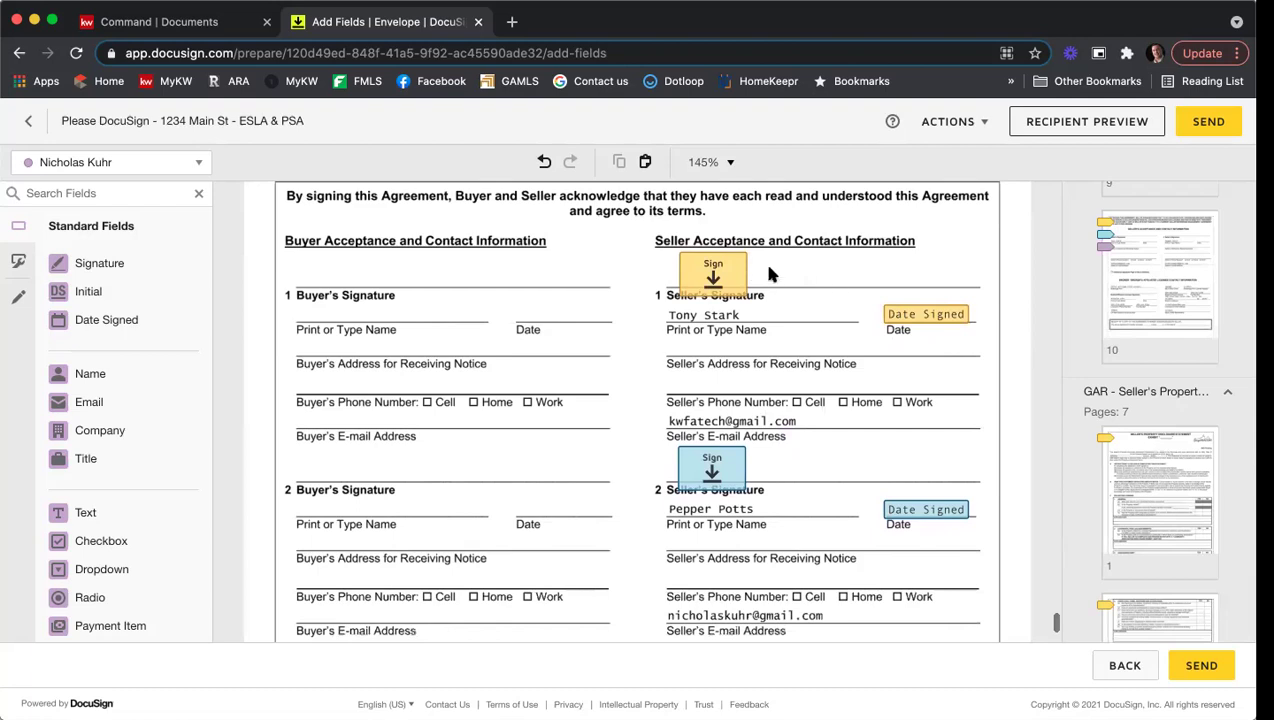
scroll(822, 320, down, 1)
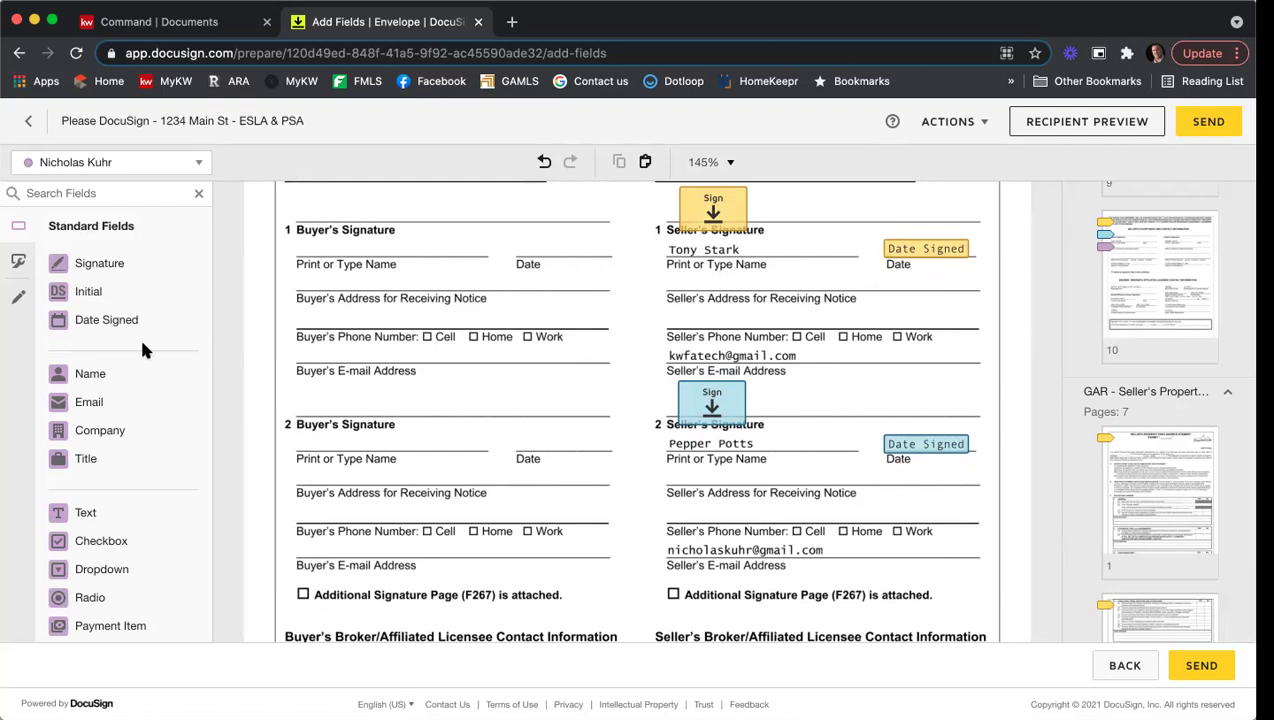
Step: Draw a black Line field of thickness 10 over the first seller's e-mail address
click(18, 302)
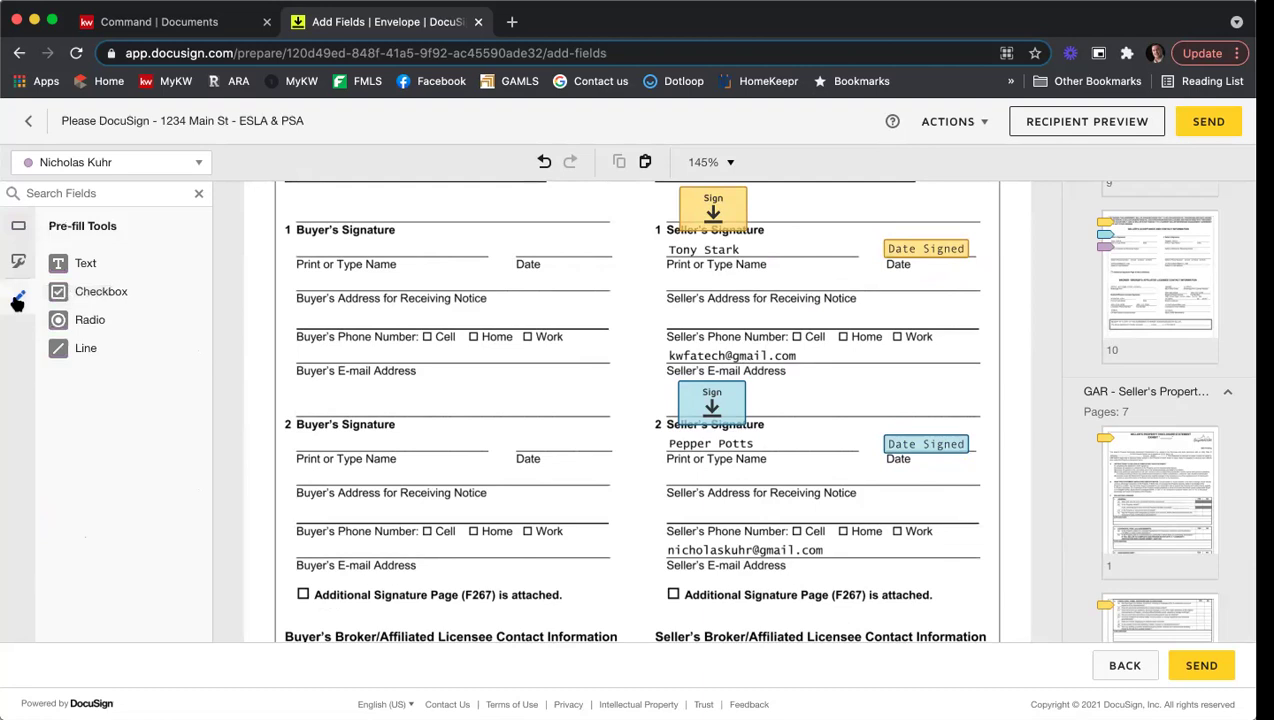
click(76, 350)
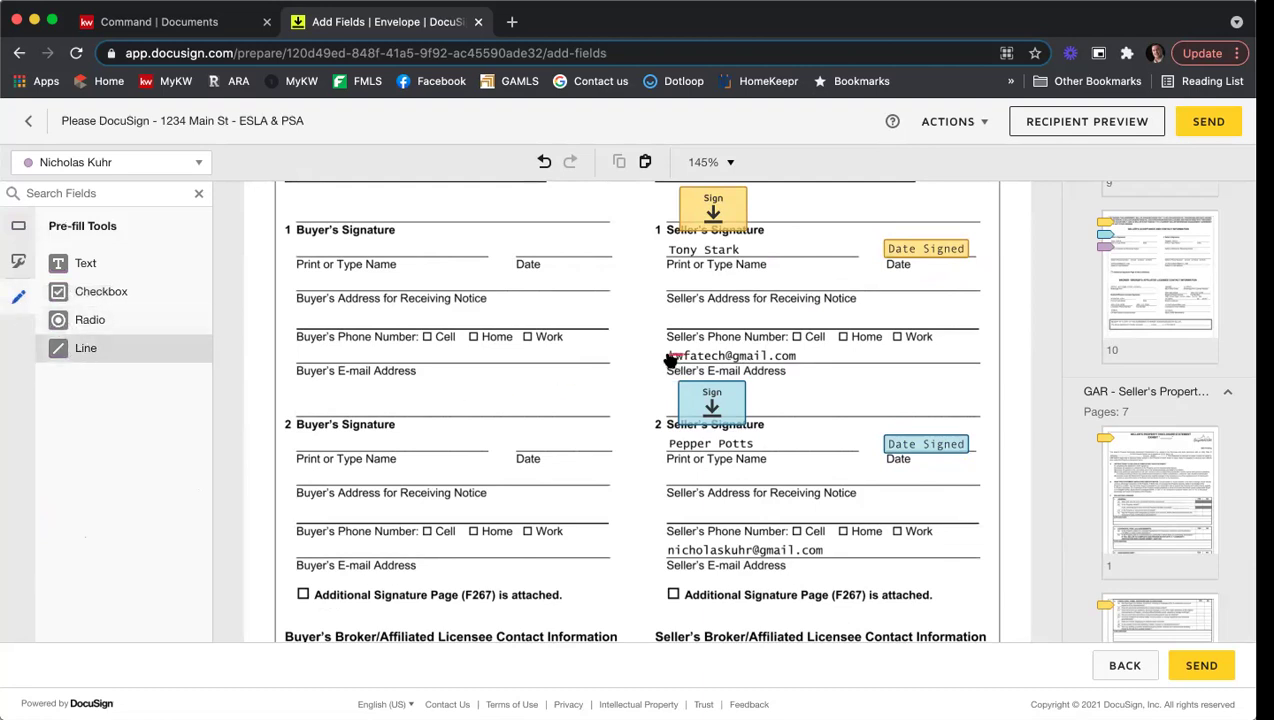
drag(667, 355, 850, 354)
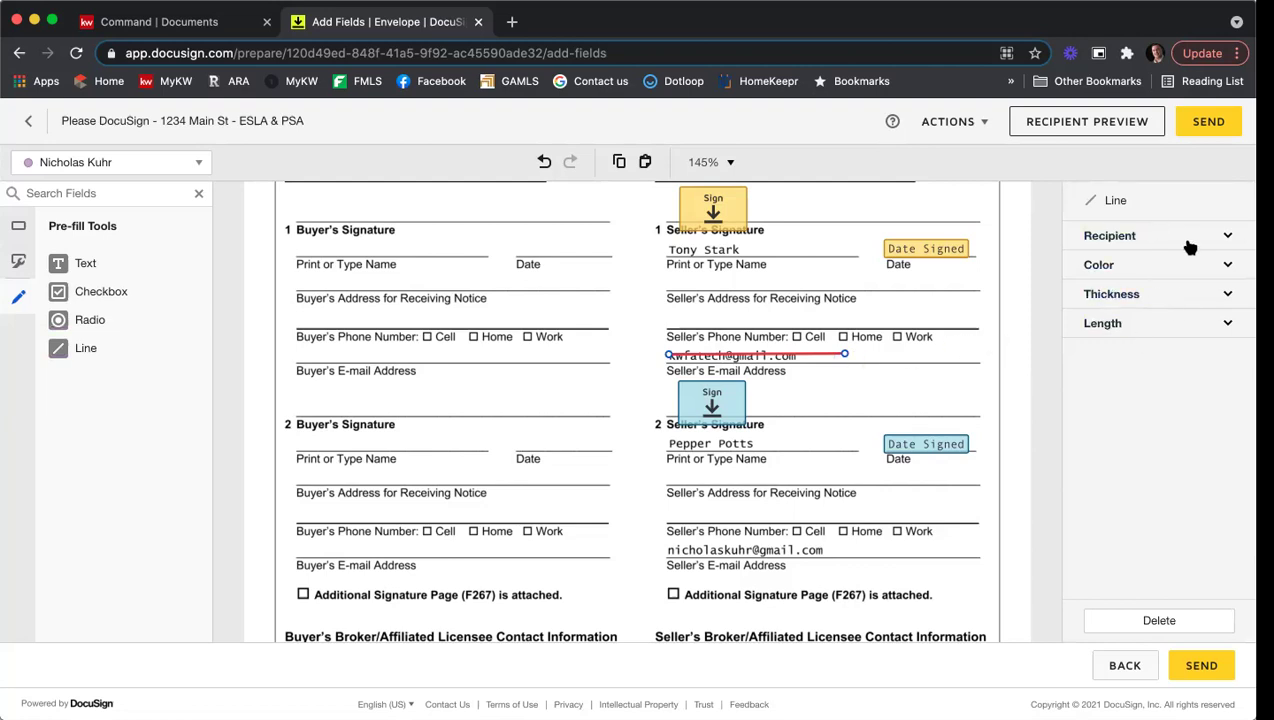
click(1108, 265)
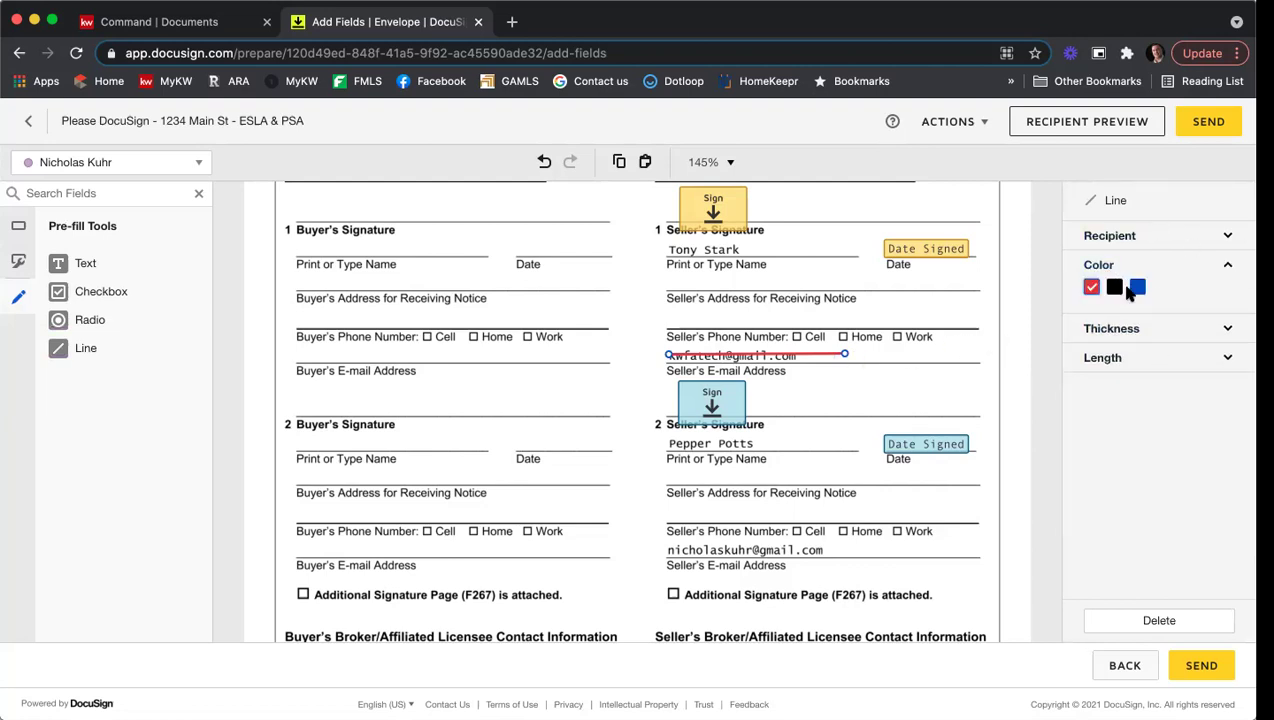
click(1115, 288)
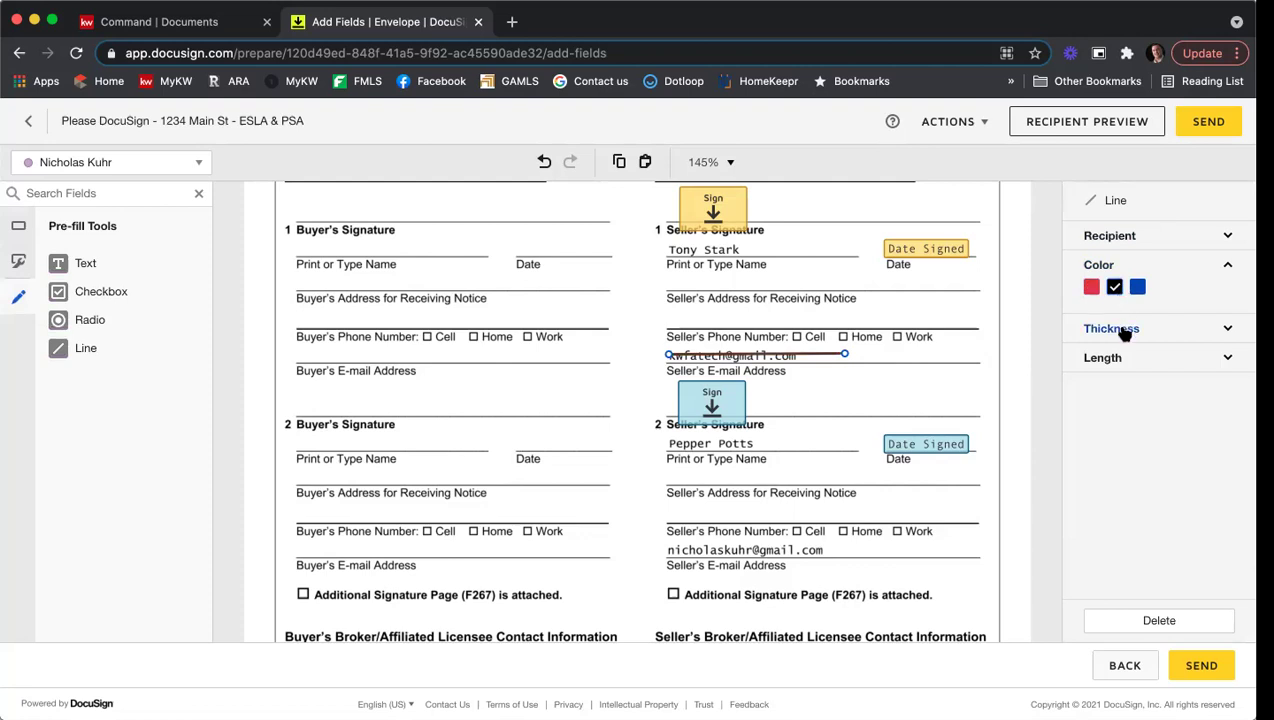
click(1122, 330)
drag(1156, 358, 1225, 357)
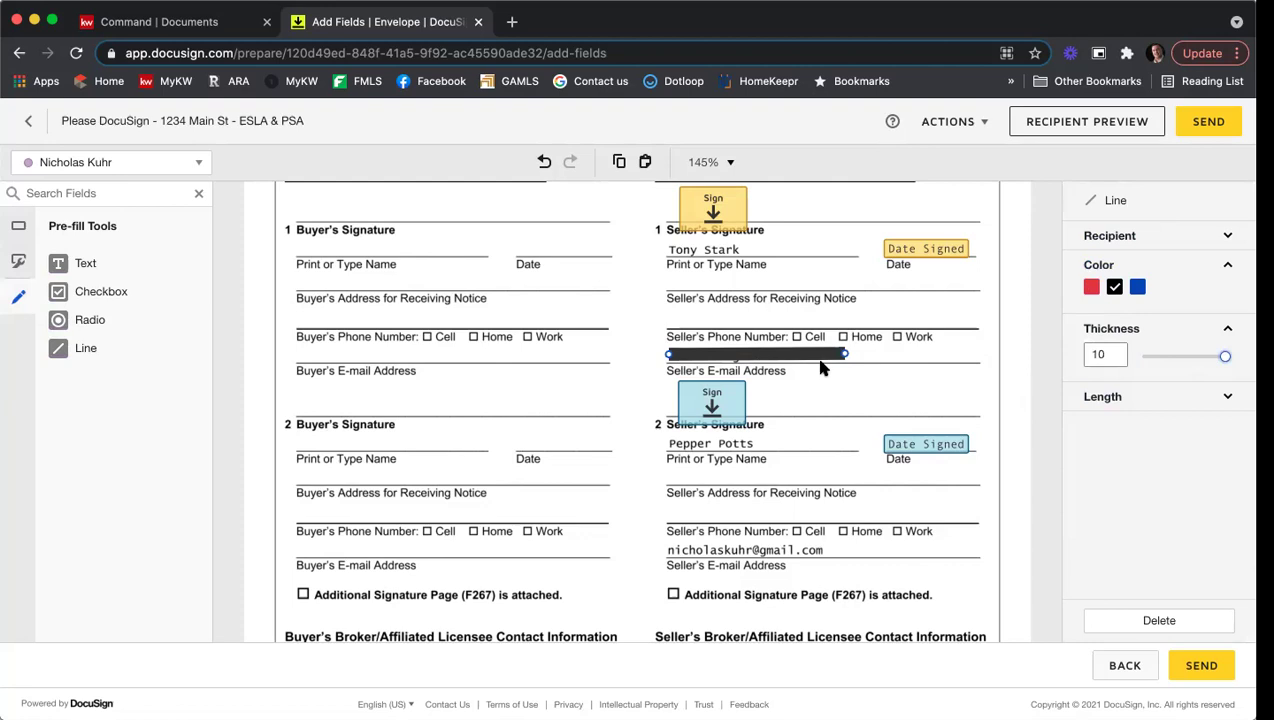
drag(820, 354, 819, 362)
click(926, 372)
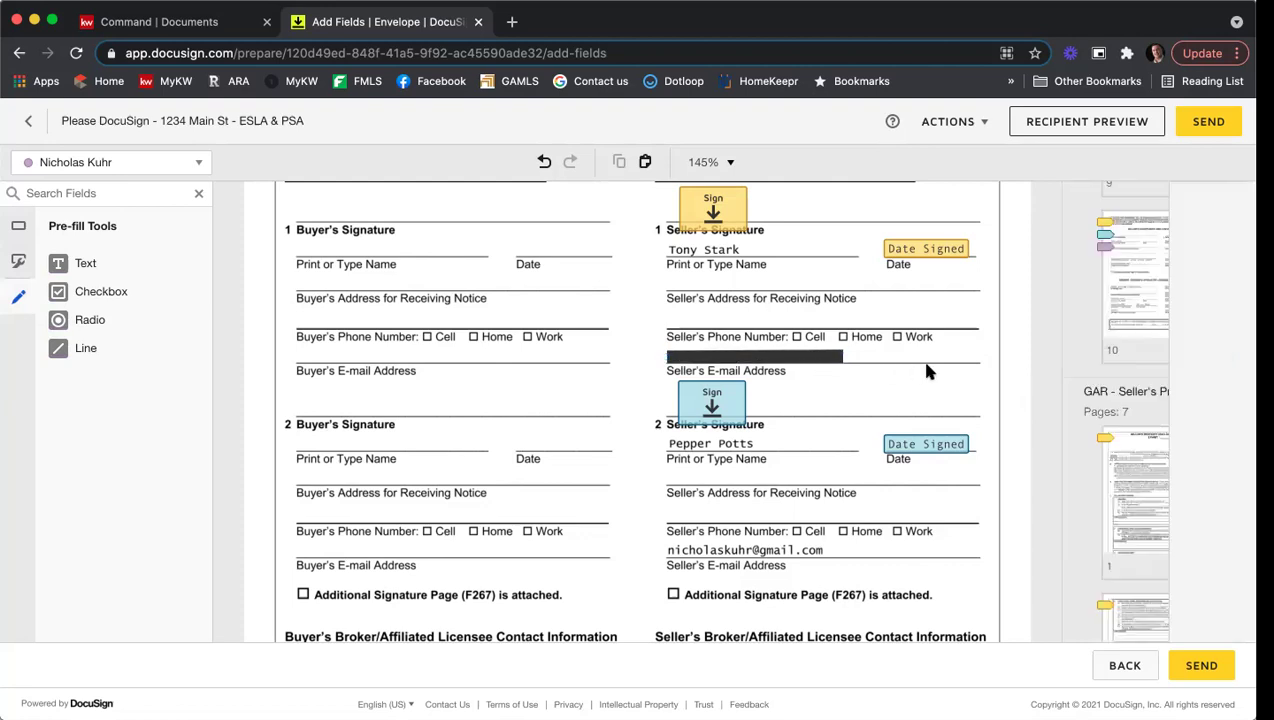
Step: Copy and paste the black line, moving the duplicate over the second seller's e-mail line
right_click(782, 359)
click(826, 400)
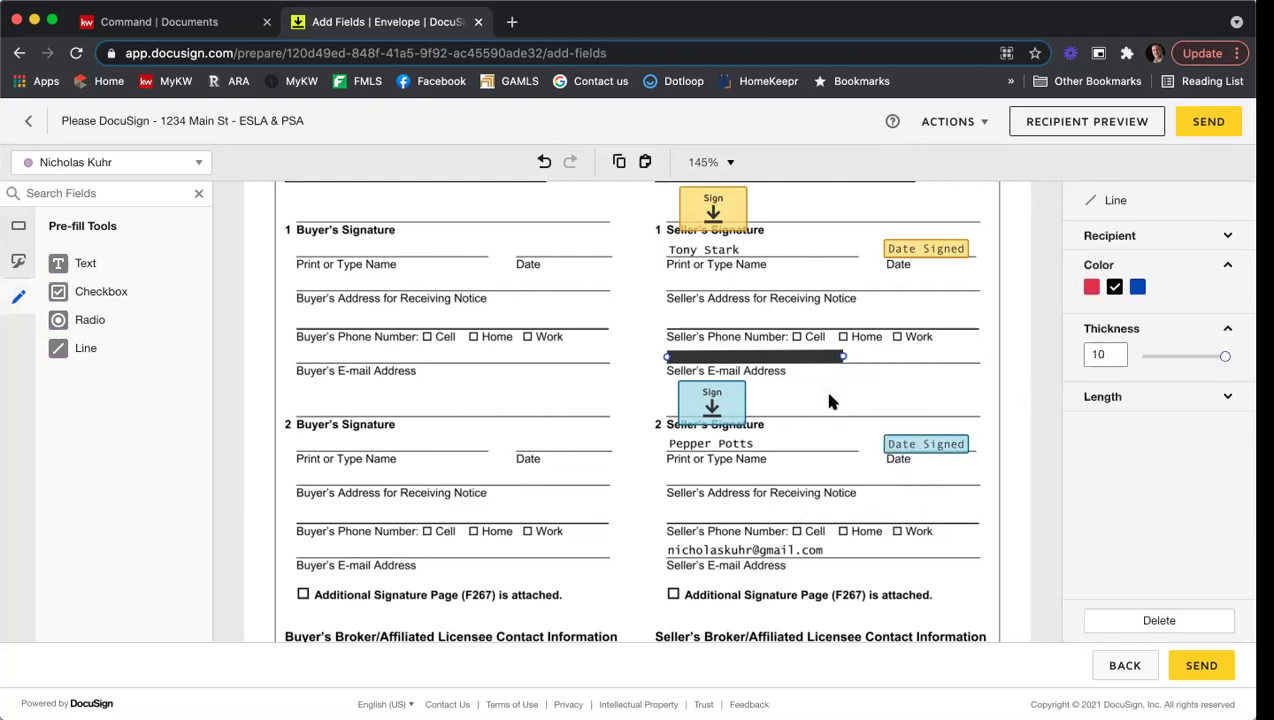
right_click(831, 399)
click(880, 529)
scroll(897, 330, down, 3)
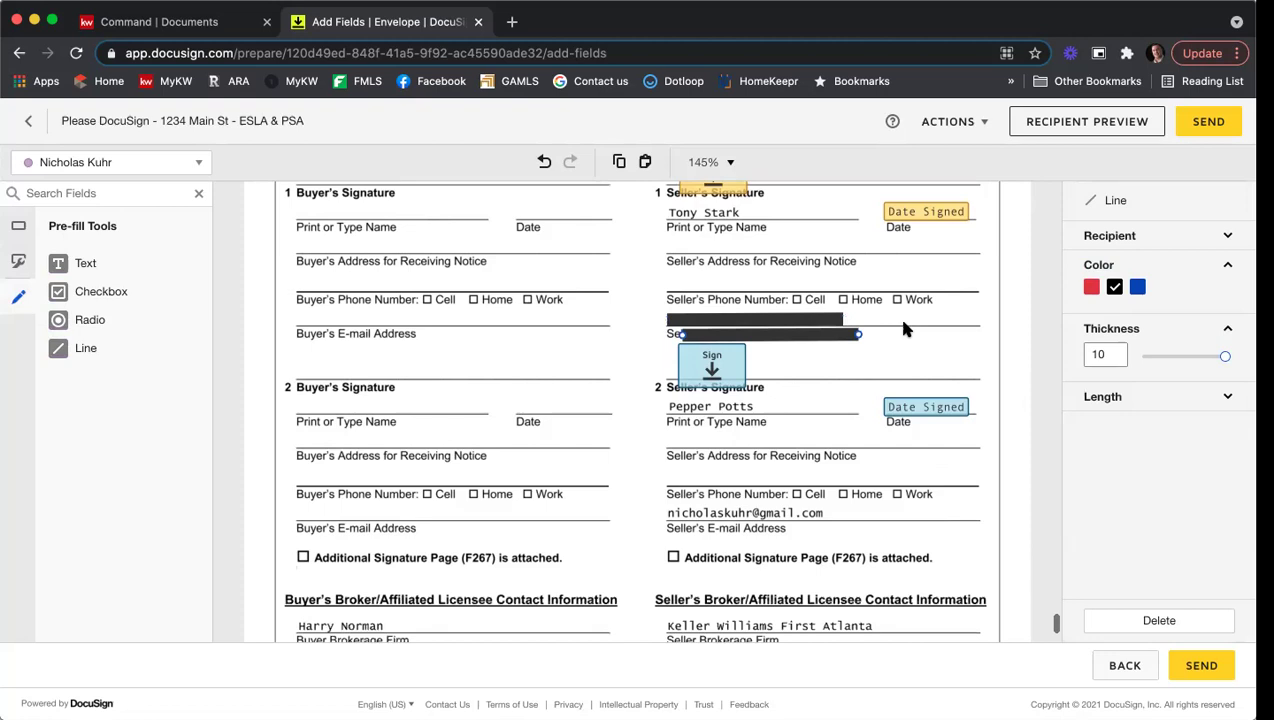
drag(815, 268, 800, 442)
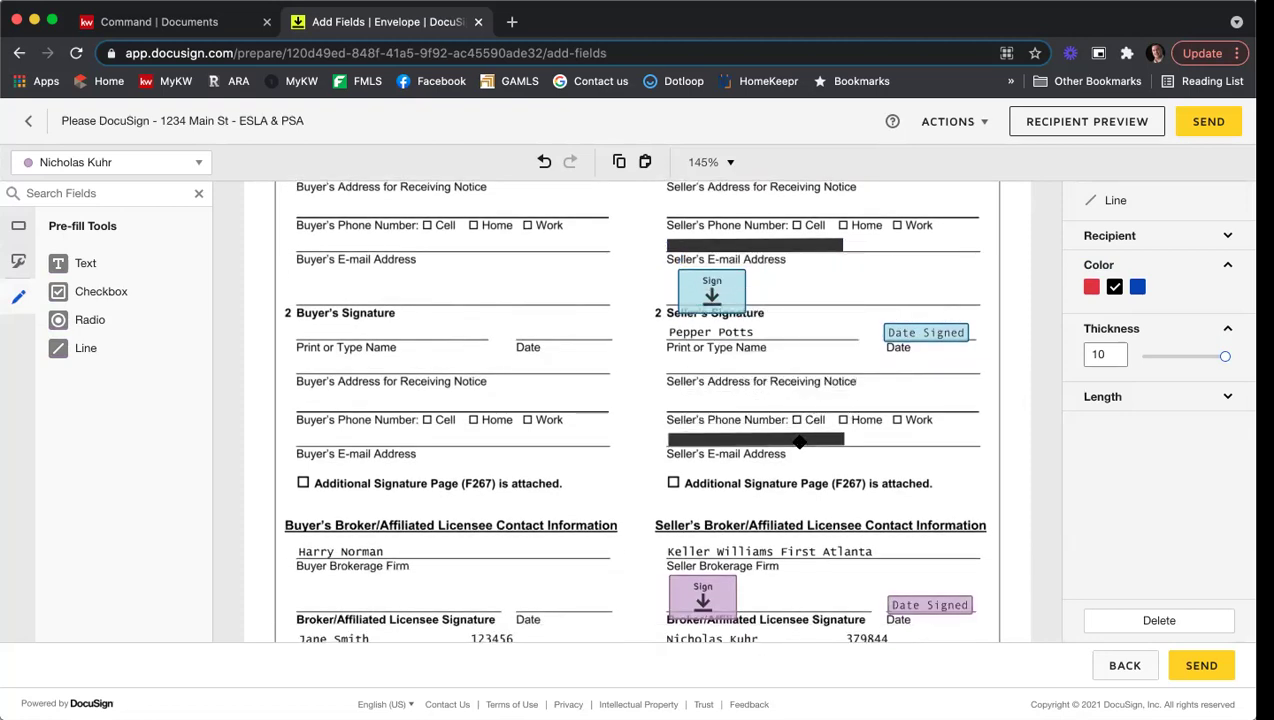
click(905, 430)
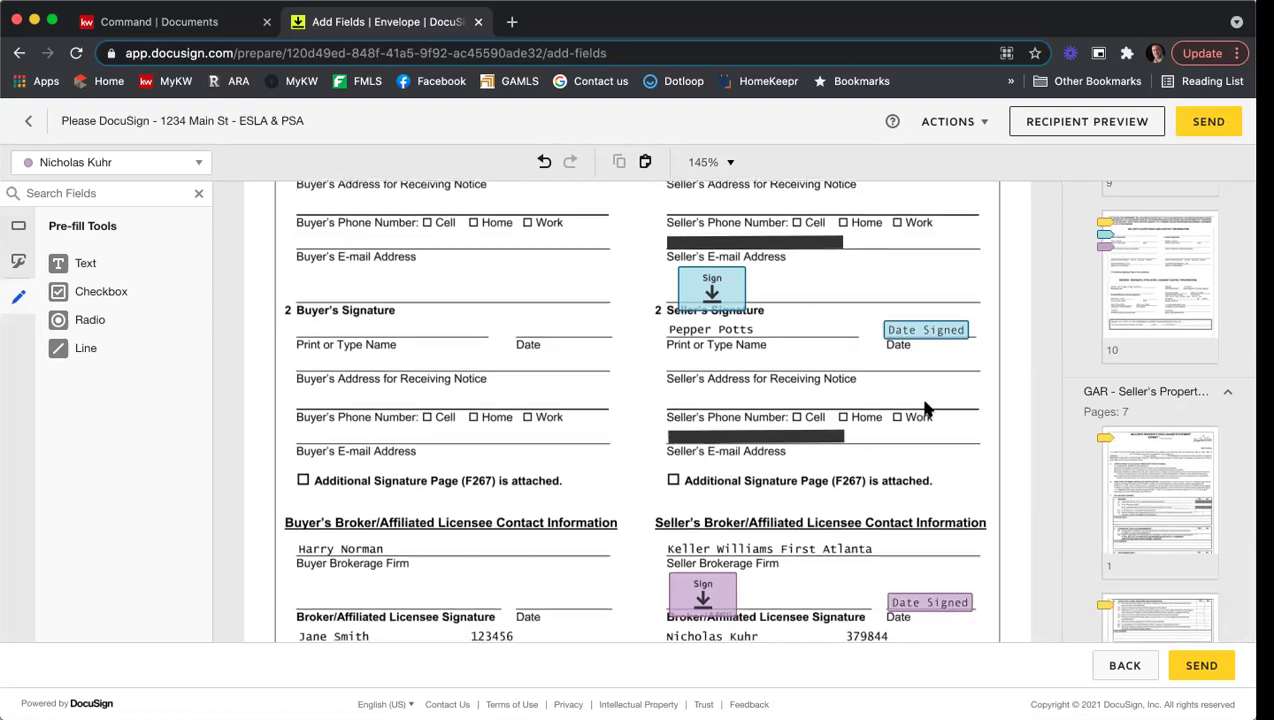
scroll(925, 430, down, 2)
scroll(896, 441, down, 3)
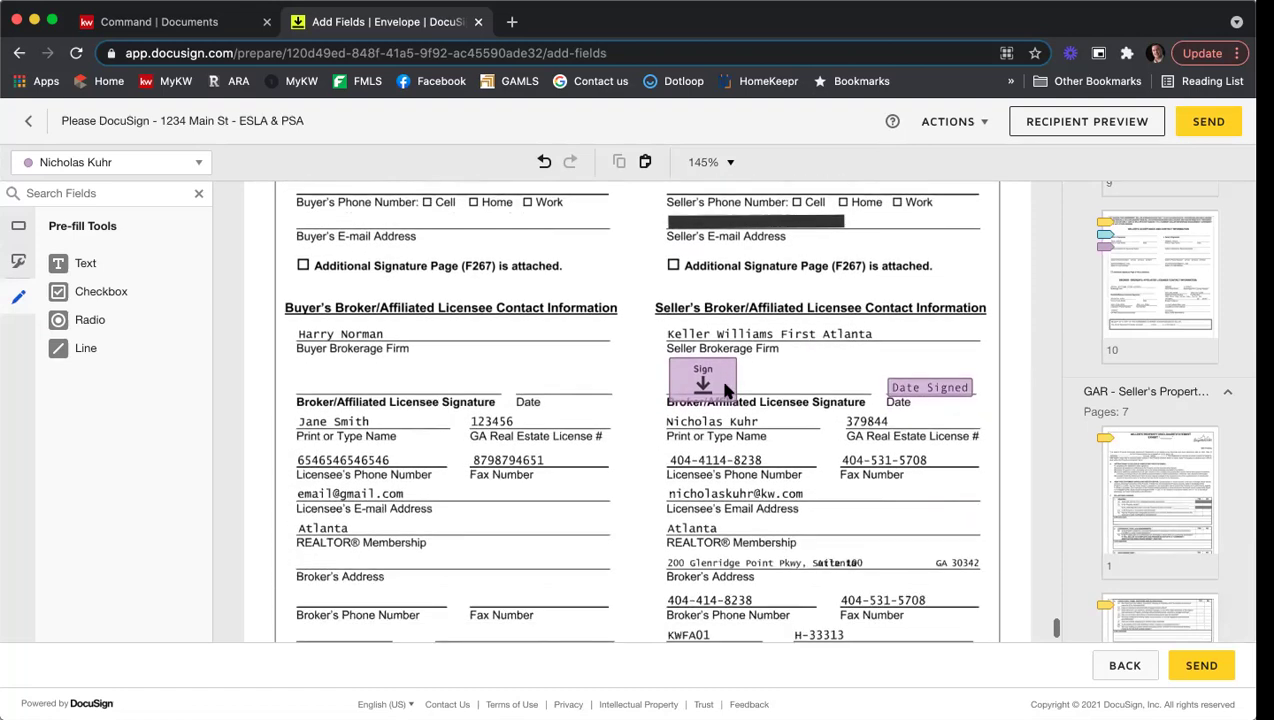
scroll(826, 322, down, 2)
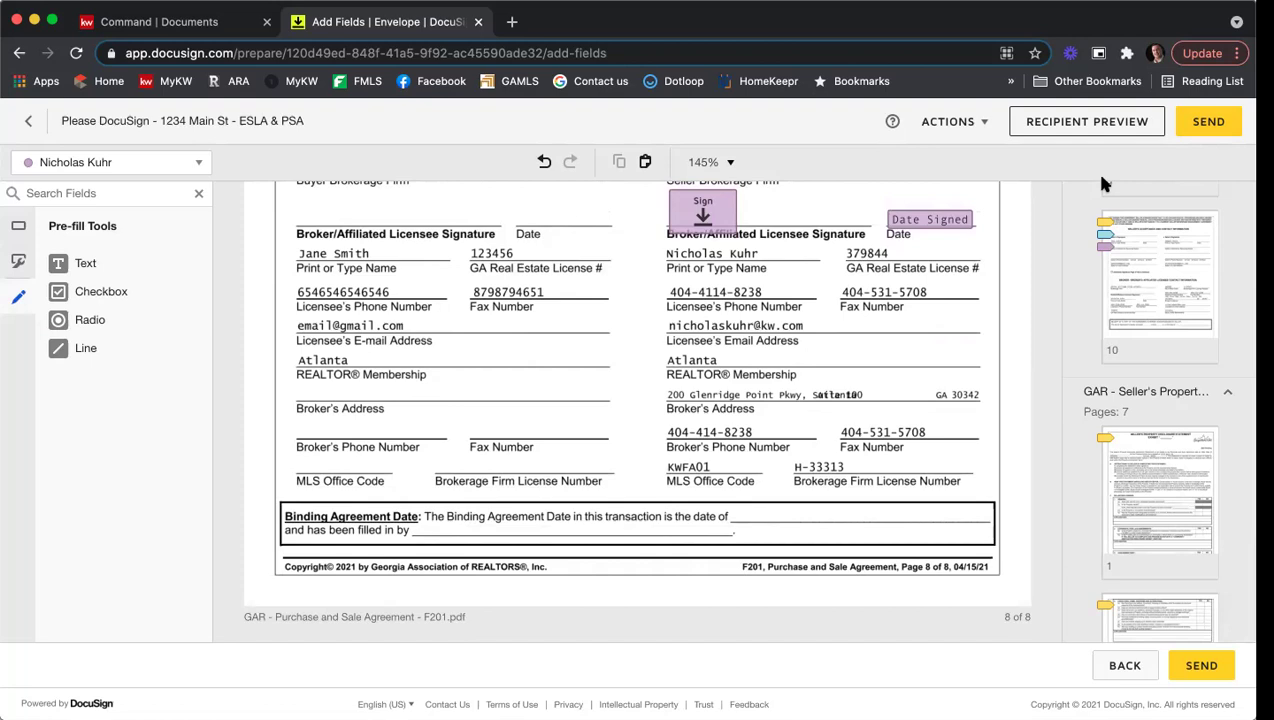
Step: Open Recipient Preview and switch from Desktop through Tablet to Mobile view, dismissing the markup warning
click(1060, 130)
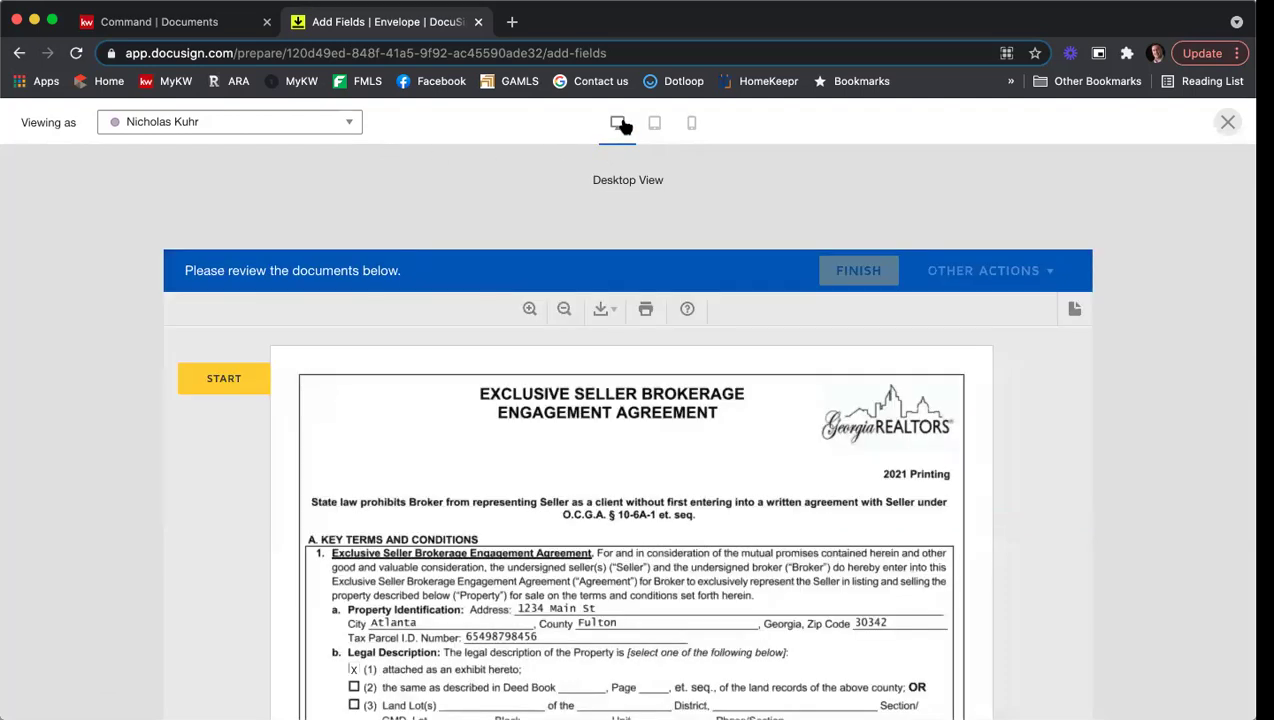
scroll(698, 350, down, 2)
scroll(698, 348, up, 2)
click(652, 128)
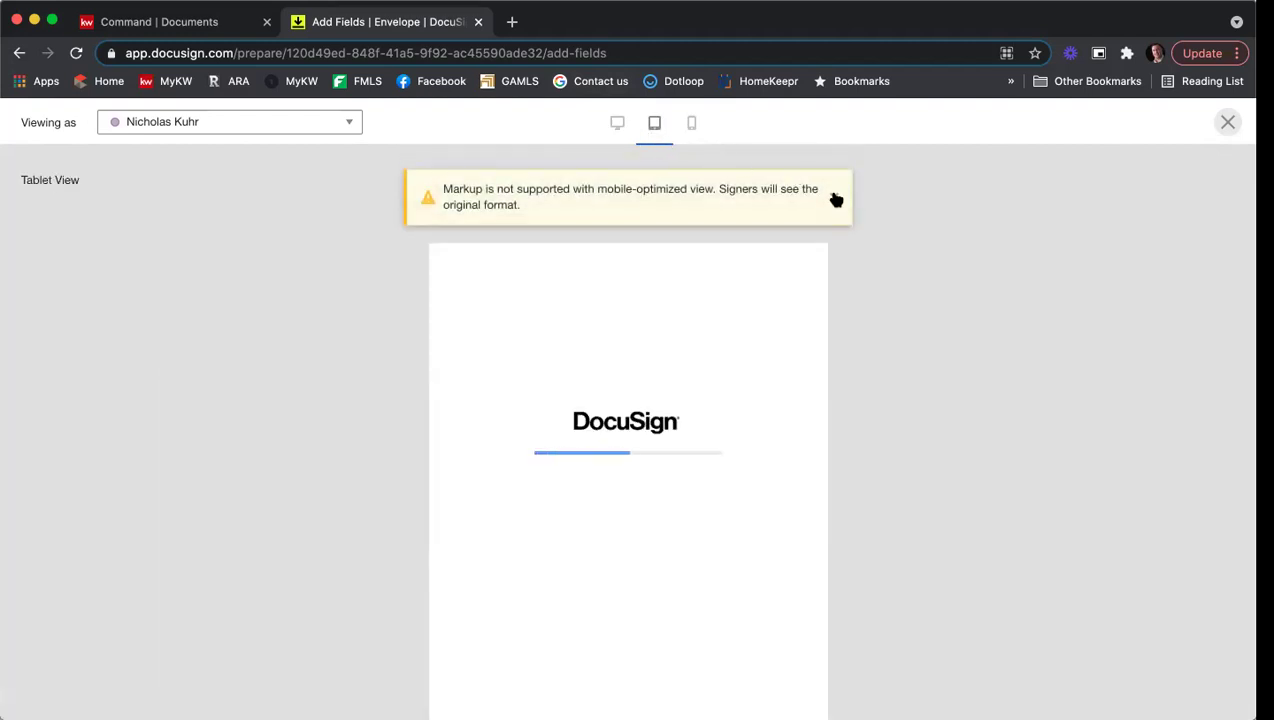
click(836, 200)
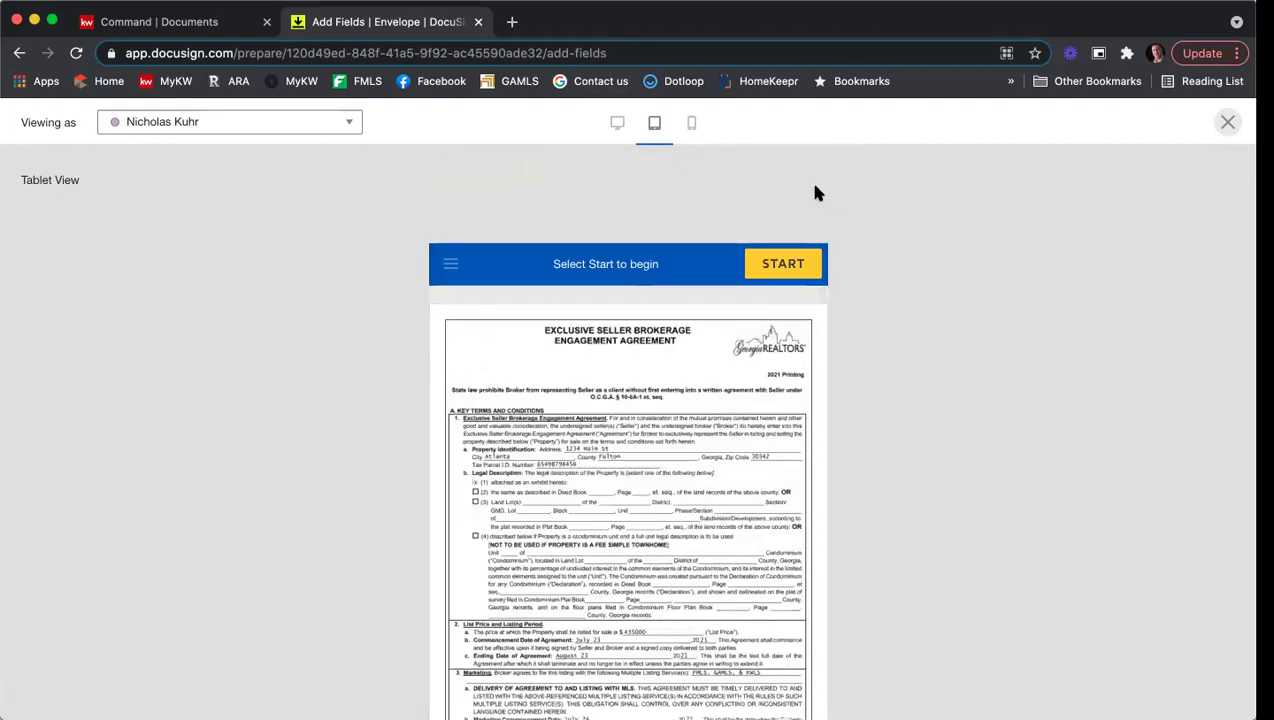
click(690, 123)
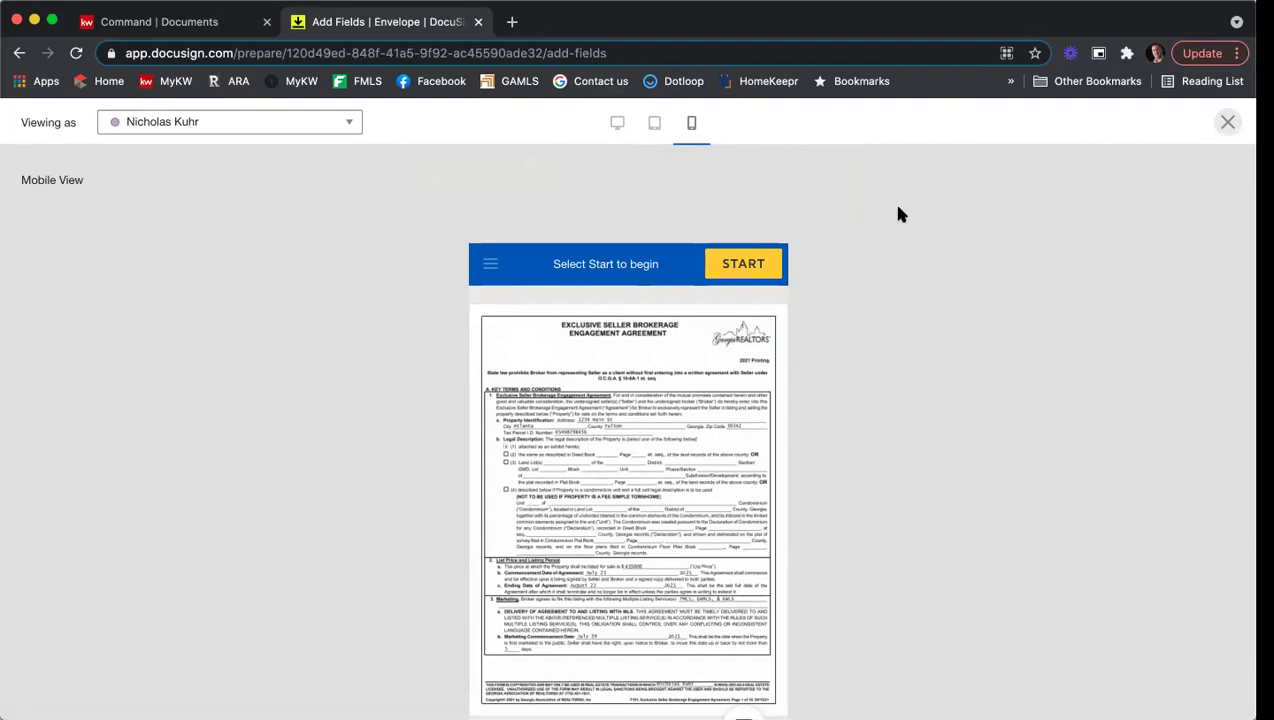
scroll(648, 368, down, 2)
scroll(646, 369, up, 2)
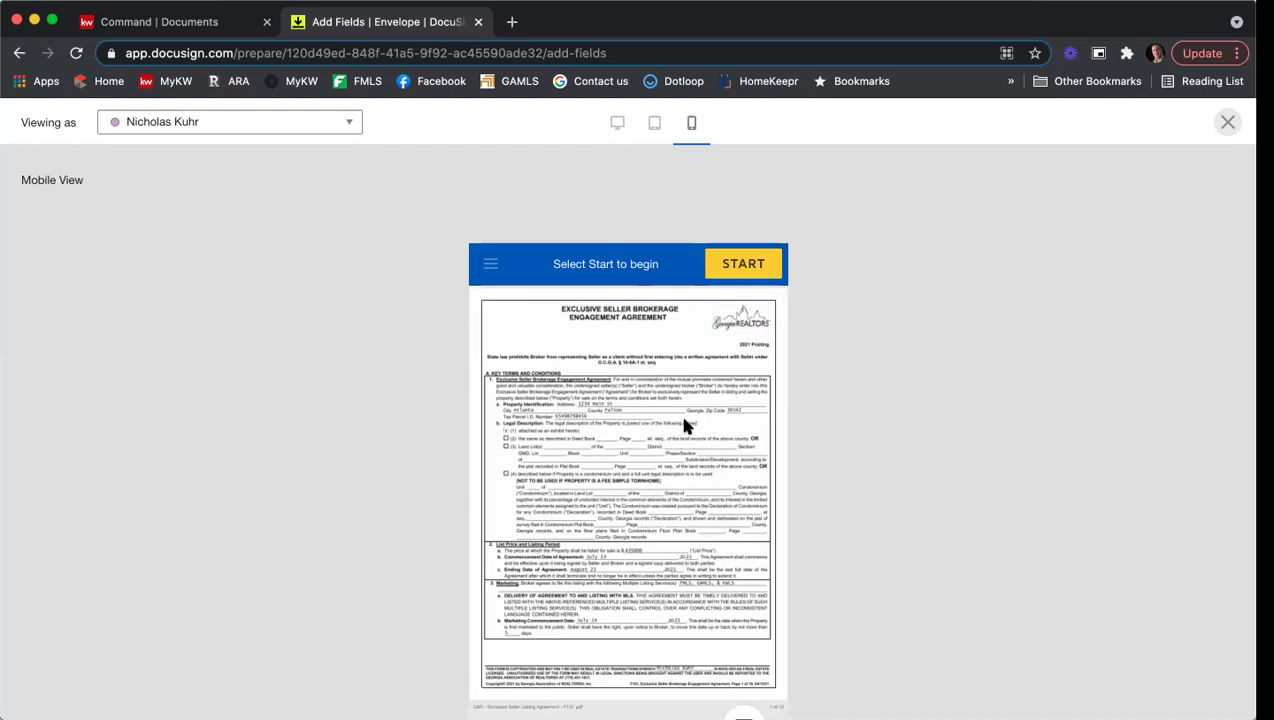
Step: Preview as the first seller, start the signing walkthrough to the next field, then close the preview
click(277, 128)
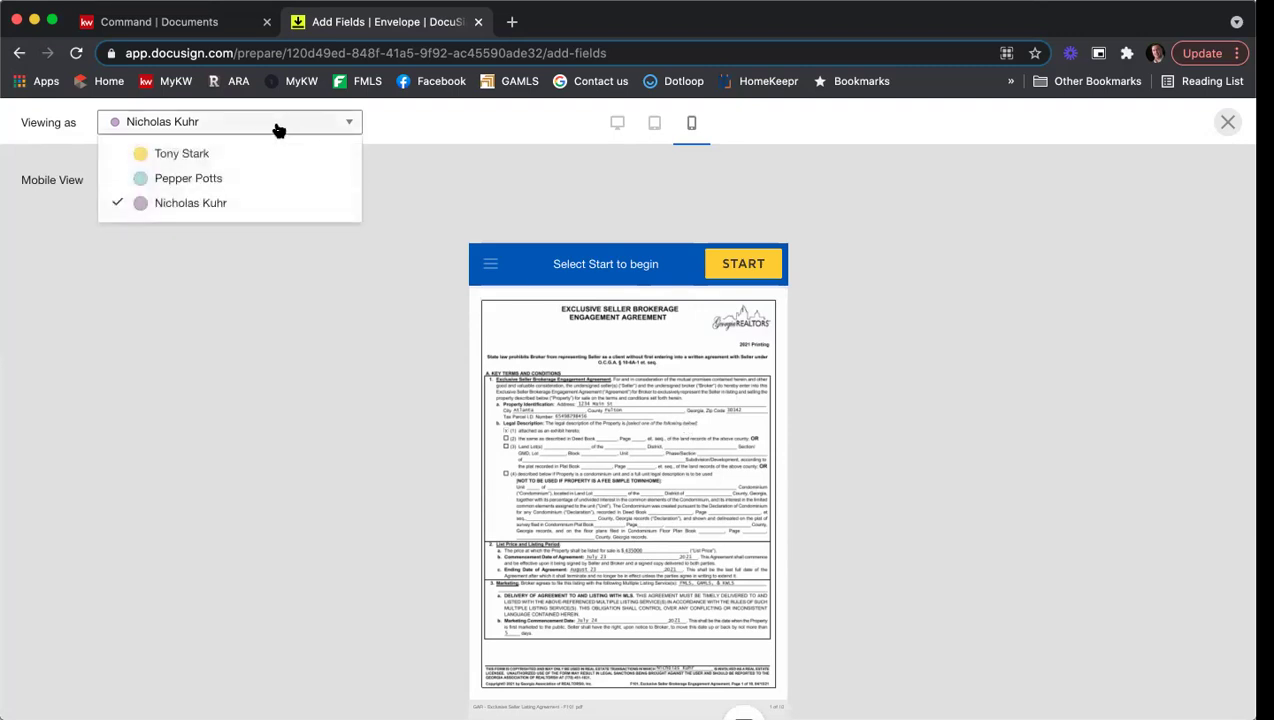
click(193, 155)
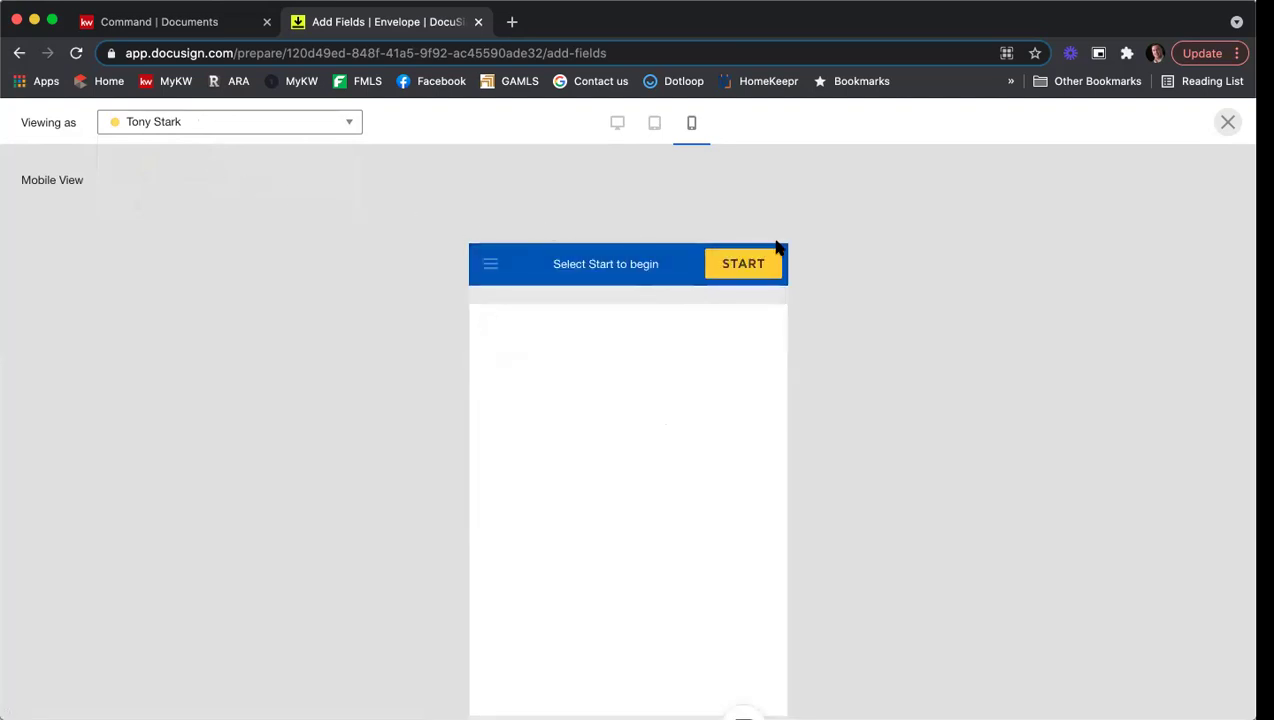
click(743, 265)
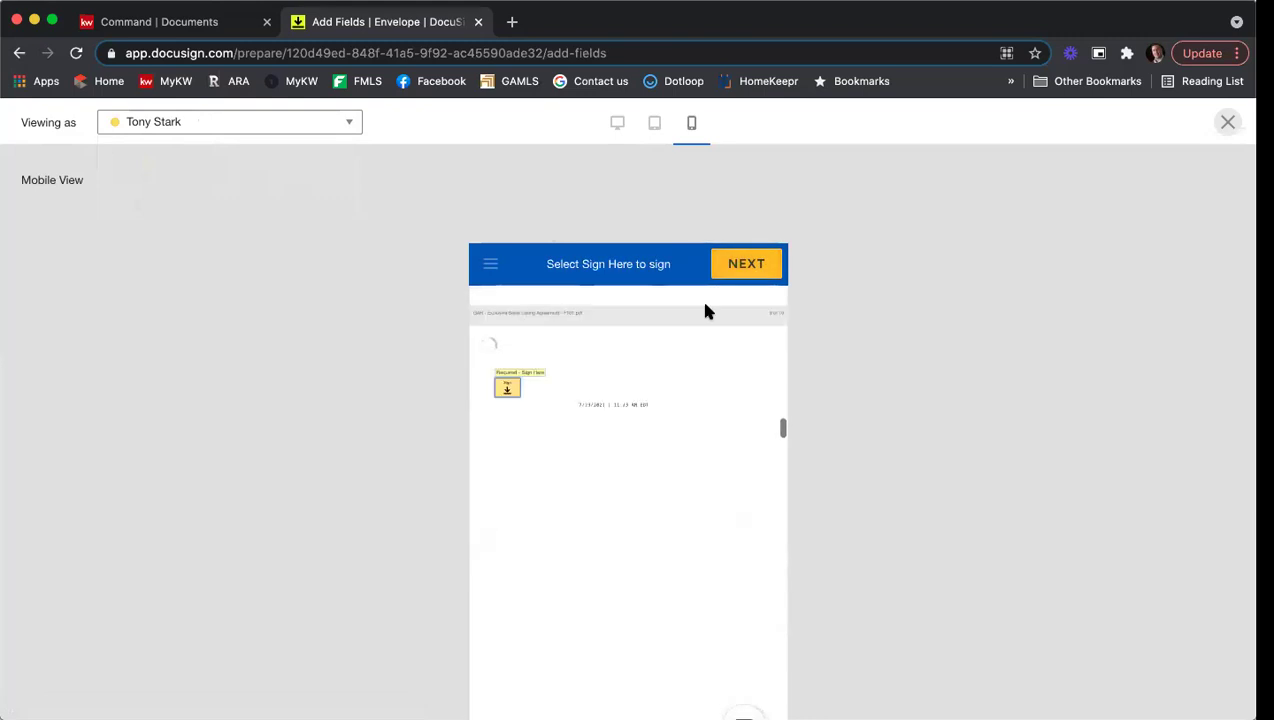
click(506, 388)
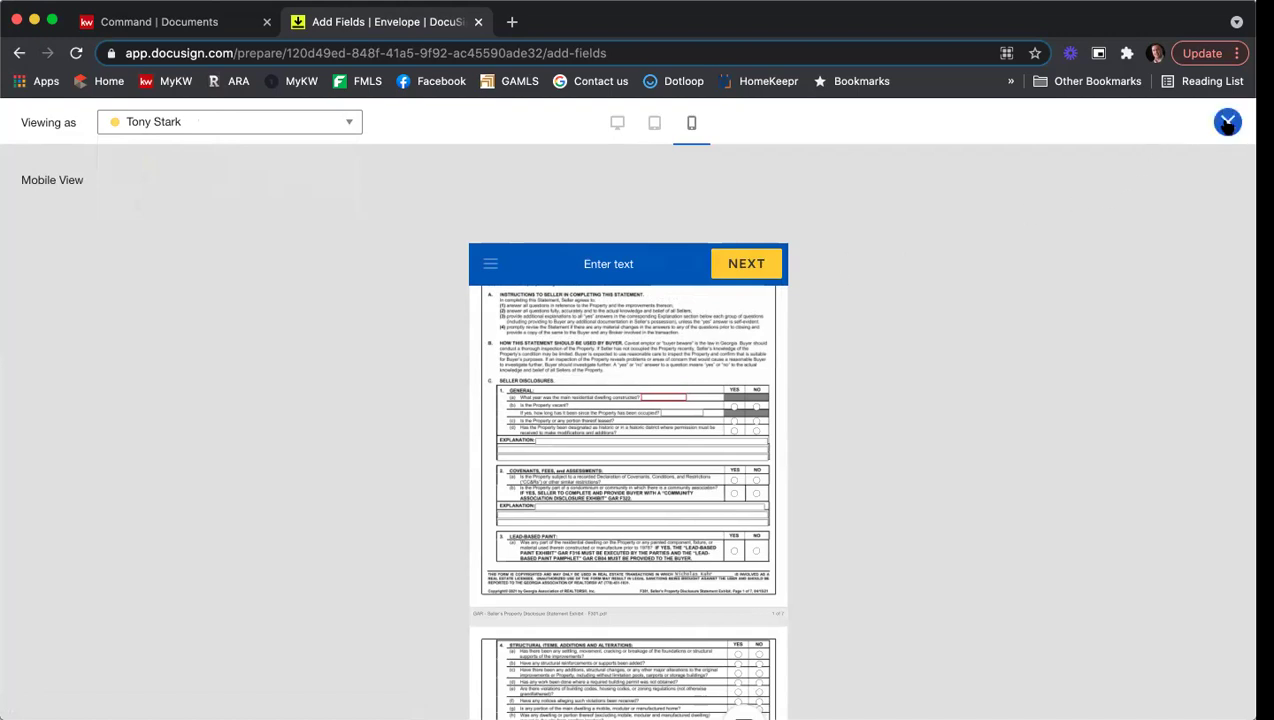
click(1228, 122)
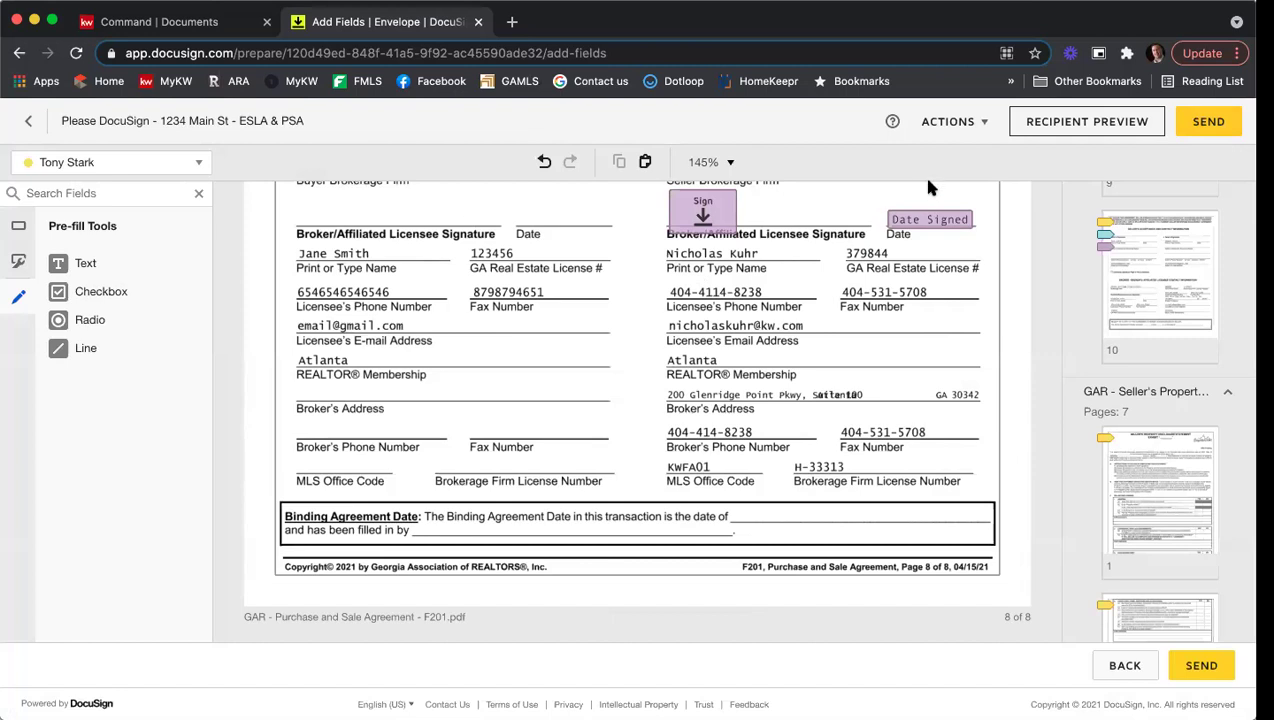
Step: Send the 1234 Main St ESLA & PSA envelope from the room so it shows as Waiting For Others
click(1207, 124)
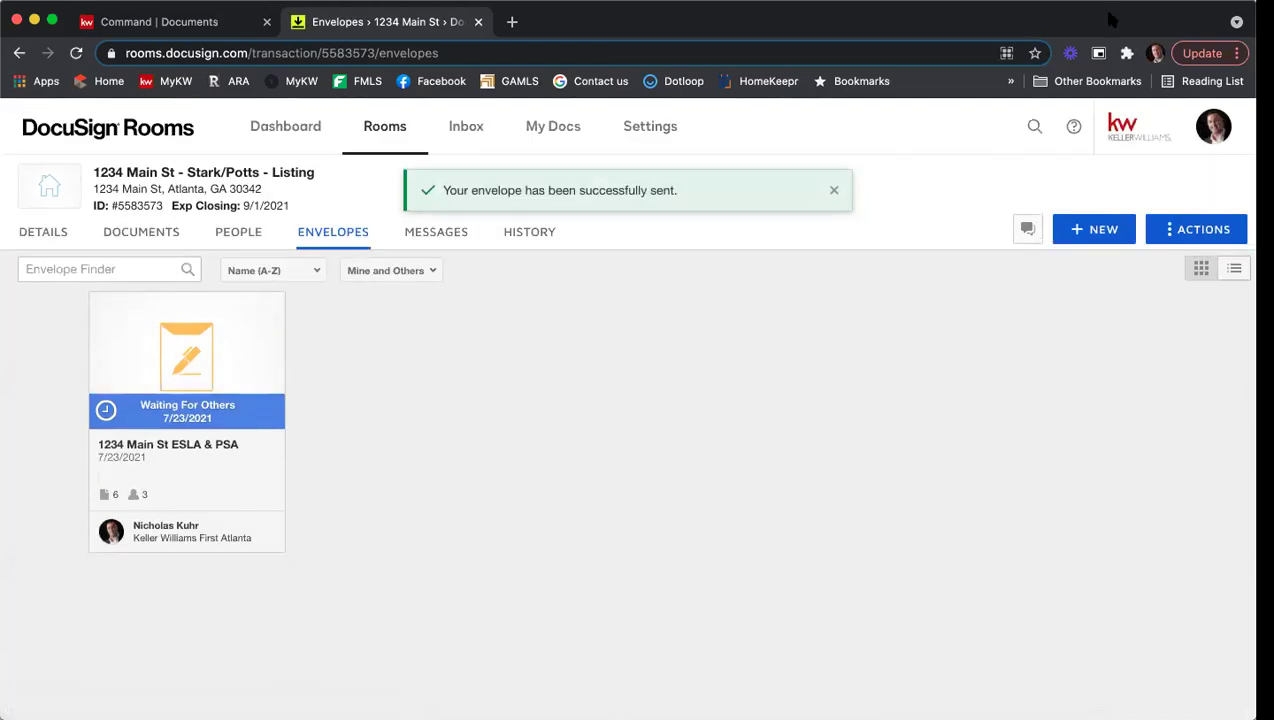
click(512, 21)
Step: Load Gmail and switch to the work account's mailbox
text(g)
key(Return)
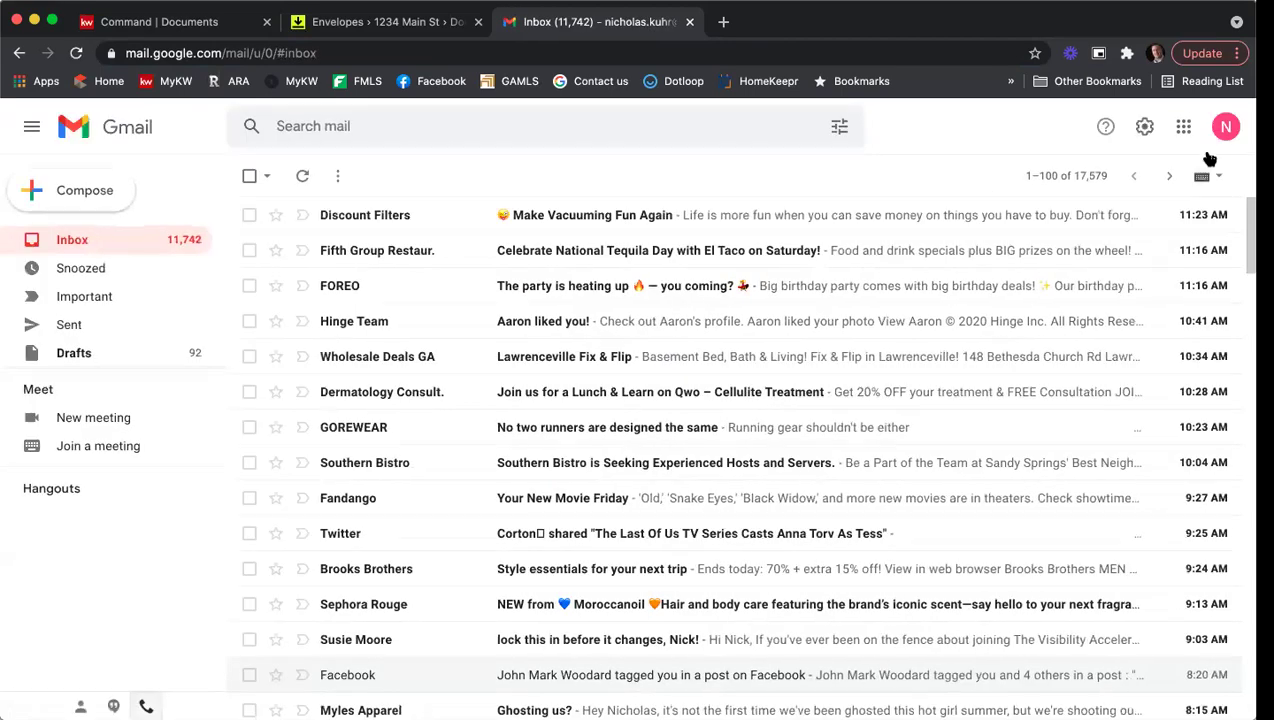
click(1225, 126)
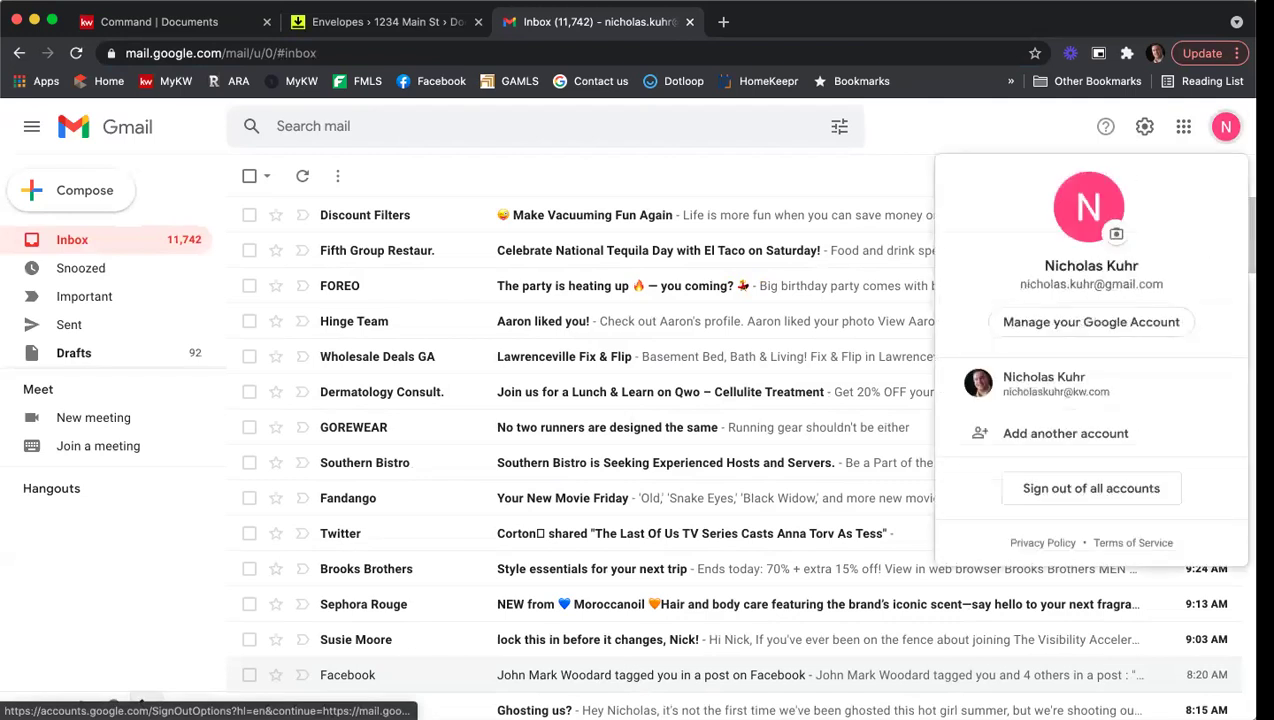
click(1112, 400)
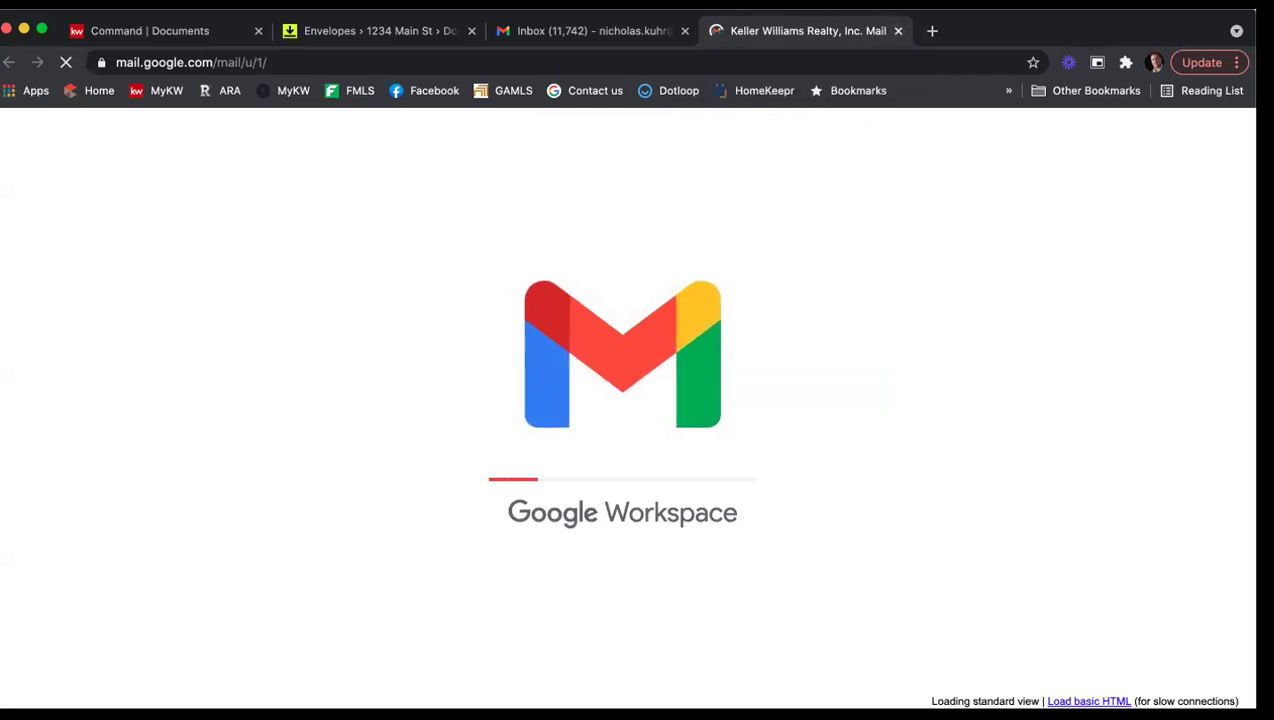
Step: Add the saved test seller account, sign in, and skip the security suggestions
click(1193, 140)
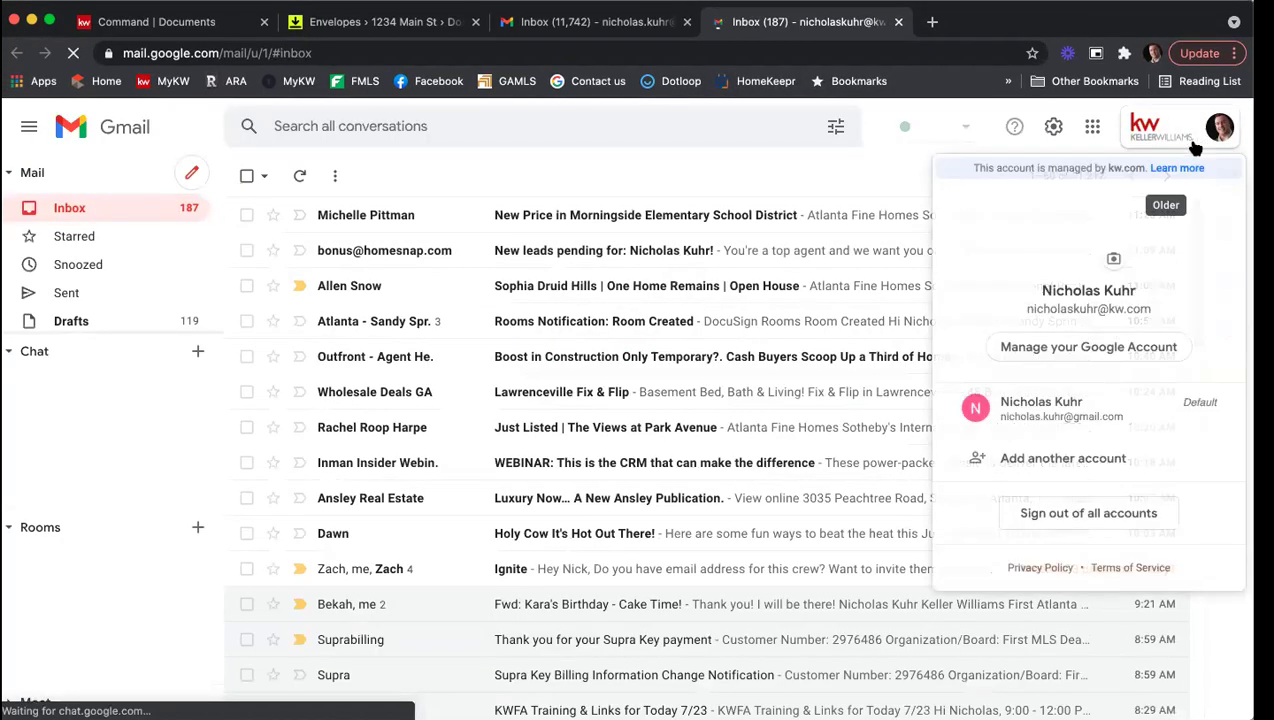
click(1066, 458)
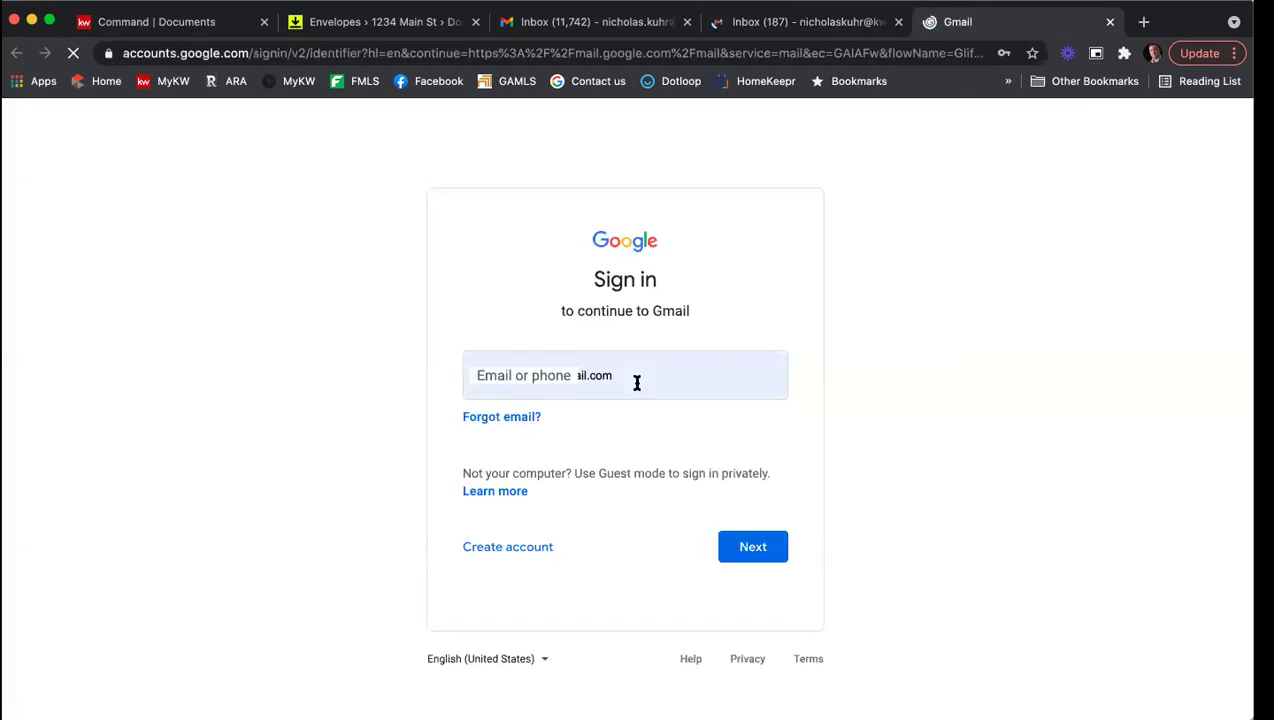
click(640, 381)
click(645, 466)
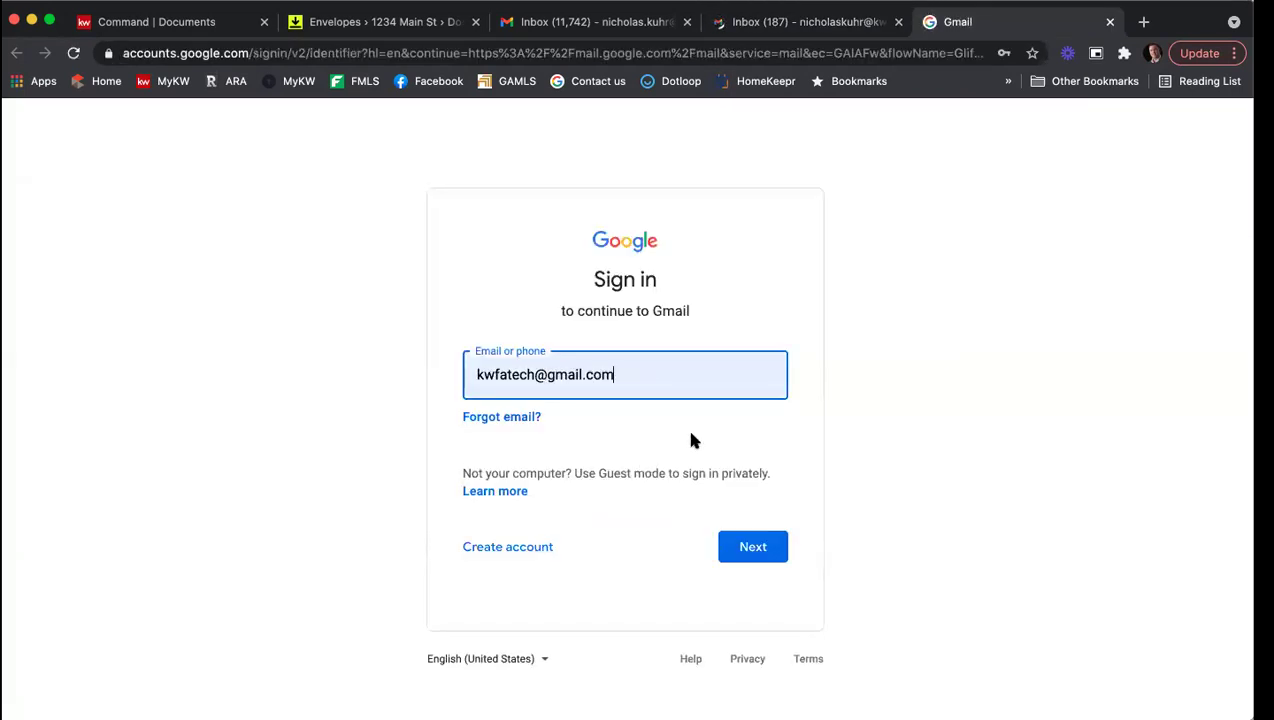
click(757, 546)
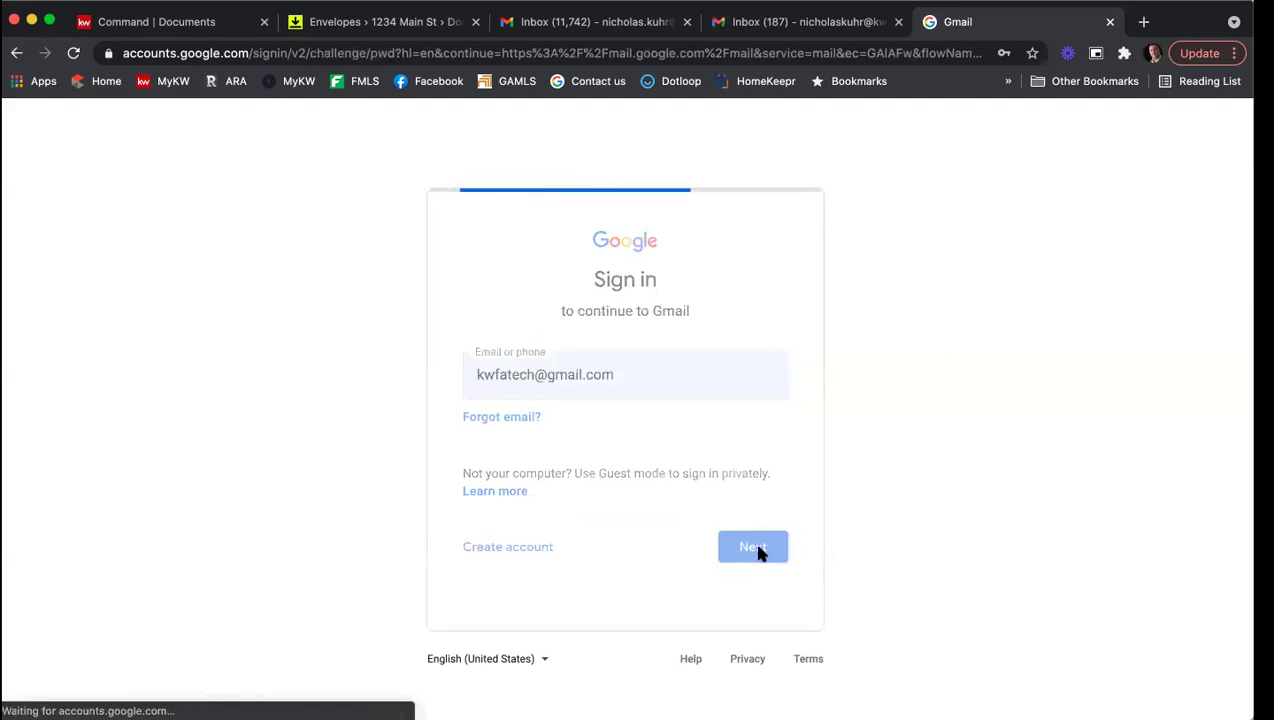
click(766, 510)
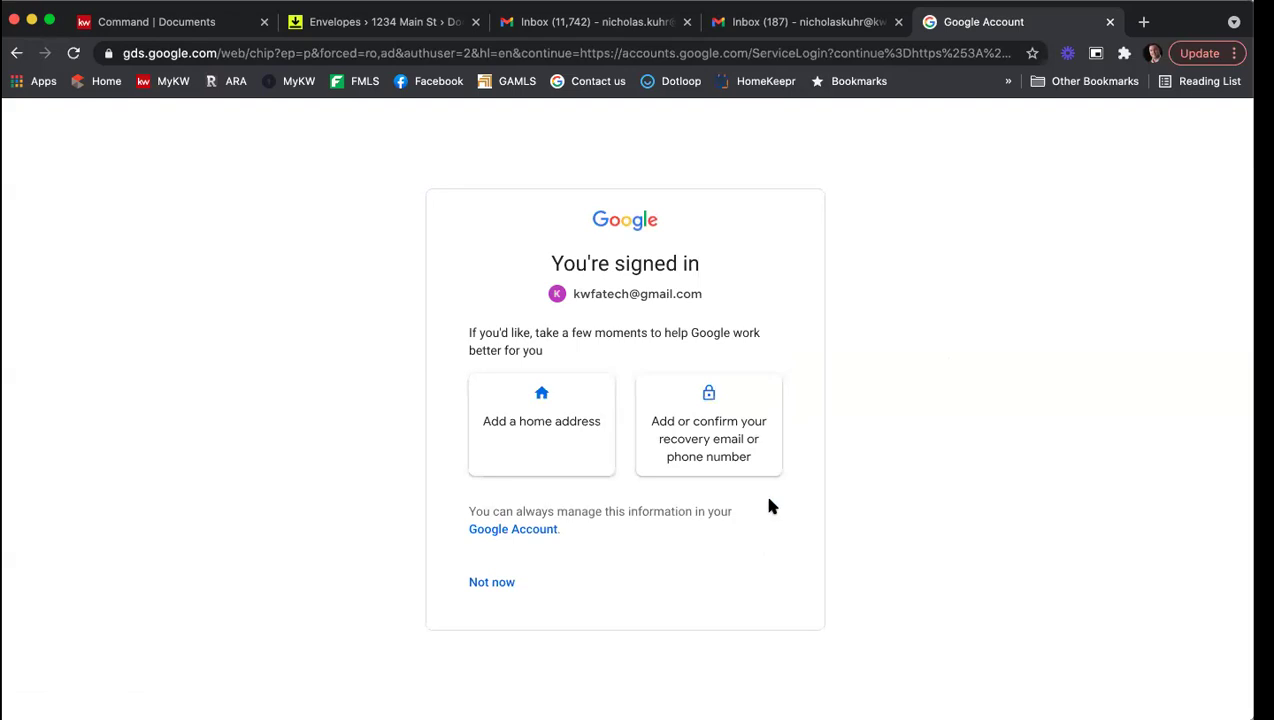
click(492, 581)
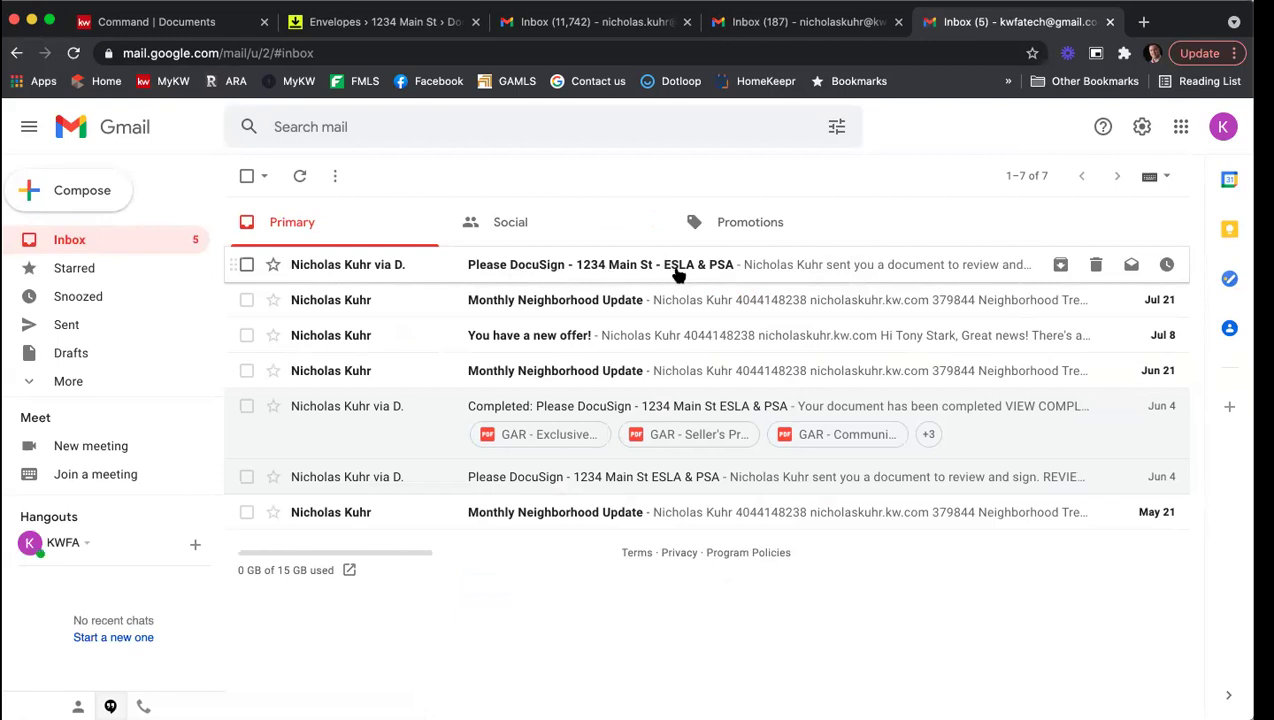
Step: Open the 'Please DocuSign - 1234 Main St - ESLA & PSA' email and launch its documents for review
click(716, 272)
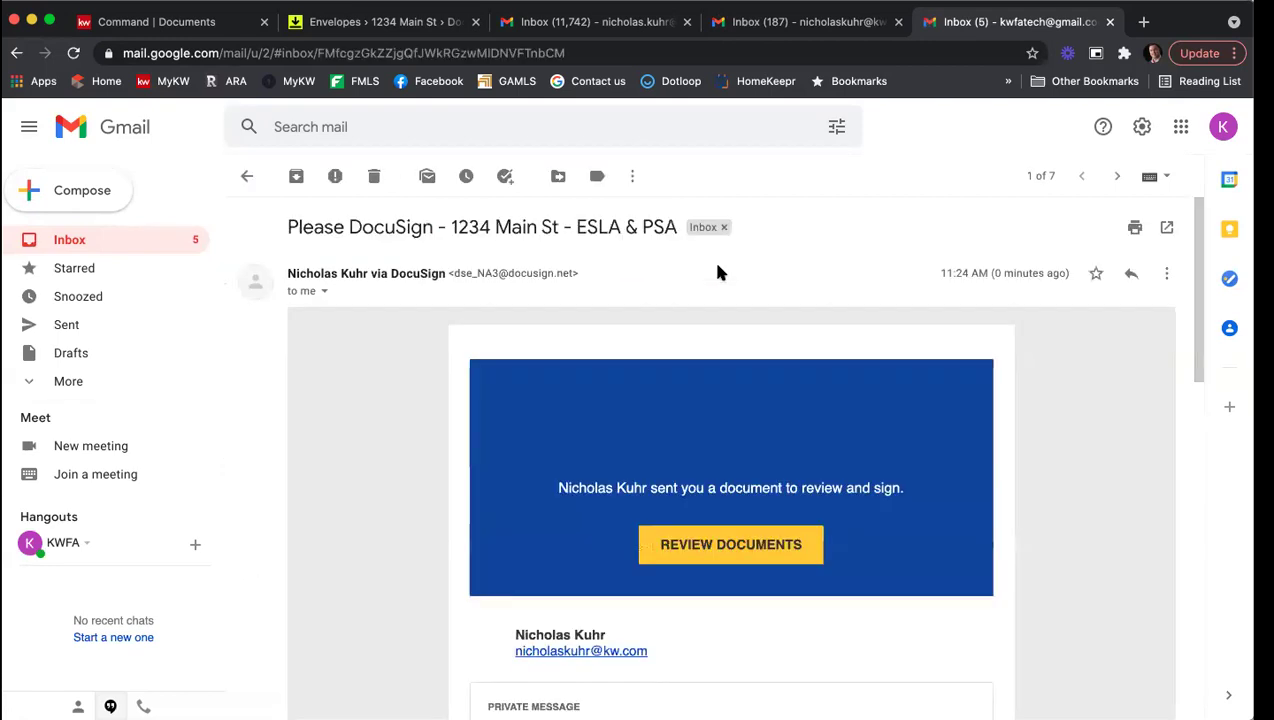
scroll(409, 353, down, 3)
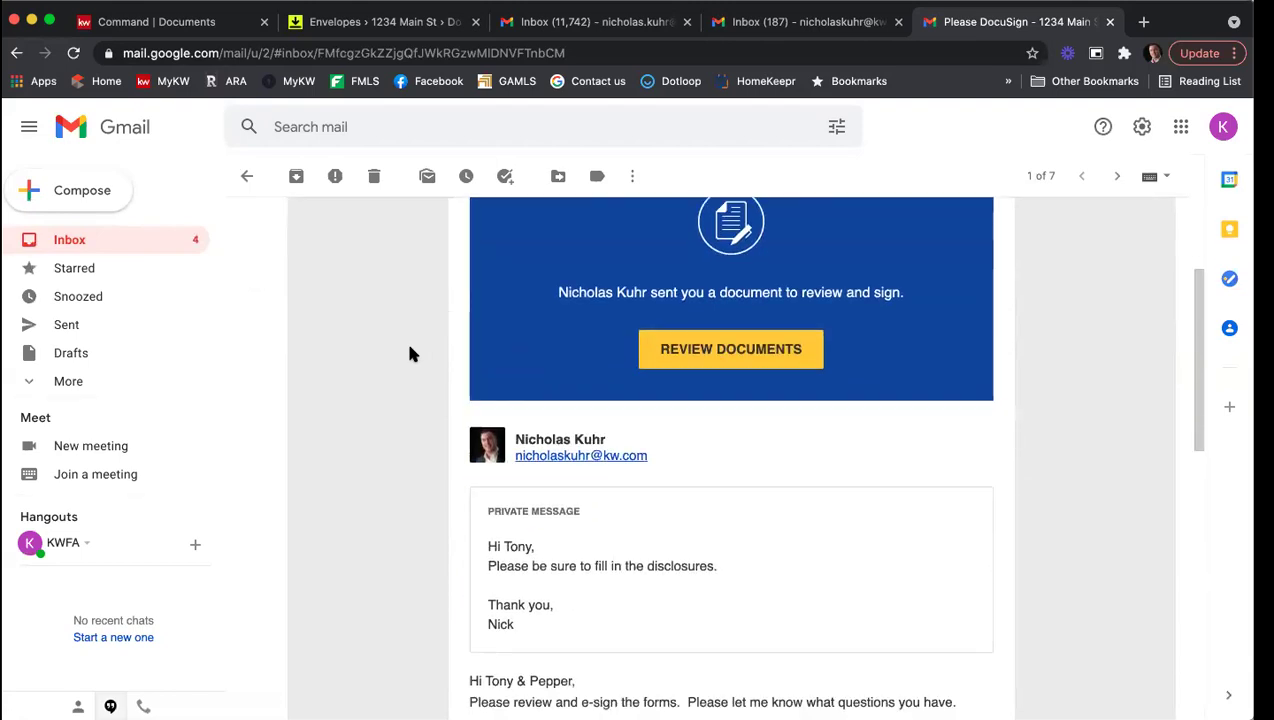
scroll(409, 353, down, 2)
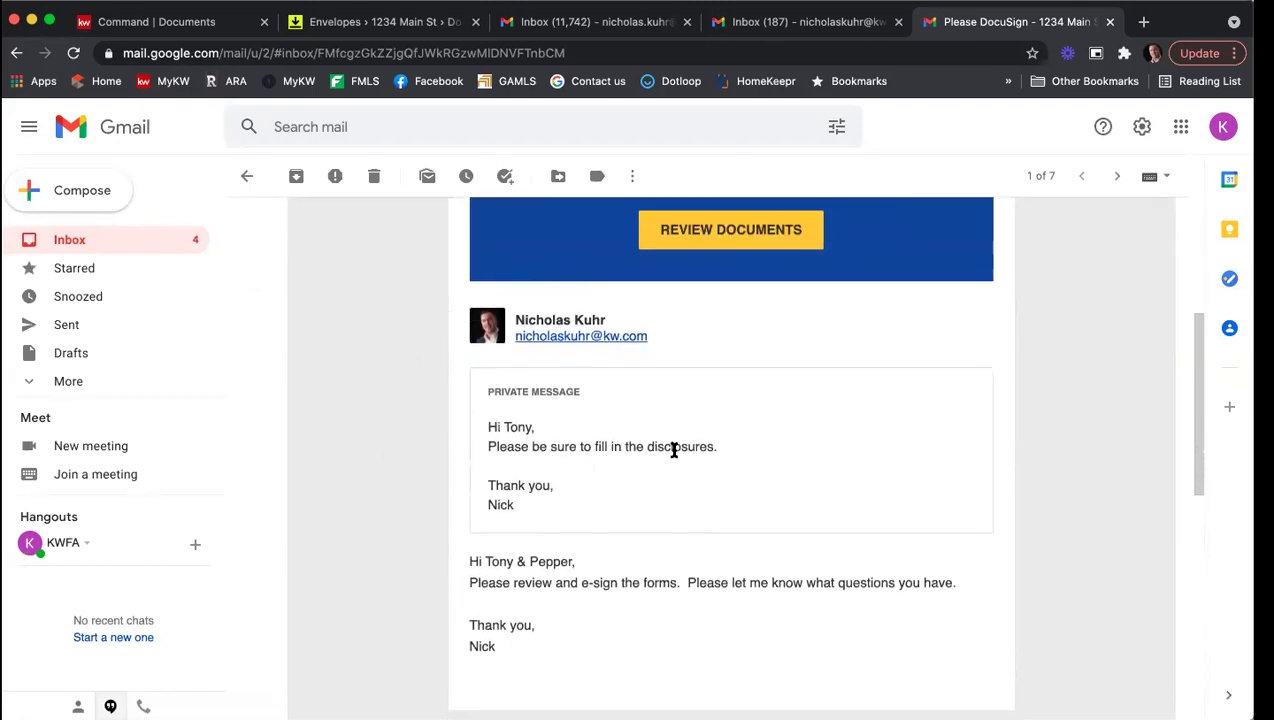
scroll(604, 615, down, 1)
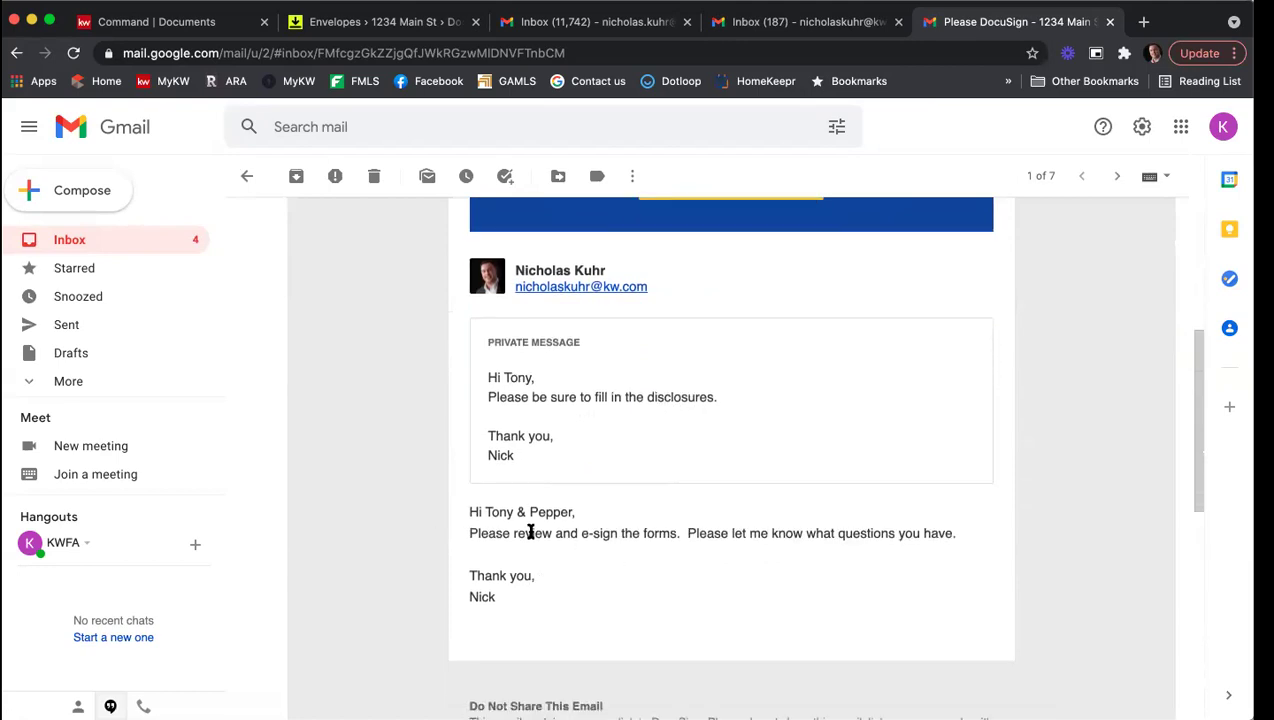
scroll(531, 531, up, 4)
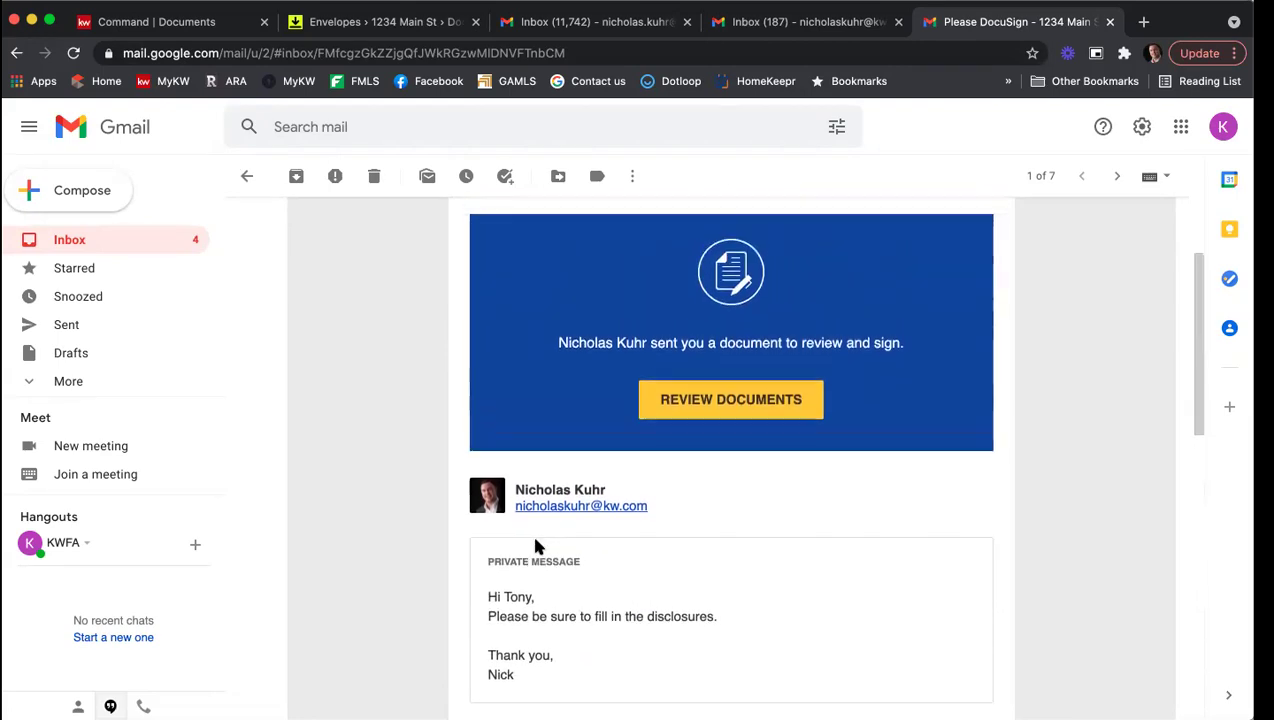
click(737, 398)
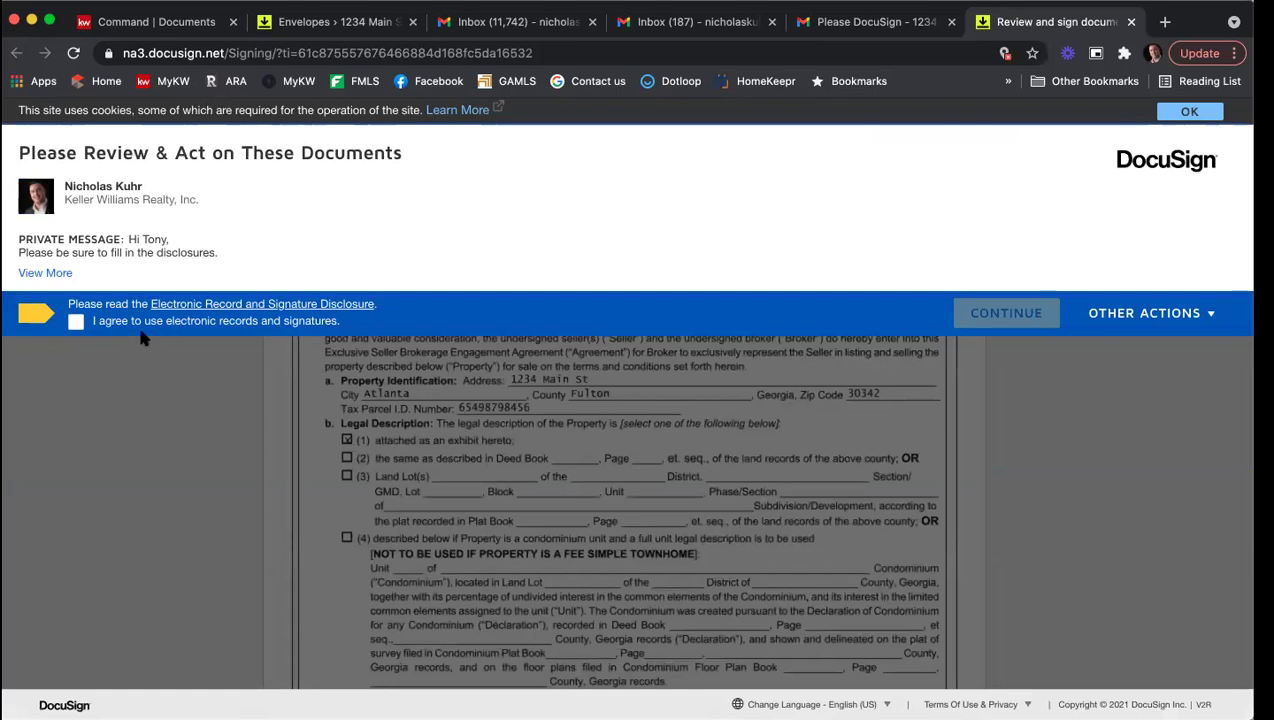
Step: Agree to electronic records and adopt a signature for the seller field on the engagement agreement
click(76, 322)
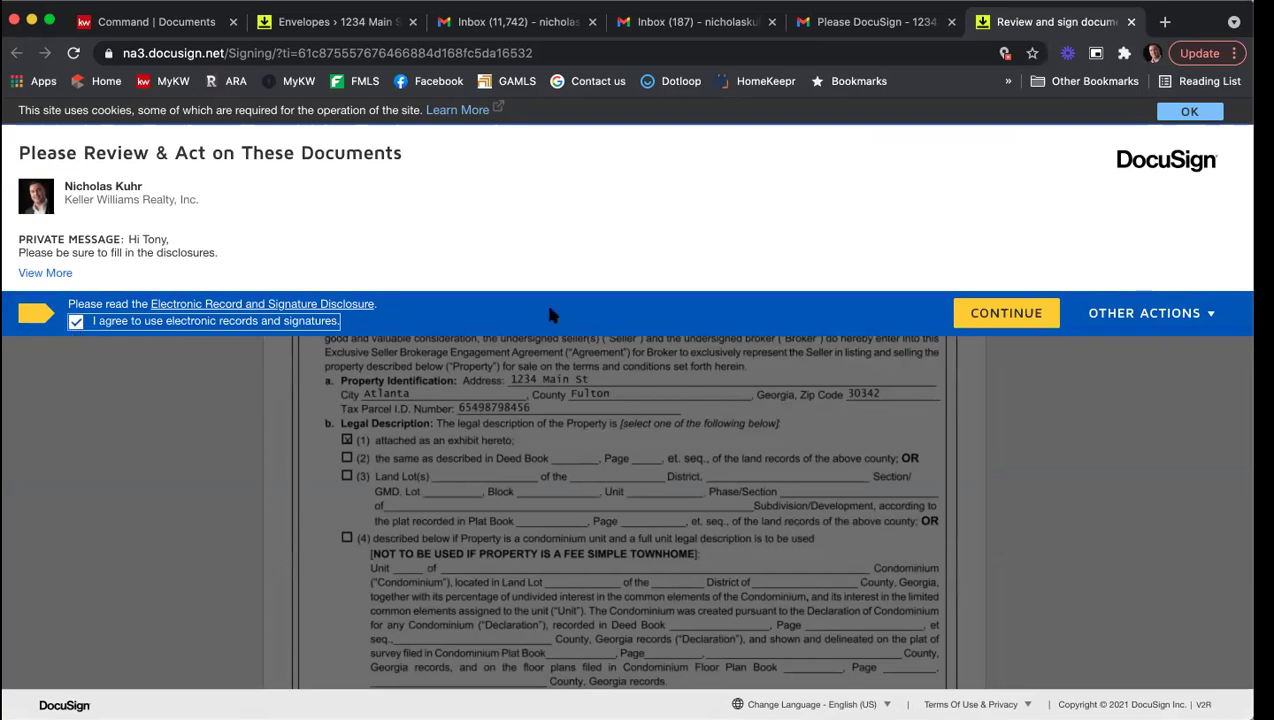
click(1012, 312)
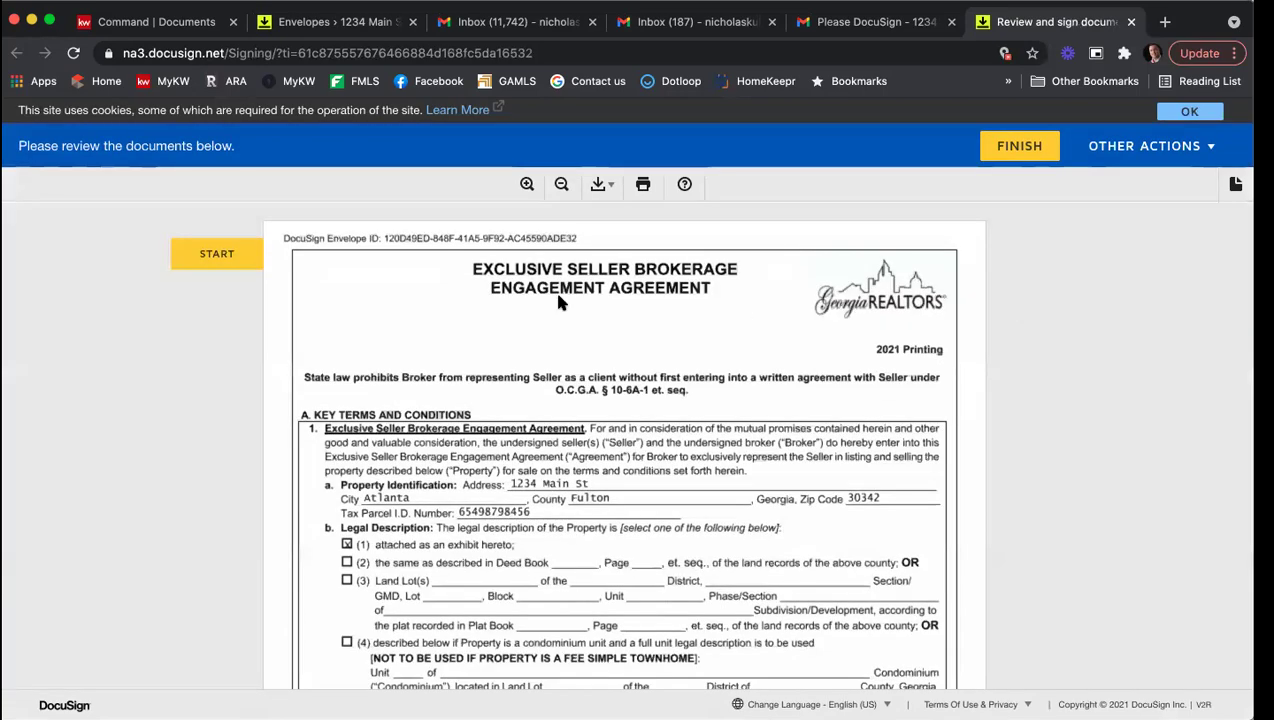
click(210, 256)
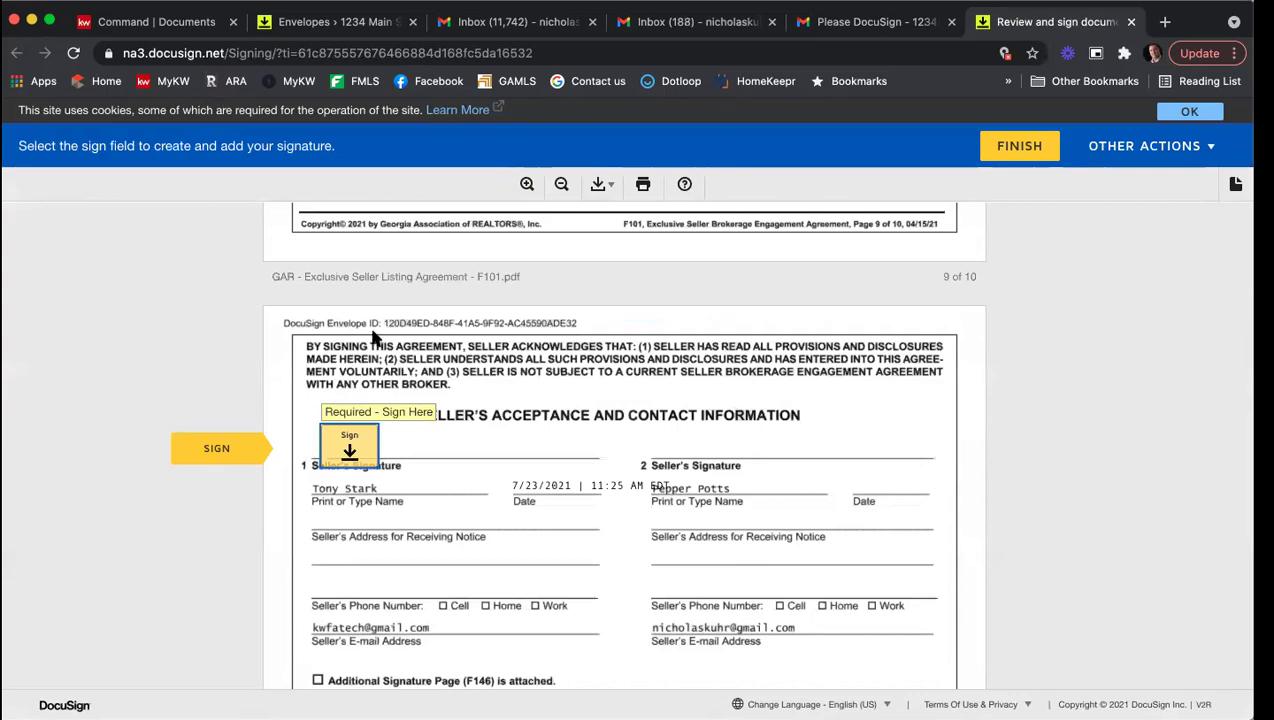
click(356, 444)
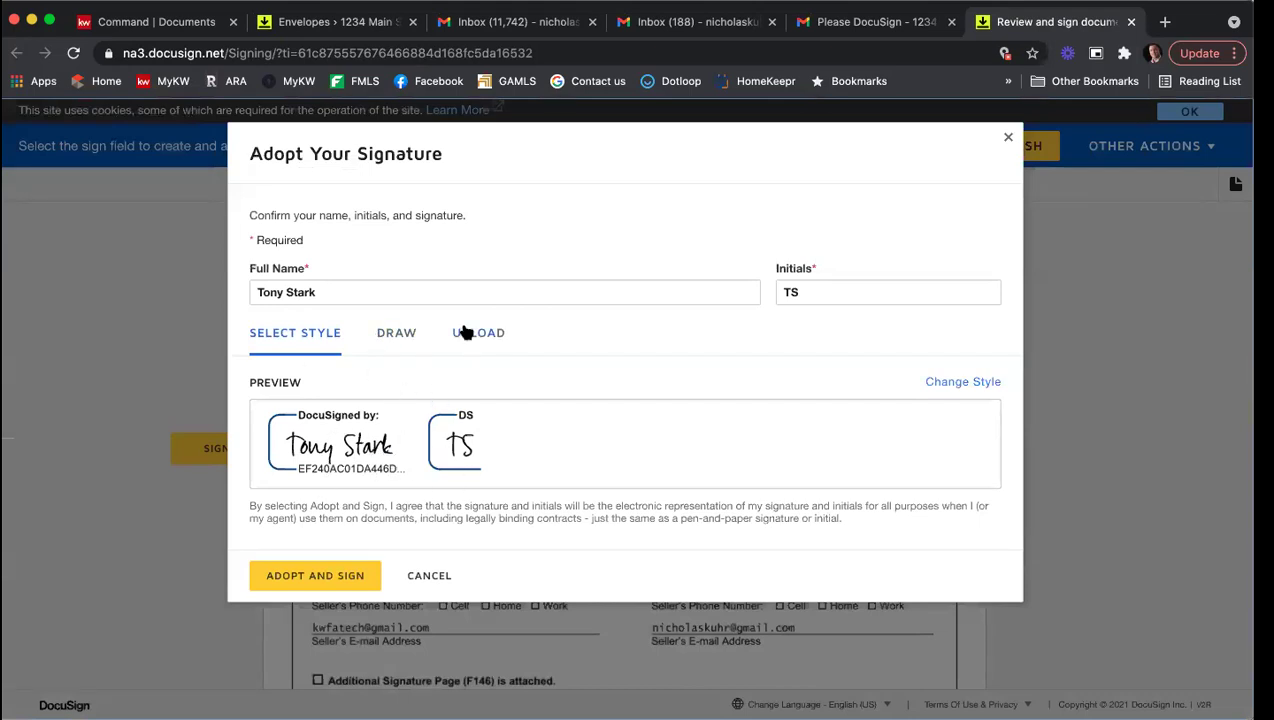
click(321, 577)
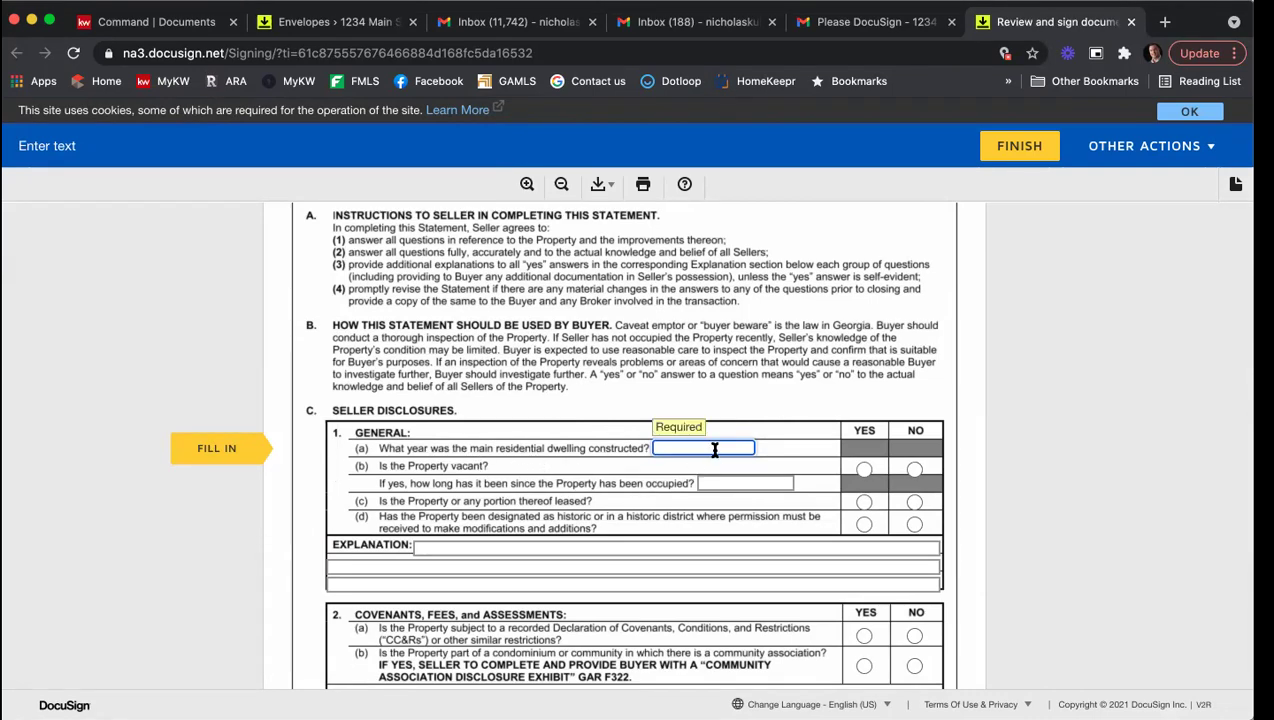
Step: Enter year built 2010, answer vacant Yes, leased No, historic Yes, and type three explanation lines
text(2010)
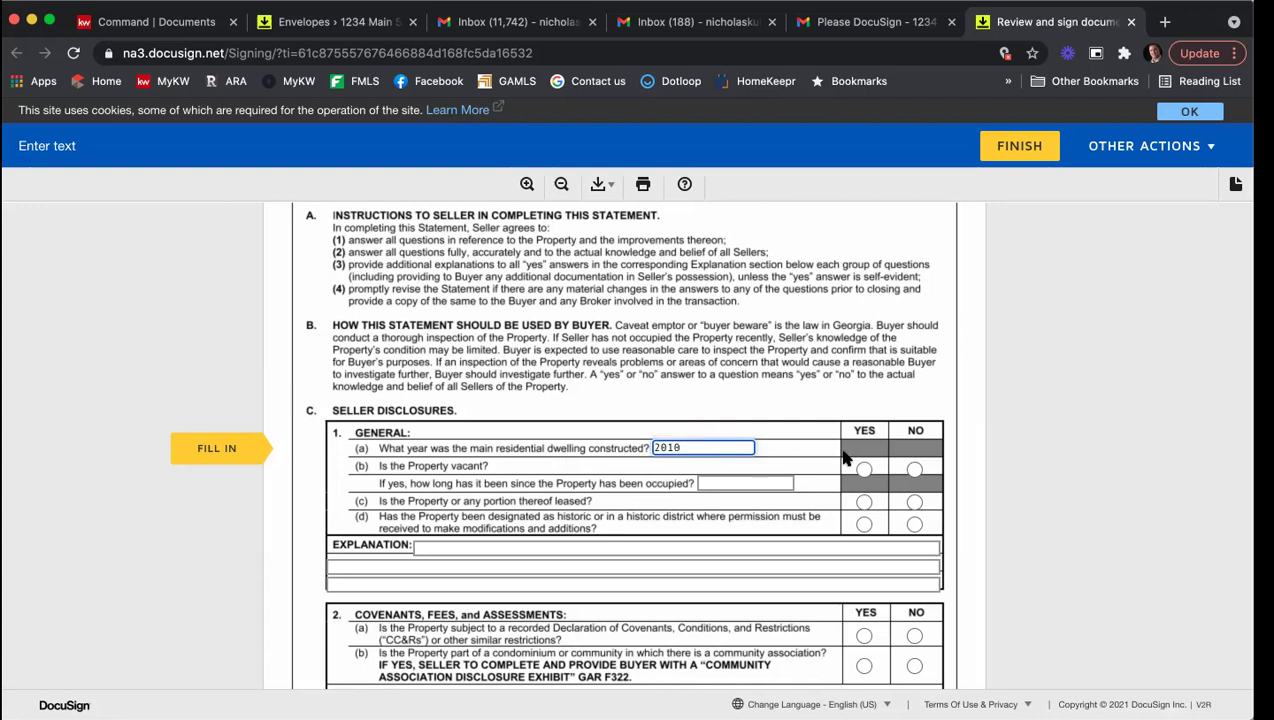
click(864, 469)
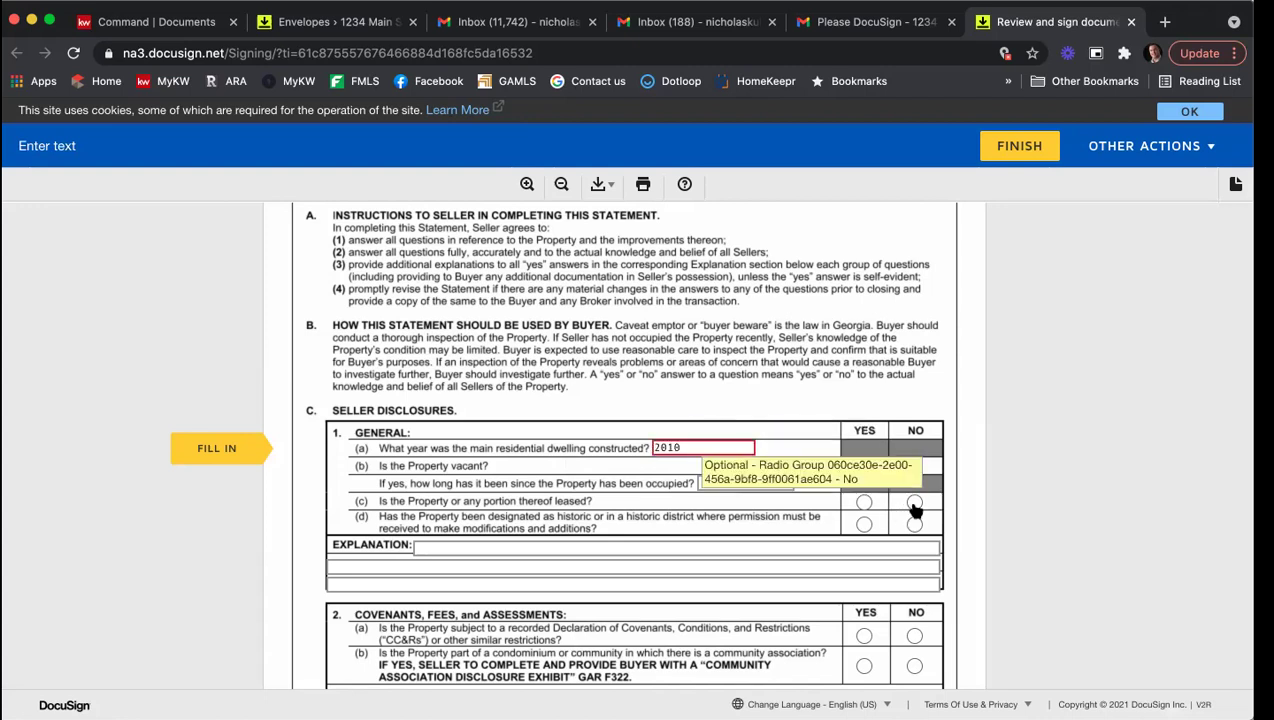
click(914, 504)
click(865, 526)
click(744, 544)
text(Type info)
key(BackSpace)
text(inforation)
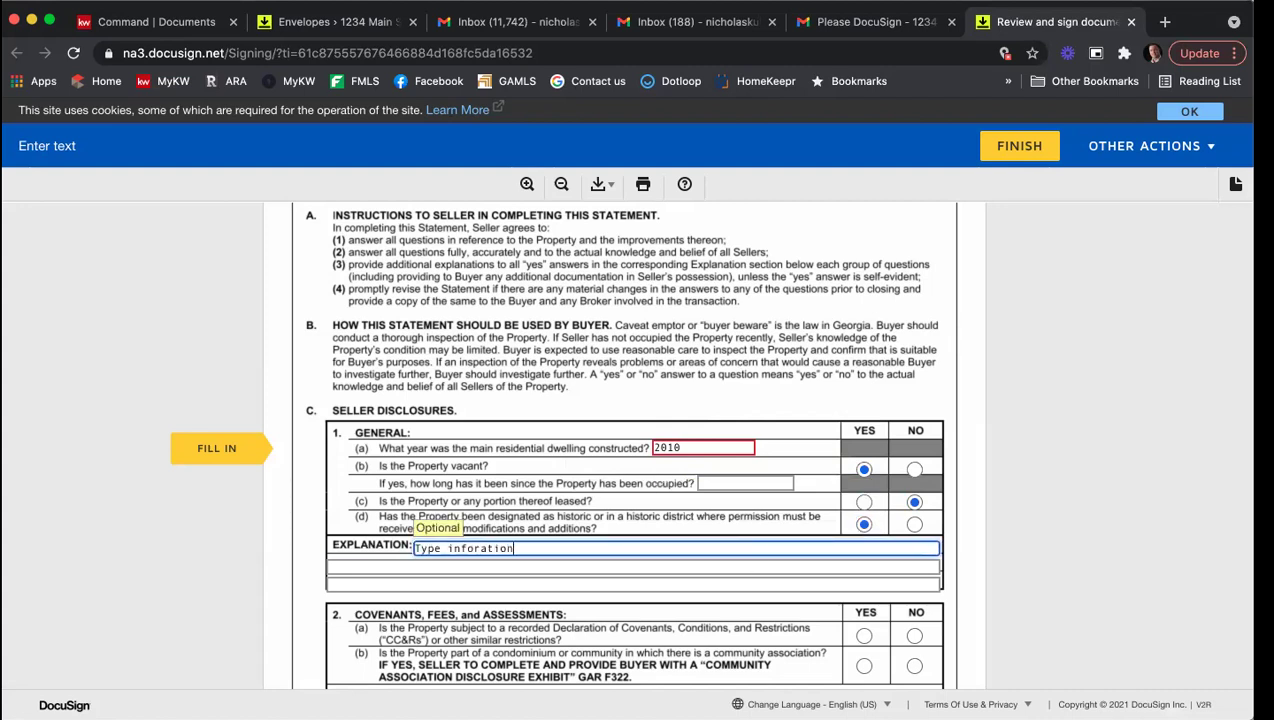
text(s)
key(Tab)
text(Information)
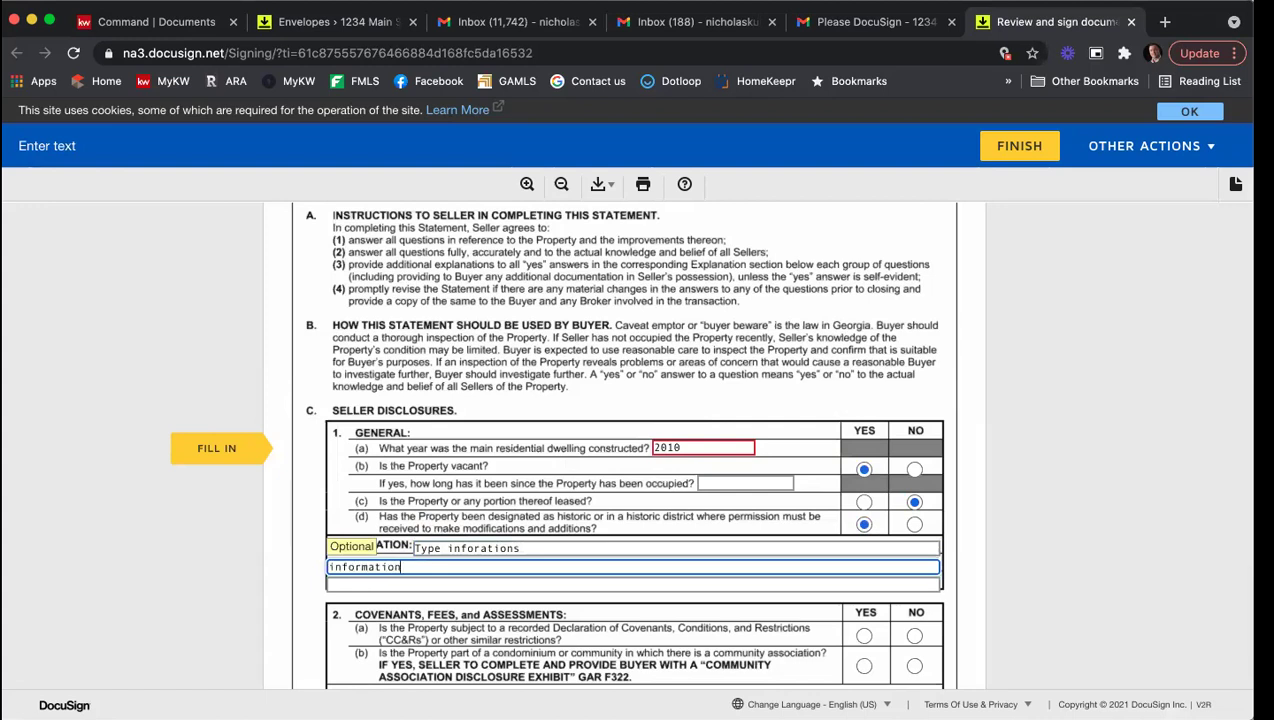
key(Tab)
text(informati)
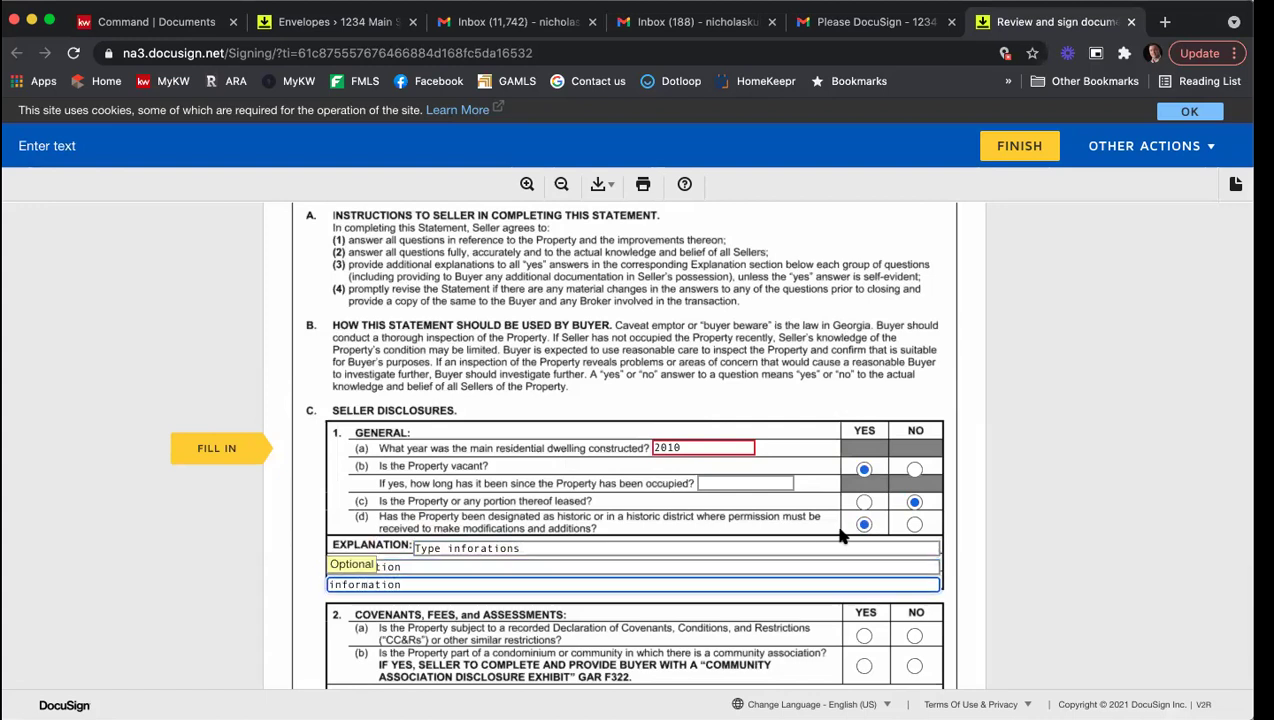
Step: Answer covenants Yes and community association No, then add three covenant explanation lines
scroll(840, 536, down, 3)
click(864, 473)
click(912, 503)
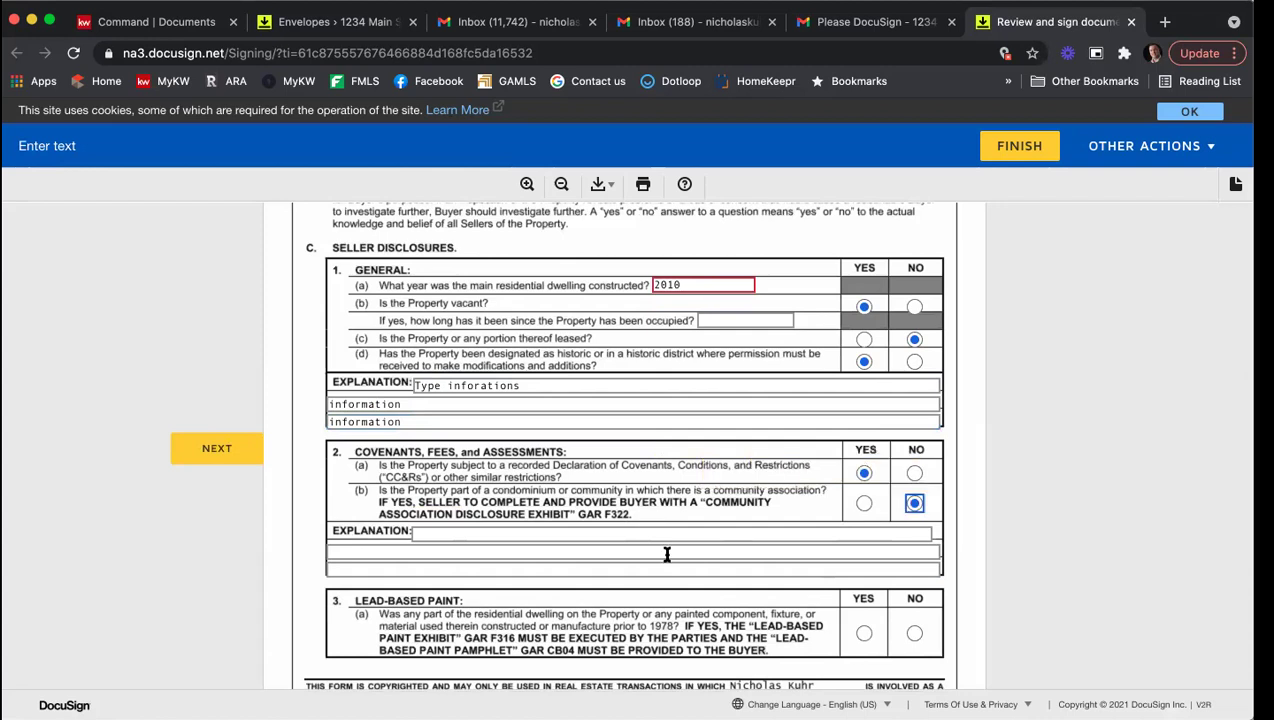
click(610, 550)
click(610, 535)
text(fsdhjifhskjdhf)
key(Tab)
text(afhlkahdfkjlhadskj)
key(Tab)
text(aflhsldfh;sdf)
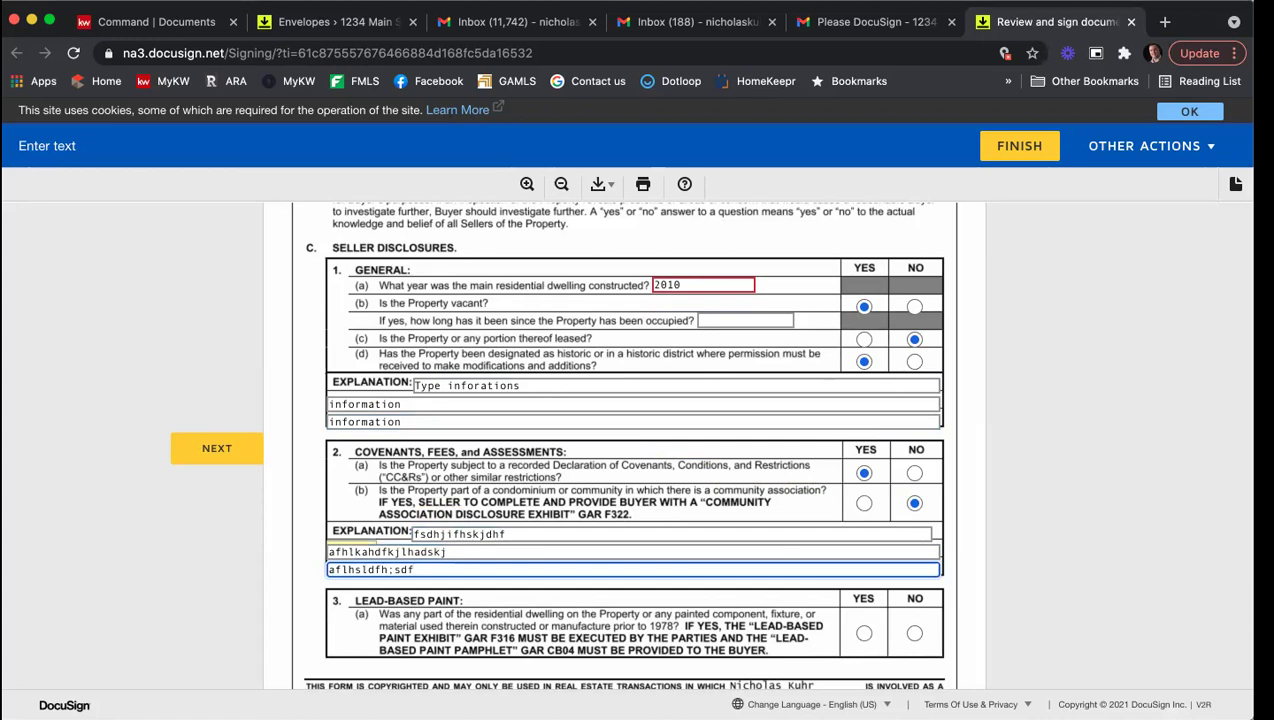
Step: Answer lead-based paint No and section 4: 4(a) No, 4(b) Yes, 4(c)-4(e) No, 4(f)-4(h) Yes
scroll(720, 547, down, 1)
click(914, 559)
scroll(970, 498, down, 4)
click(920, 481)
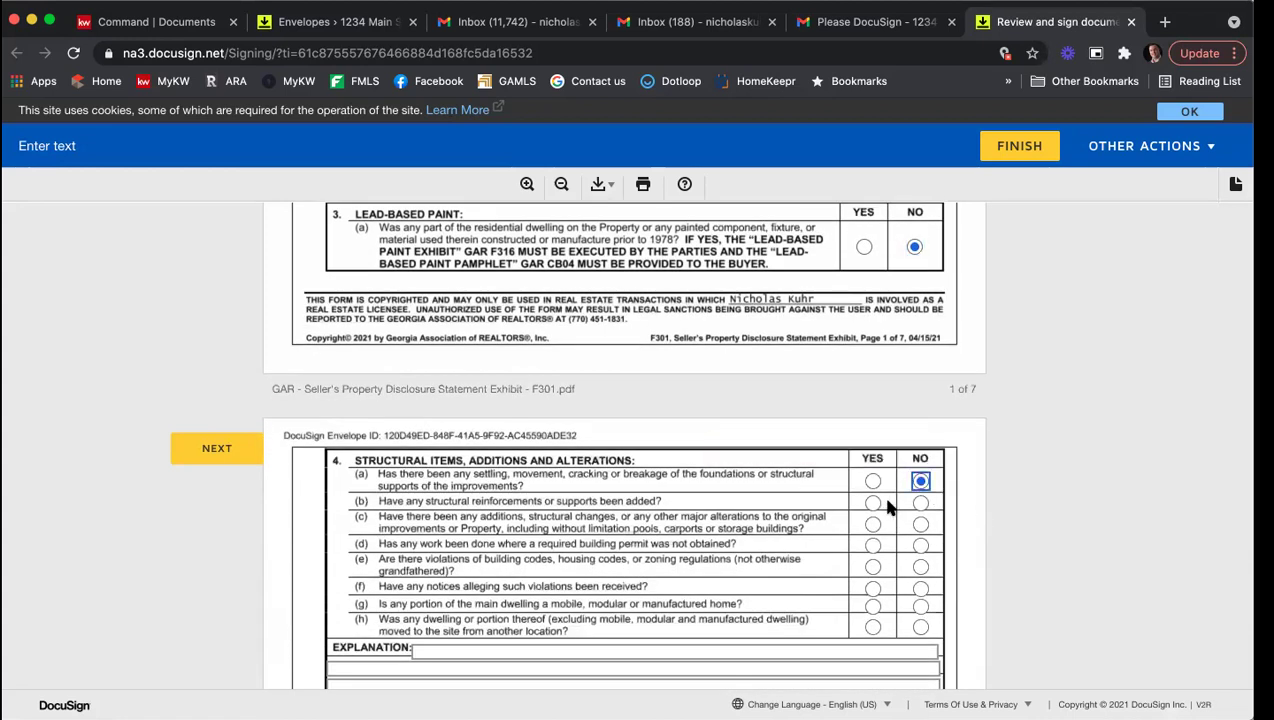
click(873, 503)
click(920, 525)
click(920, 545)
click(920, 566)
click(873, 588)
click(873, 605)
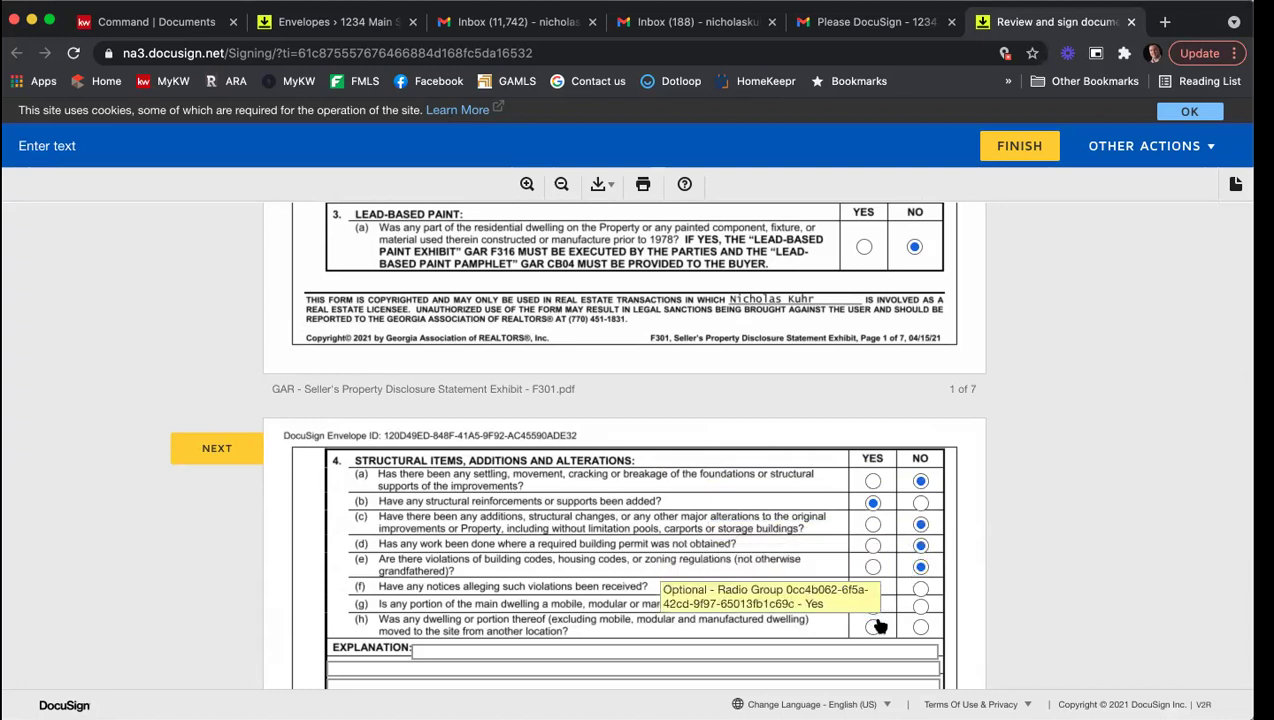
click(873, 627)
scroll(895, 539, down, 5)
Step: Type four lines of explanation for section 4
click(452, 447)
text(wiijhsdflkjshdflk)
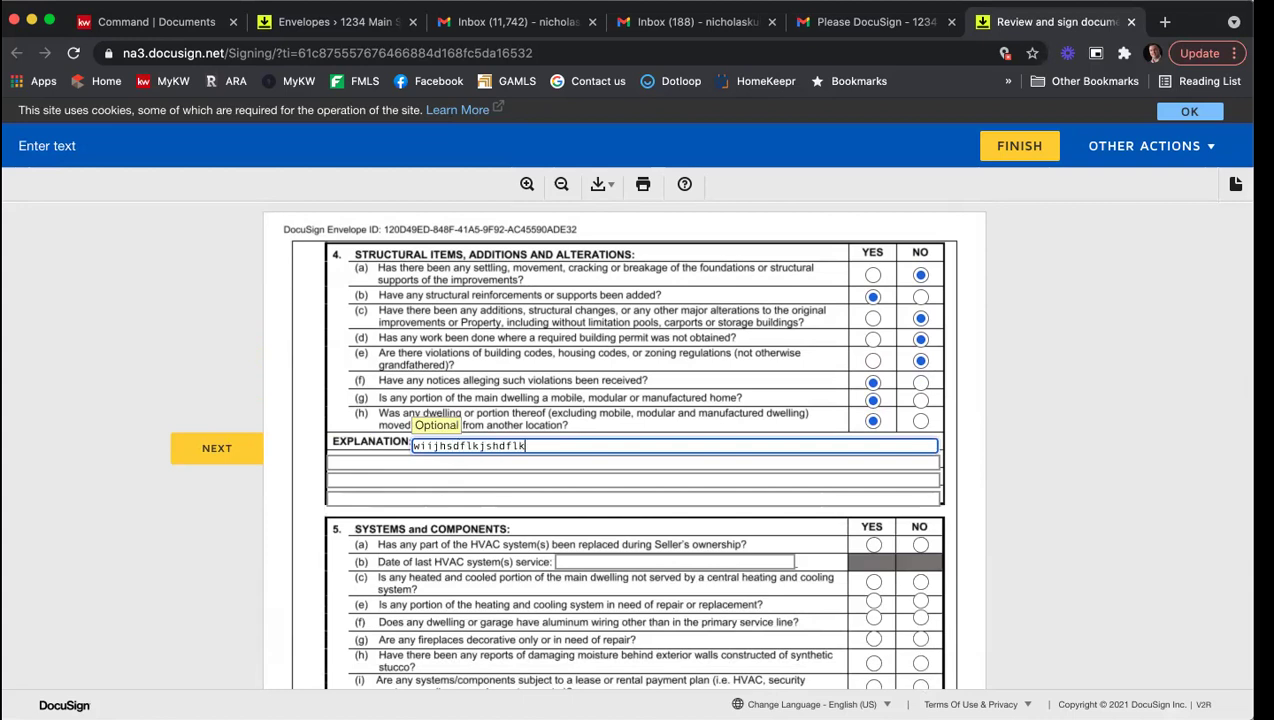
key(Tab)
text(sdf;lkjkdfghj)
key(Tab)
text(sfg;lkjdsf;glkj)
key(Tab)
text(sal;fkgjhas;fklghj)
Step: Answer section 5: HVAC replaced Yes, aluminum wiring No, fireplaces, moisture damage and leased systems Yes
scroll(709, 396, down, 3)
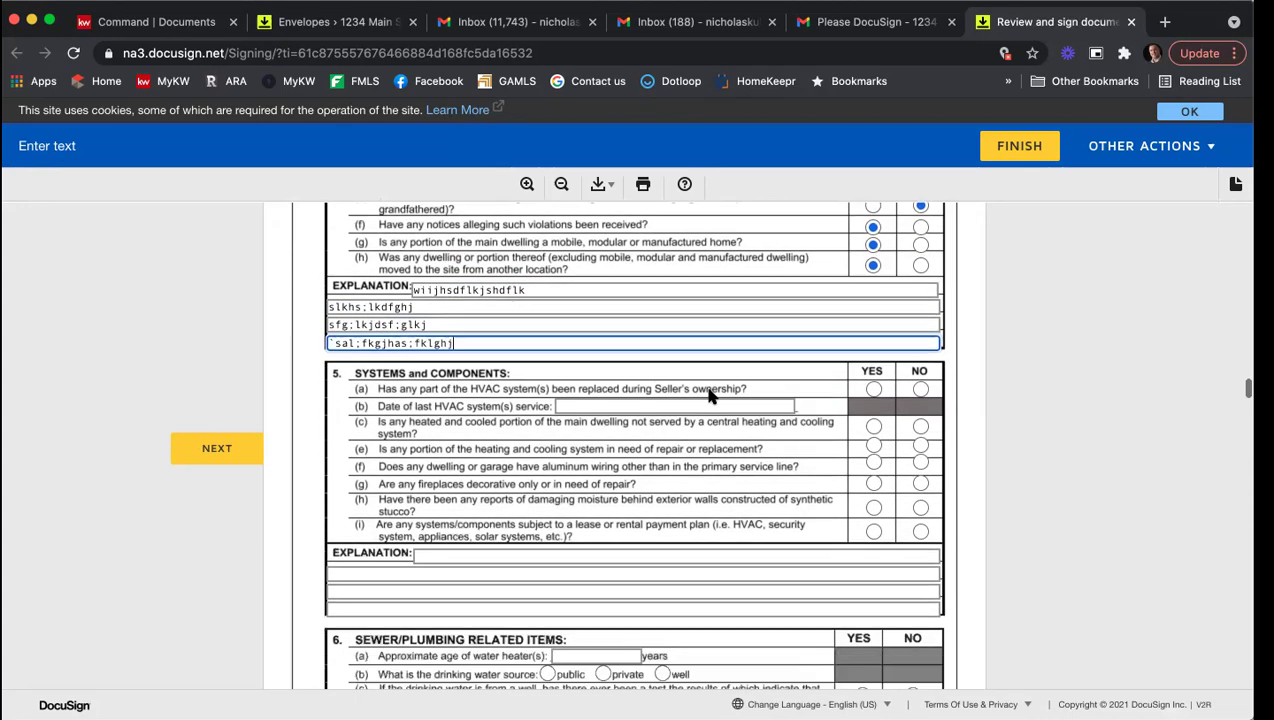
scroll(709, 396, down, 2)
click(873, 294)
click(920, 367)
click(873, 389)
click(873, 413)
click(873, 437)
scroll(848, 446, down, 1)
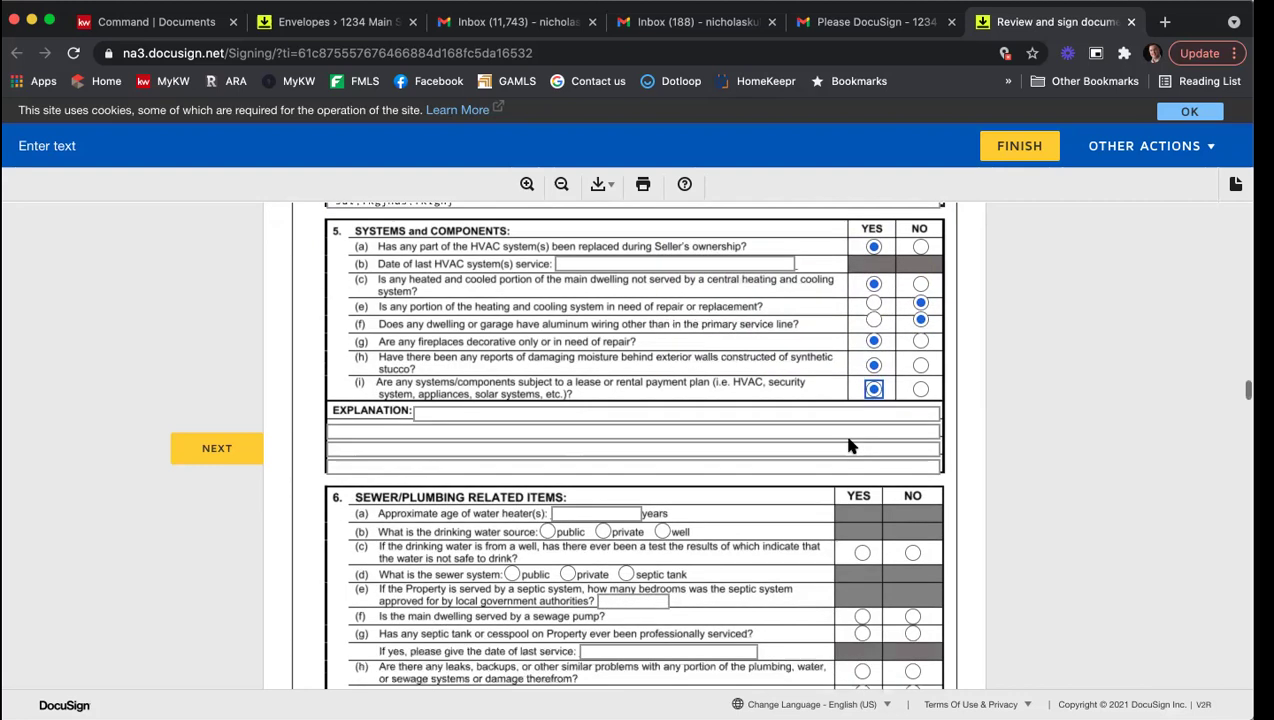
scroll(848, 446, down, 2)
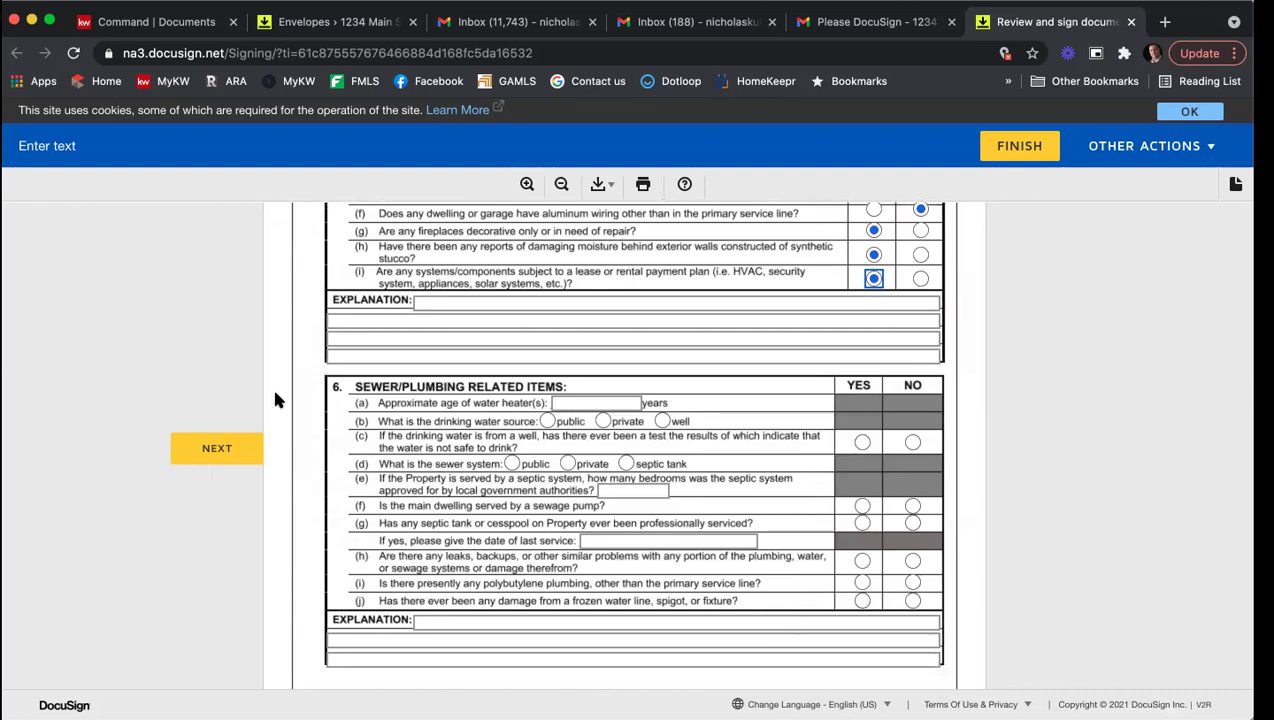
Step: Sign the seller's representation on the disclosure and enter 'Name of HOA'
click(200, 456)
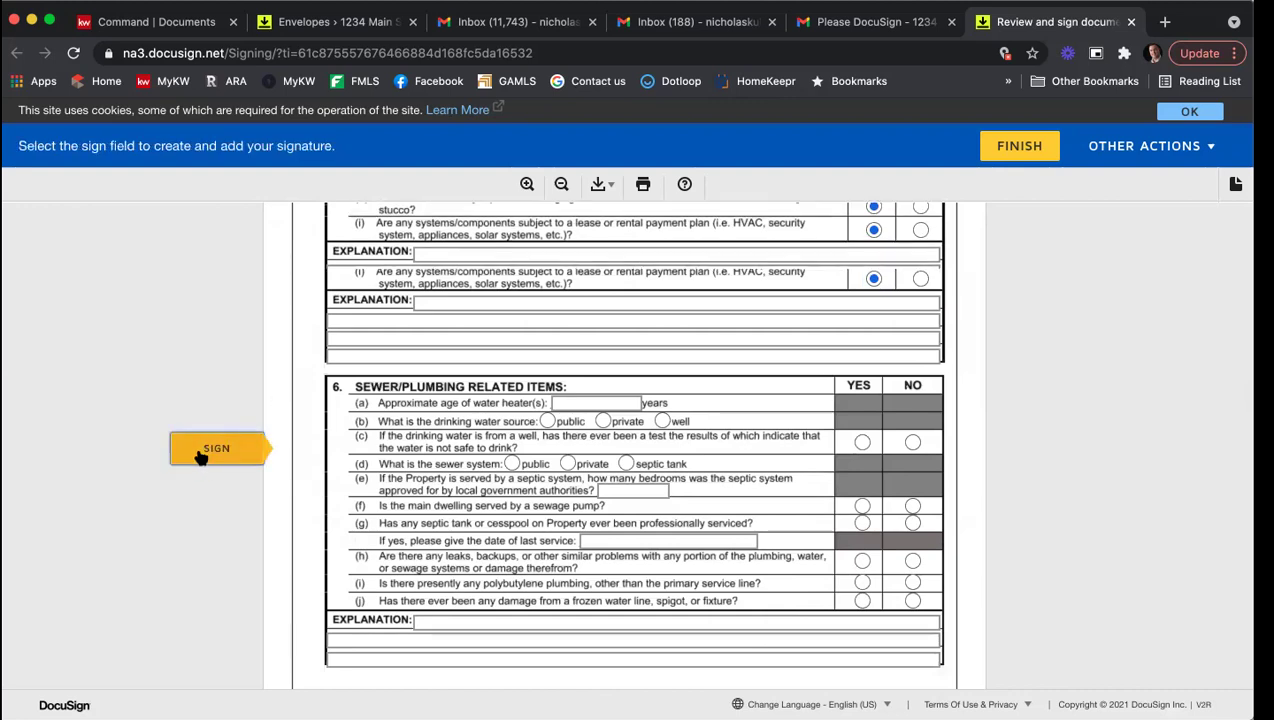
click(200, 456)
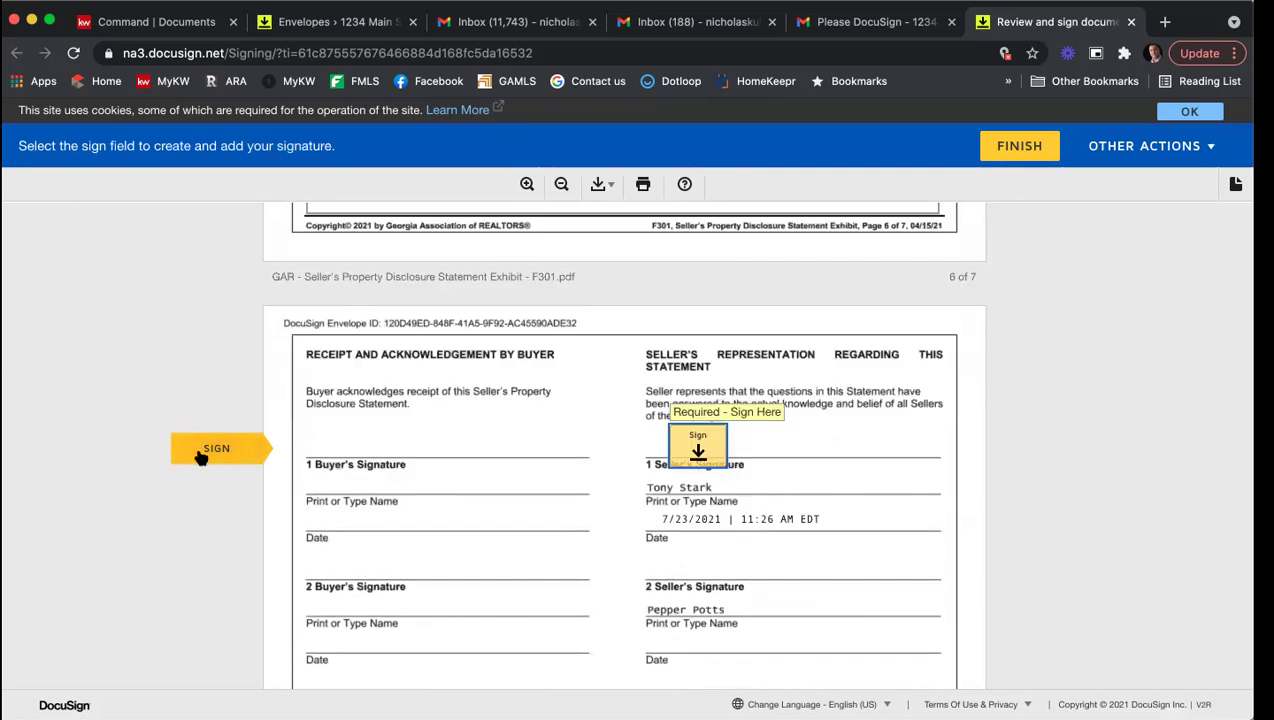
click(700, 440)
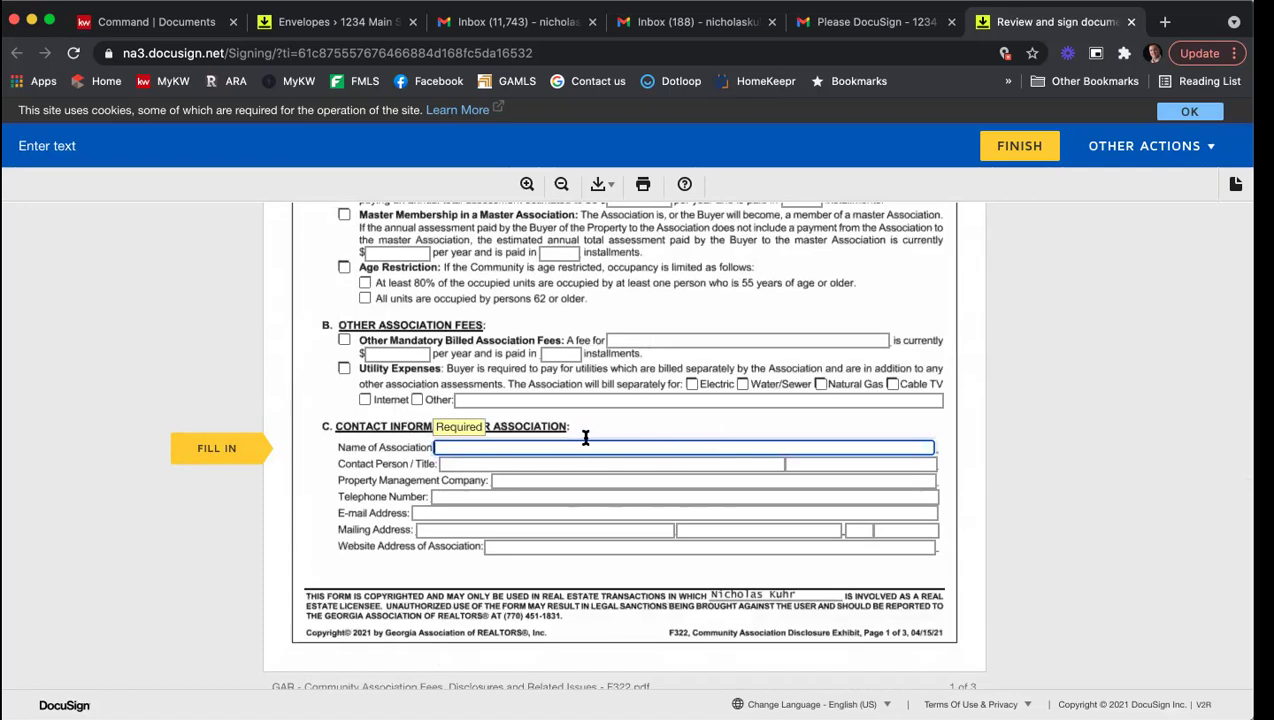
text(Name of HOA)
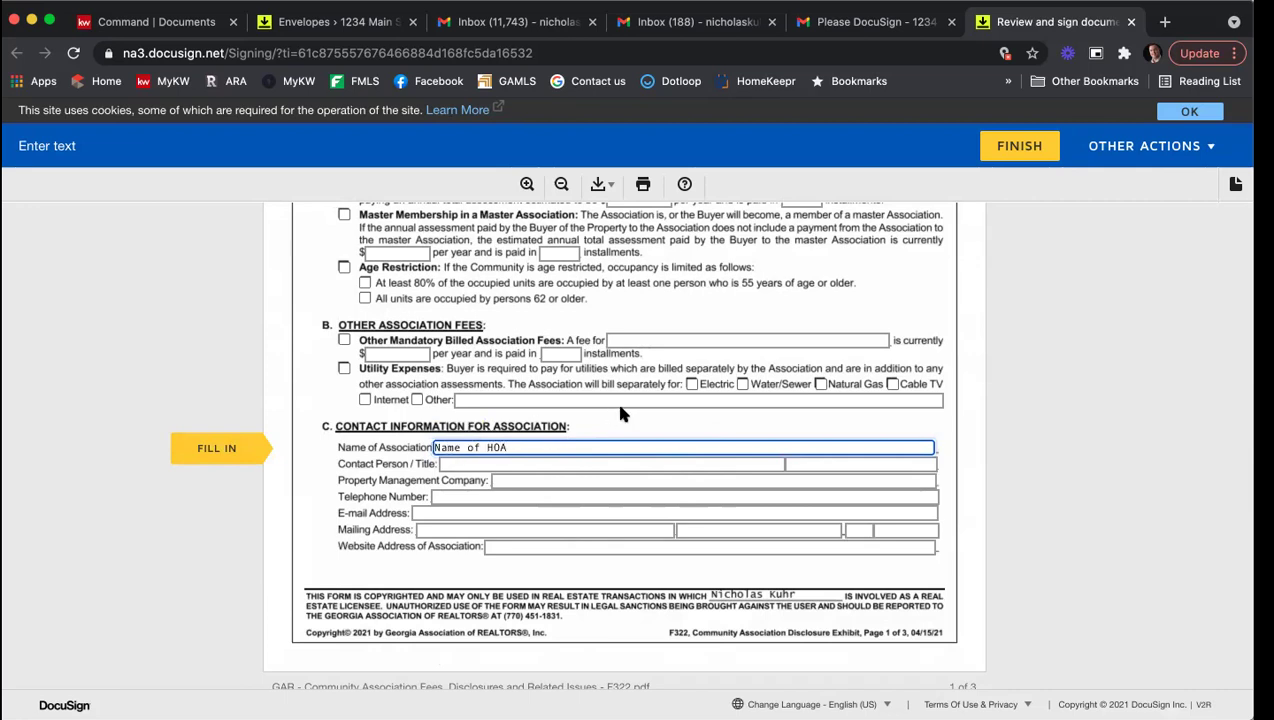
Step: Select Mandatory Membership Homeowners Association with a current annual assessment of 1000
scroll(618, 402, up, 4)
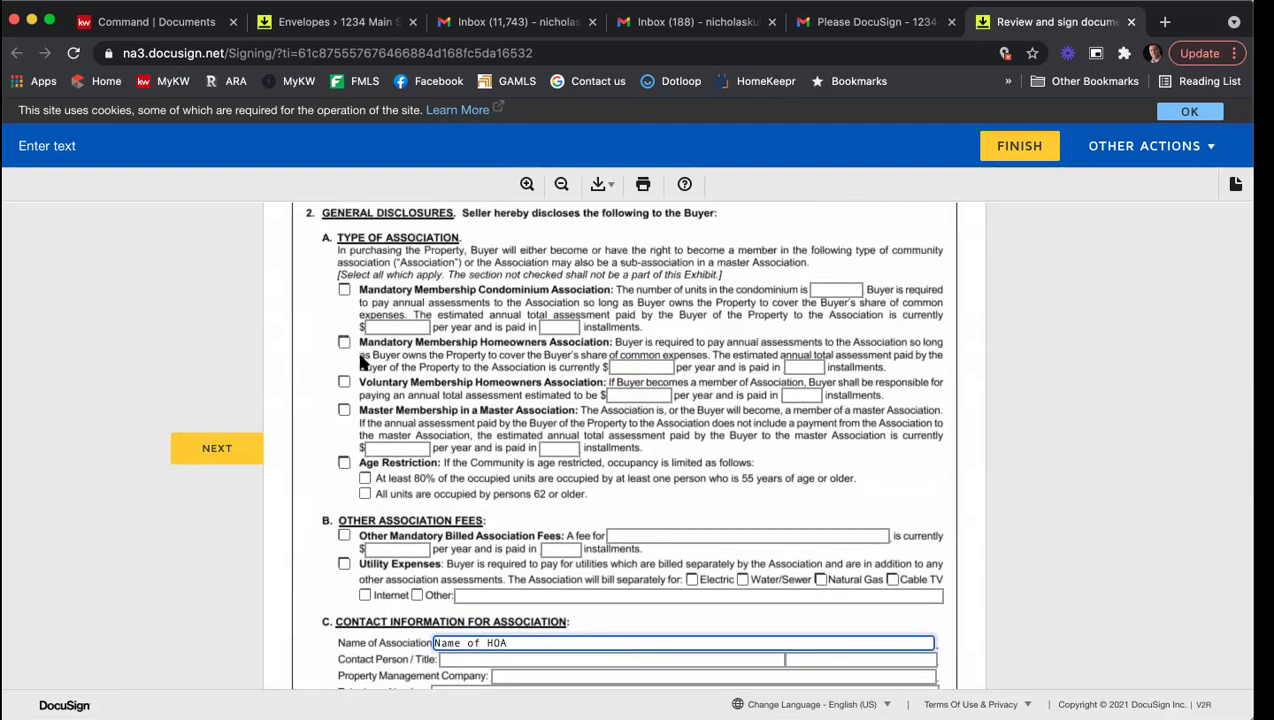
click(344, 342)
click(644, 367)
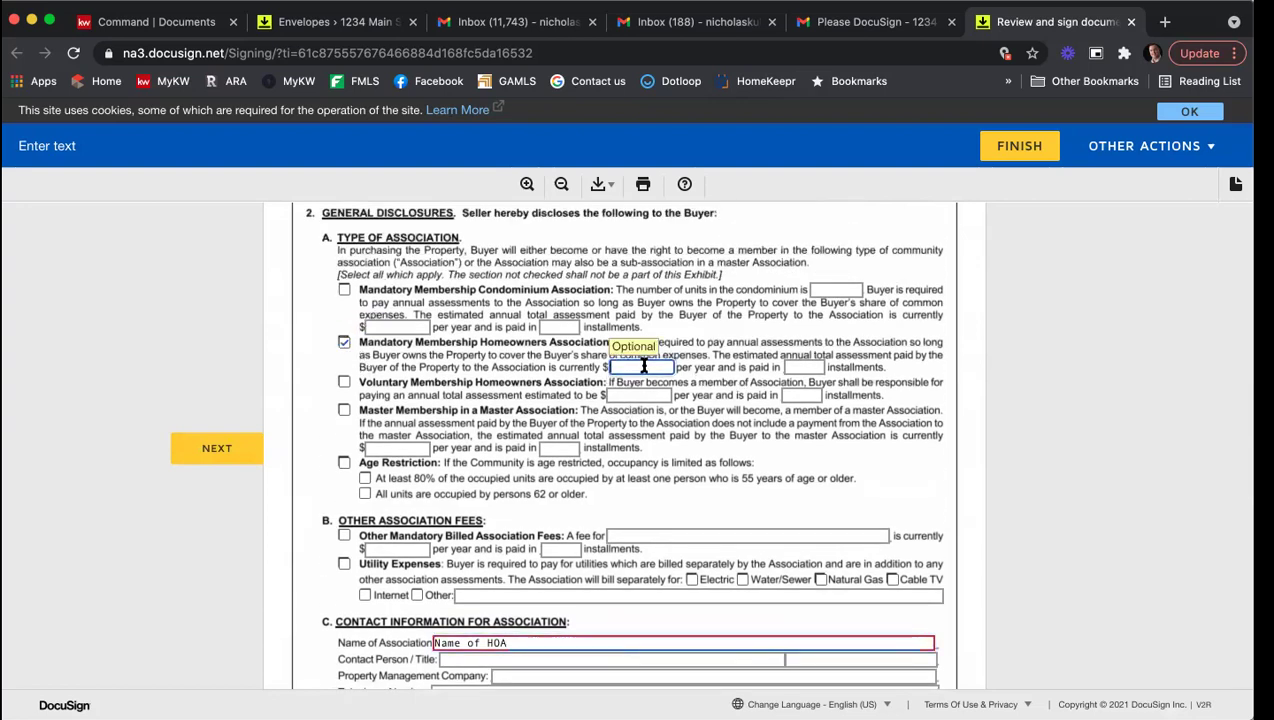
text(1000)
key(Tab)
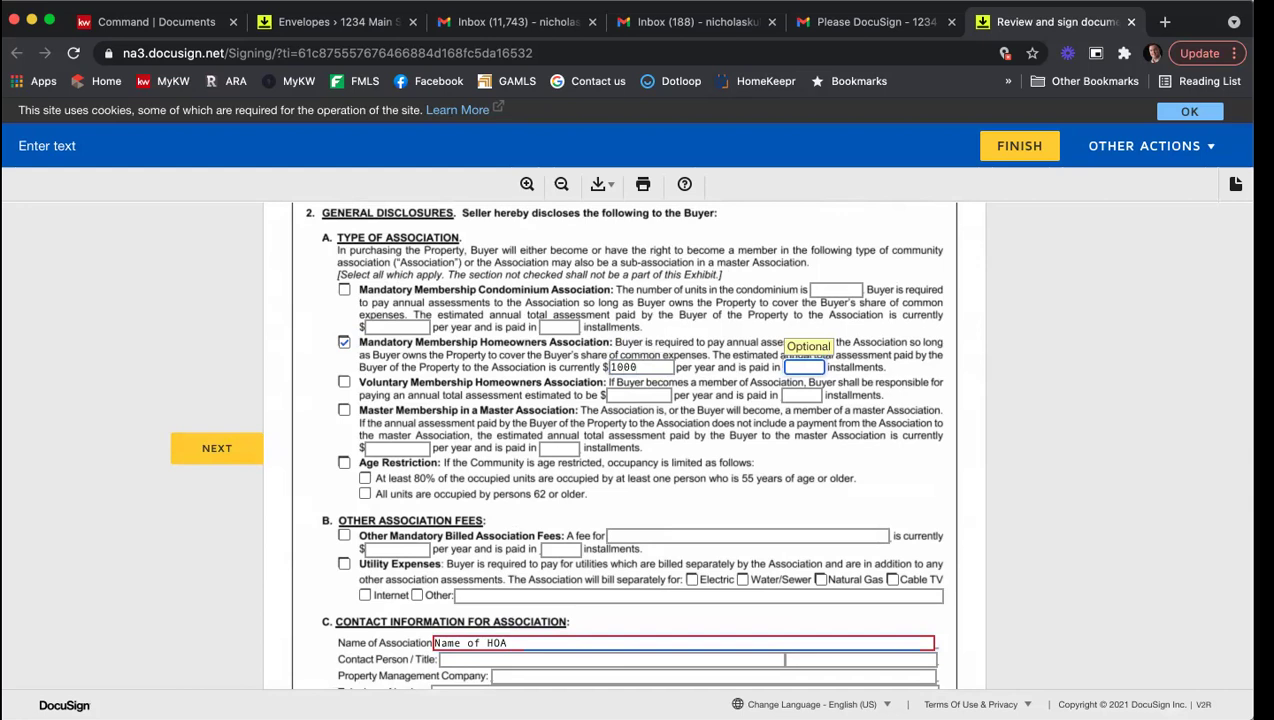
Step: Fill in the association's contact person name, title, management company, telephone and e-mail fields
scroll(662, 374, down, 3)
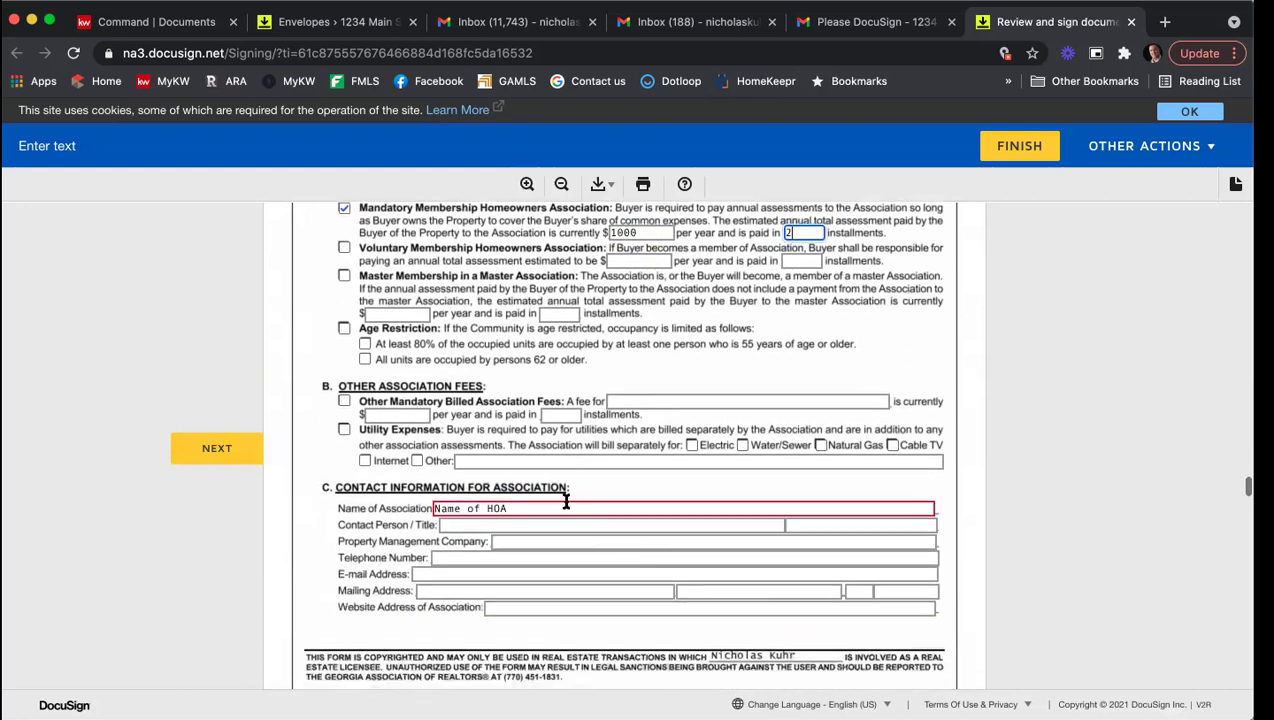
click(498, 519)
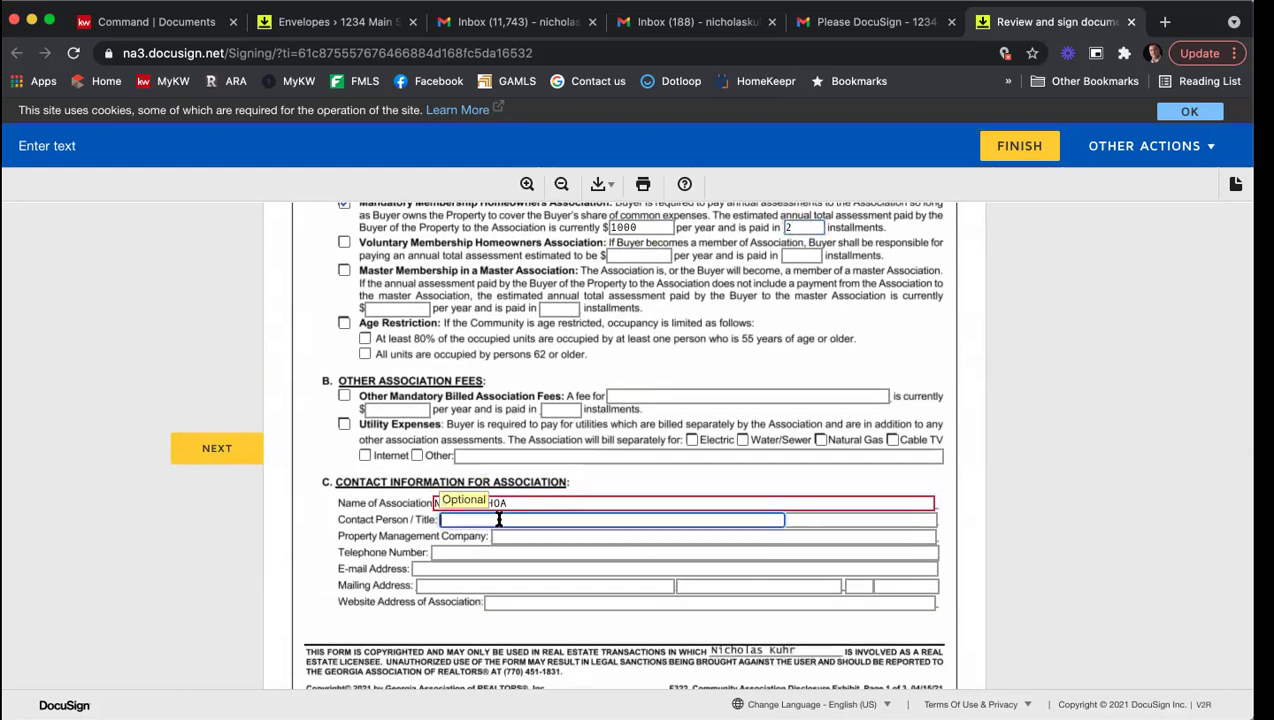
text(John Doe)
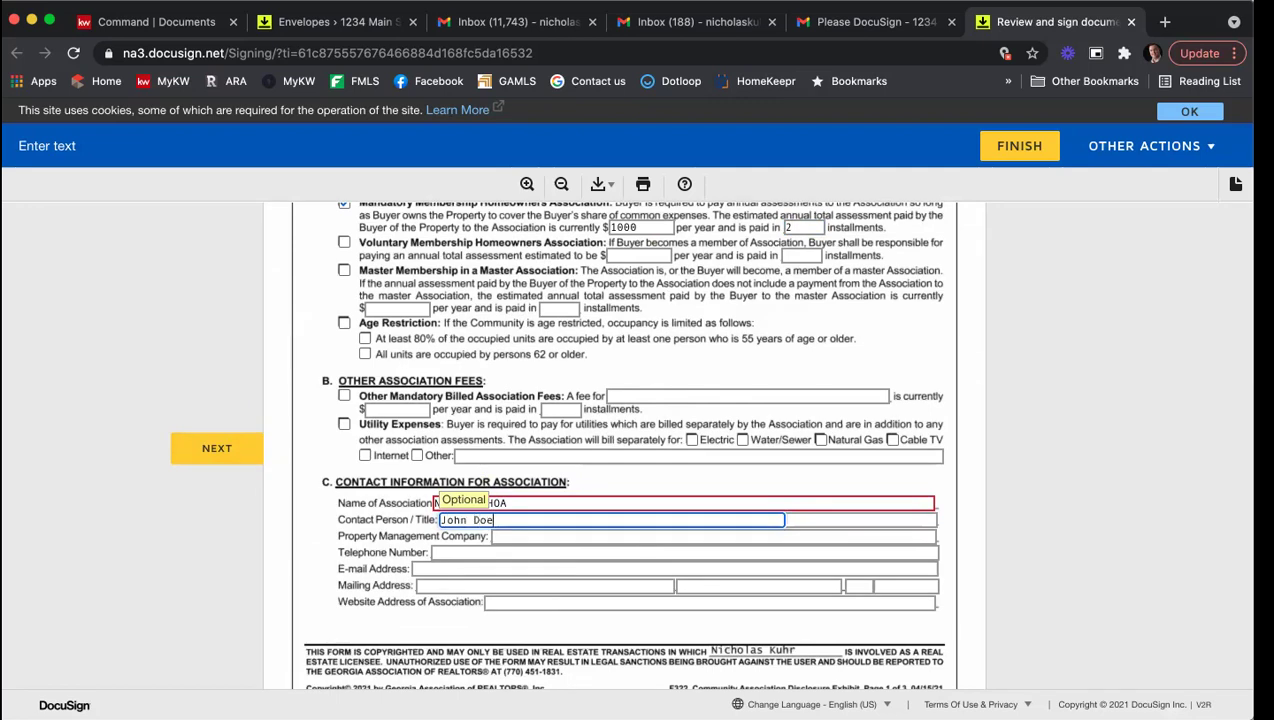
key(Tab)
key(Tab)
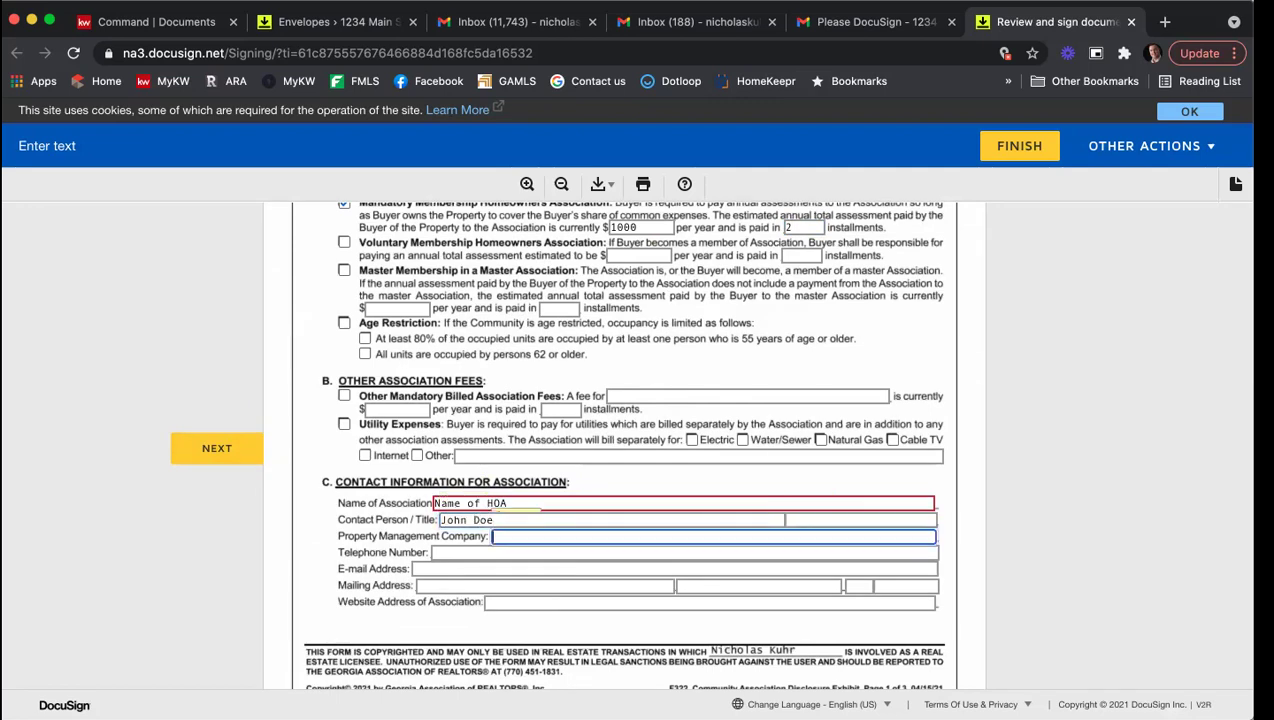
text(;aksjhg;ksjahdfg)
key(Tab)
text(sdlfkhas;kldfgjh)
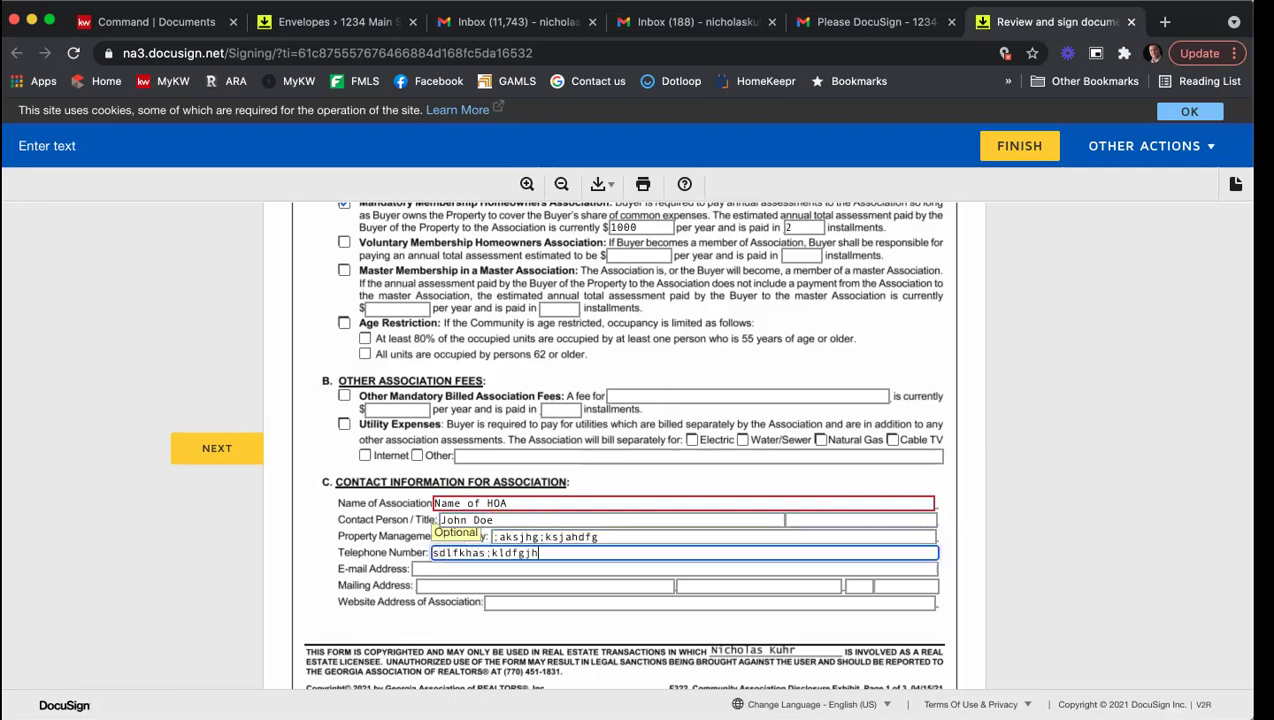
key(Tab)
text(`l;qskdhf;asjkdfh)
key(Tab)
text(`;lkhsdf;lkjhs)
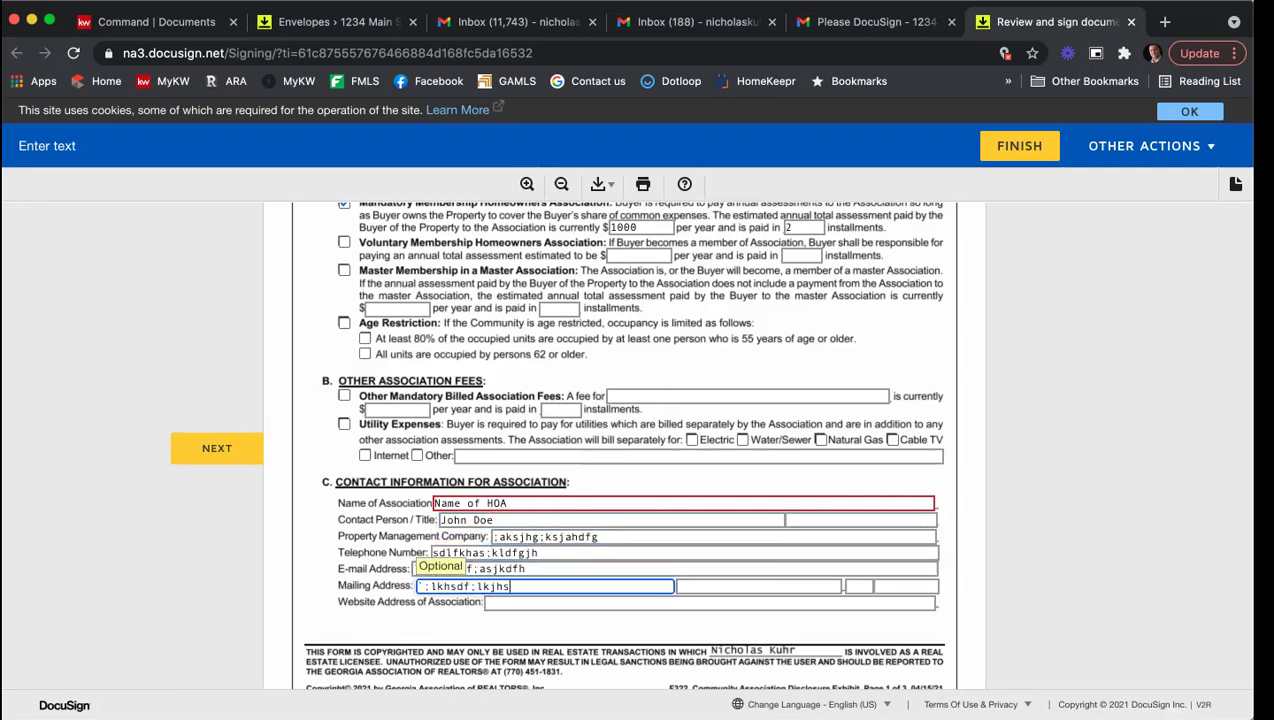
text(f`;lkhdsfgkljhasfg)
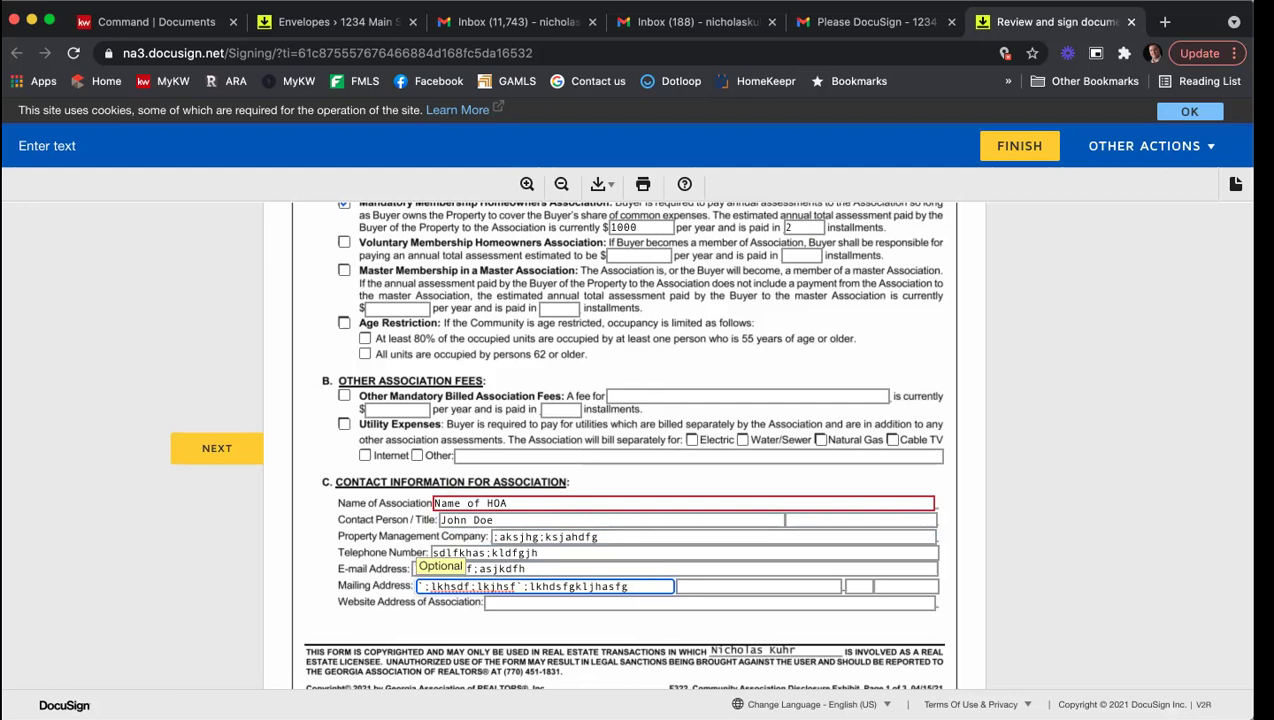
Step: Tick Cable TV, Electricity, Heating, Hazard Insurance, Water, Pest Control and Dwelling Exterior as covered services
scroll(1140, 428, down, 10)
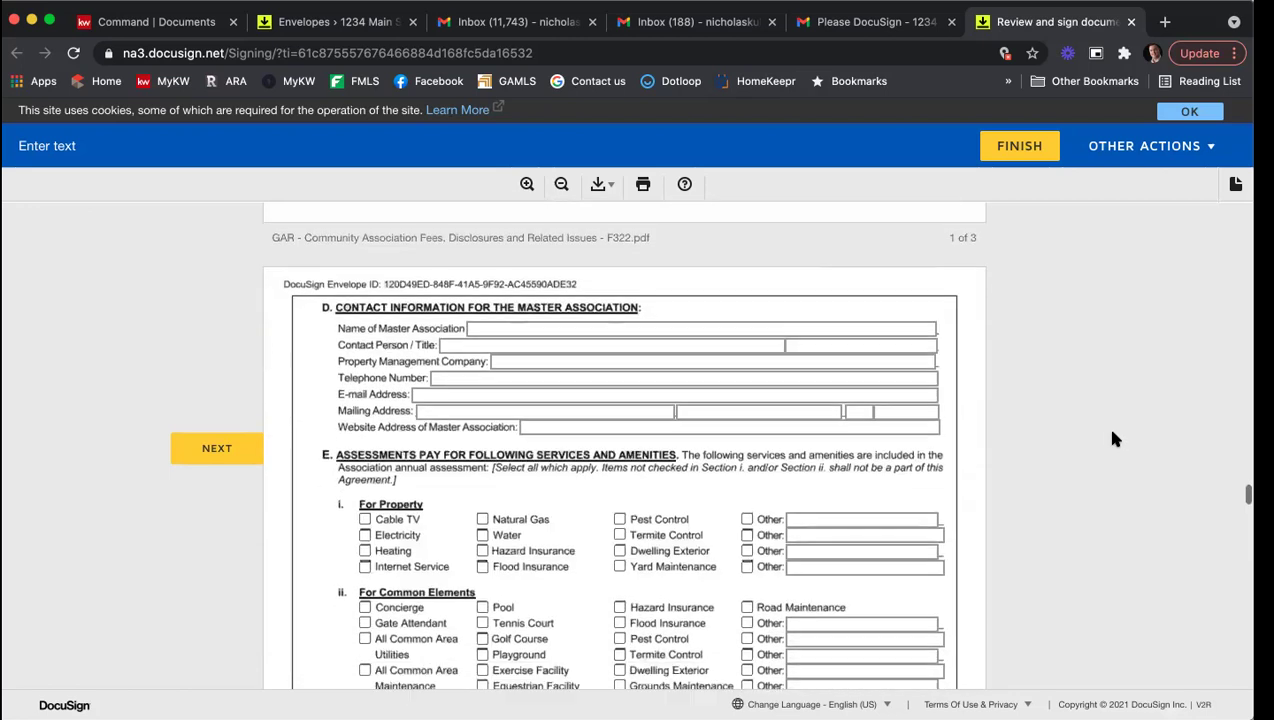
click(365, 391)
click(365, 407)
click(365, 423)
click(483, 423)
click(483, 407)
click(620, 391)
click(620, 423)
Step: Tick Flood Insurance, Dwelling Exterior, Tennis Court, Playground, Equestrian Facility, Gate Attendant and All Common Area Utilities under common elements
click(620, 495)
scroll(620, 505, down, 1)
click(620, 499)
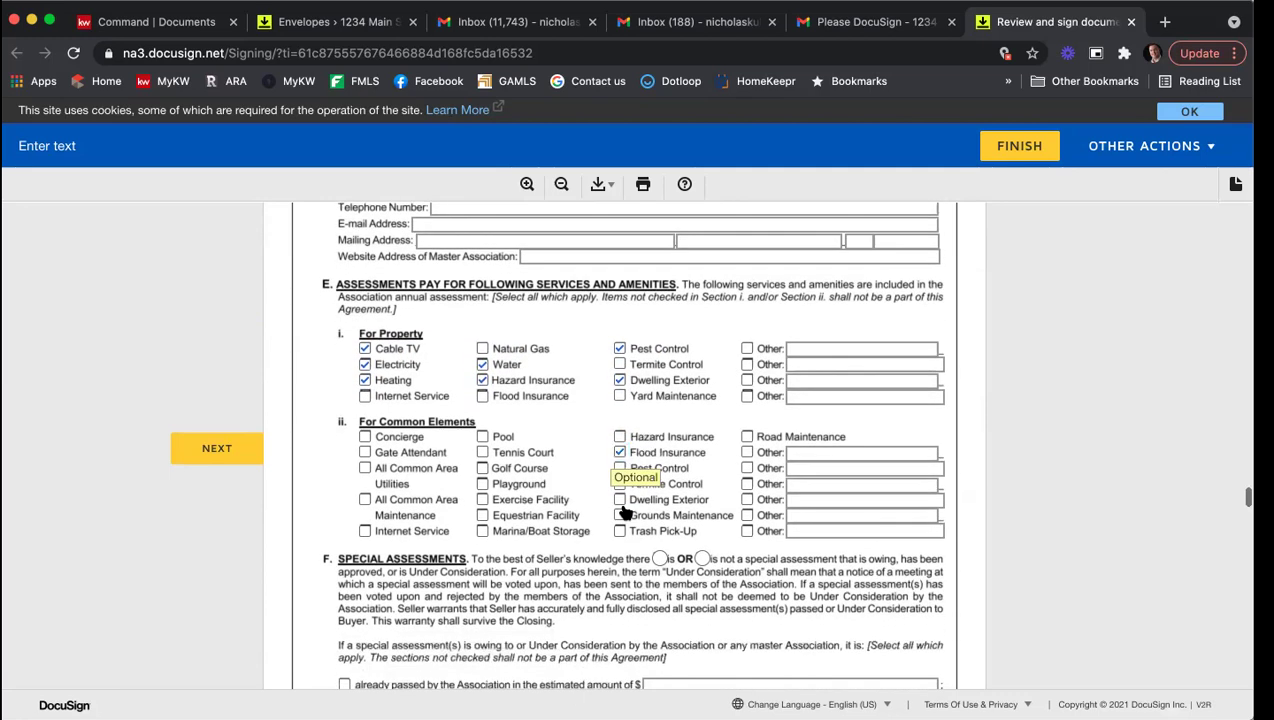
click(483, 452)
click(483, 484)
click(483, 515)
click(365, 452)
click(365, 468)
Step: Check Under Consideration special assessments for both the Association and the master Association
scroll(563, 541, down, 4)
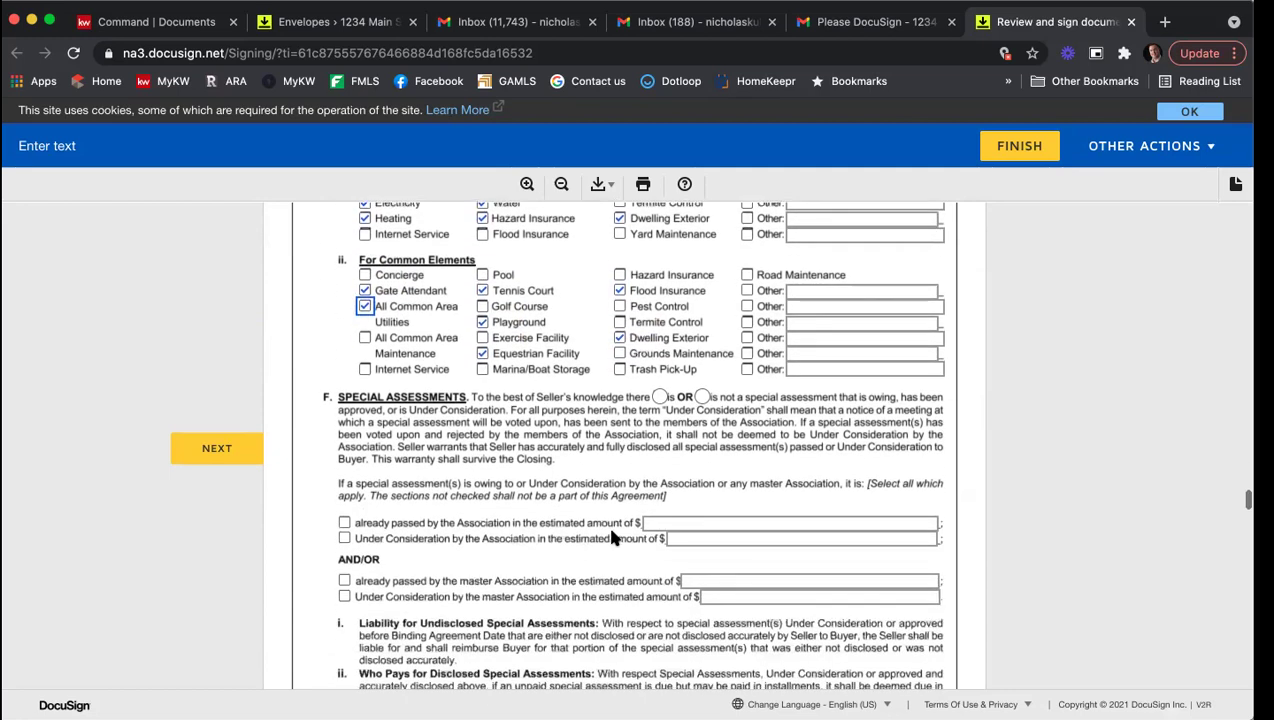
click(344, 538)
scroll(370, 515, down, 3)
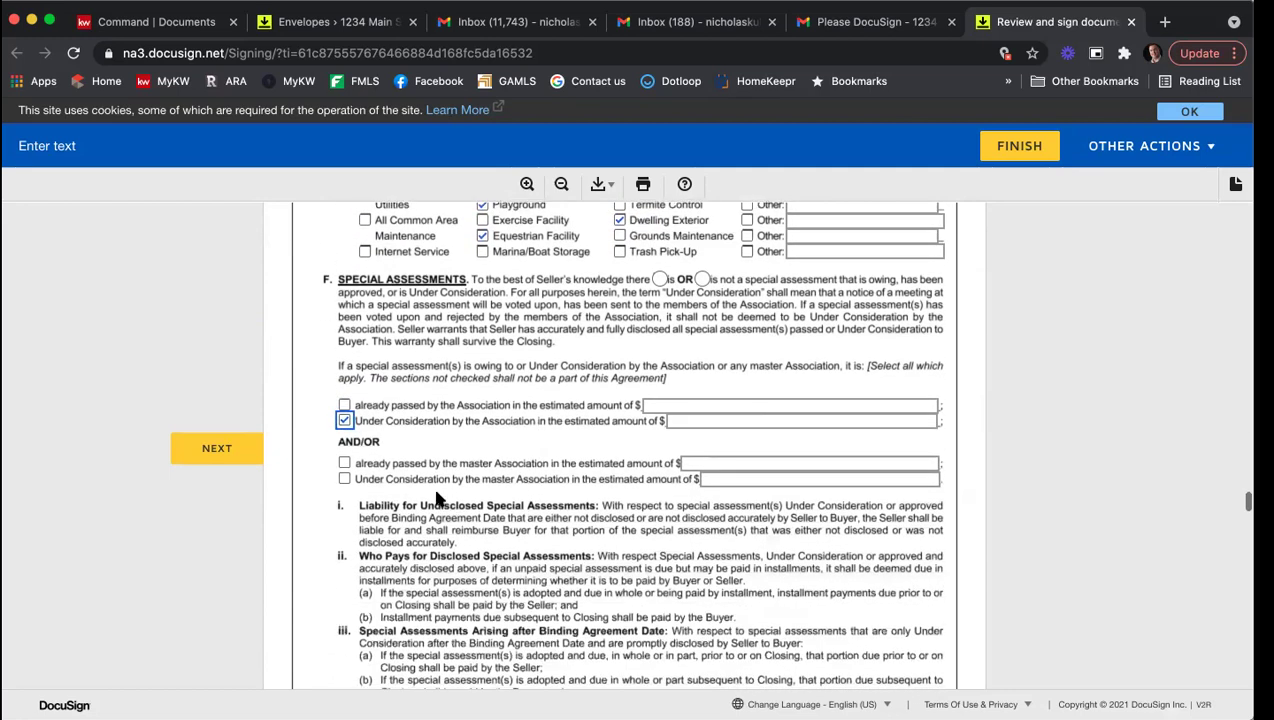
click(344, 478)
scroll(580, 472, down, 5)
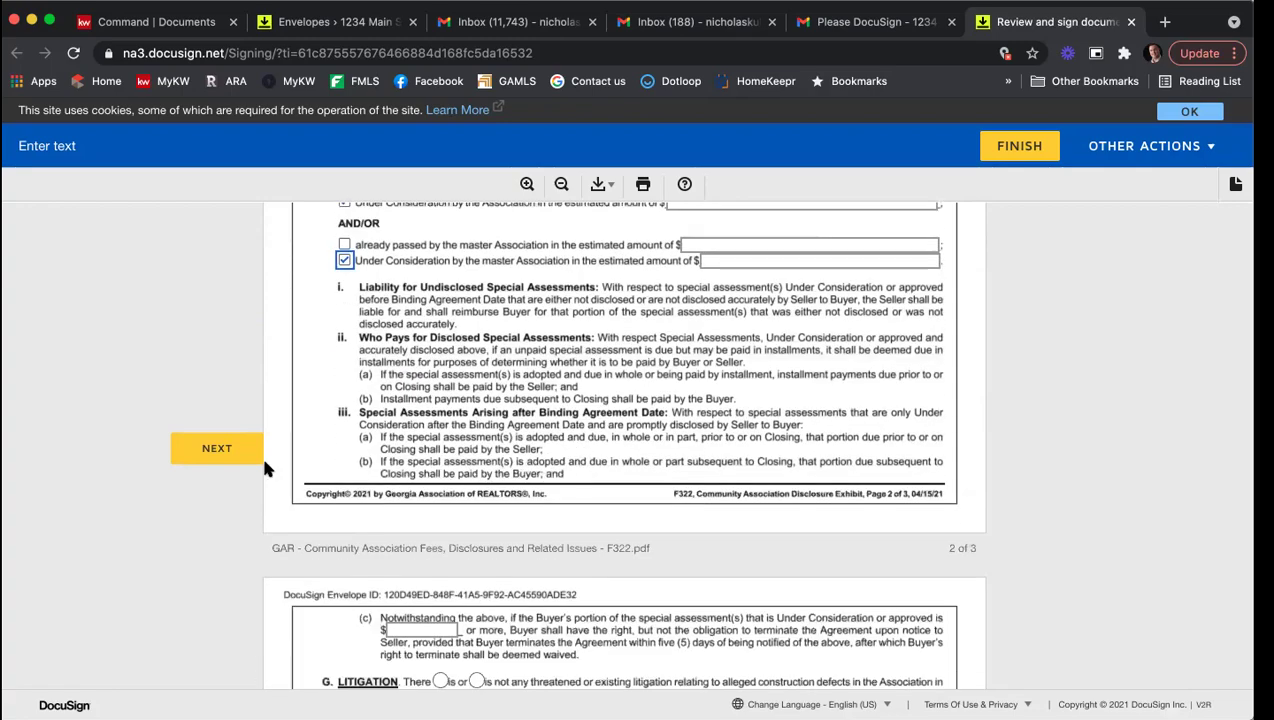
click(192, 450)
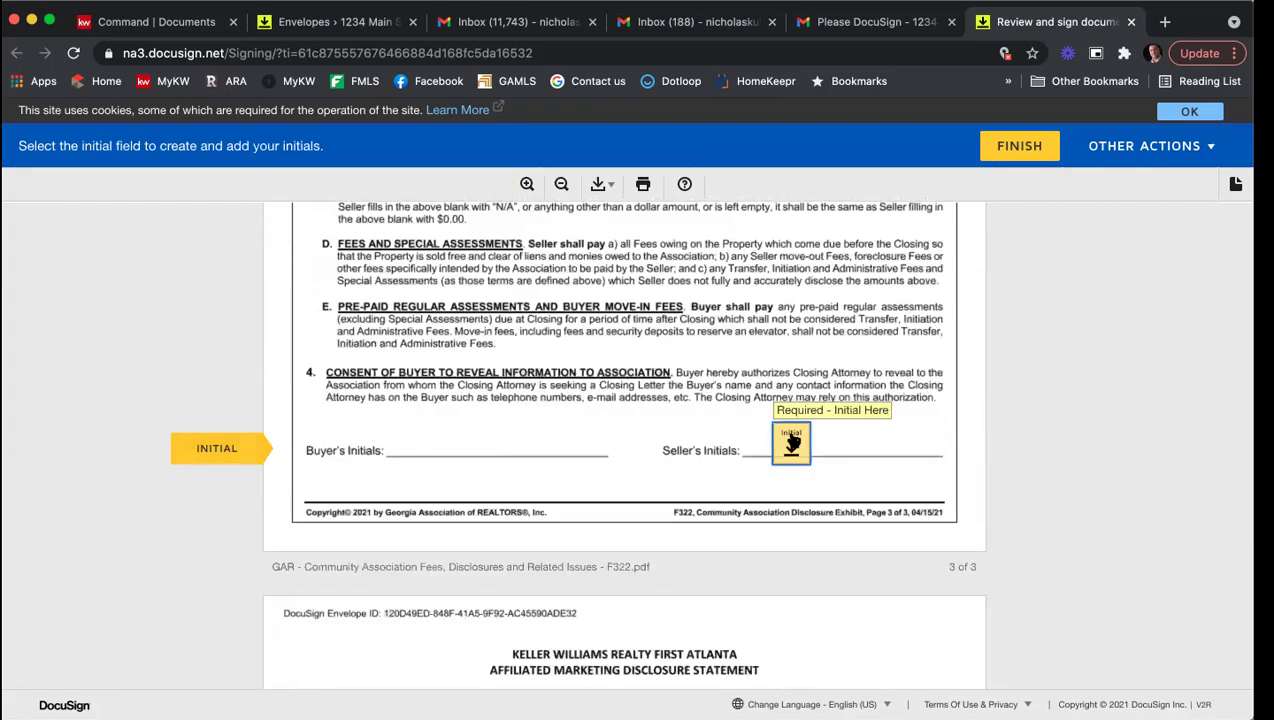
Step: Initial the disclosure, sign the Affiliated Marketing and wire fraud acknowledgments, and initial PSA page 1
click(793, 438)
click(330, 443)
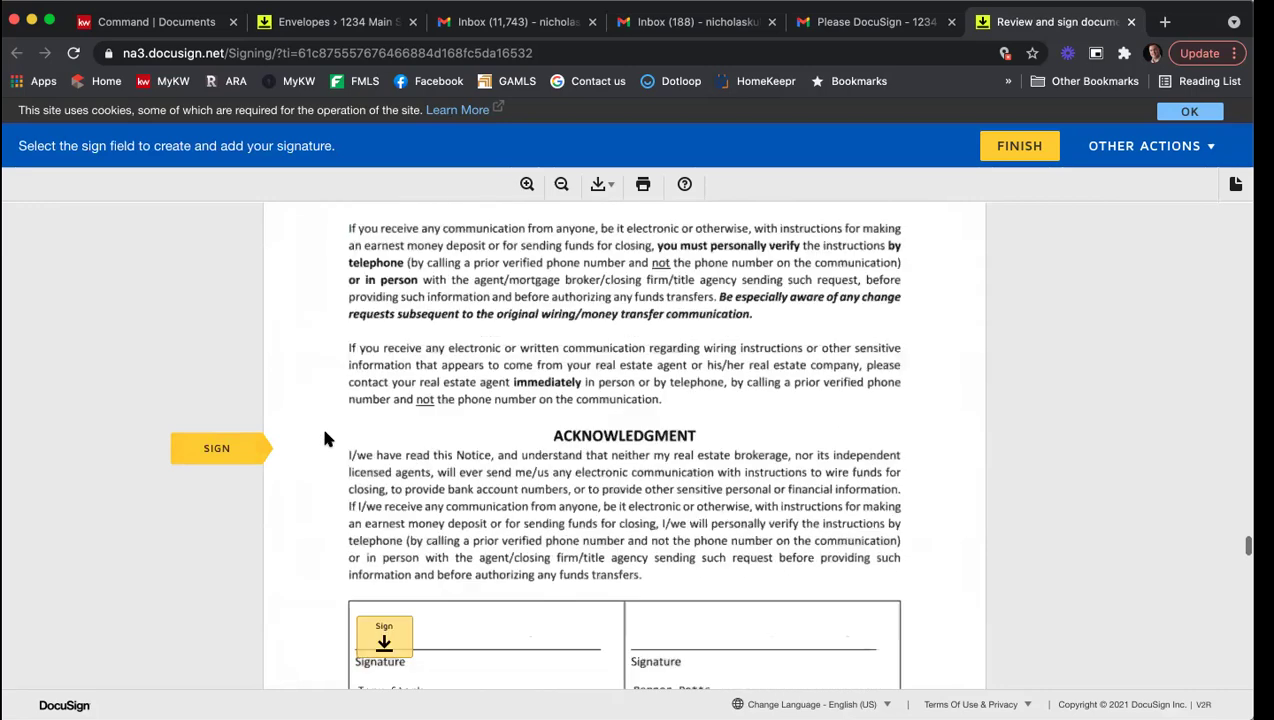
click(383, 447)
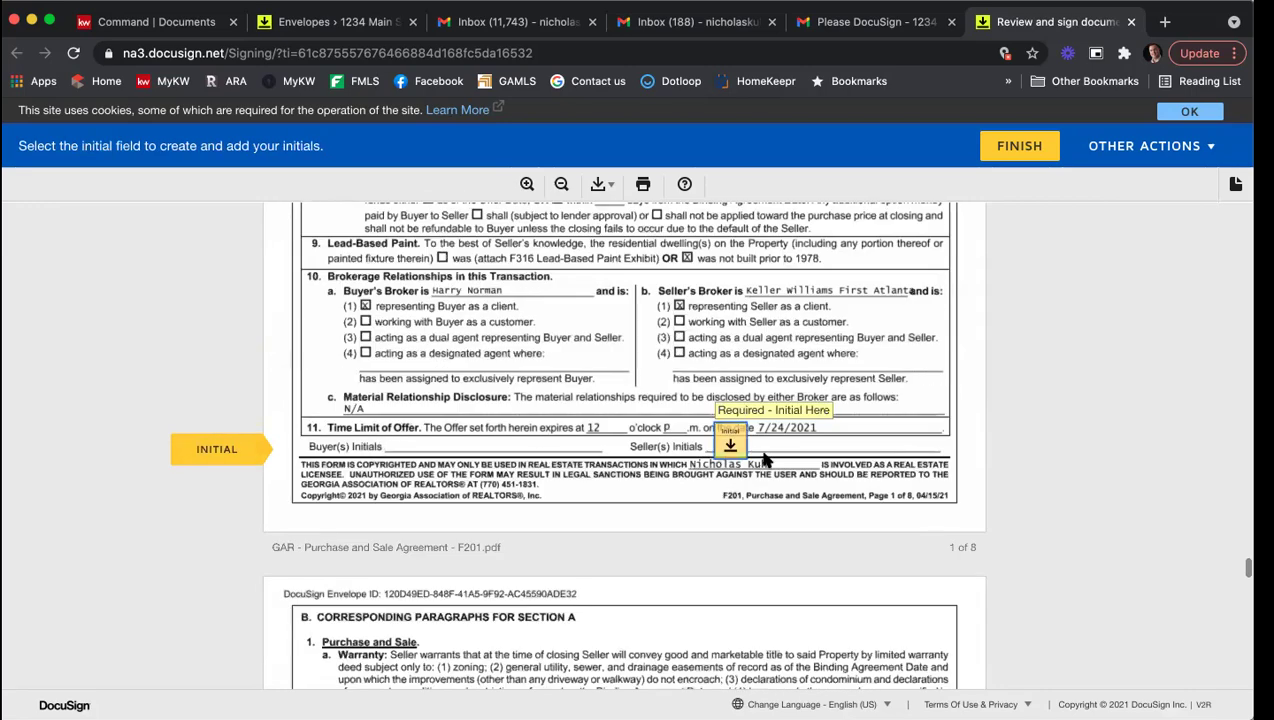
click(727, 444)
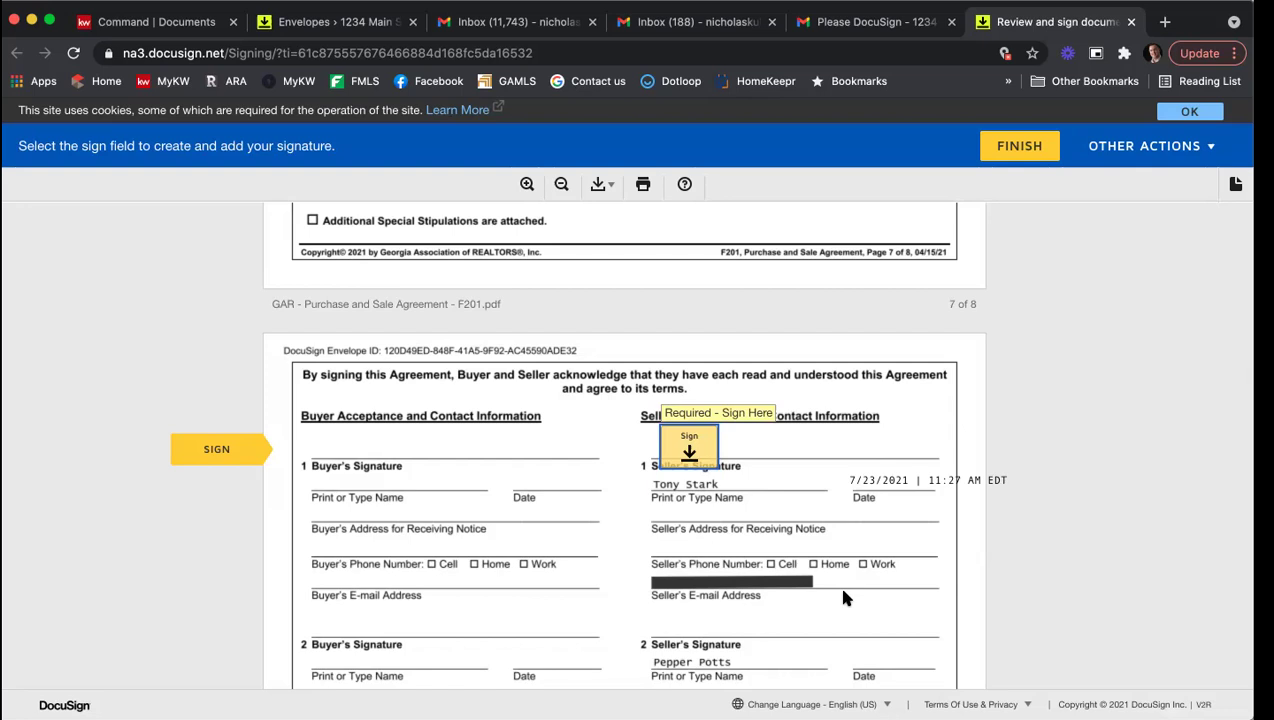
Step: Apply the seller's signature on page 8 of the Purchase and Sale Agreement
scroll(843, 597, up, 3)
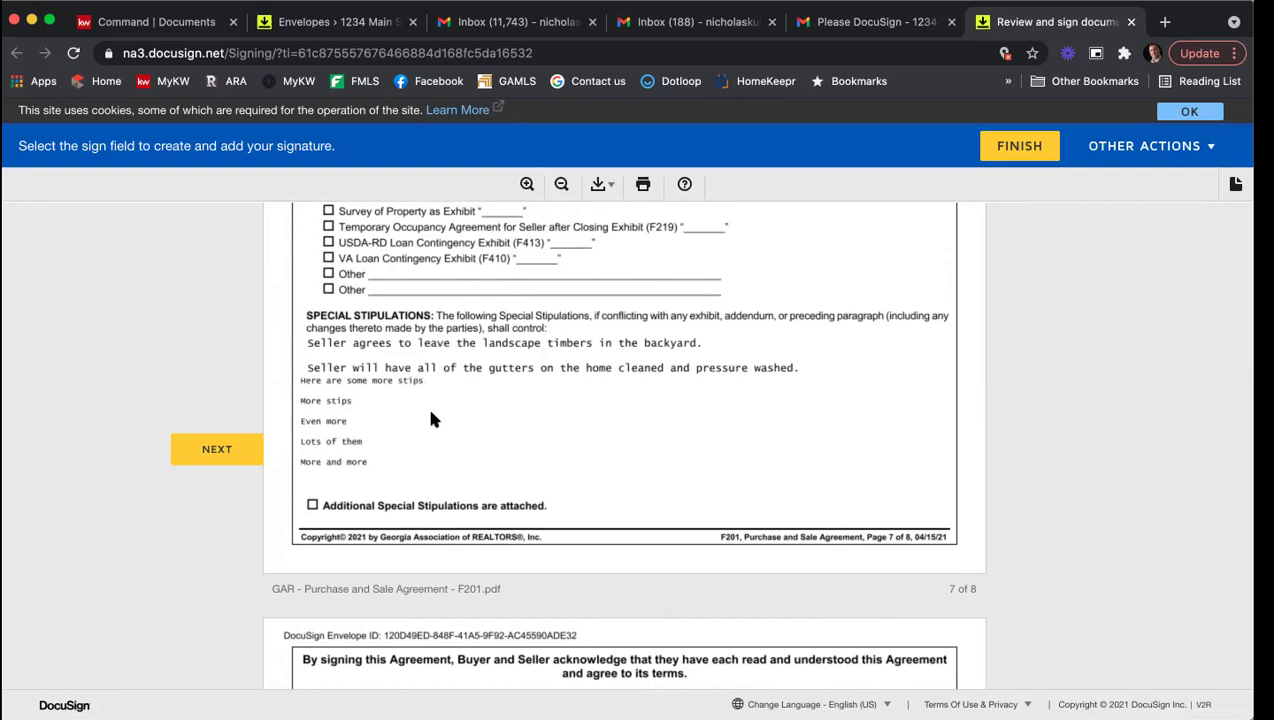
click(203, 452)
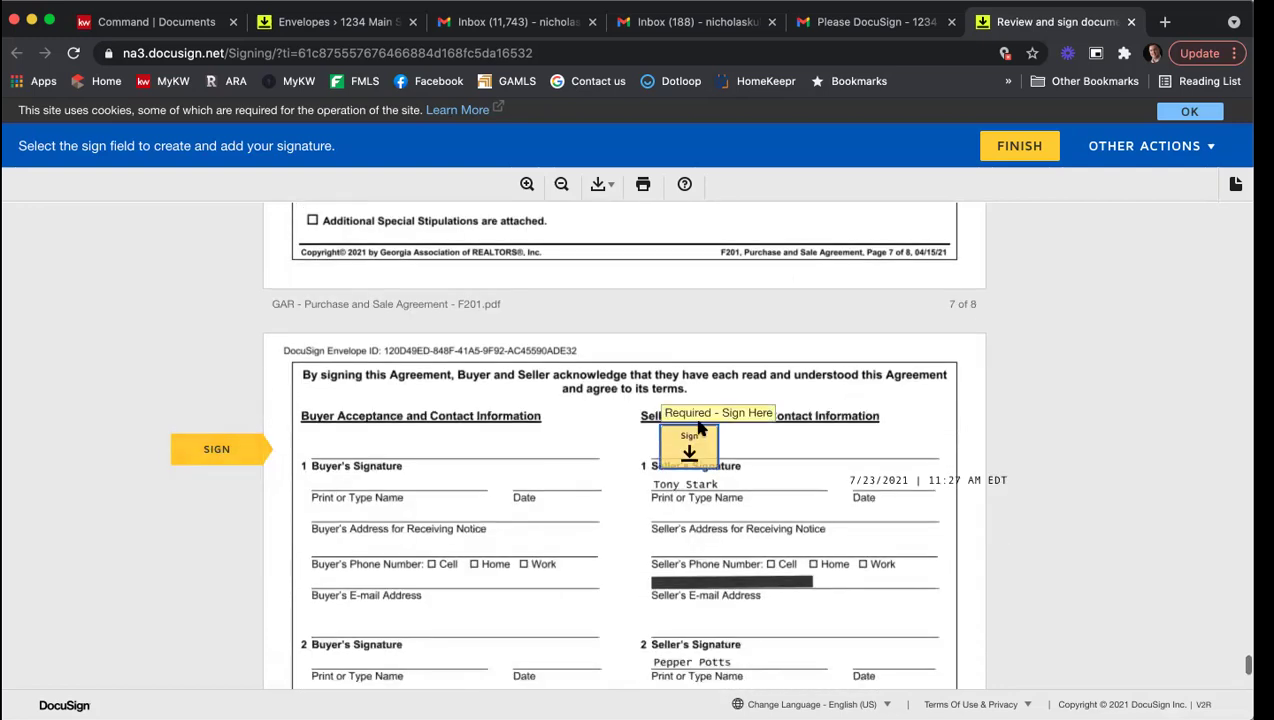
click(697, 447)
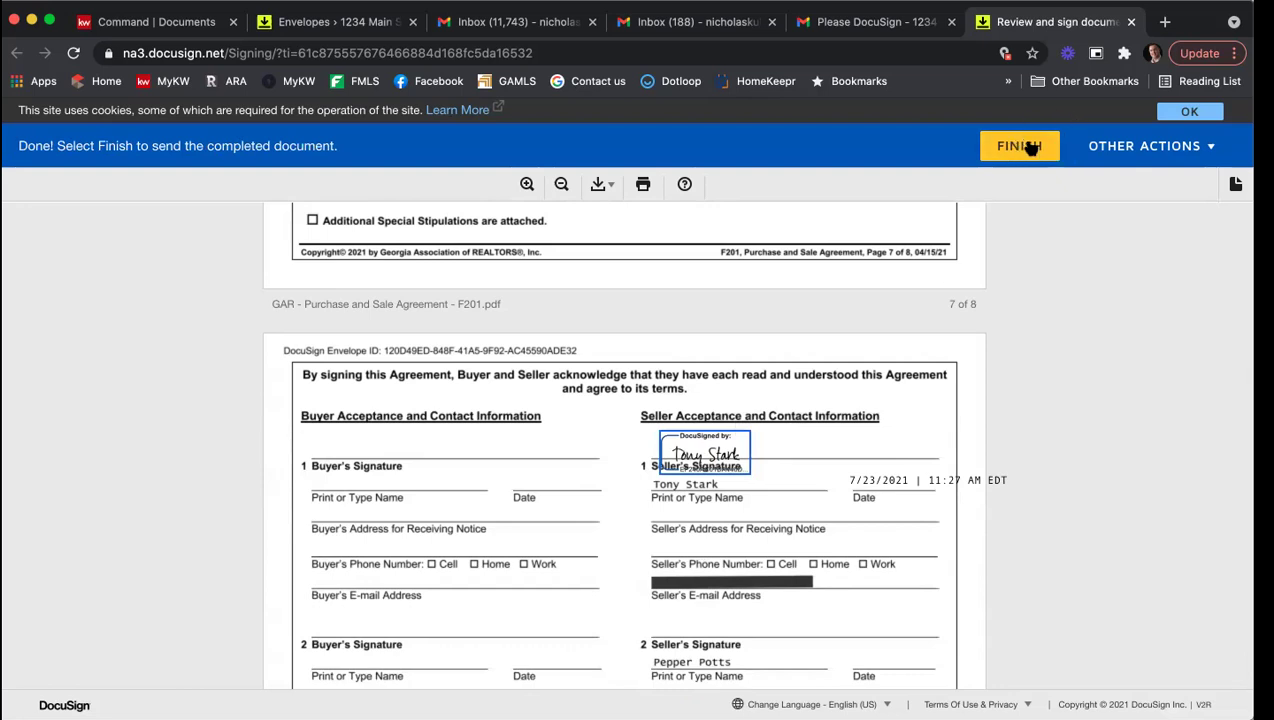
scroll(914, 300, down, 10)
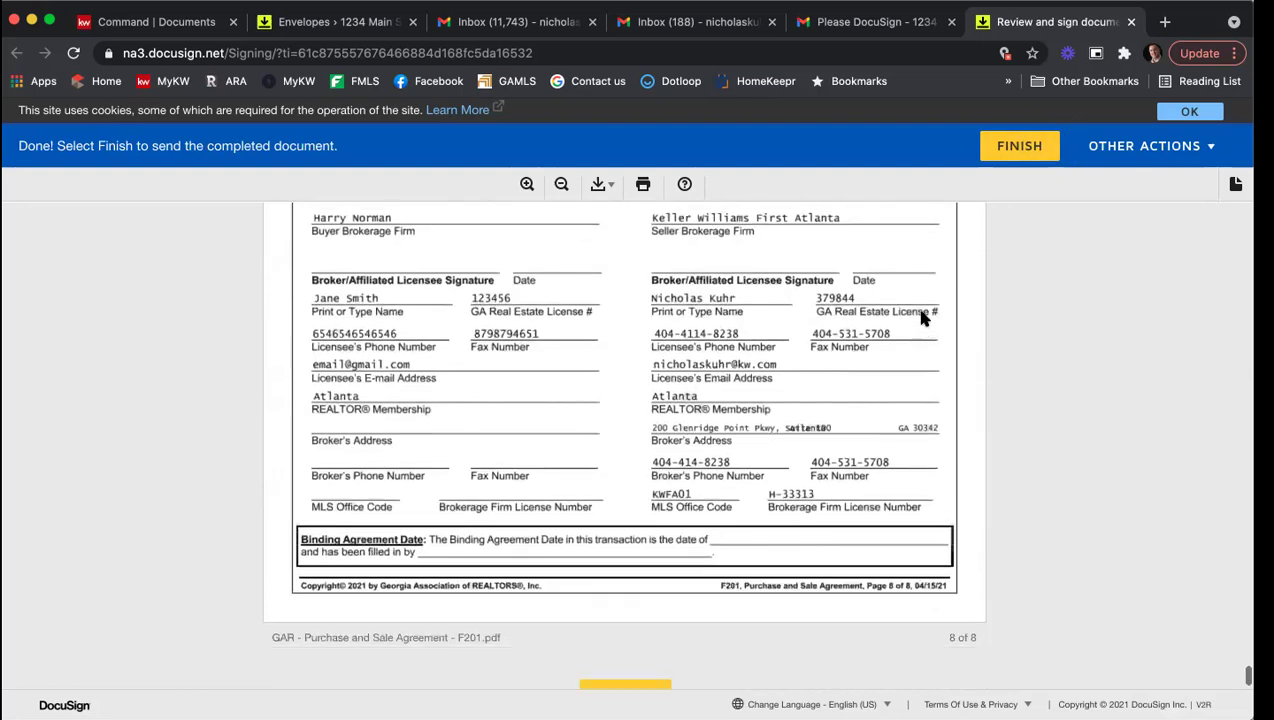
scroll(918, 320, down, 2)
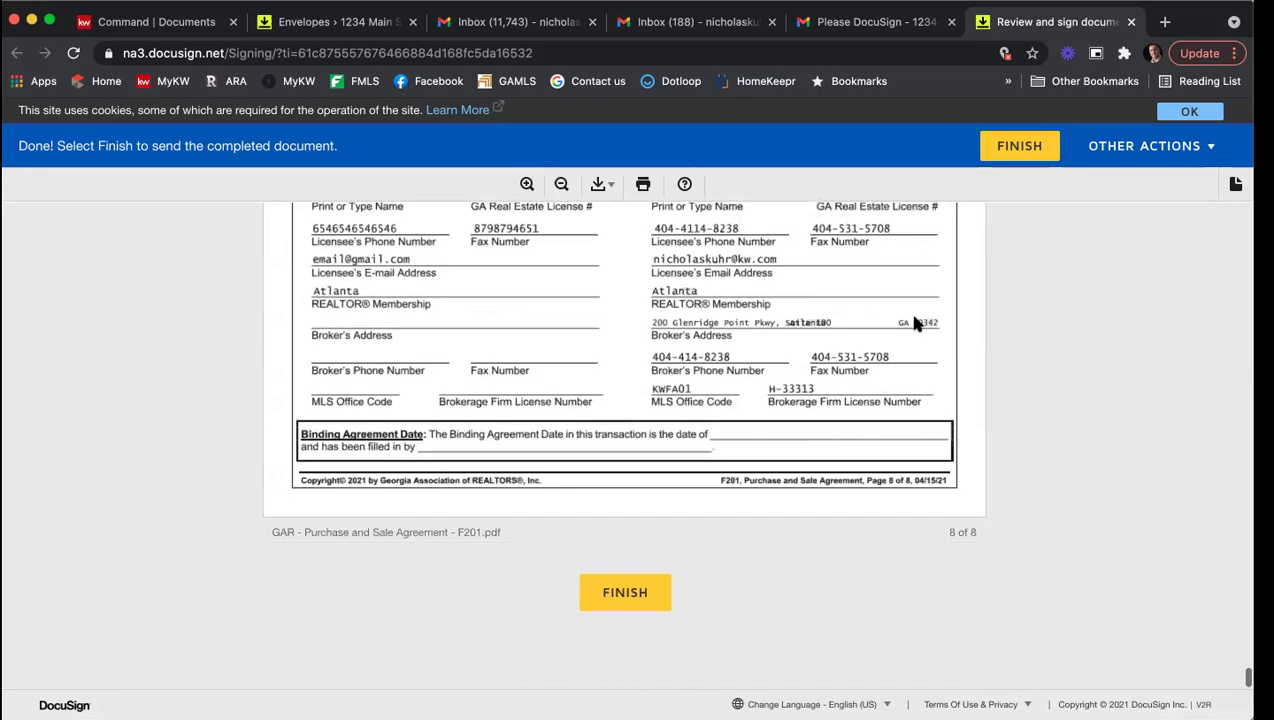
Step: Finish signing and decline saving a copy to an account
click(628, 594)
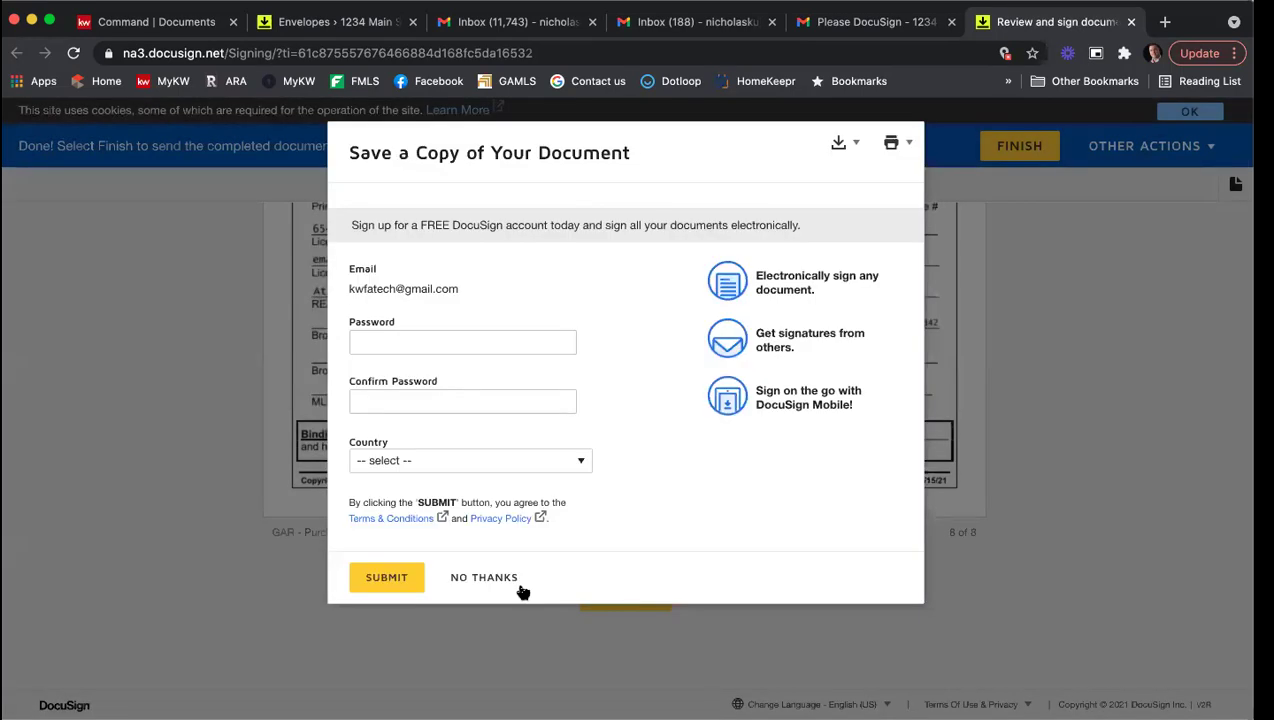
click(466, 577)
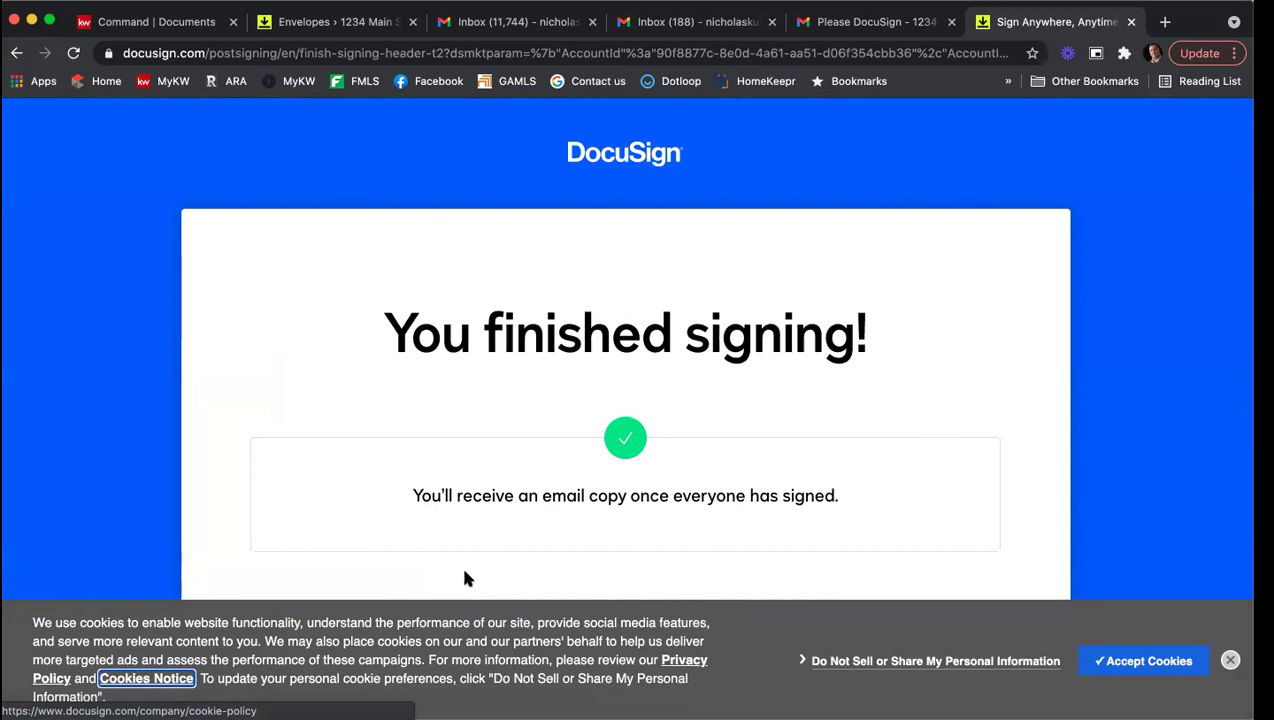
Step: Close the finished signing page and switch to the agent's own Gmail inbox
click(1131, 22)
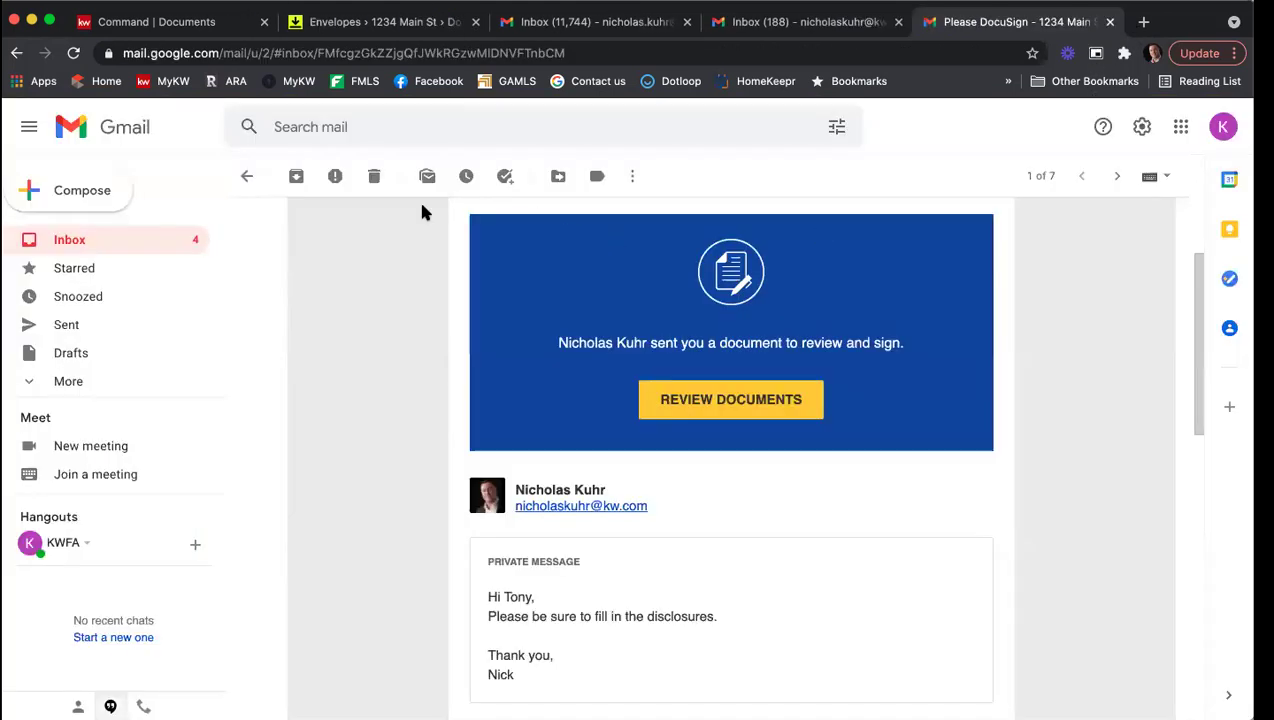
click(247, 176)
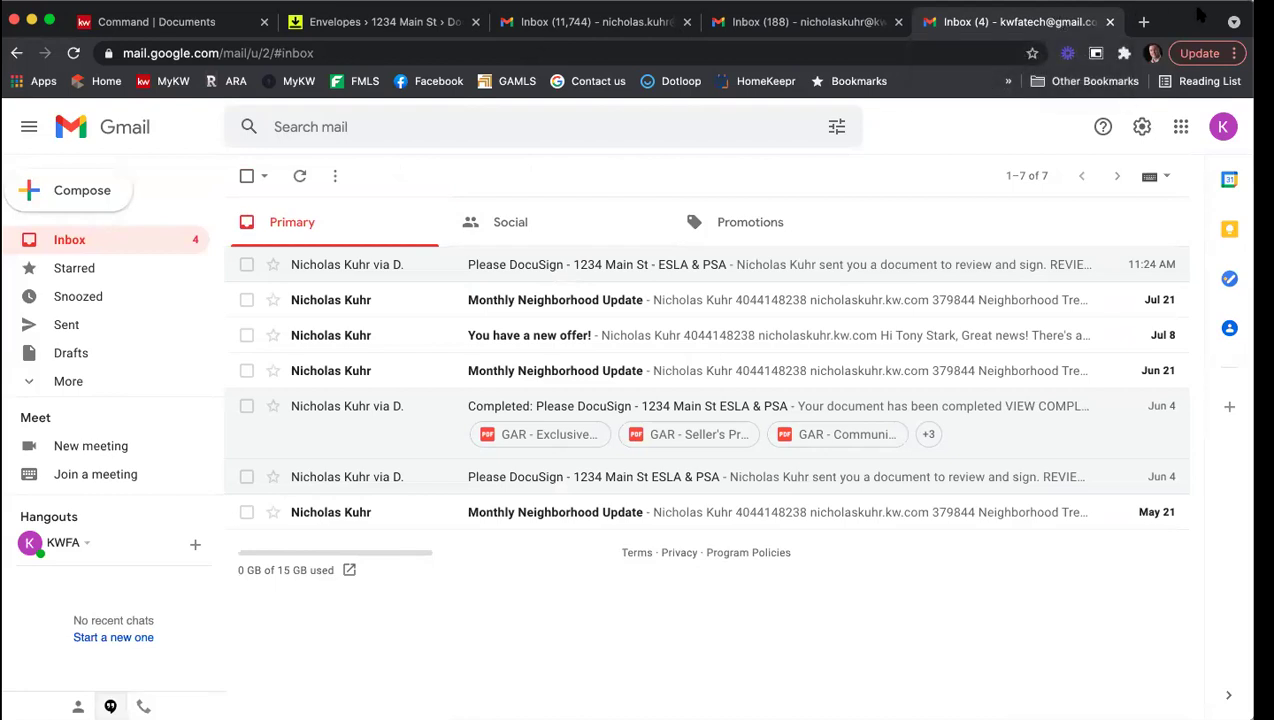
click(595, 21)
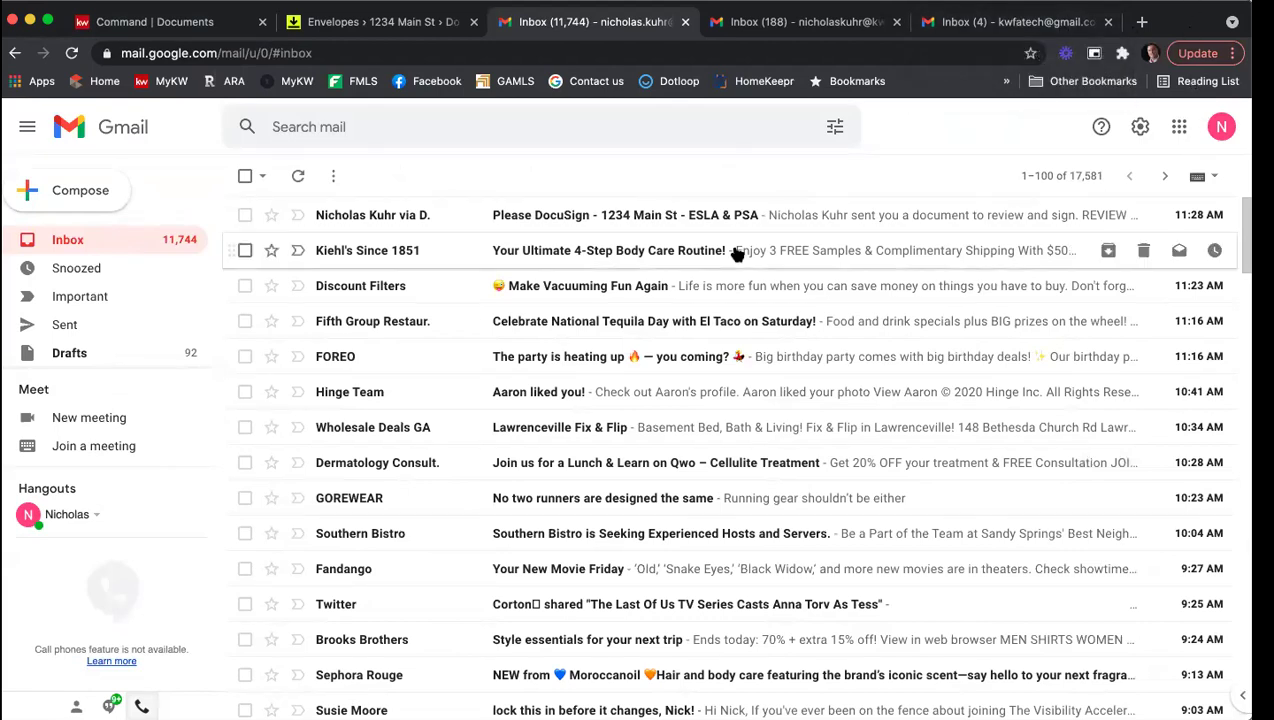
Step: Open the newest Please DocuSign email and launch its documents for review and signing
click(604, 216)
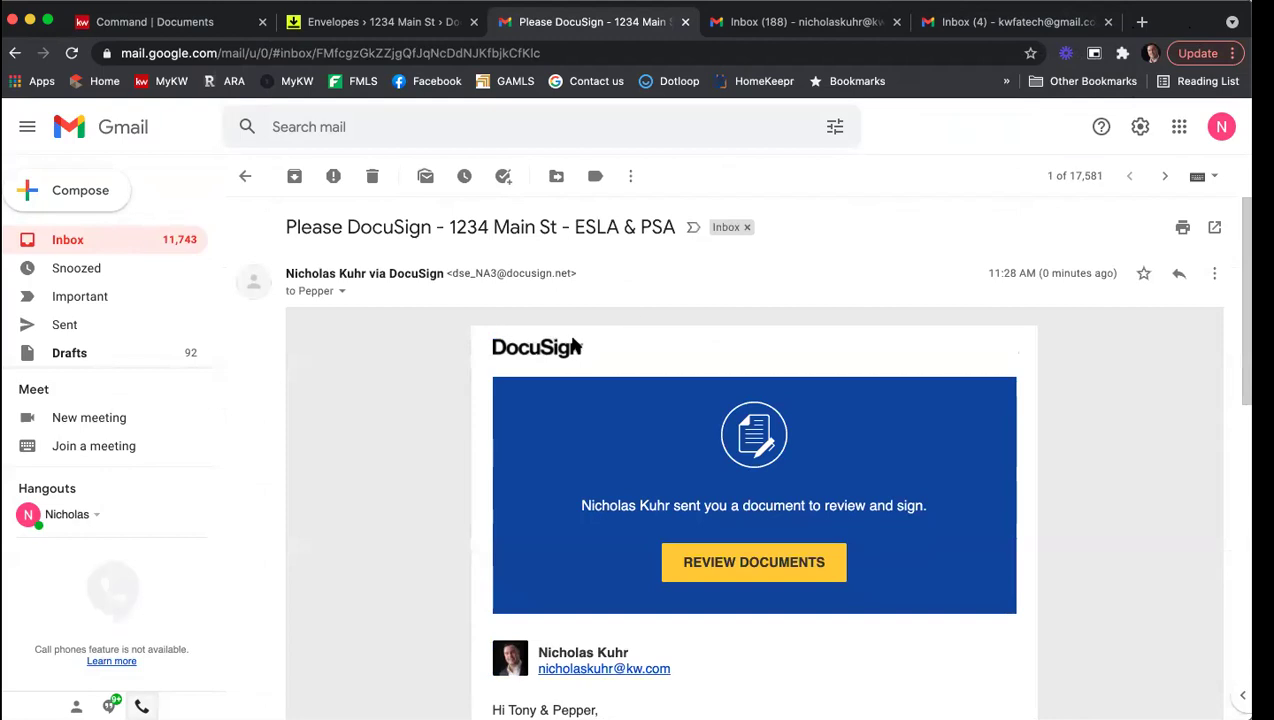
scroll(604, 400, down, 3)
scroll(675, 474, down, 2)
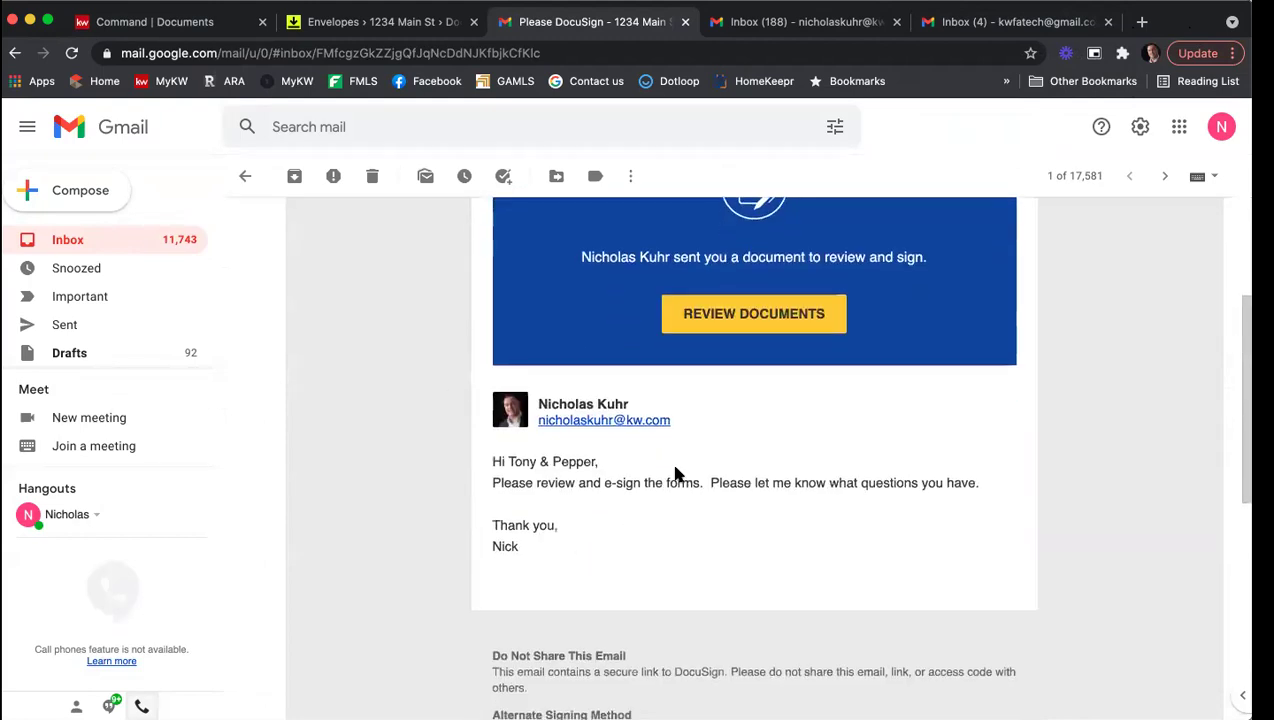
click(734, 322)
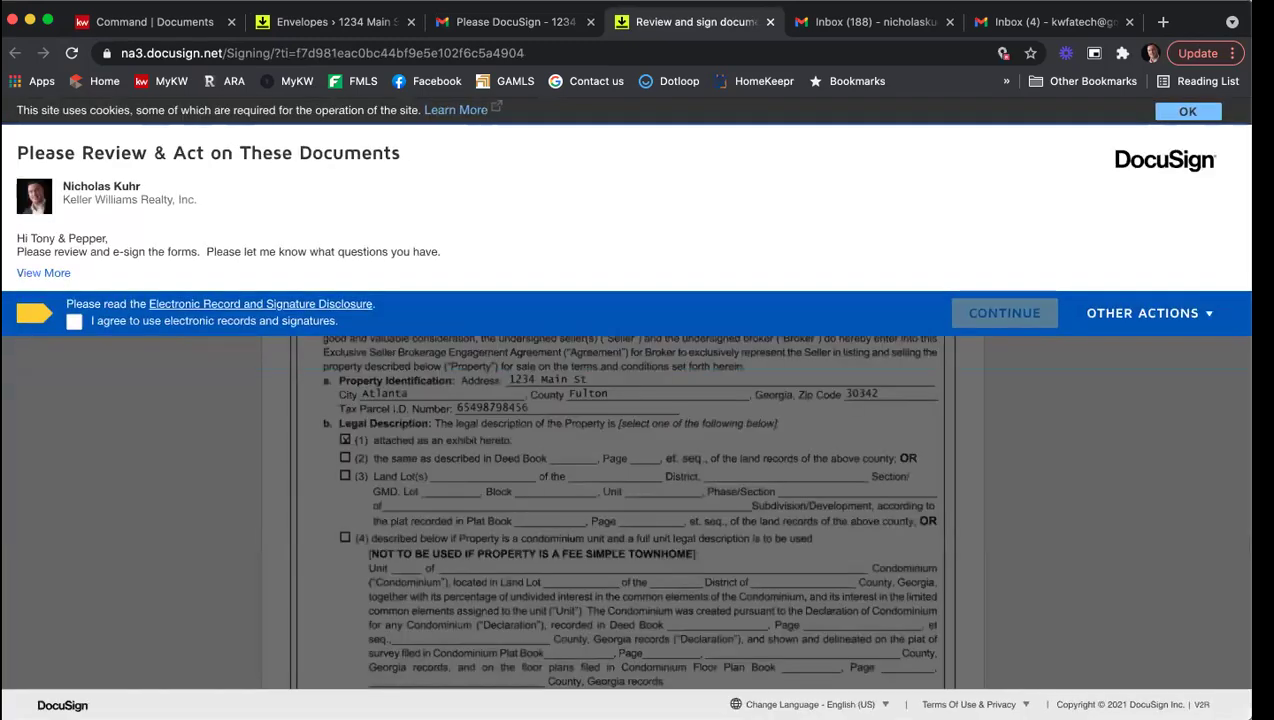
Step: Accept the electronic records consent and adopt the second seller's signature on page 9
click(74, 321)
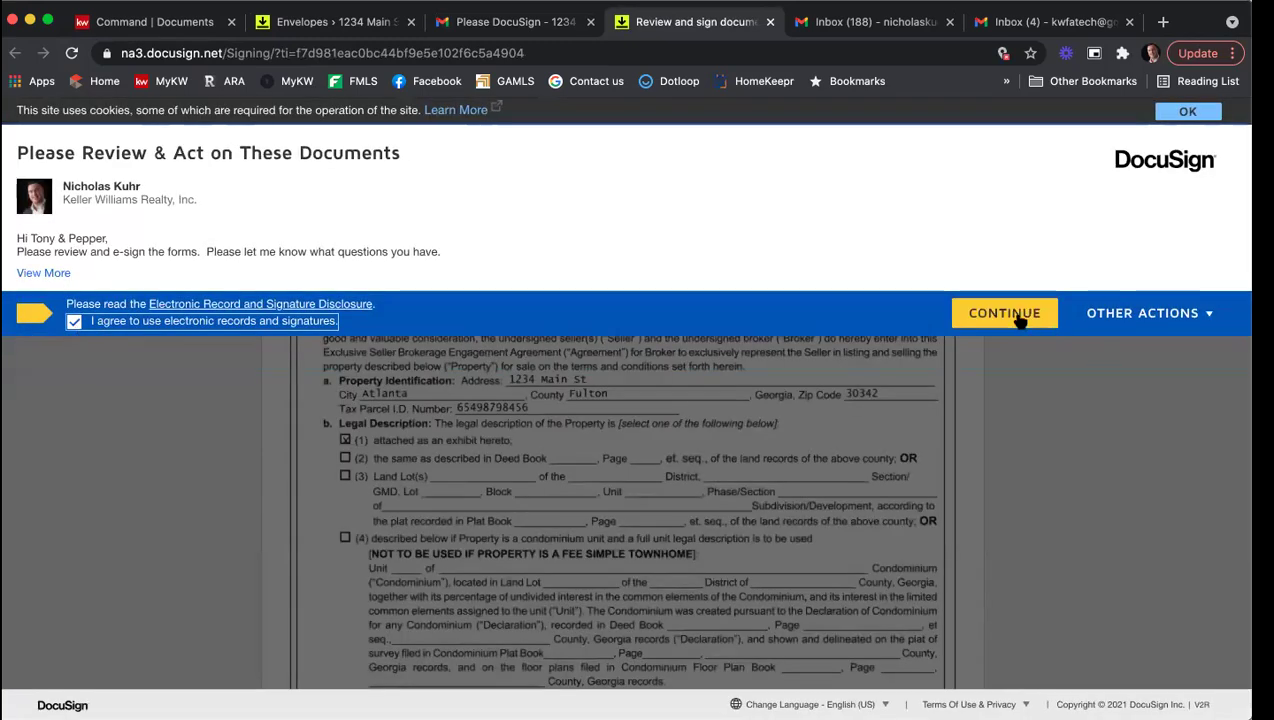
click(1012, 314)
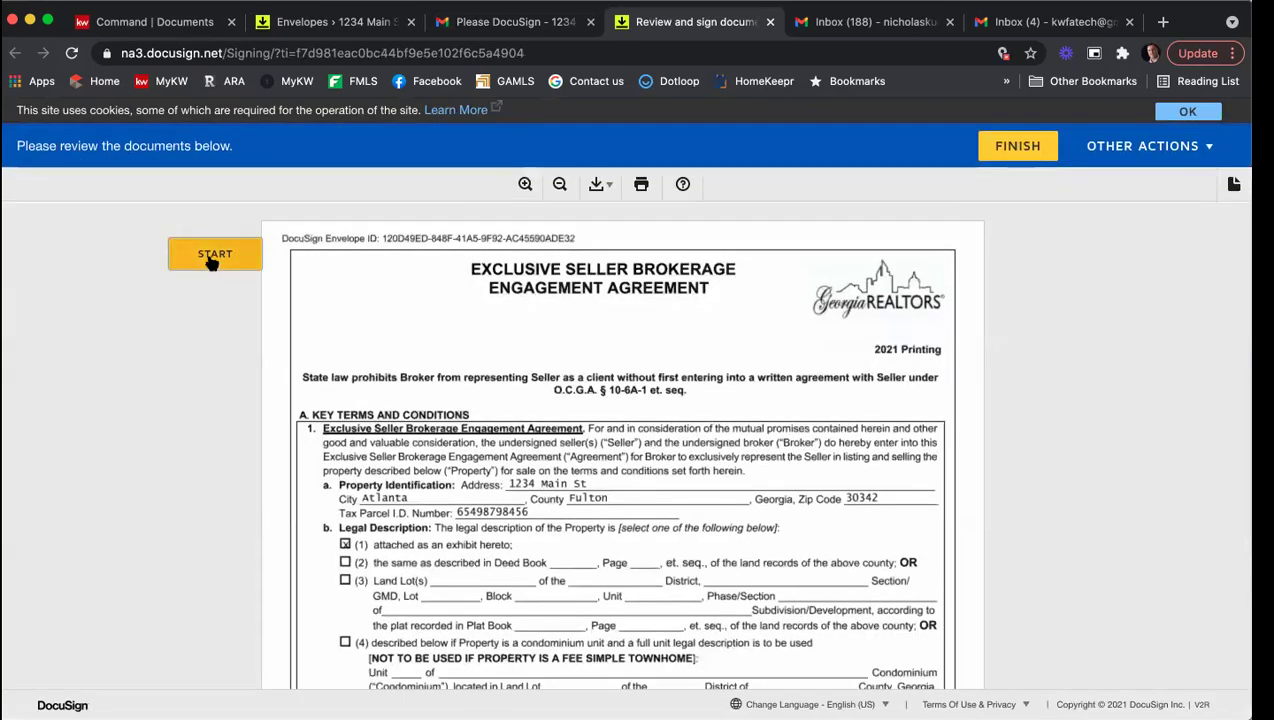
click(215, 254)
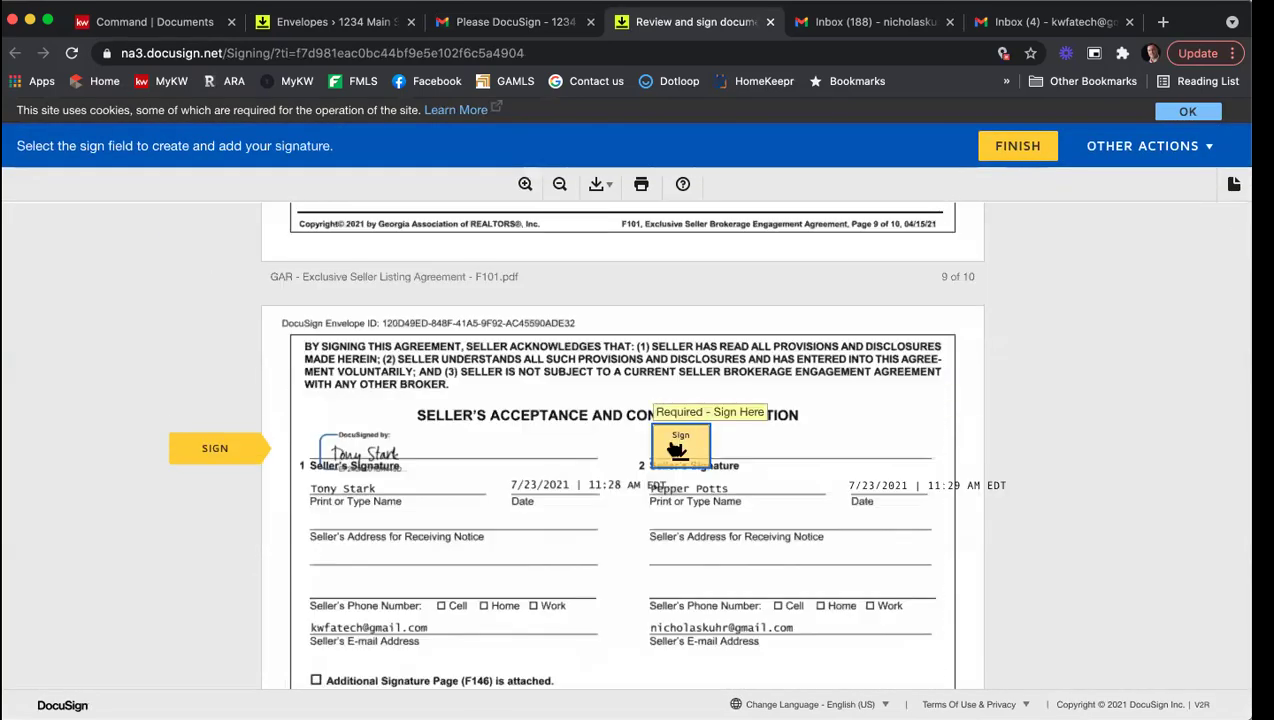
click(673, 447)
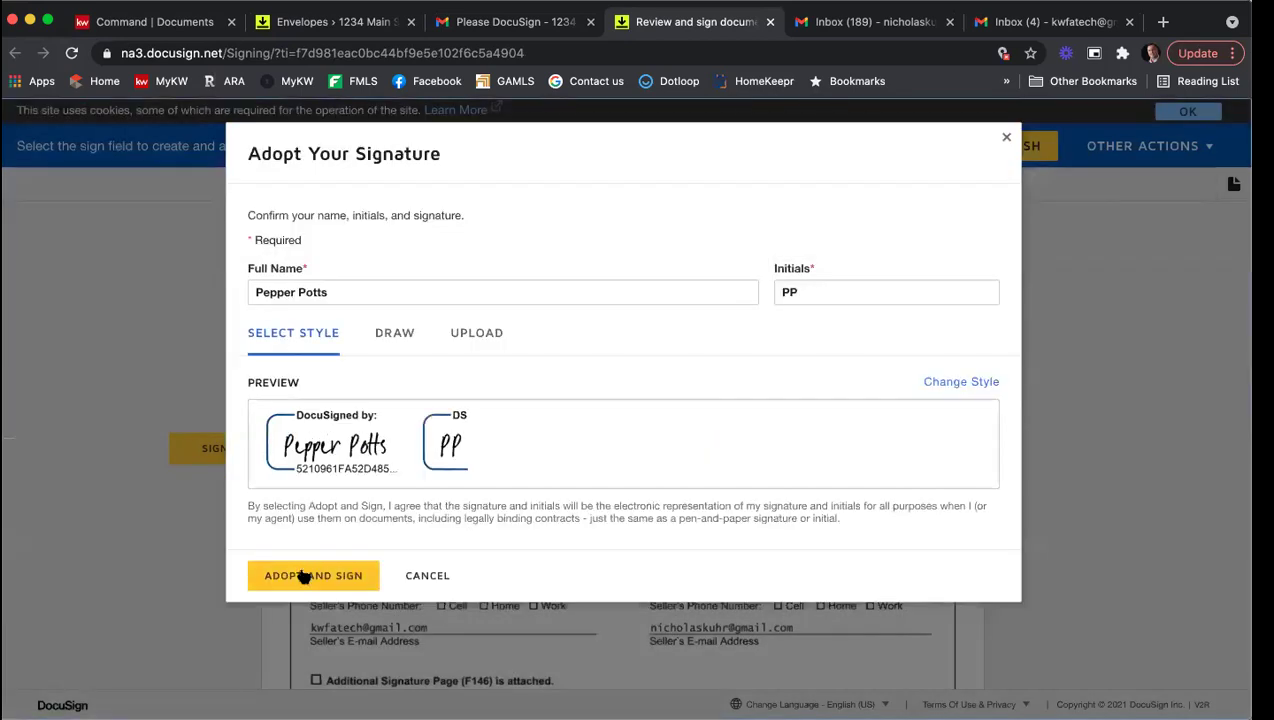
click(305, 572)
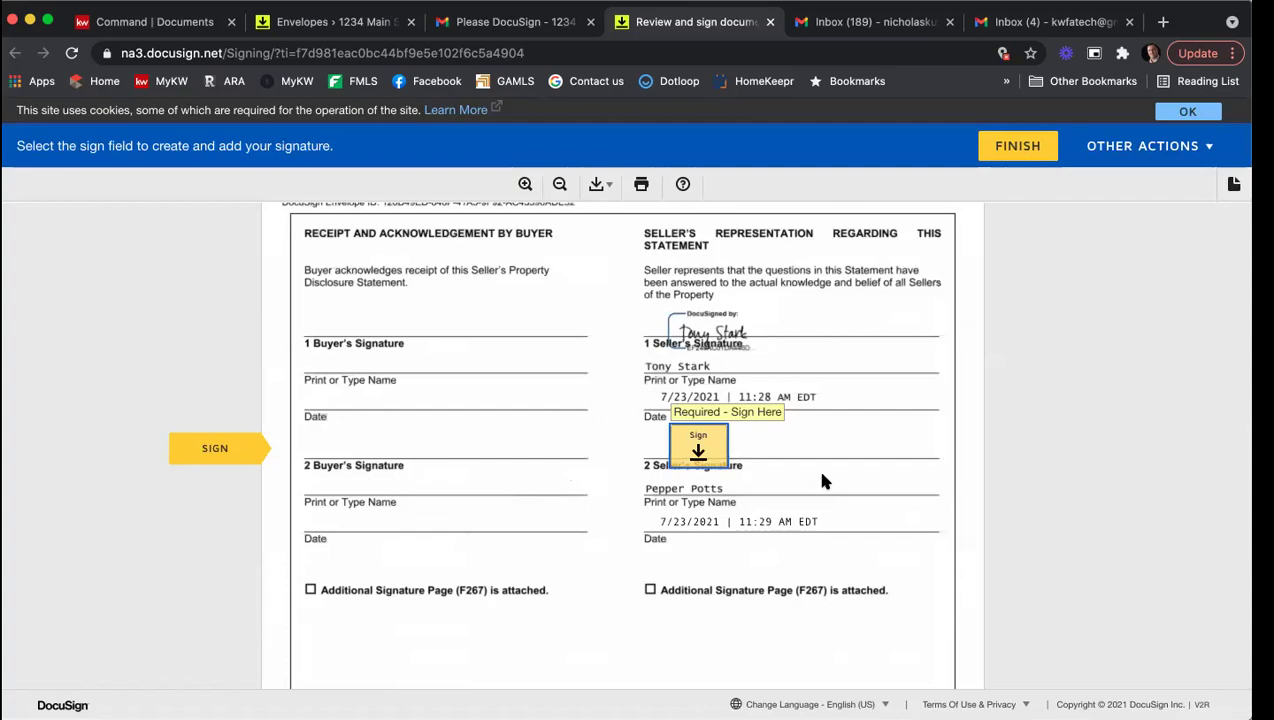
Step: Sign the second seller line on the disclosure and fill its required initials
scroll(815, 476, down, 20)
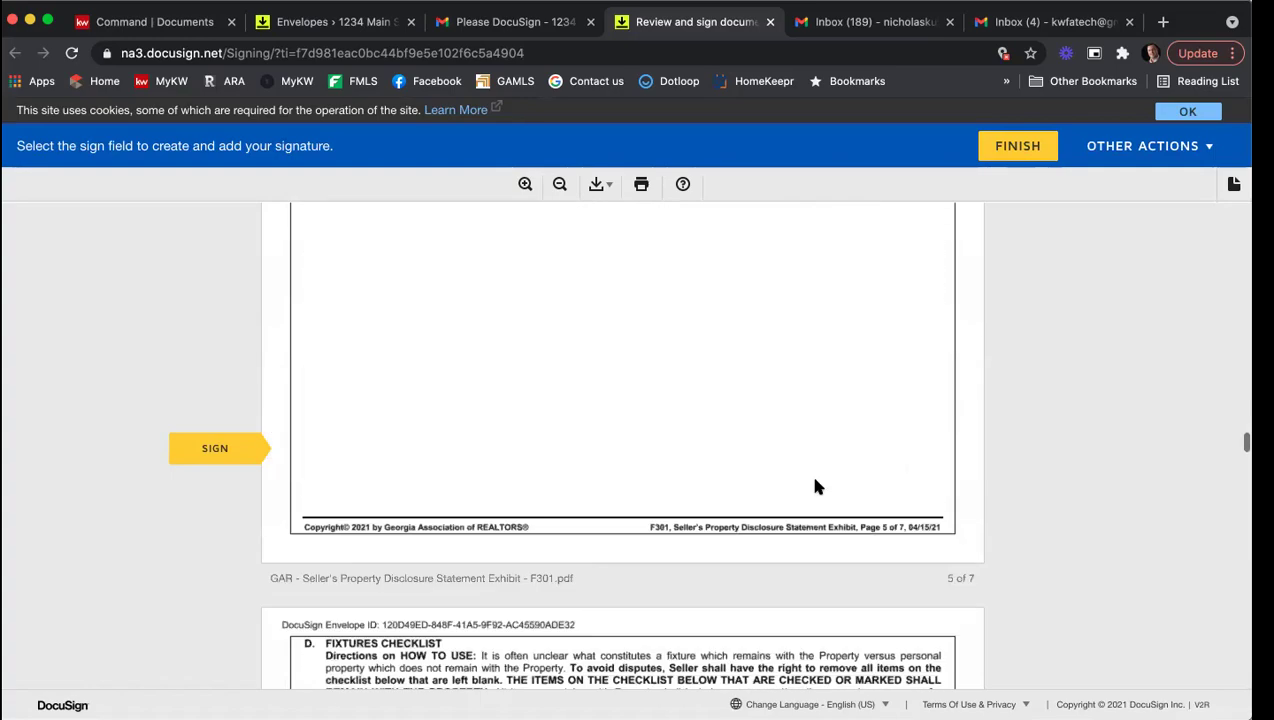
scroll(815, 485, down, 10)
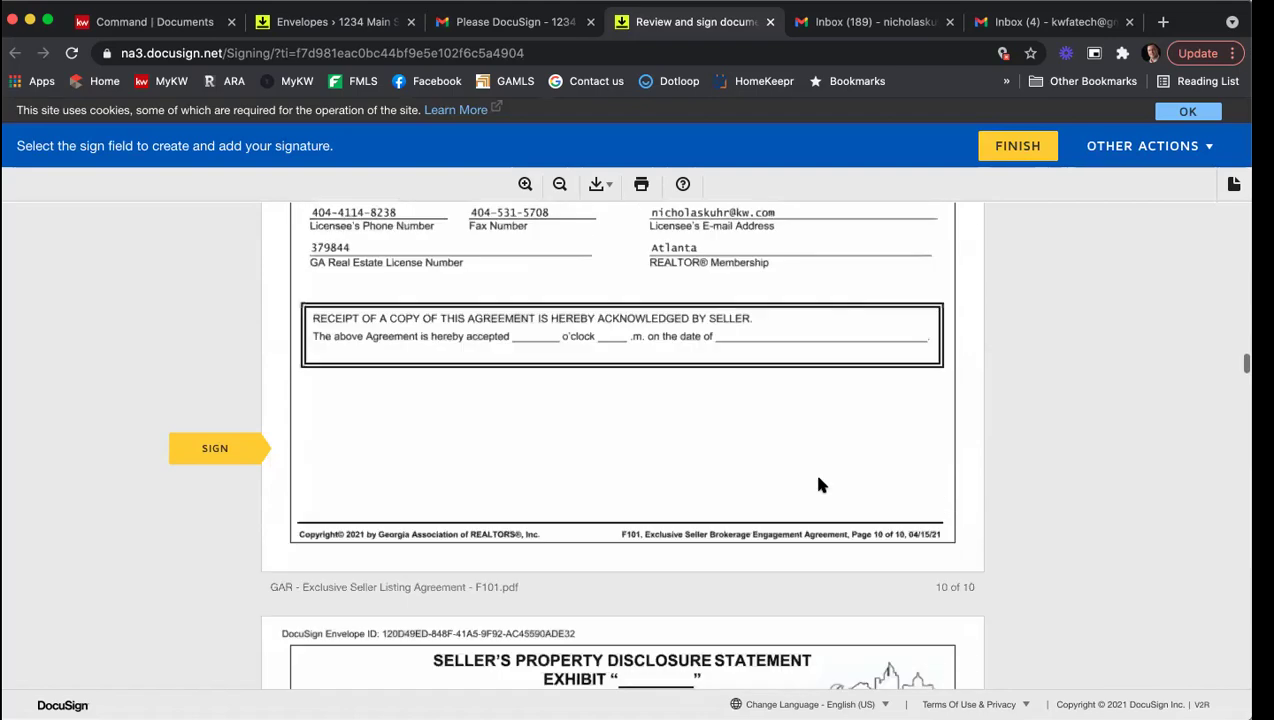
scroll(703, 517, down, 4)
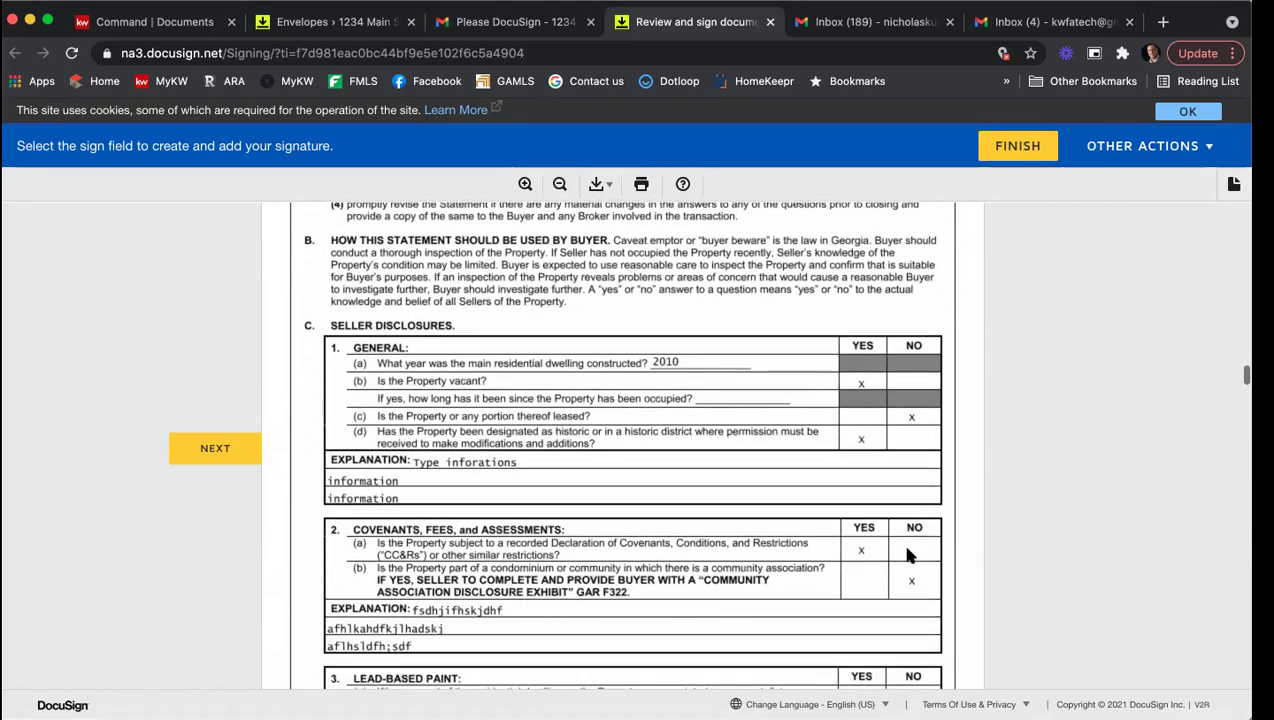
scroll(901, 540, down, 5)
scroll(909, 556, down, 1)
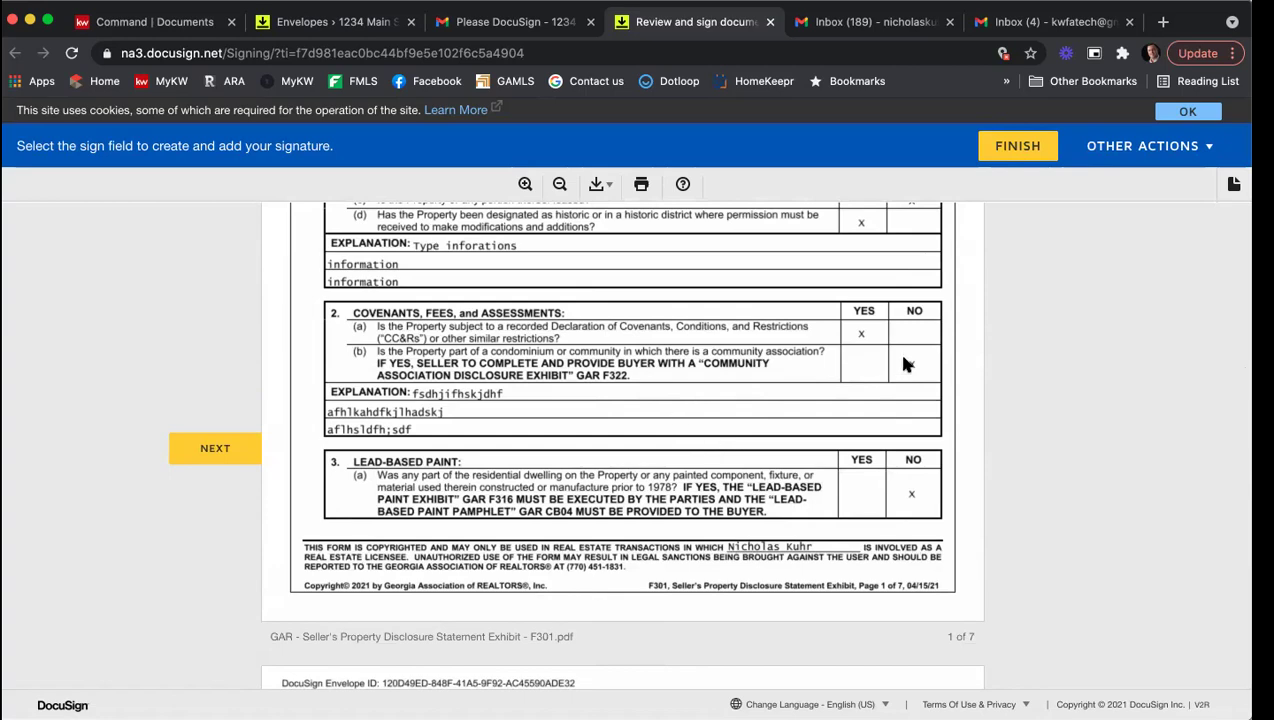
scroll(885, 370, down, 5)
scroll(890, 400, down, 5)
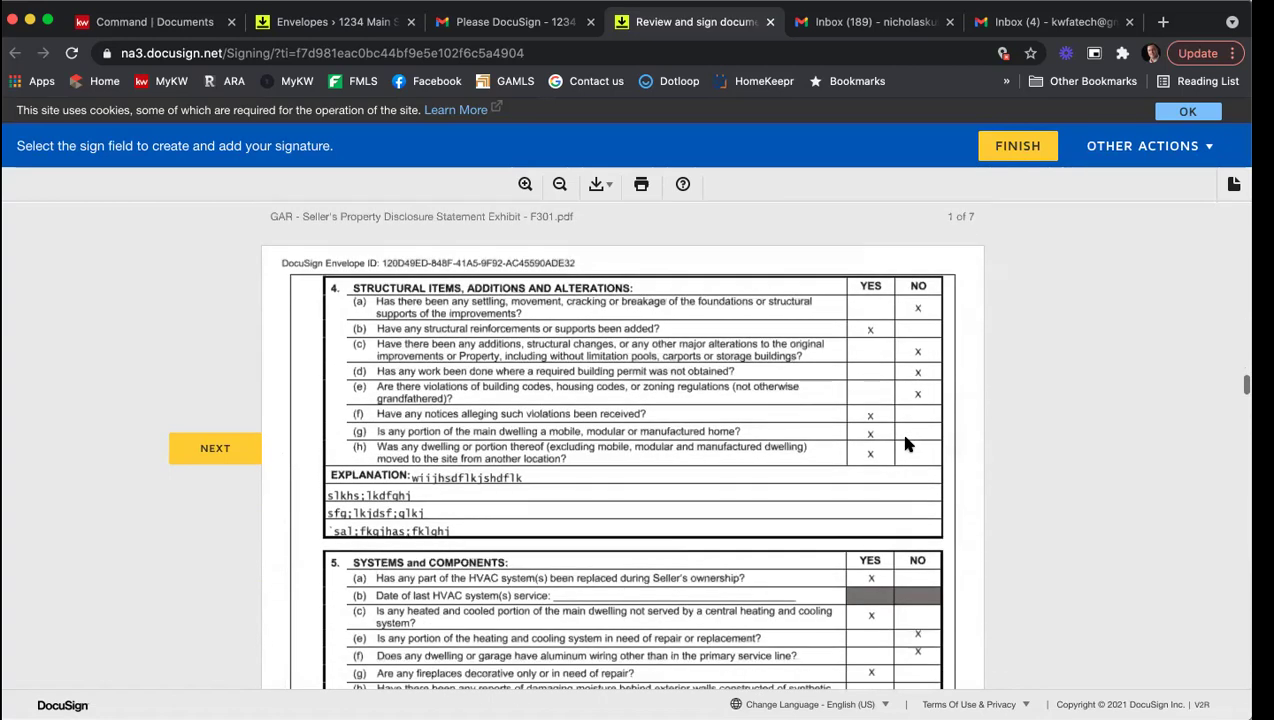
scroll(905, 444, down, 3)
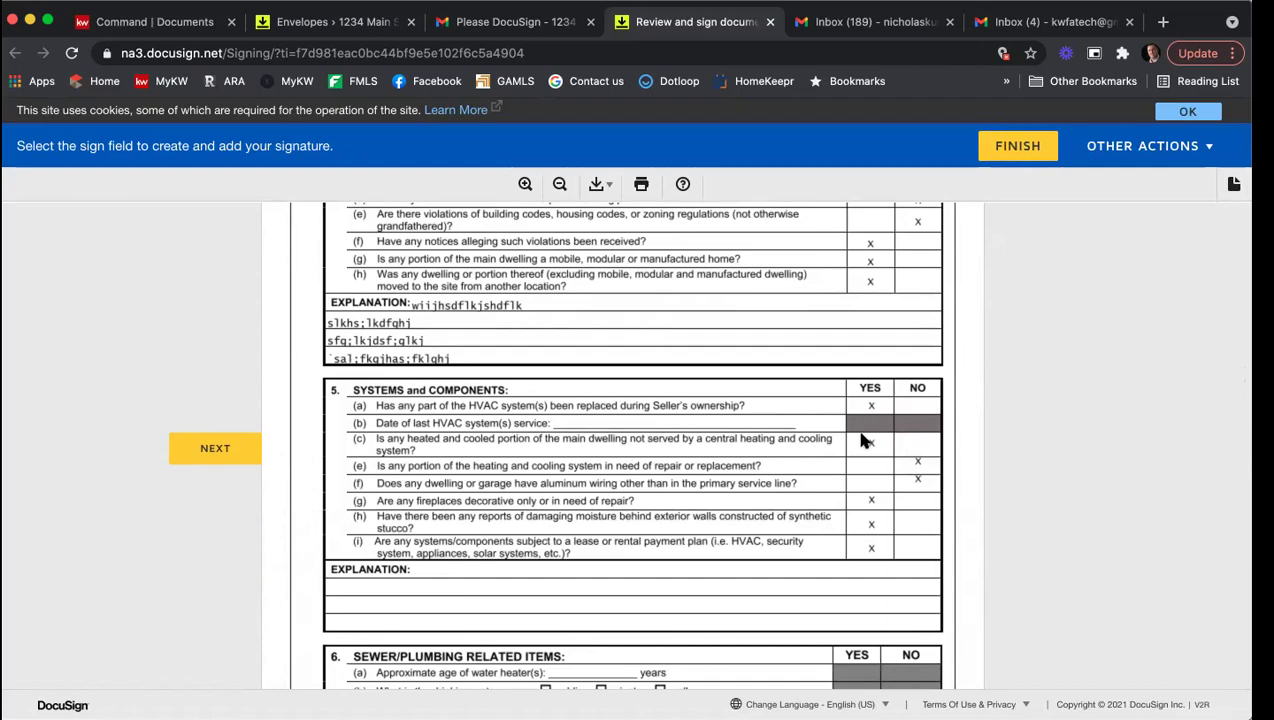
scroll(860, 440, down, 5)
scroll(862, 440, down, 15)
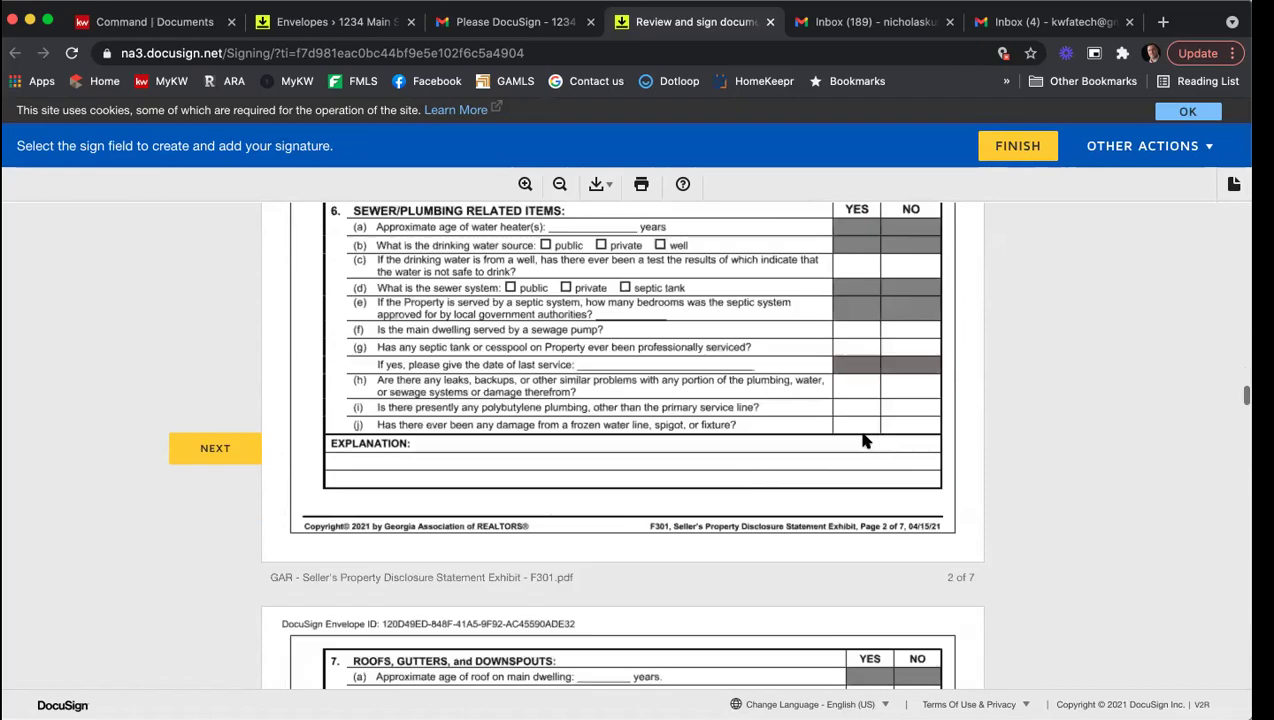
click(242, 448)
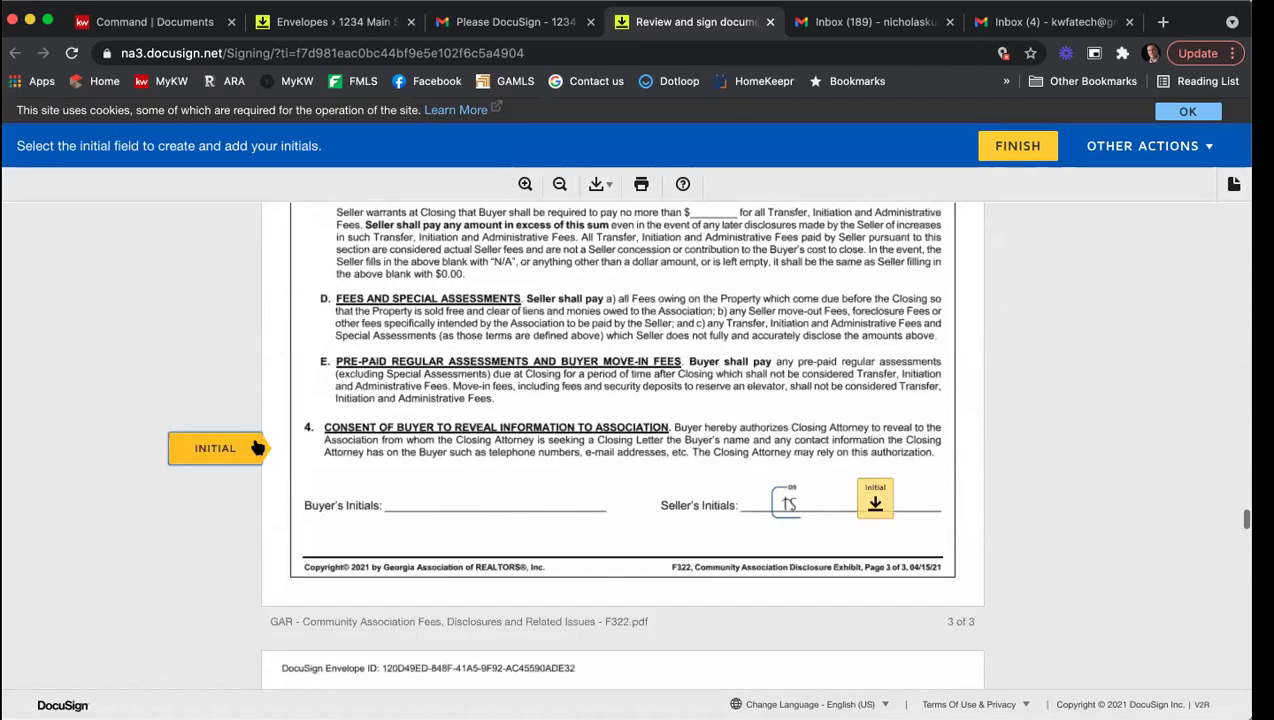
scroll(752, 435, up, 20)
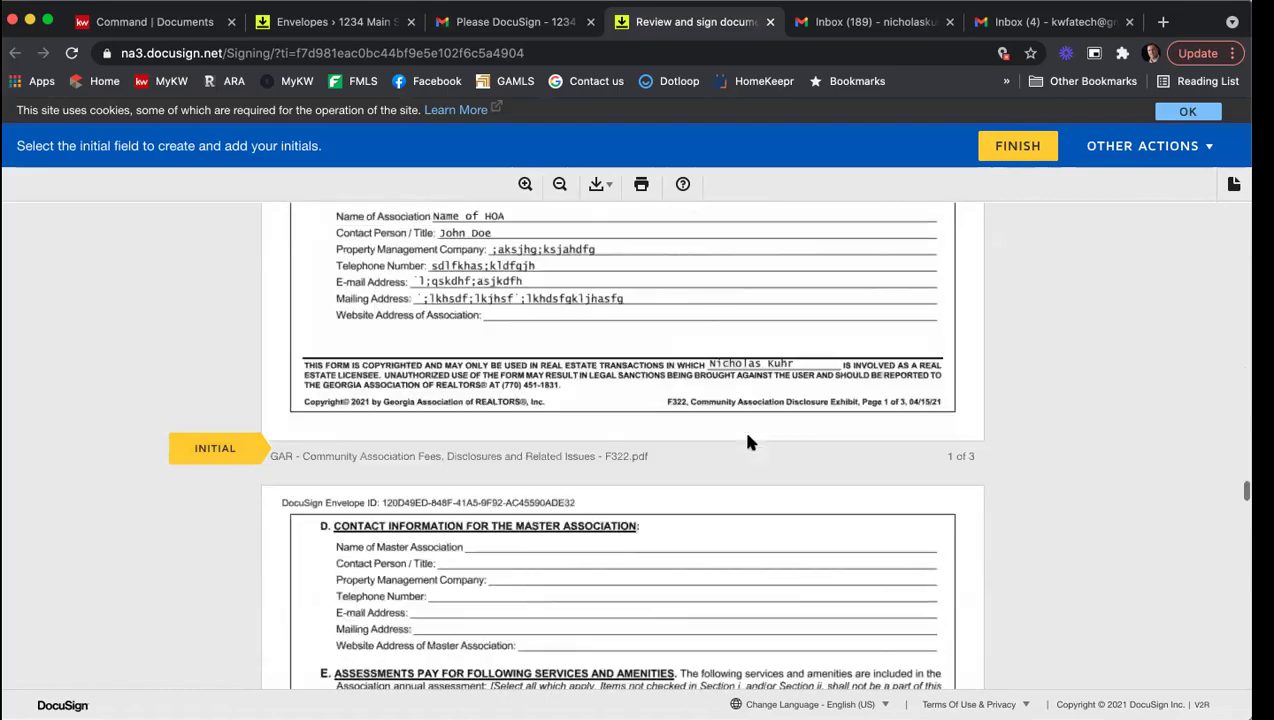
scroll(748, 420, up, 4)
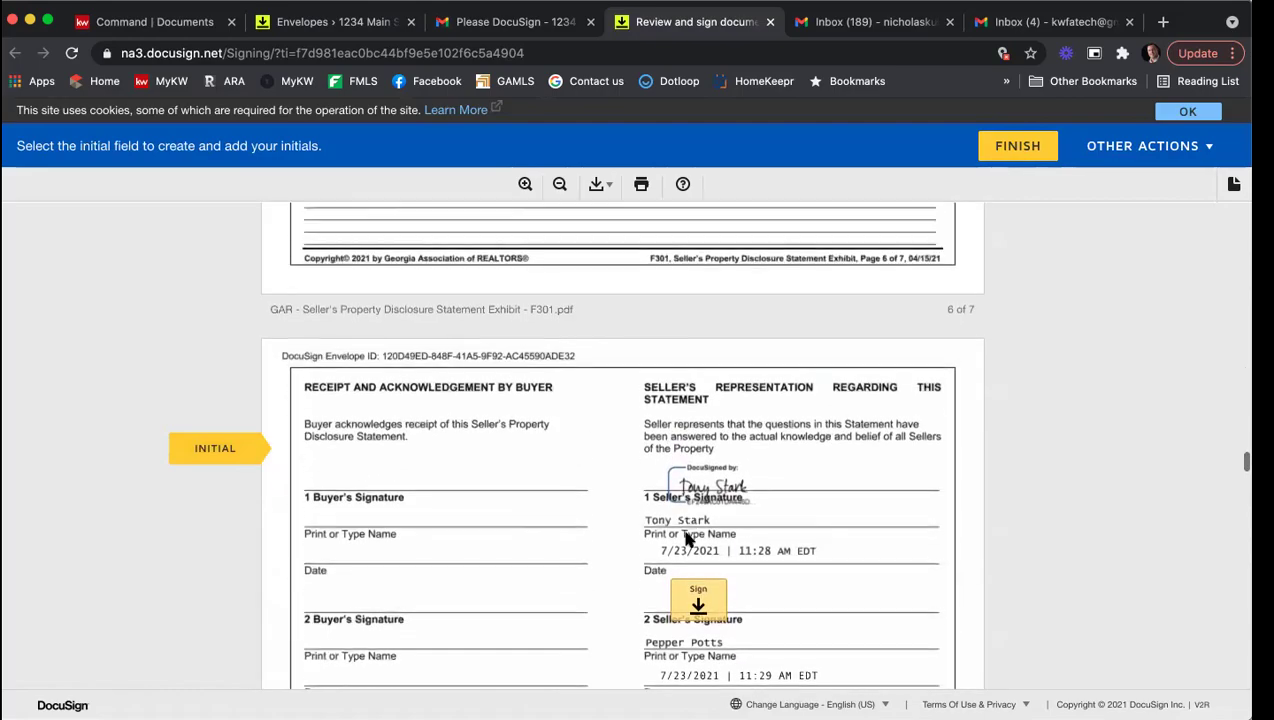
click(697, 595)
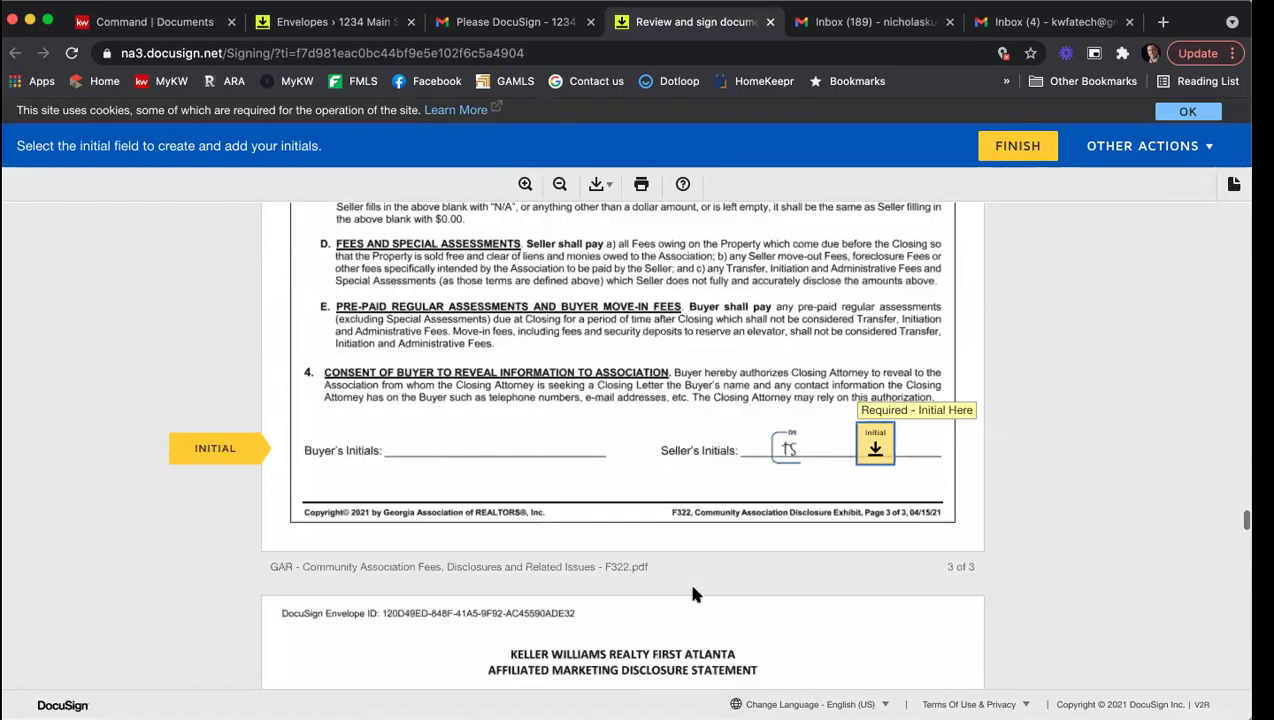
key(Return)
Step: Initial the association disclosure, then sign the marketing, identity theft and purchase agreement forms and finish
scroll(741, 462, up, 5)
scroll(741, 462, up, 15)
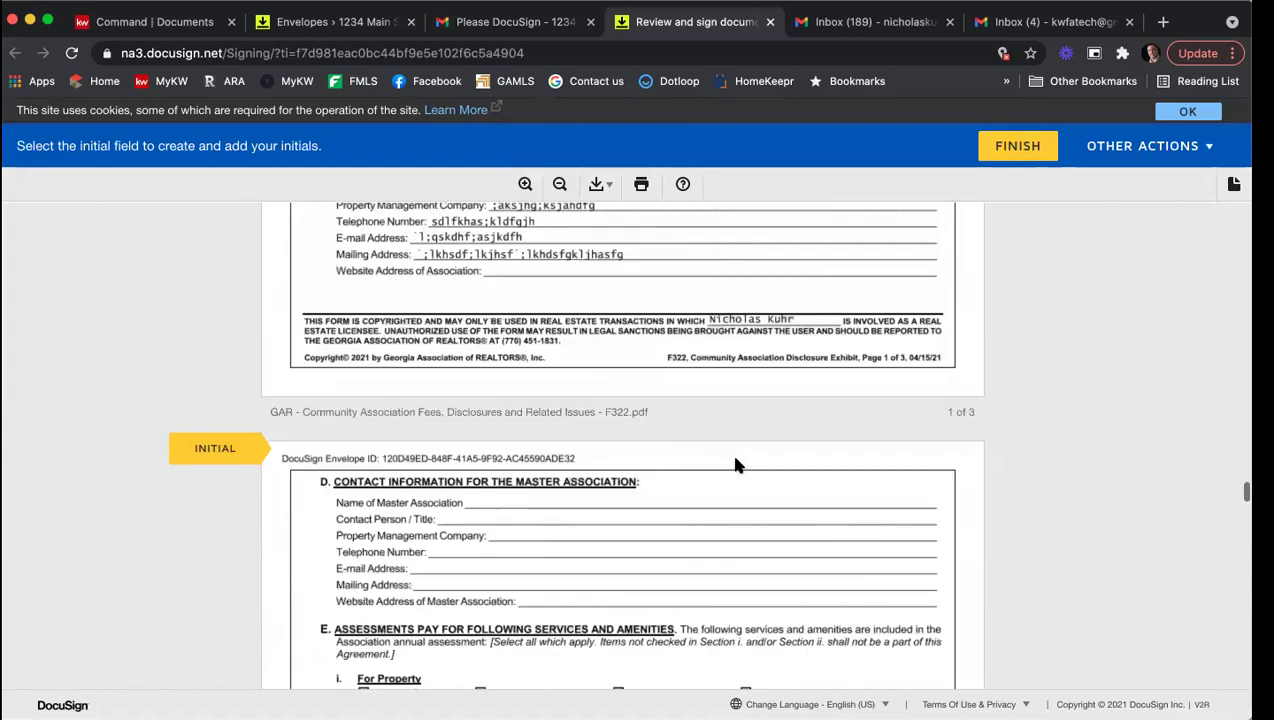
scroll(735, 463, down, 5)
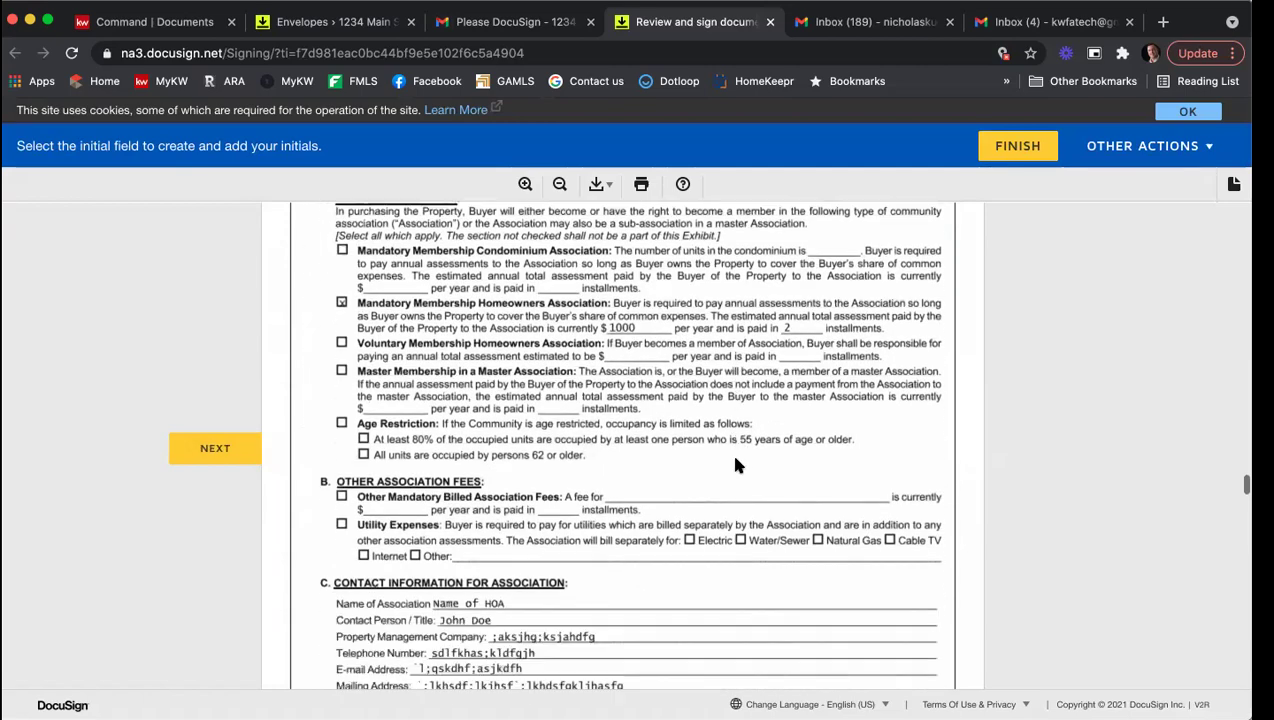
scroll(773, 337, down, 3)
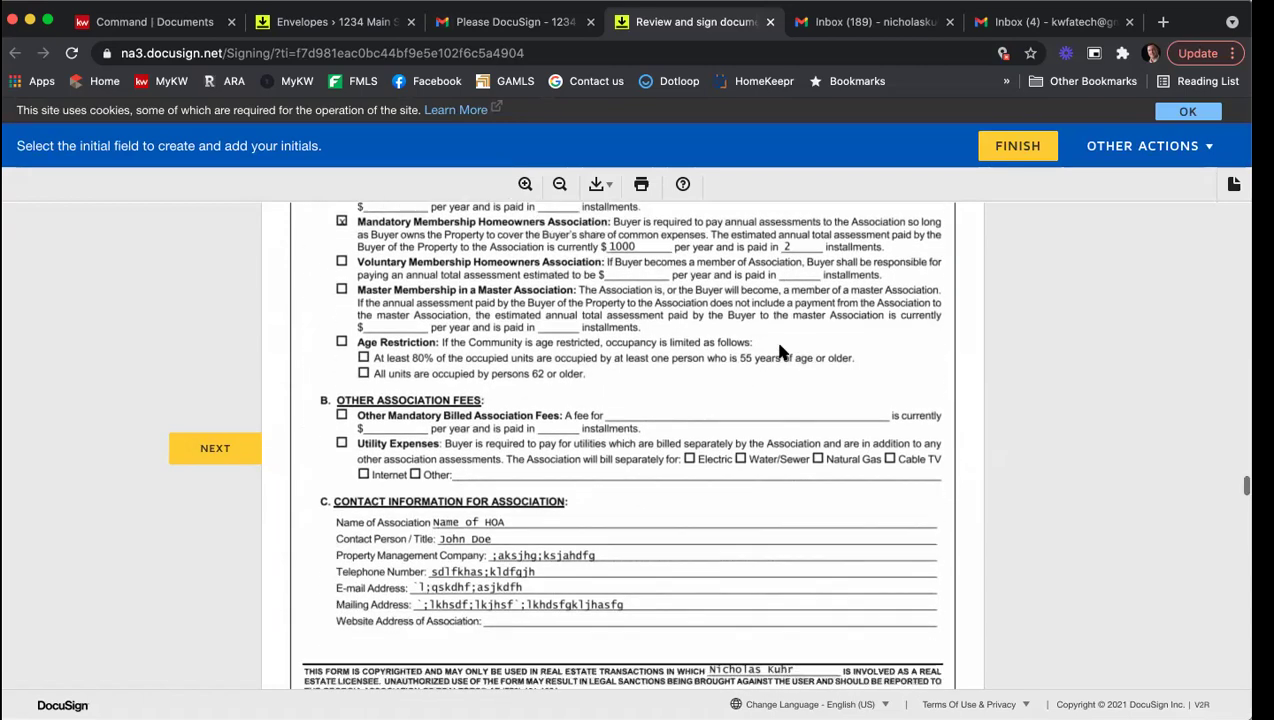
scroll(656, 490, down, 8)
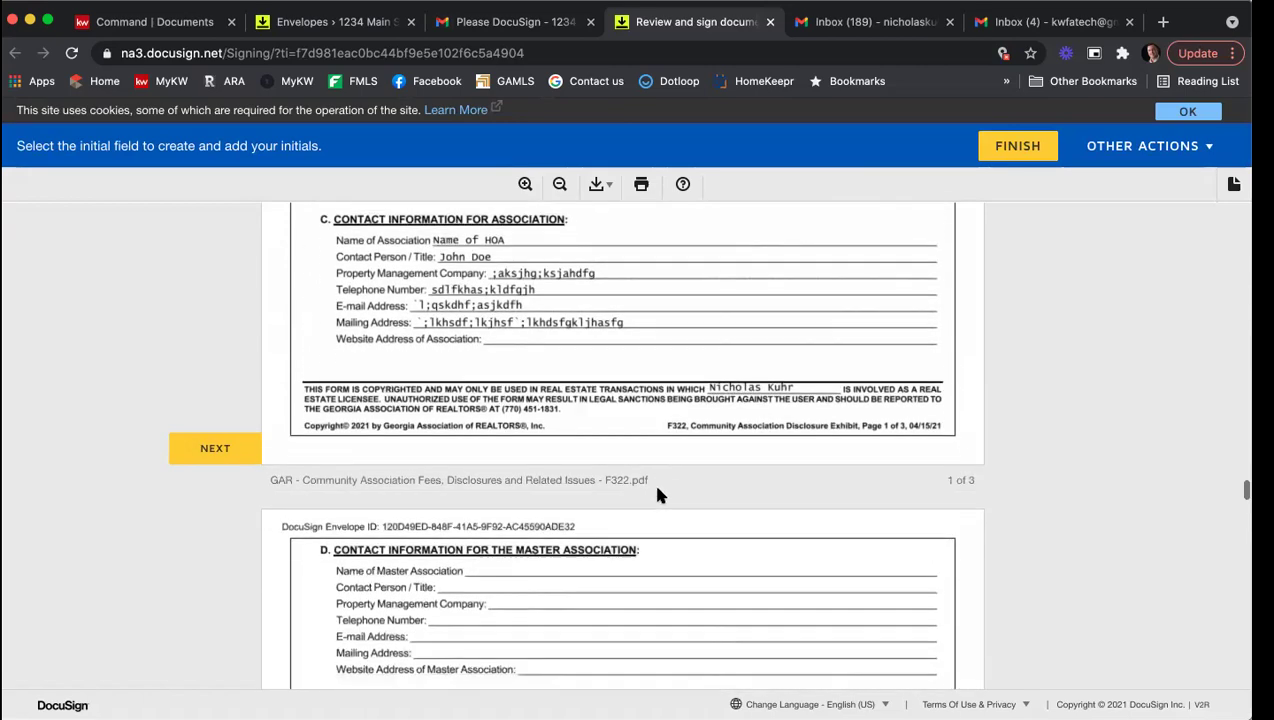
scroll(580, 470, down, 4)
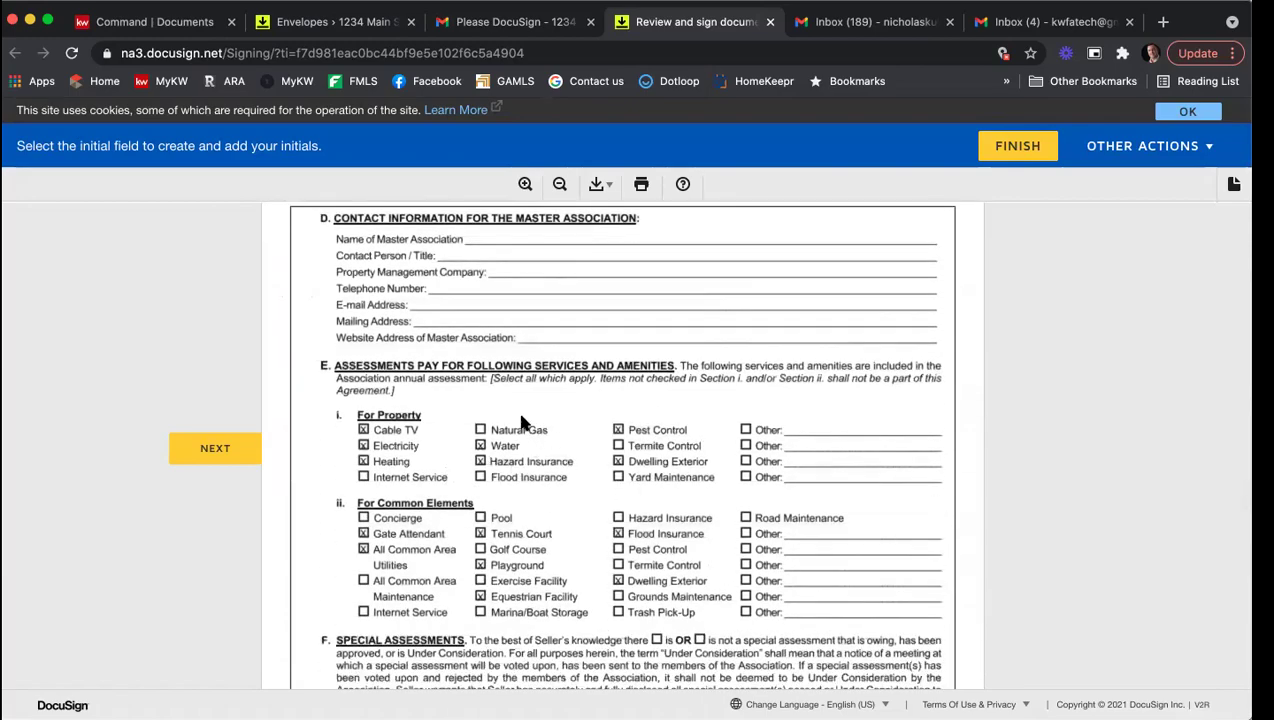
scroll(592, 441, down, 4)
scroll(597, 452, down, 20)
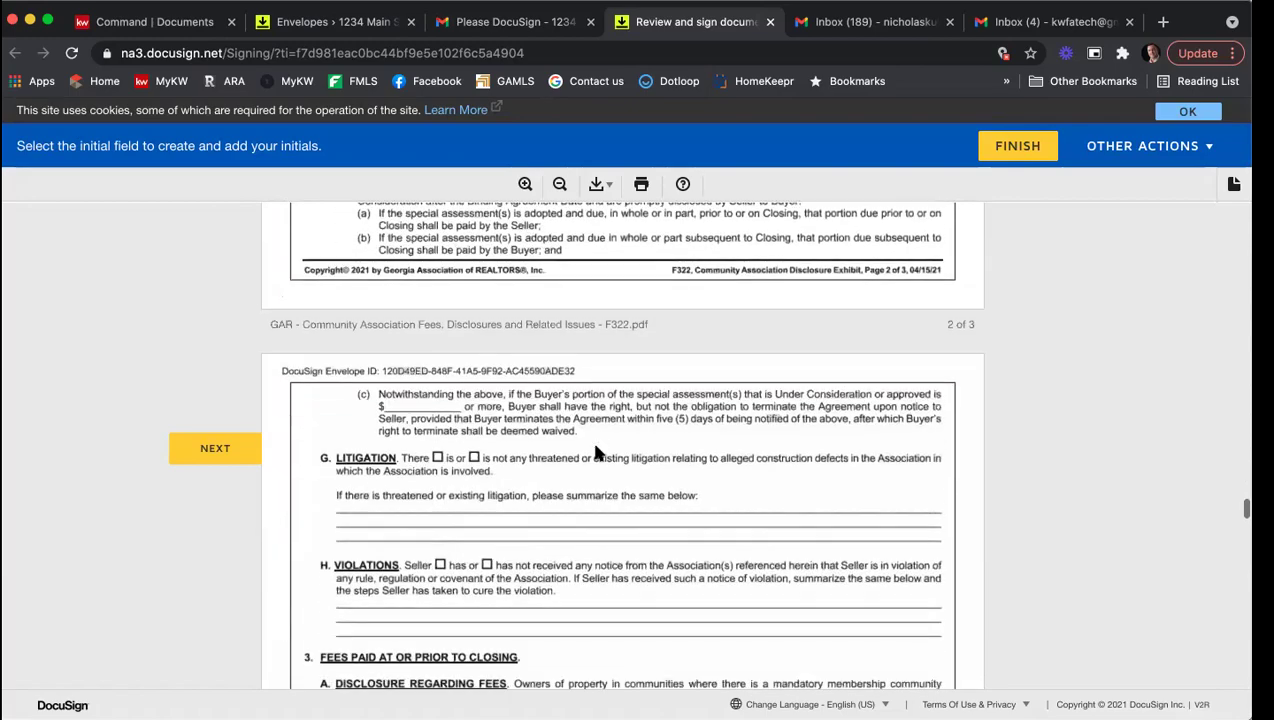
scroll(597, 452, down, 12)
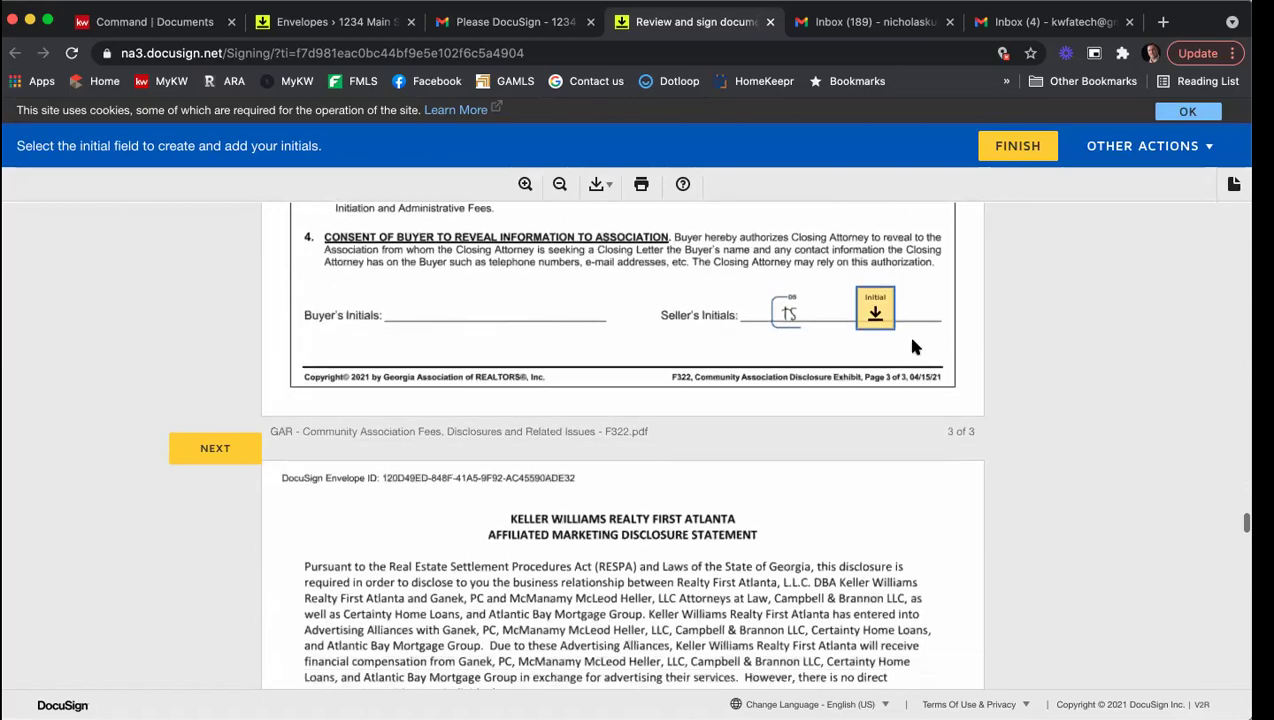
scroll(900, 320, up, 1)
click(878, 298)
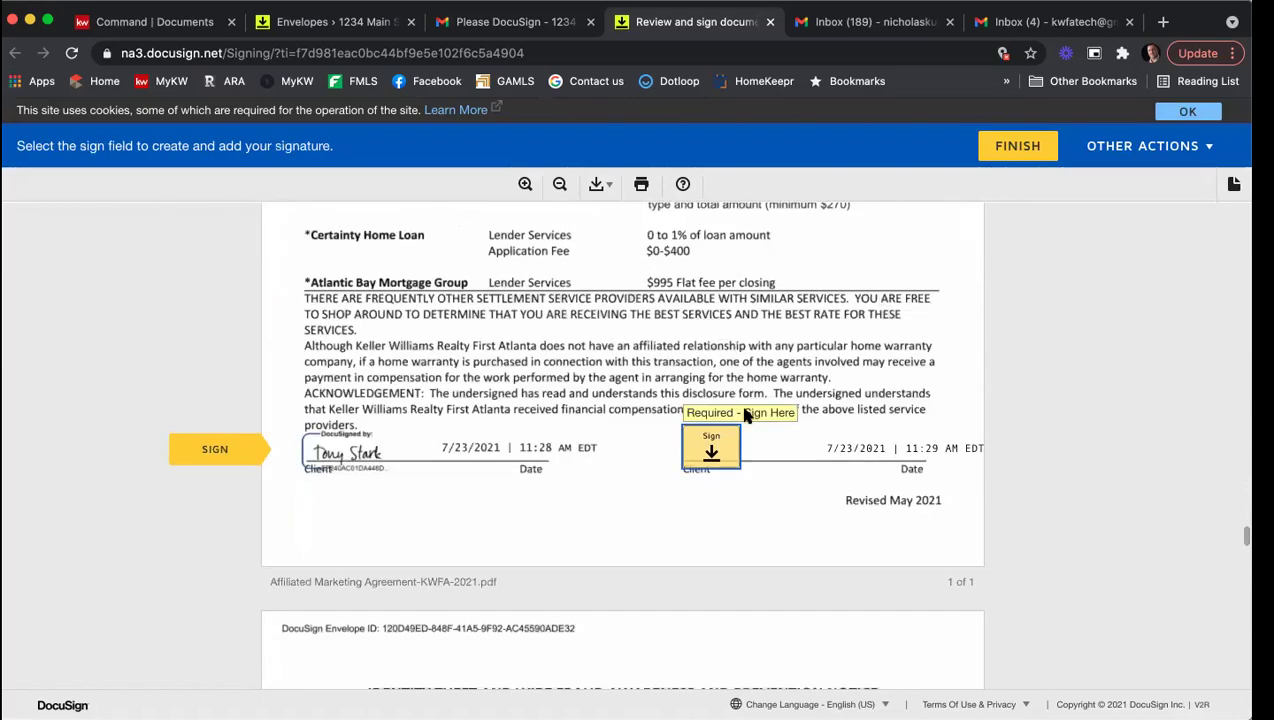
click(725, 445)
click(657, 456)
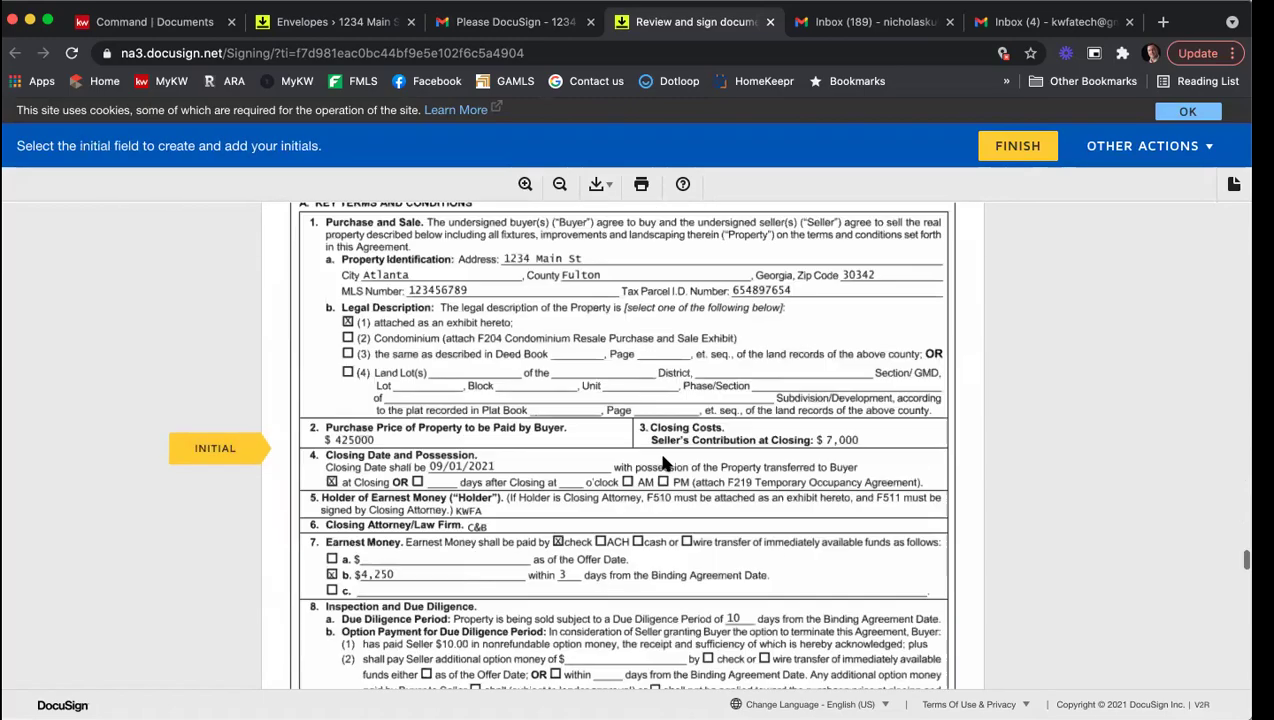
click(766, 446)
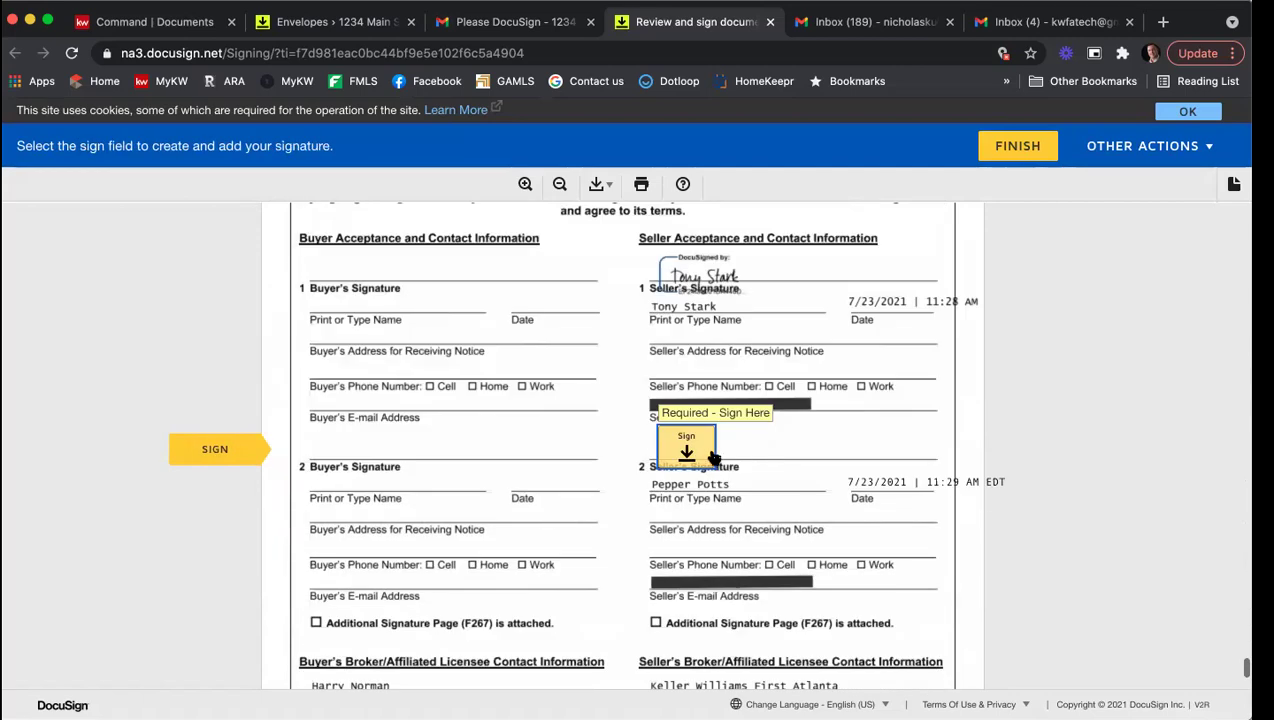
click(690, 455)
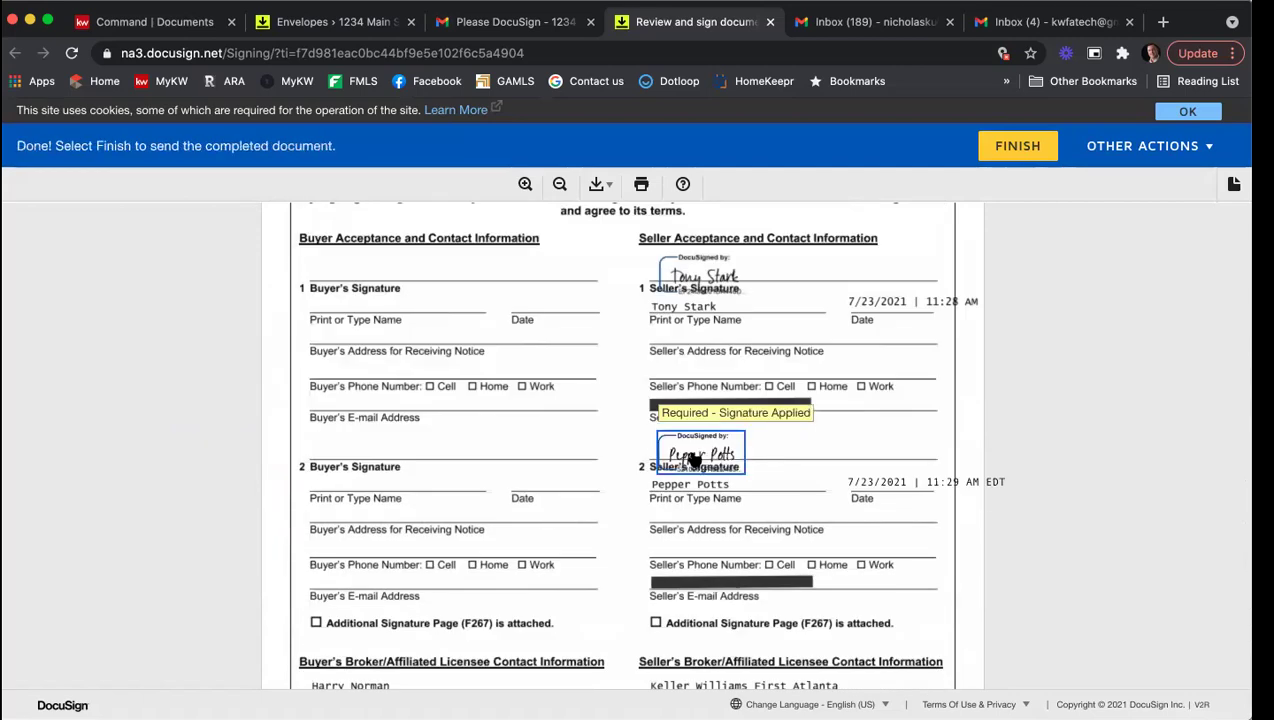
click(1012, 147)
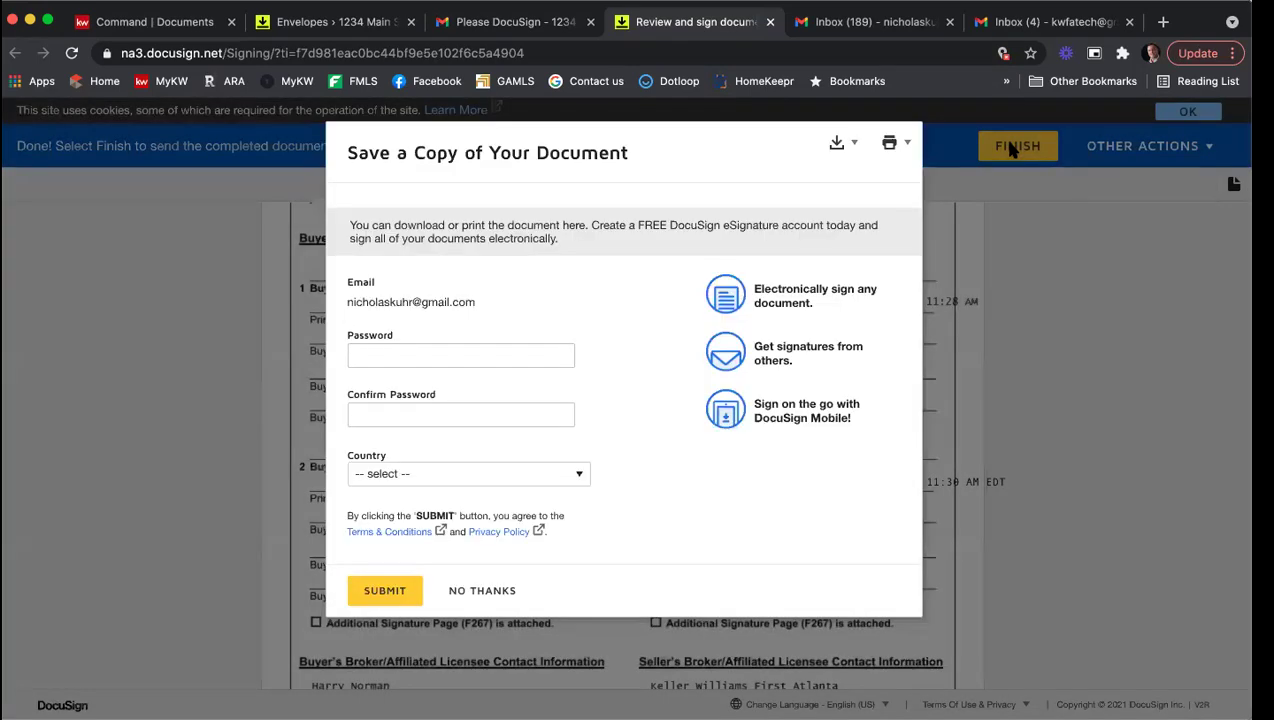
Step: Decline saving a copy, close the finished-signing tab and return to the Gmail inbox
click(476, 591)
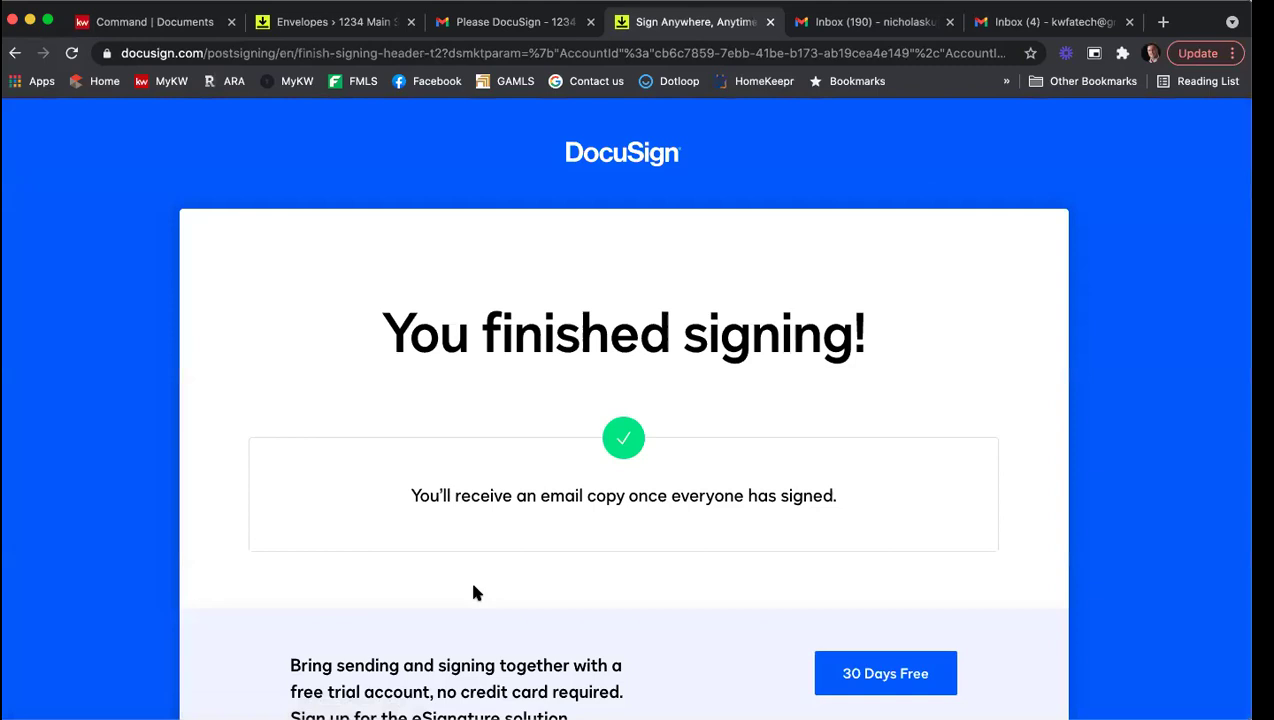
click(770, 21)
click(737, 24)
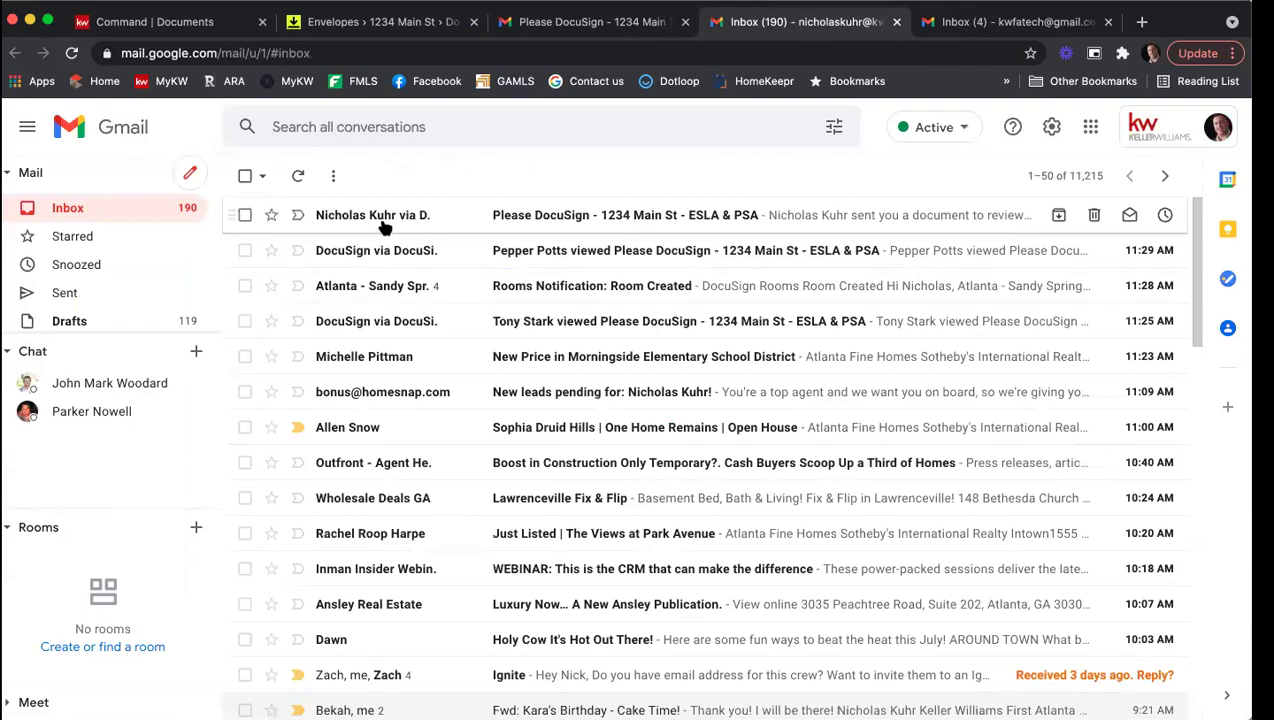
Step: Open the newest 'Please DocuSign - 1234 Main St' email and launch its Review Documents link
click(597, 214)
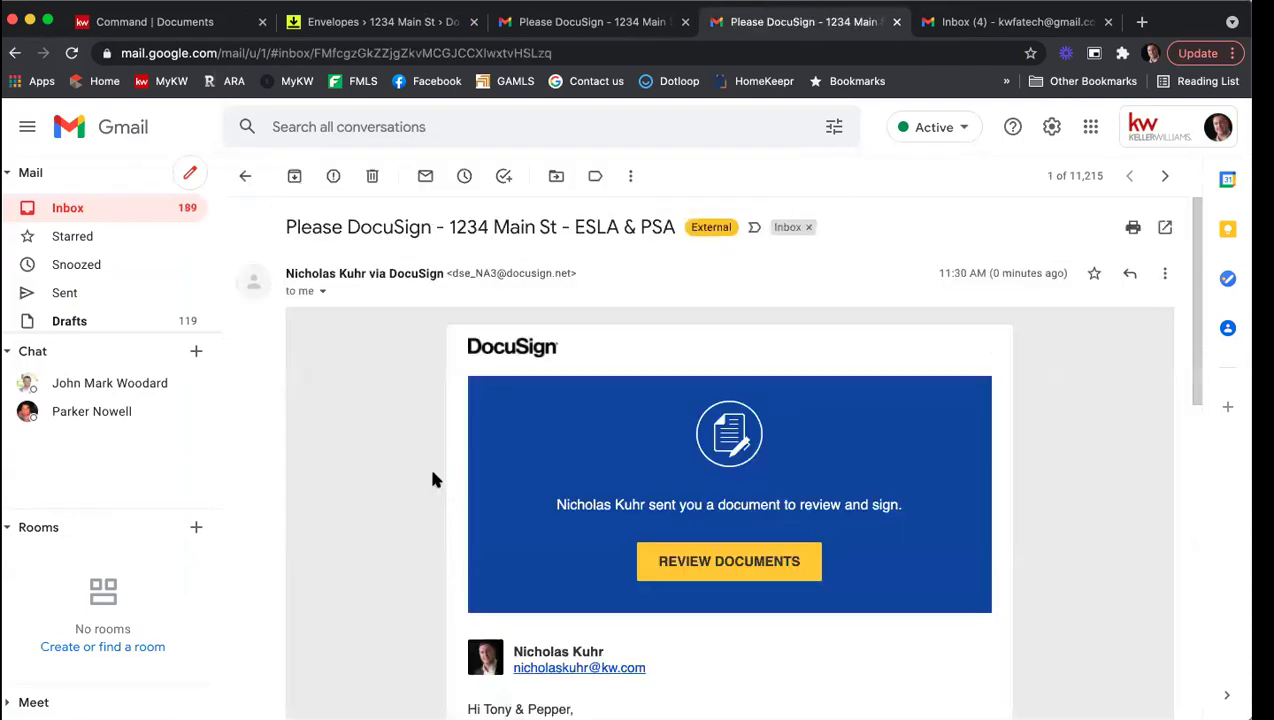
scroll(432, 480, down, 3)
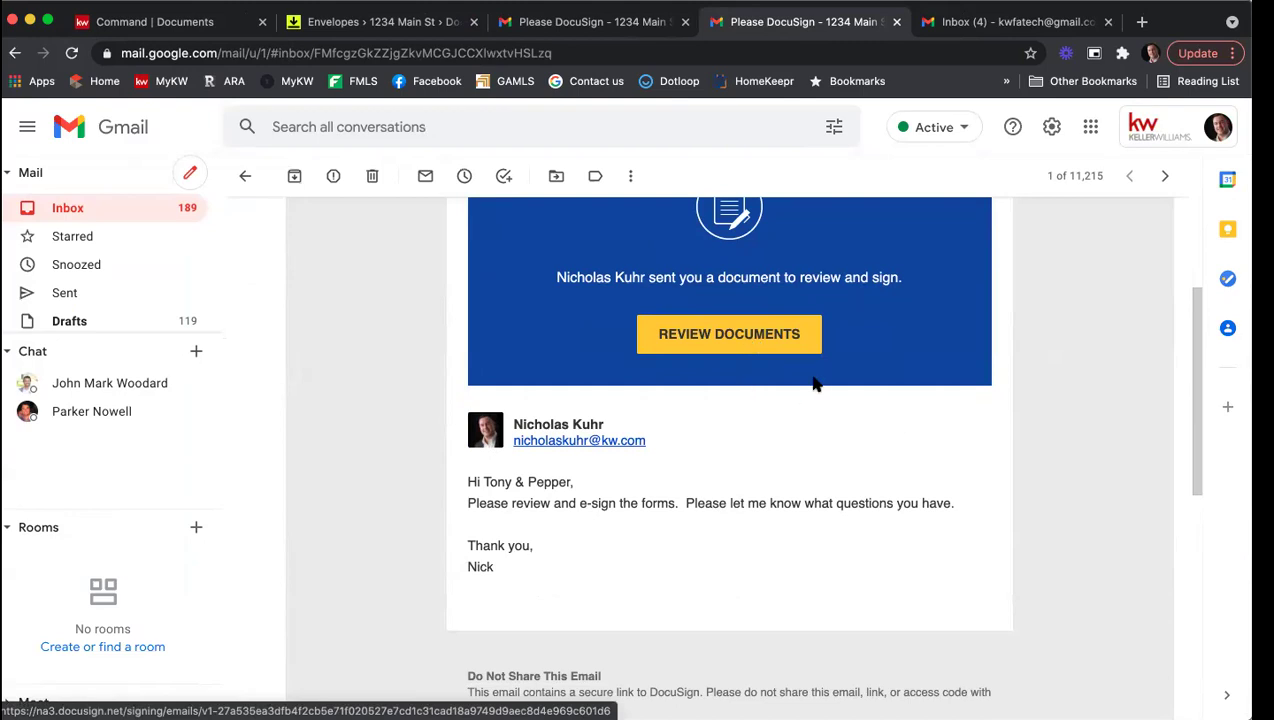
click(730, 336)
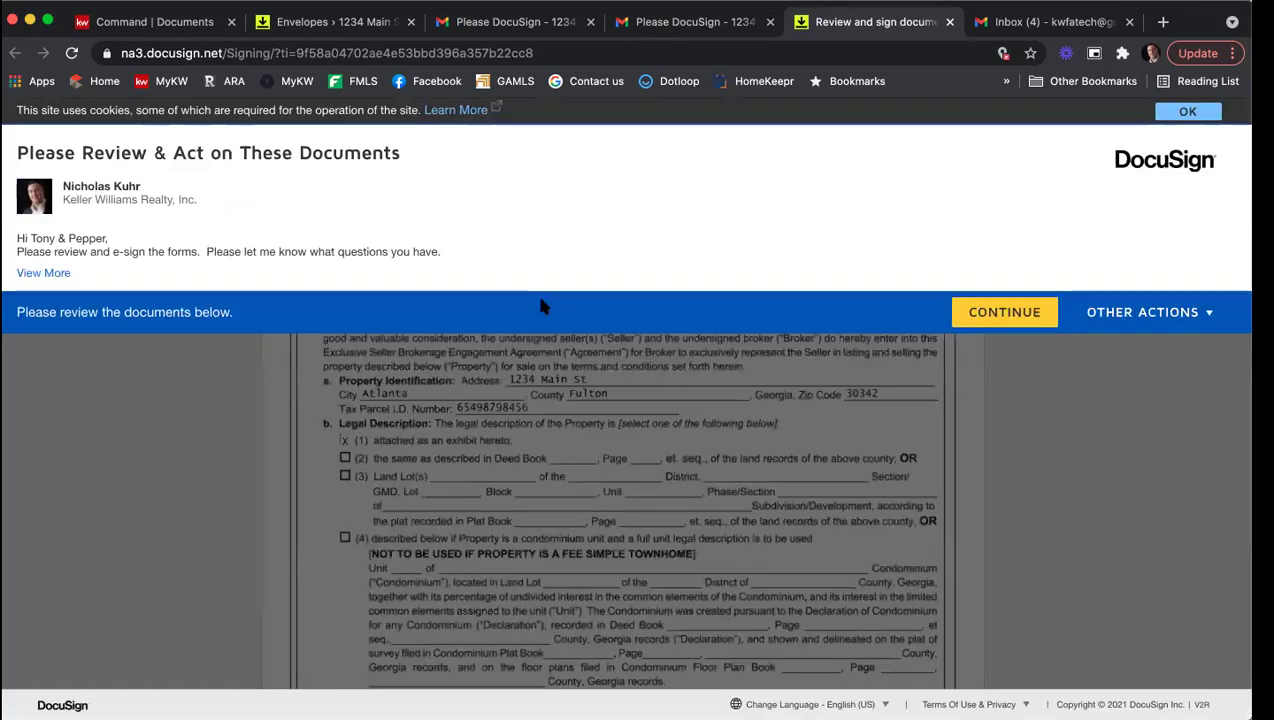
Step: Sign the agent and seller broker signature fields and enter 12 as the acceptance hour
click(1028, 316)
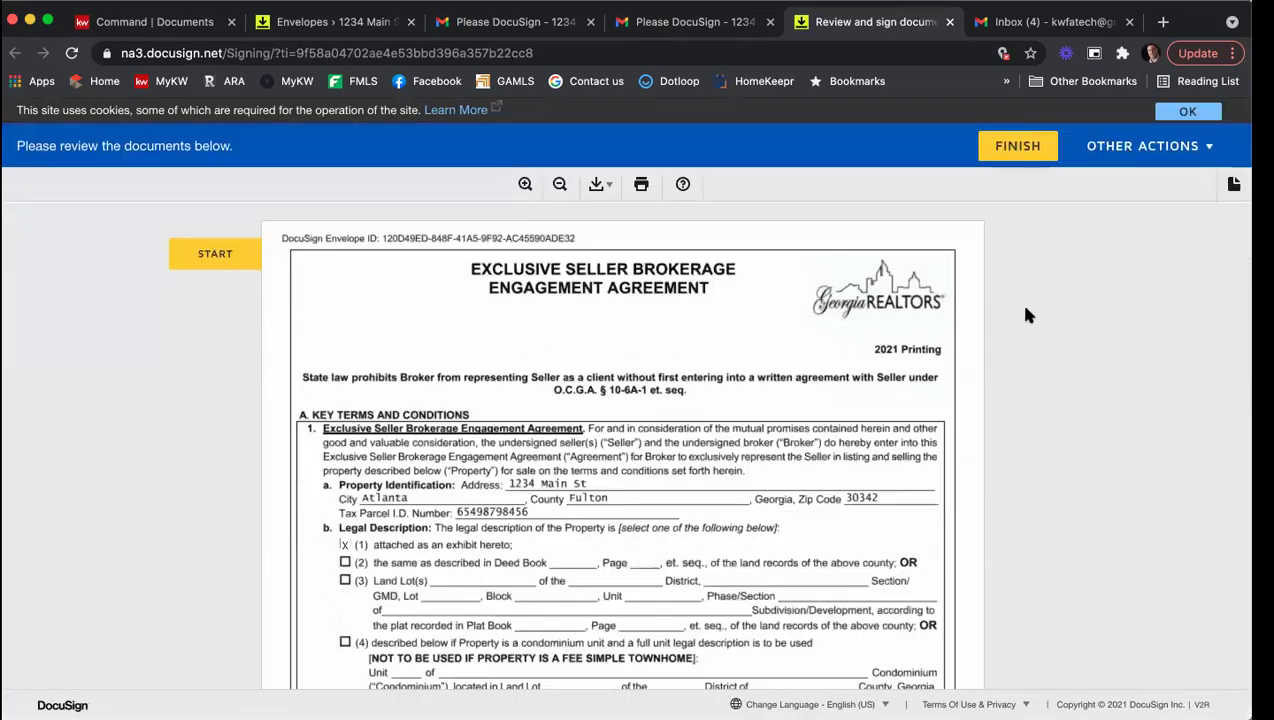
click(222, 262)
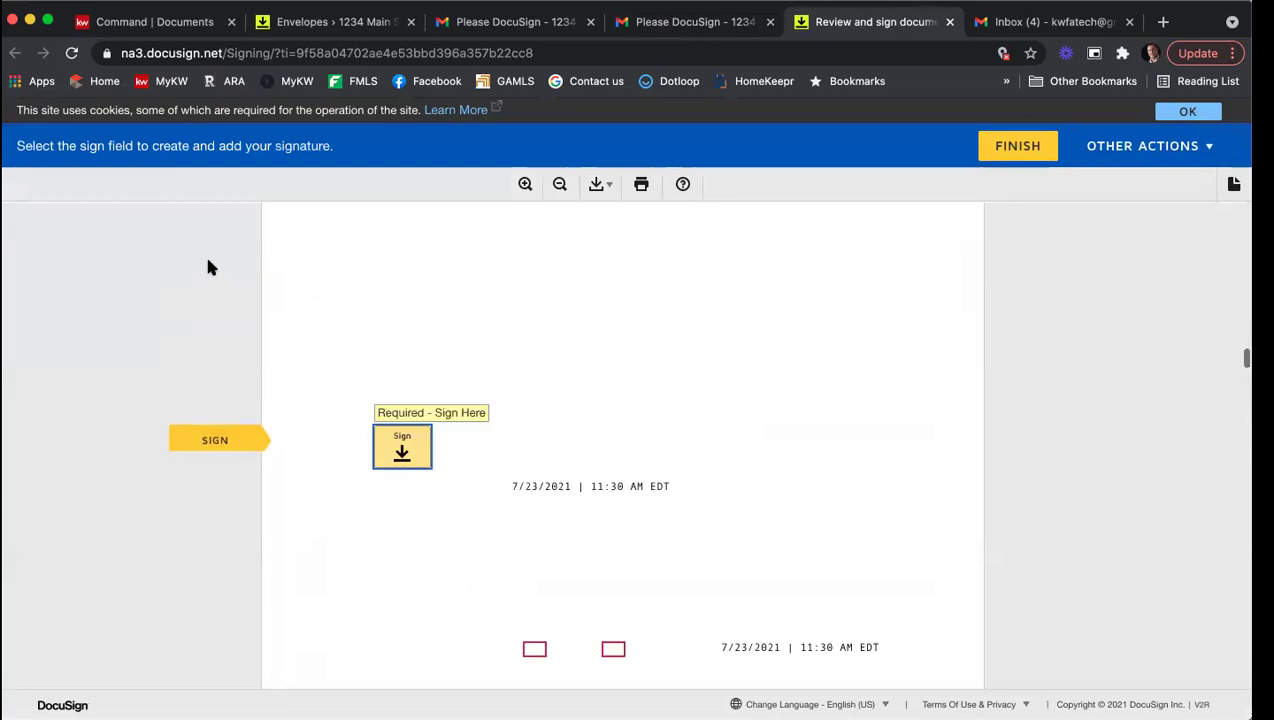
click(383, 432)
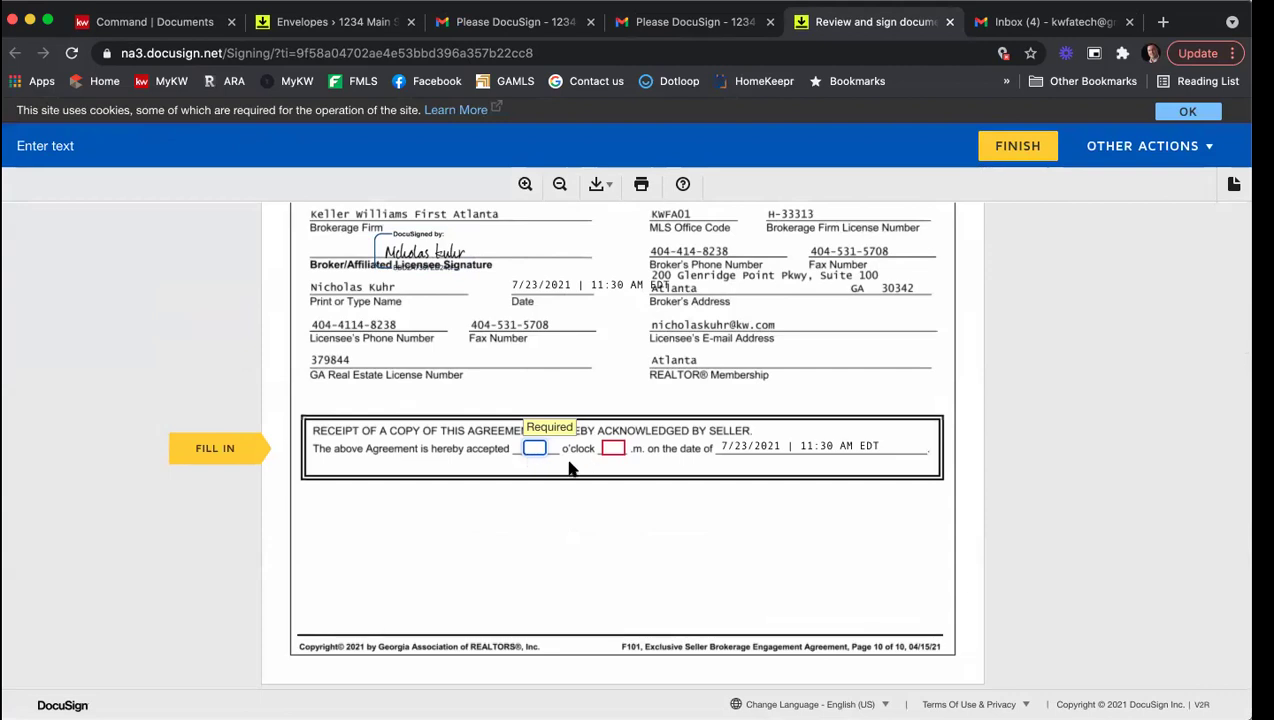
text(12)
key(Tab)
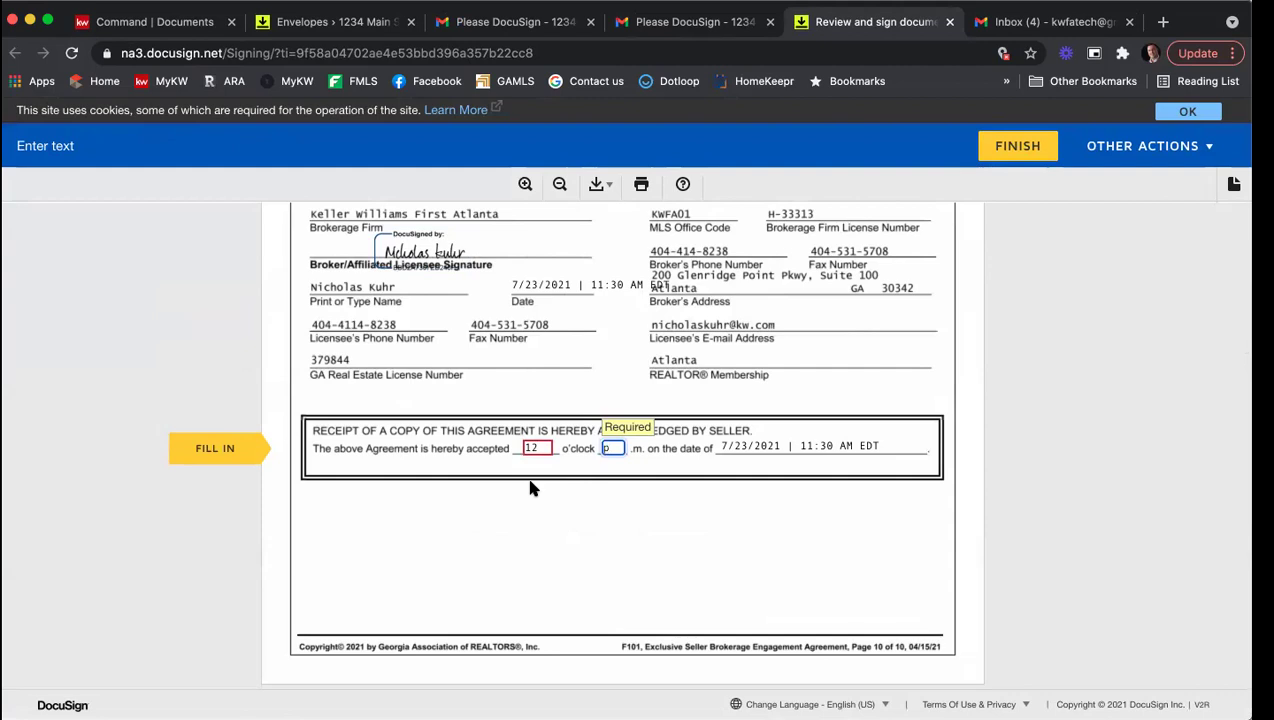
click(226, 452)
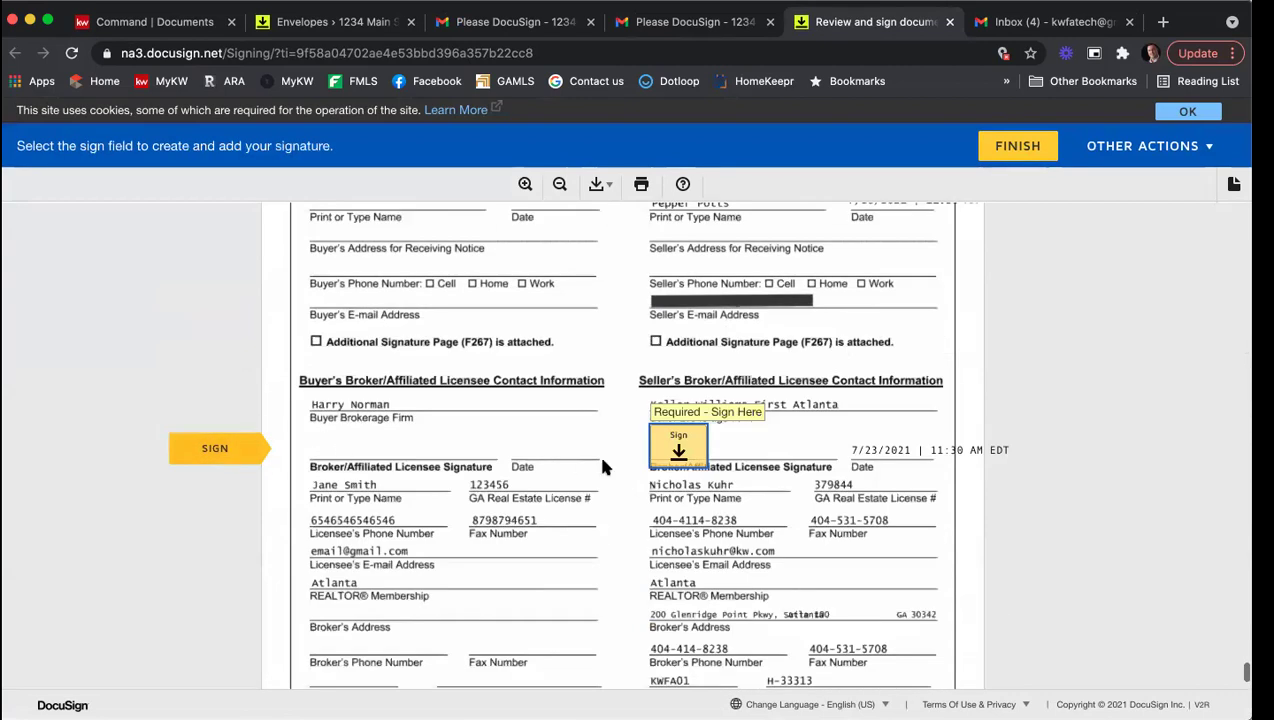
click(676, 454)
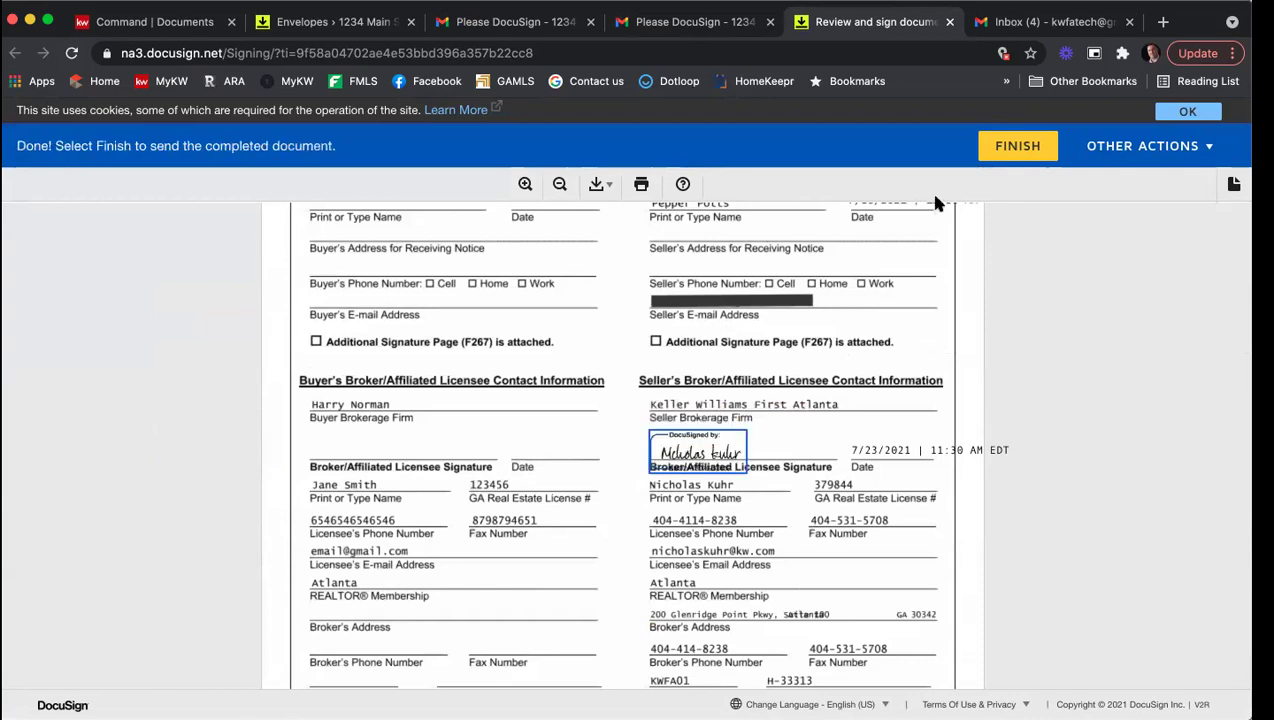
Step: Finish the envelope, decline saving a copy, and close the completed signing page
click(1018, 148)
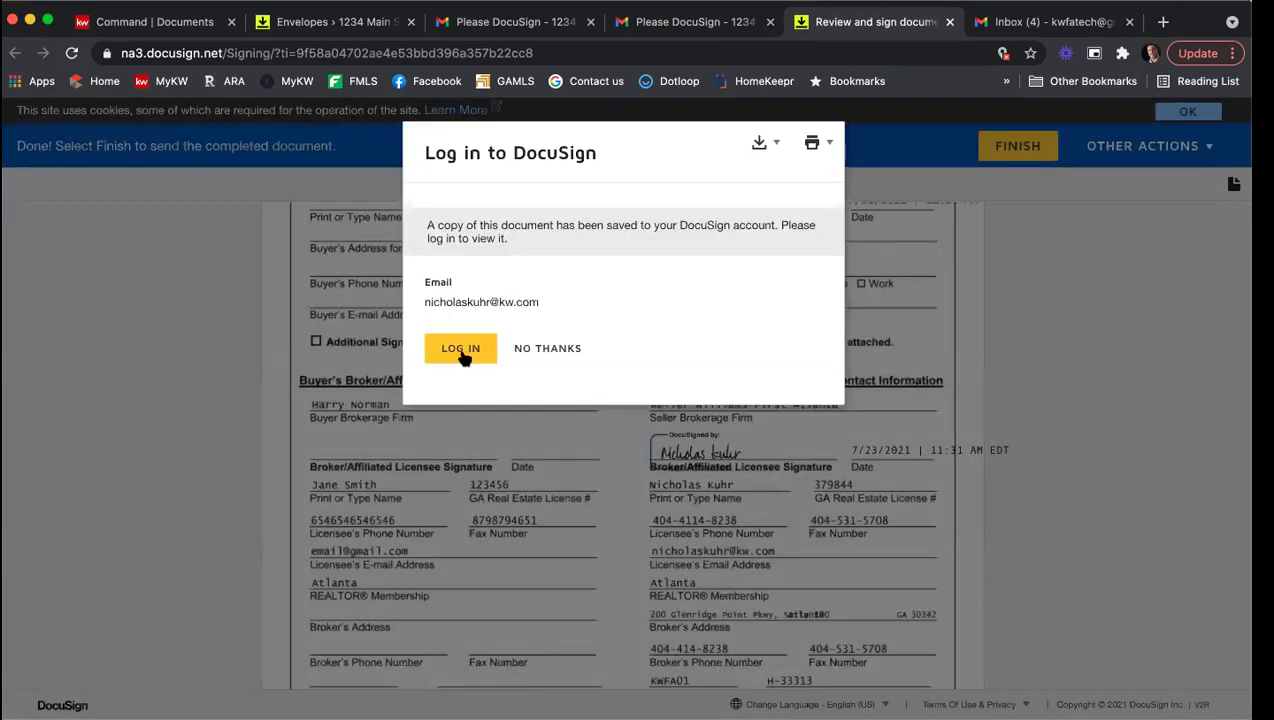
click(543, 347)
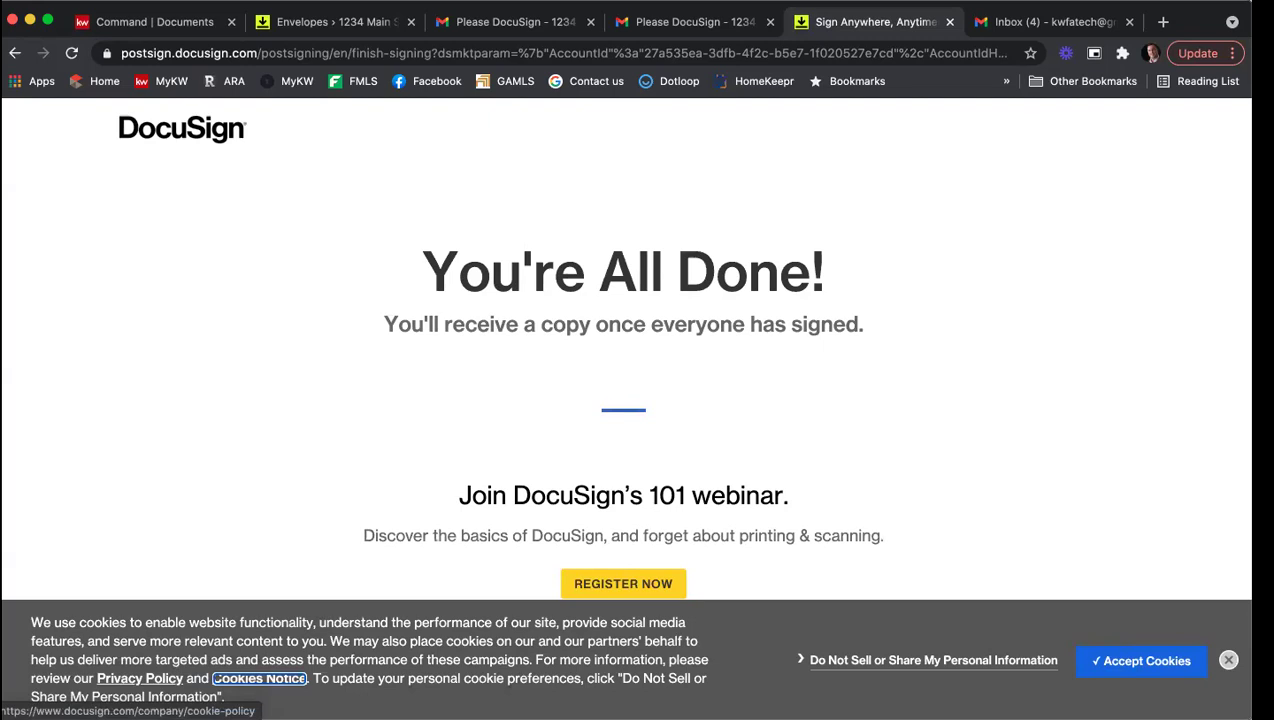
click(949, 21)
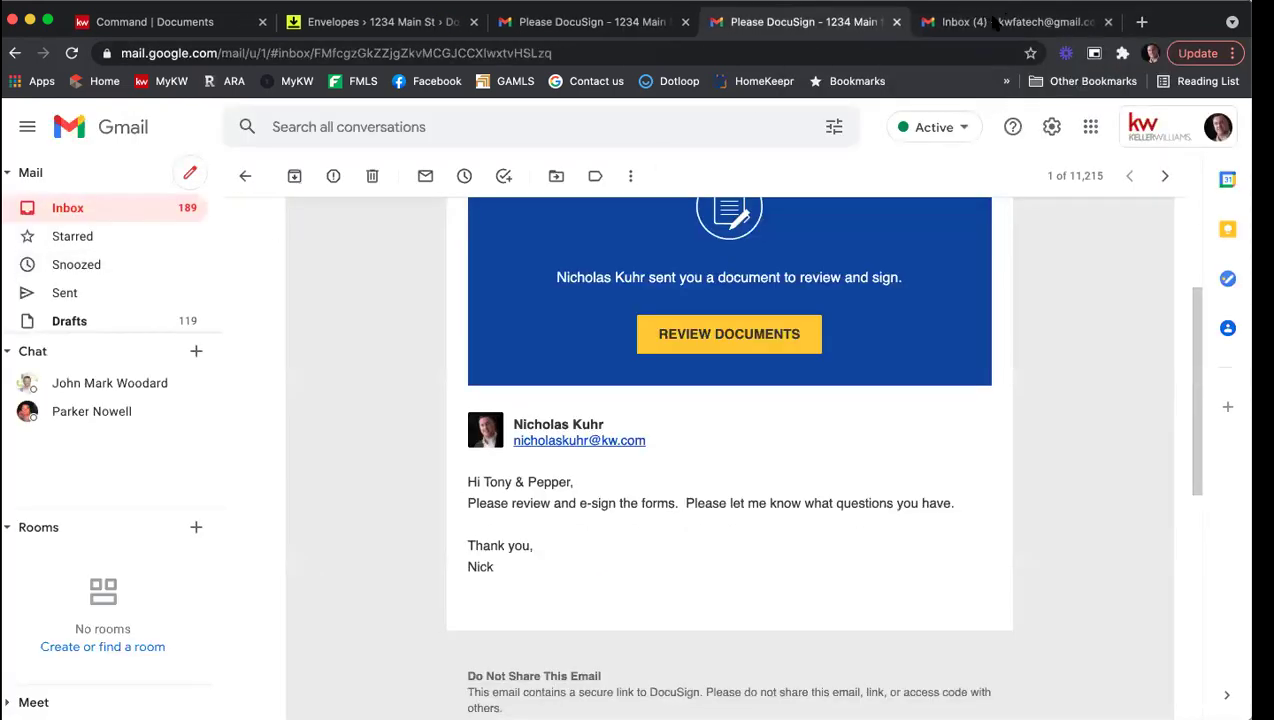
click(997, 22)
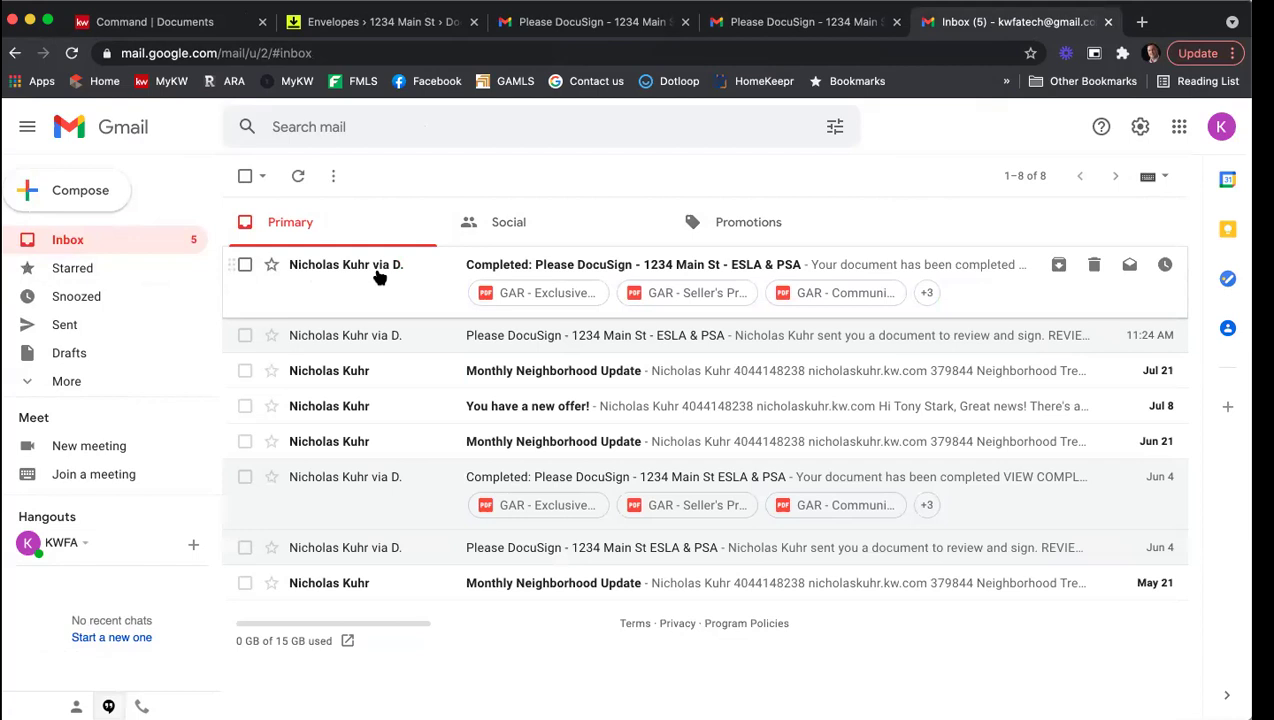
Step: Open the 'Completed: Please DocuSign - 1234 Main St - ESLA & PSA' email and scroll to its six attachments
click(611, 266)
scroll(923, 311, down, 5)
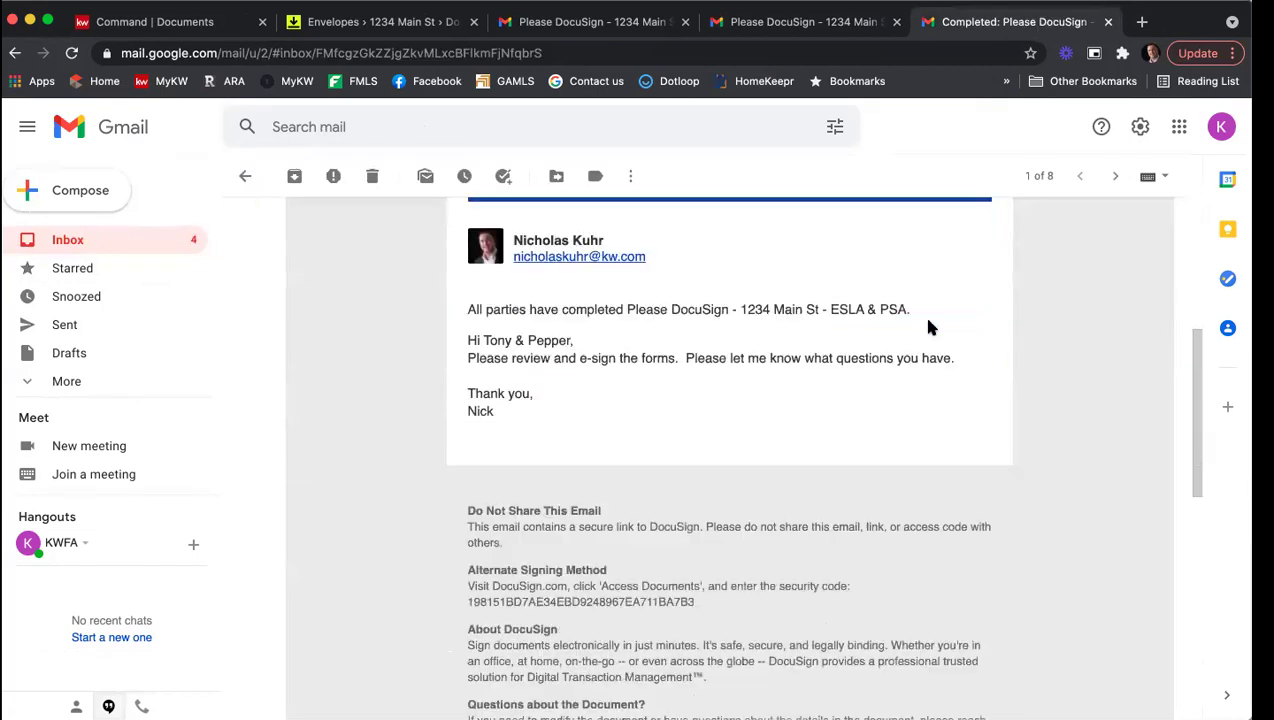
scroll(928, 324, down, 8)
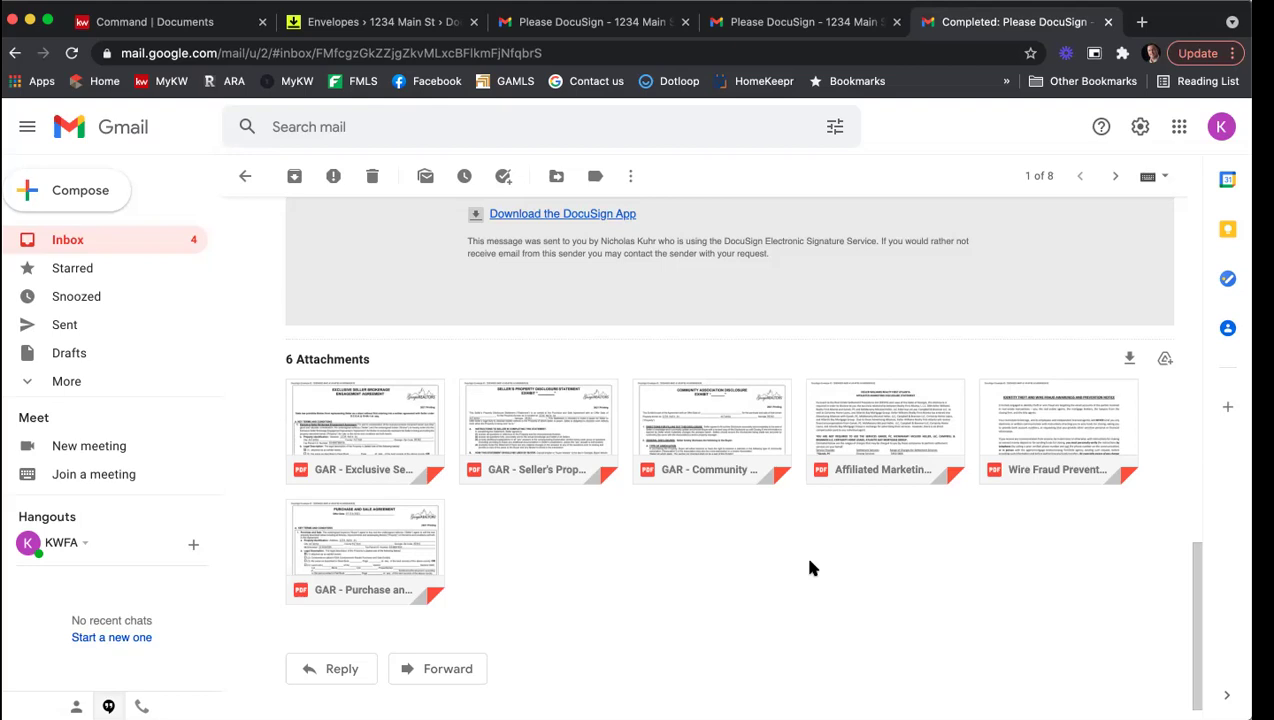
Step: Reload the room's Envelopes page and verify the ESLA & PSA envelope shows Completed for all three recipients
click(330, 28)
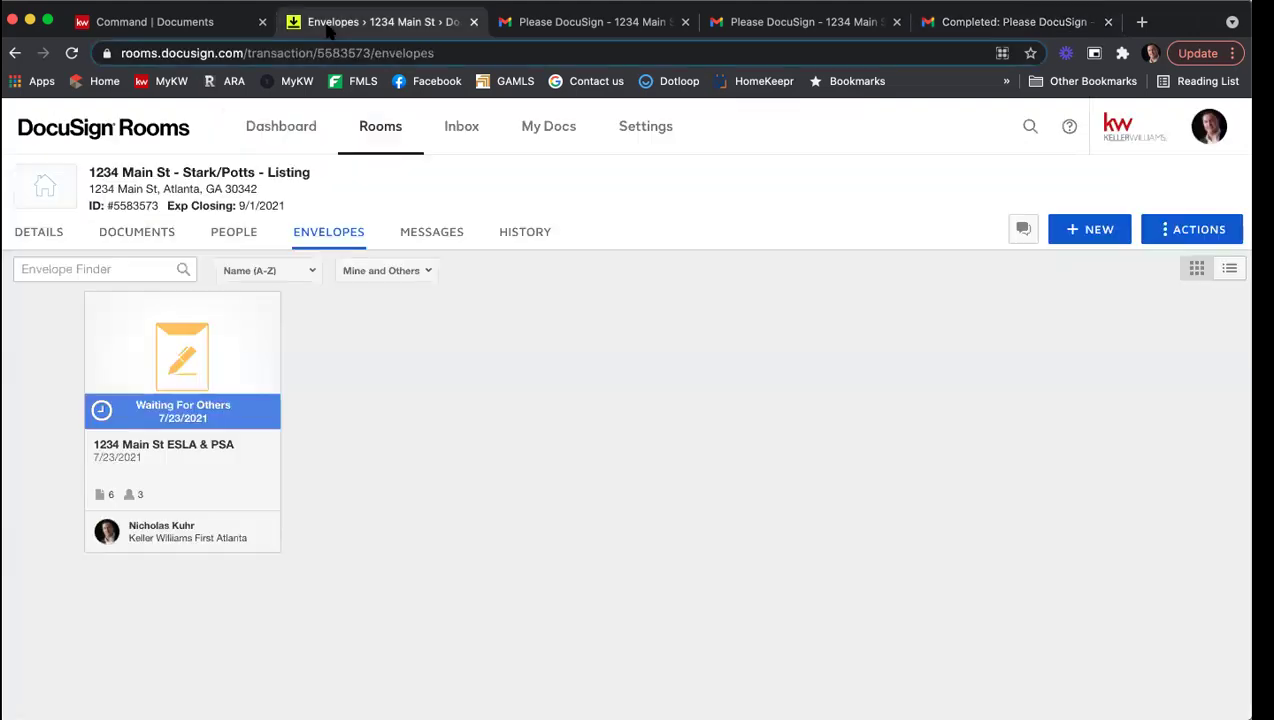
click(71, 53)
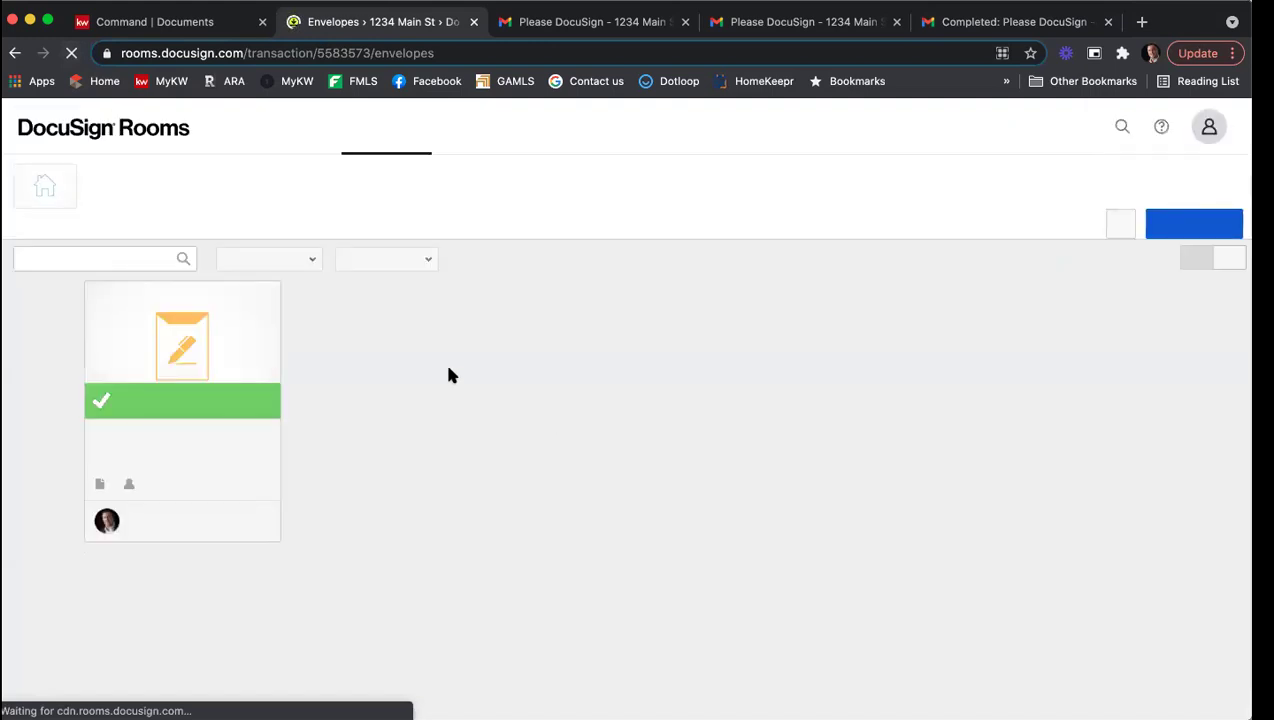
click(181, 383)
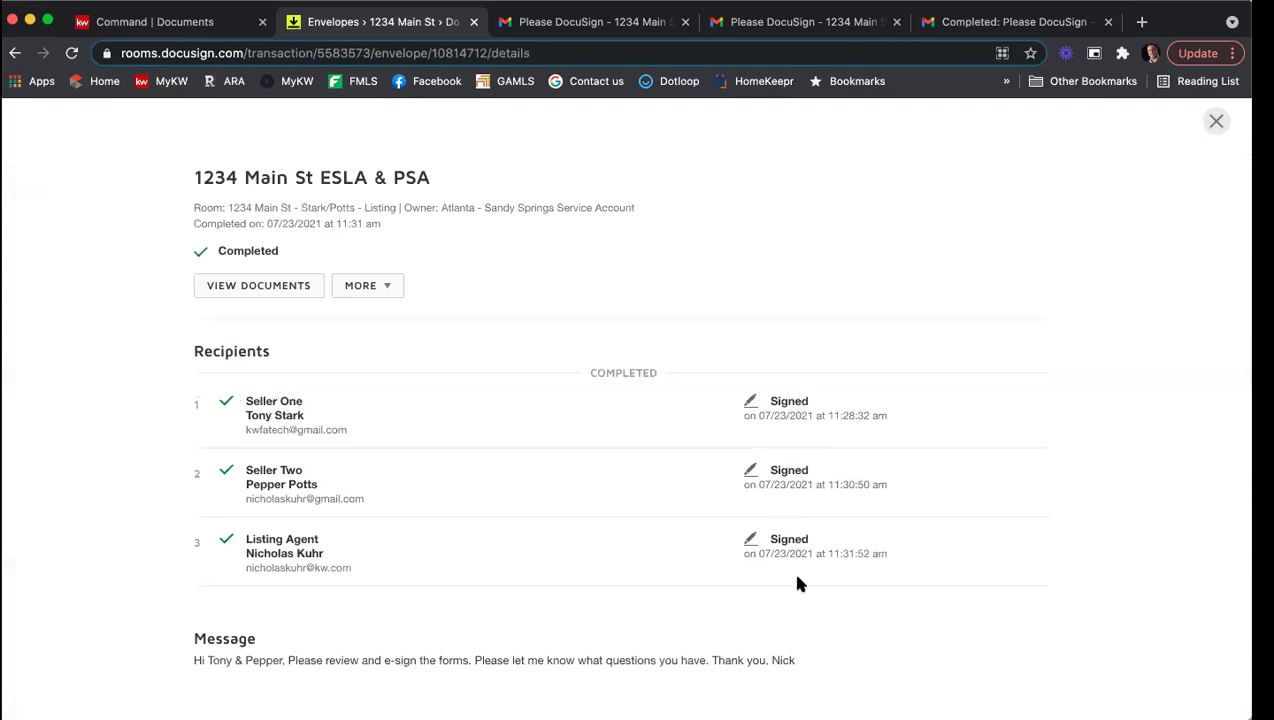
click(1216, 121)
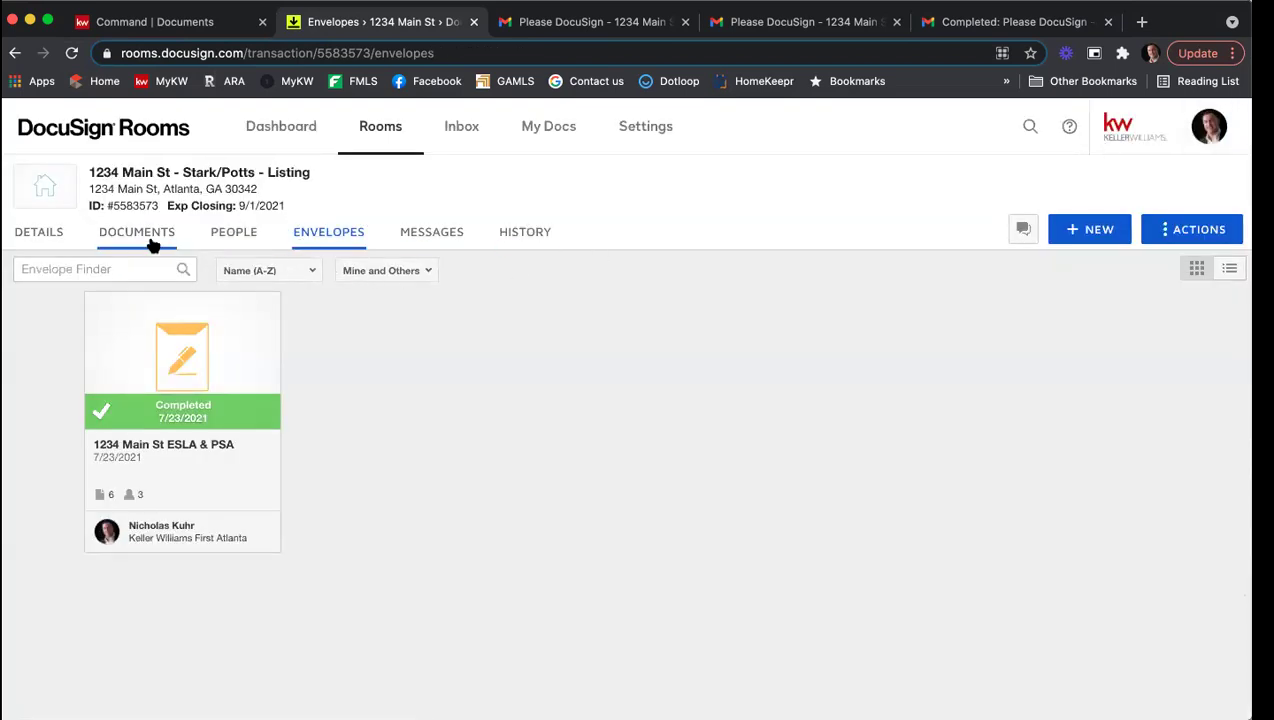
Step: Browse the eight Room Docs files and select the signed Affiliated Marketing Agreement
click(153, 245)
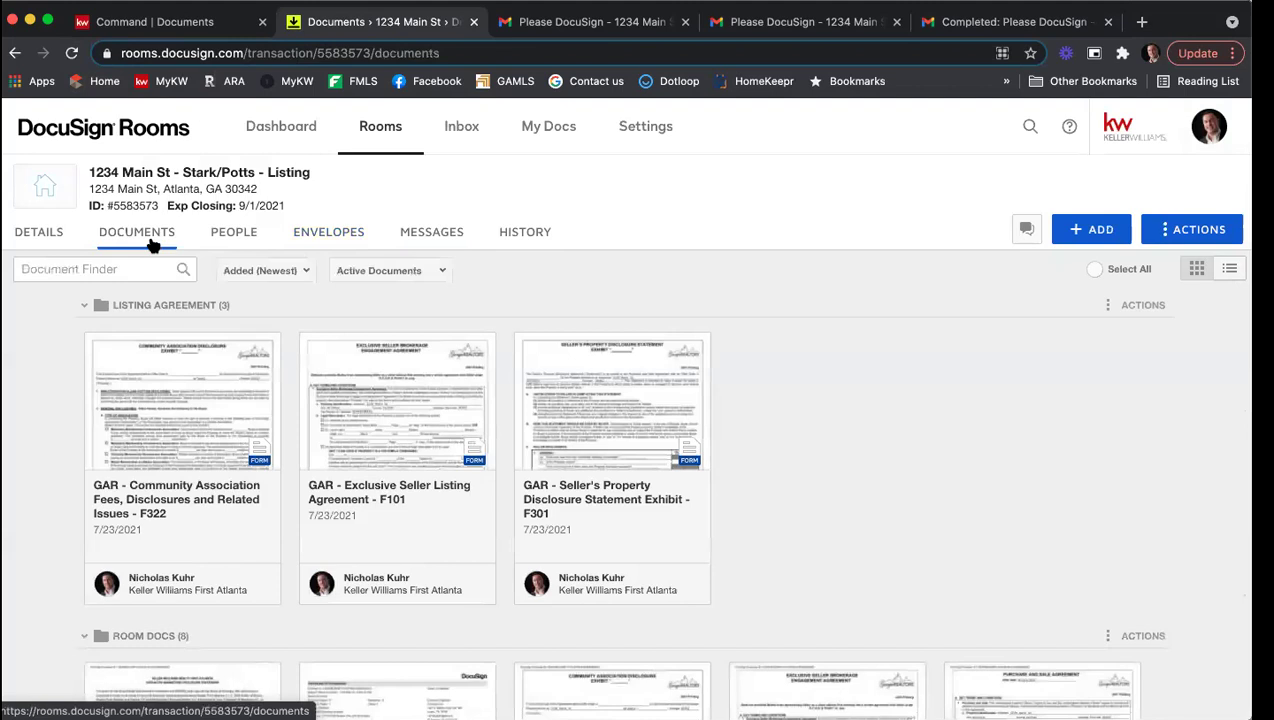
scroll(887, 330, down, 5)
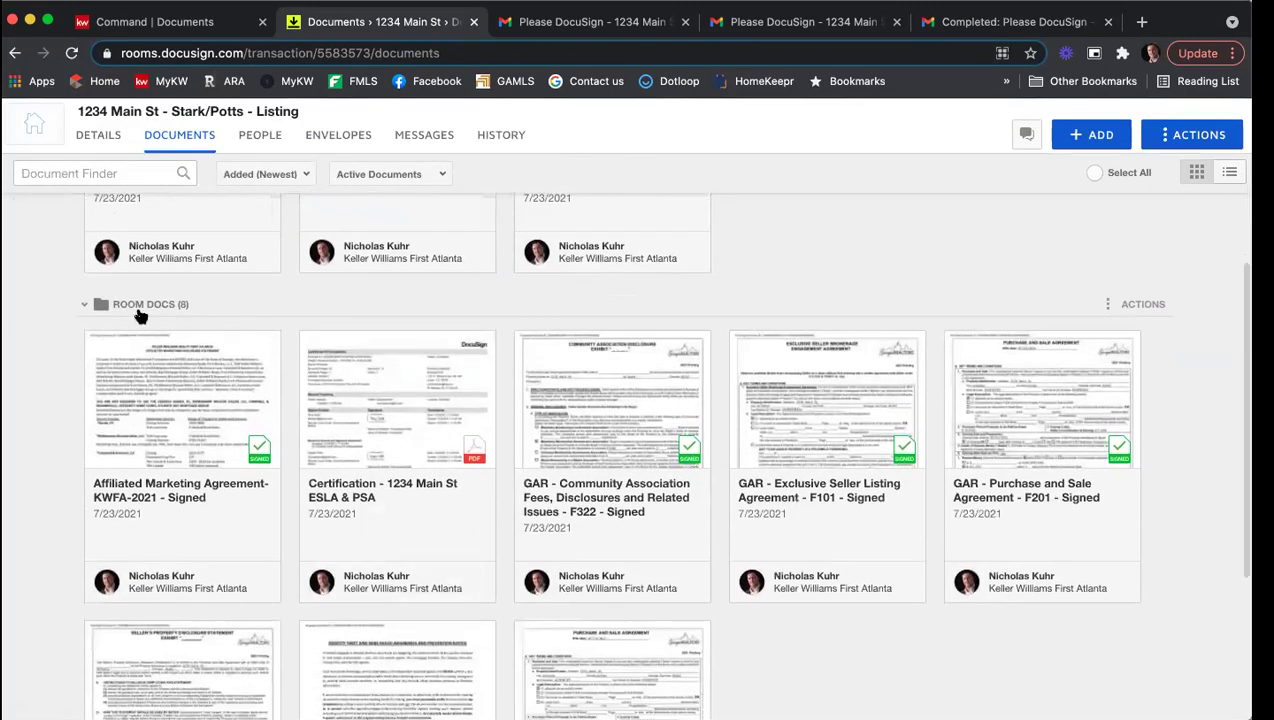
scroll(1004, 300, down, 1)
scroll(1004, 300, down, 1)
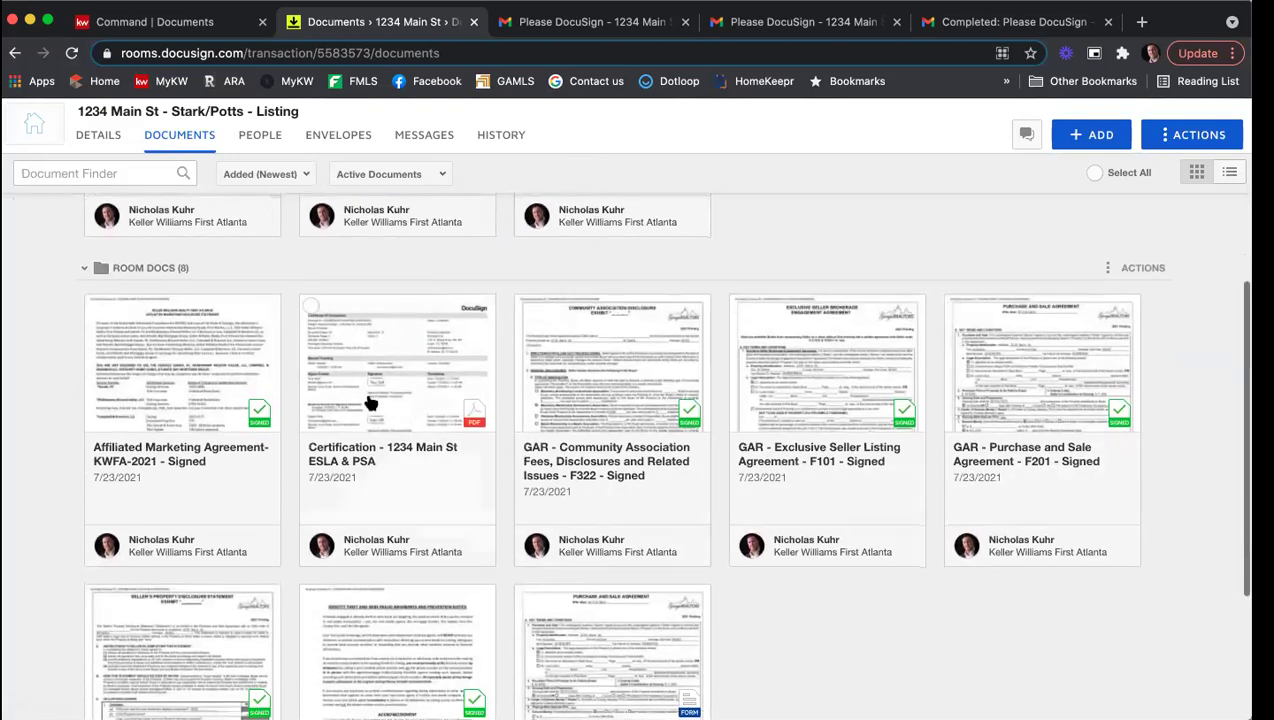
scroll(210, 383, down, 2)
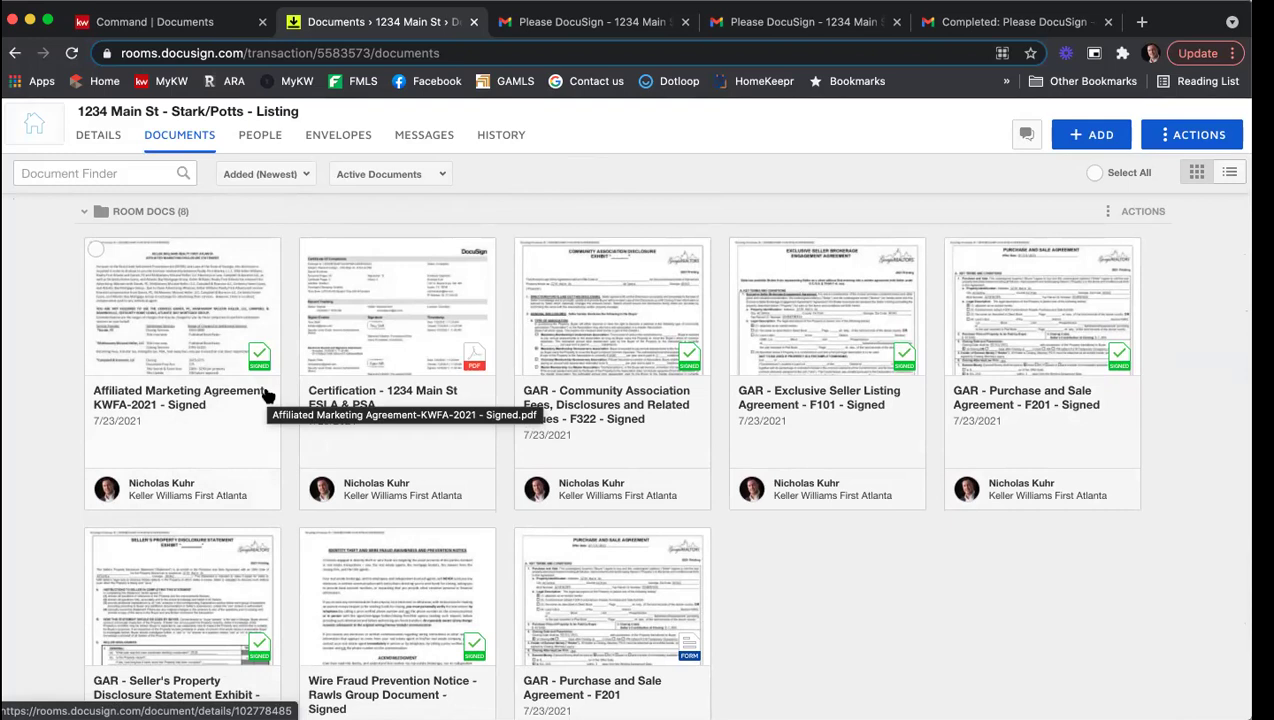
click(96, 248)
Step: Select the signed Community Association Fees, Exclusive Seller Listing Agreement, Seller's Property Disclosure and Wire Fraud Prevention documents
click(526, 250)
click(740, 248)
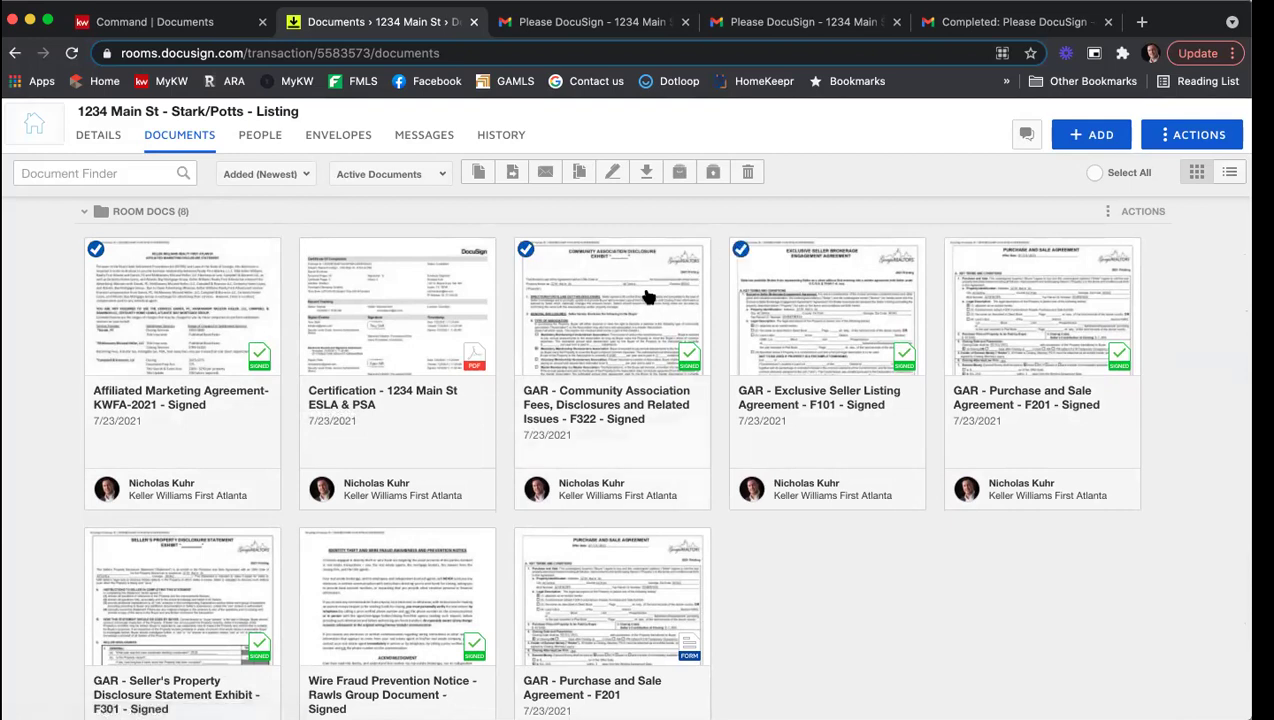
scroll(648, 297, down, 2)
click(96, 461)
click(310, 462)
scroll(577, 356, up, 4)
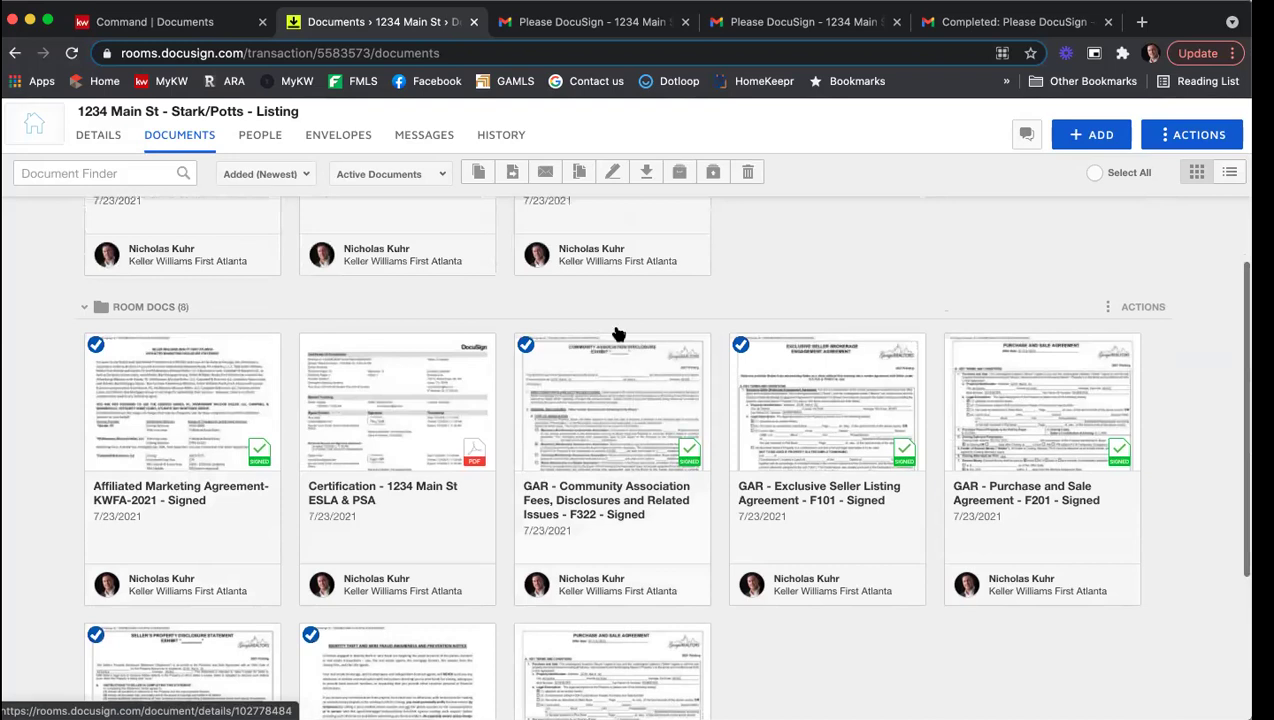
Step: Move the five selected documents into the current room's Listing Agreement folder
click(514, 172)
click(555, 290)
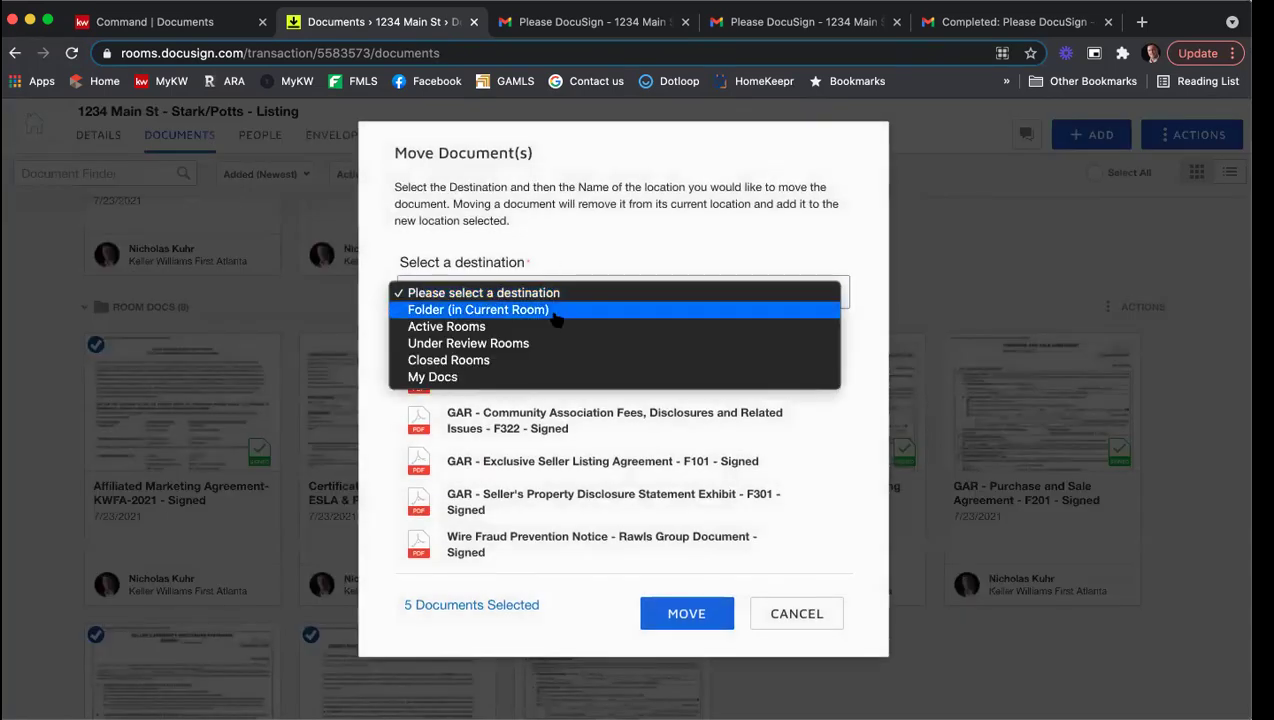
click(555, 310)
click(538, 388)
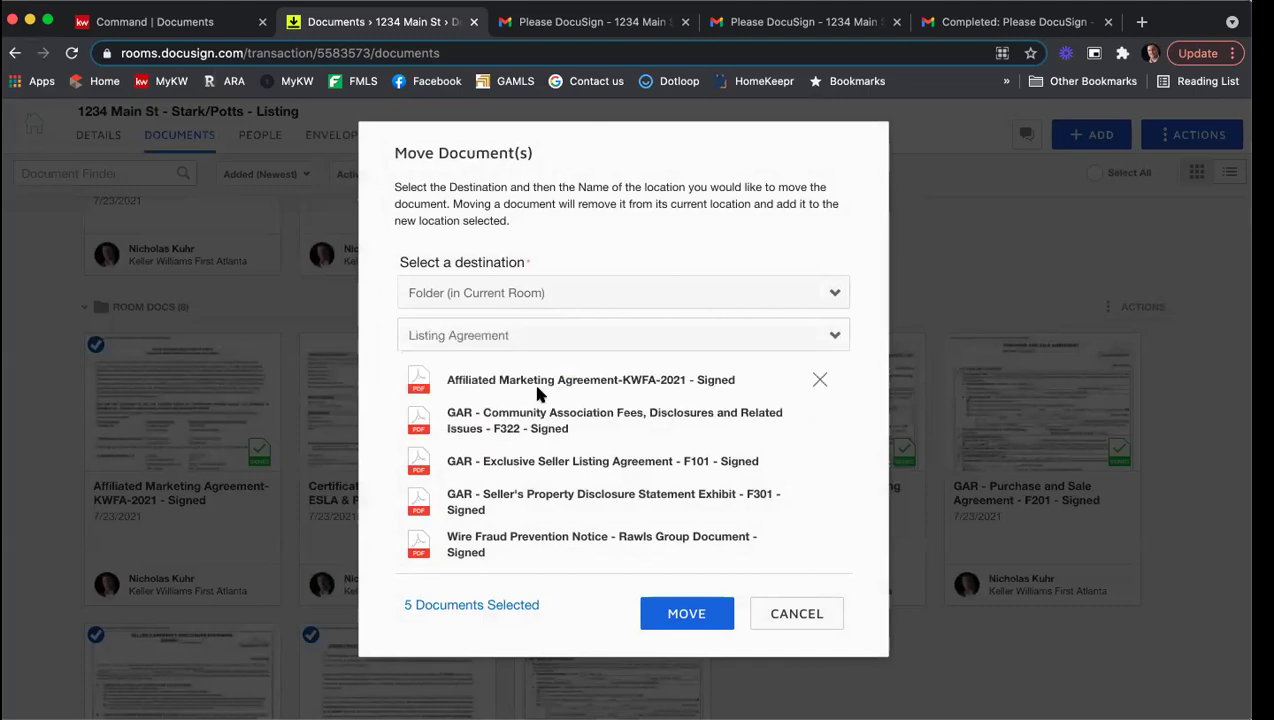
click(686, 613)
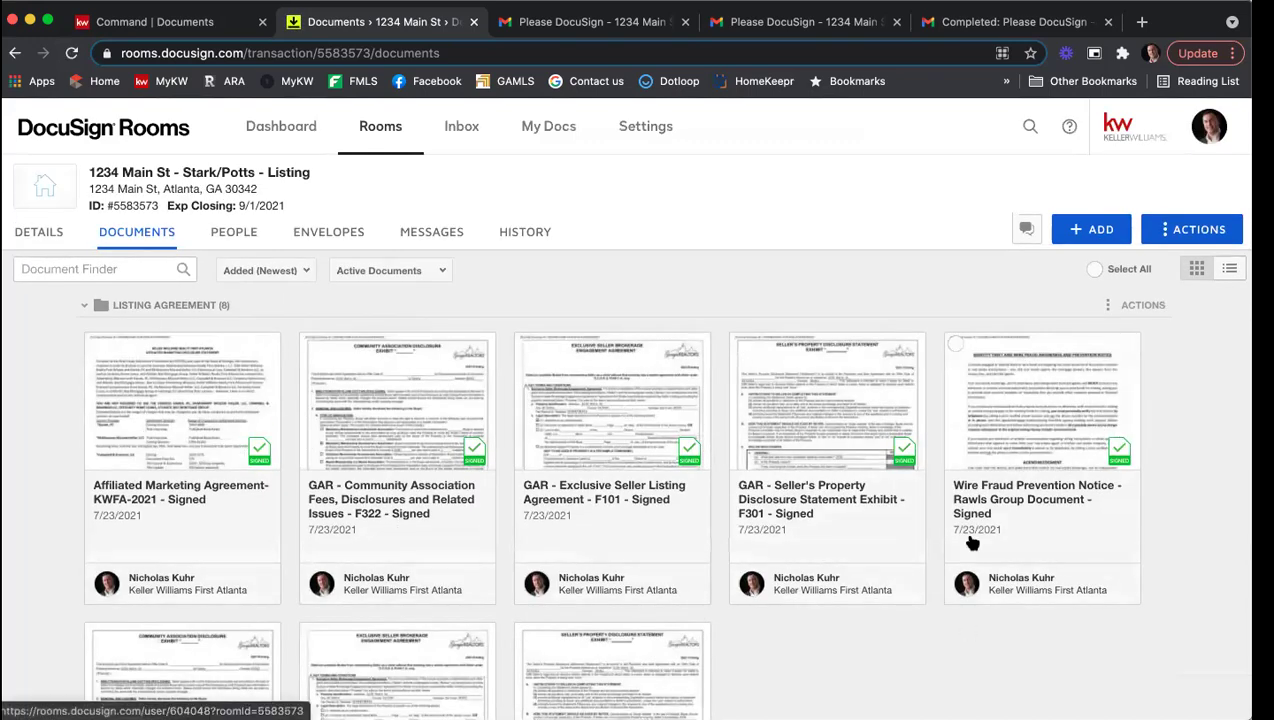
Step: Review the Listing Agreement folder's eight documents, leaving sort order unchanged, then go to the KW Command Documents checklist
scroll(748, 380, down, 5)
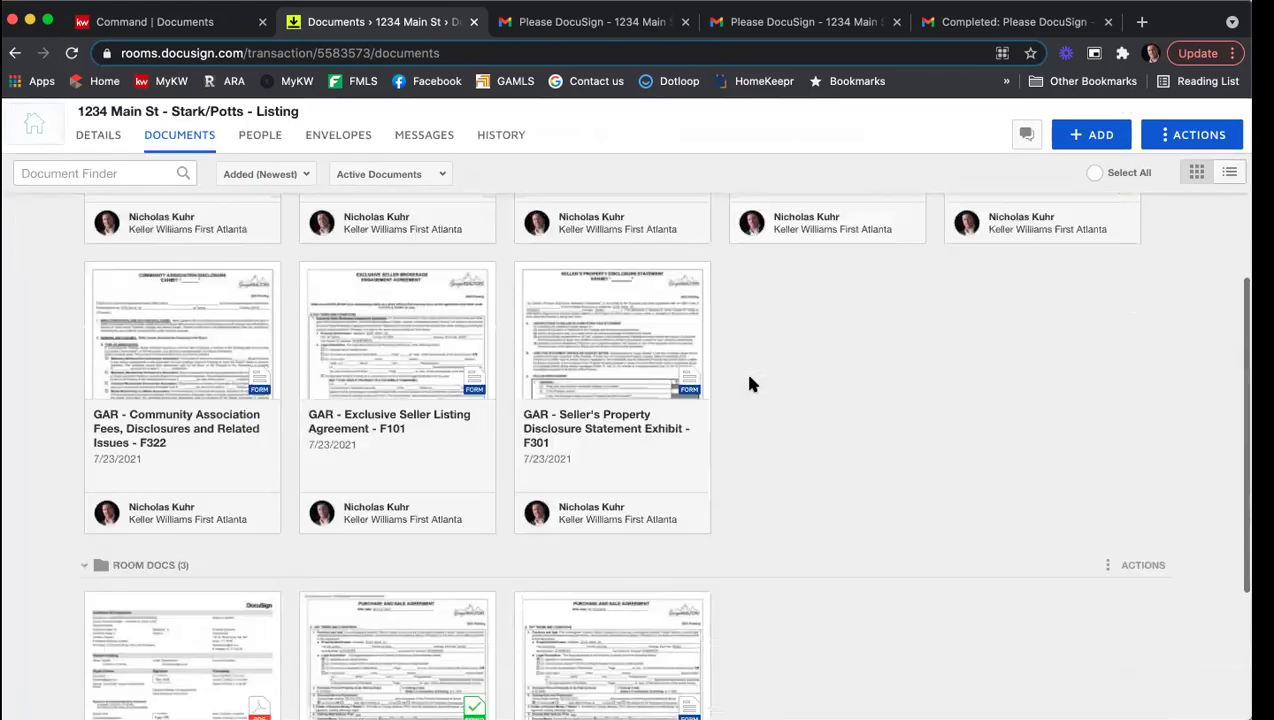
scroll(760, 390, down, 3)
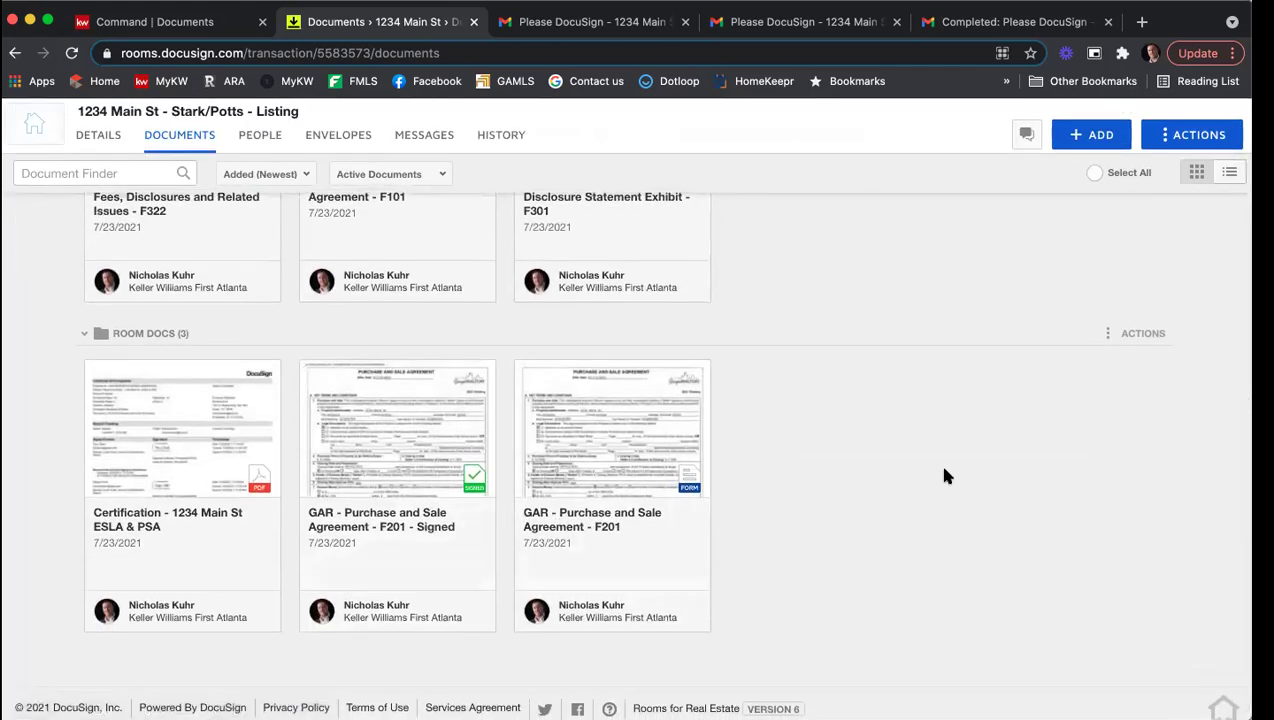
scroll(945, 475, up, 8)
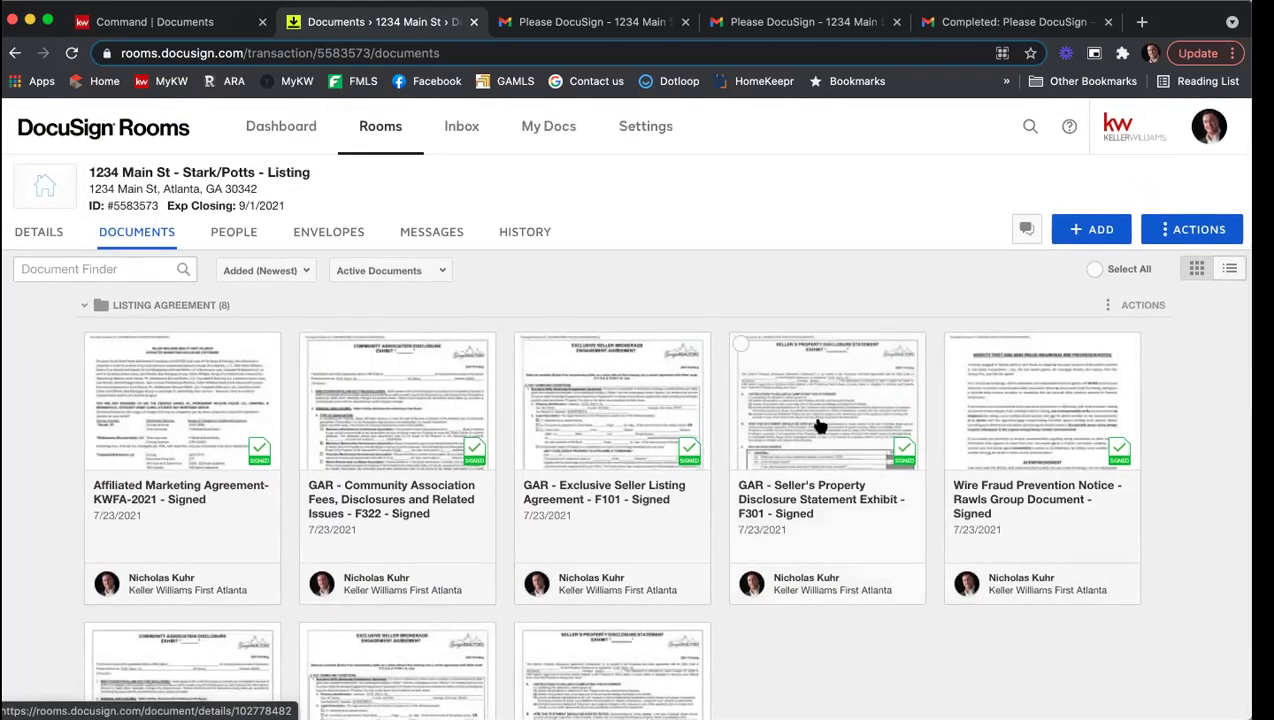
click(295, 275)
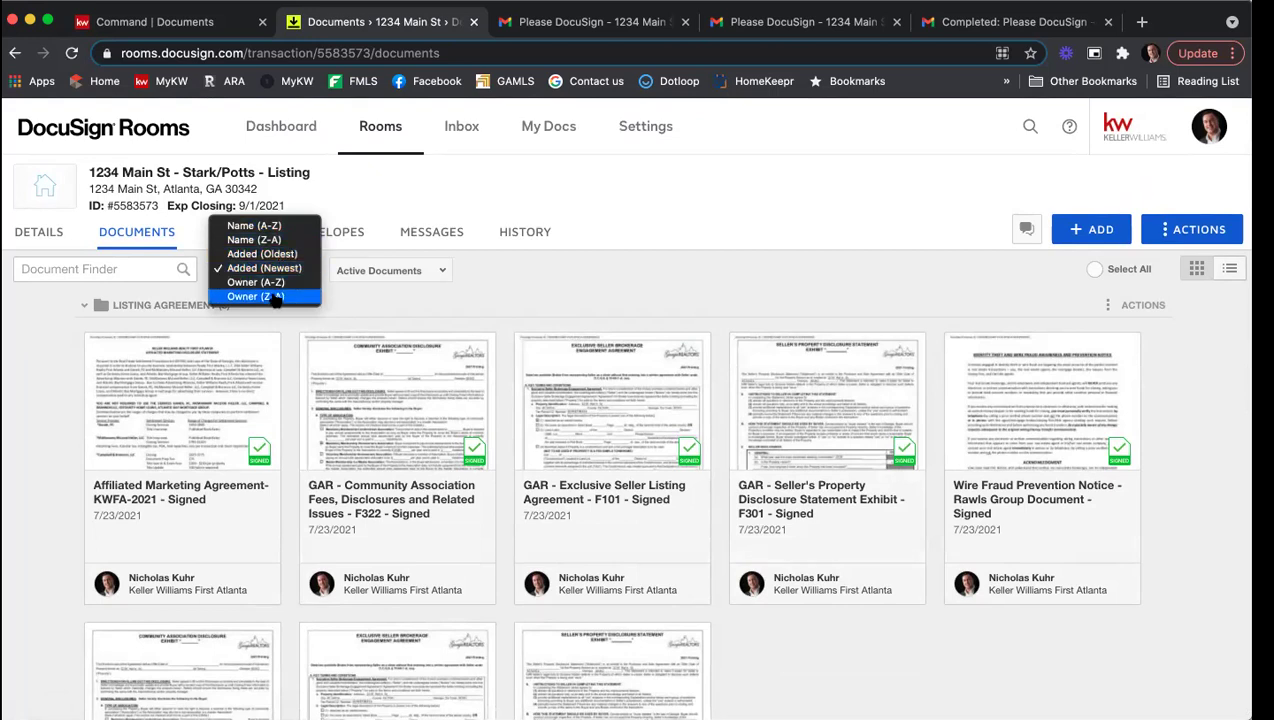
click(598, 312)
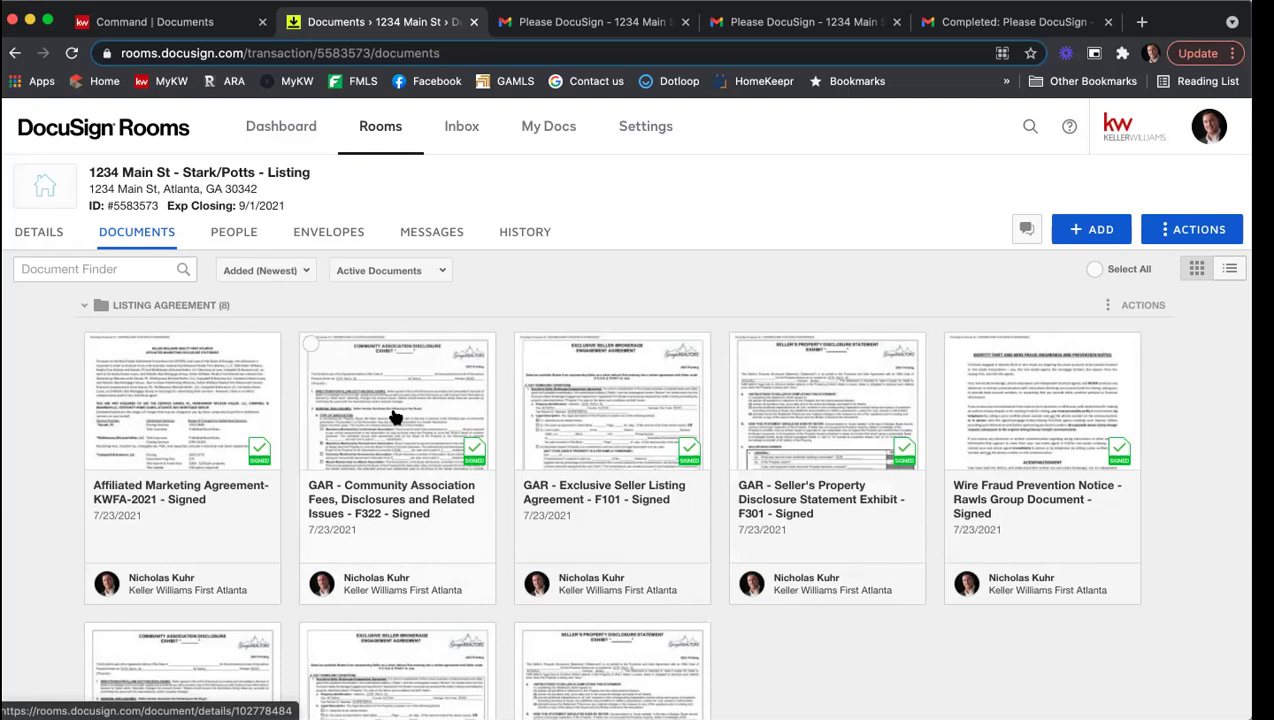
click(108, 28)
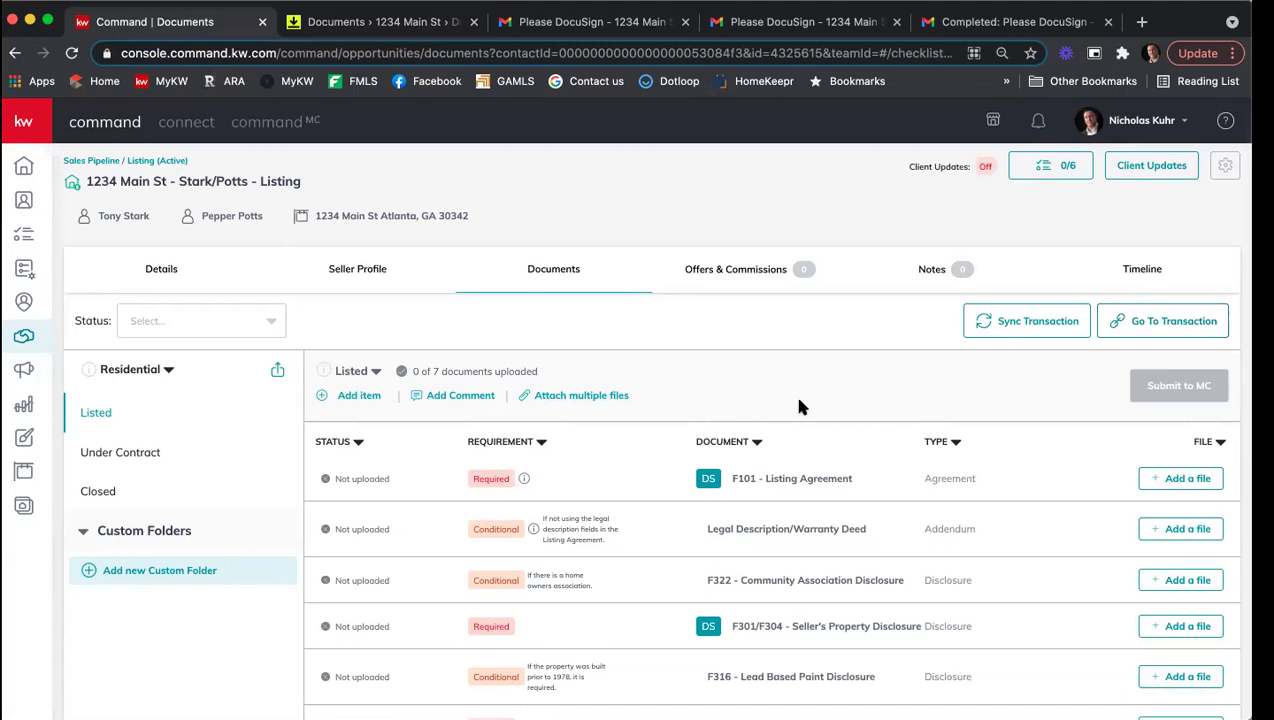
Step: Attach the signed Seller's Property Disclosure Statement from DocuSign to F101 - Listing Agreement
scroll(795, 410, down, 1)
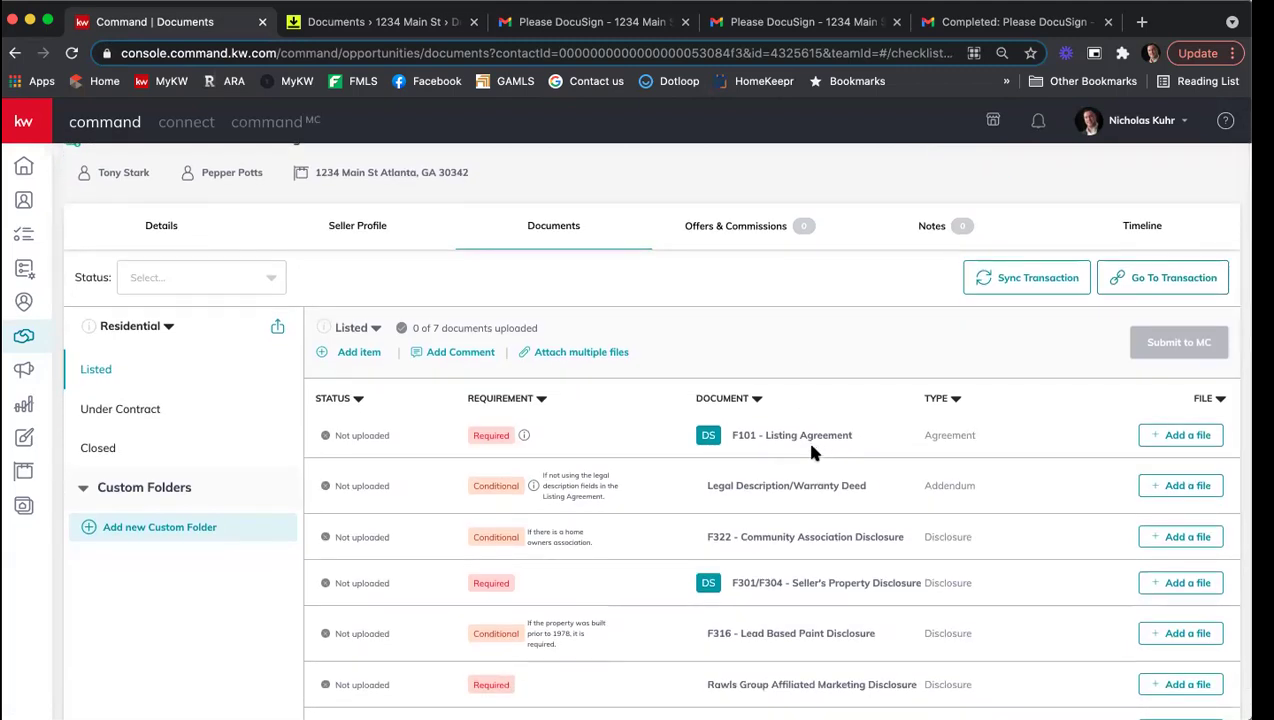
click(1190, 437)
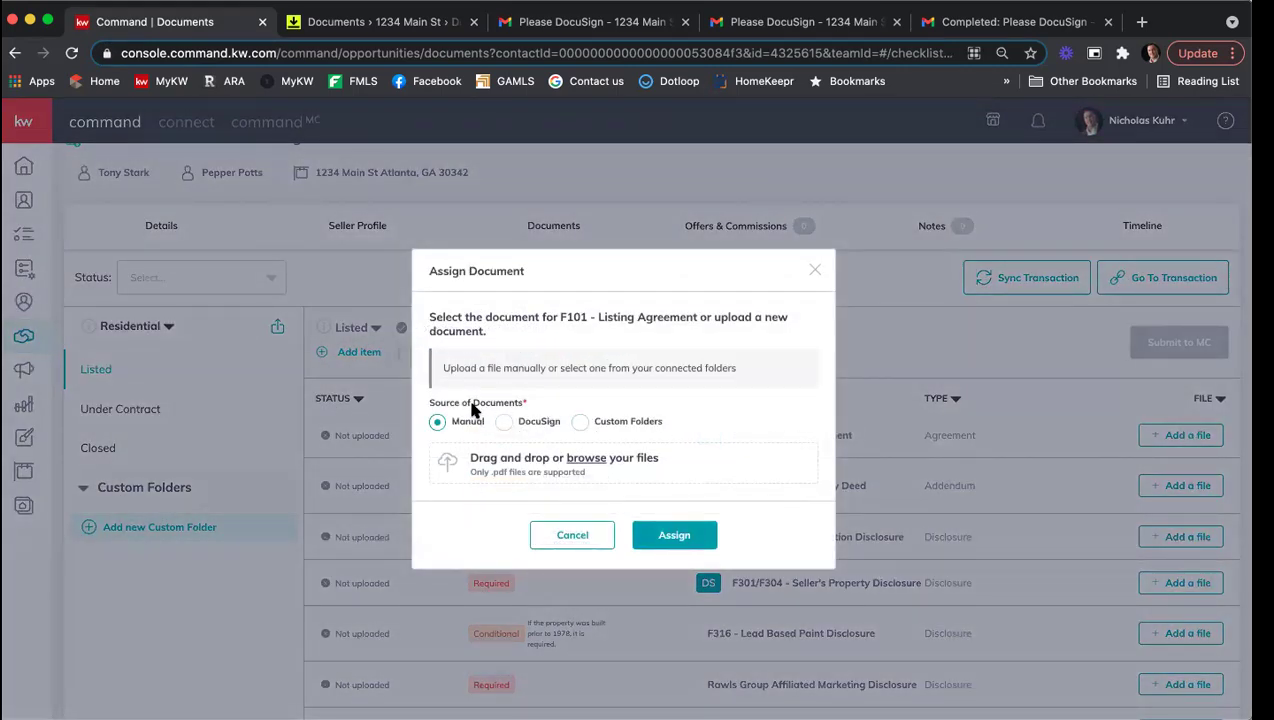
click(504, 421)
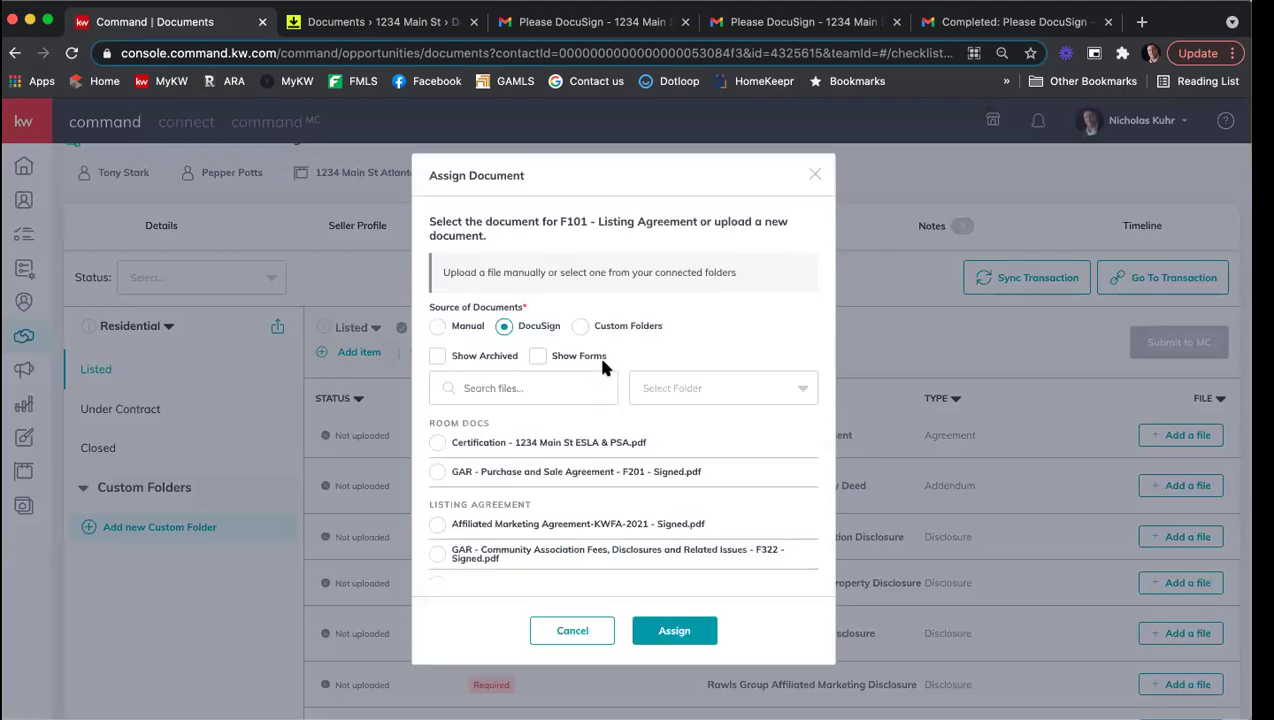
scroll(705, 310, down, 1)
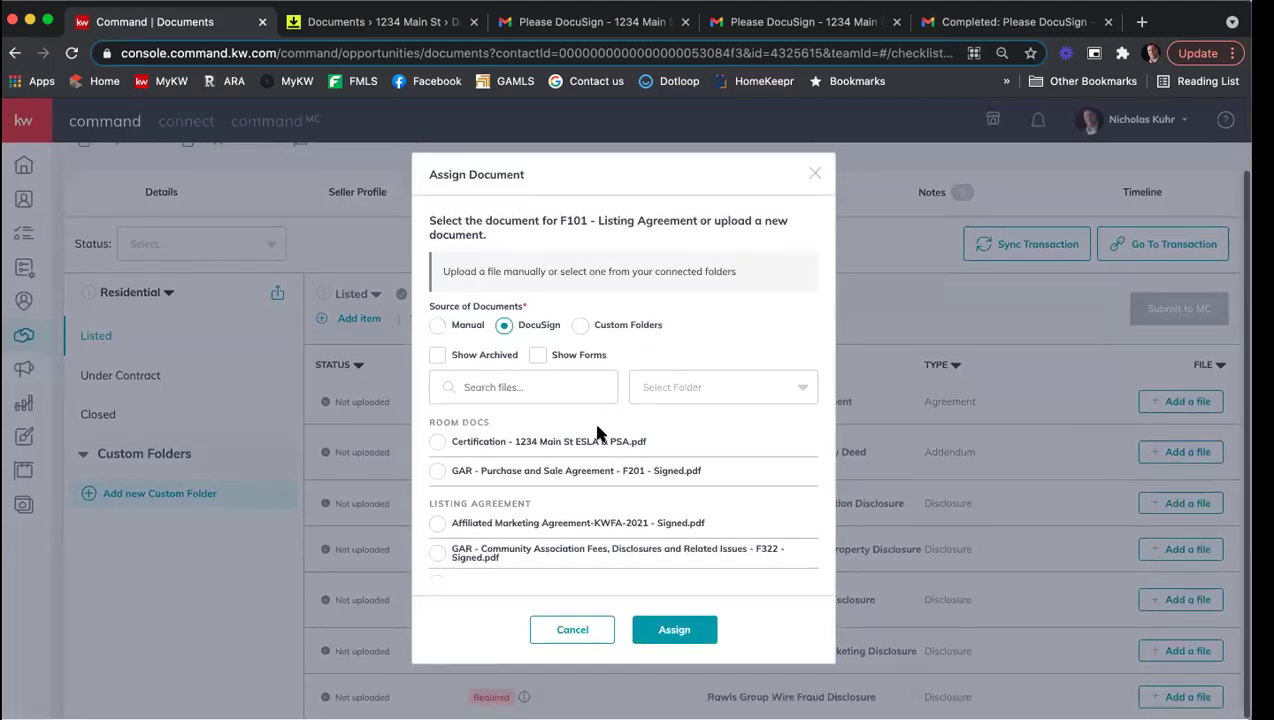
scroll(592, 449, down, 2)
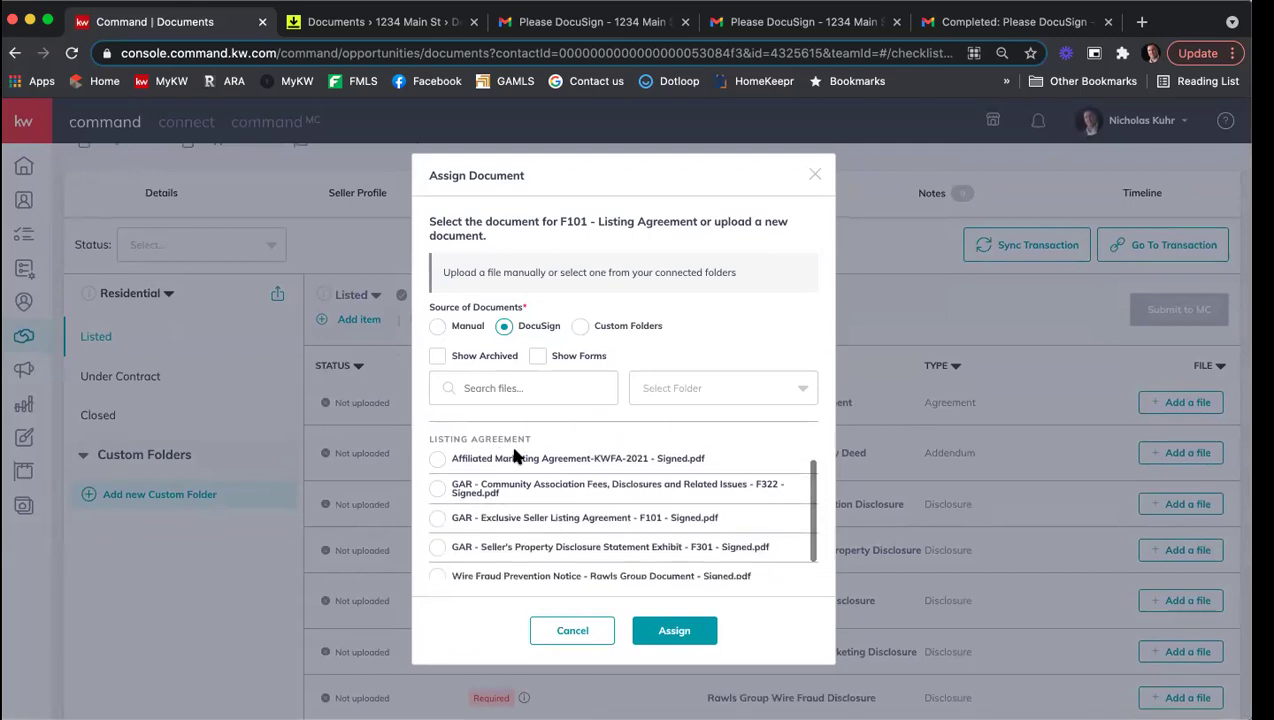
scroll(530, 461, down, 1)
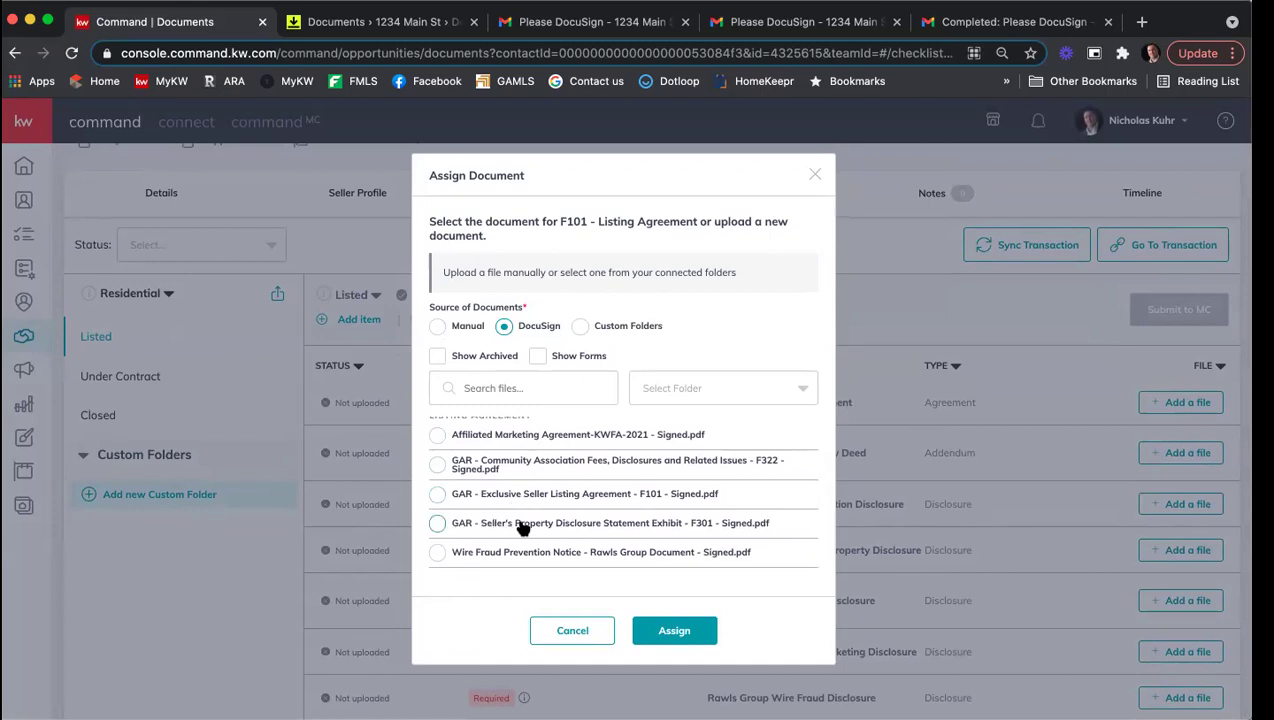
click(437, 525)
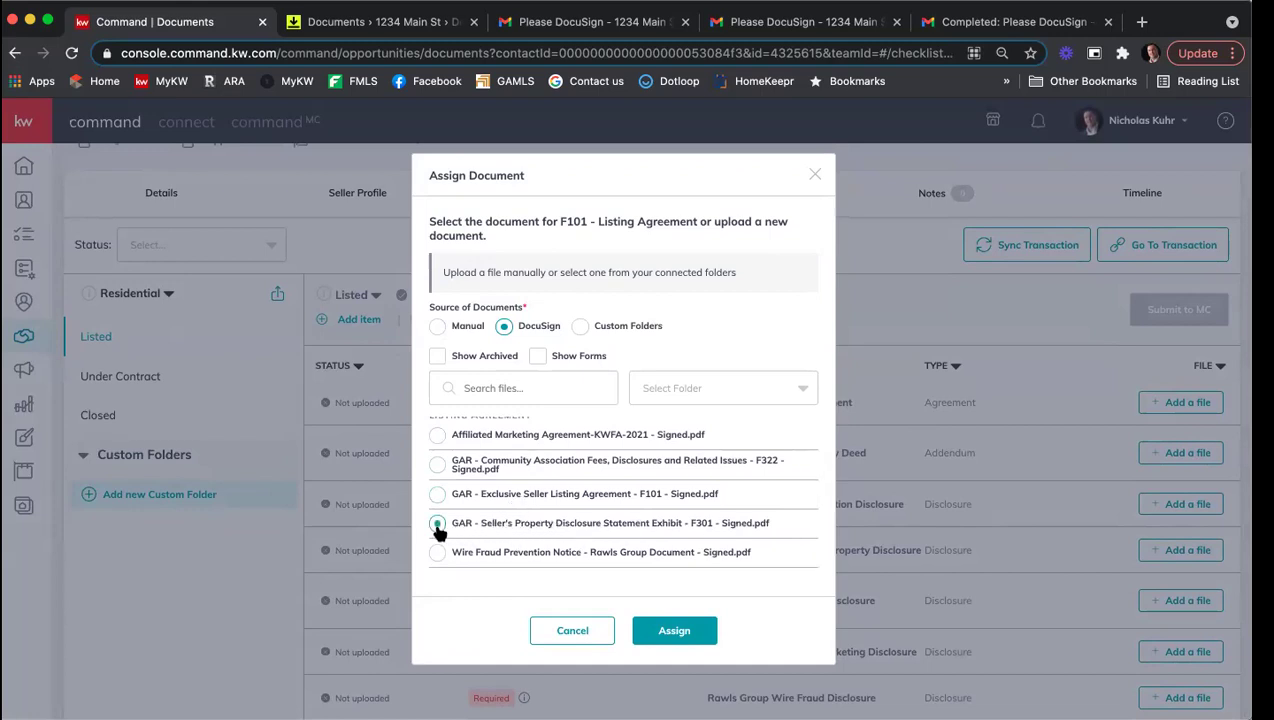
click(699, 631)
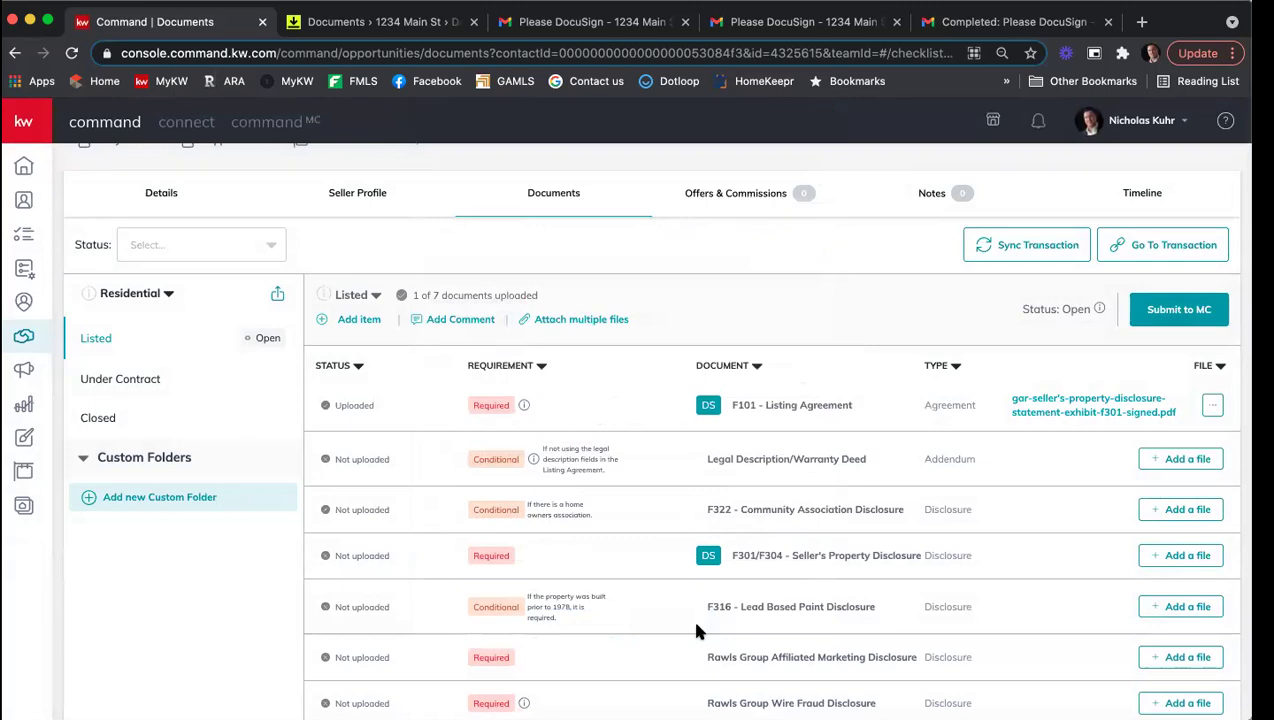
Step: Start adding a DocuSign file to F322 - Community Association Disclosure, then cancel the assignment
click(1185, 510)
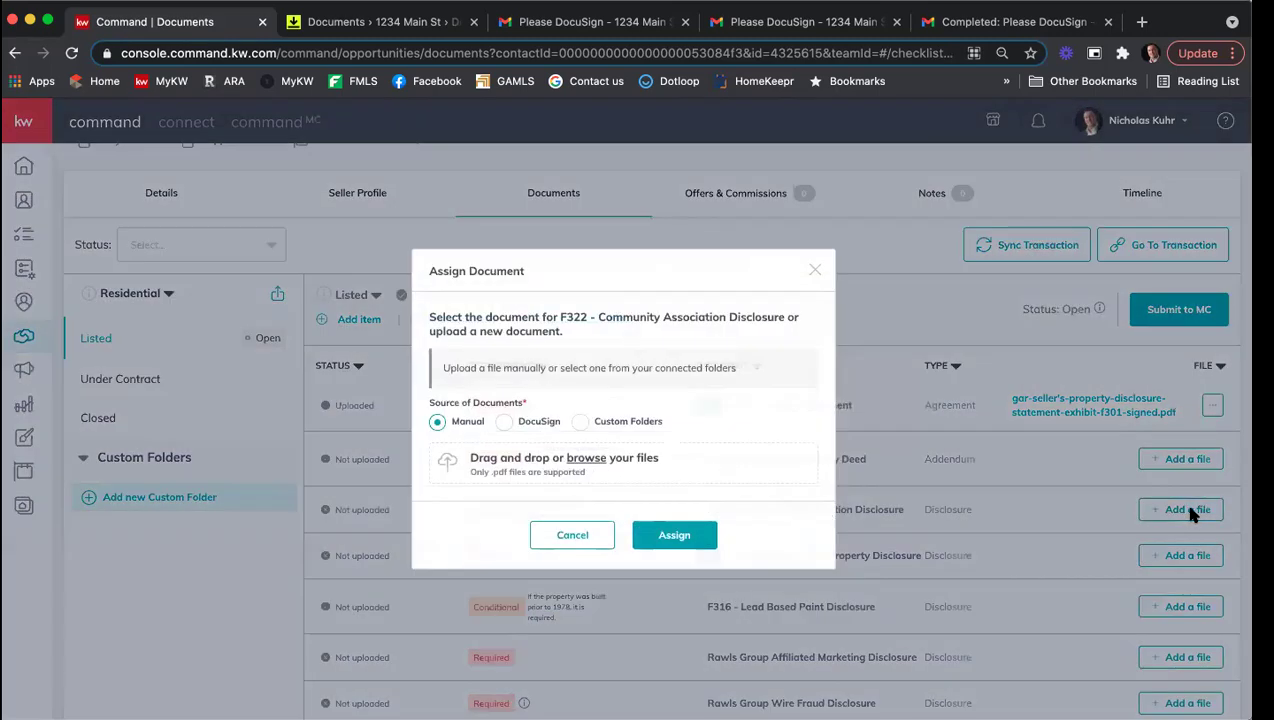
click(524, 424)
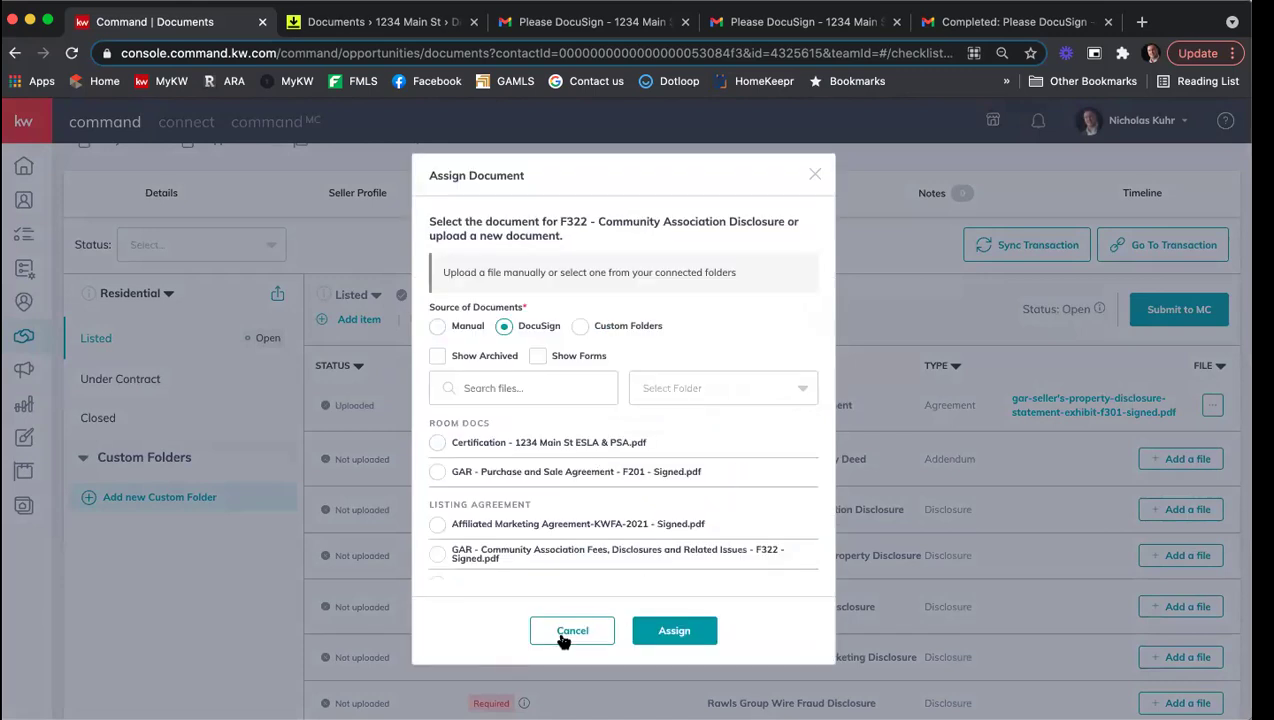
click(562, 632)
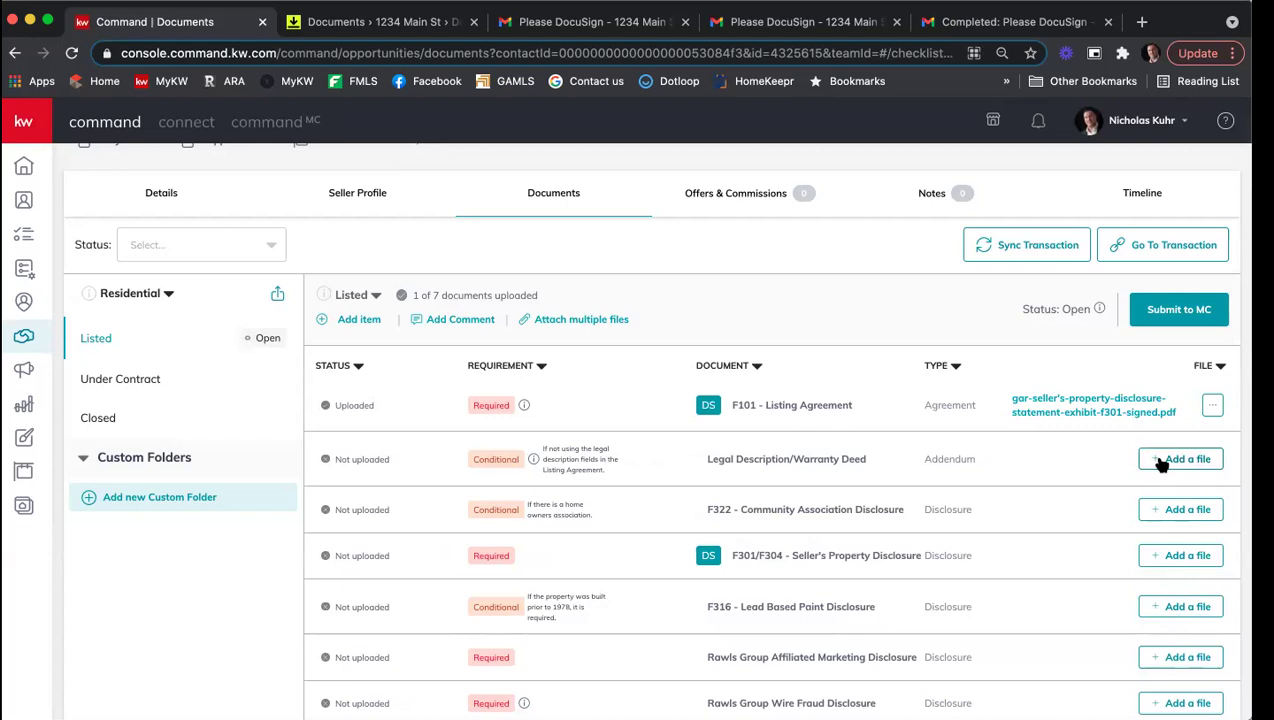
Step: Start a multi-file attach from DocuSign and assign the Community Association Fees file to F322
click(567, 319)
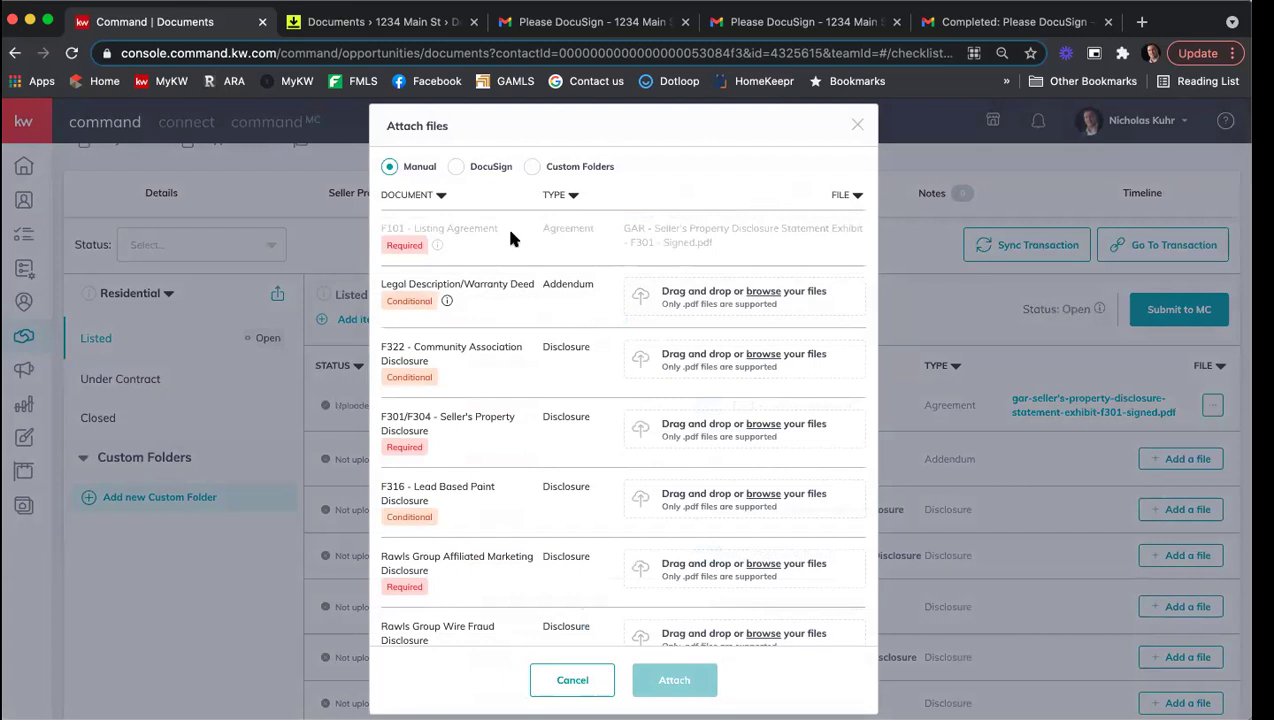
click(455, 168)
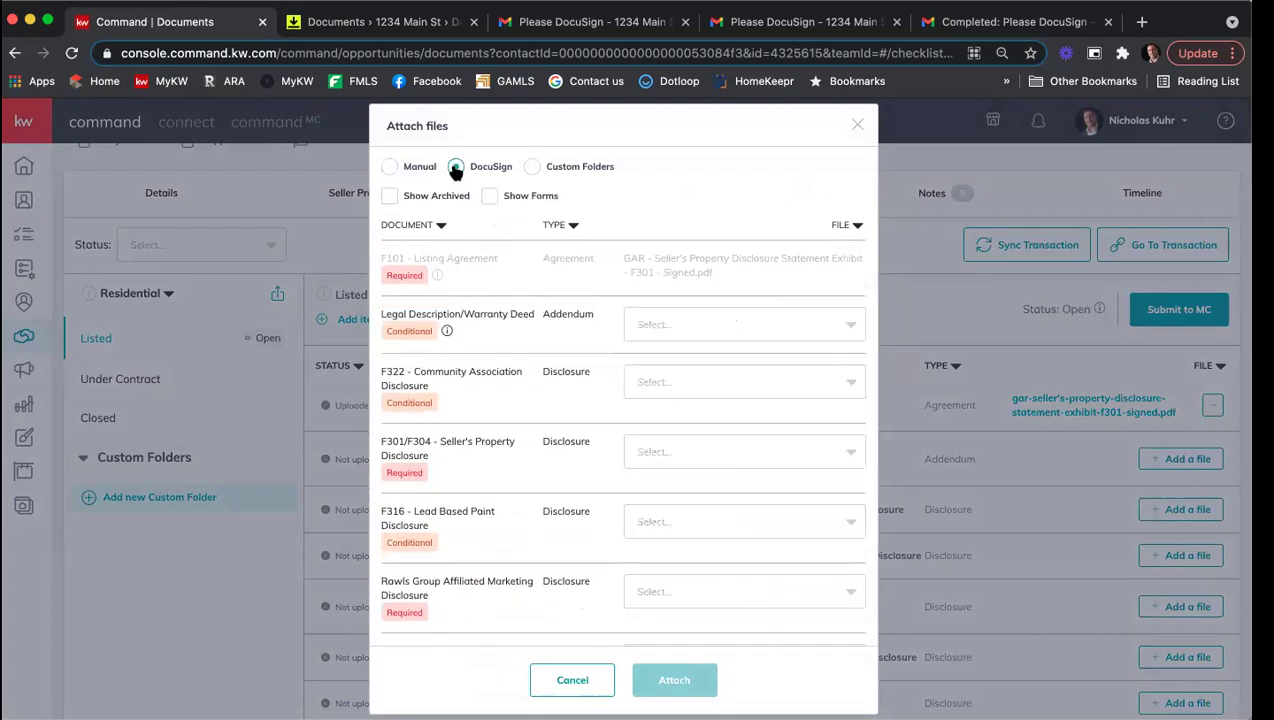
click(691, 370)
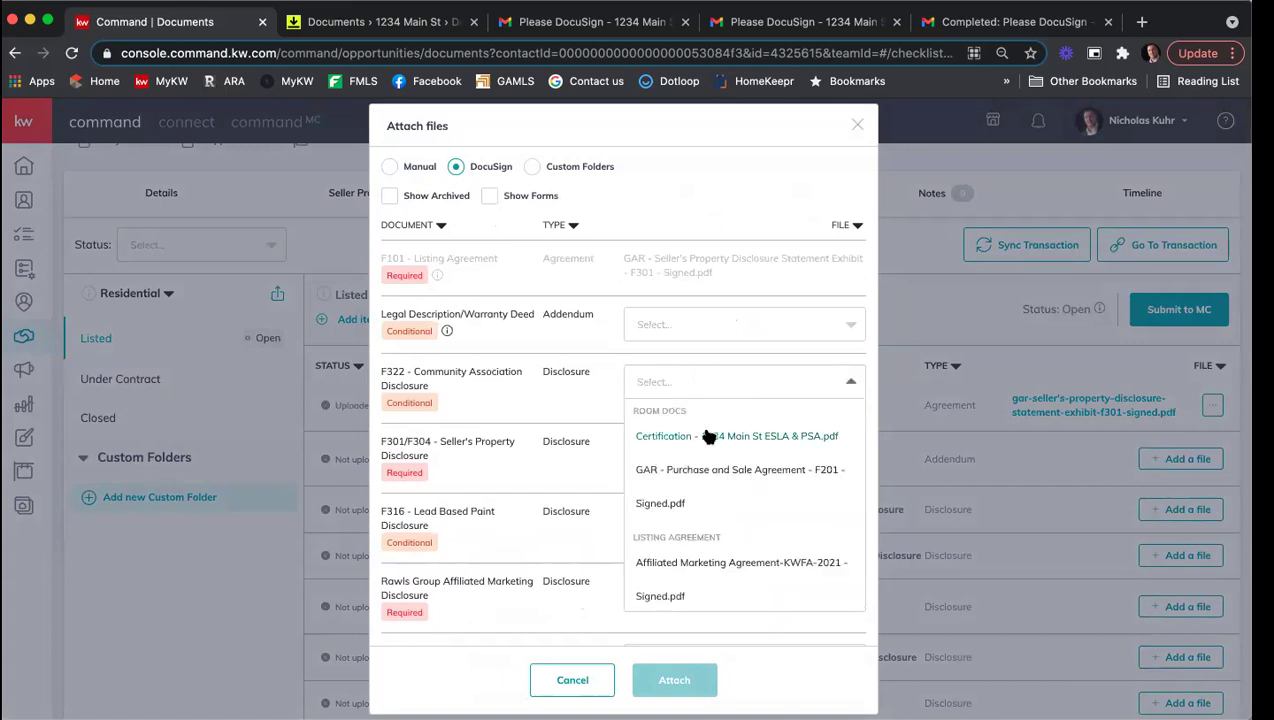
scroll(700, 533, down, 2)
scroll(716, 533, down, 1)
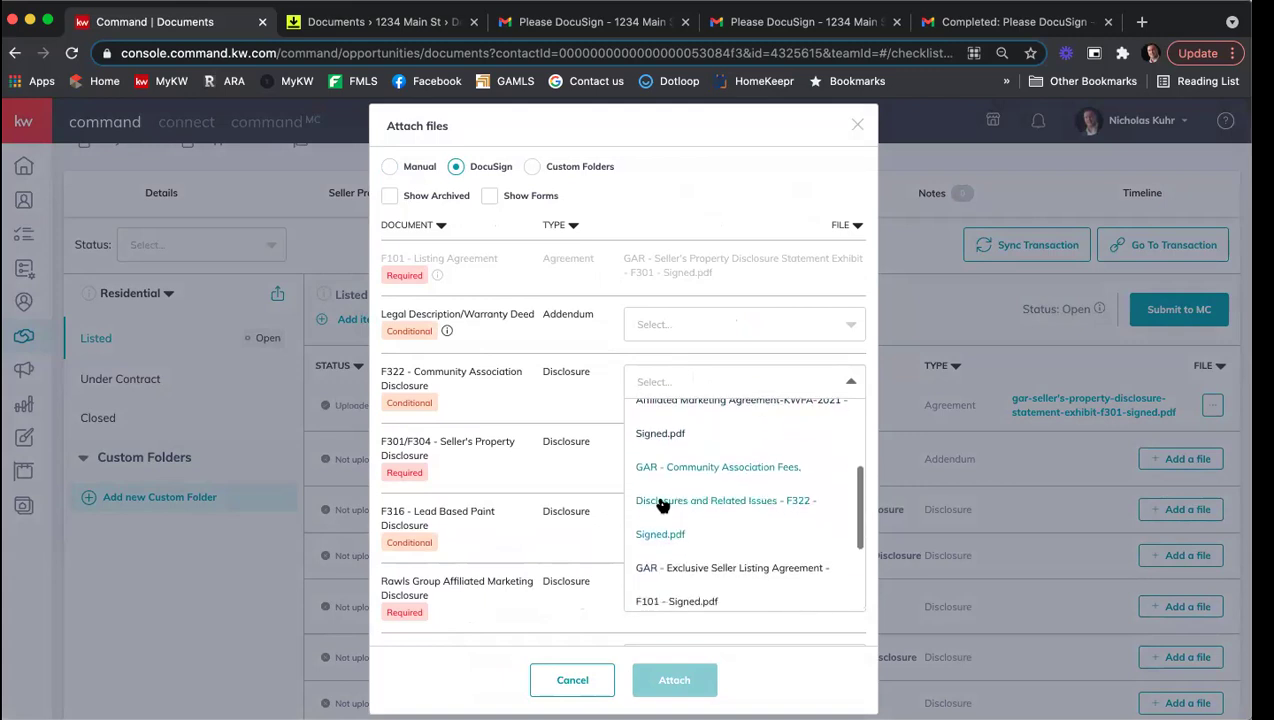
click(660, 505)
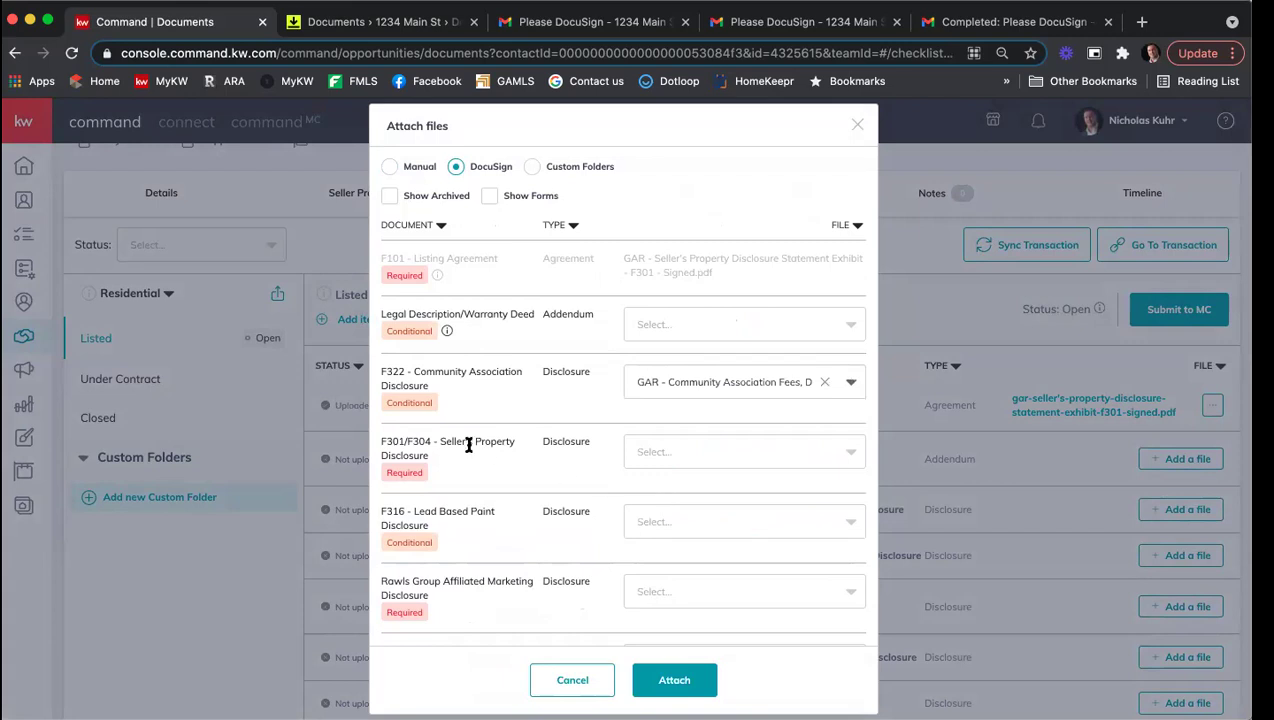
Step: Assign the Seller's Property Disclosure Statement file to the F301/F304 item
click(705, 447)
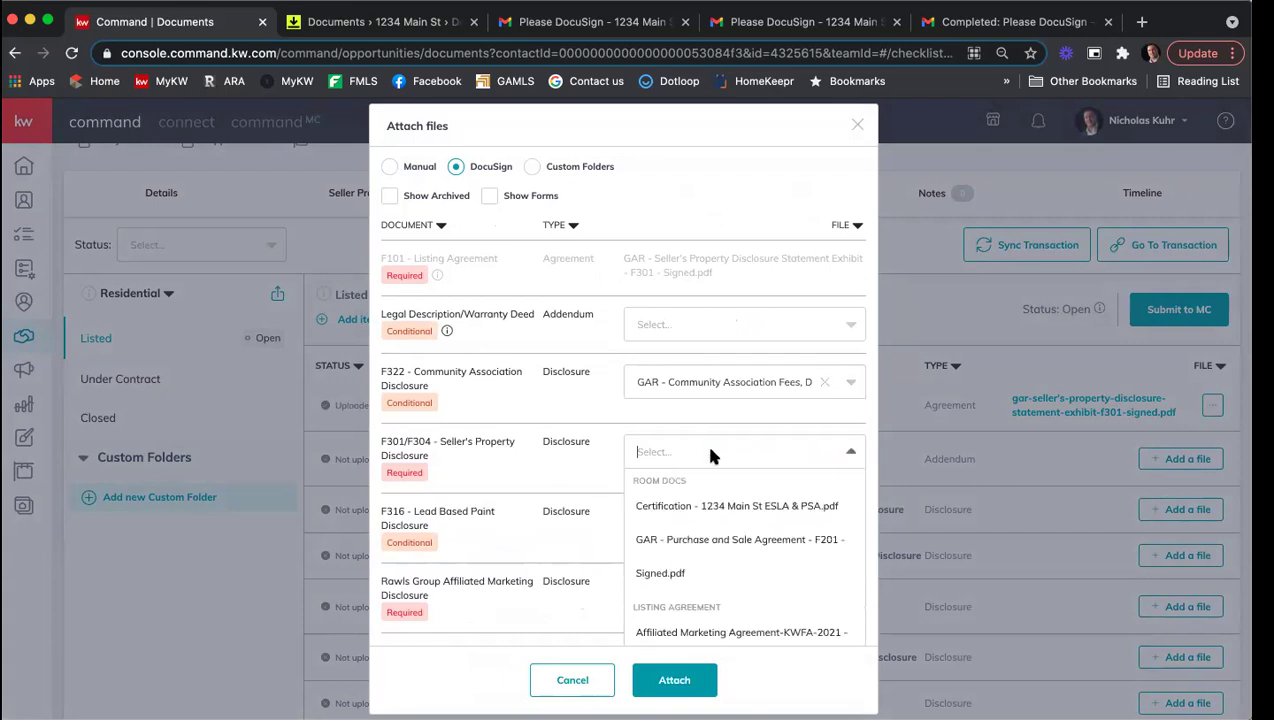
scroll(778, 534, down, 1)
scroll(778, 534, down, 3)
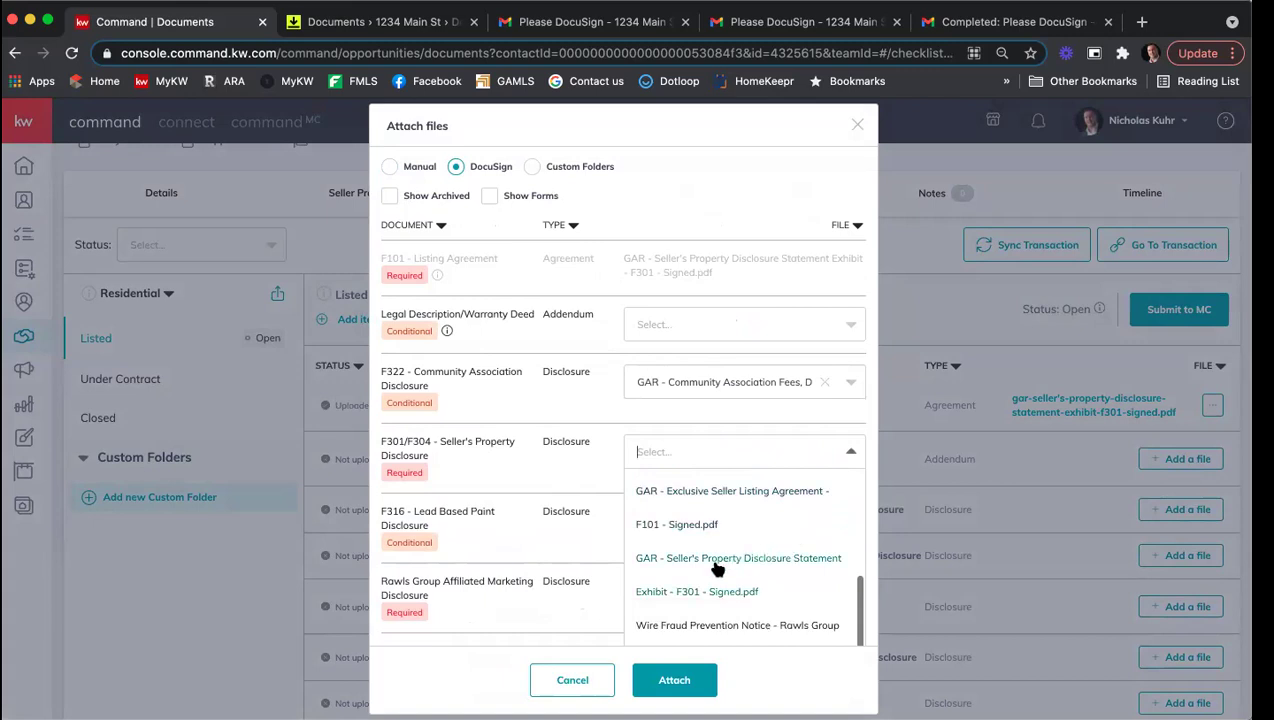
click(715, 560)
scroll(566, 481, down, 2)
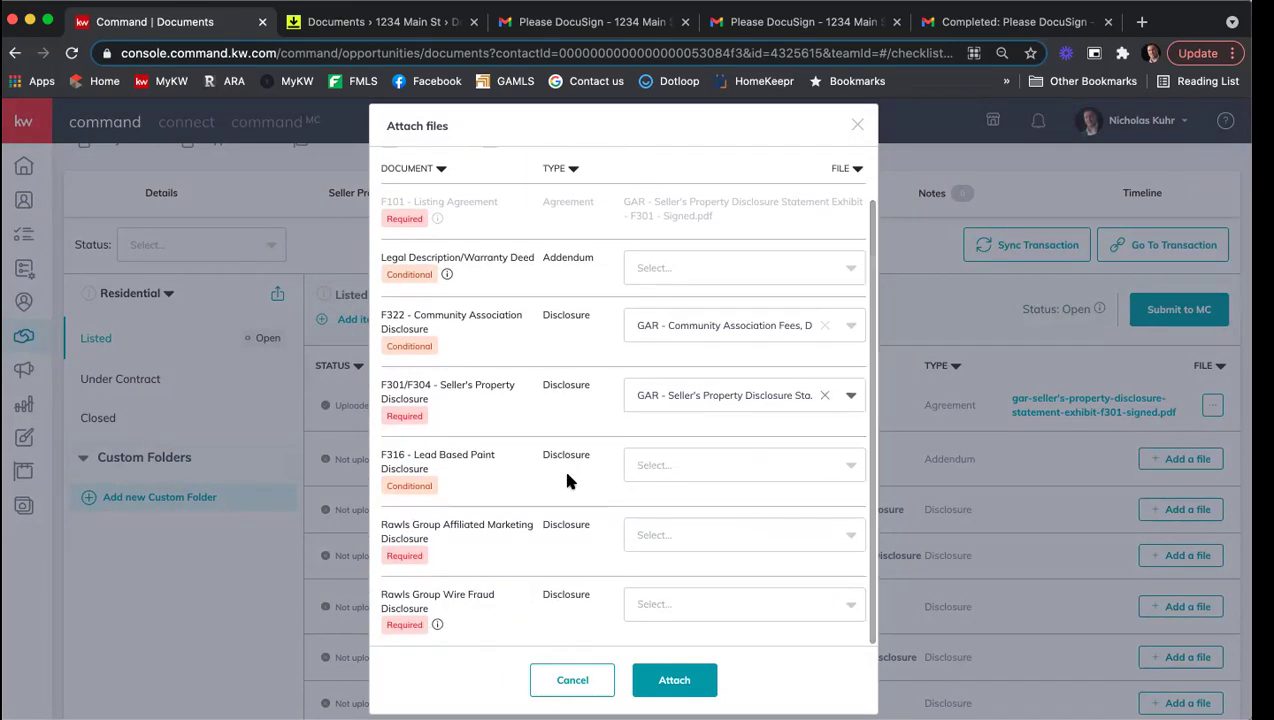
scroll(566, 481, up, 1)
scroll(492, 502, down, 1)
Step: Match the Affiliated Marketing Agreement and Wire Fraud Prevention Notice to the Rawls Group items, then attach all
click(670, 534)
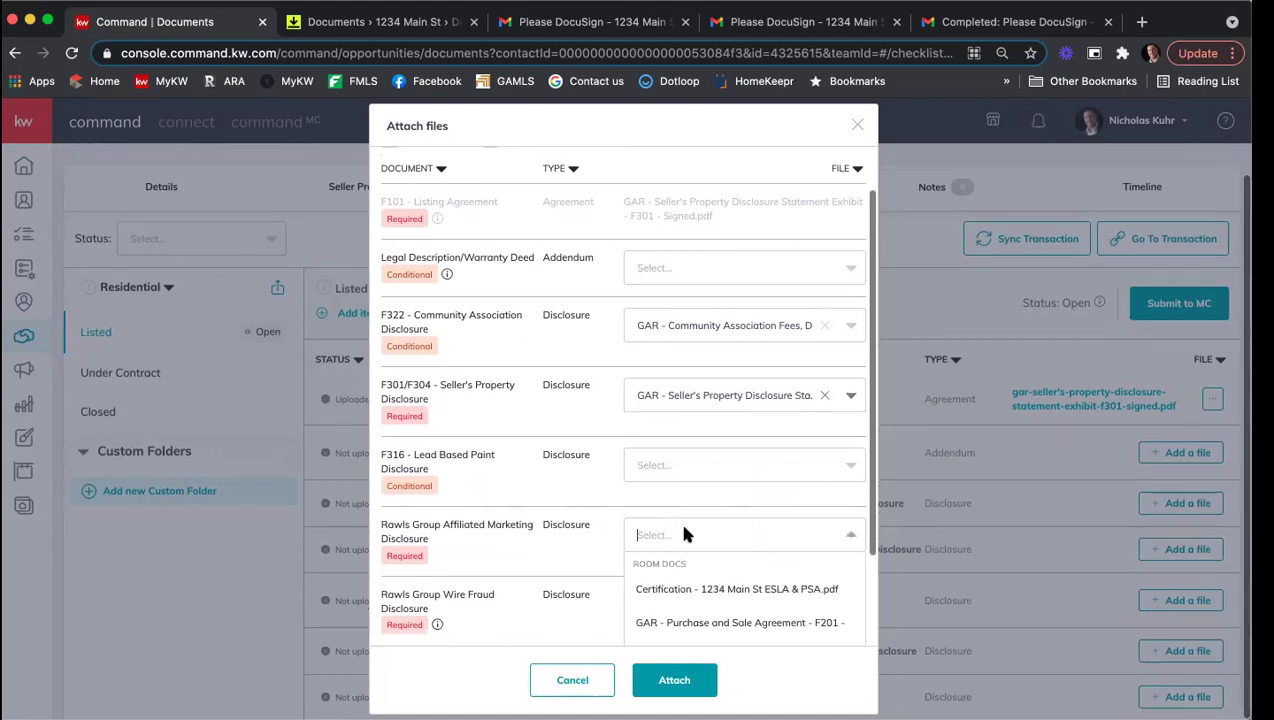
scroll(745, 565, down, 2)
scroll(752, 570, down, 1)
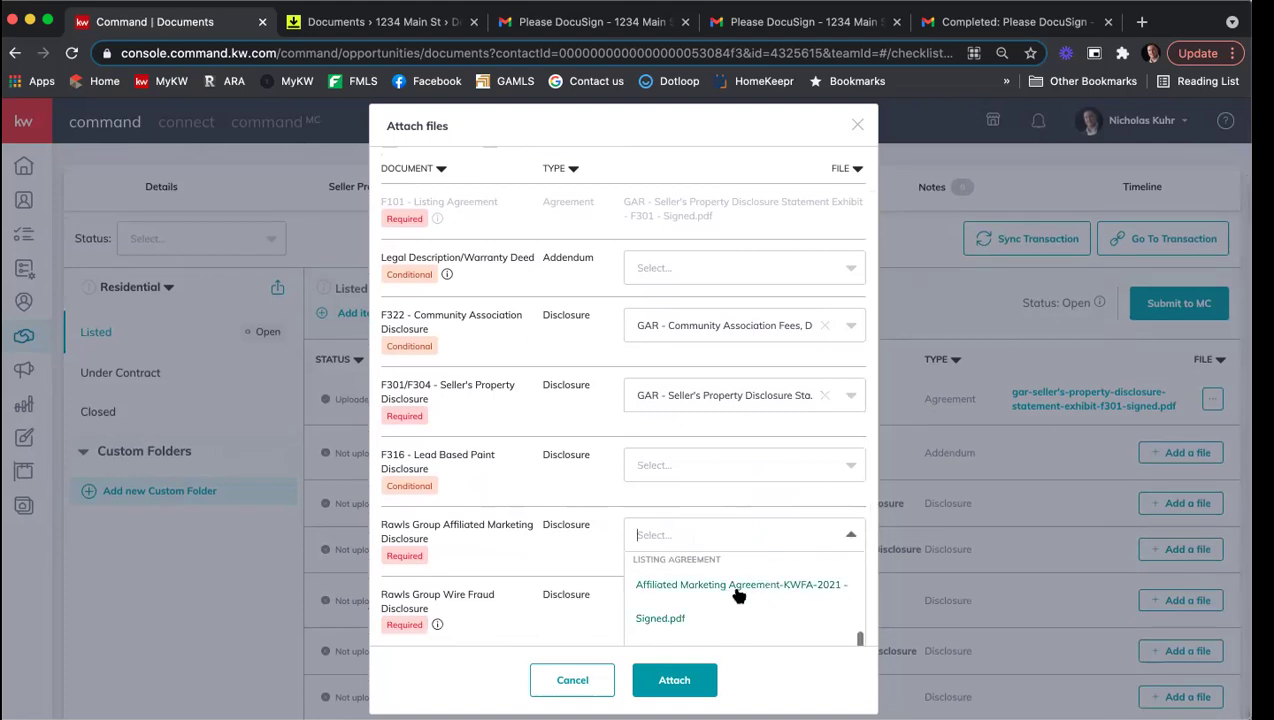
click(735, 590)
click(722, 606)
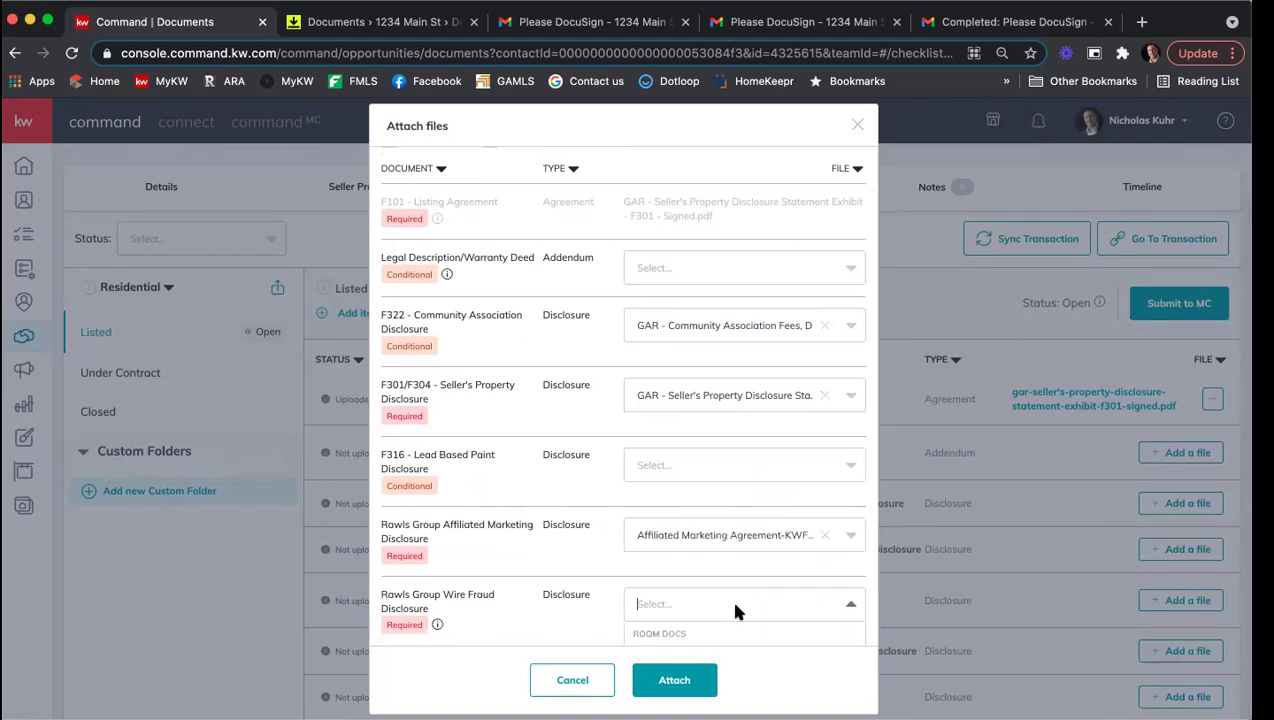
scroll(734, 600, down, 5)
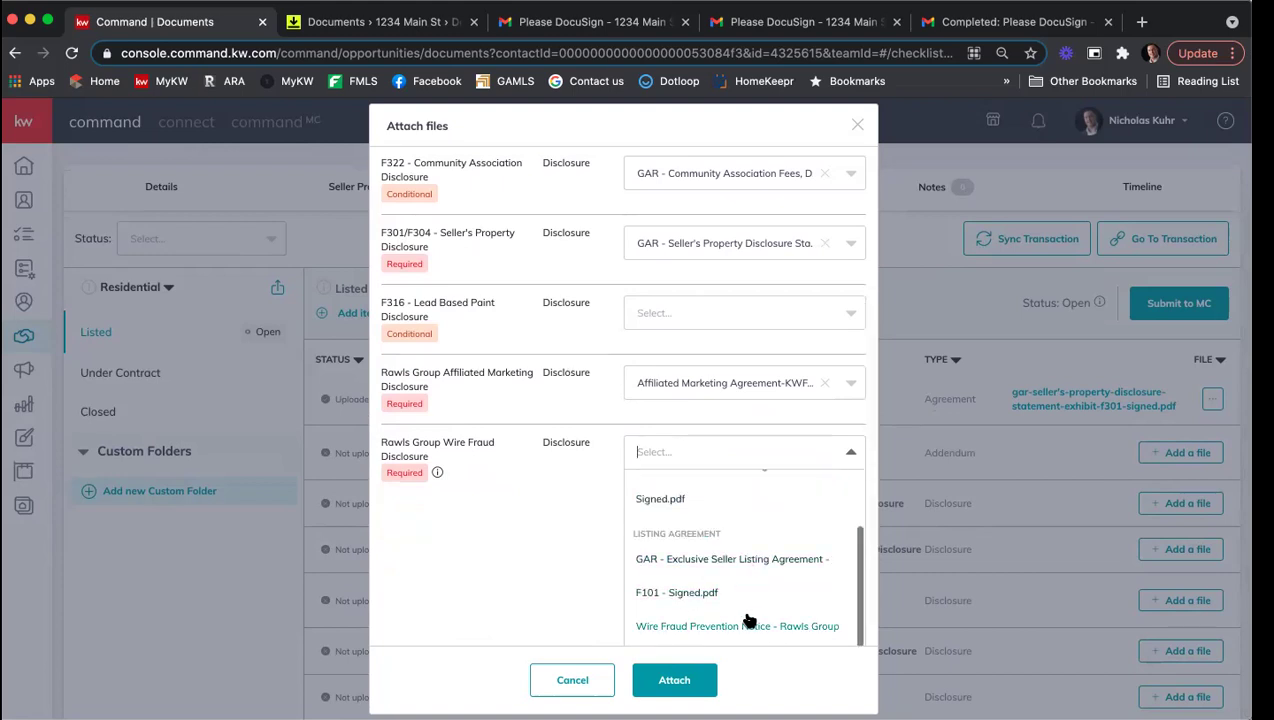
click(739, 624)
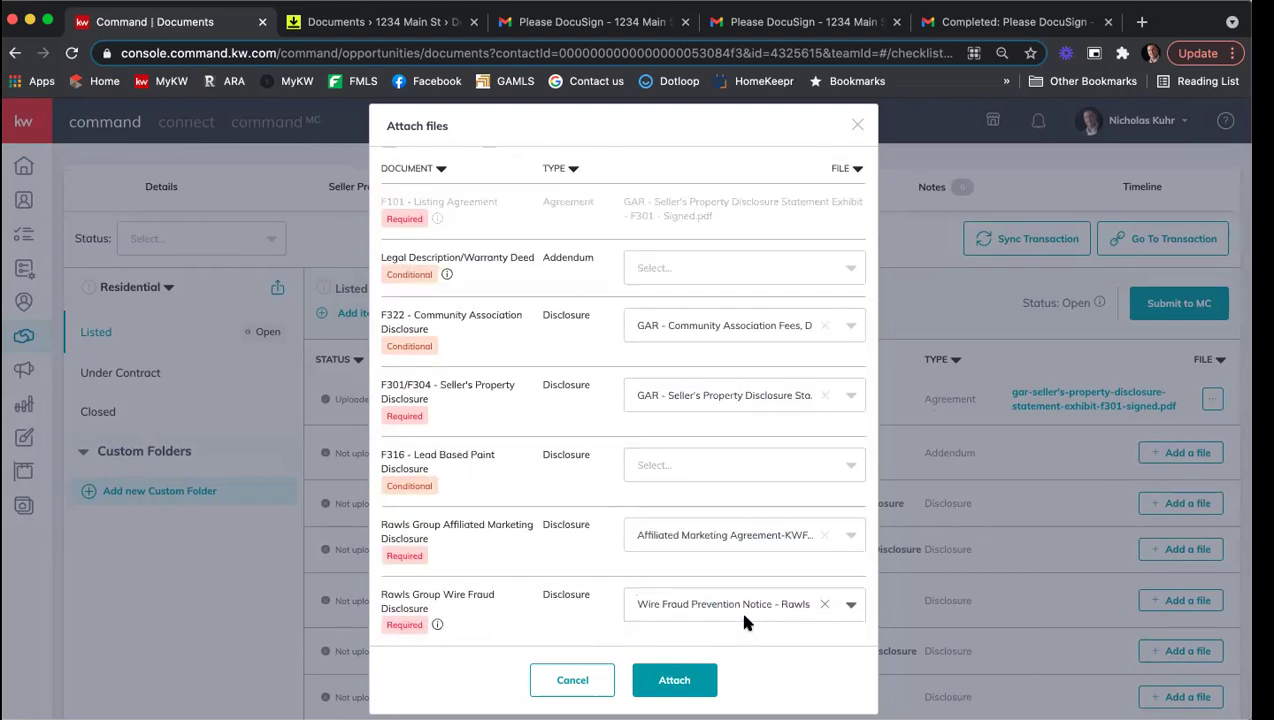
click(676, 681)
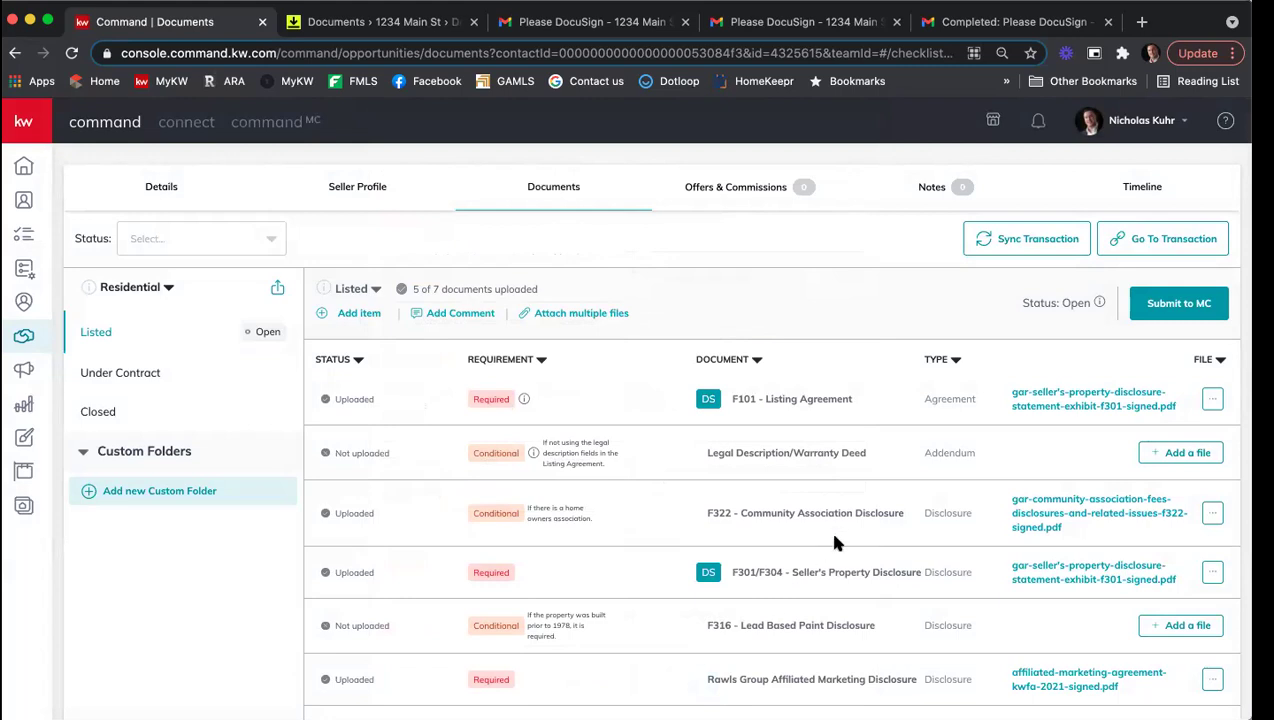
scroll(835, 508, up, 2)
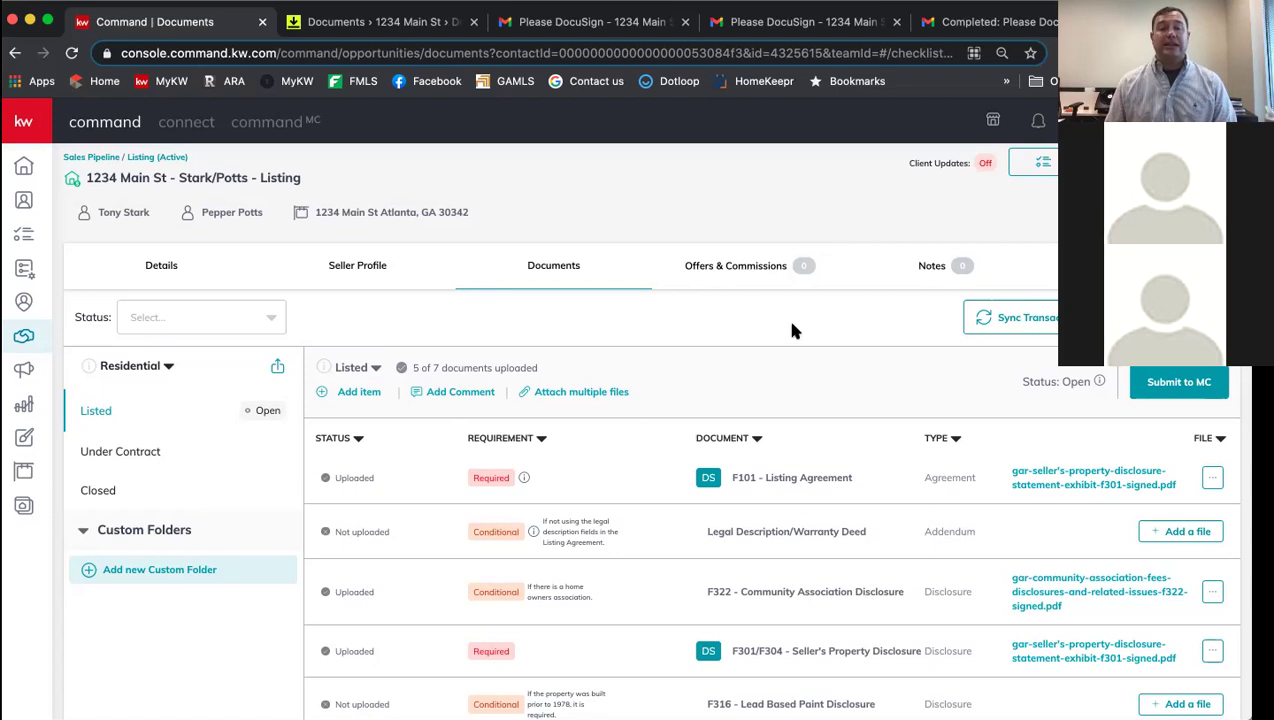
scroll(791, 331, down, 2)
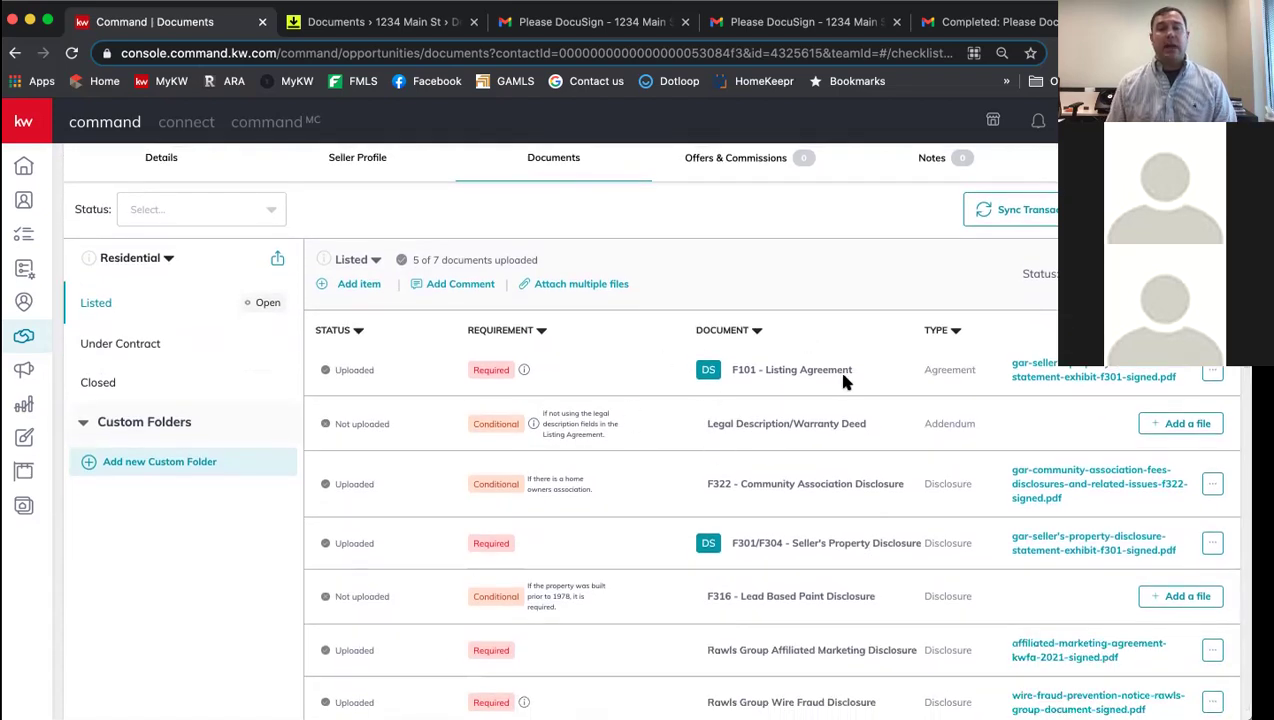
scroll(843, 378, down, 1)
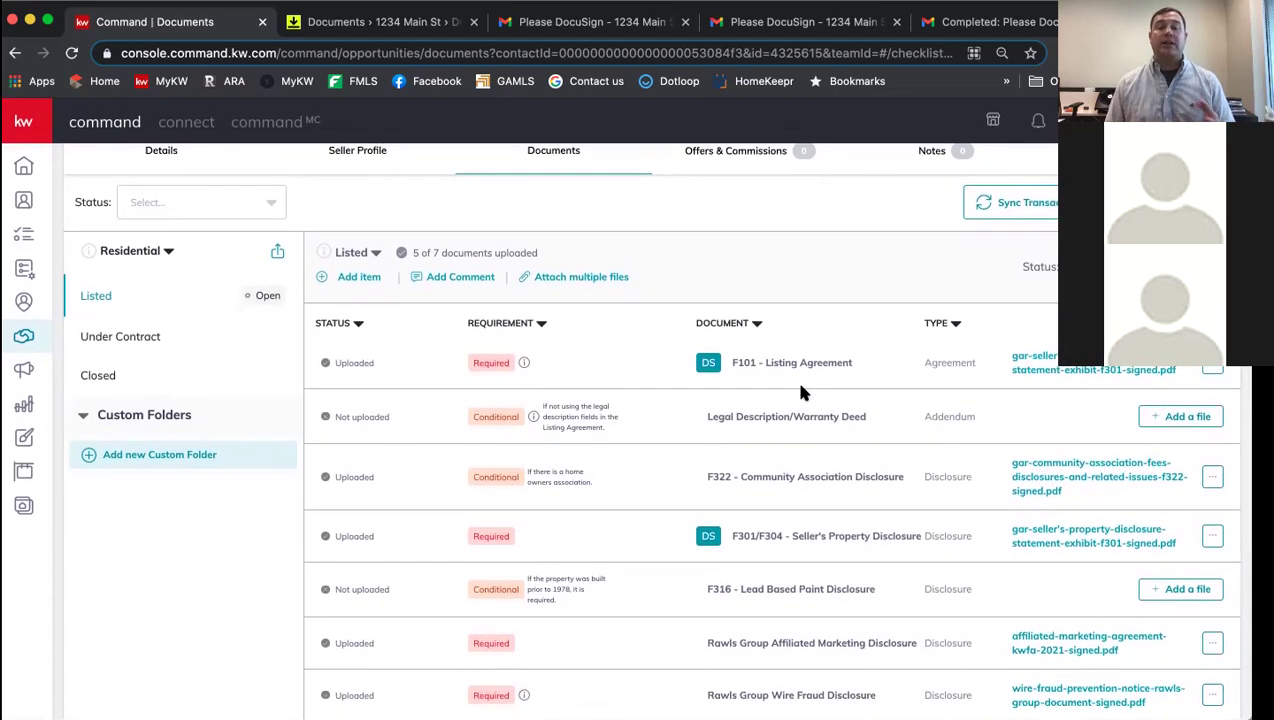